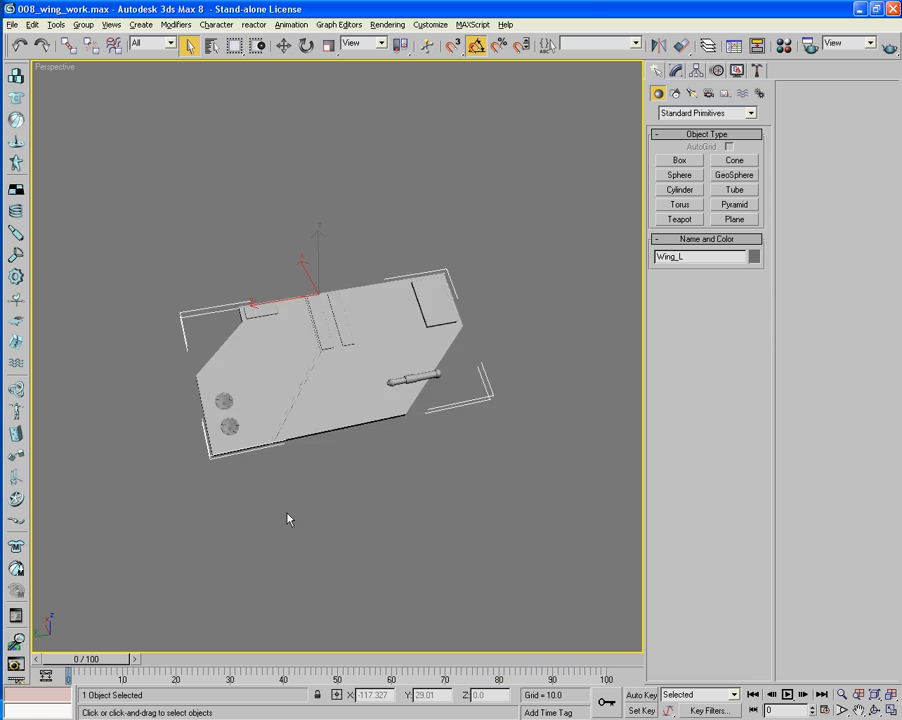
Switch the Wing_L object to polygon sub-object editing
scroll(330, 508, up, 5)
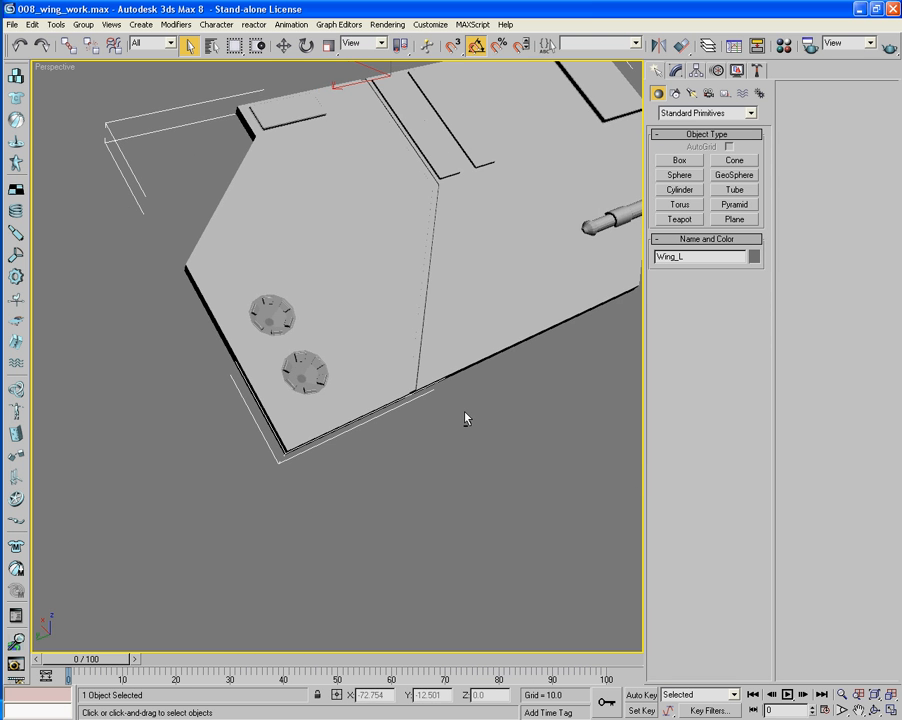
key(F3)
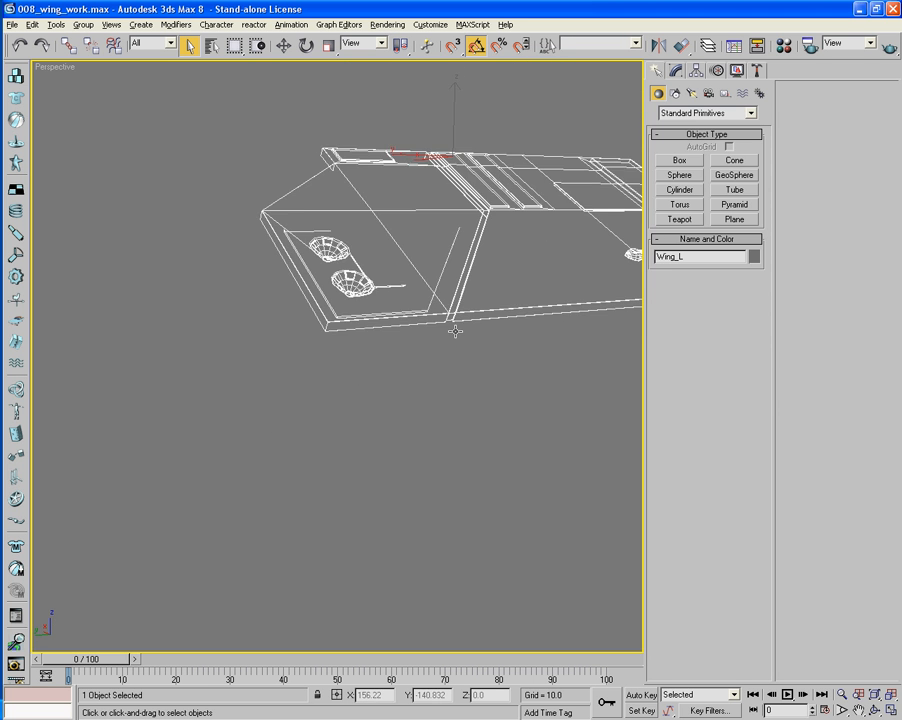
key(F3)
scroll(429, 356, up, 10)
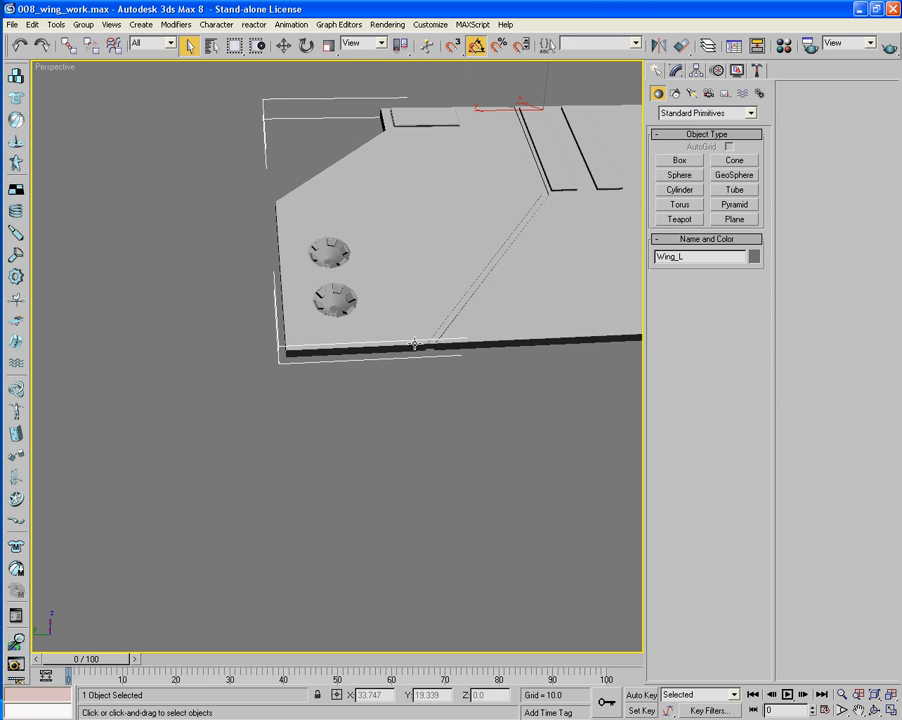
scroll(385, 322, up, 2)
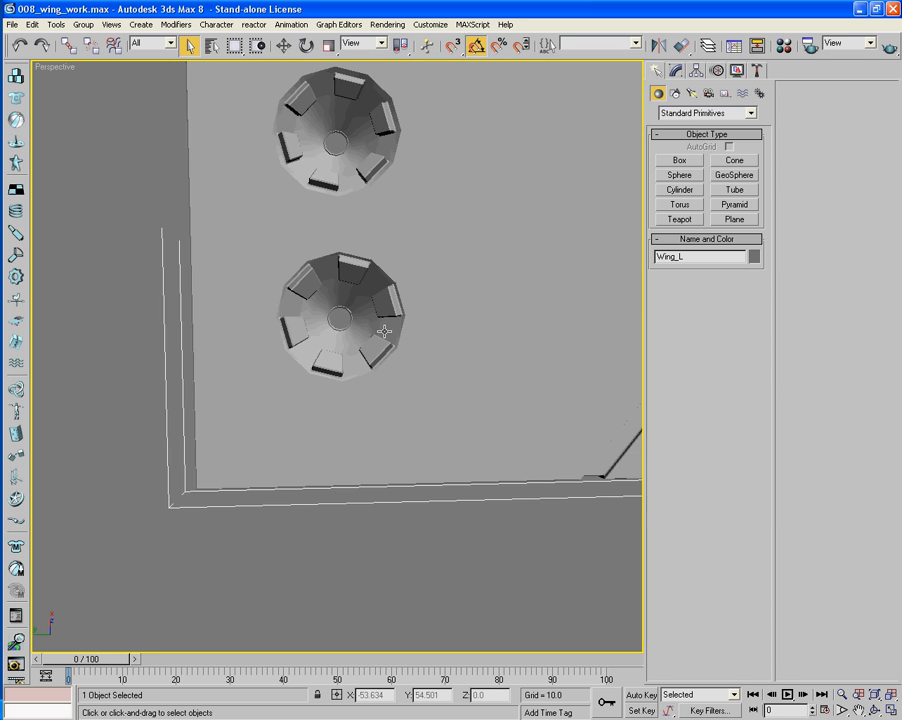
scroll(390, 300, down, 10)
alt+middle_drag(392, 284, 357, 298)
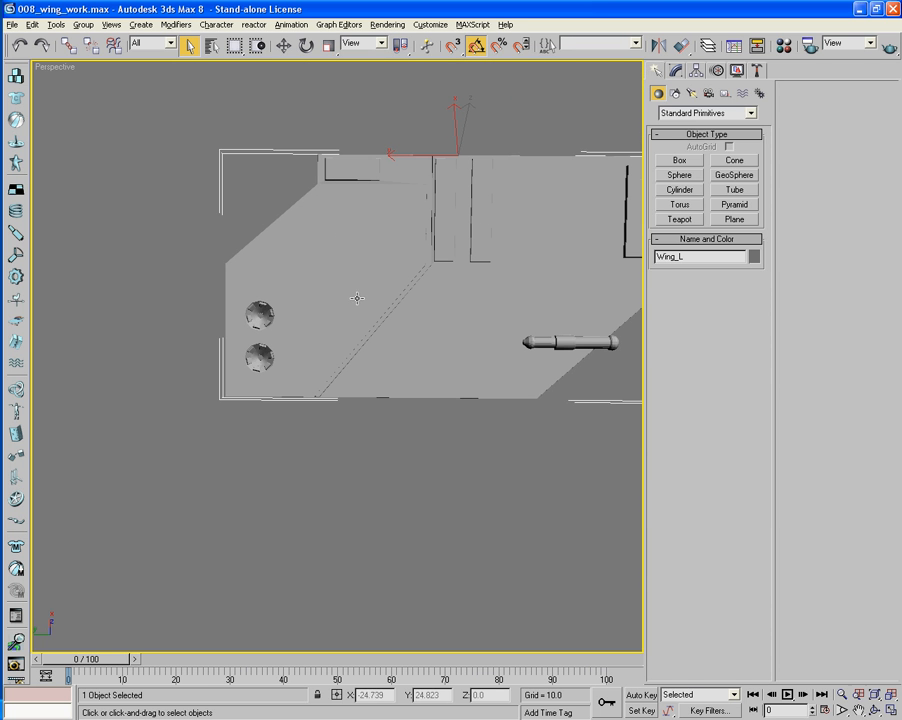
click(676, 70)
click(721, 268)
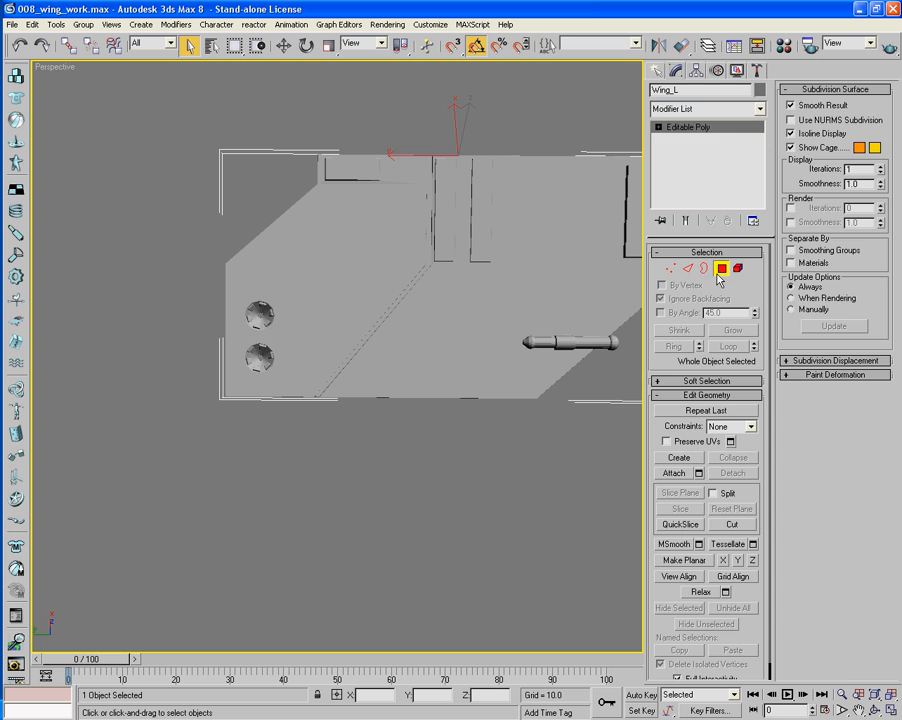
Try to delete only the flat polygon surrounding the two round recesses on the wing tip
click(285, 323)
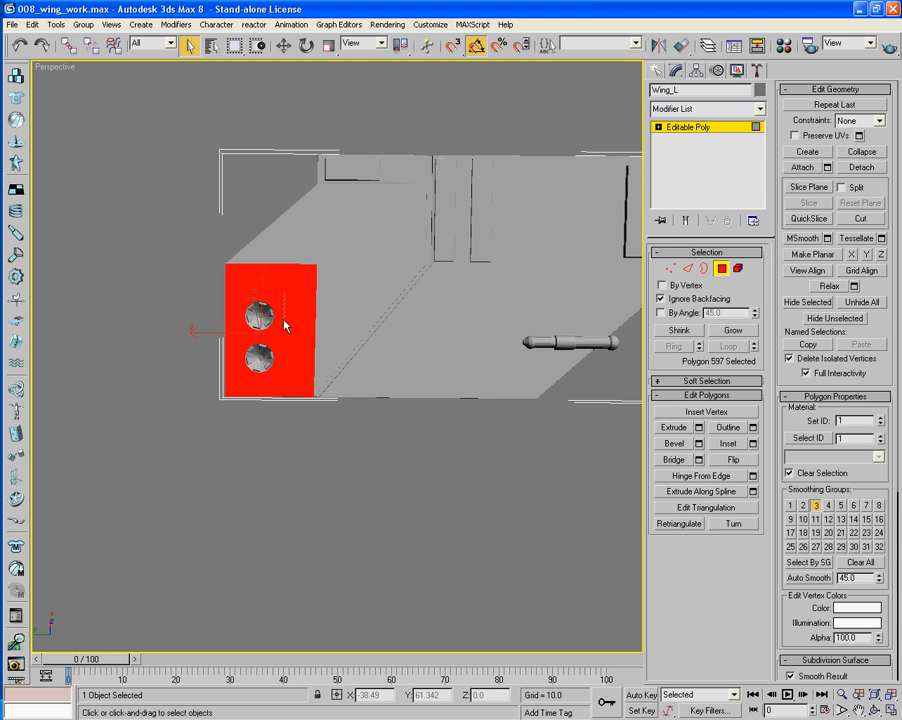
key(Delete)
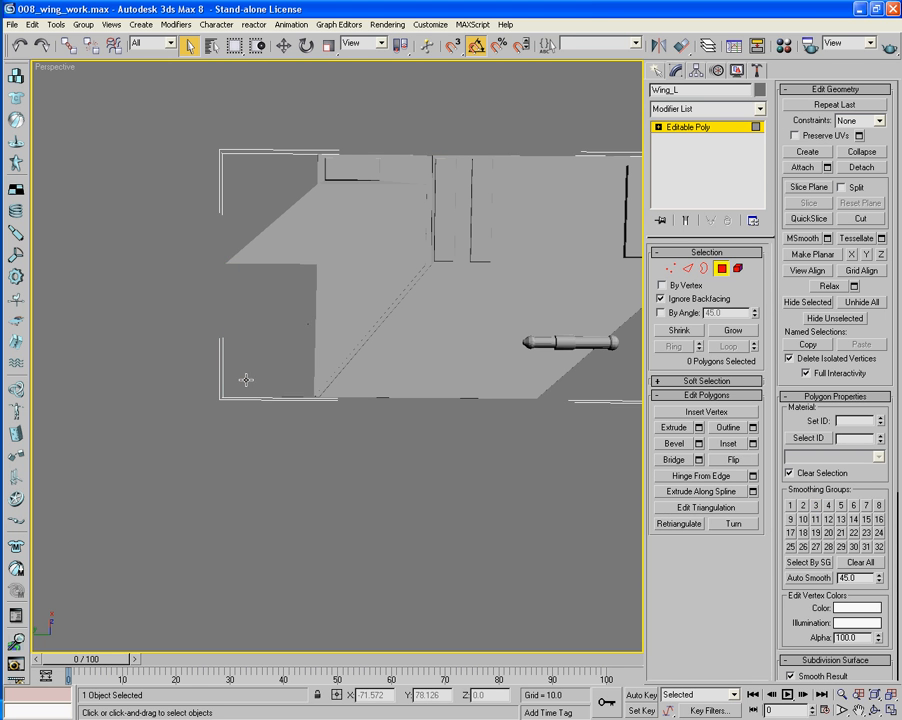
alt+middle_drag(250, 494, 318, 415)
alt+middle_drag(257, 468, 281, 478)
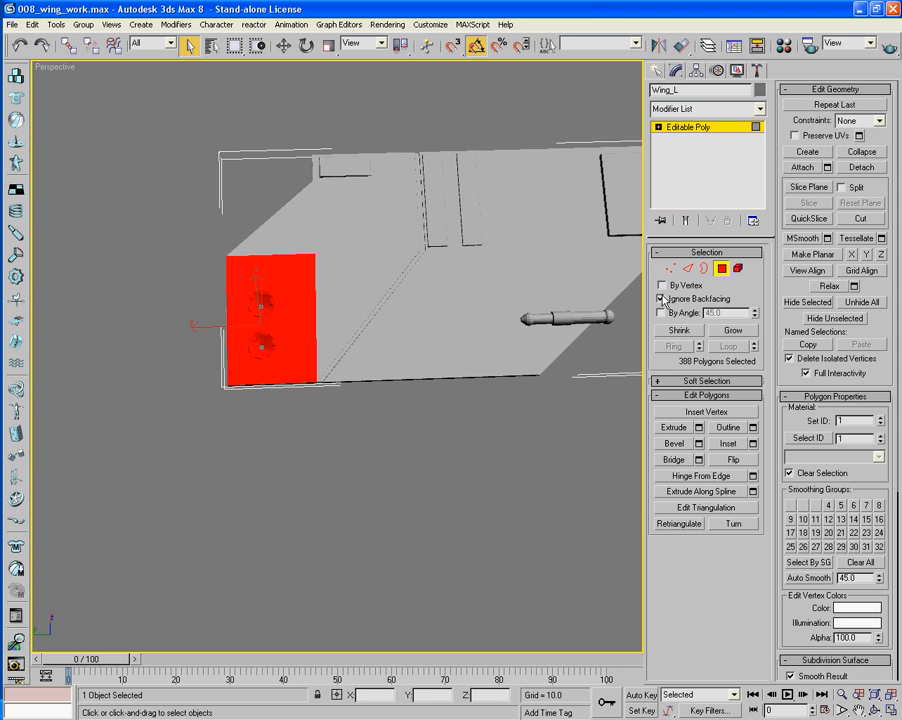
With Ignore Backfacing off, select the polygon around the two round recesses, grow the selection over them and delete it
click(220, 388)
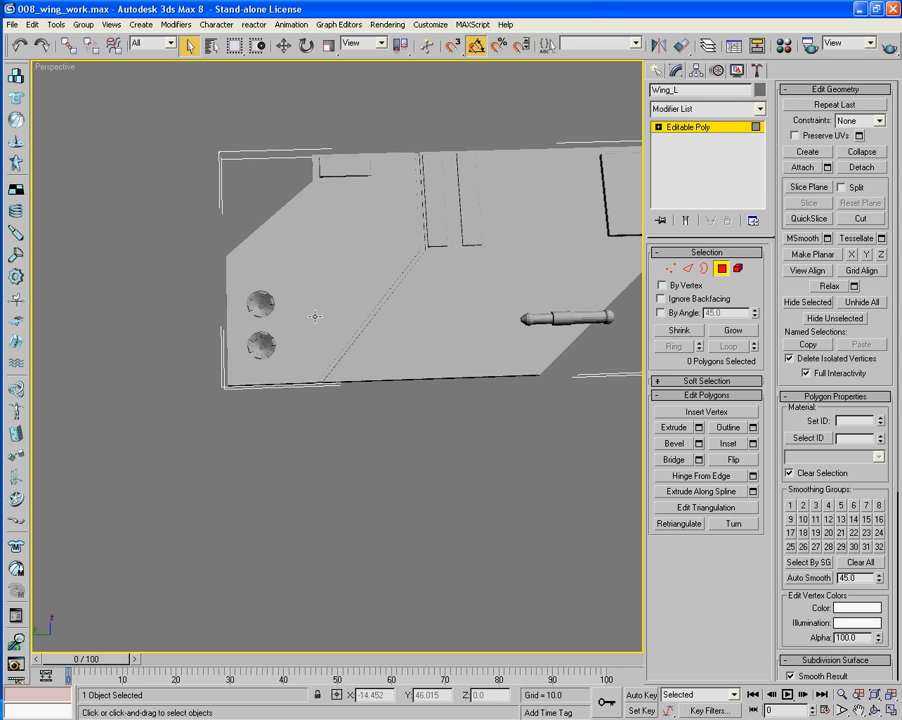
click(249, 372)
key(ctrl+Page_Up)
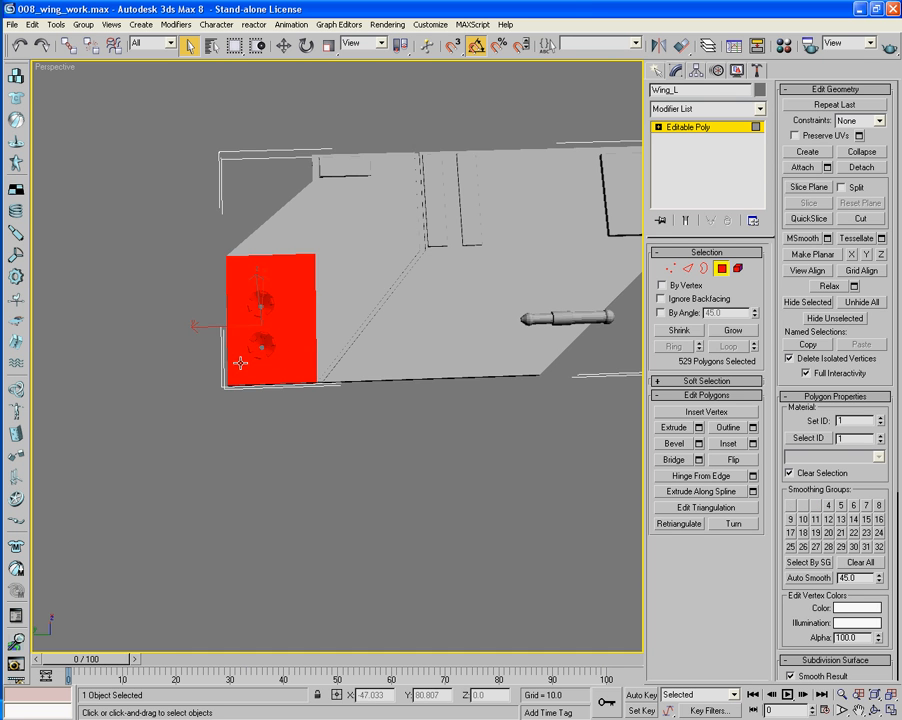
key(Delete)
Turn on edged faces and delete a leftover polygon inside the opened wing tip
mouse_move(241, 366)
alt+middle_down()
mouse_move(299, 300)
mouse_move(409, 309)
mouse_move(412, 320)
mouse_move(341, 340)
mouse_move(366, 345)
alt+middle_up()
key(F4)
scroll(411, 359, up, 3)
mouse_move(353, 257)
alt+middle_down()
mouse_move(393, 339)
mouse_move(368, 277)
mouse_move(308, 255)
mouse_move(328, 318)
alt+middle_up()
click(322, 215)
key(Delete)
Delete the thin strip of polygons and its small end pieces inside the opened wing tip
scroll(306, 253, up, 3)
alt+middle_drag(245, 232, 263, 304)
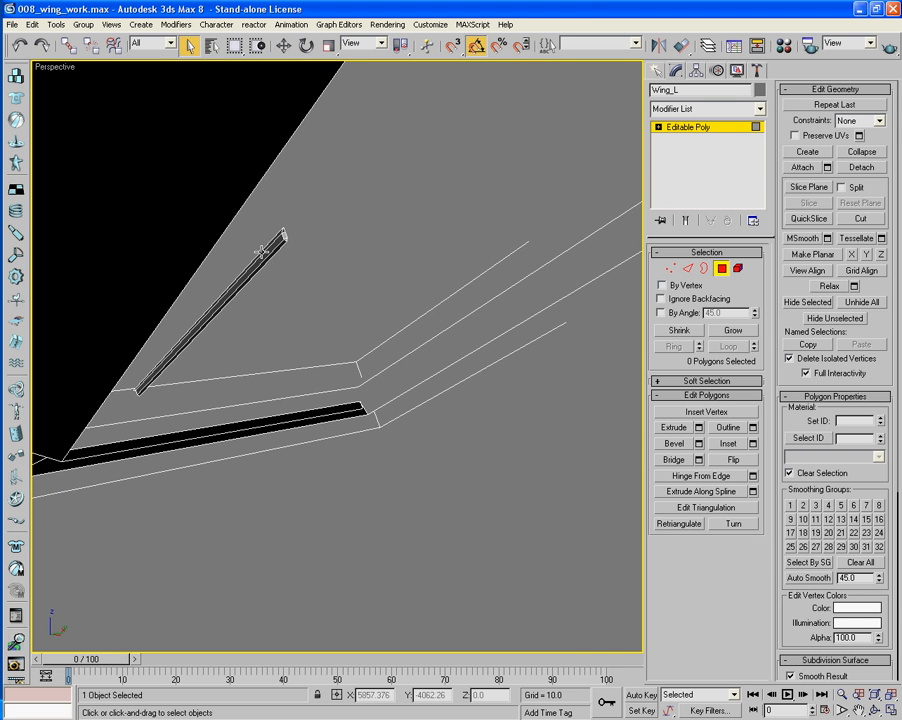
click(267, 266)
key(Delete)
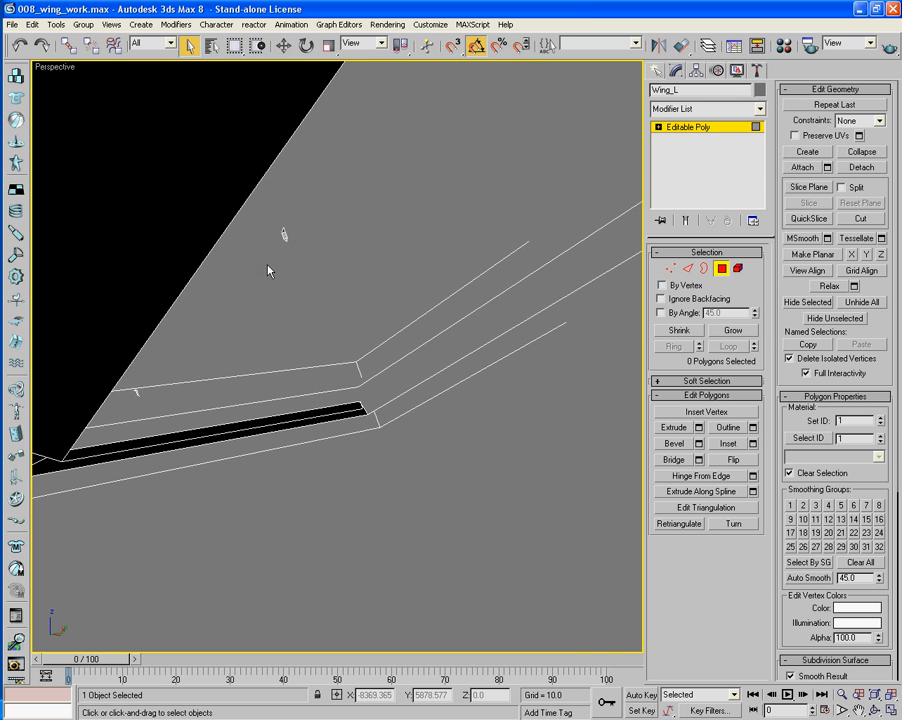
click(209, 302)
middle_drag(157, 394, 218, 384)
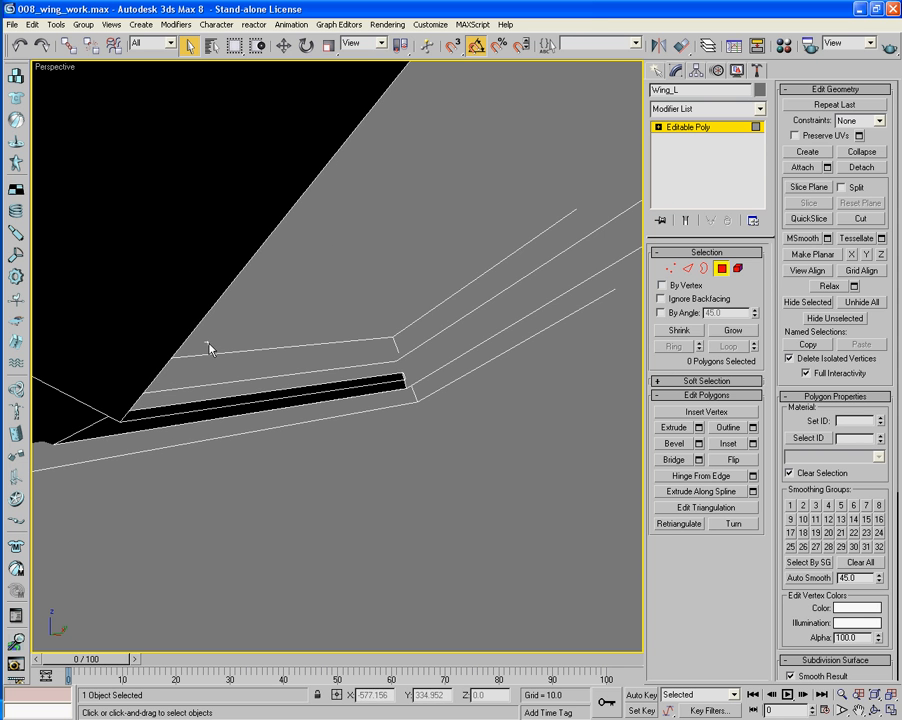
click(209, 347)
Select a remaining polygon inside the wing tip, grow the selection and delete it
key(z)
alt+middle_drag(278, 355, 234, 308)
click(360, 427)
key(ctrl+Page_Up)
key(Delete)
scroll(360, 426, down, 5)
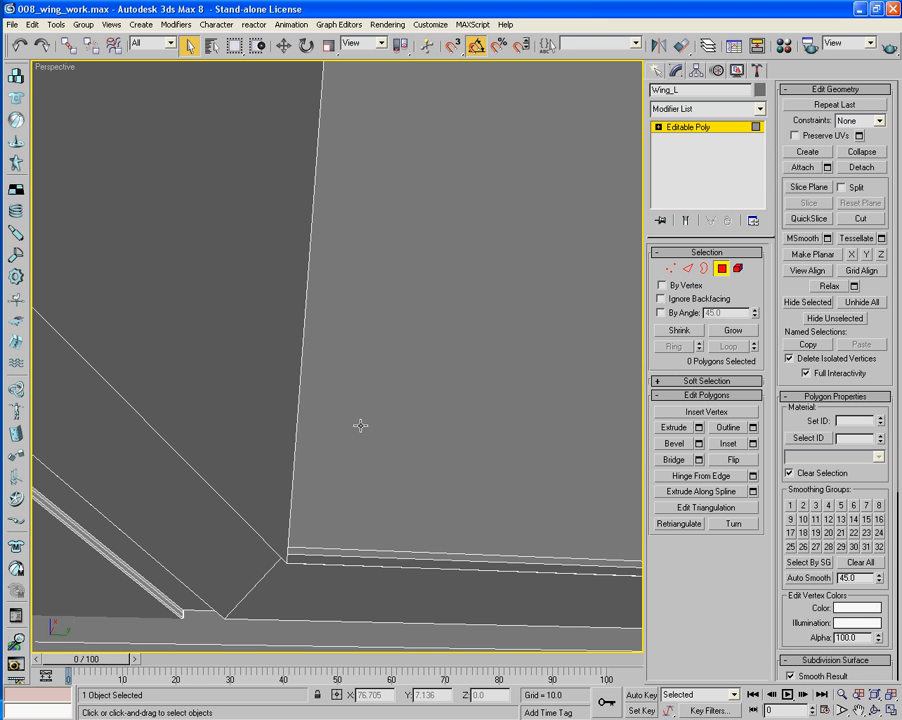
Delete the inner ledge polygons and the thin strip running across the wing tip opening
middle_drag(486, 384, 411, 378)
scroll(411, 378, down, 2)
alt+middle_drag(523, 361, 584, 320)
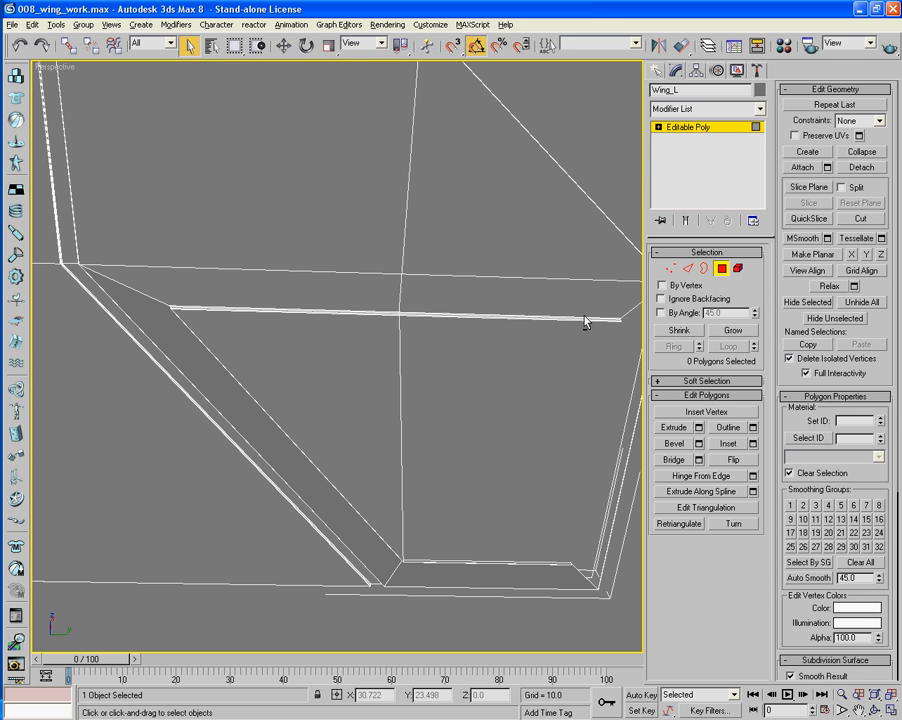
click(440, 295)
alt+middle_drag(378, 299, 460, 367)
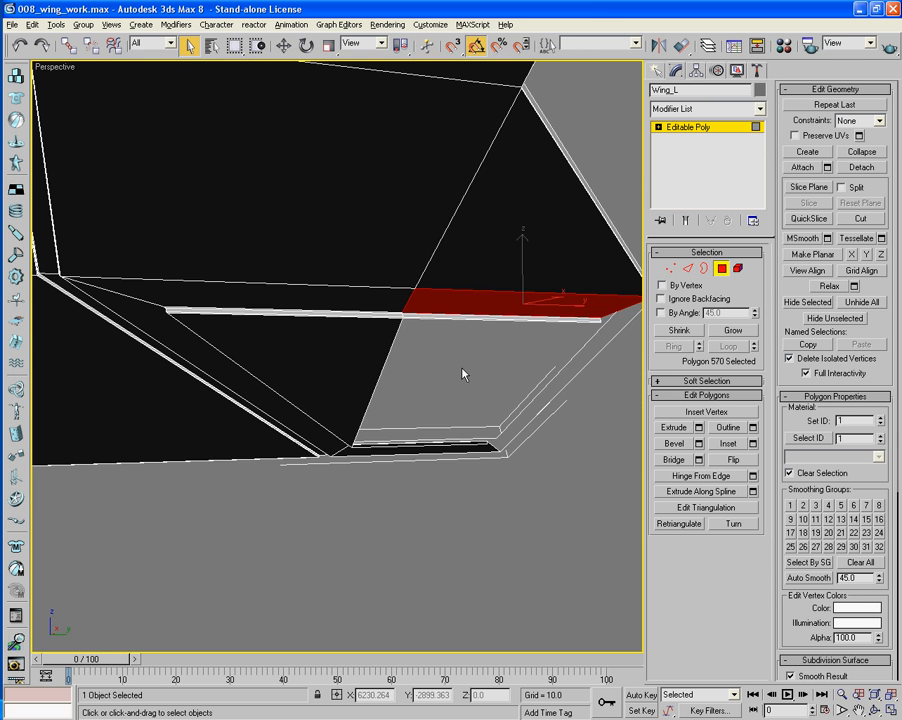
drag(461, 366, 386, 308)
key(Delete)
key(Delete)
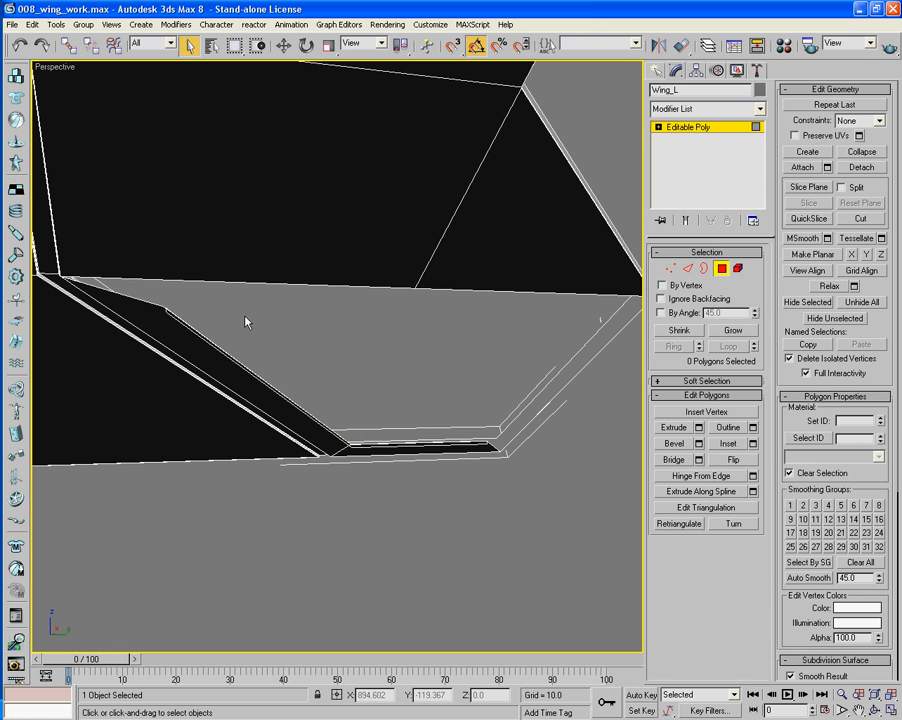
Delete the slanted ledge polygons and the narrow strip along the opening's outer edge
drag(160, 322, 156, 314)
key(Delete)
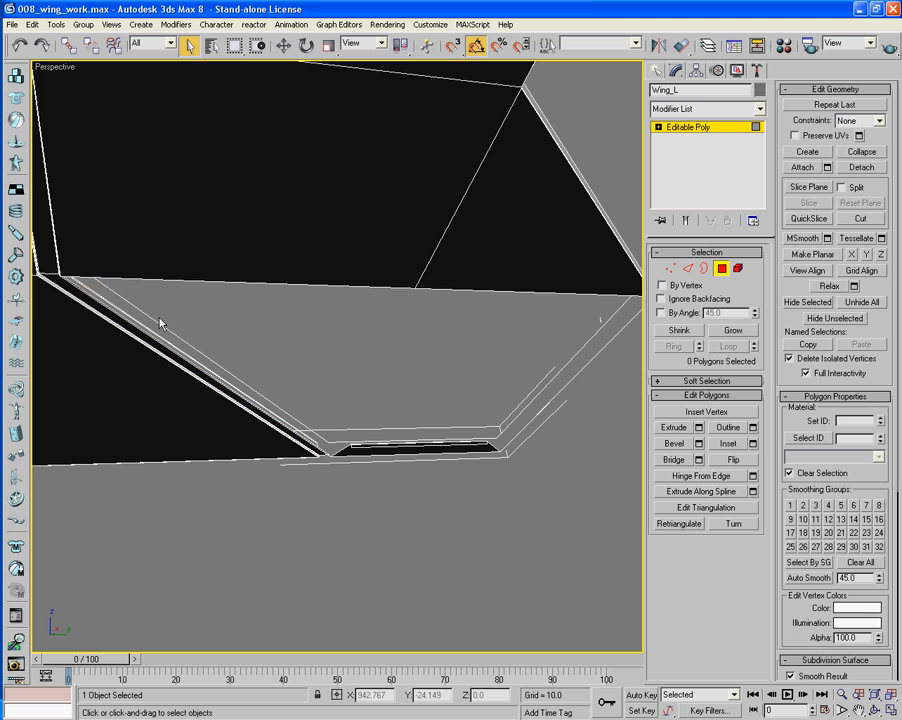
mouse_move(216, 305)
alt+middle_down()
mouse_move(331, 390)
mouse_move(316, 378)
mouse_move(391, 420)
mouse_move(385, 326)
mouse_move(380, 374)
alt+middle_up()
click(386, 374)
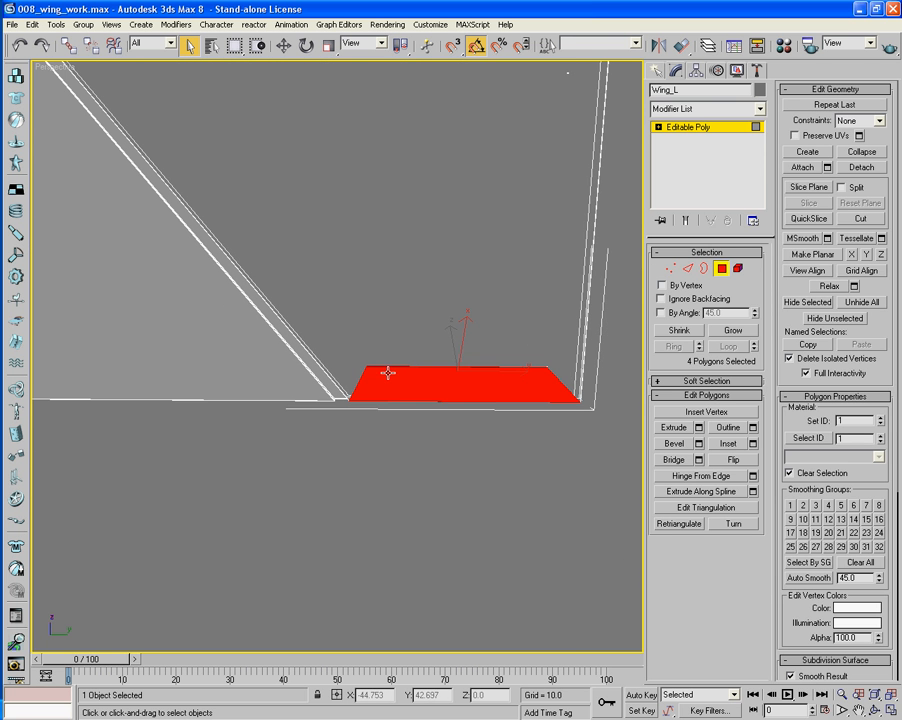
key(Delete)
Select the open border around the wing tip hole and cap it with a new polygon
alt+middle_drag(386, 426, 425, 420)
click(703, 269)
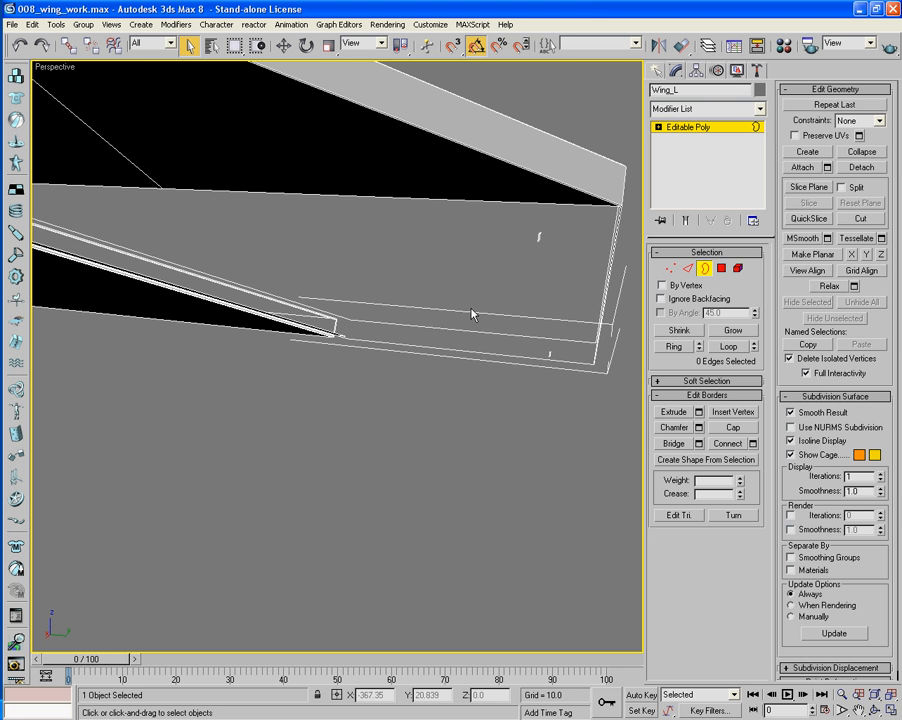
click(471, 322)
click(719, 428)
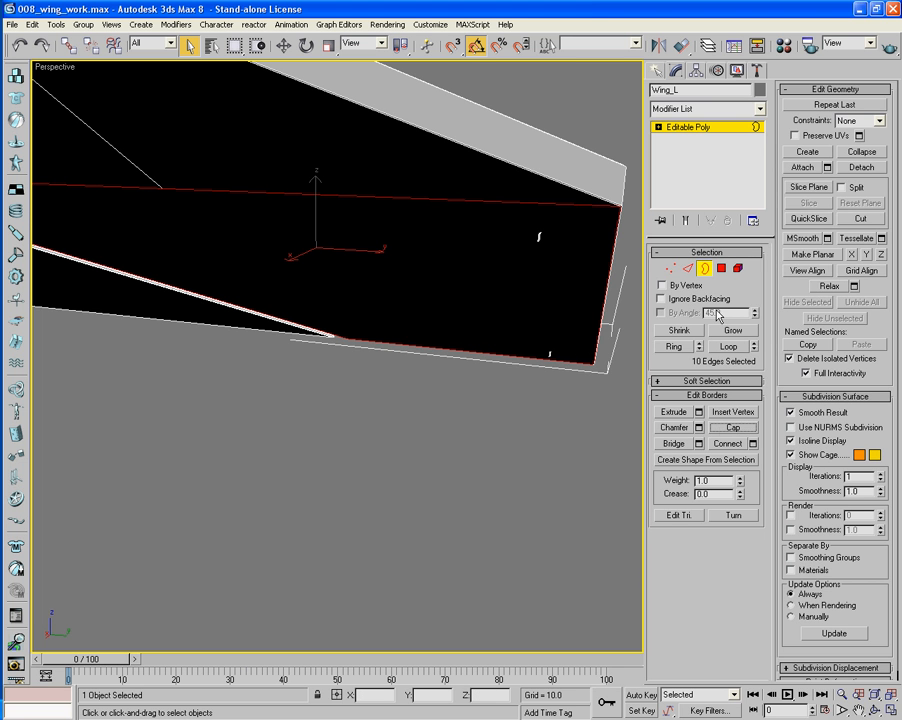
click(705, 275)
Reselect the wing in wireframe display and try to pick the stray sliver as an element
click(447, 410)
mouse_move(447, 410)
alt+middle_down()
mouse_move(453, 420)
mouse_move(489, 419)
mouse_move(343, 422)
mouse_move(330, 386)
mouse_move(361, 415)
mouse_move(278, 419)
mouse_move(282, 393)
mouse_move(312, 376)
mouse_move(412, 419)
mouse_move(298, 376)
alt+middle_up()
scroll(489, 419, down, 4)
scroll(331, 385, up, 4)
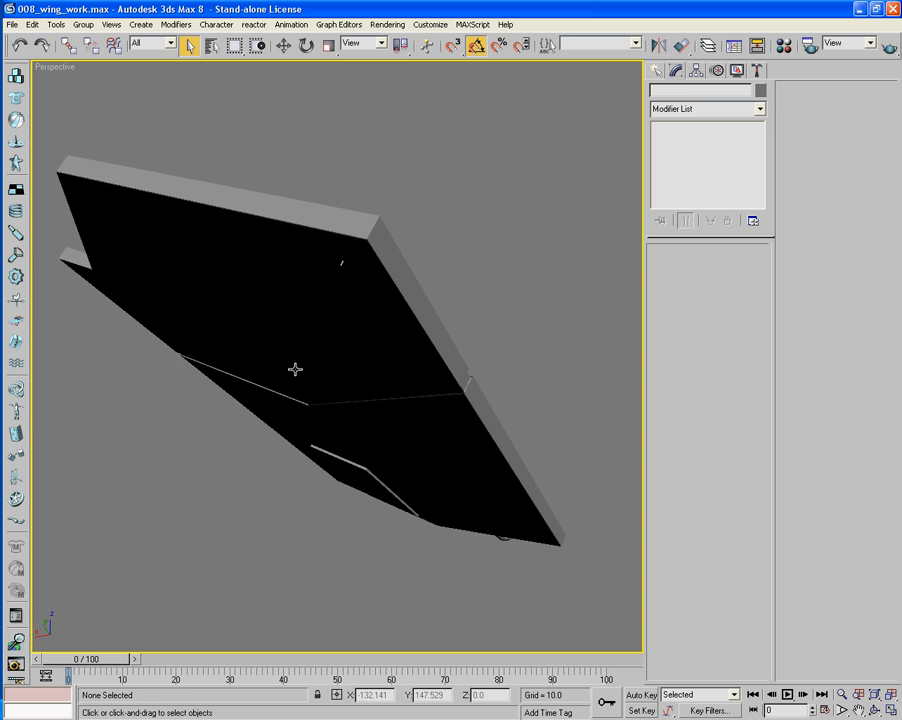
key(F3)
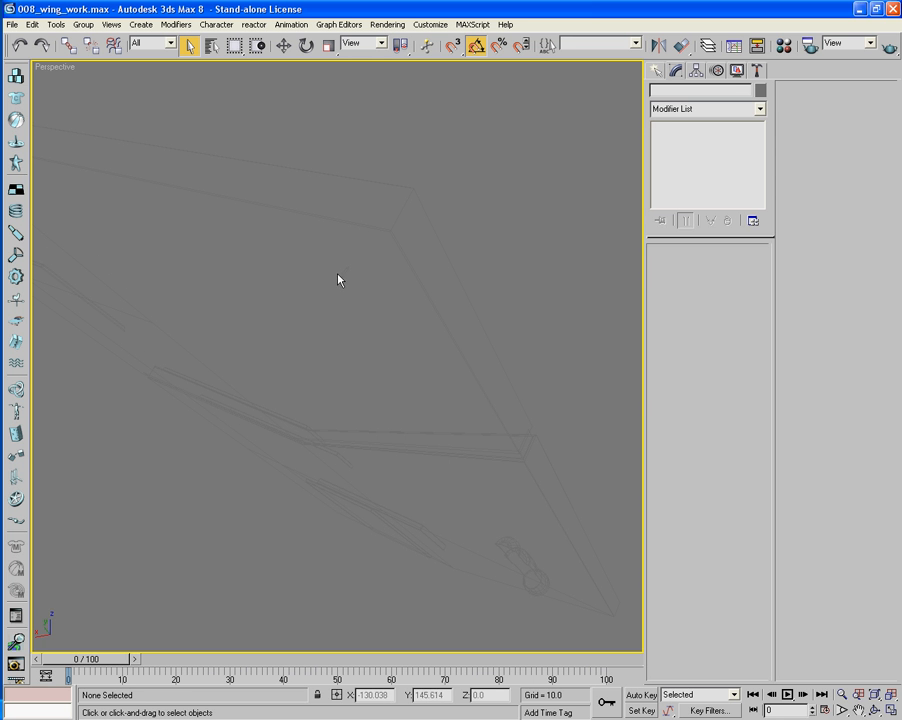
click(338, 270)
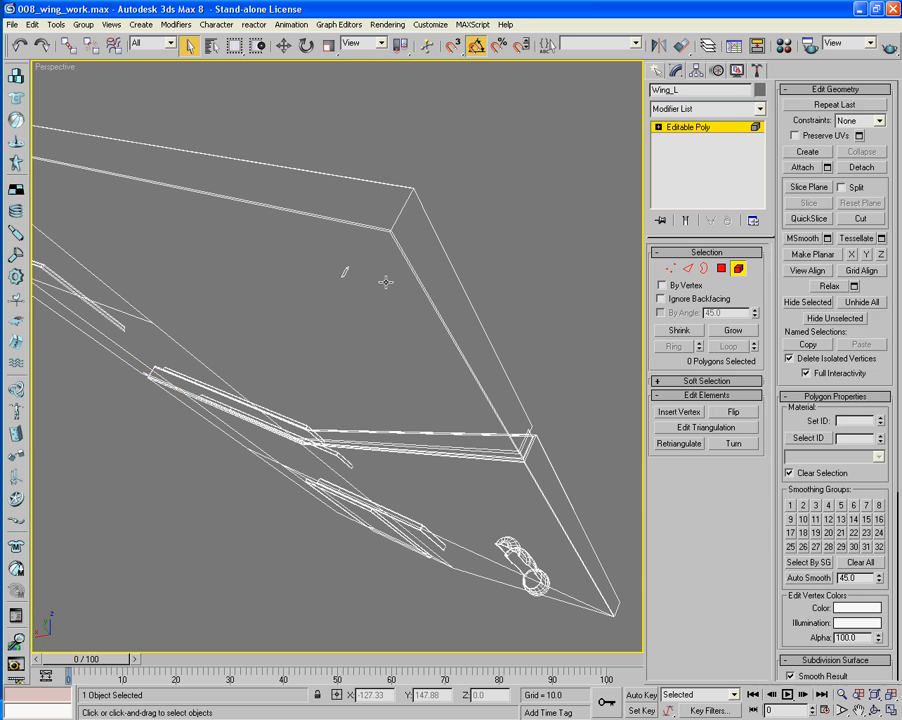
click(344, 271)
Try to isolate the stray sliver by selecting all elements and inverting the selection
click(252, 274)
middle_drag(252, 274, 517, 331)
key(ctrl+a)
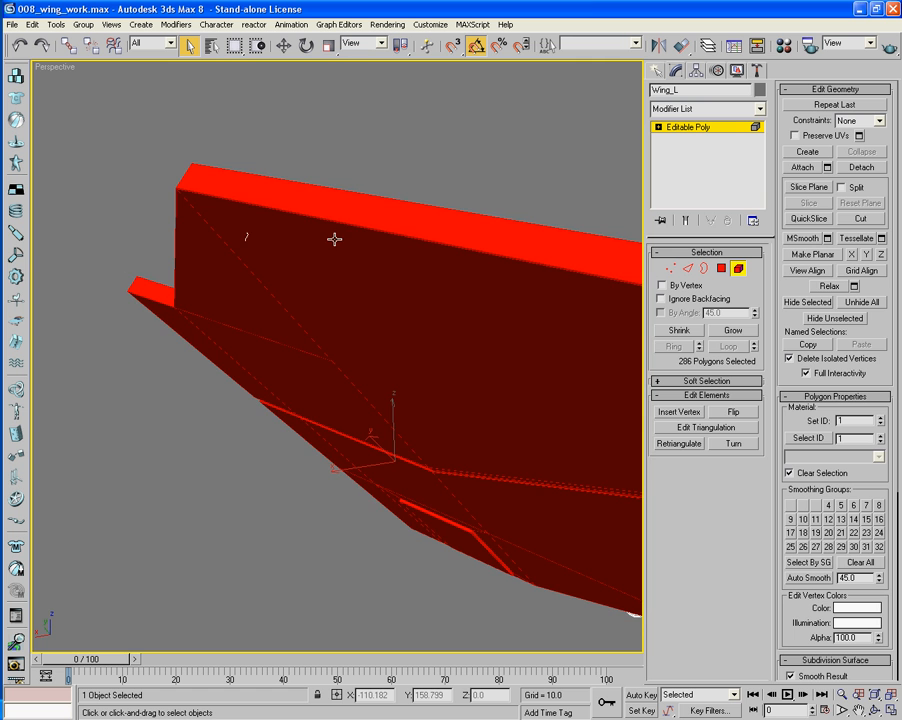
key(ctrl+i)
click(286, 252)
middle_drag(286, 252, 319, 273)
Delete the vertices of the stray sliver near the wing's underside and leave vertex editing
scroll(319, 273, up, 3)
middle_drag(264, 231, 339, 305)
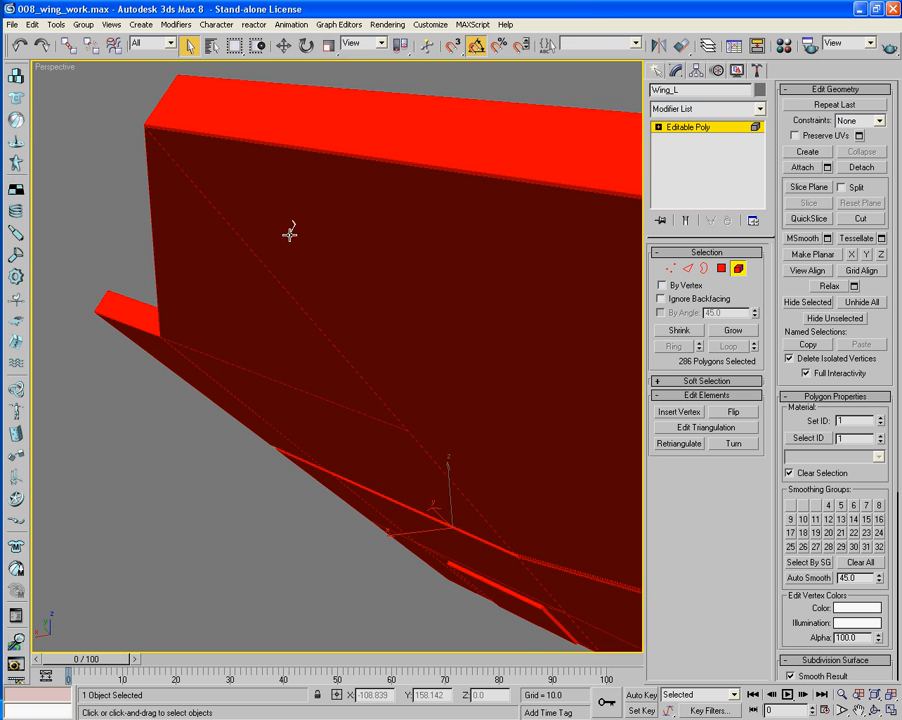
scroll(289, 234, up, 3)
middle_drag(286, 207, 304, 294)
scroll(304, 294, up, 1)
middle_drag(270, 184, 297, 305)
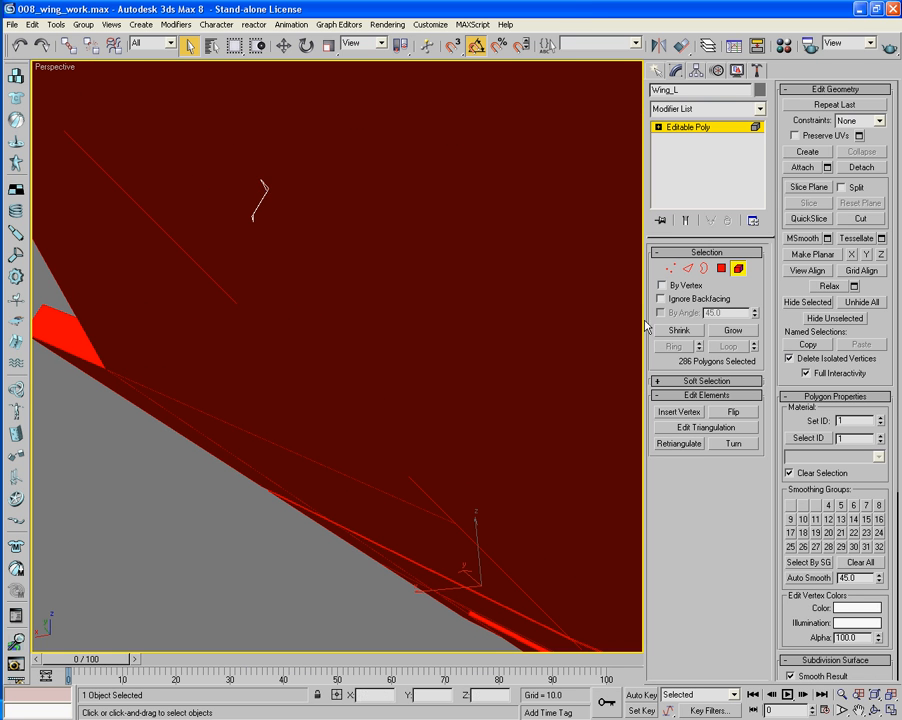
click(670, 268)
drag(288, 172, 226, 236)
key(Delete)
scroll(228, 237, down, 3)
alt+middle_drag(273, 247, 333, 318)
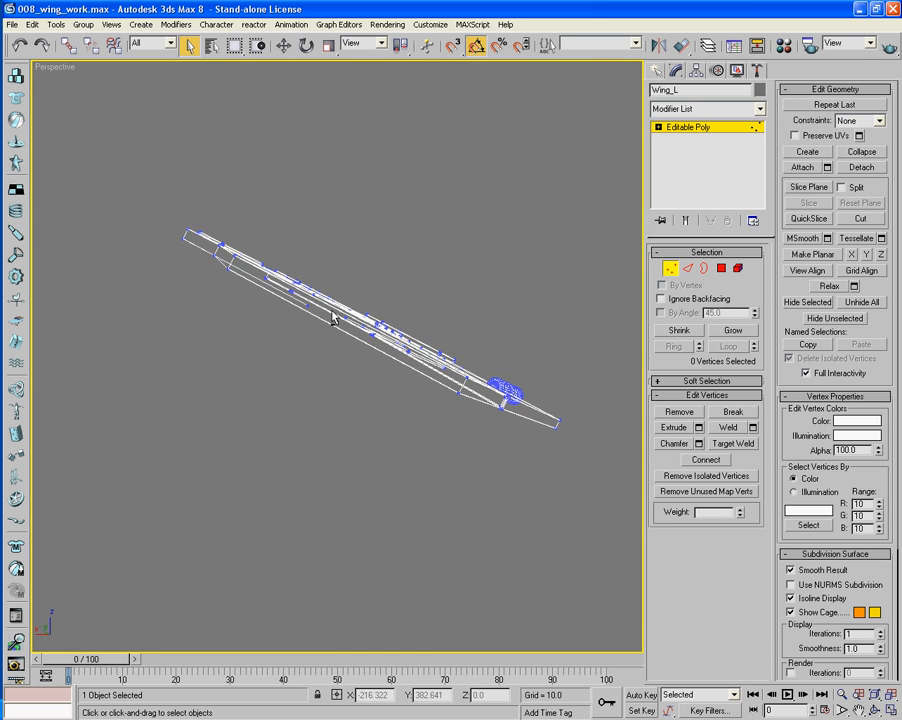
click(670, 268)
Select the narrow end face of the wing tip, show edged faces, save the scene, and inset the face slightly
alt+middle_drag(495, 309, 409, 352)
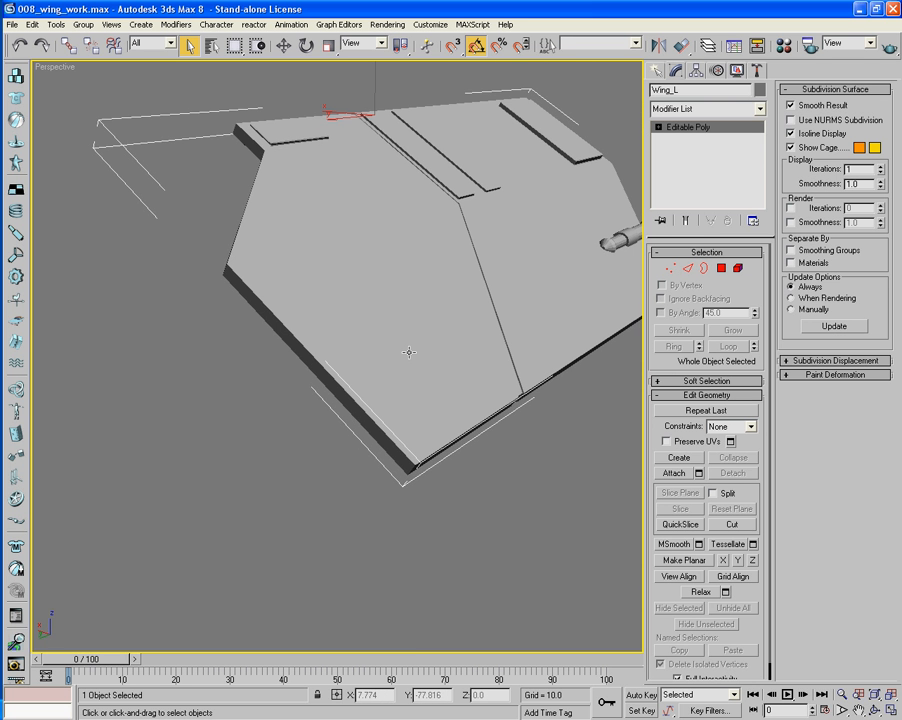
alt+middle_drag(333, 424, 399, 411)
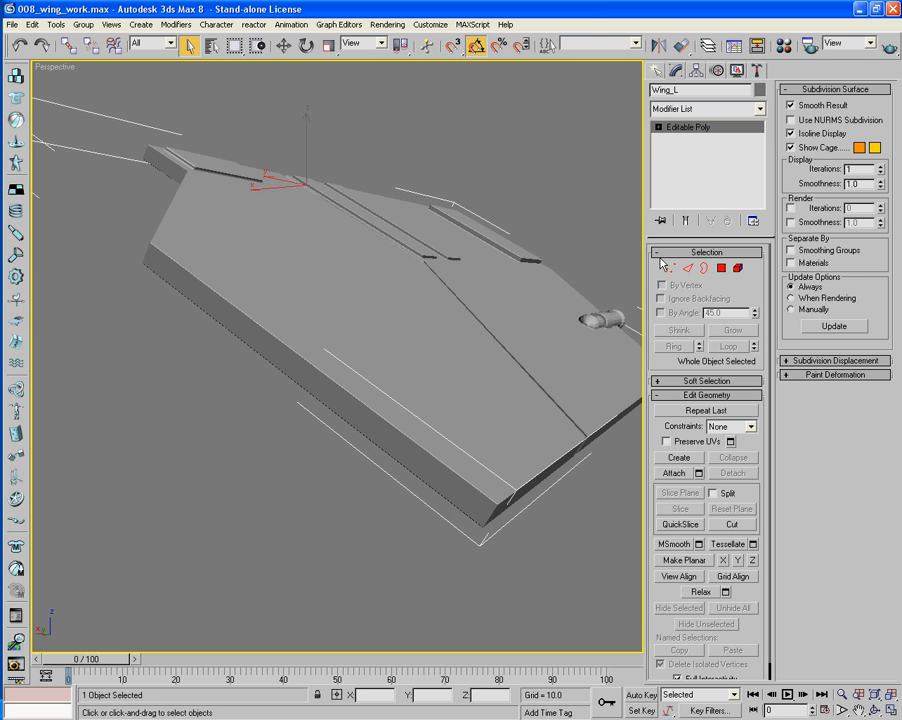
click(721, 268)
click(324, 395)
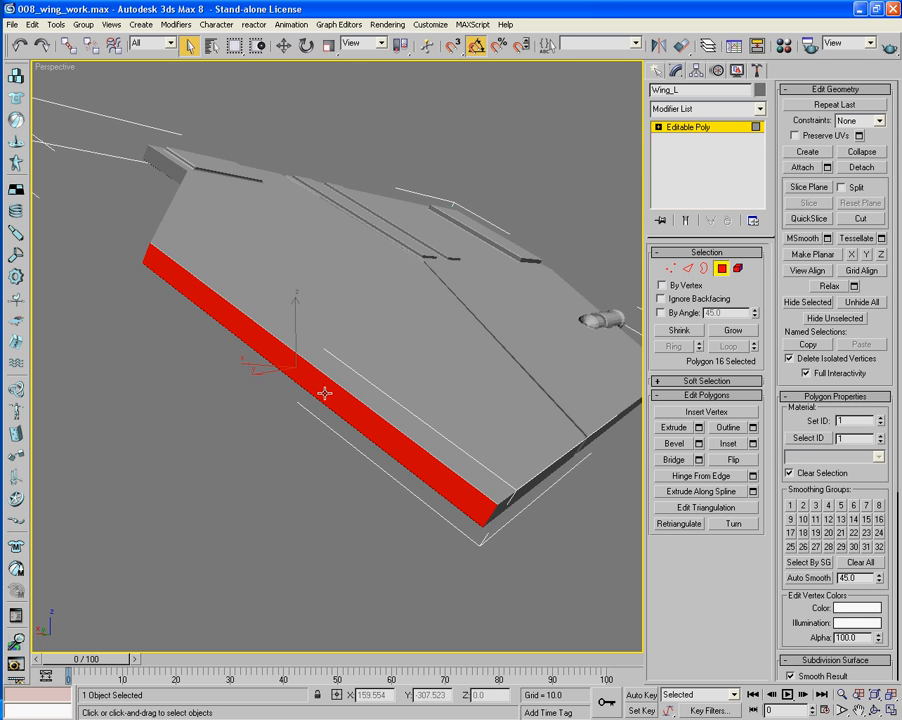
alt+middle_drag(322, 422, 311, 420)
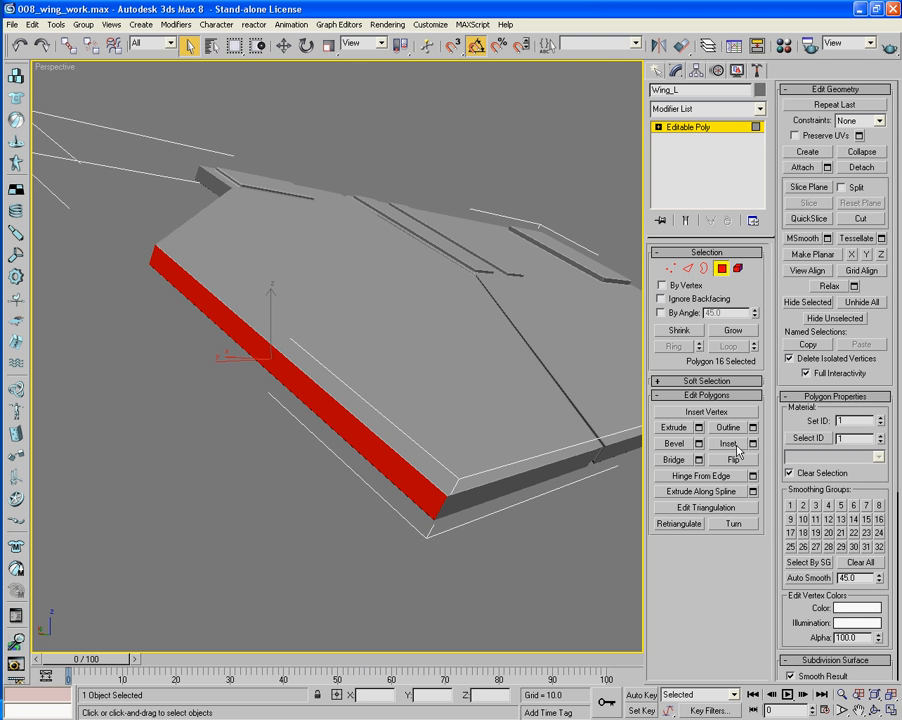
key(F4)
key(ctrl+s)
middle_drag(528, 476, 519, 470)
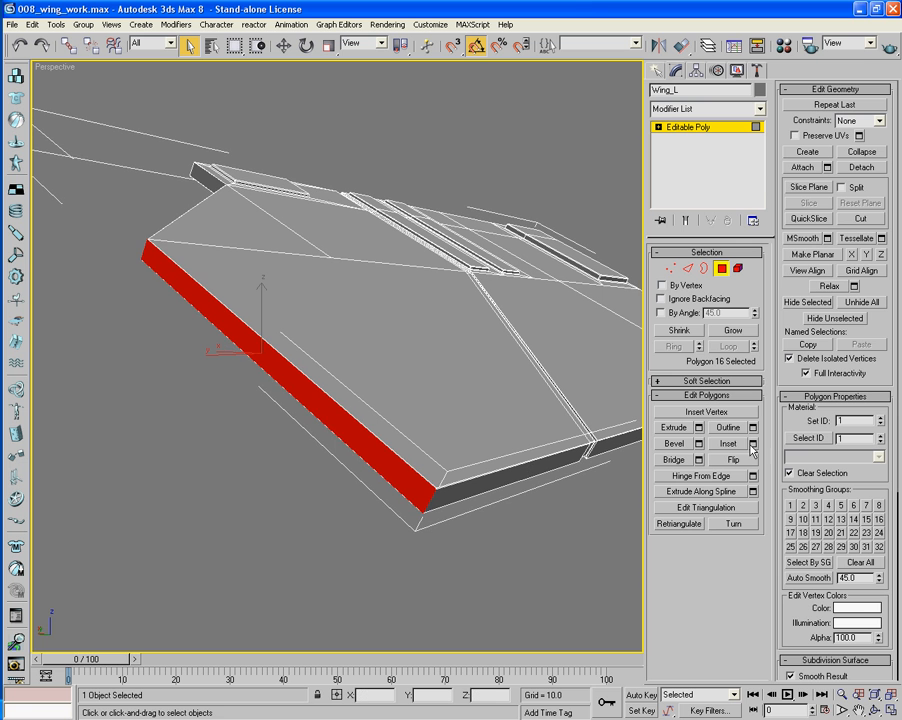
click(743, 446)
drag(409, 481, 404, 477)
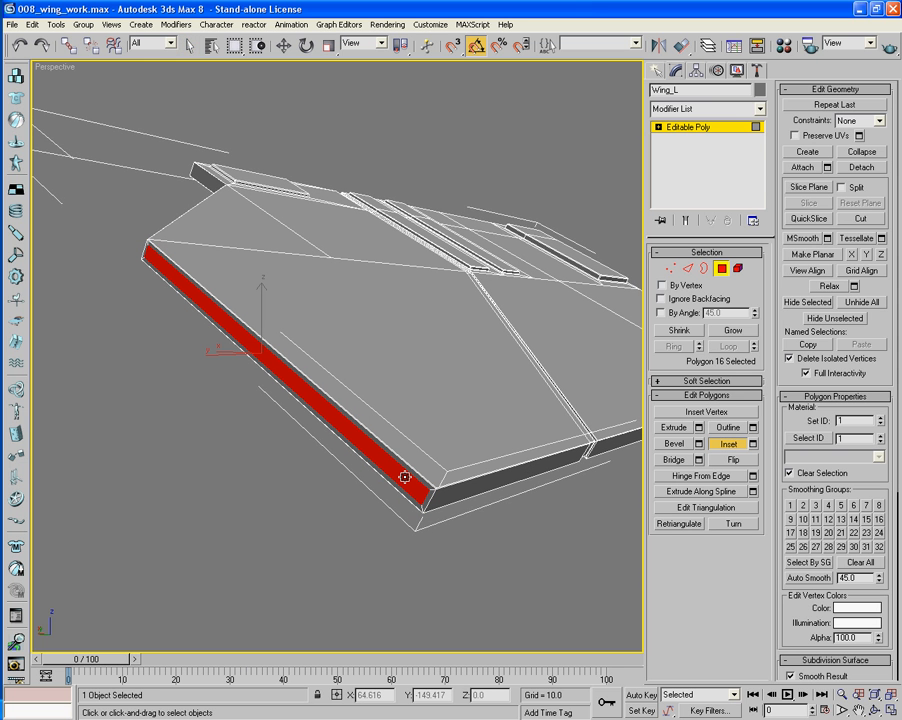
Extrude the wing tip's inset end face slightly outward
alt+middle_drag(421, 478, 452, 483)
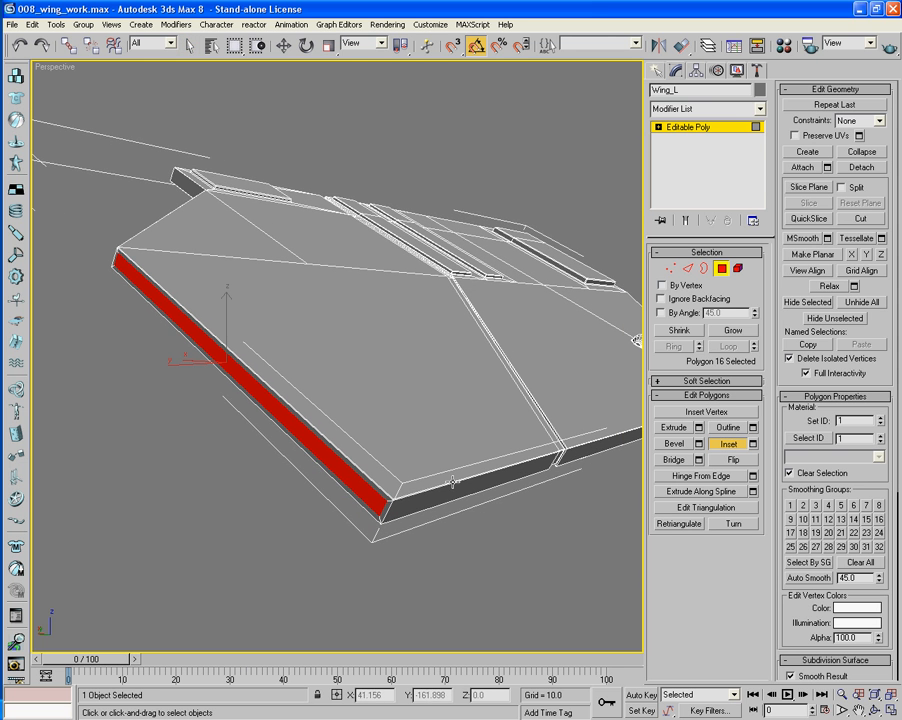
click(674, 427)
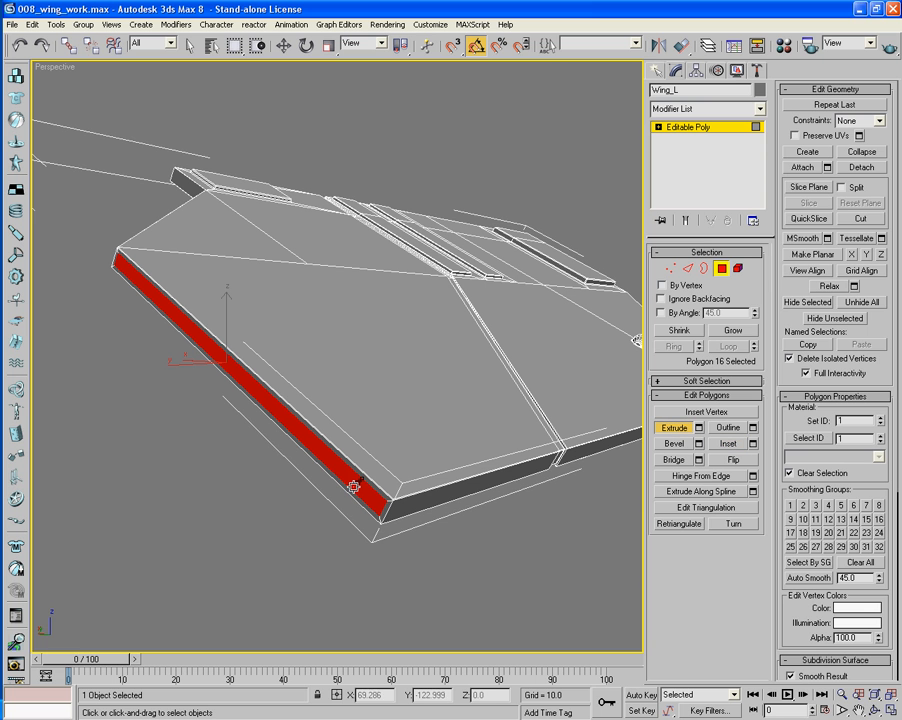
drag(352, 485, 354, 486)
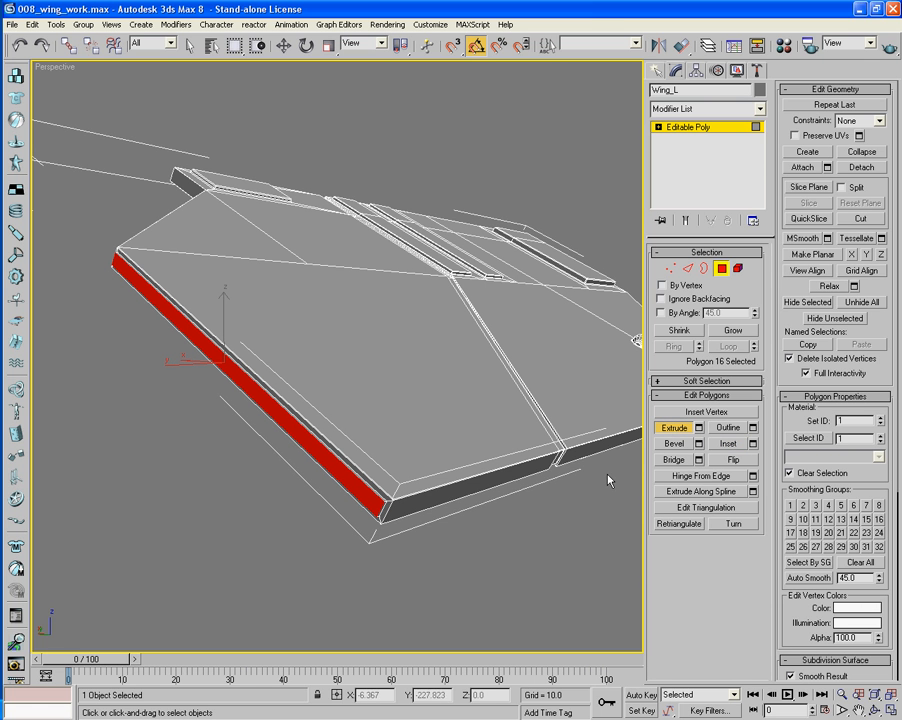
Bevel the extruded end face of the wing tip outward in small increments to thicken the strip
click(674, 443)
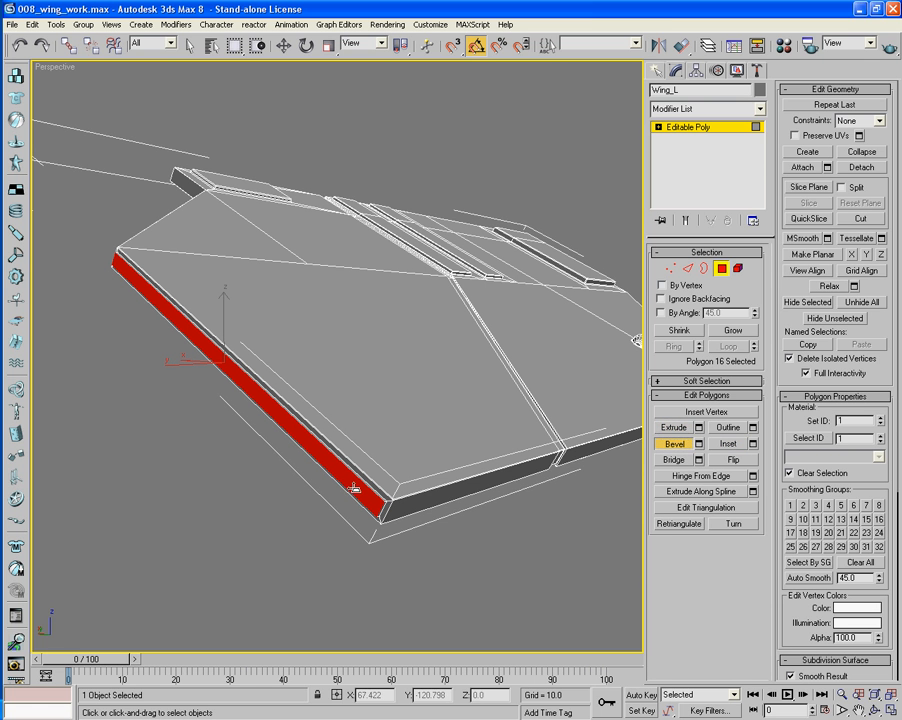
drag(353, 487, 354, 488)
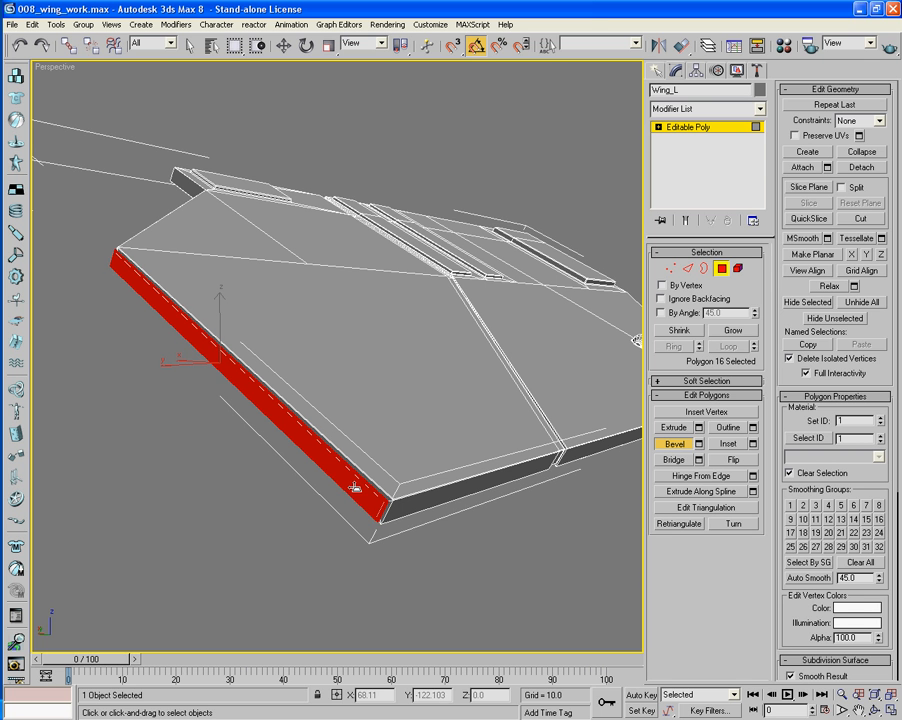
click(355, 487)
drag(366, 497, 366, 495)
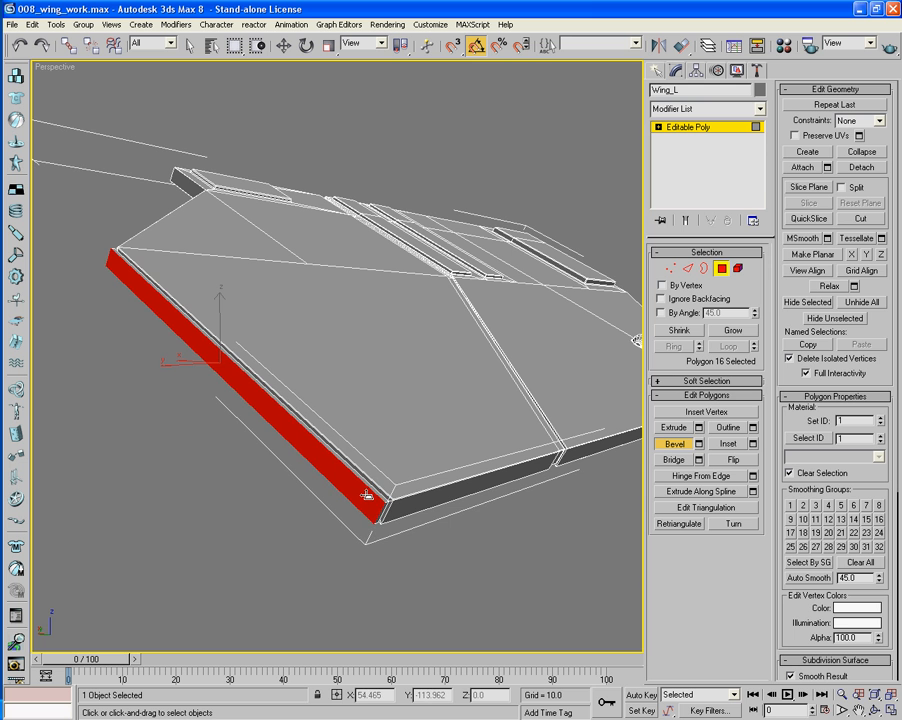
click(368, 497)
Grow the selection over the tip strip's faces, convert it to edges, chamfer them by 0.1, and clear the selection
alt+middle_drag(421, 592, 447, 559)
scroll(447, 555, up, 3)
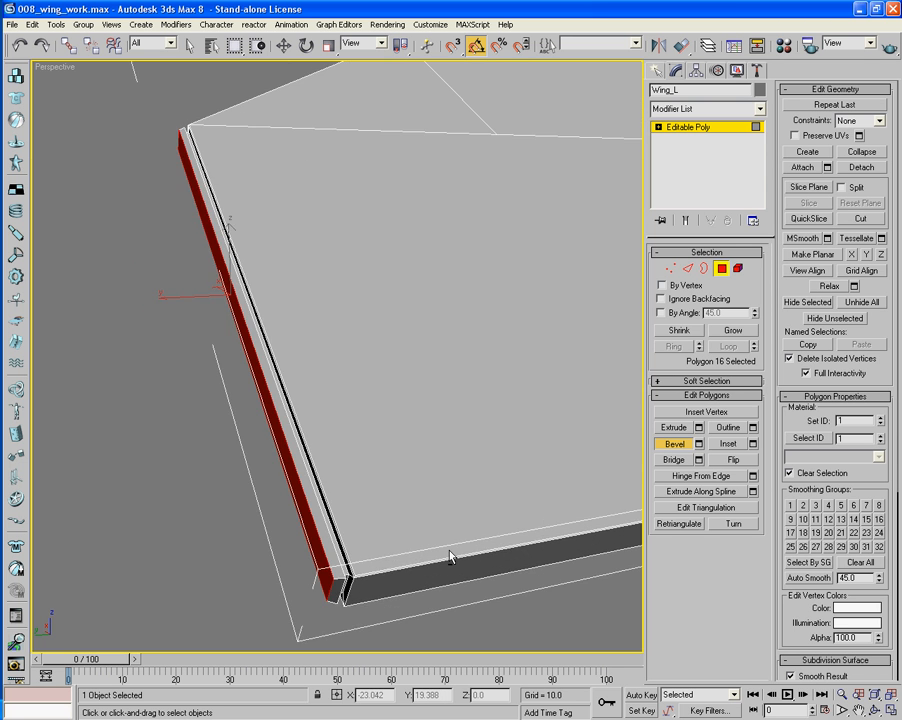
middle_drag(392, 552, 450, 523)
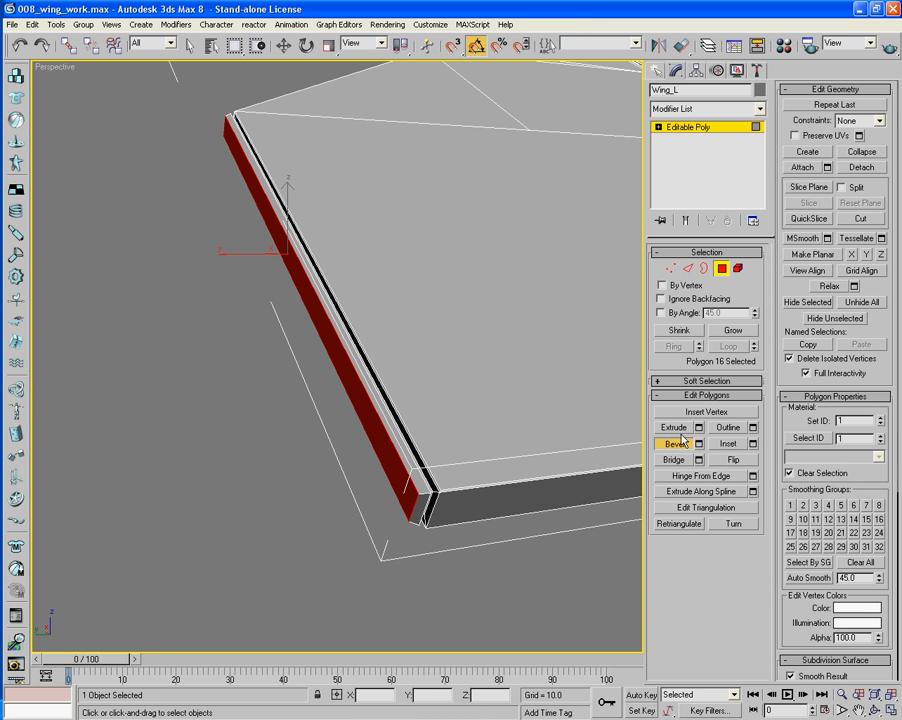
mouse_move(553, 461)
alt+middle_down()
mouse_move(531, 463)
mouse_move(548, 483)
mouse_move(570, 465)
alt+middle_up()
click(733, 331)
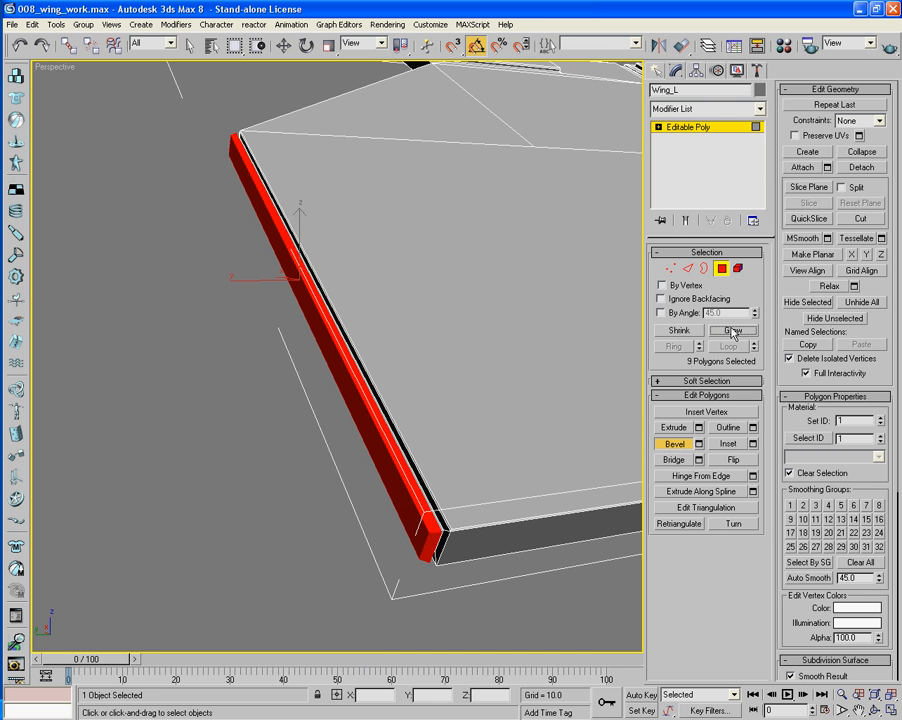
click(733, 331)
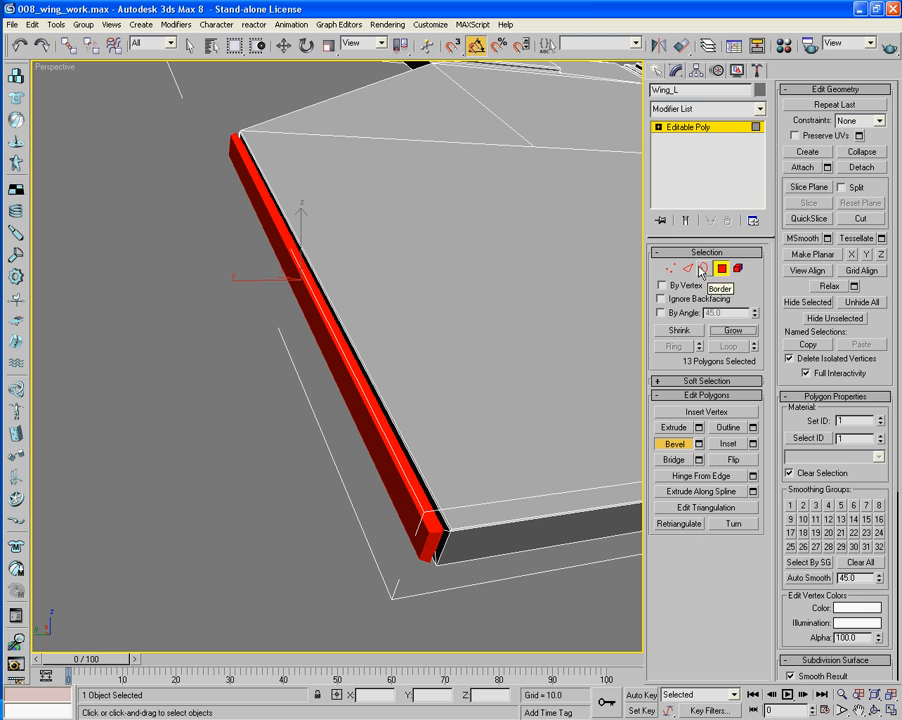
ctrl+click(688, 268)
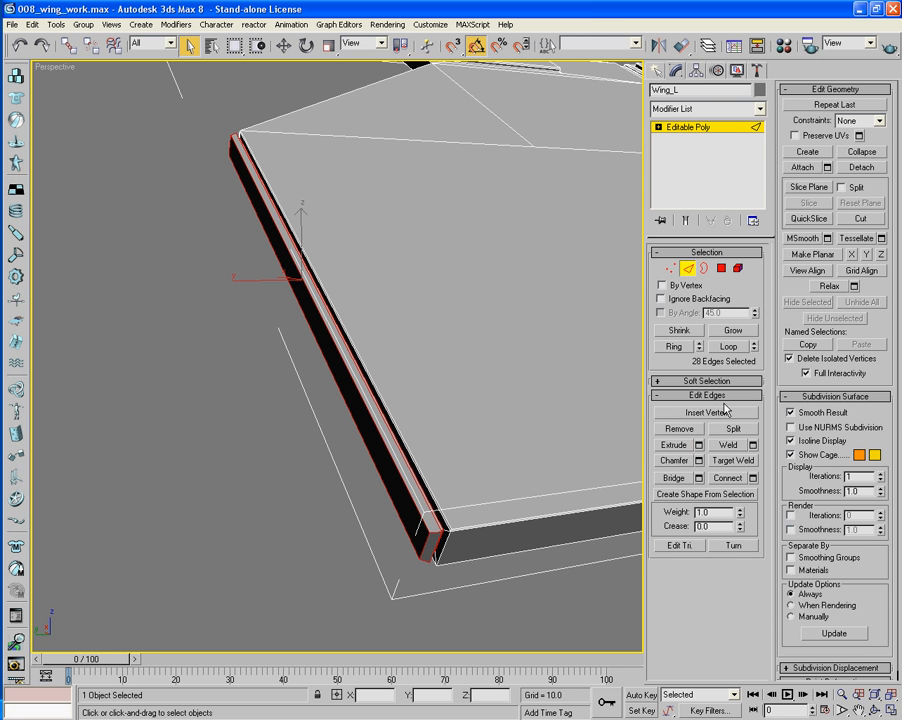
click(699, 460)
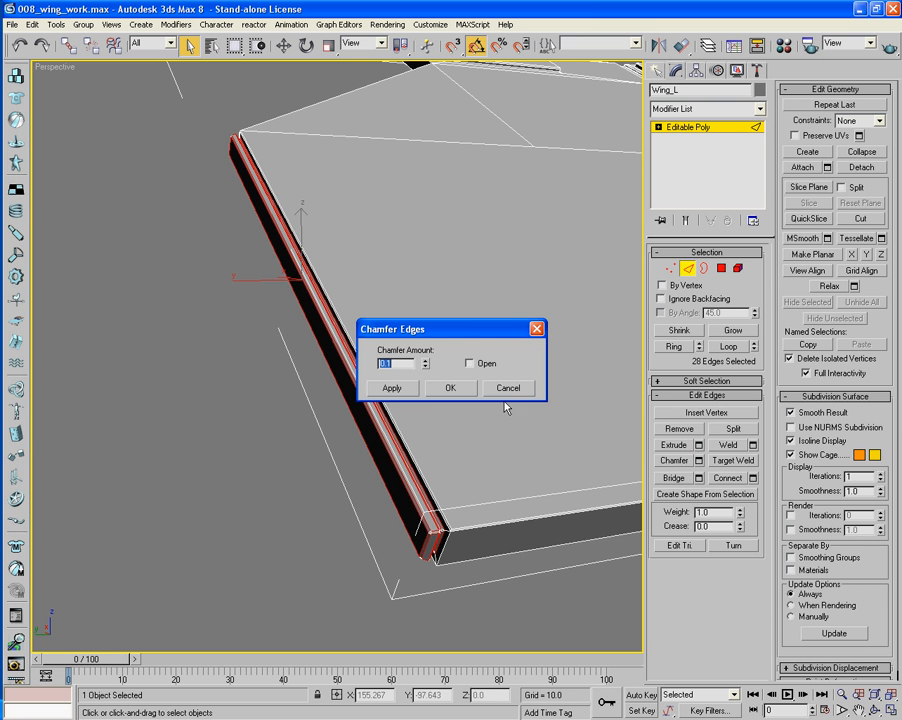
click(448, 391)
click(200, 472)
Examine the wing's surface around the raised panels with edged faces shown
alt+middle_drag(200, 472, 327, 493)
scroll(314, 483, down, 5)
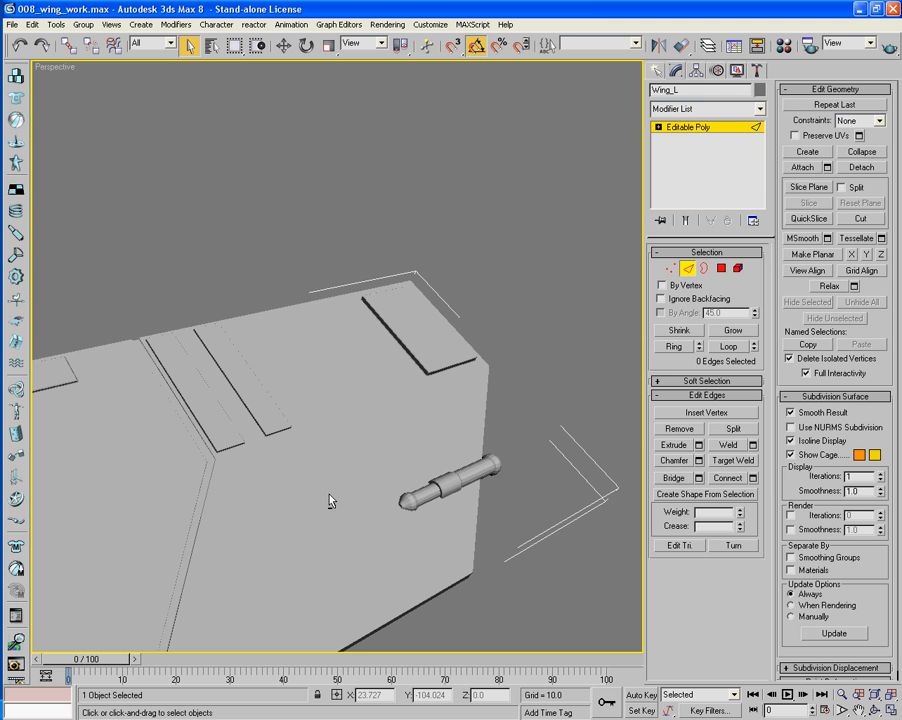
alt+middle_drag(318, 487, 279, 512)
scroll(280, 514, up, 4)
middle_drag(308, 549, 323, 415)
middle_drag(214, 520, 357, 468)
scroll(318, 413, down, 3)
key(F4)
alt+middle_drag(409, 449, 225, 533)
scroll(380, 481, up, 2)
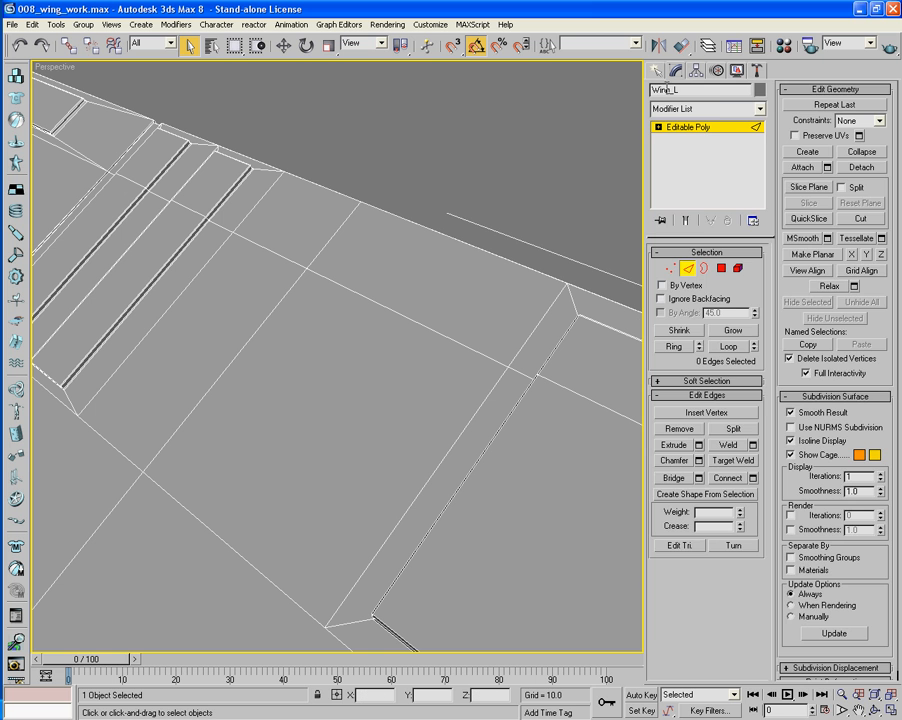
Create a cylinder on the wing surface beside the raised strips using AutoGrid, 1 height segment, radius about 2.87 and height about 1.26
click(656, 71)
click(680, 189)
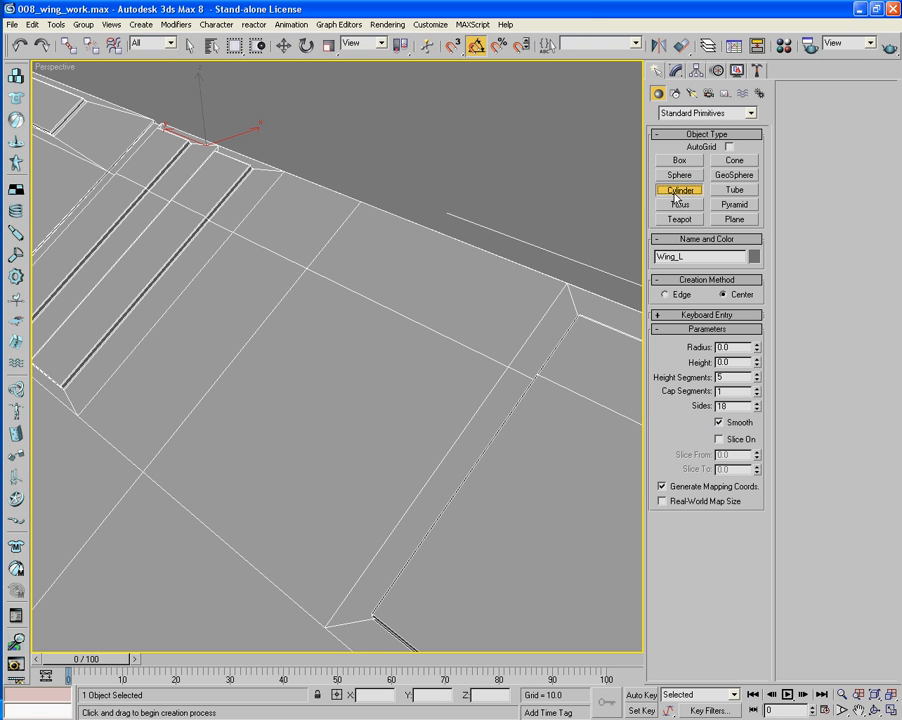
click(729, 147)
text(1)
key(Return)
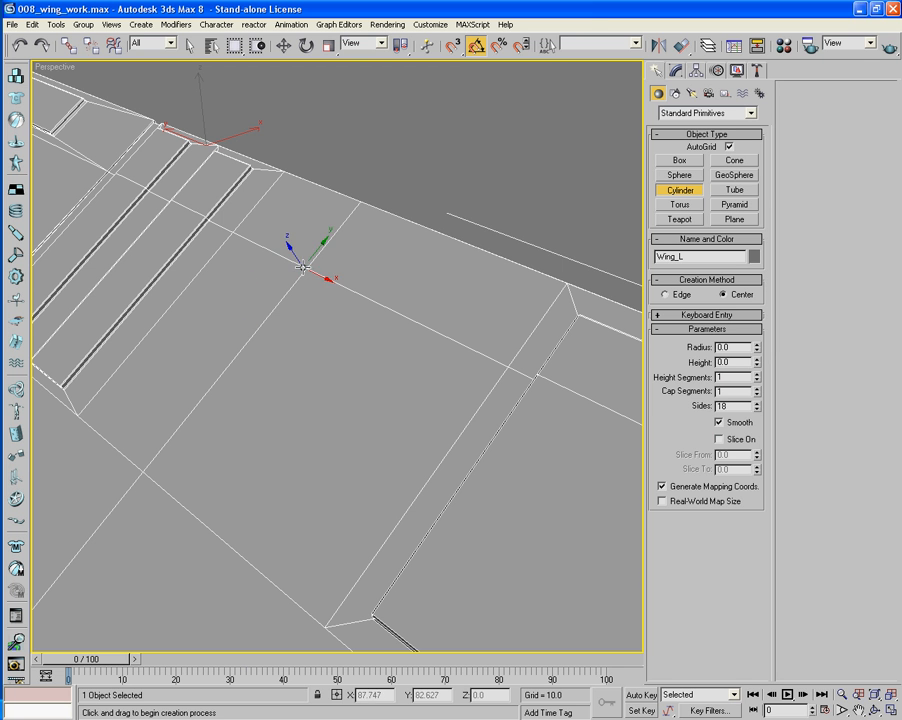
drag(258, 247, 277, 258)
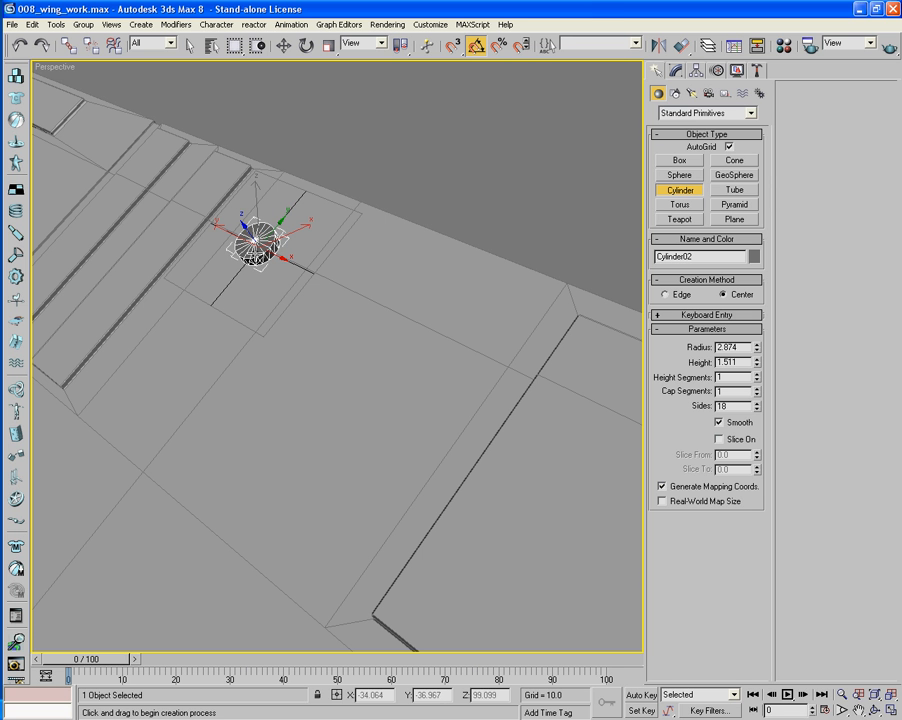
click(272, 256)
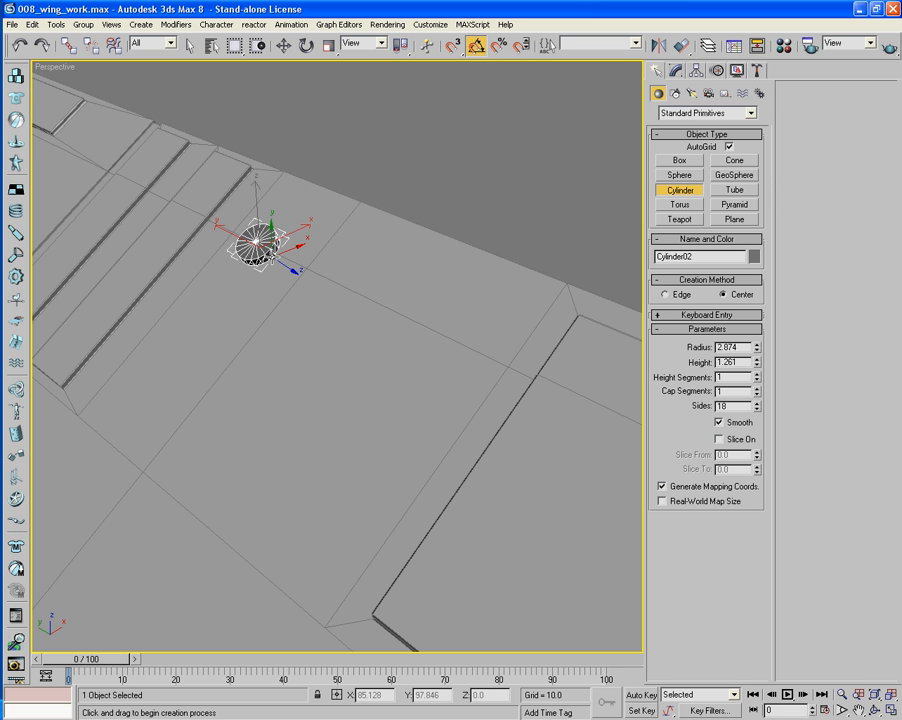
Convert the new cylinder to an editable poly
key(z)
alt+middle_drag(316, 308, 296, 302)
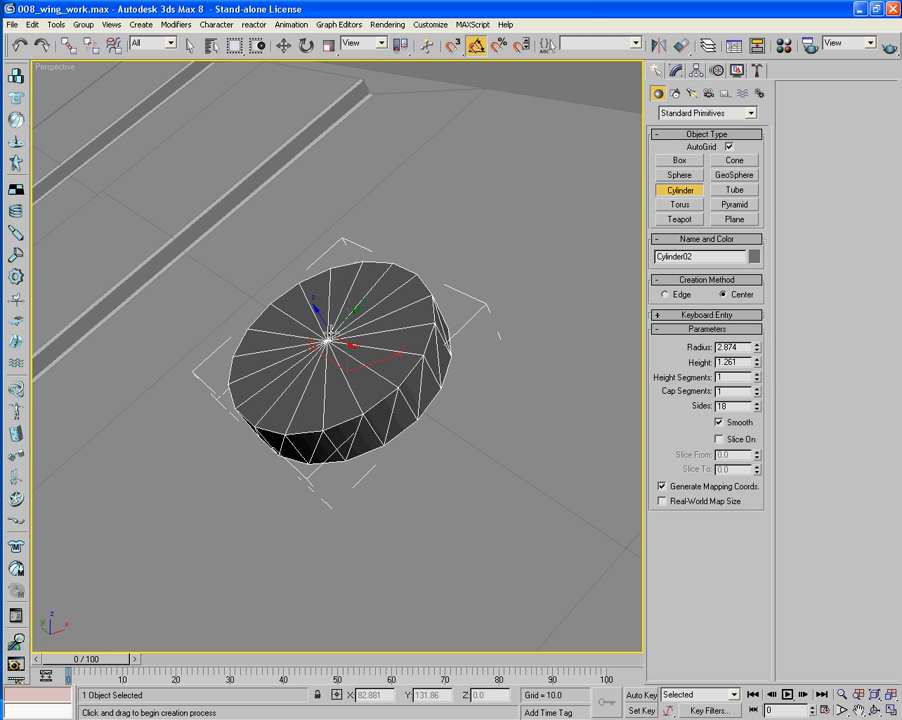
right_click(399, 382)
right_click(399, 382)
mouse_move(450, 497)
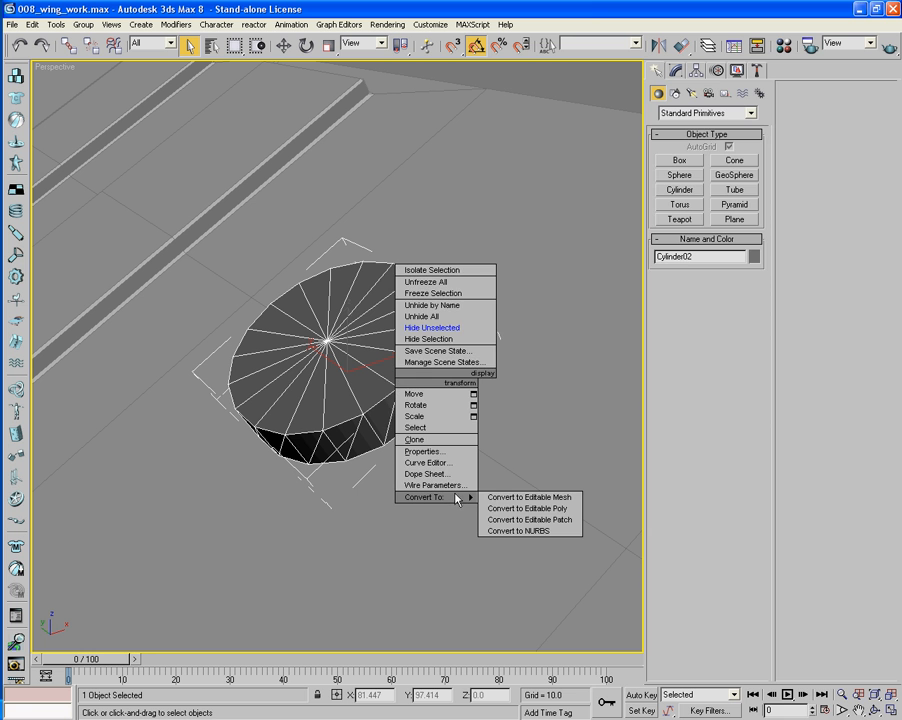
click(527, 507)
Target-weld a pair of neighbouring side vertices on the cylinder to form a wider flat facet
click(670, 268)
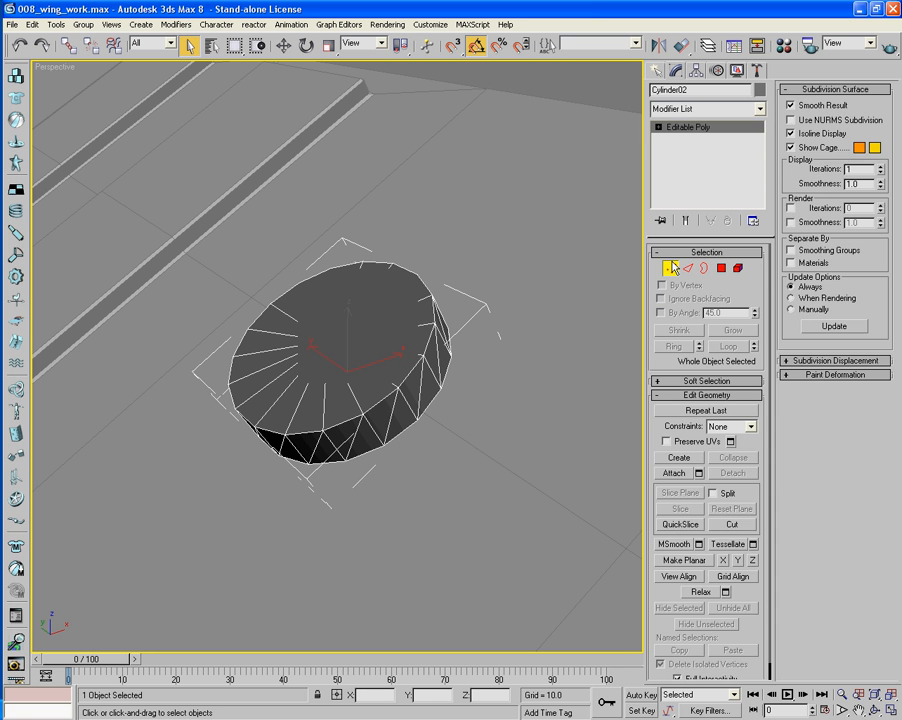
click(733, 444)
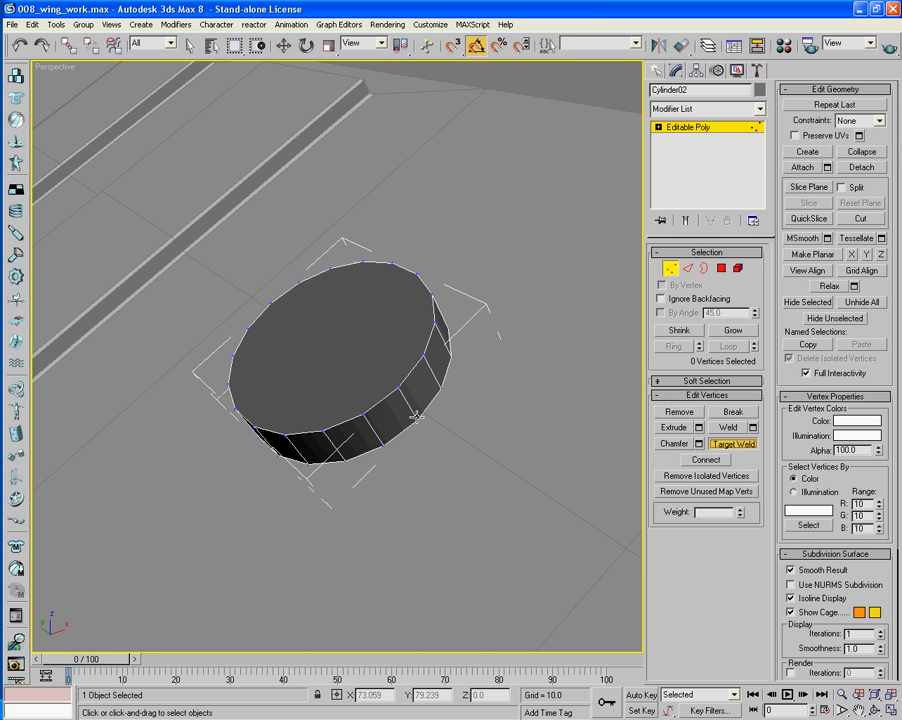
click(441, 390)
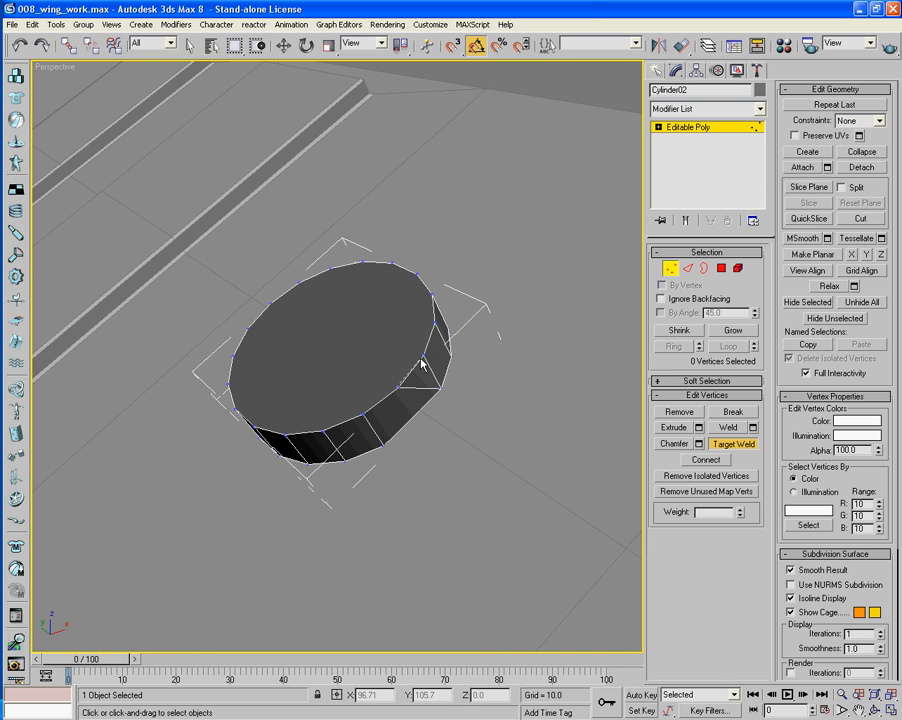
click(421, 356)
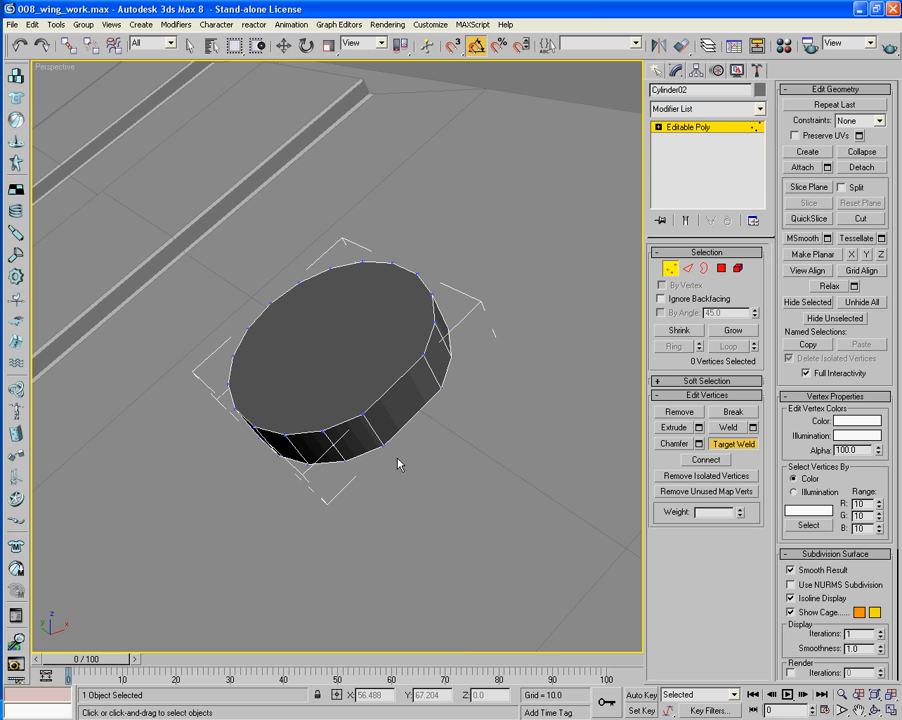
Inset the cylinder's cap face slightly to form a thin rim
mouse_move(398, 463)
alt+middle_down()
mouse_move(379, 428)
mouse_move(465, 455)
mouse_move(405, 447)
mouse_move(509, 447)
mouse_move(390, 452)
alt+middle_up()
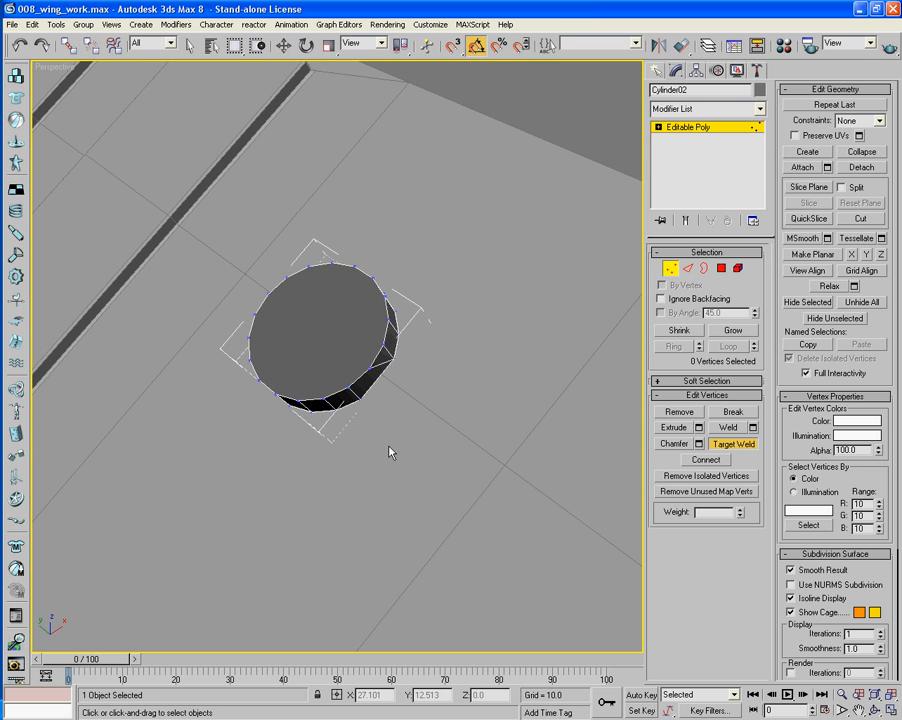
click(721, 268)
click(330, 319)
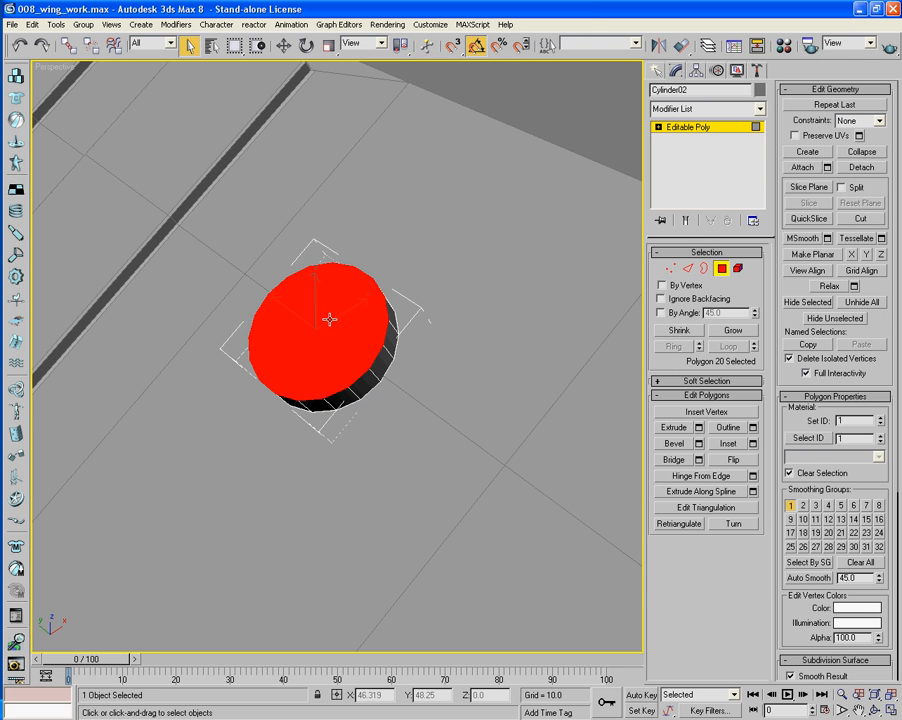
click(717, 445)
drag(337, 350, 337, 349)
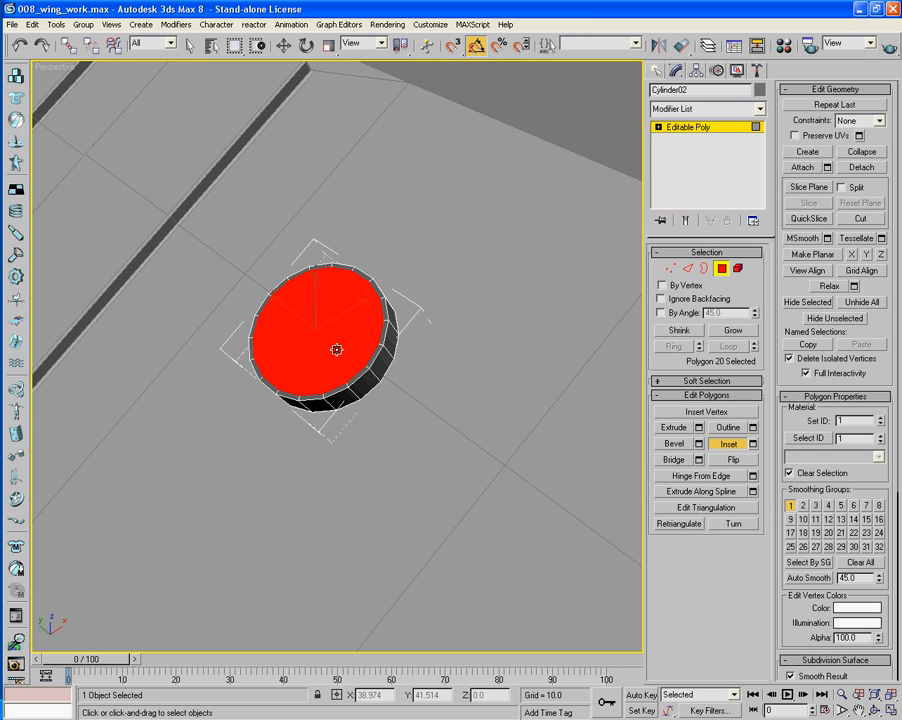
Target-weld the remaining misaligned rim and side vertices beside the cylinder's flat facet, and leave vertex editing
click(670, 268)
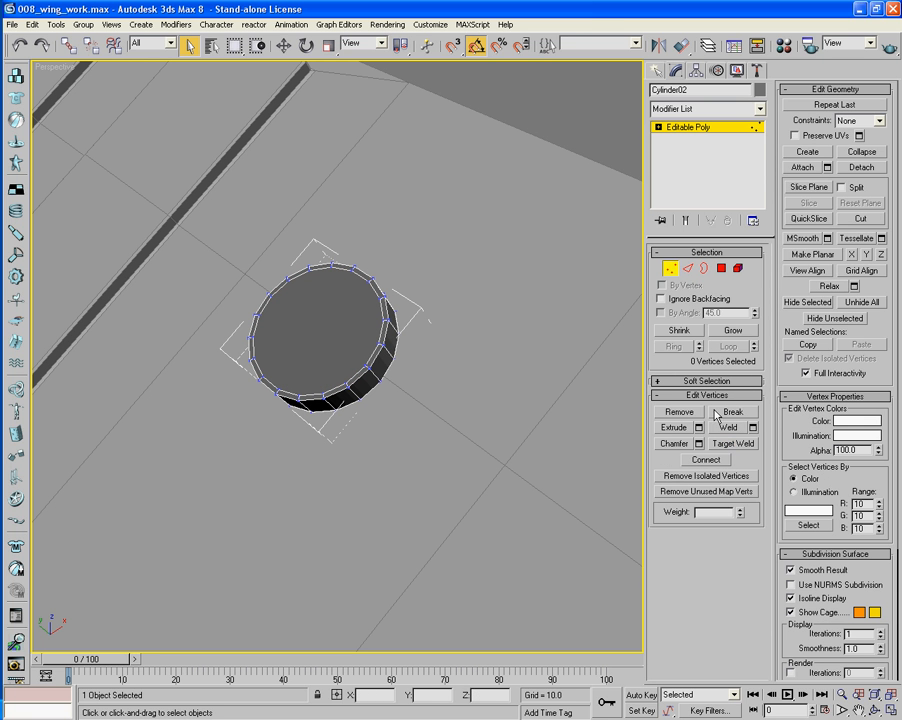
click(733, 444)
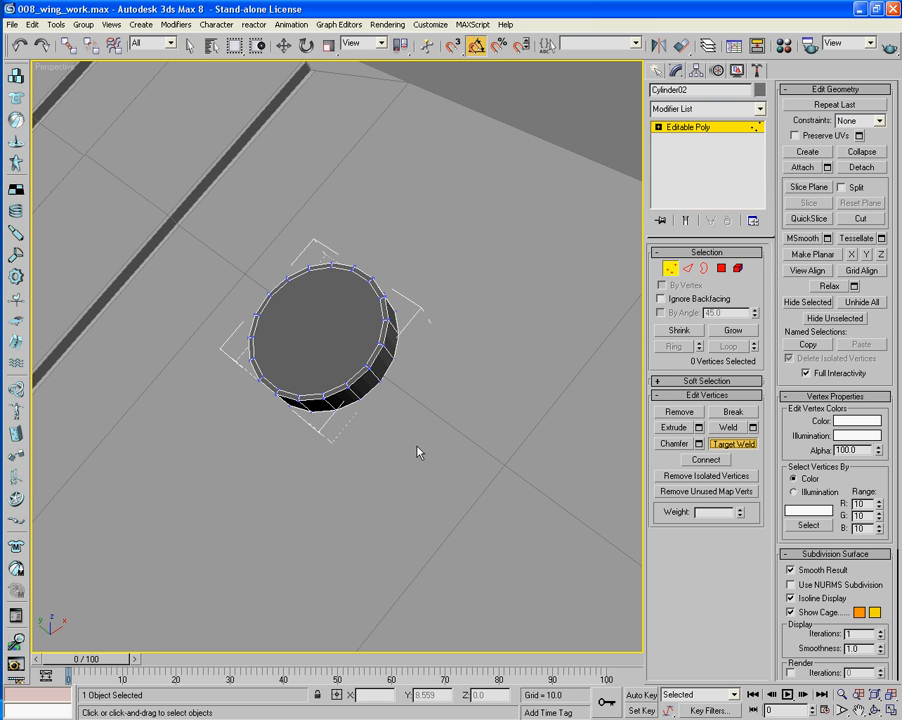
click(382, 346)
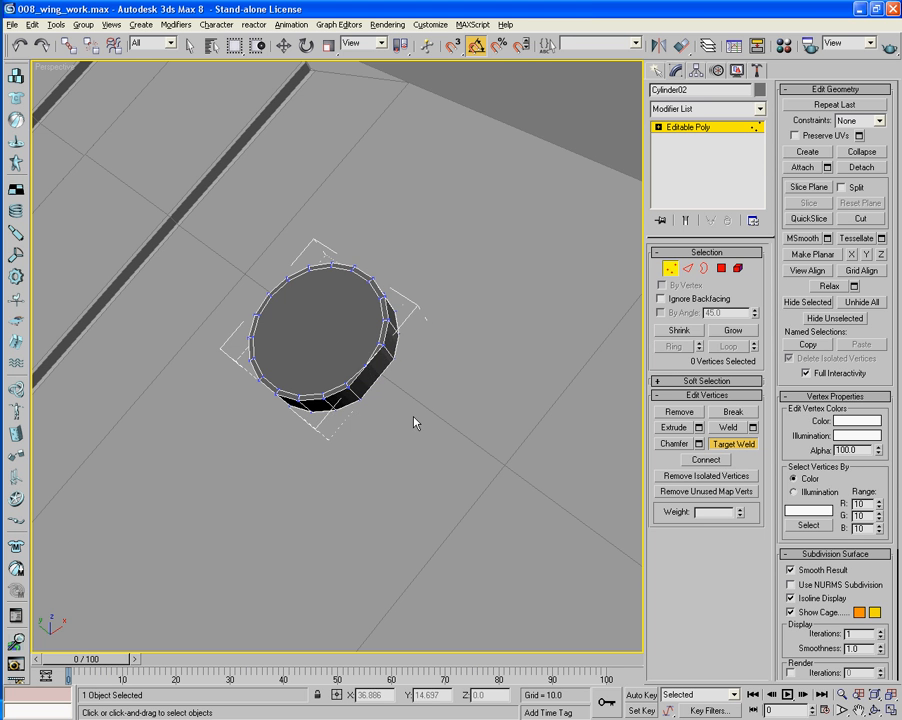
mouse_move(413, 416)
alt+middle_down()
mouse_move(439, 391)
mouse_move(420, 418)
alt+middle_up()
scroll(439, 391, up, 3)
scroll(419, 423, up, 3)
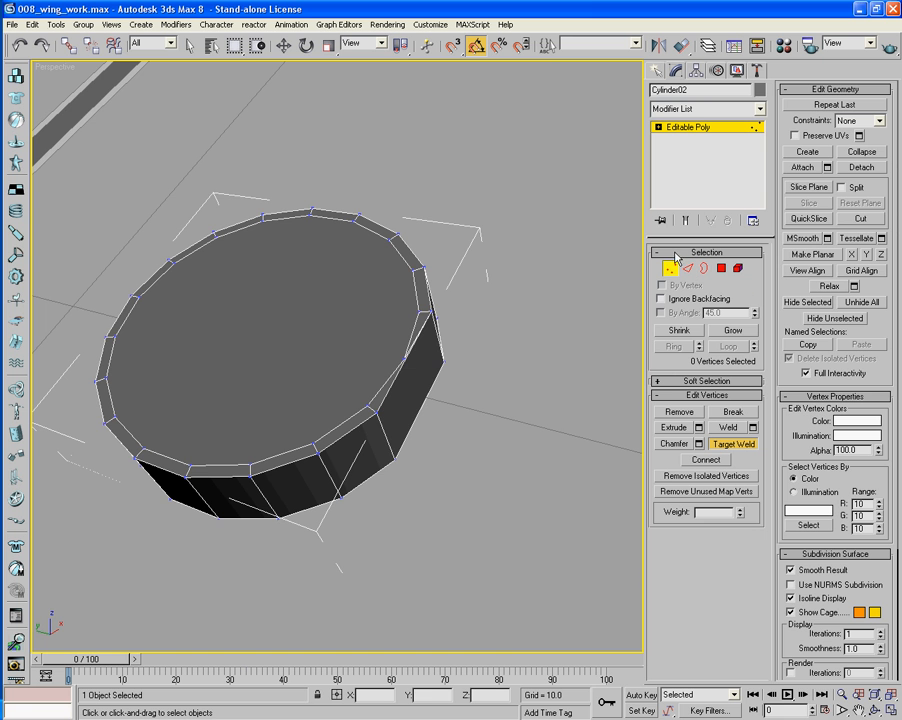
alt+middle_drag(550, 308, 522, 308)
click(743, 452)
alt+middle_drag(423, 444, 426, 435)
click(670, 270)
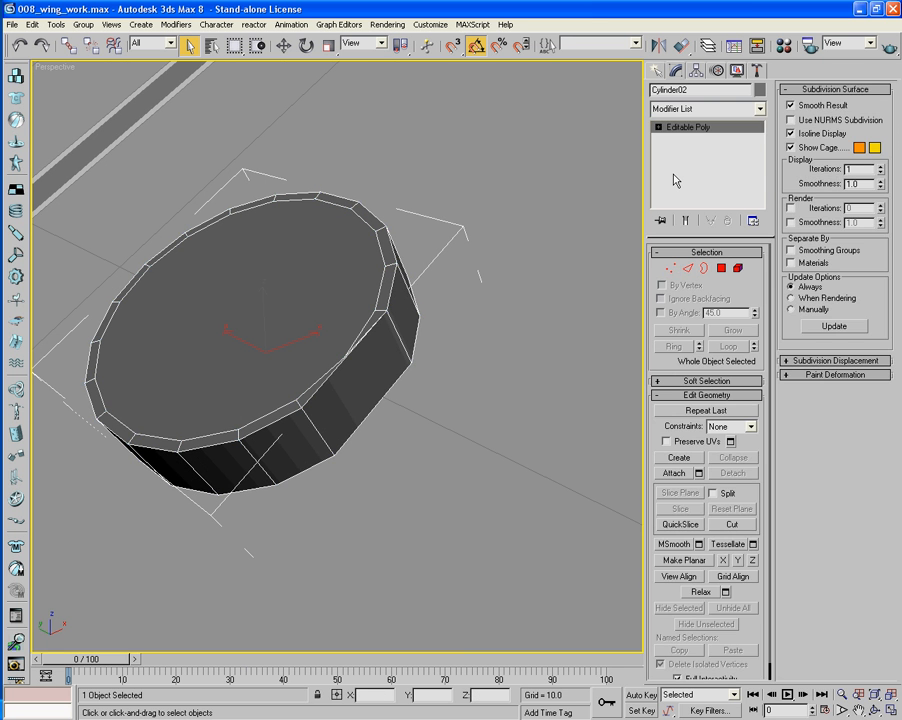
Create a small cylinder with radius about 0.425 and height about 0.38 on the disc's flat side facet, using AutoGrid
click(655, 71)
click(683, 188)
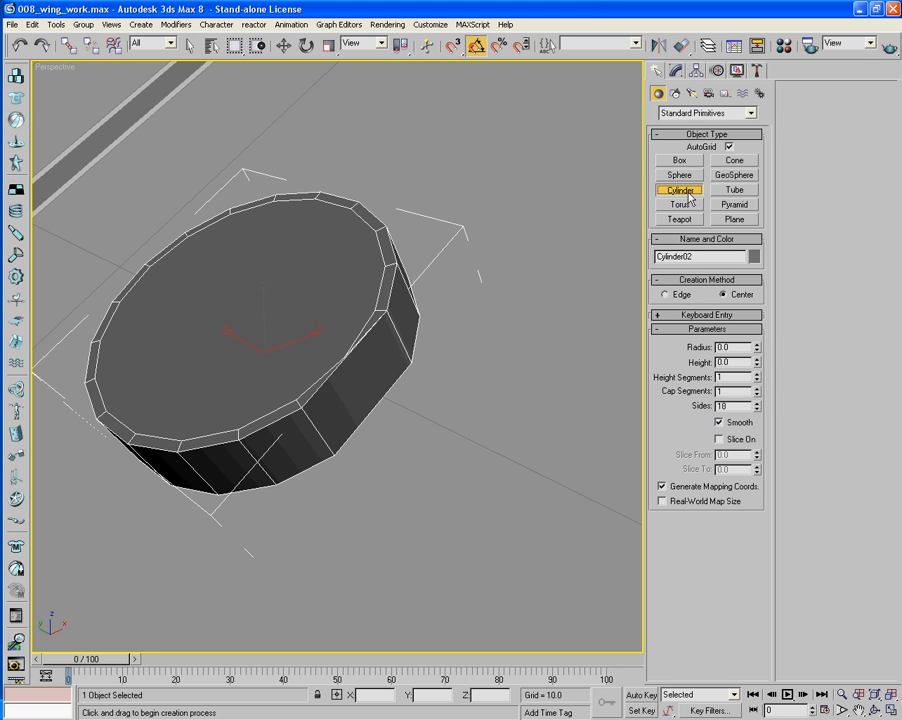
alt+middle_drag(306, 452, 338, 427)
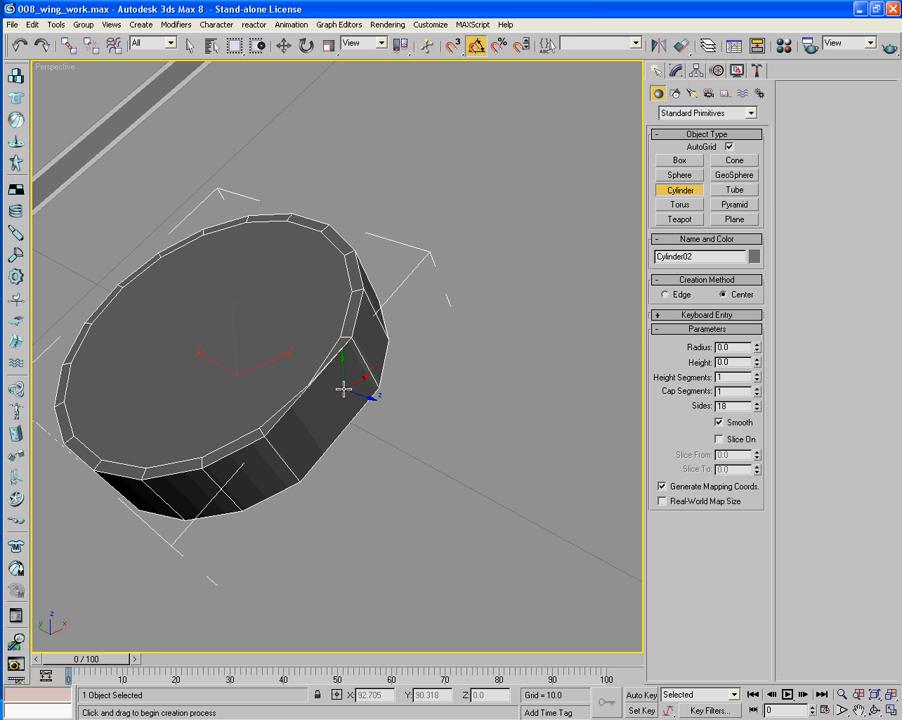
drag(343, 388, 344, 386)
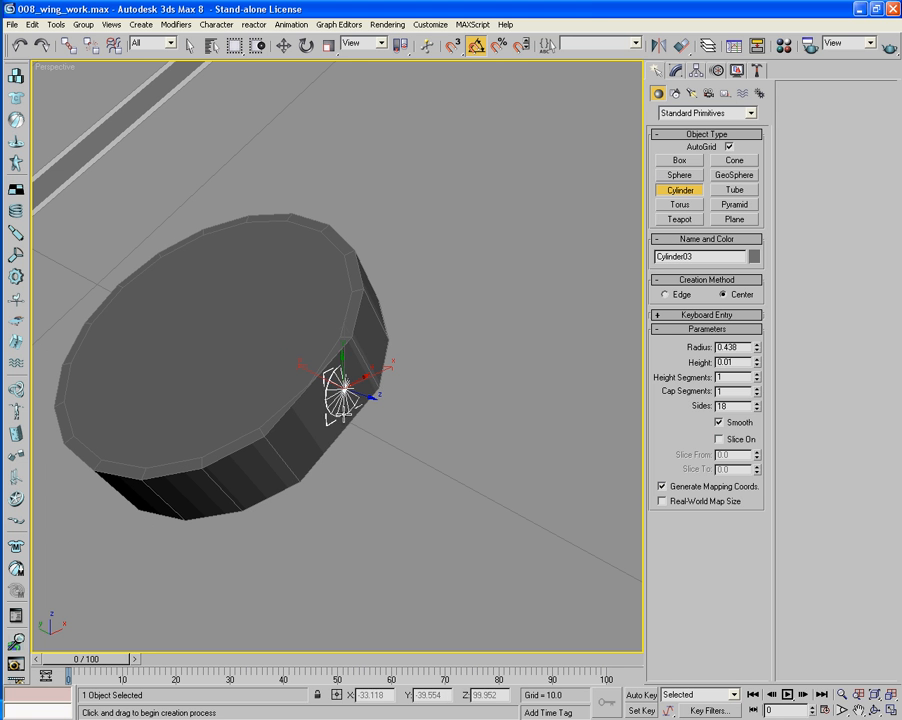
right_click(371, 423)
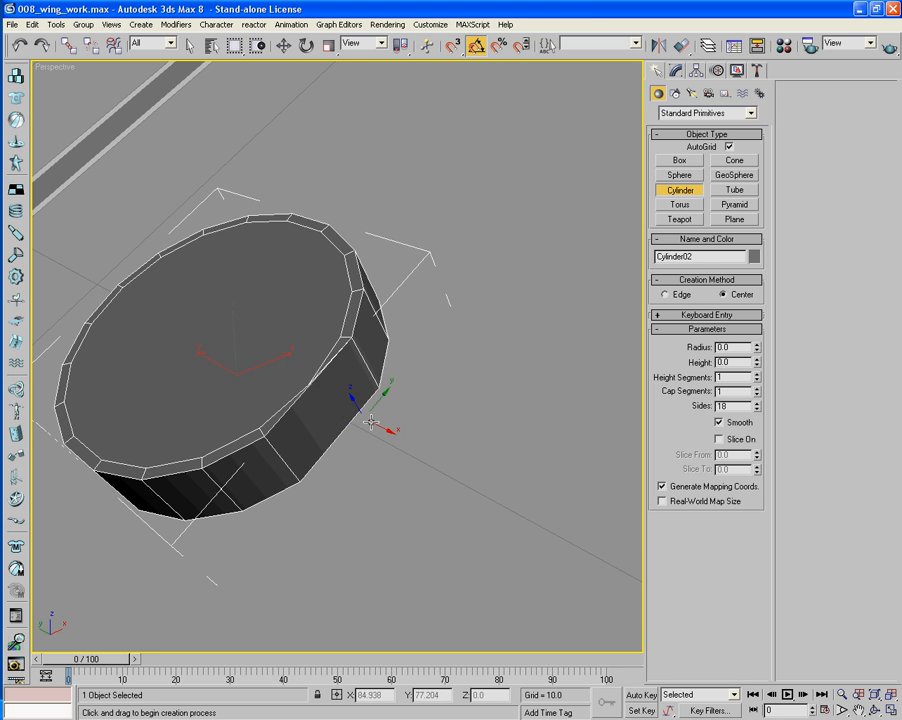
alt+middle_drag(371, 423, 368, 392)
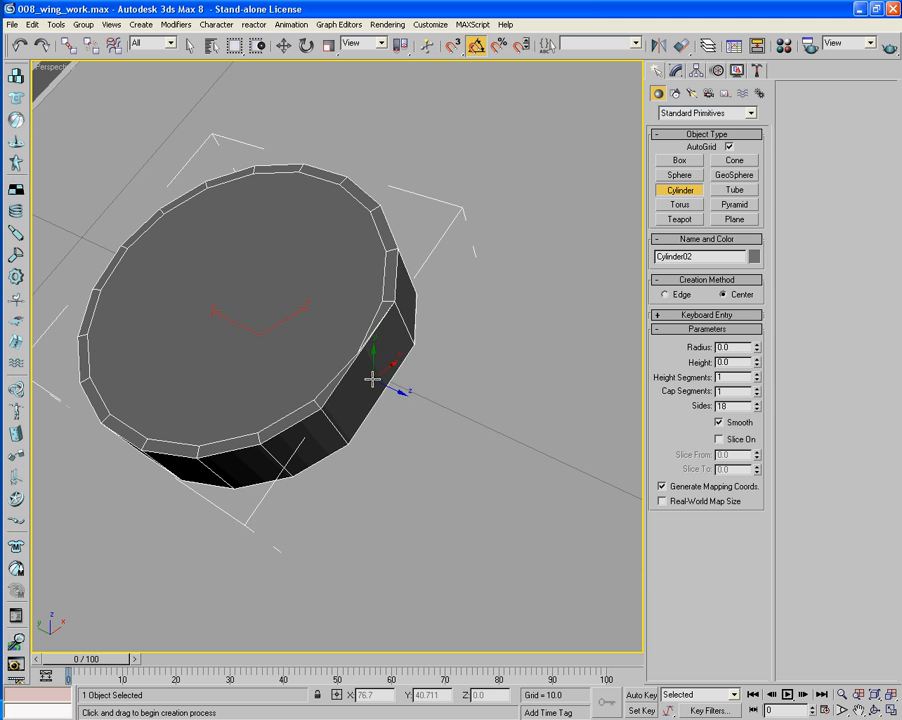
drag(373, 374, 379, 390)
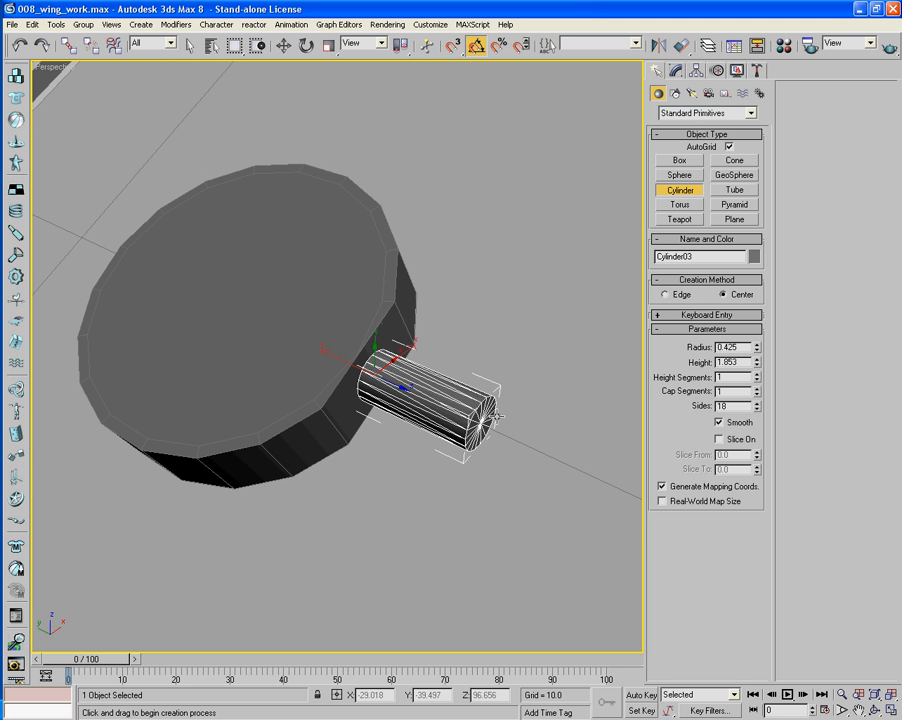
click(397, 383)
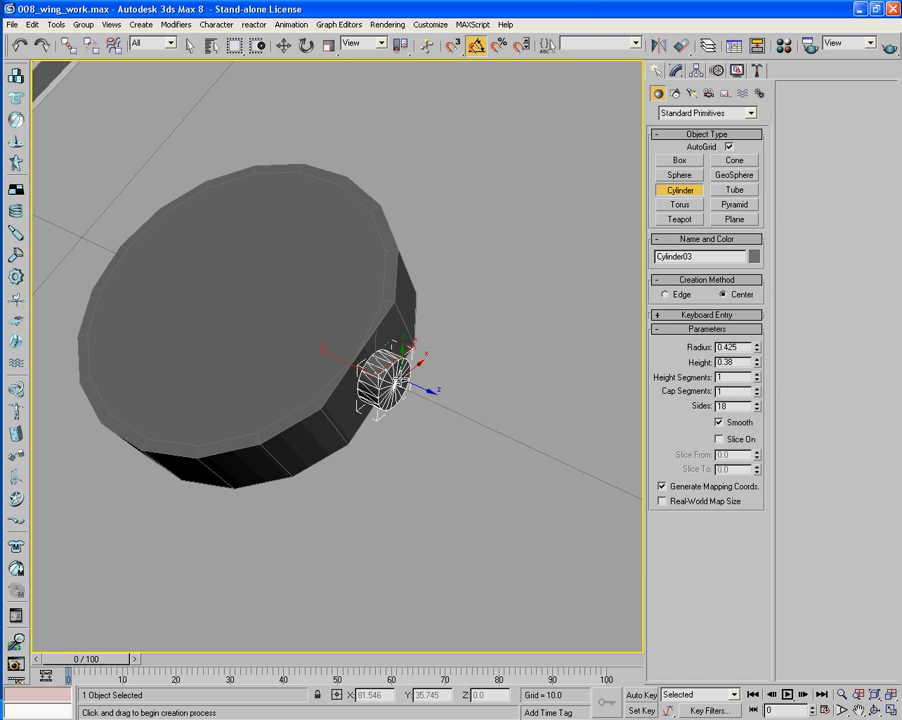
right_click(397, 383)
Convert the small cylinder to an editable poly and select its outer cap polygon
right_click(340, 374)
mouse_move(468, 492)
click(539, 501)
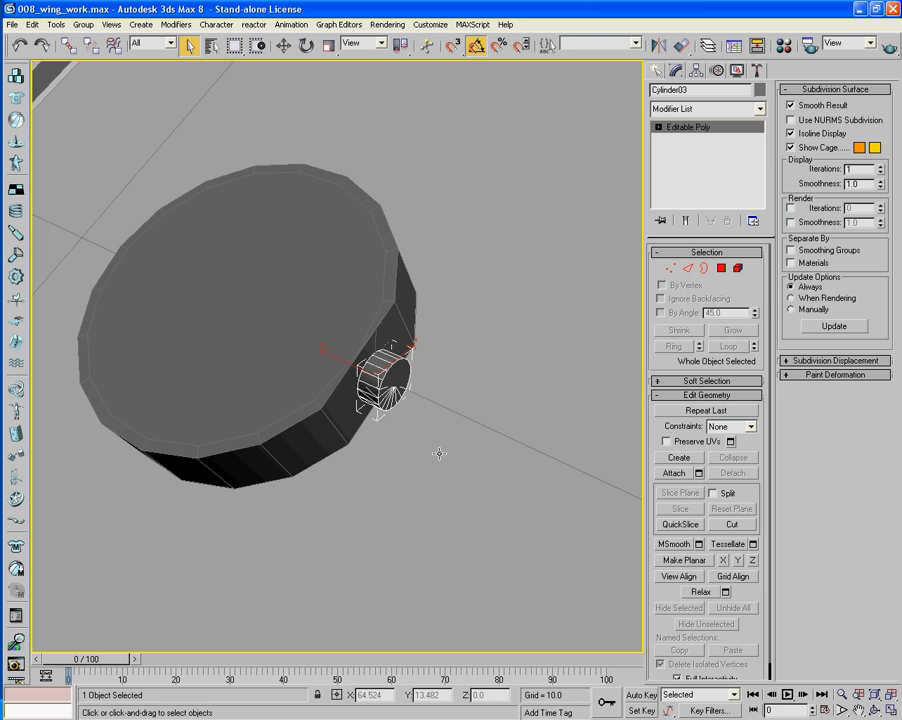
alt+middle_drag(439, 454, 403, 456)
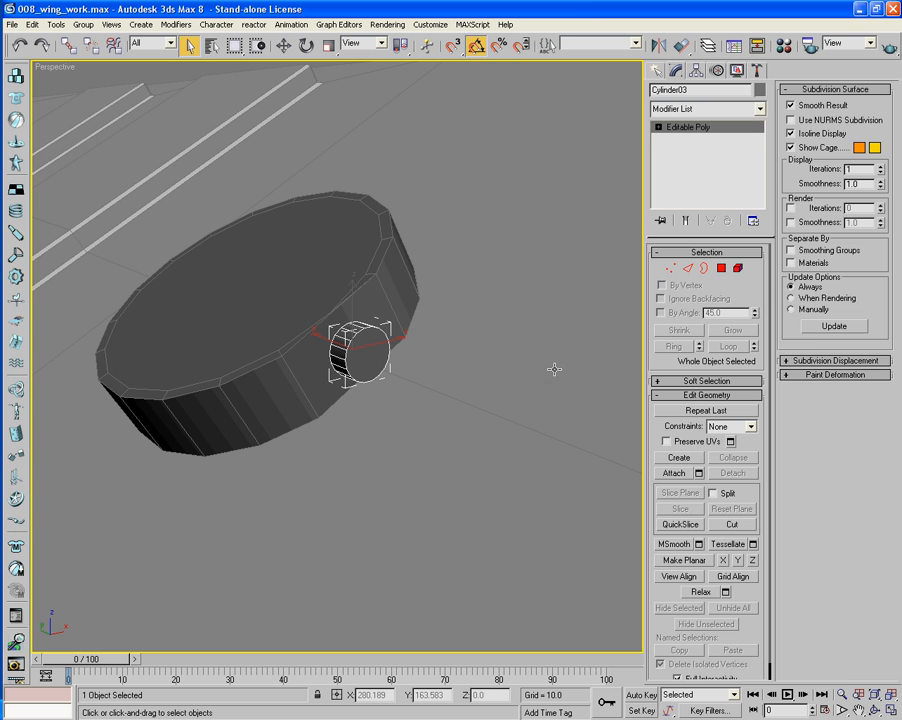
click(721, 269)
click(372, 344)
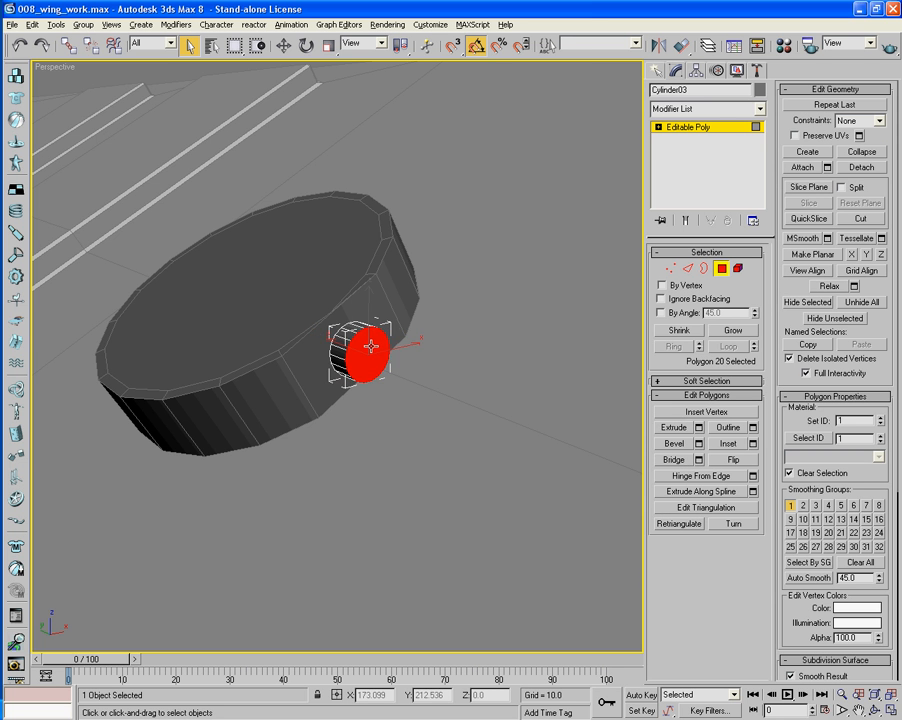
alt+middle_drag(372, 350, 470, 385)
click(675, 444)
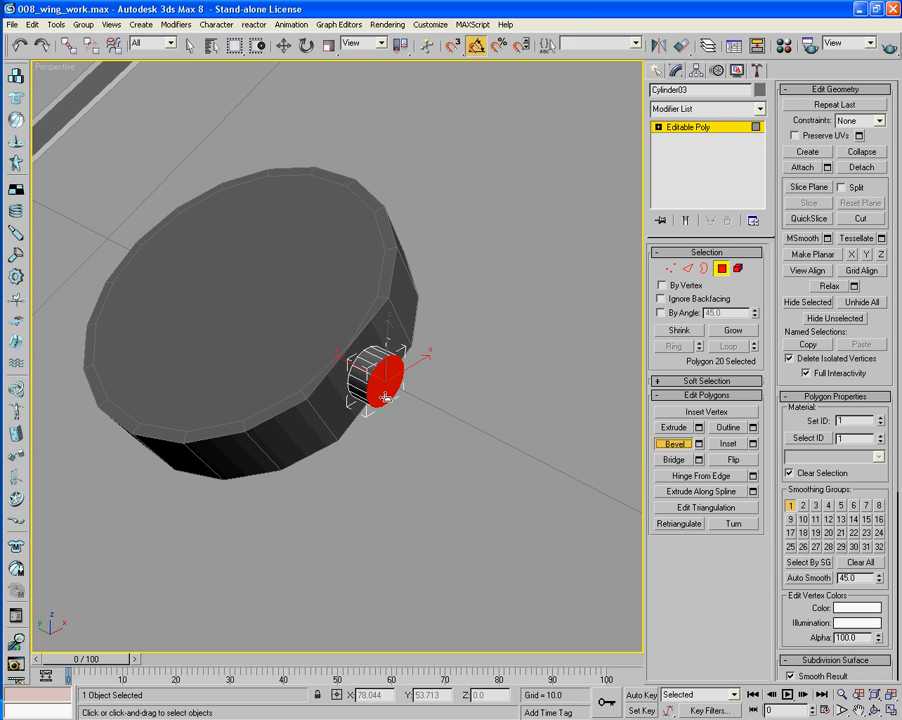
drag(383, 380, 383, 378)
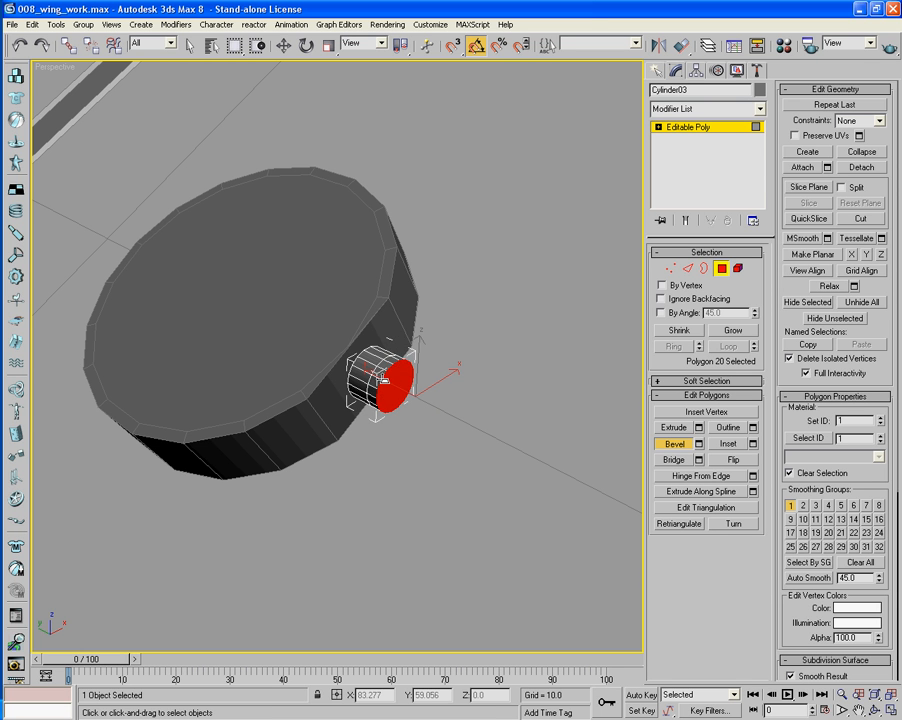
right_click(383, 380)
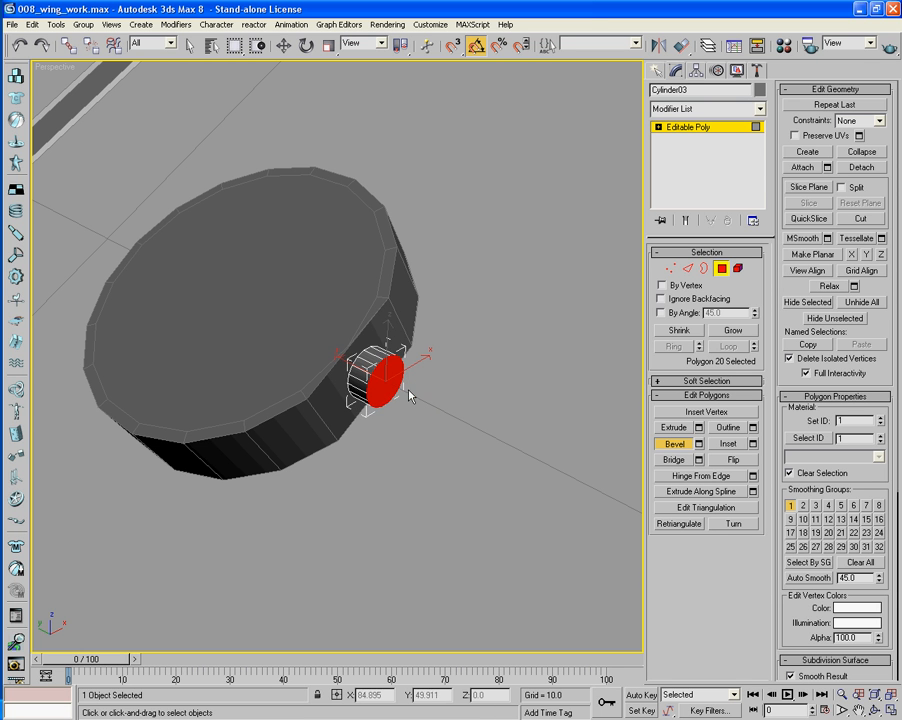
Bevel the small cylinder's outer cap with a height of 0.061 and an outline amount of -0.041
click(701, 444)
drag(503, 326, 581, 219)
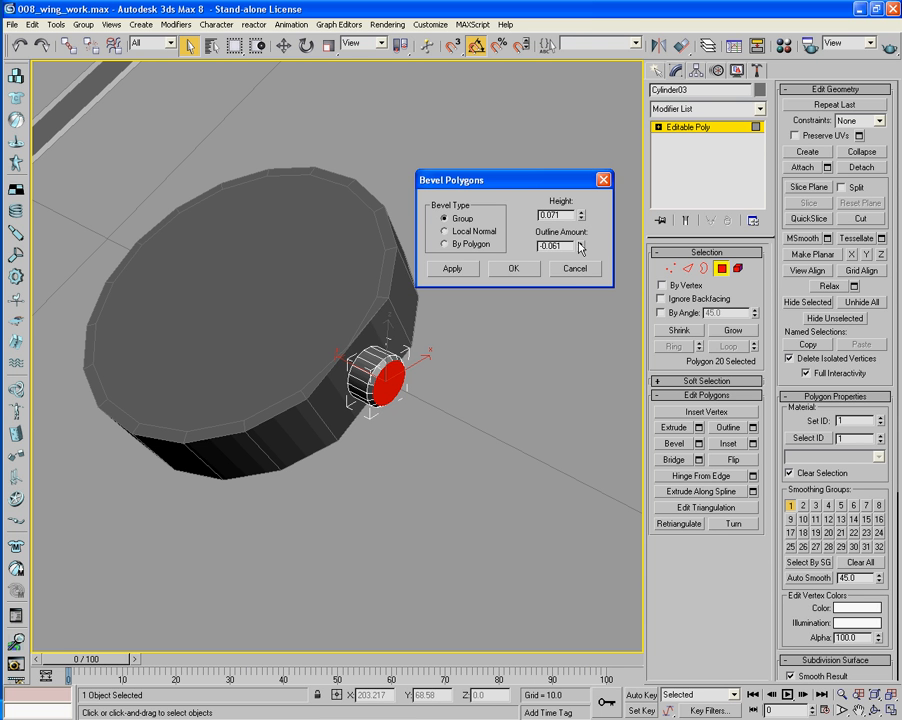
drag(581, 218, 586, 224)
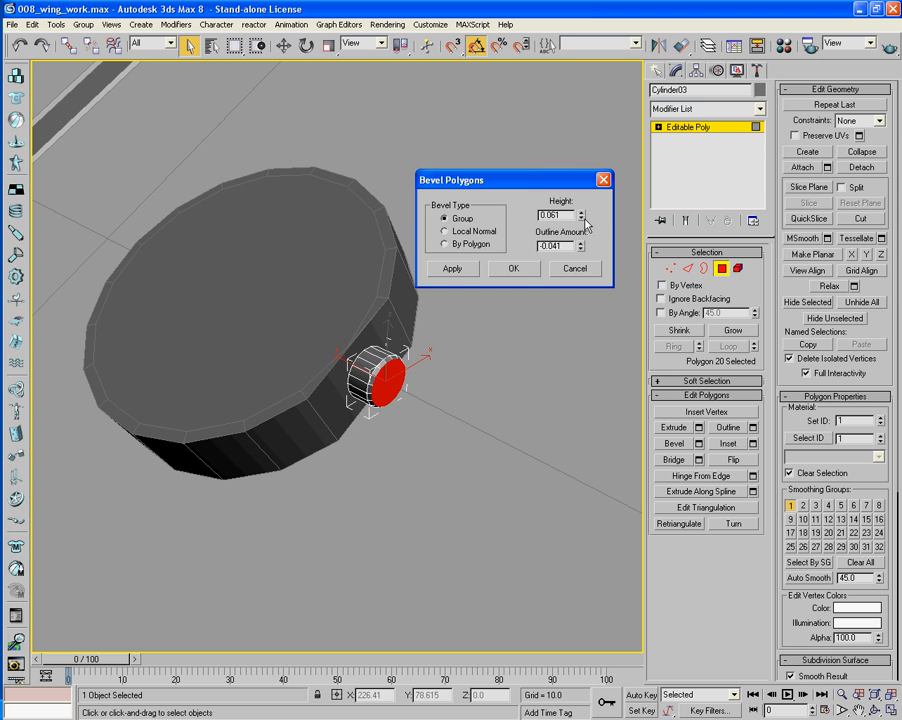
click(528, 272)
Extrude the beveled cap by 23.0 to form a long rod across the wing surface
middle_drag(533, 358, 480, 356)
scroll(493, 340, down, 5)
scroll(509, 353, down, 2)
alt+middle_drag(480, 356, 487, 389)
click(699, 428)
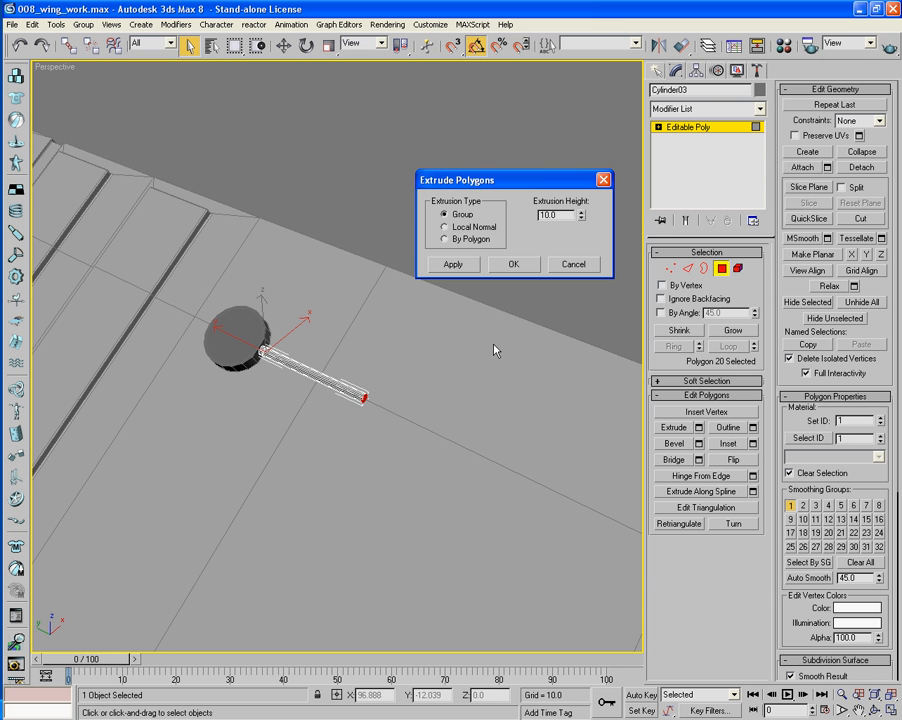
drag(585, 218, 572, 120)
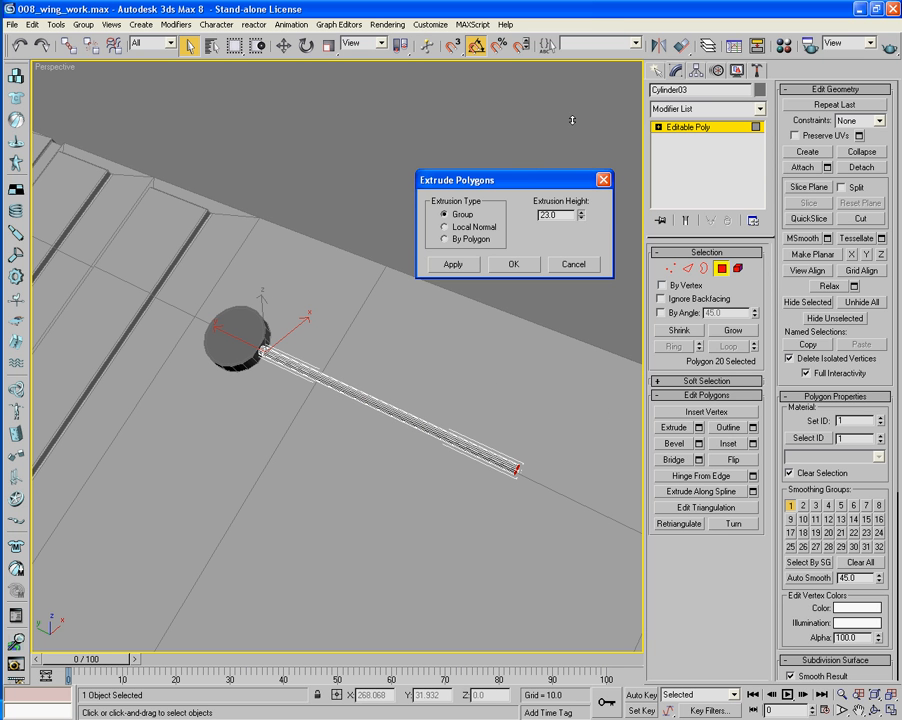
click(532, 267)
Bevel the rod's end face outward with a height of 0.061 and an outline amount of 0.041
middle_drag(614, 431, 511, 368)
scroll(515, 373, up, 5)
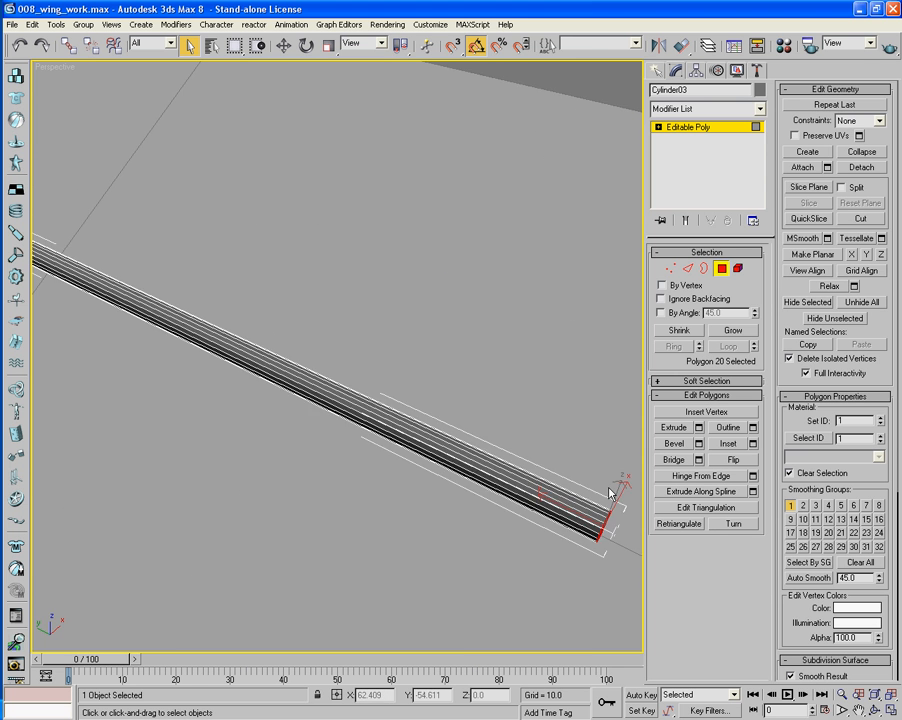
scroll(505, 395, down, 2)
middle_drag(612, 493, 488, 389)
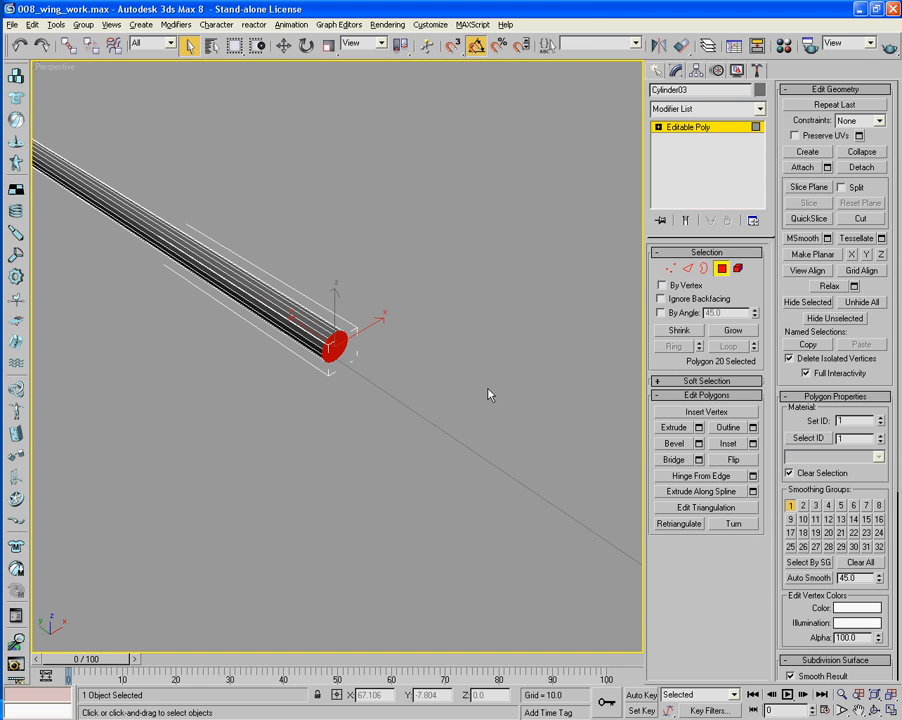
click(699, 444)
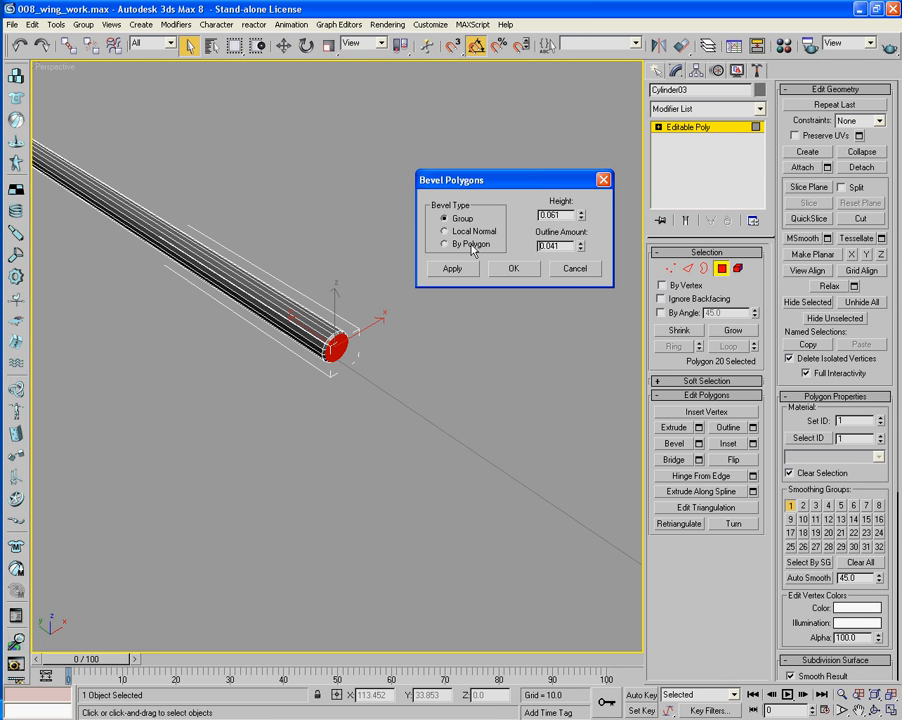
click(504, 272)
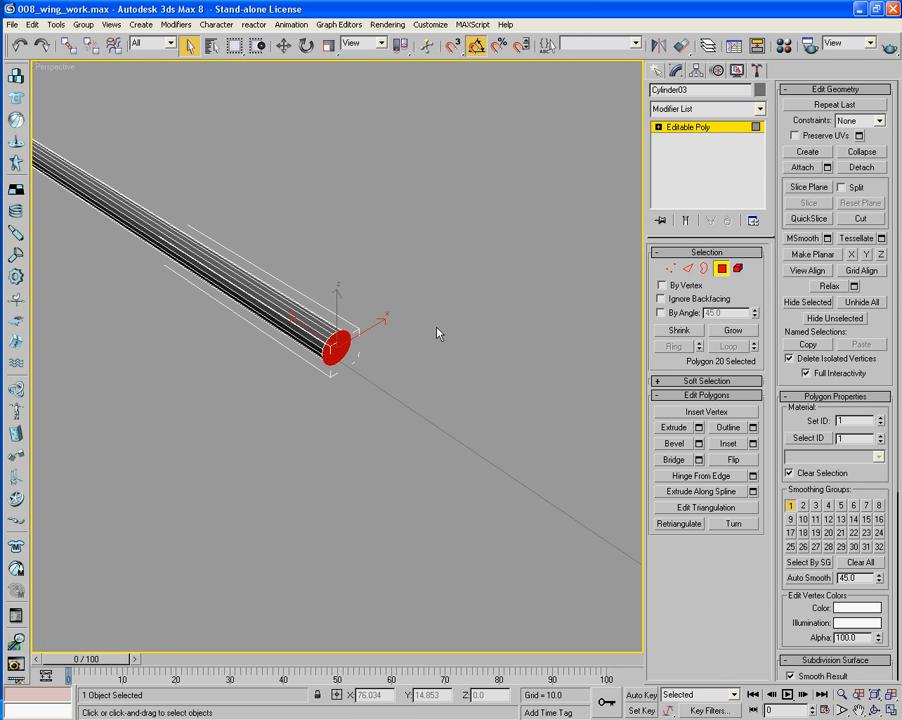
Extrude the rod's widened end face by 7.32, ending short of the wing's panel groove
alt+middle_drag(437, 332, 505, 416)
scroll(454, 346, down, 5)
scroll(485, 352, up, 3)
click(698, 427)
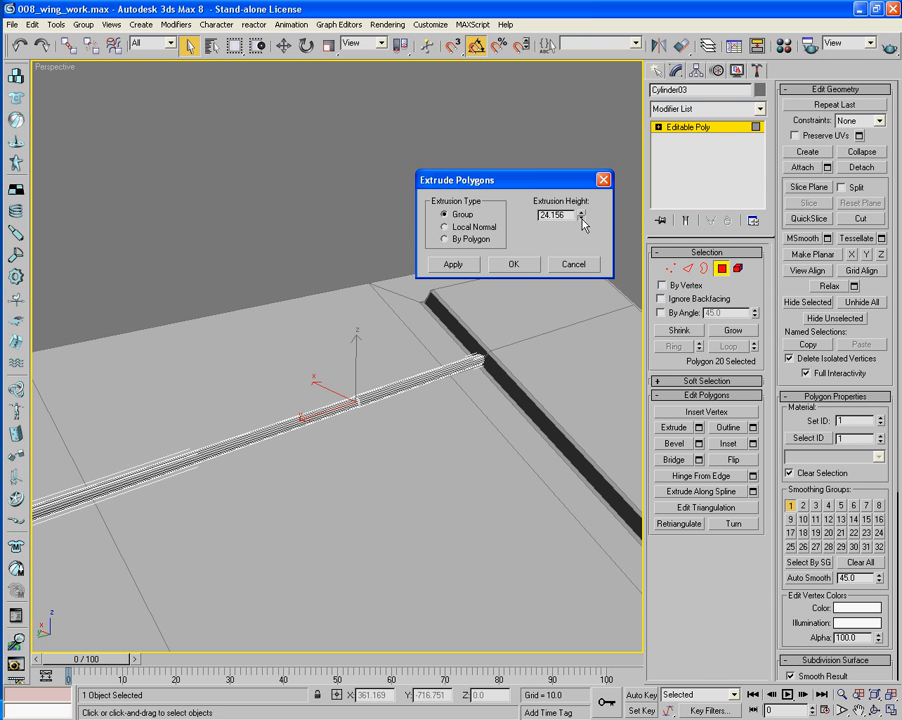
drag(581, 219, 579, 264)
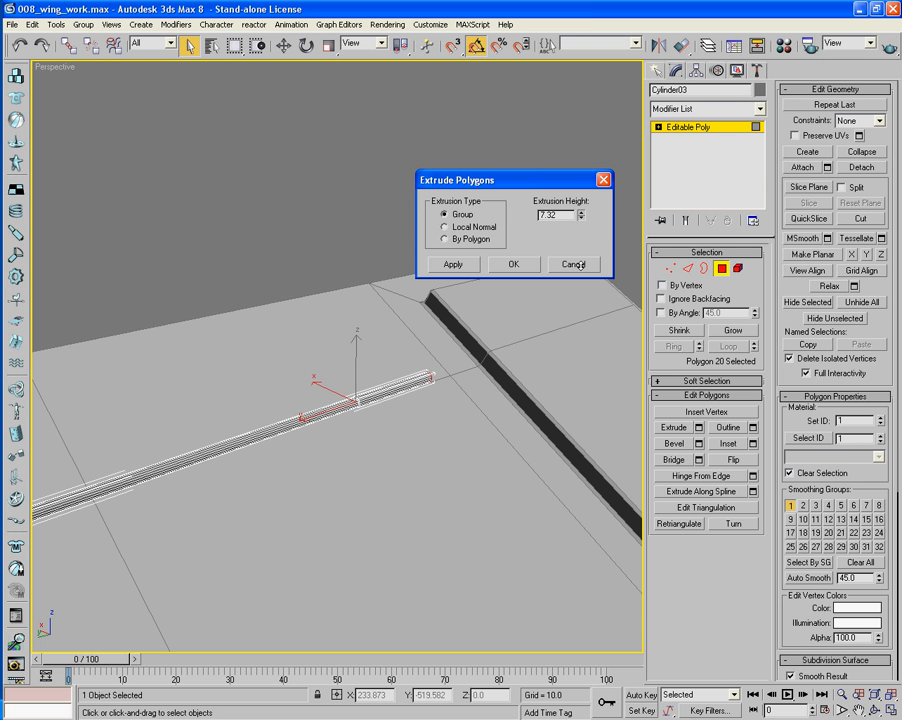
alt+middle_drag(590, 342, 540, 287)
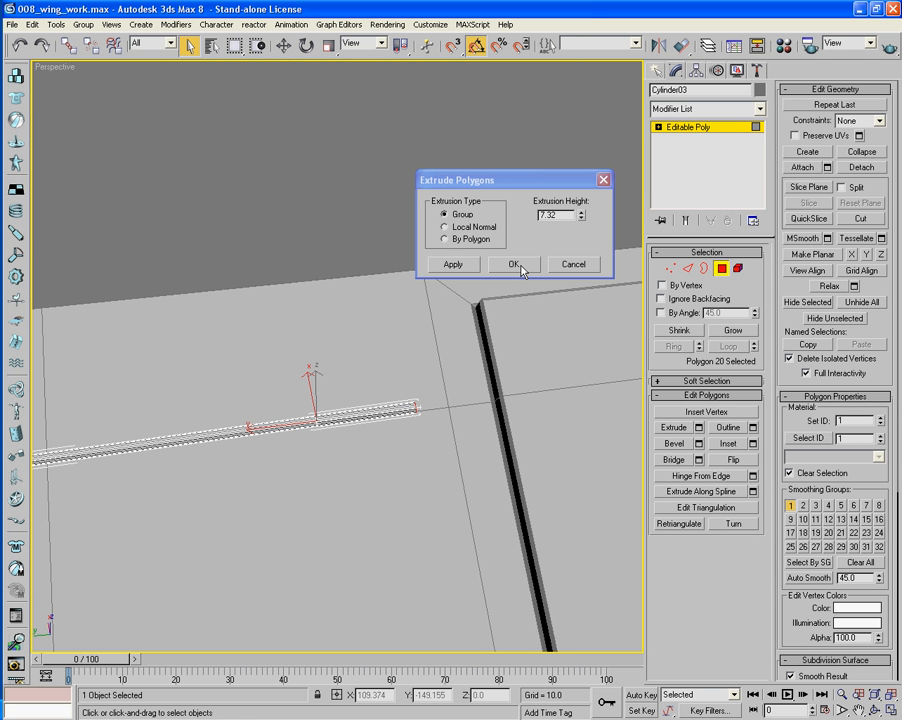
click(513, 265)
click(521, 271)
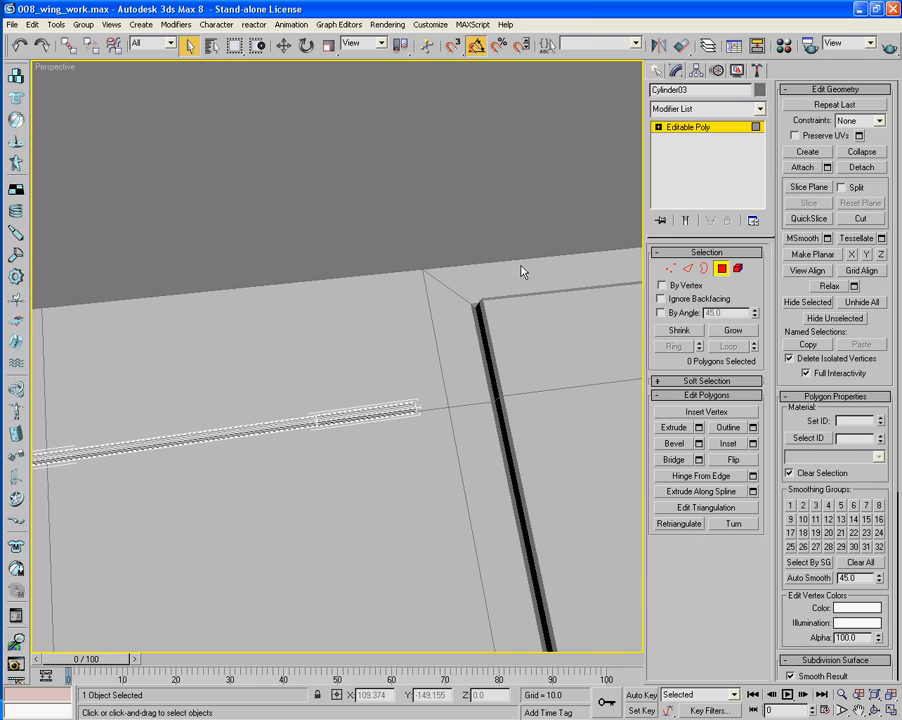
Examine the rod along its length and where it meets the disc, in both wireframe and shaded display
mouse_move(198, 402)
middle_down()
mouse_move(411, 378)
mouse_move(360, 416)
mouse_move(400, 384)
mouse_move(397, 348)
mouse_move(408, 344)
middle_up()
key(F3)
key(z)
scroll(401, 385, up, 4)
click(338, 368)
click(337, 369)
key(F3)
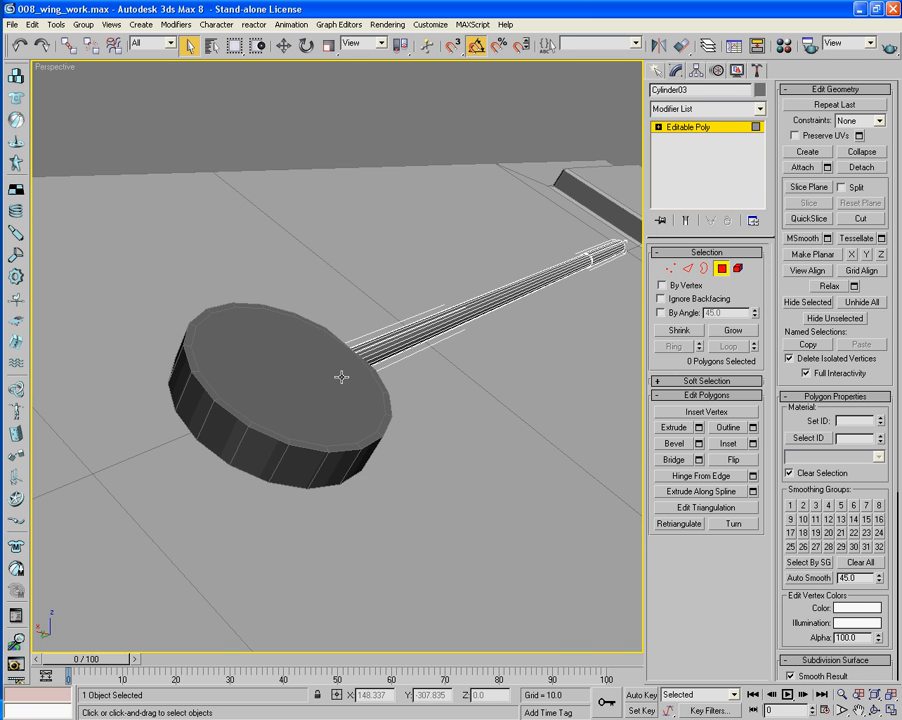
mouse_move(338, 368)
alt+middle_down()
mouse_move(412, 396)
mouse_move(352, 388)
mouse_move(425, 398)
mouse_move(452, 416)
mouse_move(567, 404)
mouse_move(364, 427)
mouse_move(483, 426)
mouse_move(348, 437)
alt+middle_up()
scroll(406, 394, down, 3)
scroll(369, 406, up, 4)
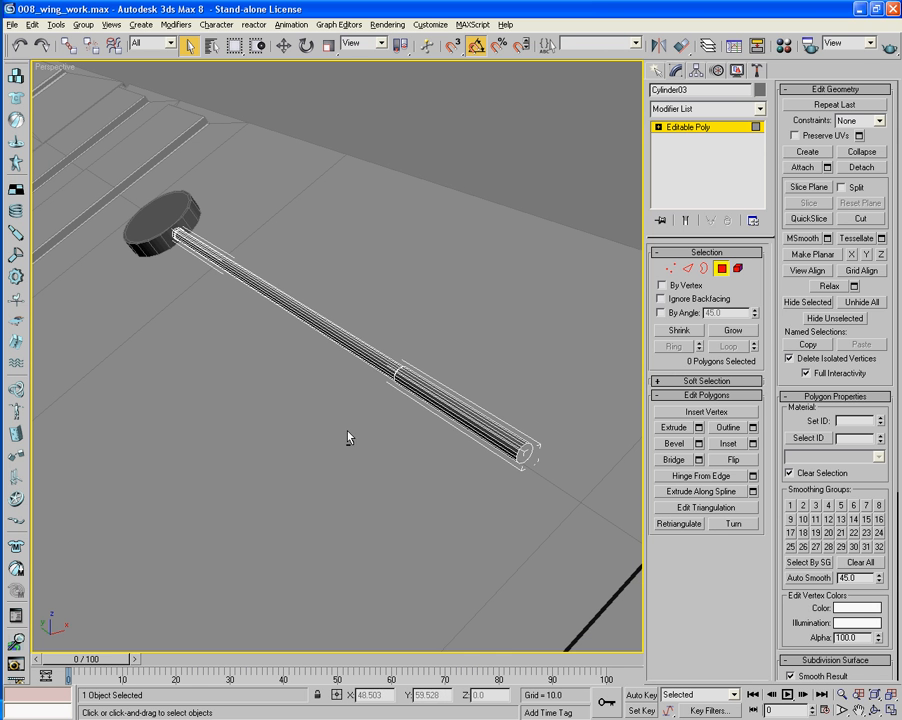
Leave polygon editing and set the Move tool's reference coordinate system to Local for the rod
click(284, 45)
click(378, 43)
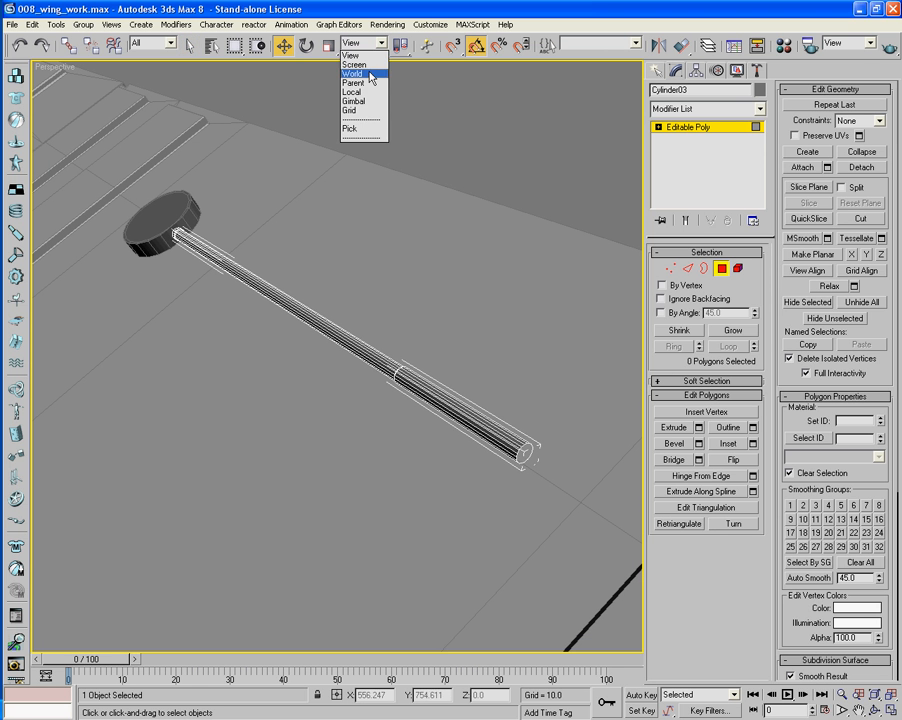
click(332, 160)
click(722, 268)
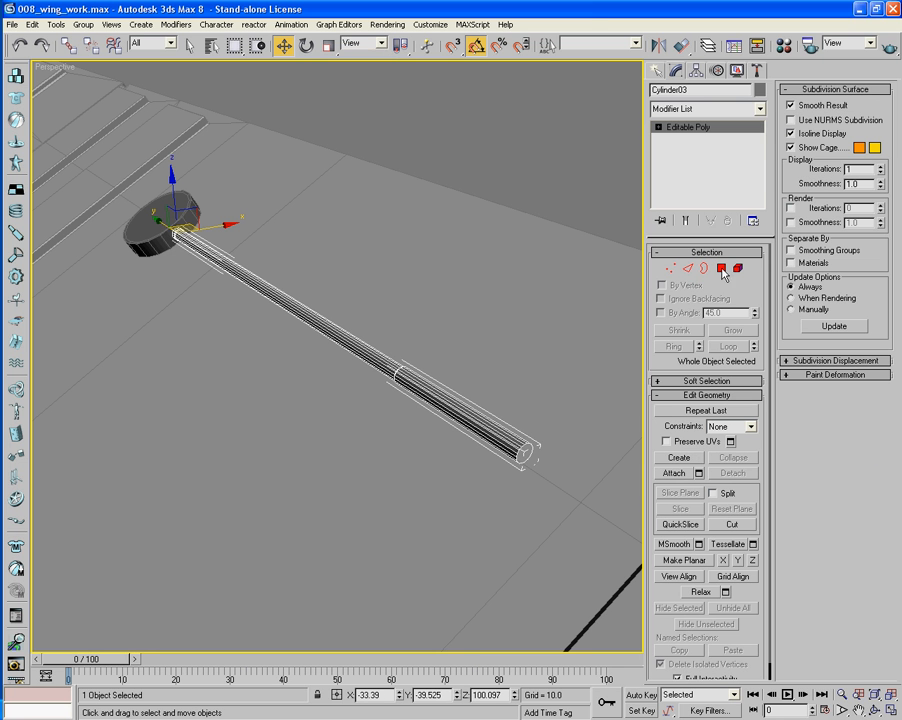
click(378, 43)
click(364, 92)
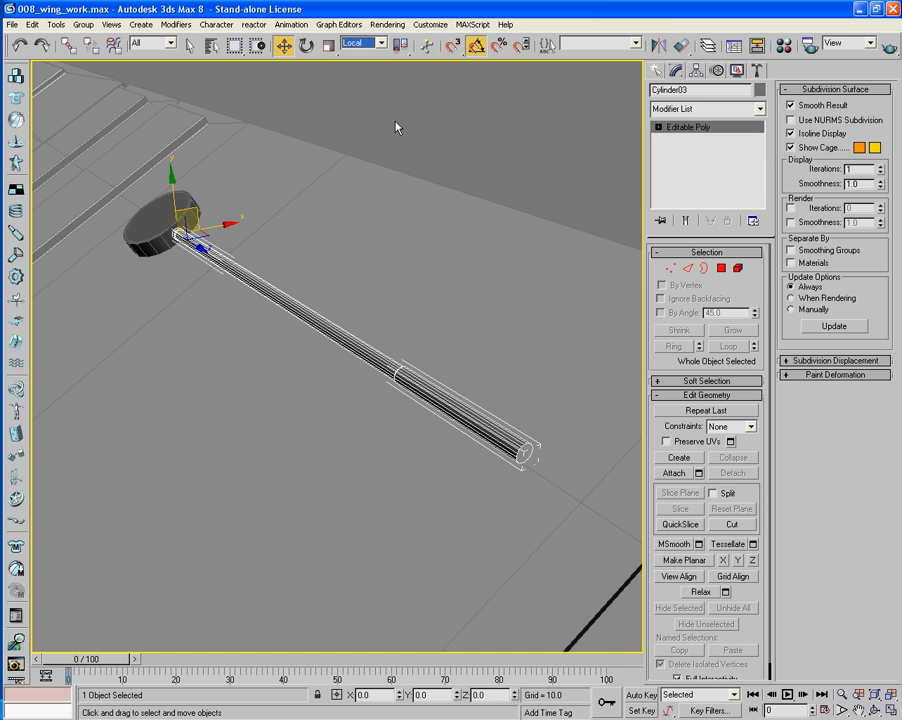
Try making one copy of the rod, offset sideways next to the original at the disc
alt+middle_drag(318, 139, 260, 214)
scroll(260, 214, up, 5)
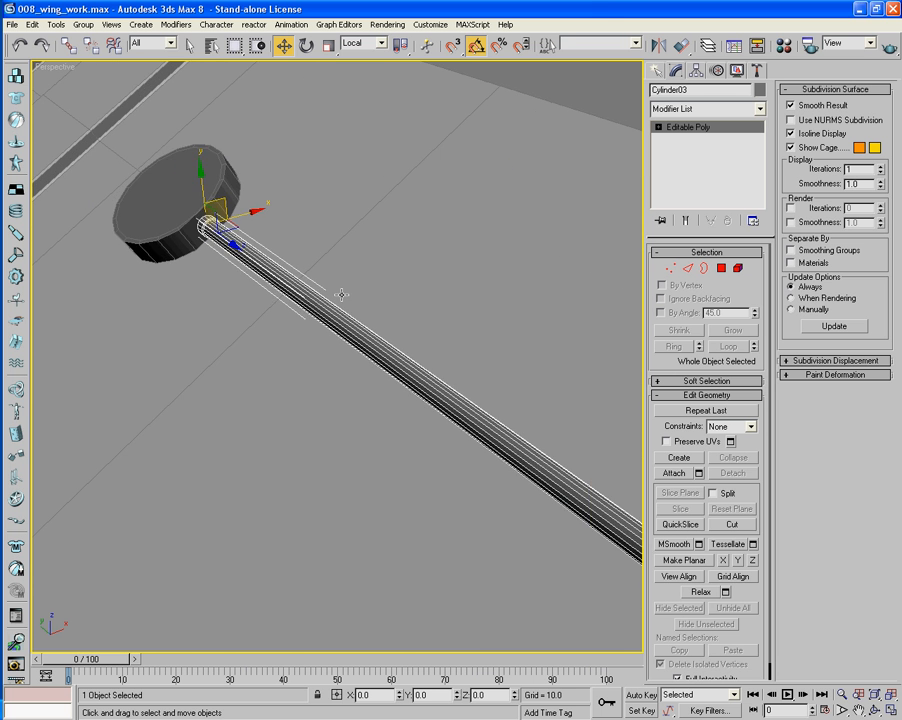
mouse_move(258, 255)
mouse_down()
mouse_move(264, 243)
mouse_move(239, 256)
mouse_move(248, 261)
mouse_up()
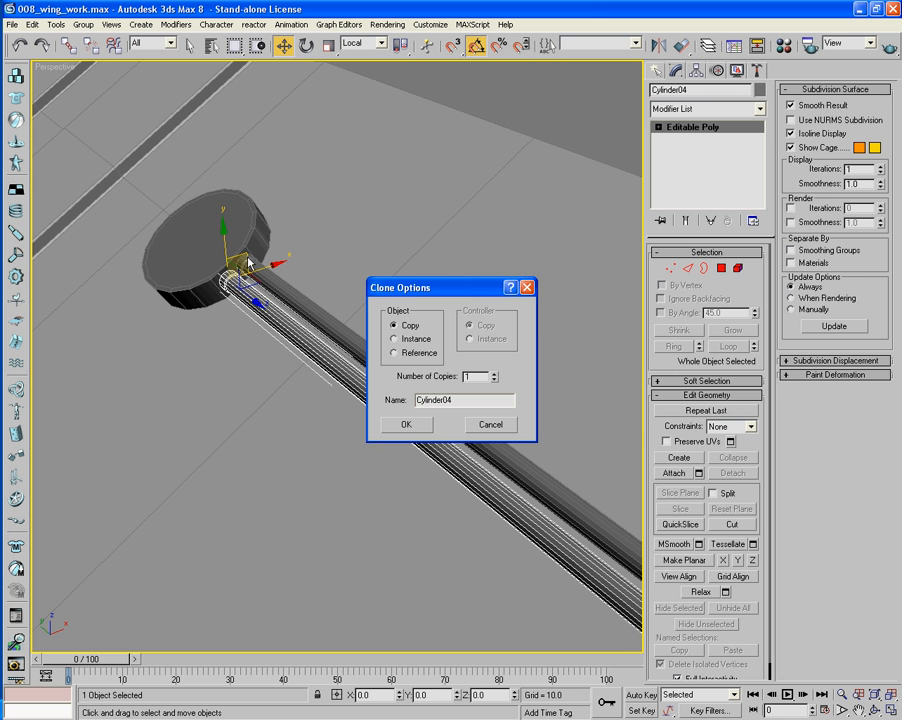
click(406, 425)
Check the copied rod beside the original and undo the copy
scroll(241, 349, down, 5)
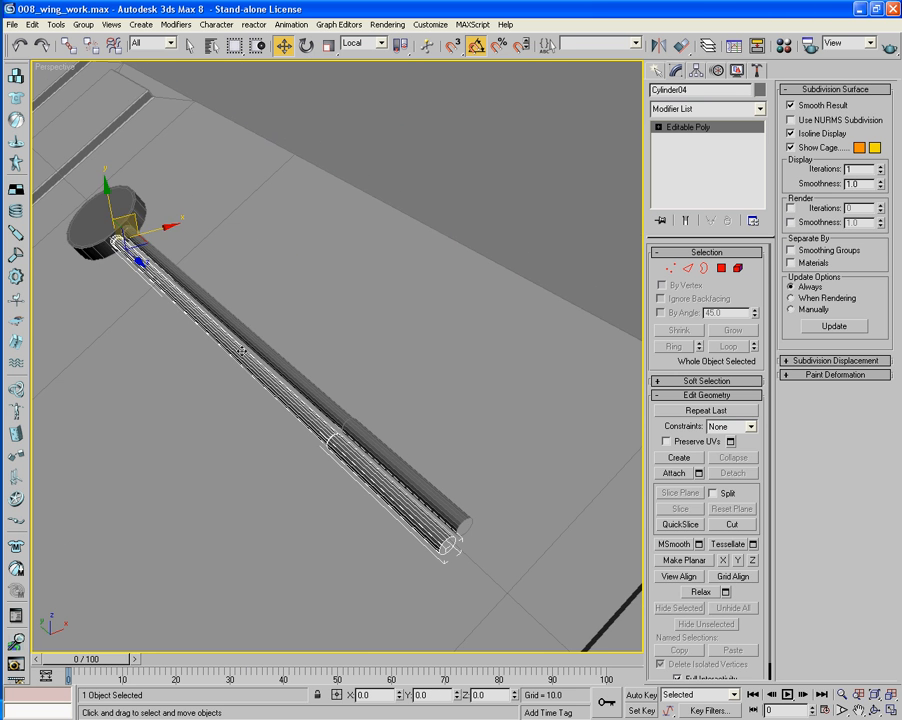
mouse_move(241, 349)
alt+middle_down()
mouse_move(437, 340)
mouse_move(211, 344)
mouse_move(231, 340)
alt+middle_up()
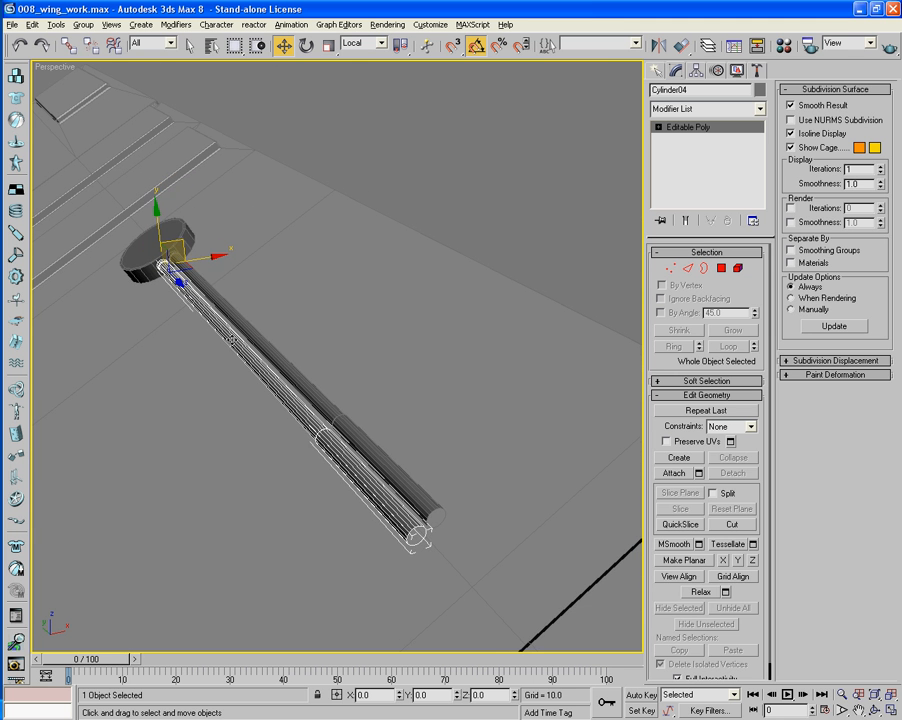
click(231, 340)
scroll(538, 473, up, 4)
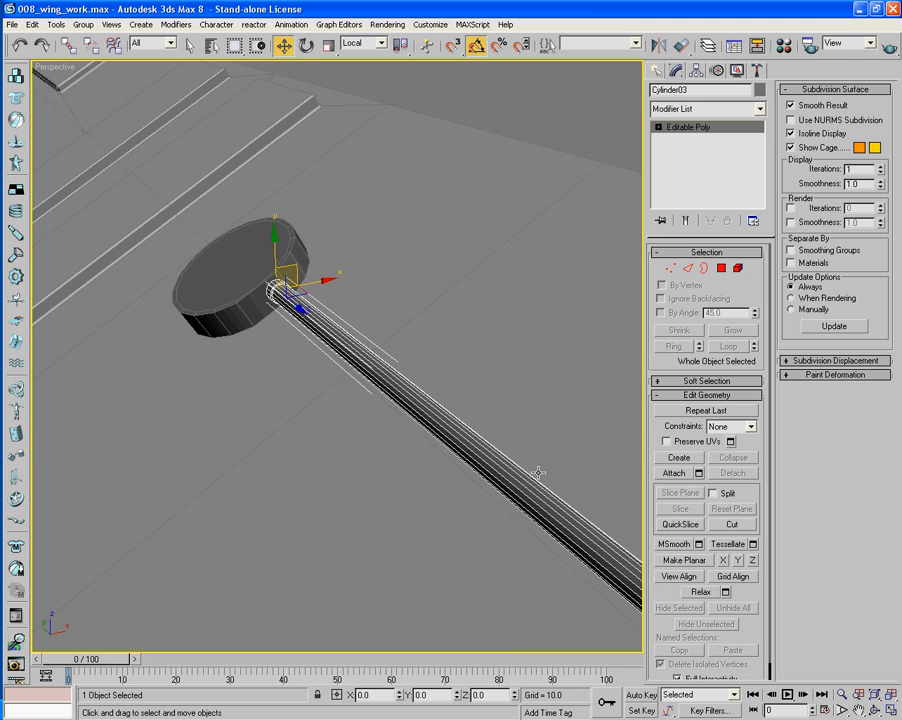
Make one instance of the rod, offset sideways beside the original at the disc
scroll(538, 473, up, 3)
mouse_move(309, 266)
mouse_down()
mouse_move(283, 268)
mouse_move(278, 276)
mouse_move(292, 291)
mouse_up()
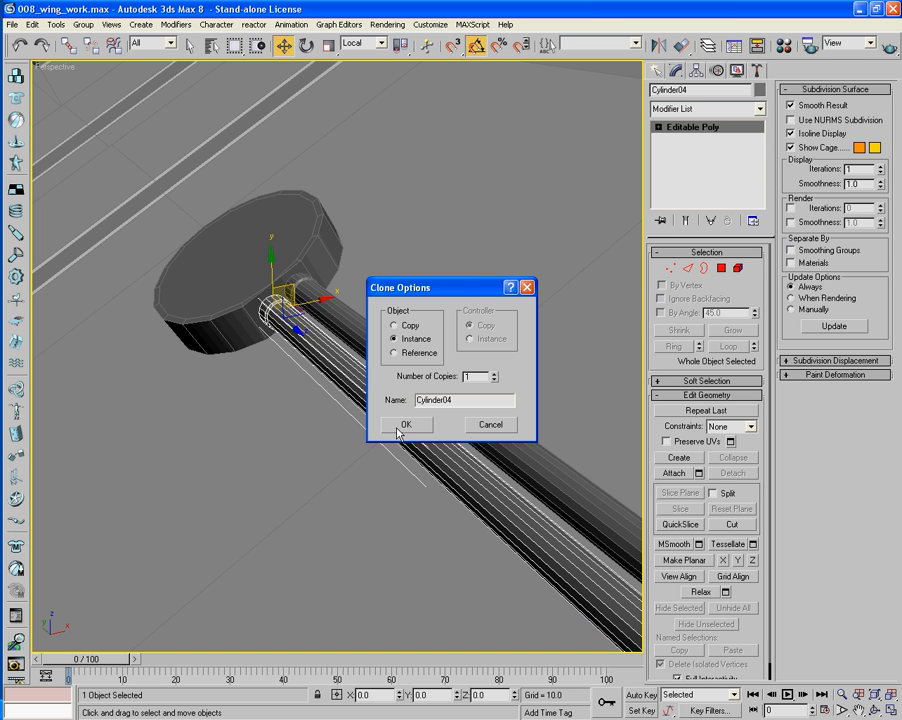
click(397, 432)
Draw a box about 17.2 by 5 and 3.3 high on the wing surface, between the rods' free ends and the raised panel
middle_drag(370, 432, 352, 421)
scroll(352, 421, down, 10)
middle_drag(432, 482, 330, 428)
scroll(394, 422, up, 10)
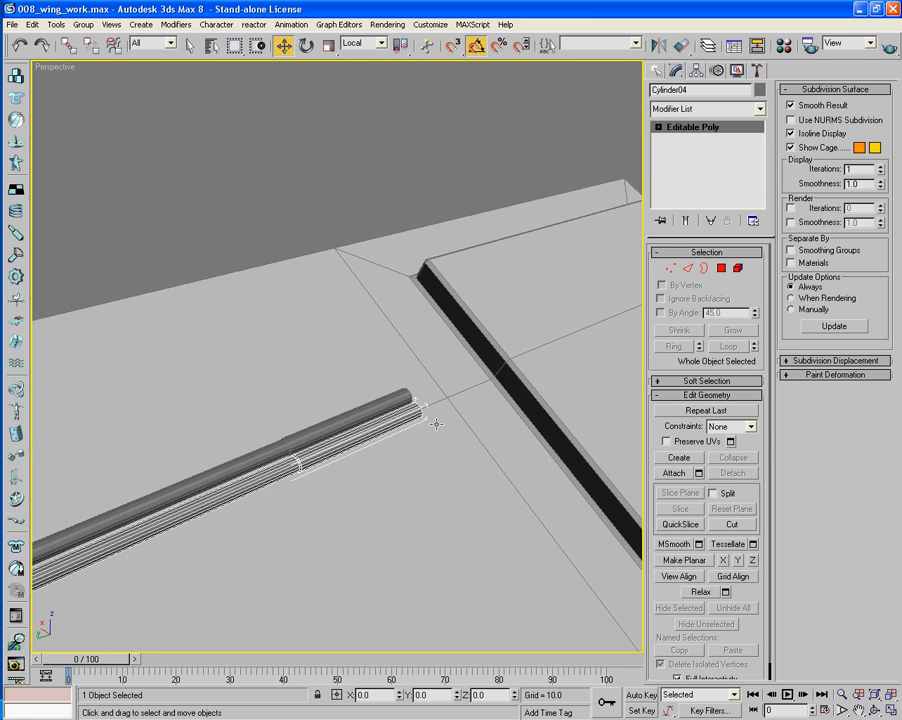
alt+middle_drag(436, 424, 453, 415)
middle_drag(376, 387, 437, 418)
middle_drag(385, 477, 377, 419)
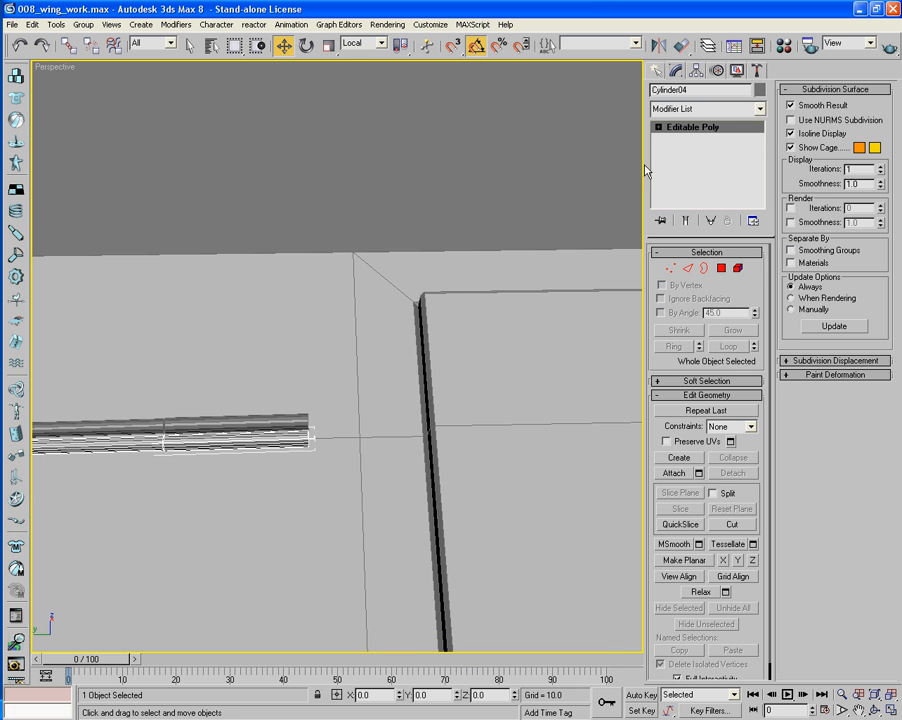
click(658, 71)
click(679, 162)
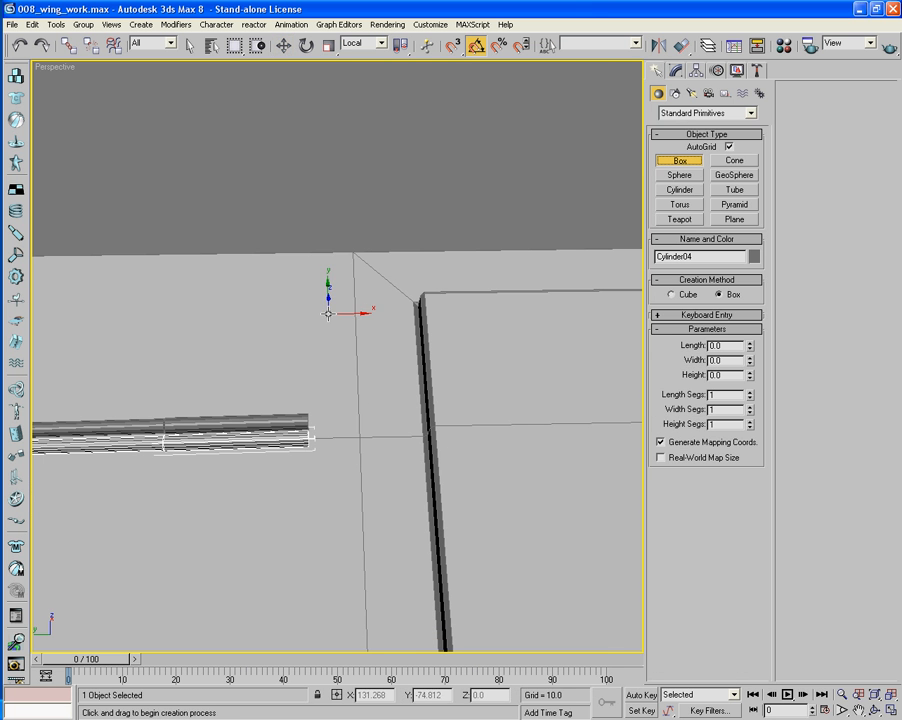
drag(311, 313, 422, 637)
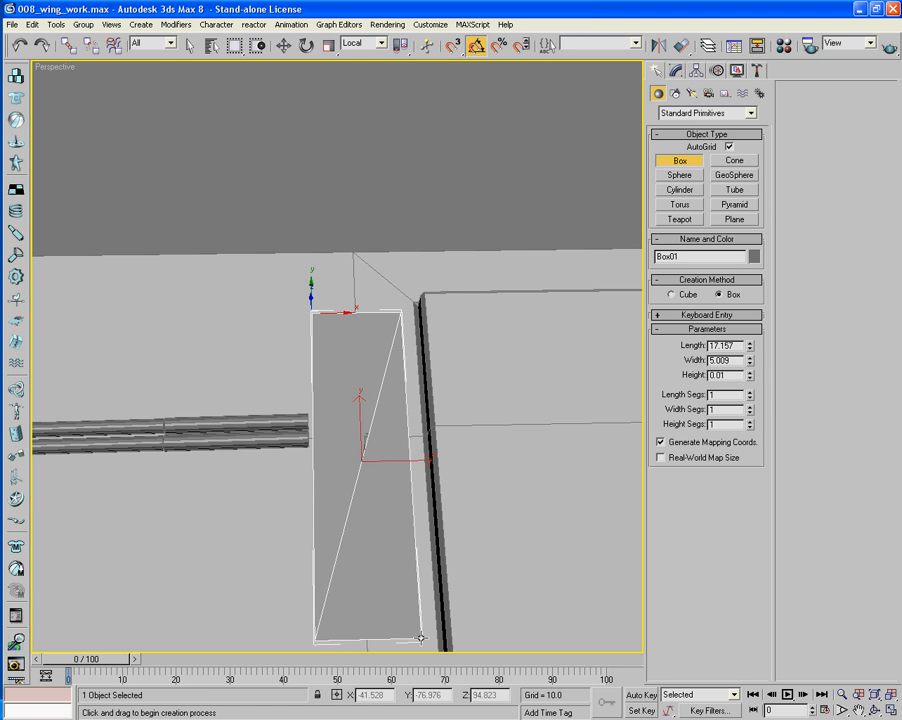
click(429, 582)
Reduce the new box's height to 1.118, making it a flat plate
alt+middle_drag(337, 555, 358, 552)
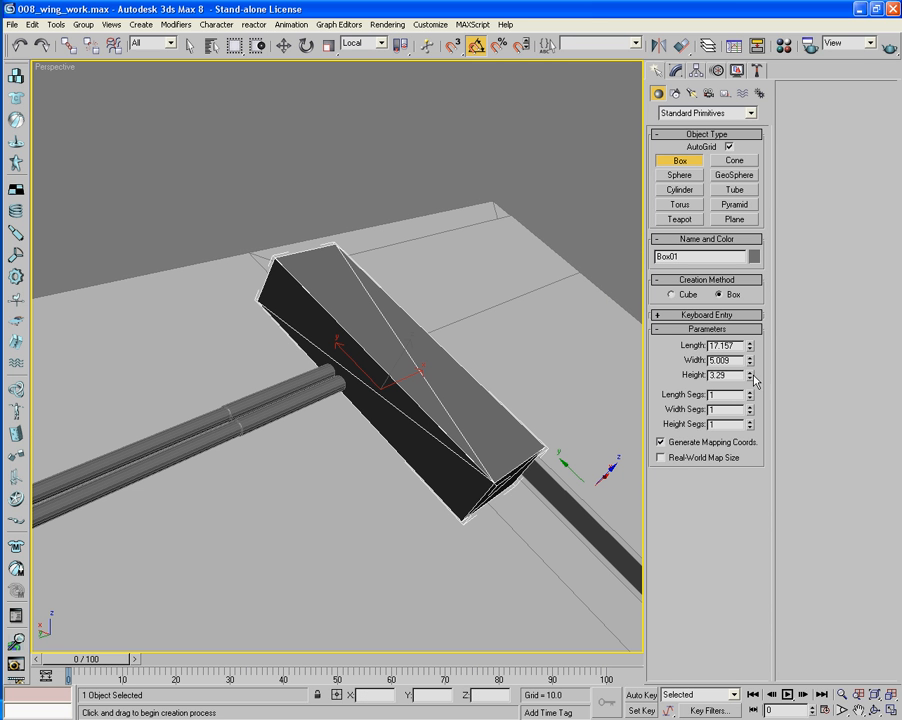
drag(752, 377, 750, 405)
drag(751, 421, 751, 427)
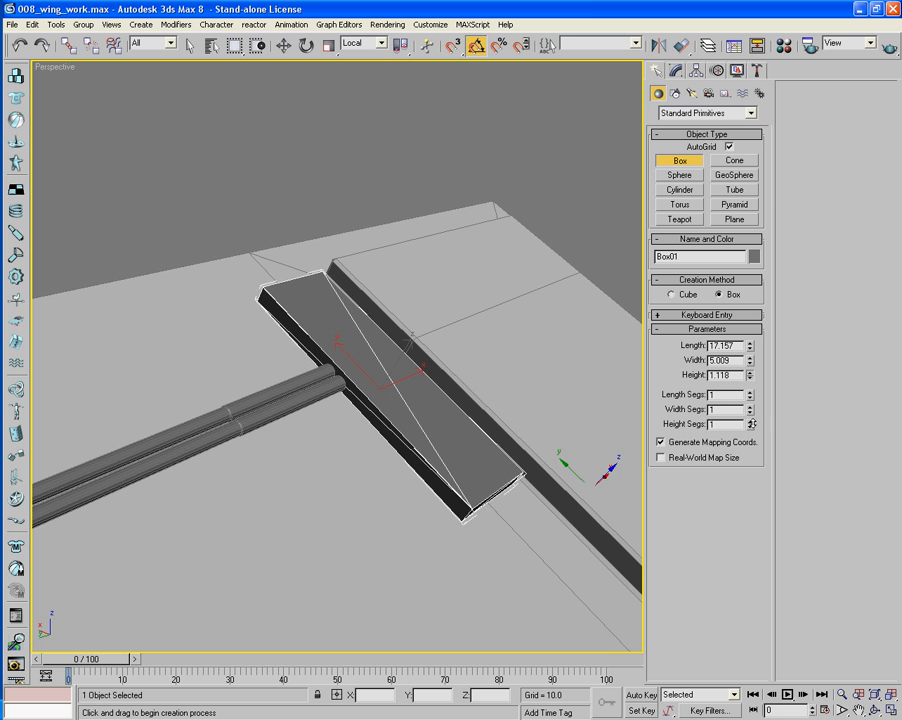
Create a thin box strip about 9.8 by 1.2 and 0.36 high on top of the plate, along its long edge beside the panel
alt+middle_drag(543, 378, 398, 381)
middle_drag(298, 377, 330, 336)
click(319, 318)
drag(319, 318, 358, 468)
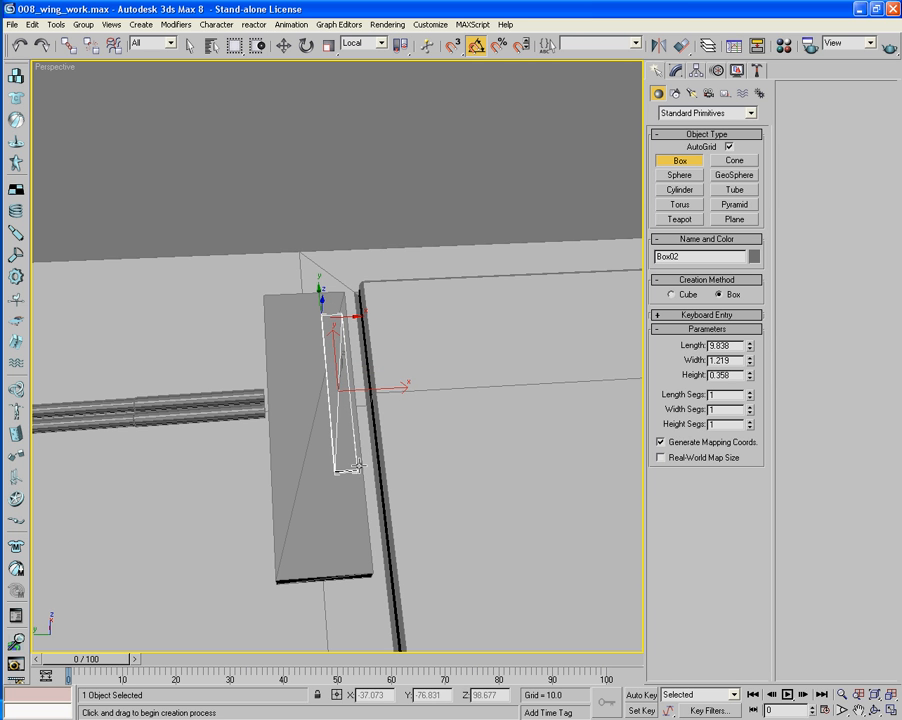
click(354, 464)
alt+middle_drag(354, 464, 309, 498)
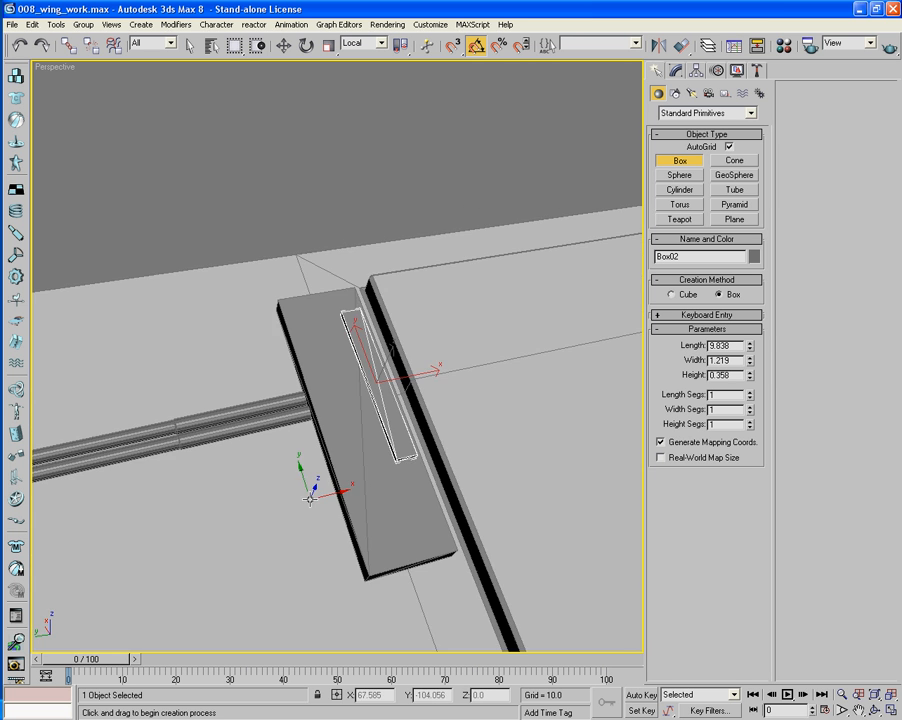
Shift the thin strip towards the plate's end nearest the wing edge and make one instance of it alongside
key(w)
mouse_move(360, 345)
shift+mouse_down()
mouse_move(371, 339)
mouse_move(352, 318)
shift+mouse_up()
click(489, 425)
shift+drag(421, 355, 414, 353)
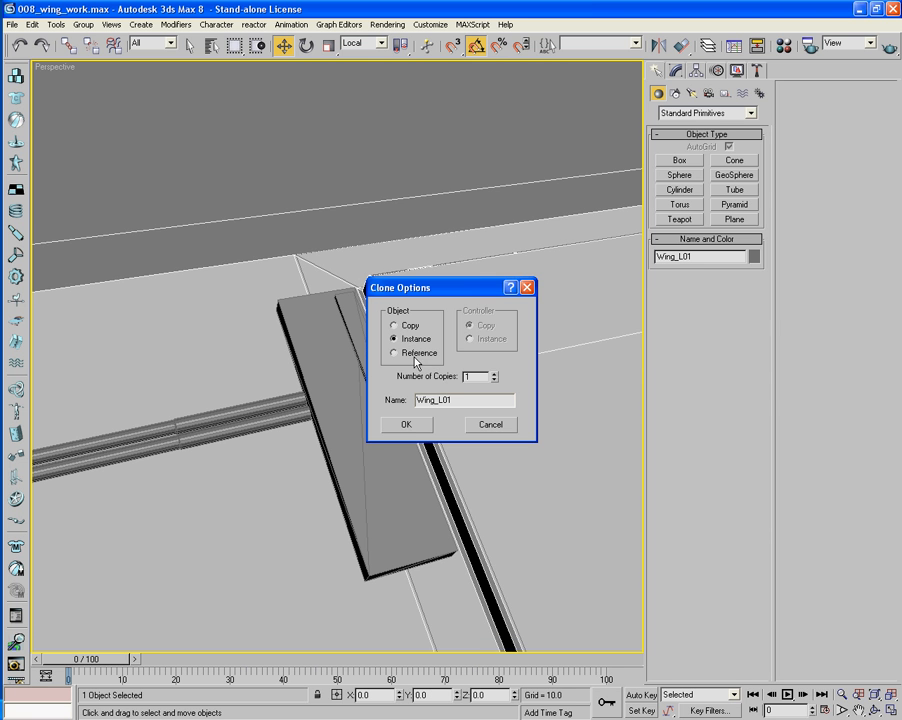
click(491, 425)
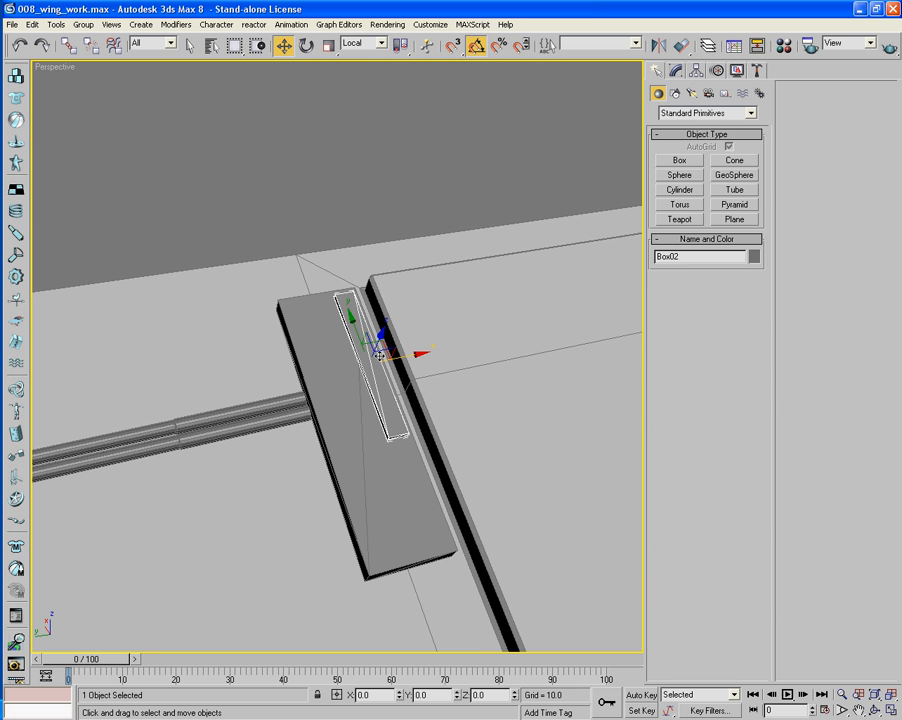
shift+drag(407, 355, 381, 358)
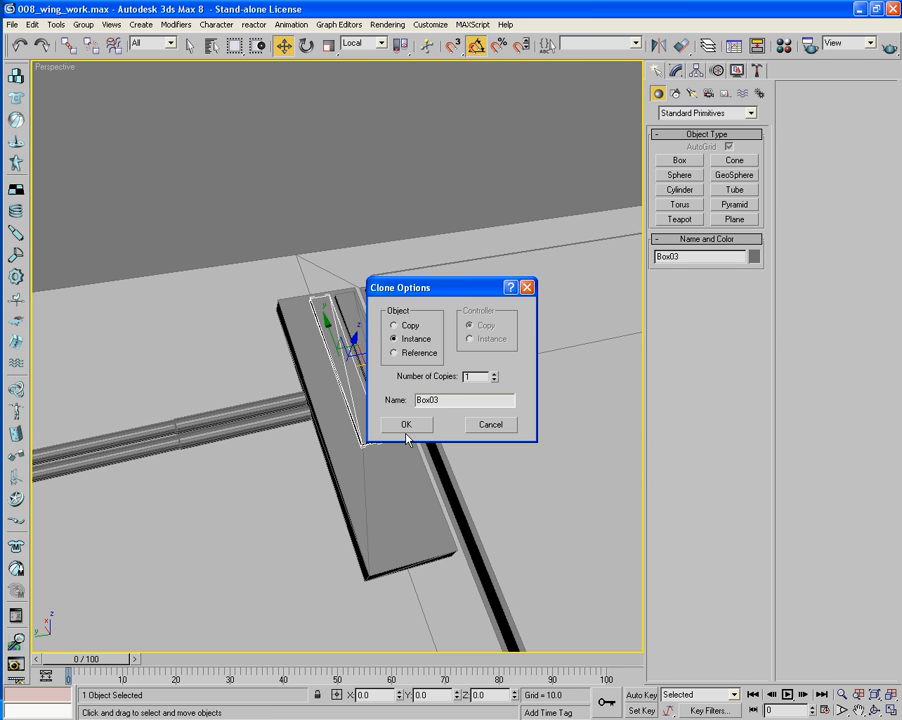
click(405, 430)
Convert the large plate under the strips to an Editable Poly
mouse_move(356, 441)
alt+middle_down()
mouse_move(425, 429)
mouse_move(370, 415)
mouse_move(368, 456)
mouse_move(386, 444)
mouse_move(468, 456)
mouse_move(368, 455)
mouse_move(366, 429)
mouse_move(378, 429)
mouse_move(382, 414)
mouse_move(409, 461)
mouse_move(439, 475)
mouse_move(373, 469)
mouse_move(368, 458)
alt+middle_up()
scroll(390, 426, up, 5)
scroll(409, 461, up, 3)
click(372, 461)
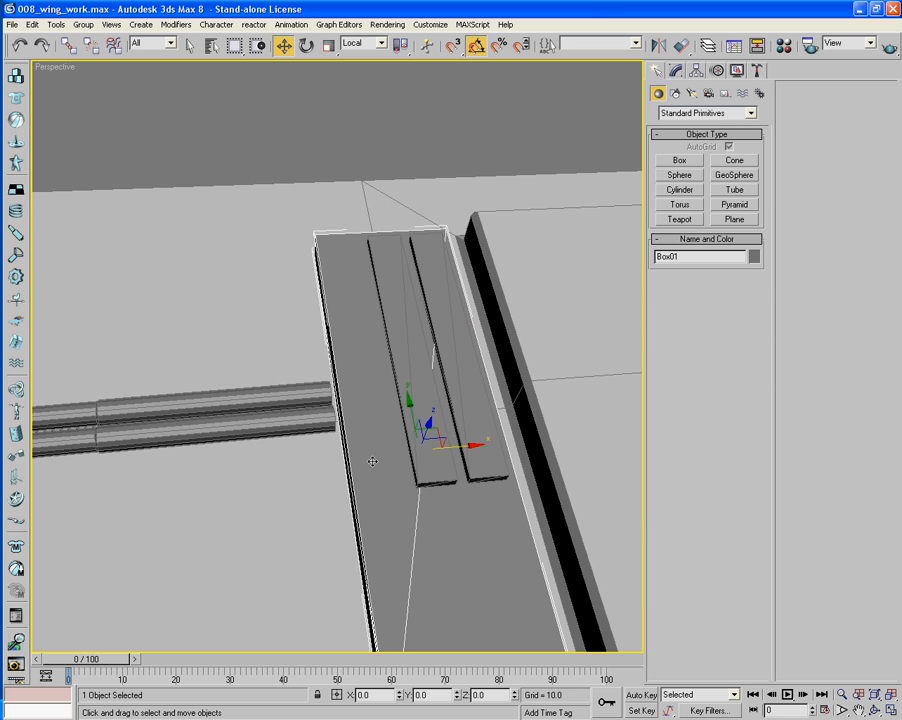
right_click(436, 505)
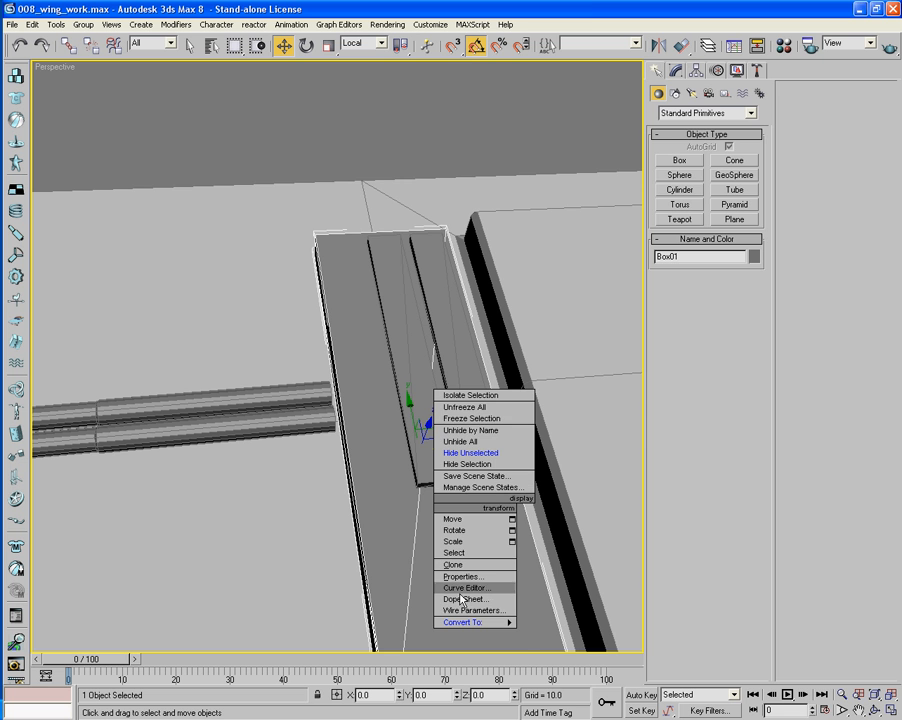
mouse_move(472, 622)
click(552, 629)
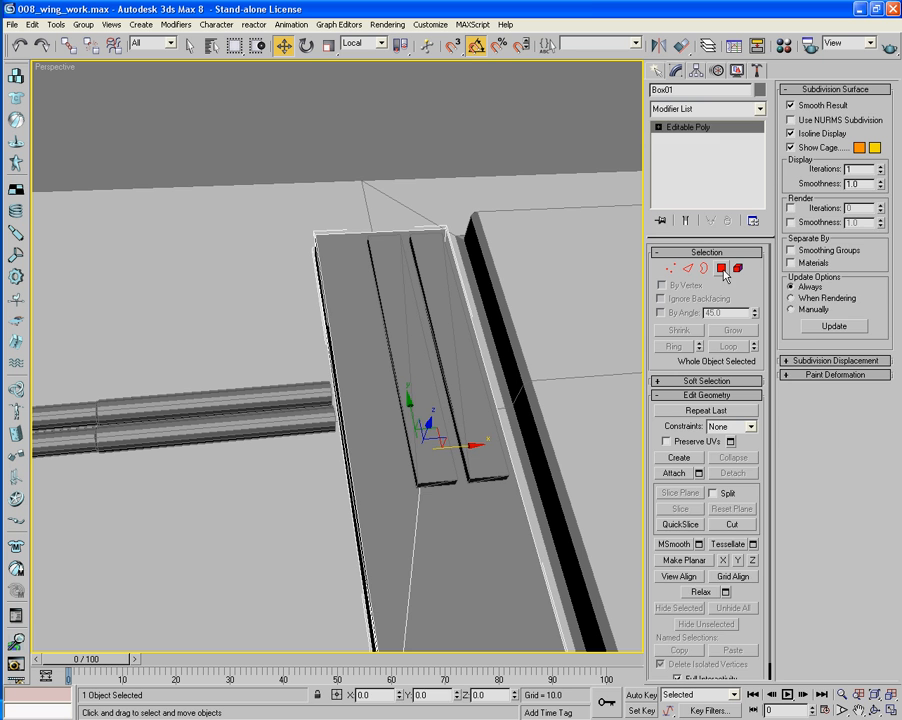
key(4)
click(412, 506)
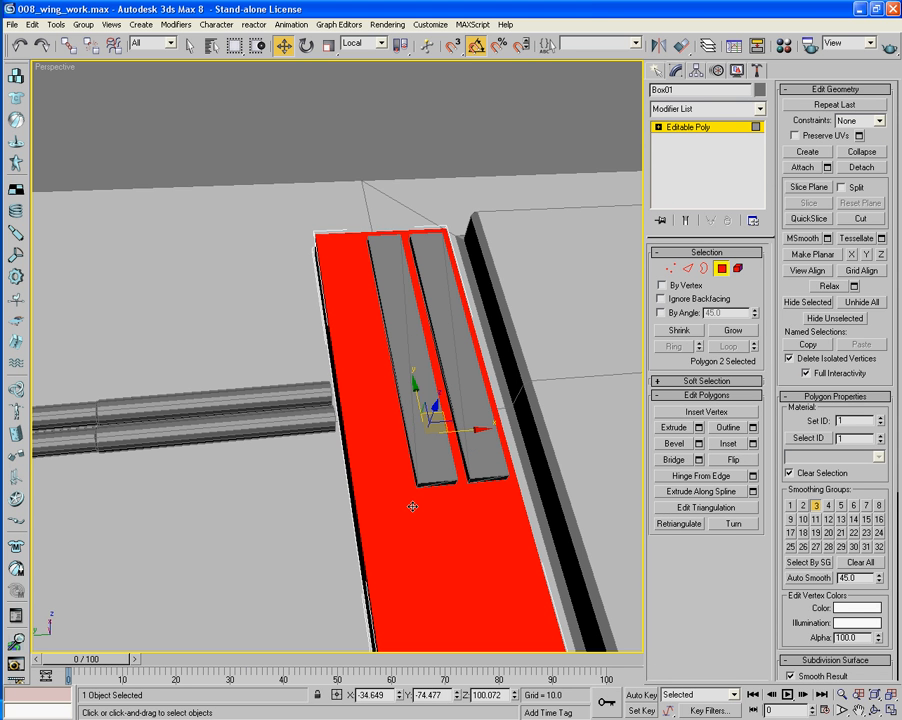
click(735, 331)
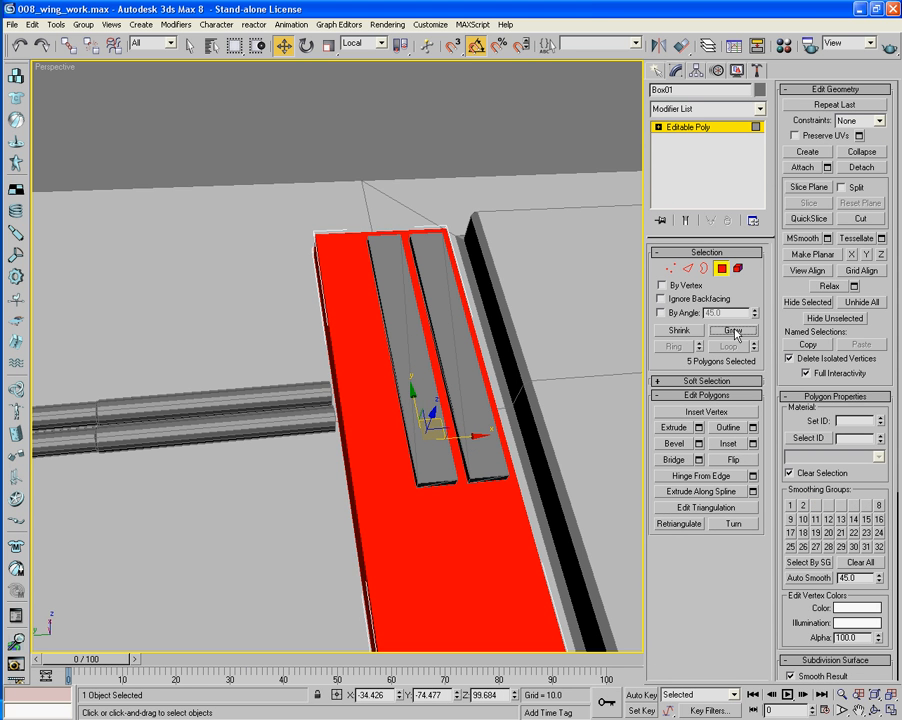
key(ctrl+z)
key(ctrl+z)
key(ctrl+z)
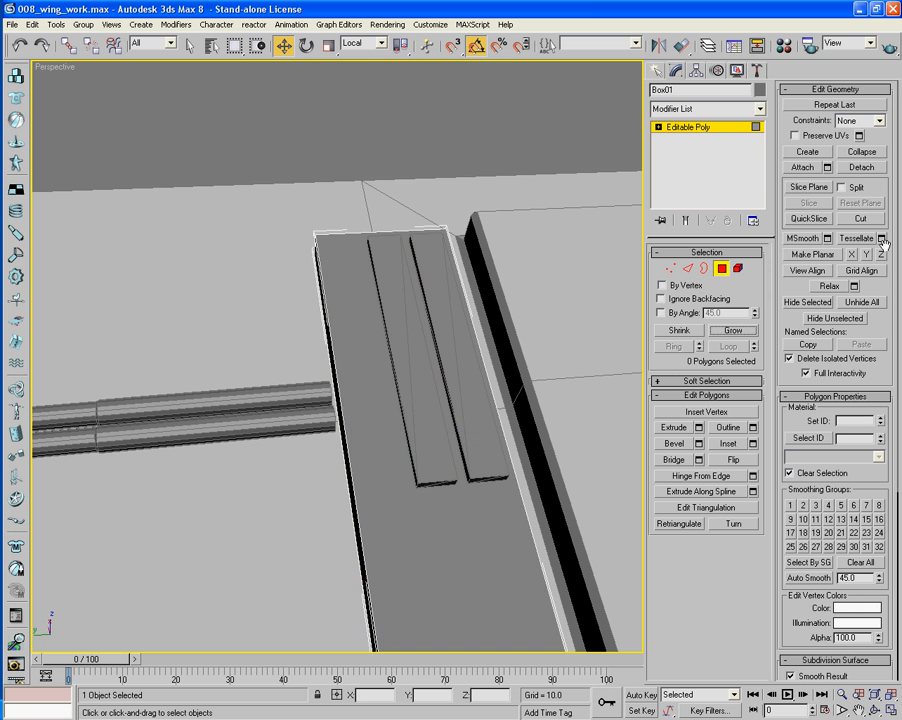
click(727, 266)
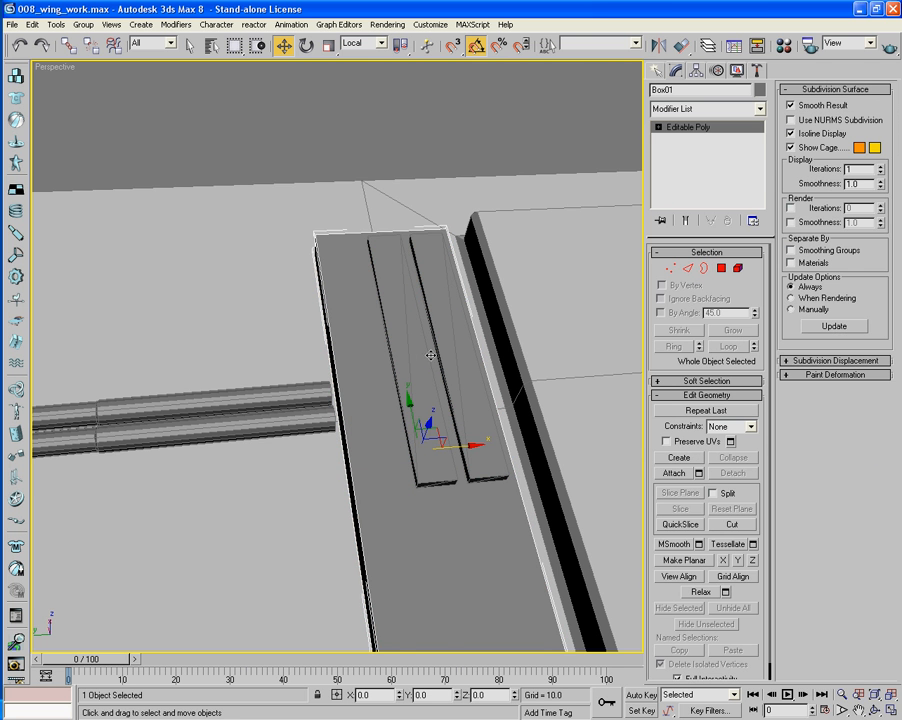
Delete both thin strips from the top of the plate
alt+middle_drag(411, 359, 398, 383)
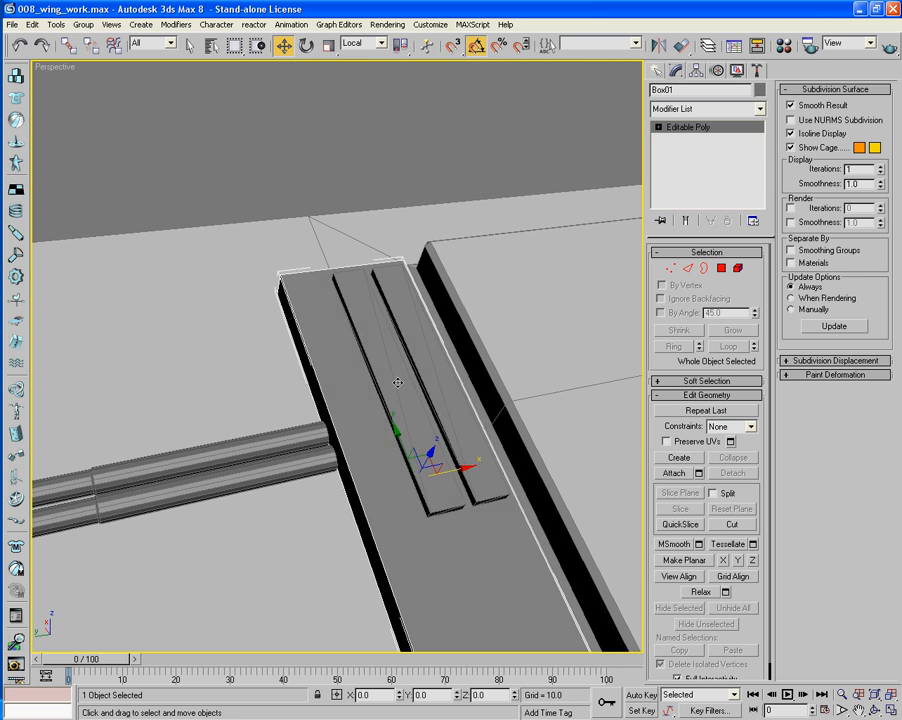
click(461, 146)
click(413, 357)
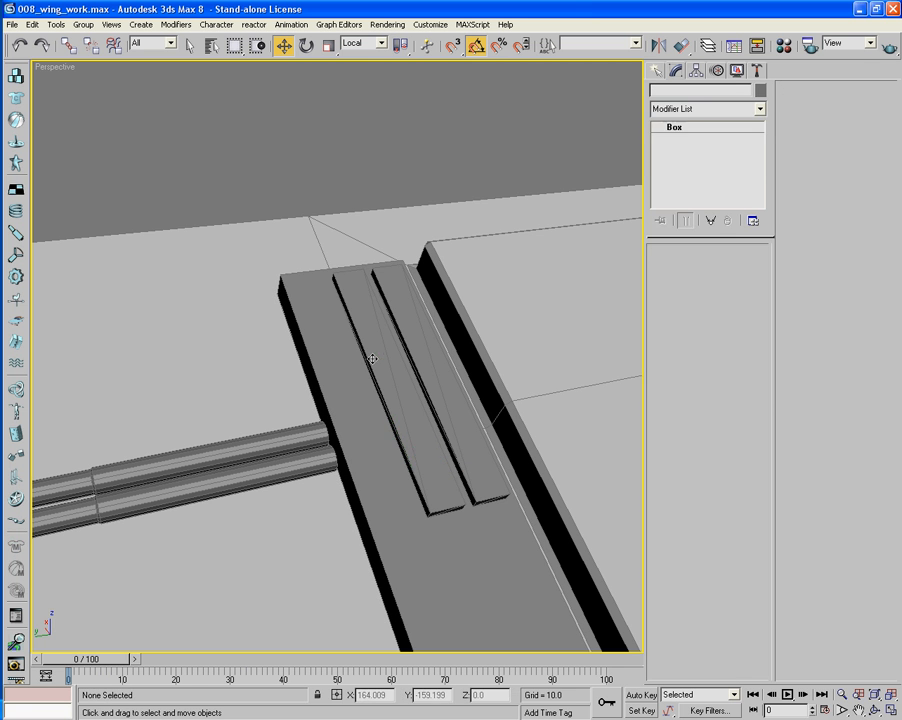
key(Delete)
click(413, 357)
key(Delete)
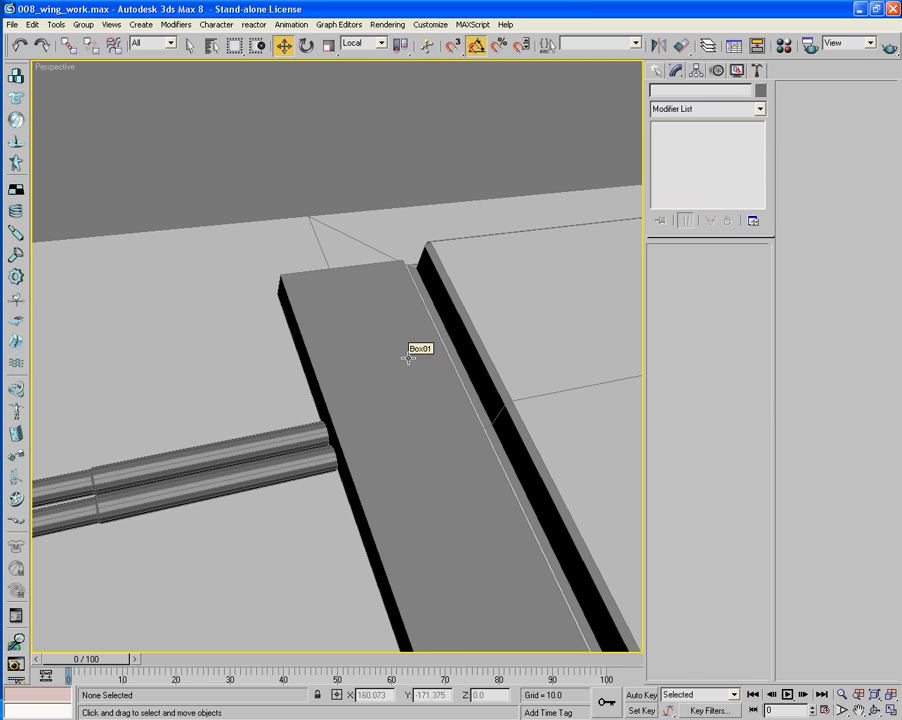
Connect the two short top edges of the plate with one edge running lengthwise down the middle
click(410, 354)
alt+middle_drag(410, 354, 616, 362)
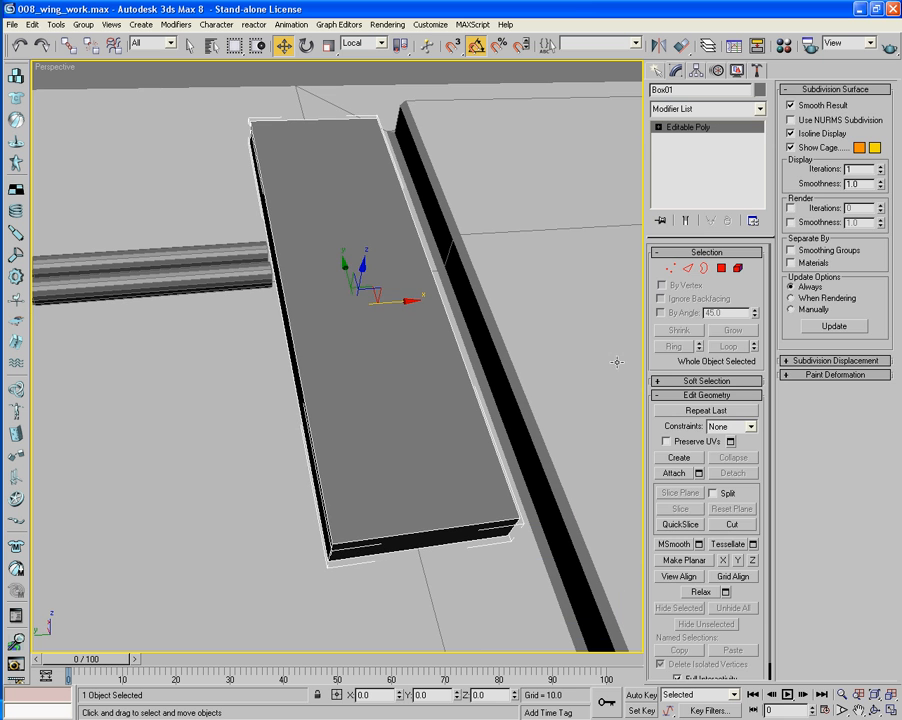
click(688, 268)
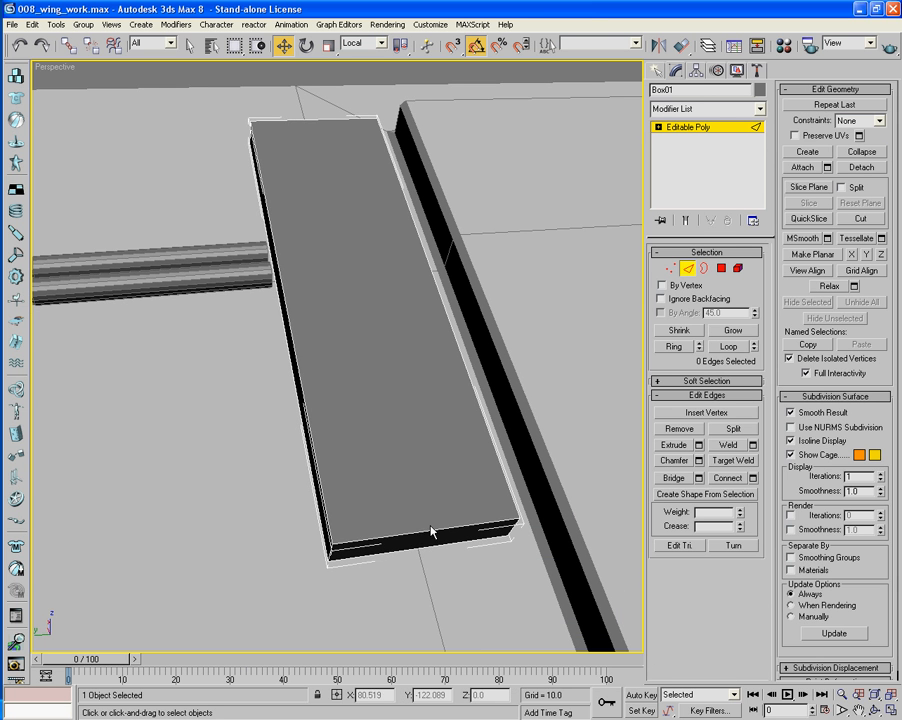
click(430, 527)
ctrl+click(306, 121)
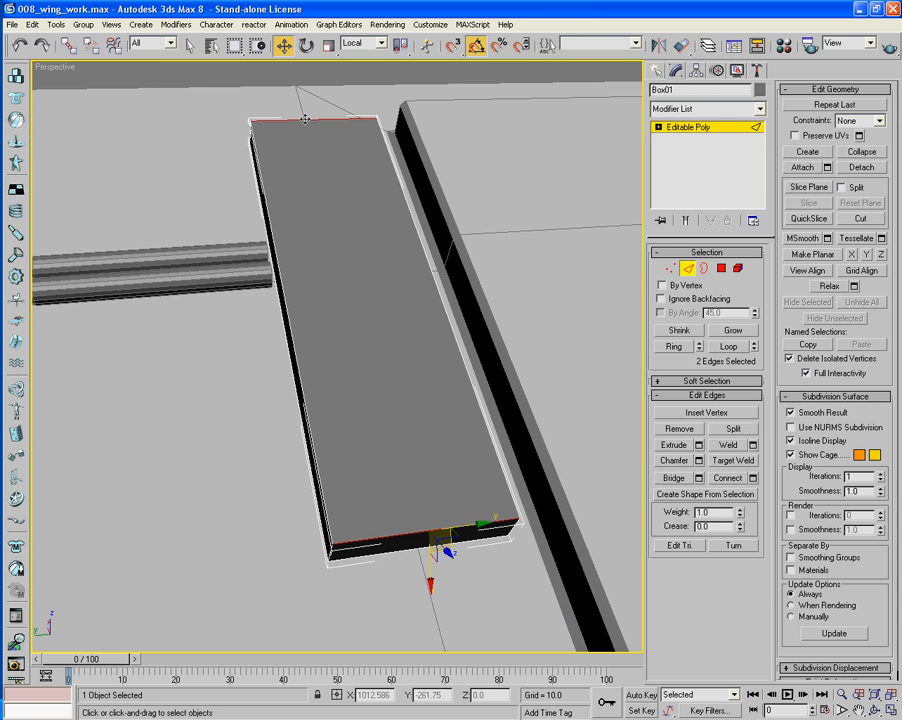
click(736, 479)
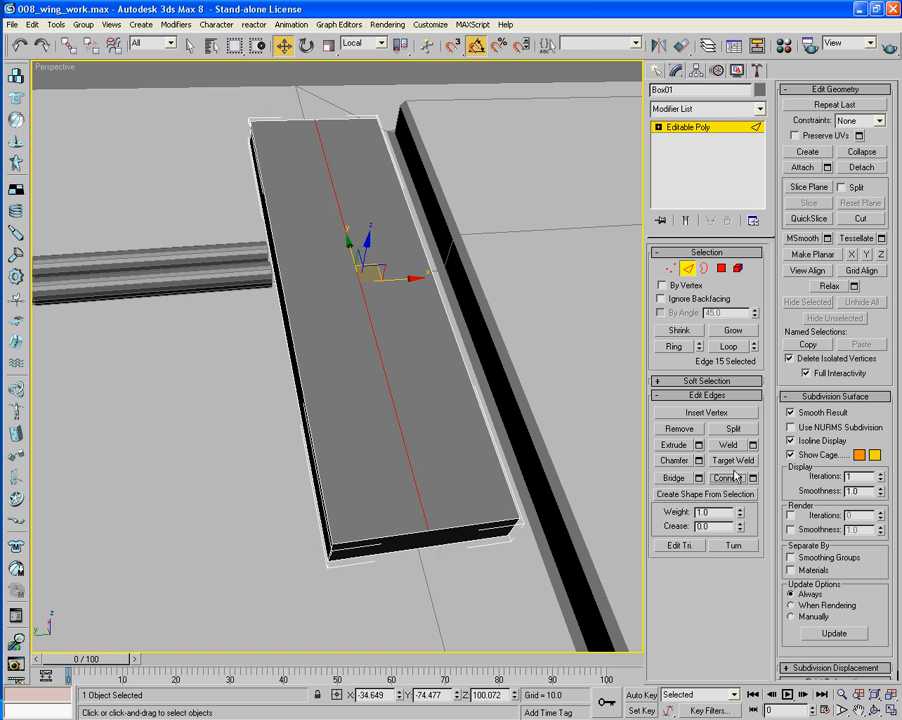
Inset the plate's two top polygons individually with the By Polygon type and an amount of 0.39
click(721, 268)
click(338, 302)
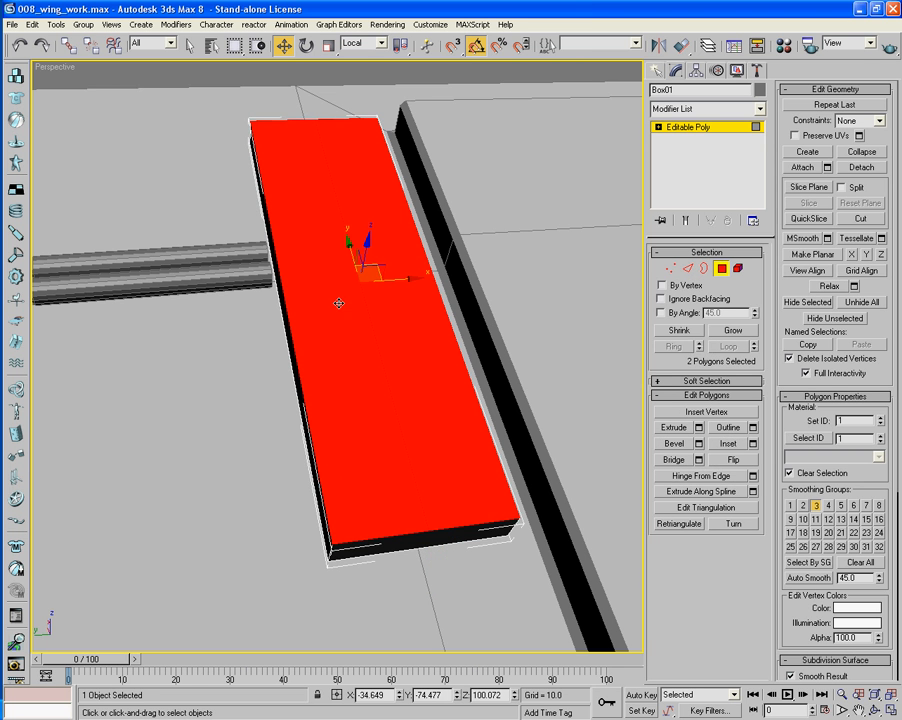
click(753, 444)
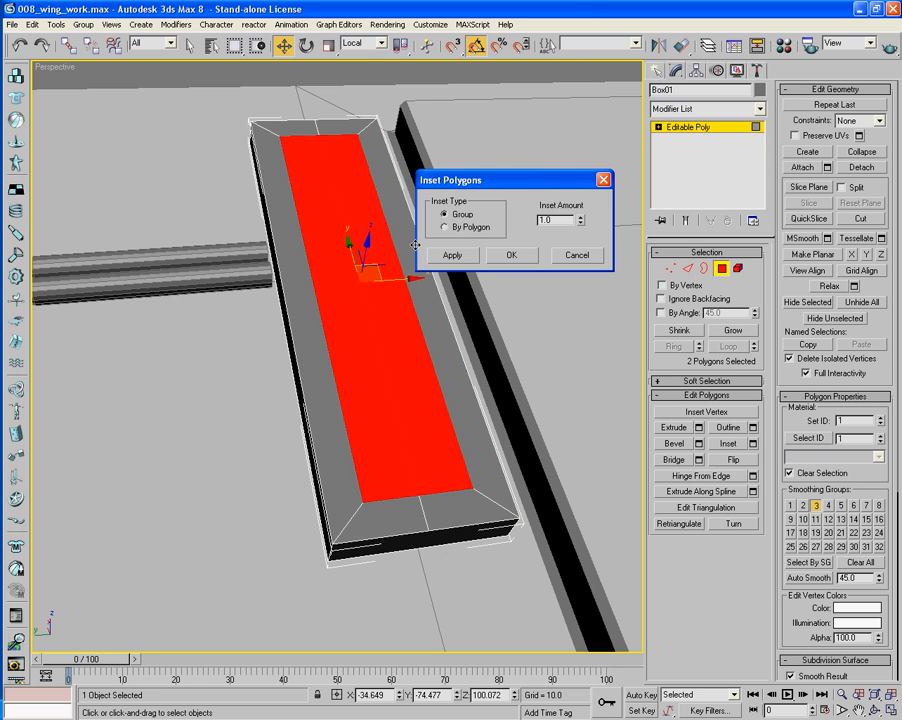
click(444, 227)
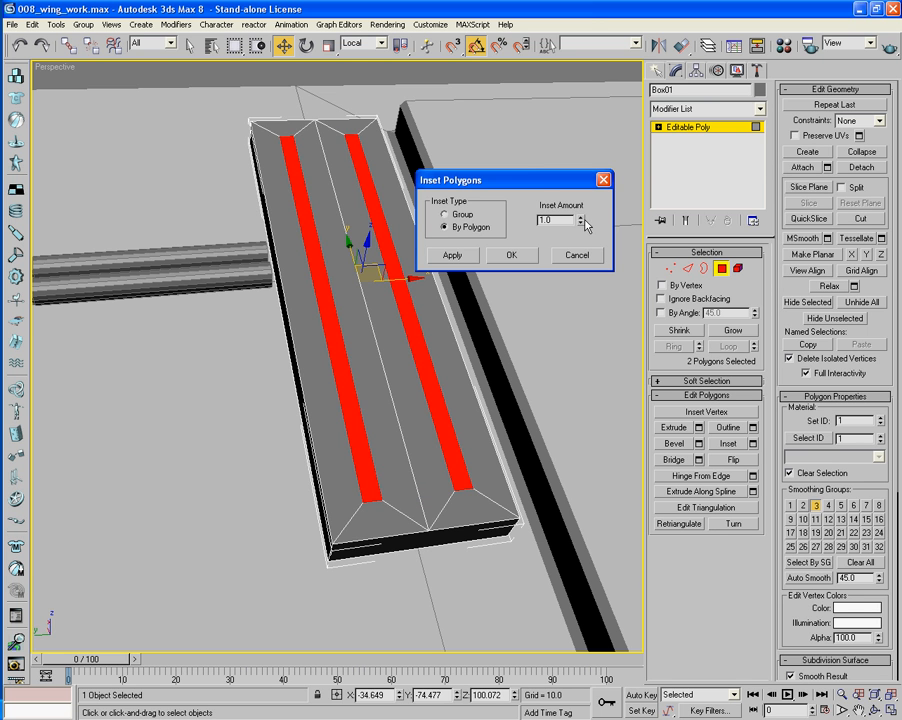
drag(581, 224, 572, 255)
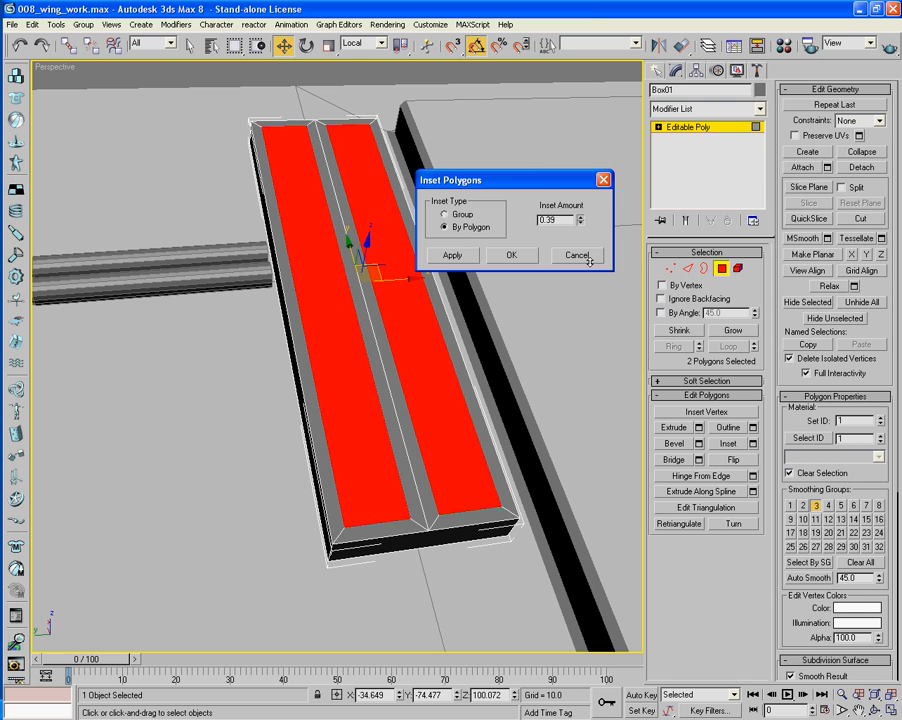
click(511, 255)
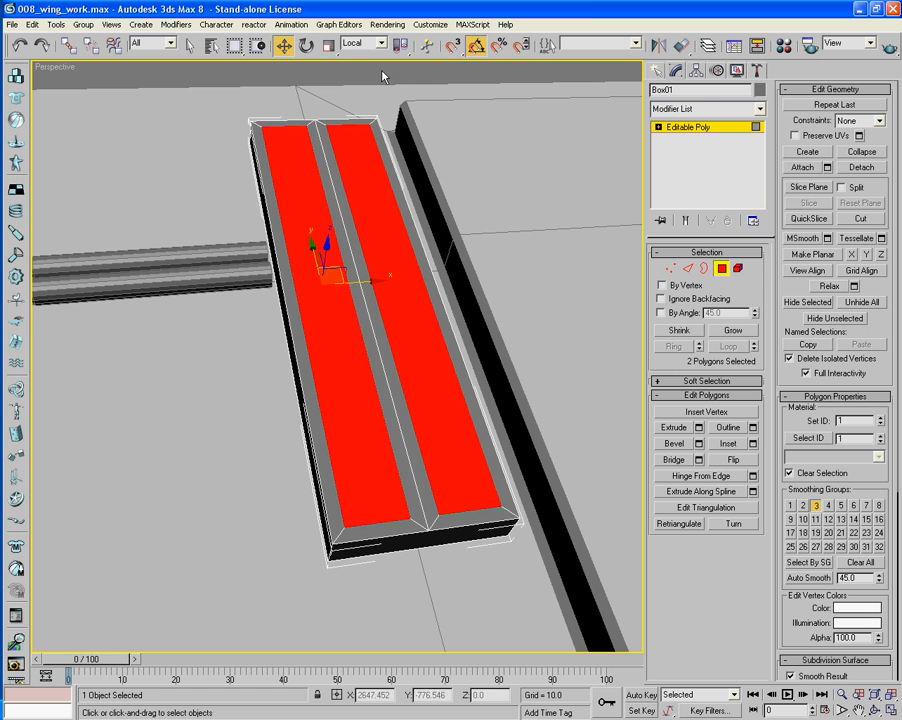
Shorten the two inset polygons along the plate's length by scaling them in the Local coordinate system
click(328, 46)
click(367, 46)
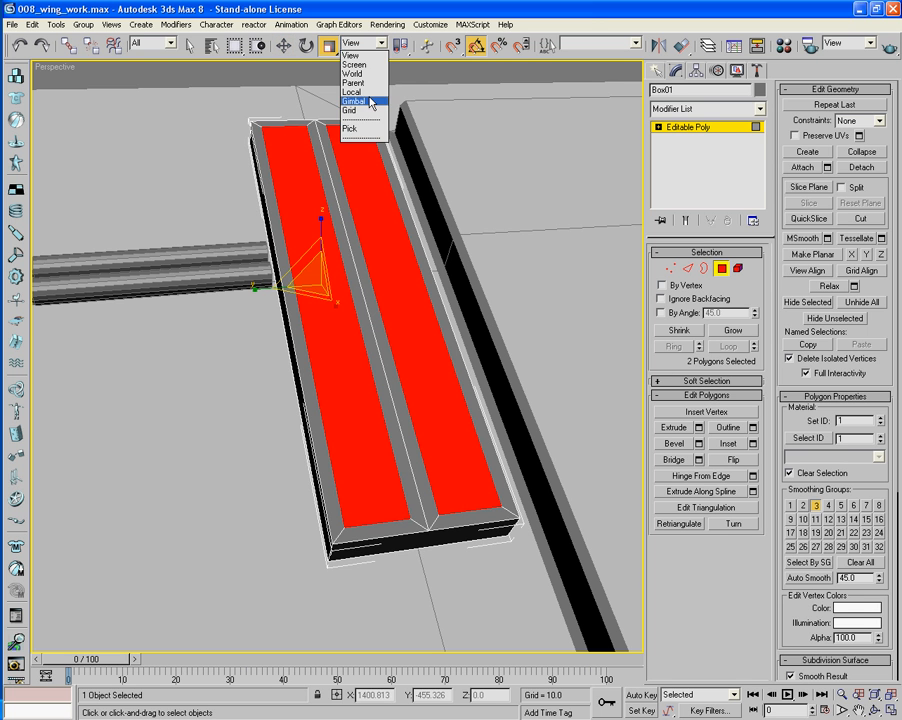
click(362, 98)
drag(333, 337, 332, 310)
Move the two inset polygons to the plate's end nearest the wing edge and shift them slightly sideways towards the panel
key(w)
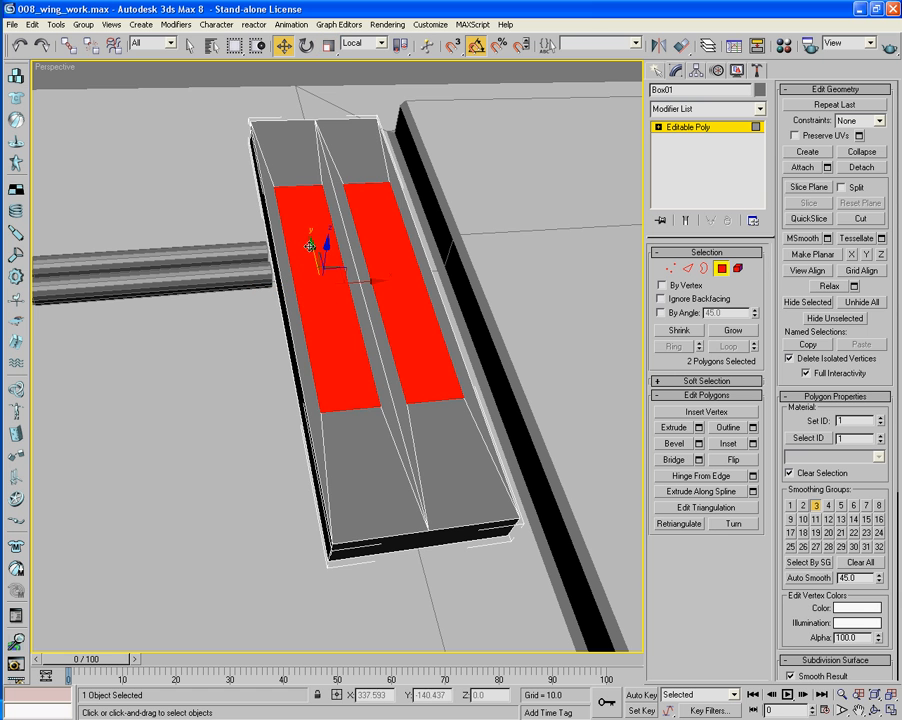
drag(307, 245, 297, 174)
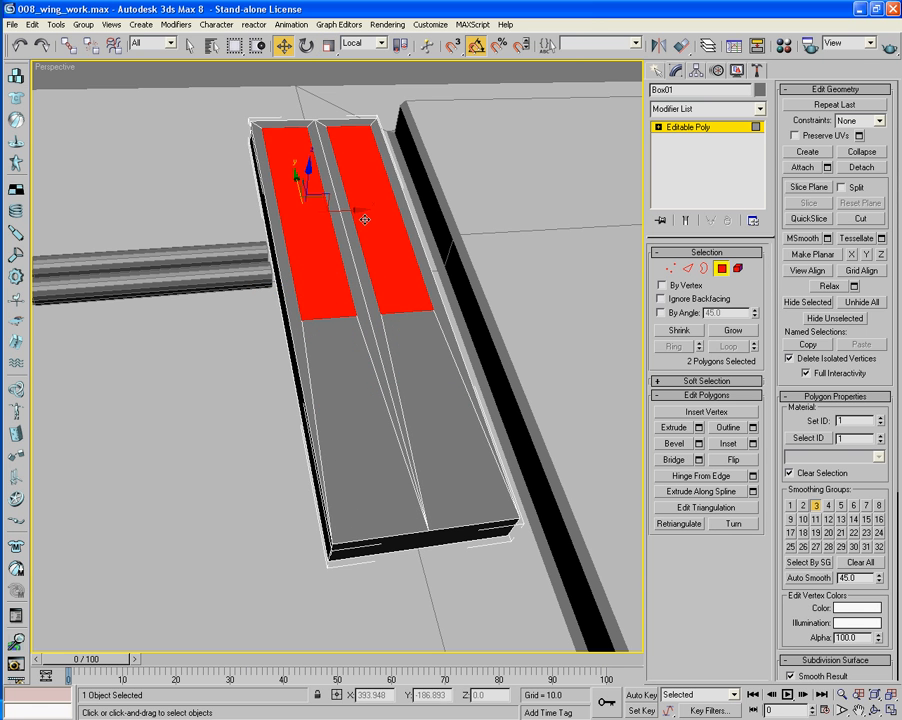
drag(356, 212, 361, 214)
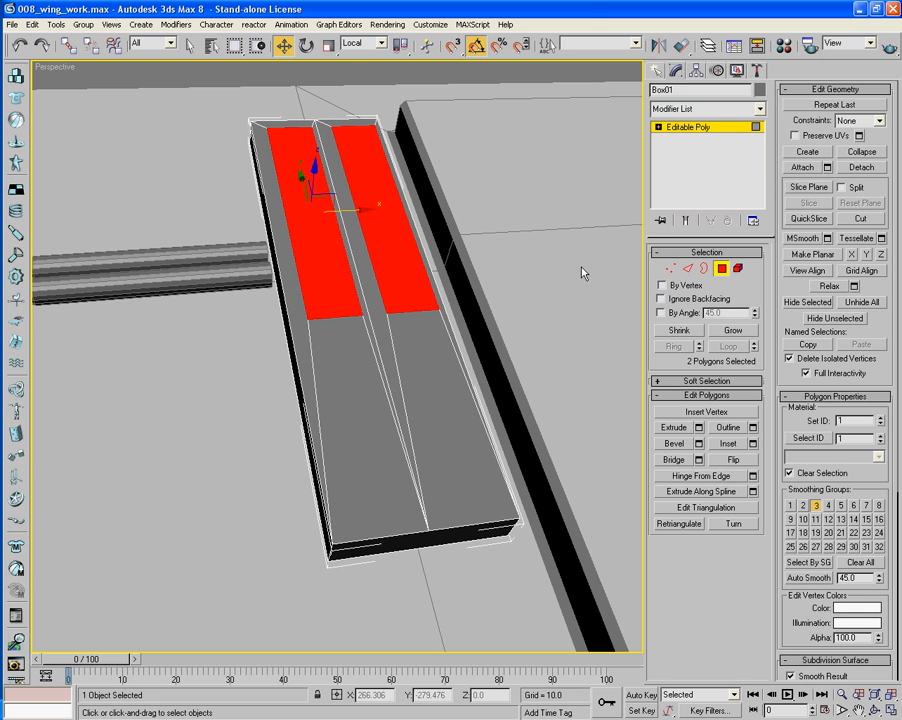
Extrude the two inset polygons on the plate slightly upward into raised strips
click(675, 428)
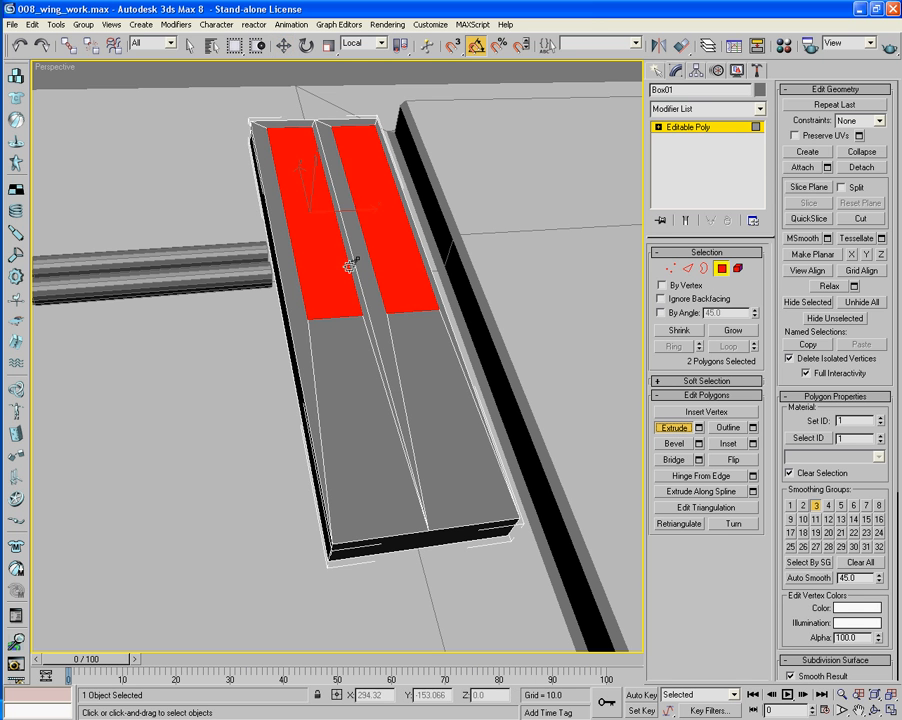
drag(320, 262, 323, 258)
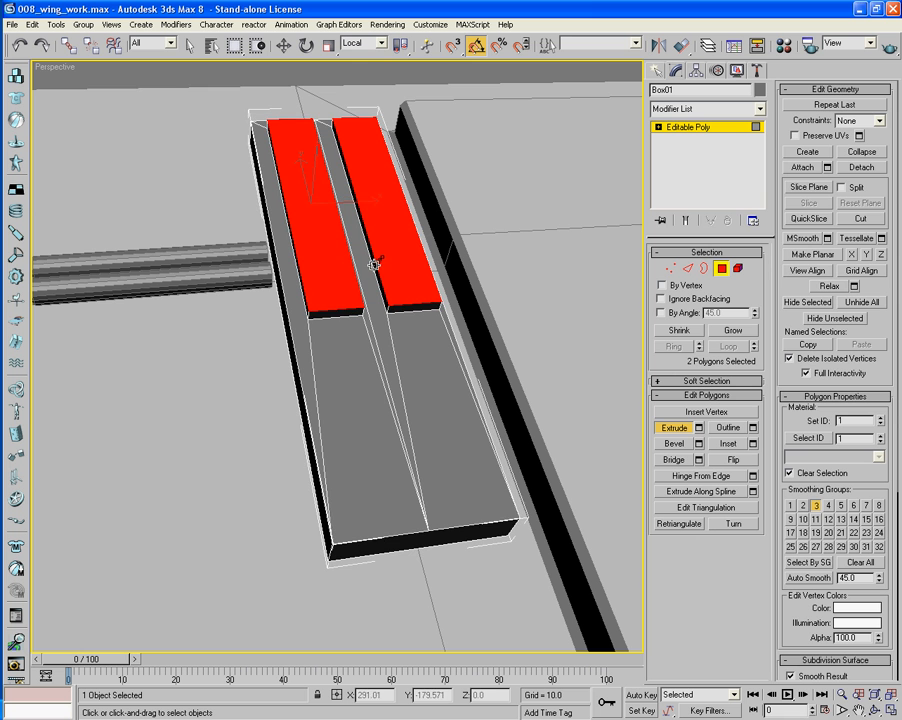
click(672, 430)
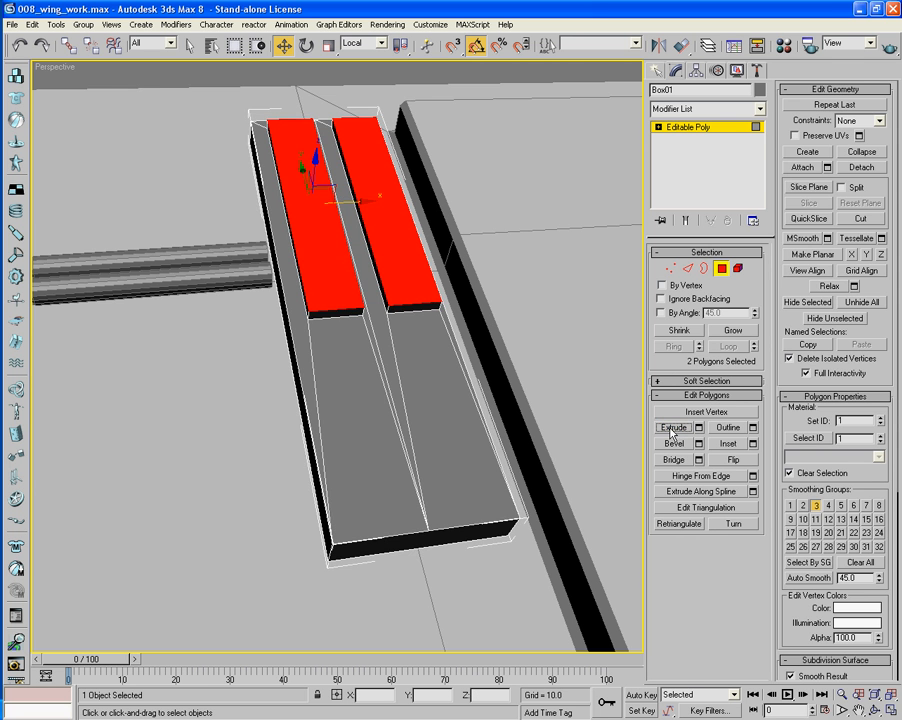
Move the whole plate slightly along its local X axis towards the rods, away from the wing panel
click(722, 271)
alt+middle_drag(355, 303, 311, 342)
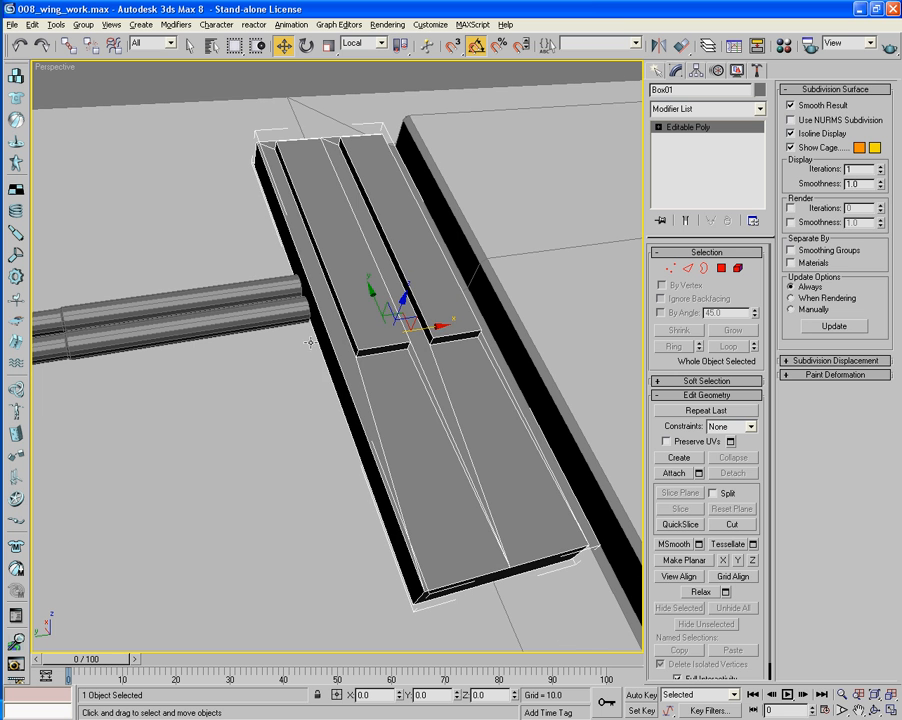
drag(438, 326, 433, 325)
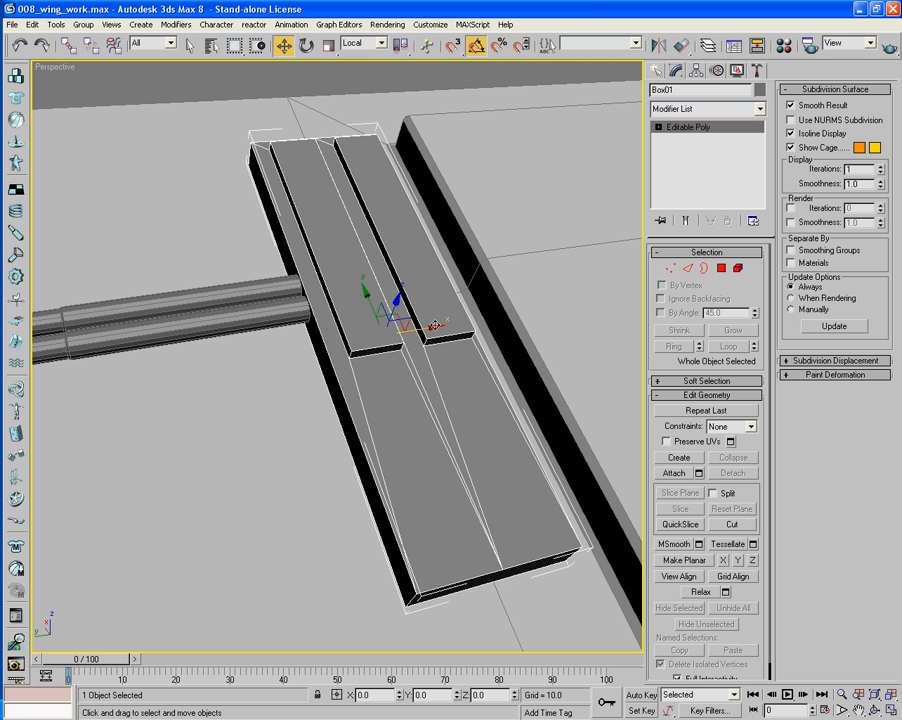
alt+middle_drag(431, 344, 451, 349)
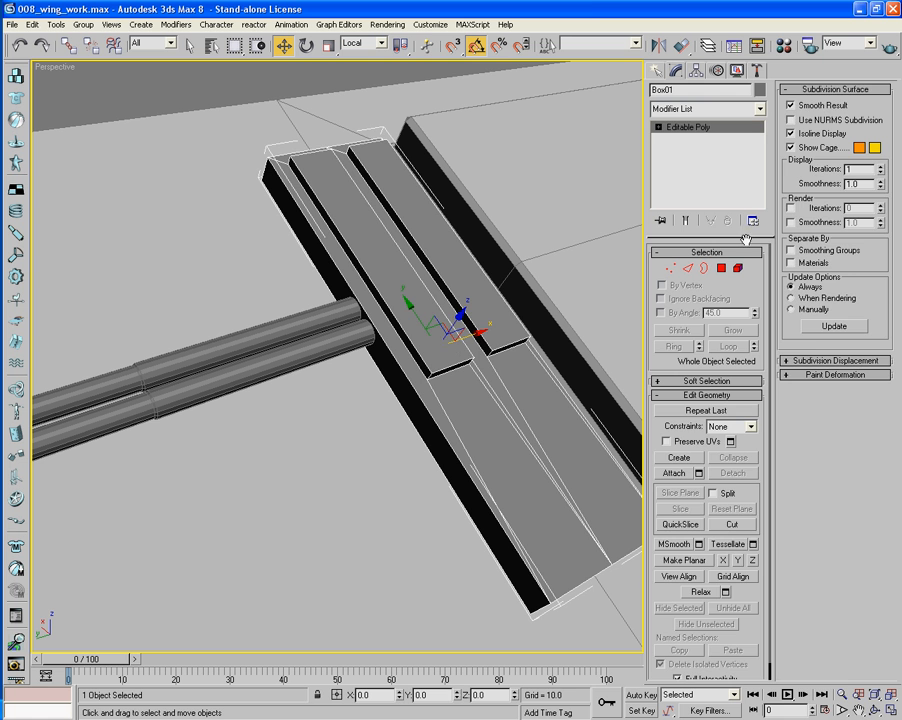
Expand the selection from the strip tops to all of the plate's top polygons and raise them slightly
key(4)
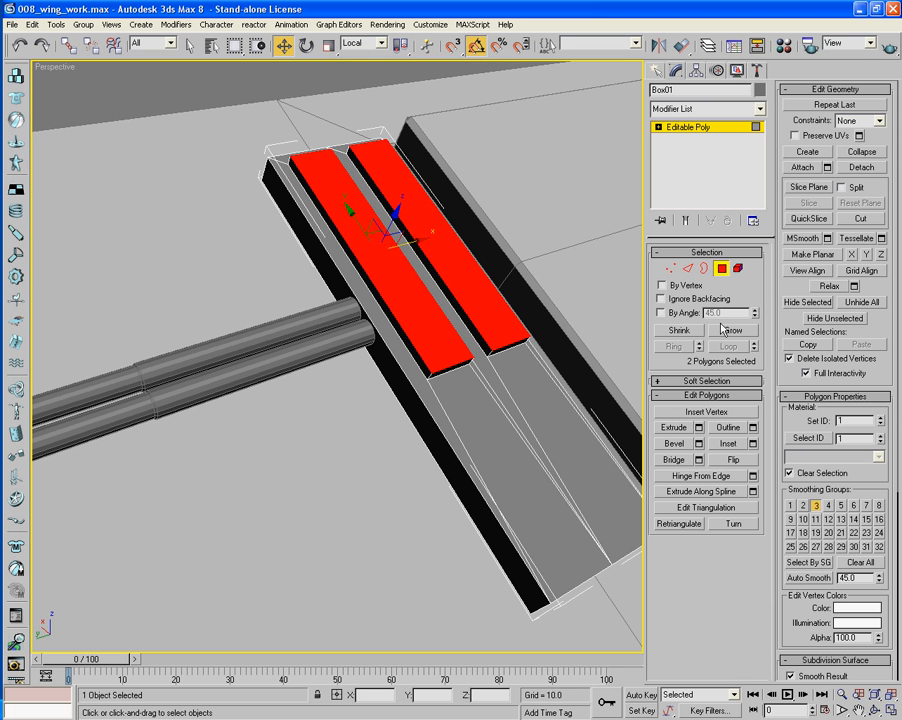
key(ctrl+Page_Up)
key(ctrl+Page_Up)
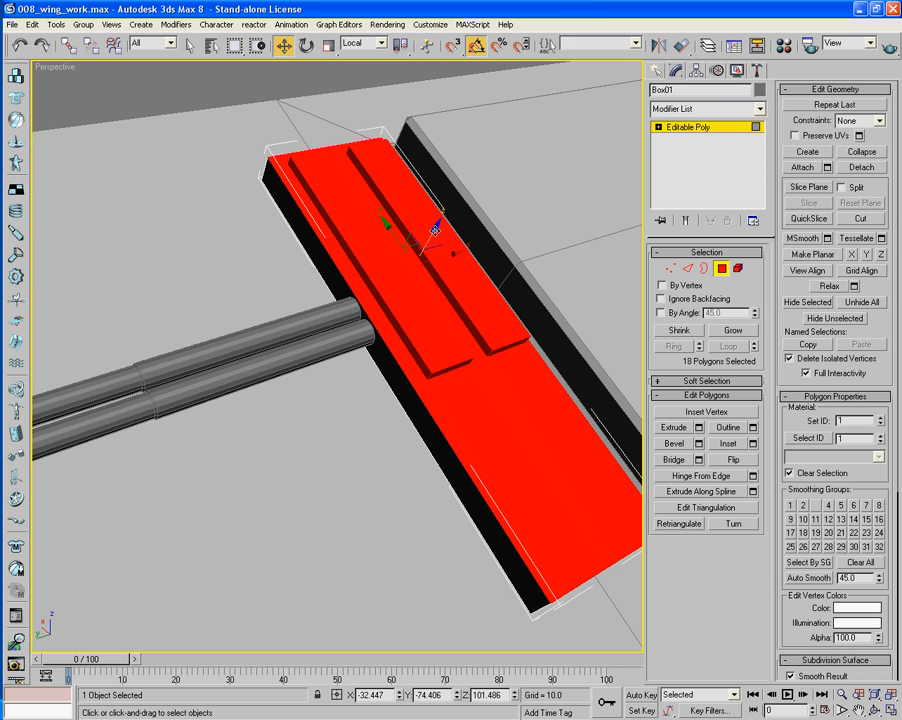
drag(434, 230, 437, 225)
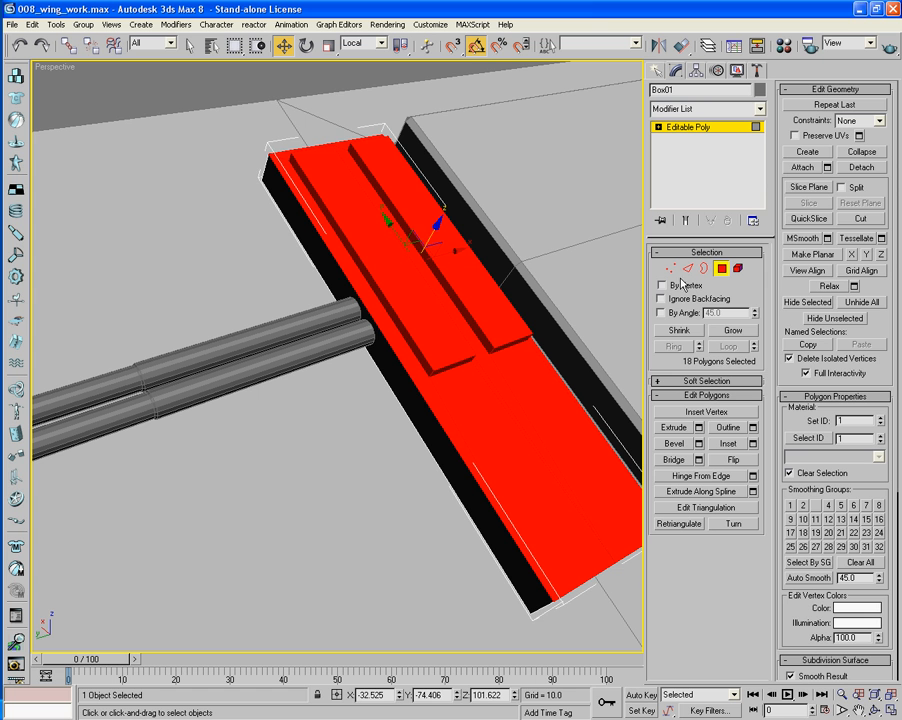
Extend the selection to the side polygons, switch to all edges, and deselect the centre edge and the diagonals on the flat part of the top
click(733, 331)
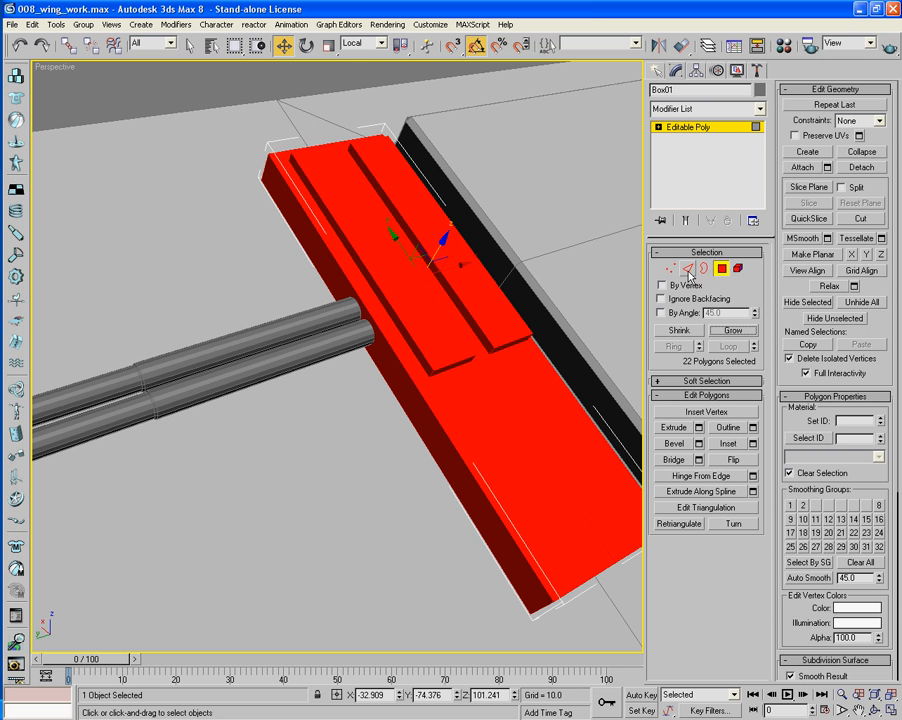
key(2)
alt+middle_drag(463, 363, 451, 365)
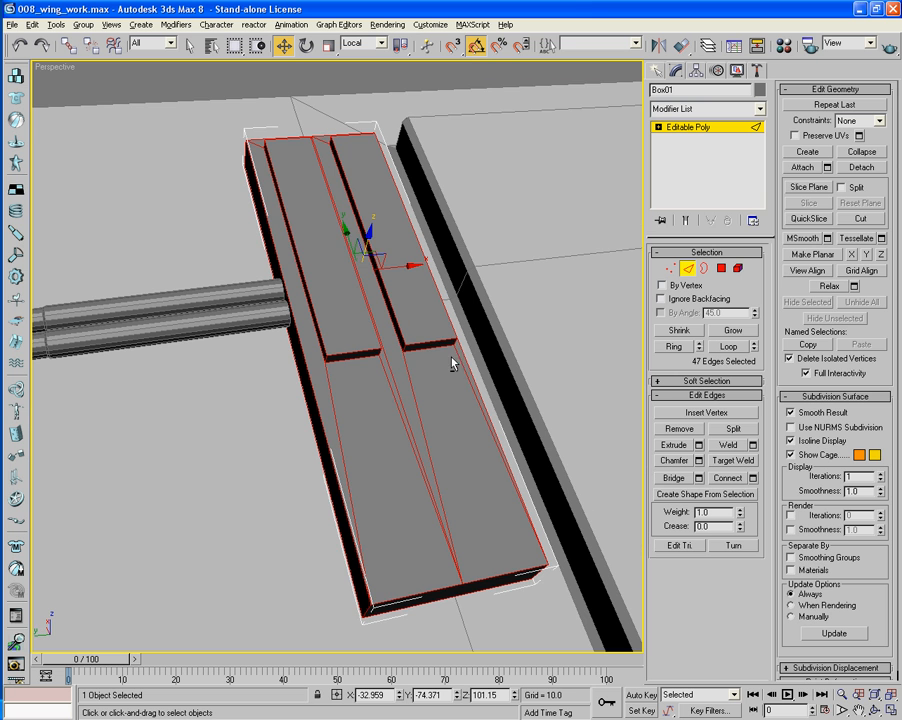
alt+click(473, 388)
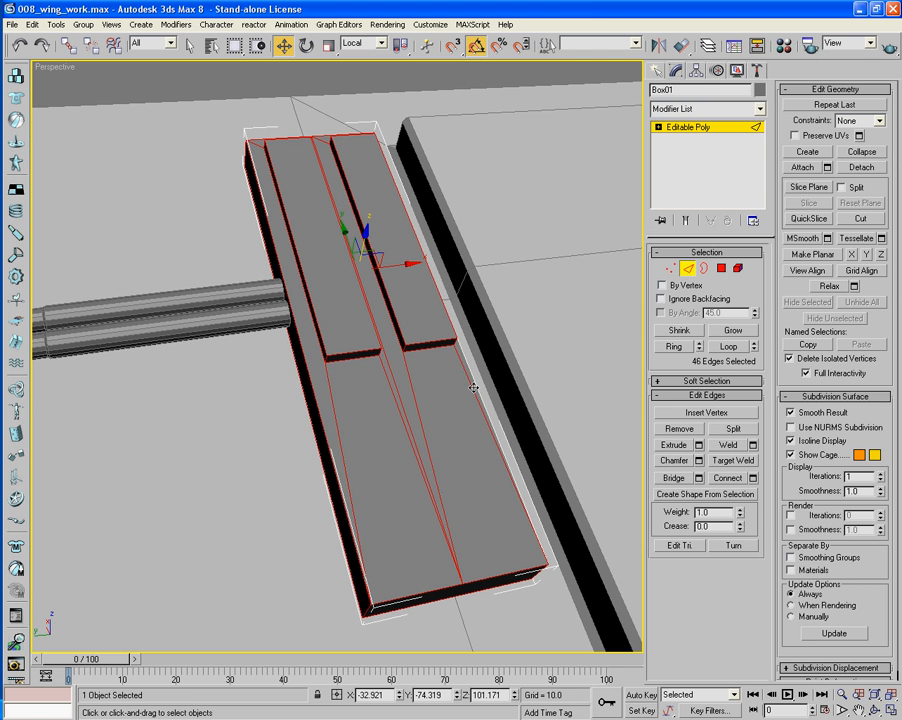
alt+click(411, 384)
alt+click(393, 384)
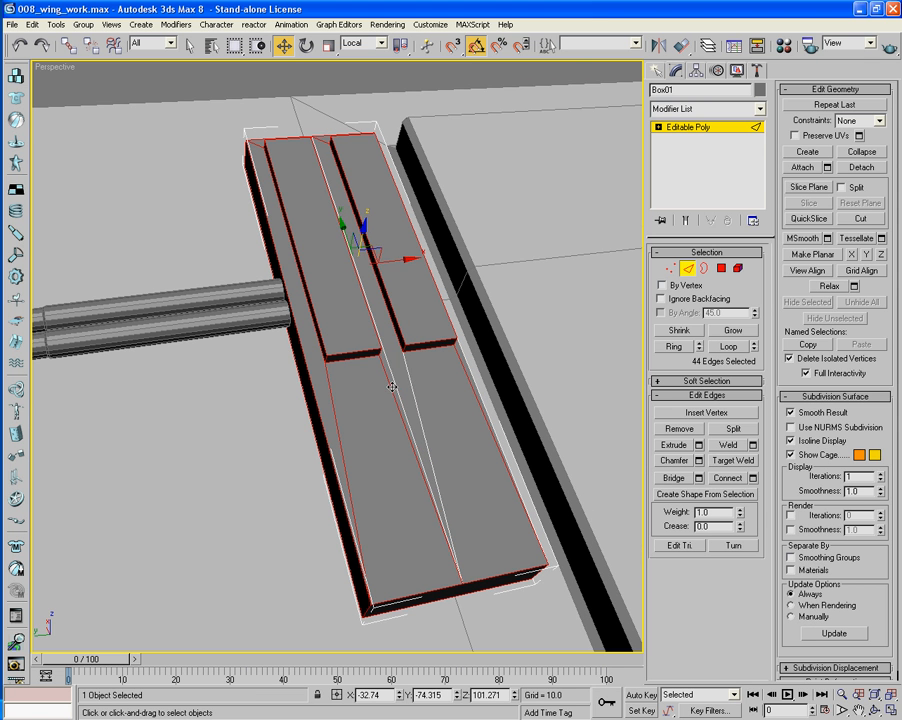
alt+click(389, 385)
alt+click(329, 389)
Deselect the short diagonal edges on the plate's top surface at the end with the raised strips
alt+middle_drag(333, 240, 403, 458)
alt+click(419, 465)
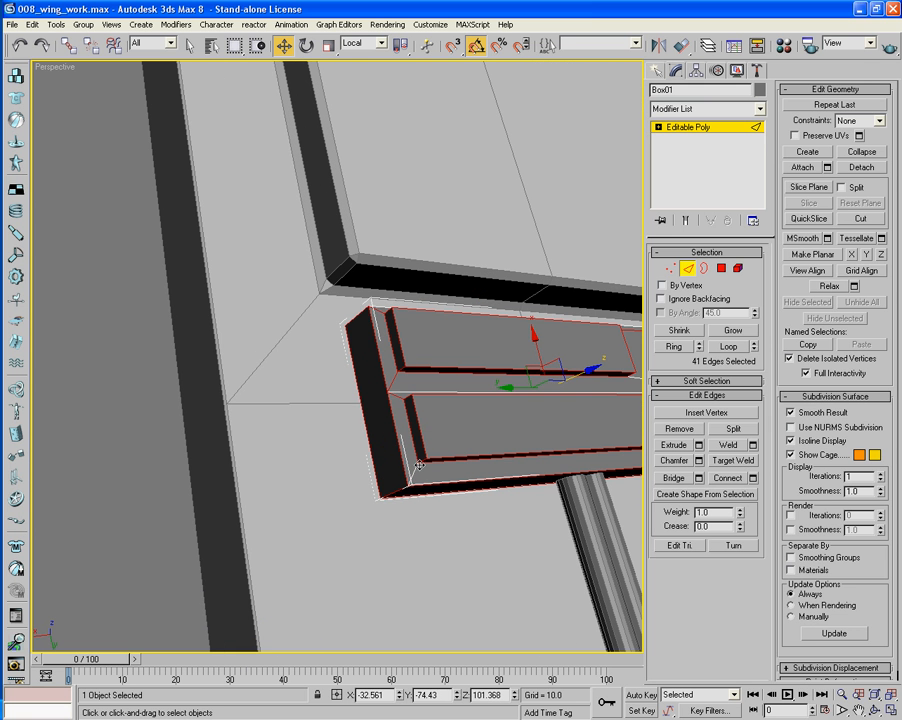
alt+click(393, 396)
alt+click(393, 382)
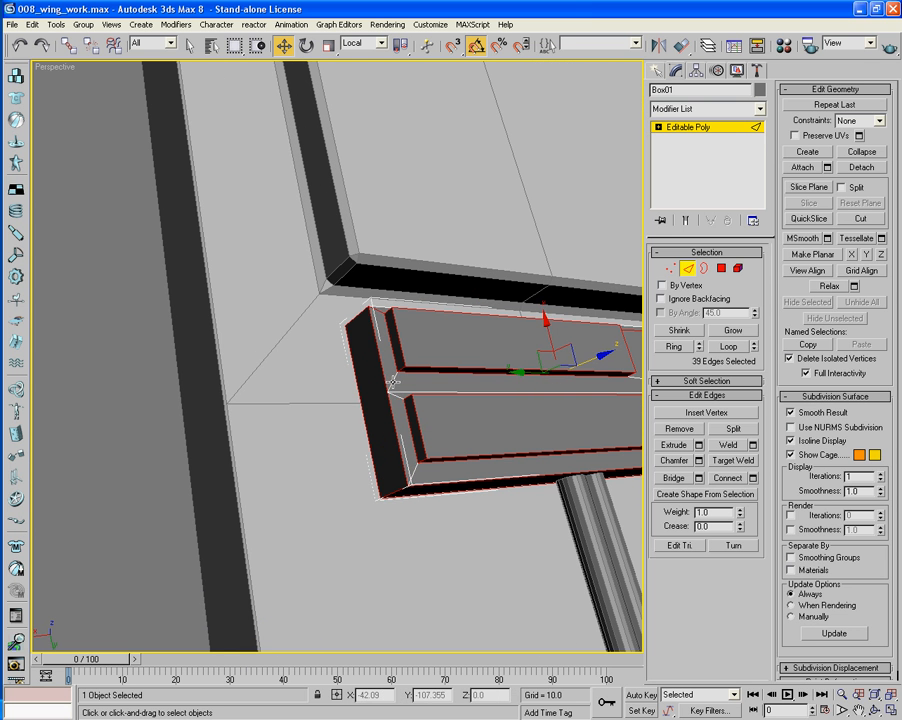
Deselect the four bottom edges around the plate's base, keeping the outer top, corner and strip edges selected
alt+middle_drag(407, 374, 417, 415)
alt+click(460, 462)
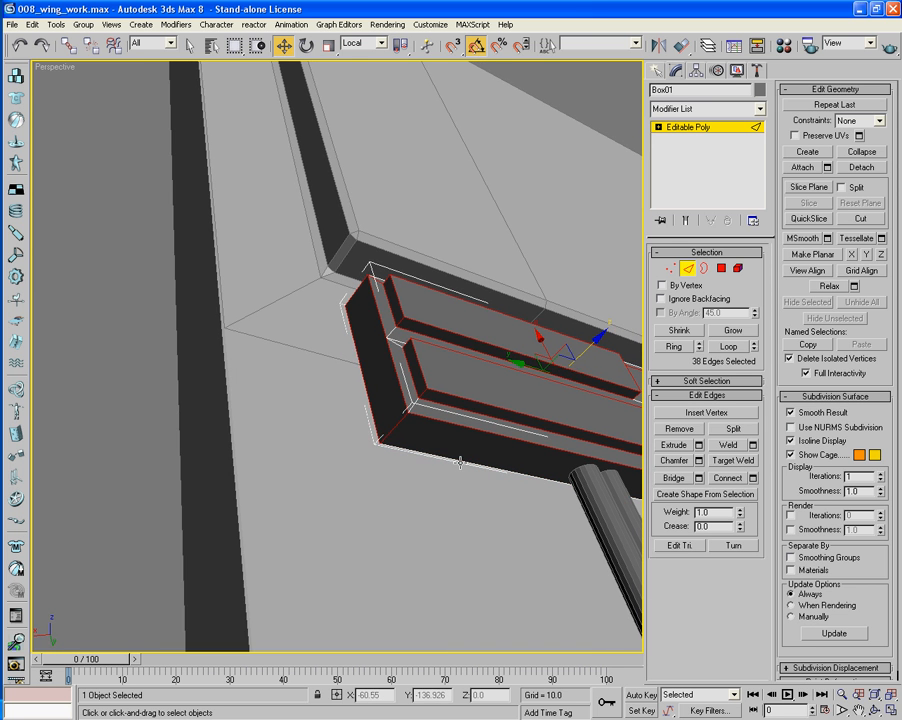
alt+click(370, 423)
alt+middle_drag(338, 375, 336, 333)
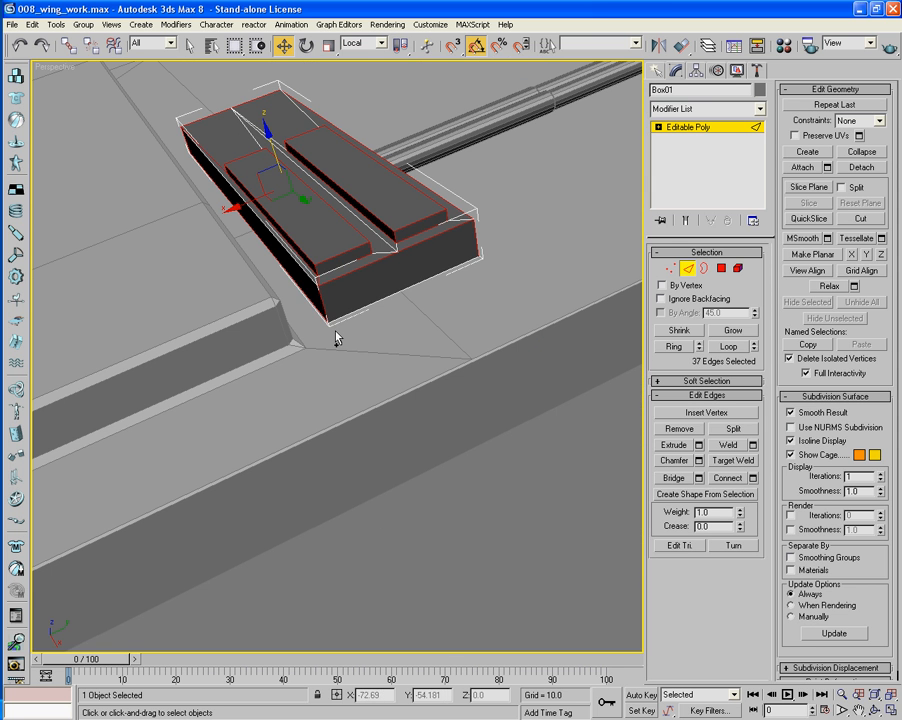
alt+click(313, 307)
alt+middle_drag(490, 267, 417, 318)
scroll(417, 318, down, 4)
alt+middle_drag(429, 382, 434, 326)
scroll(465, 370, up, 2)
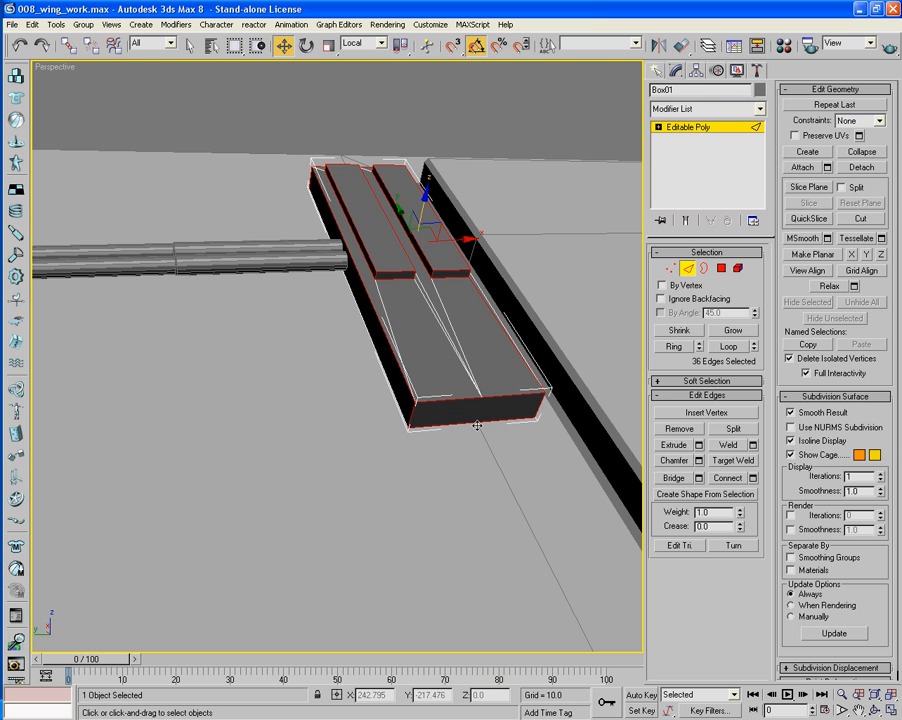
alt+click(477, 425)
Chamfer the selected outline edges of the plate and strips by 0.05
alt+middle_drag(477, 425, 429, 465)
scroll(501, 457, up, 5)
scroll(512, 436, down, 3)
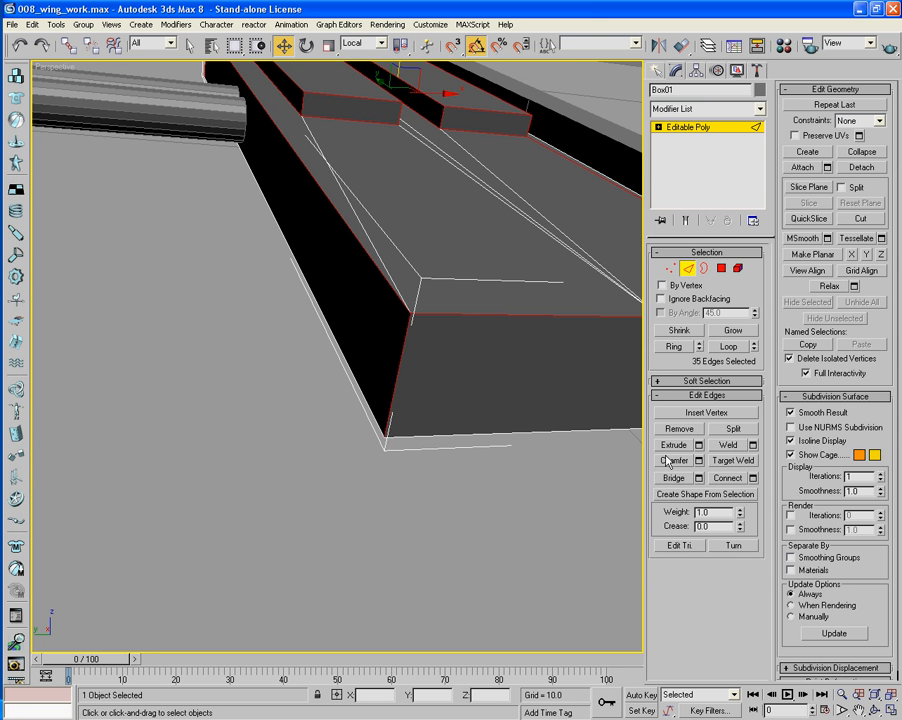
click(698, 461)
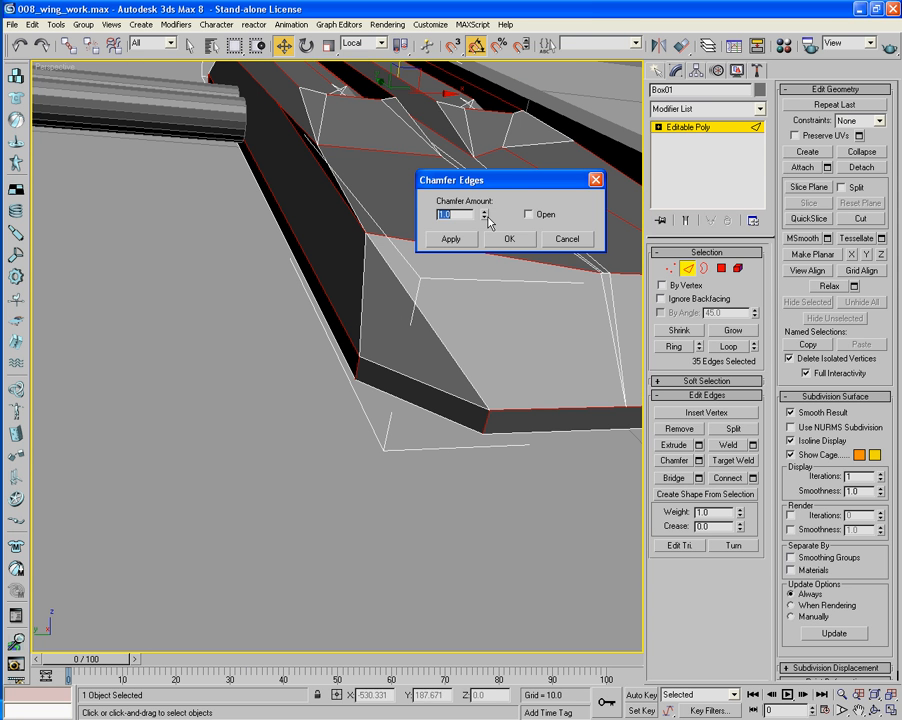
drag(487, 222, 496, 283)
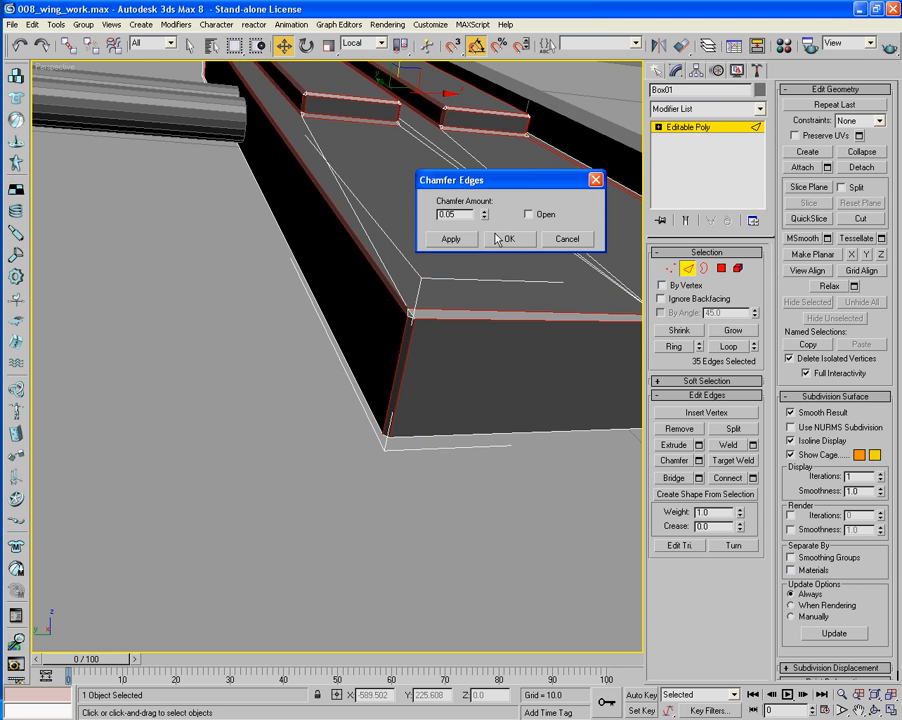
alt+middle_drag(342, 280, 349, 309)
scroll(328, 300, down, 5)
click(505, 240)
alt+middle_drag(501, 243, 530, 246)
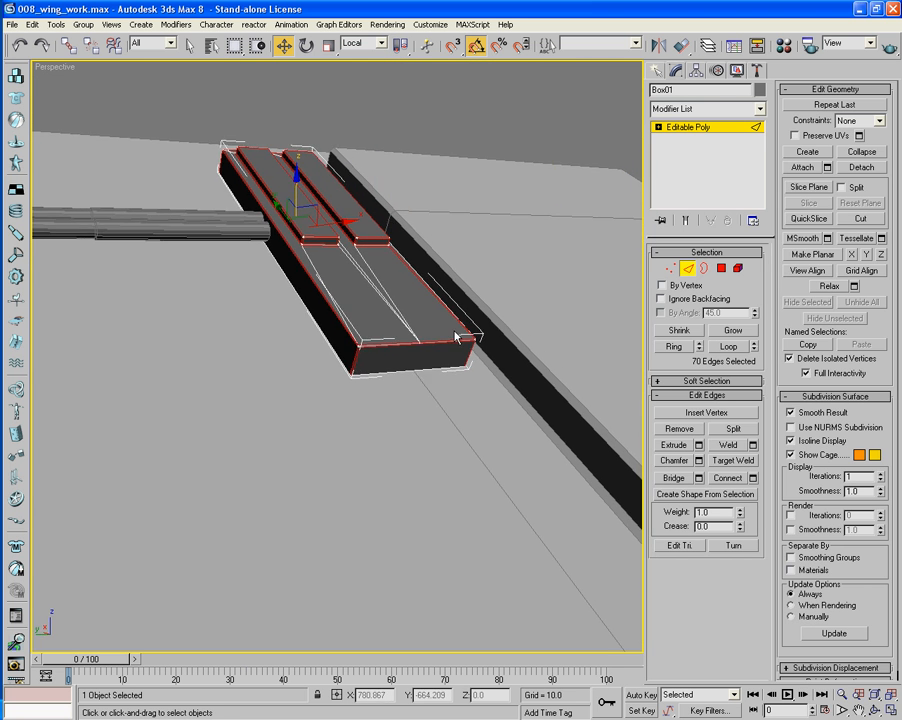
Select the open border around the plate's base and create a linear shape from it
click(704, 268)
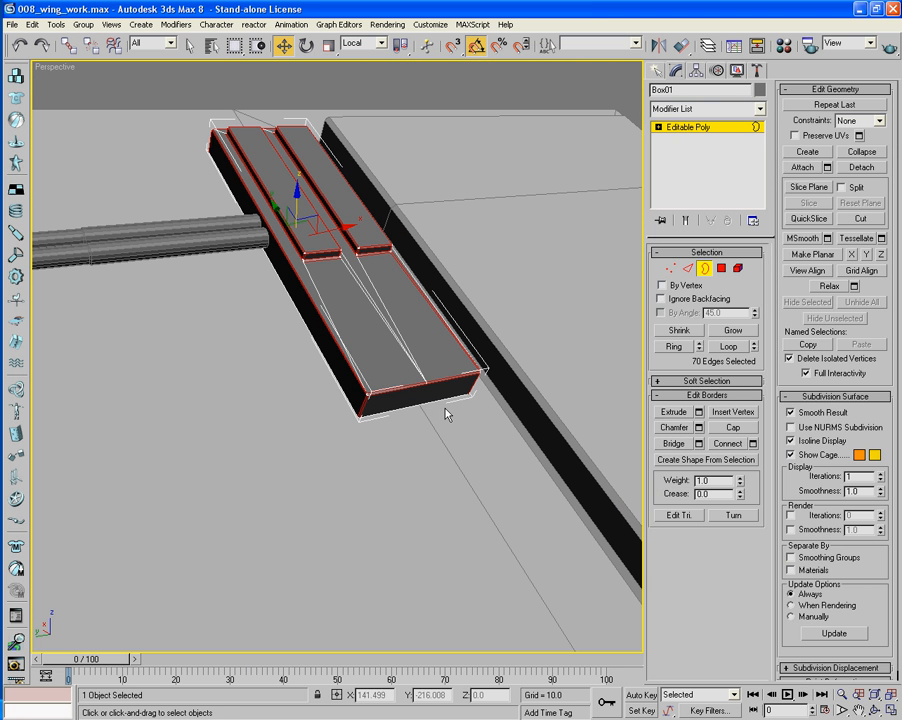
scroll(452, 445, up, 6)
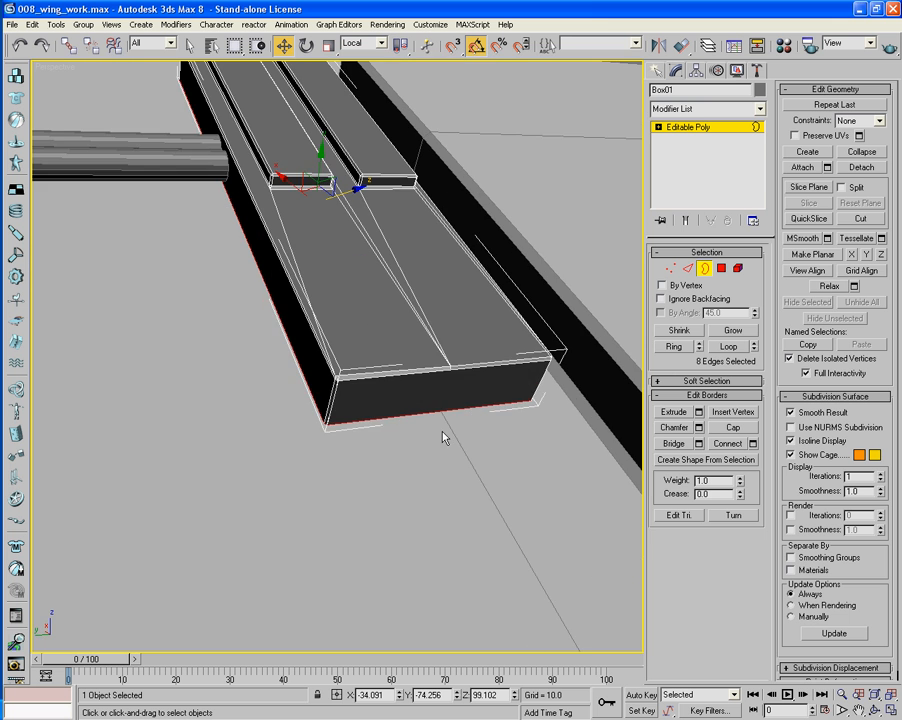
scroll(443, 440, up, 1)
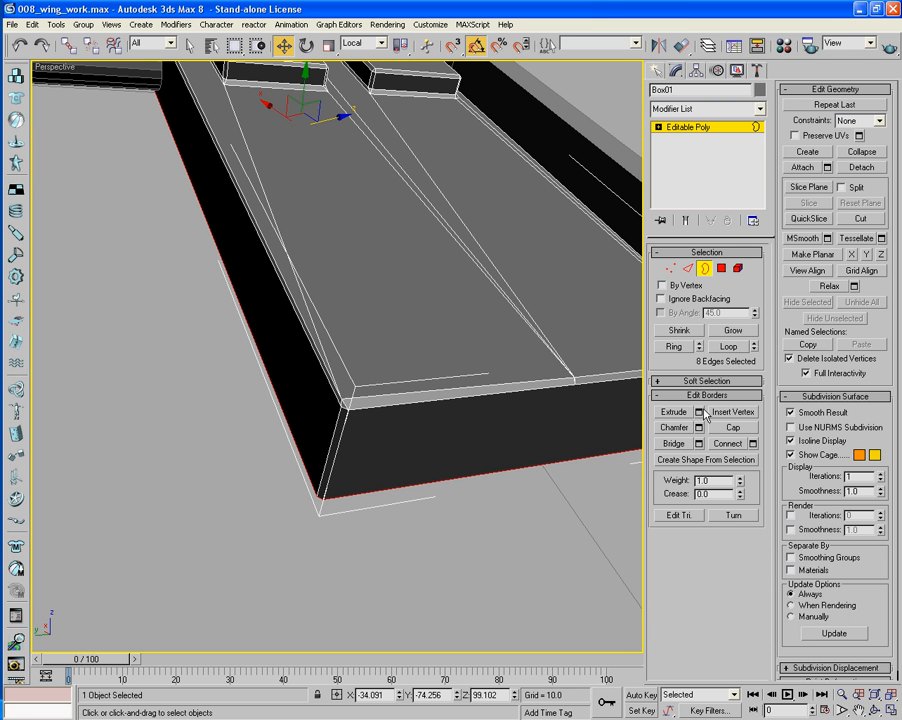
click(753, 459)
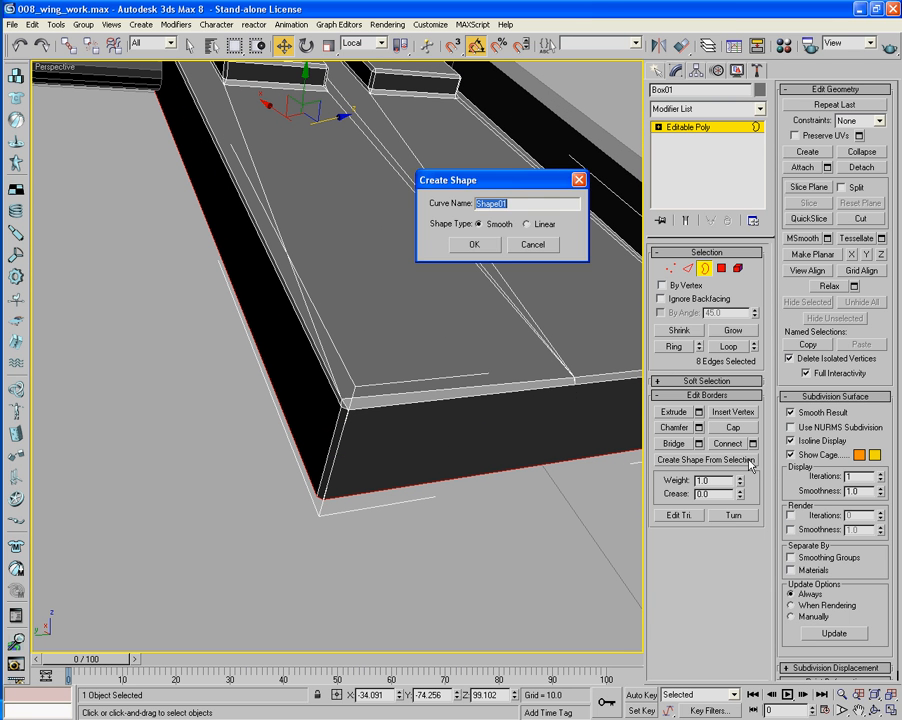
click(534, 226)
click(456, 242)
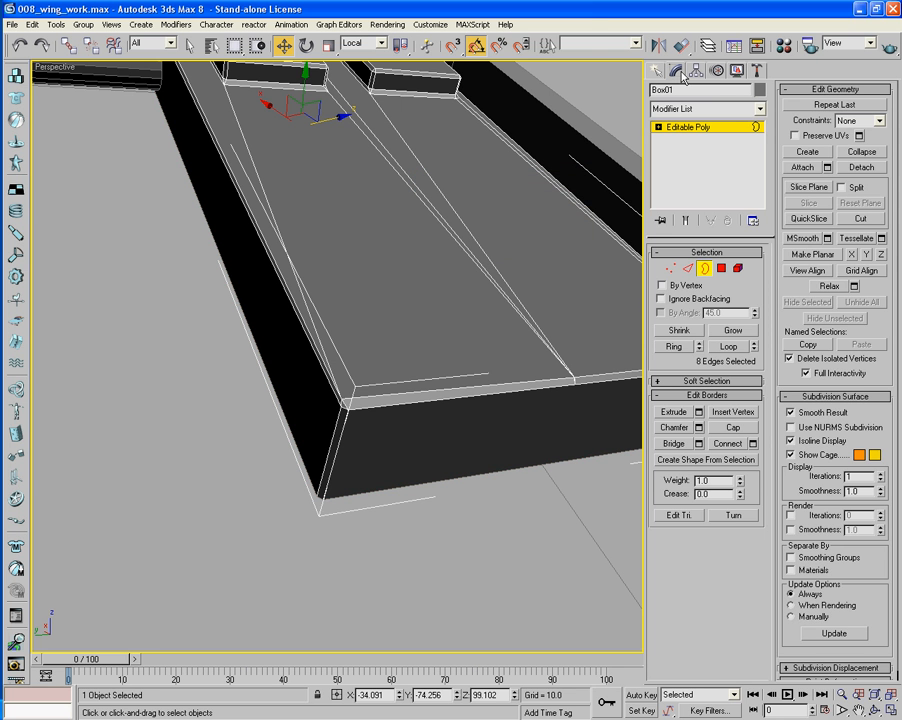
Select the new border shape by name and make it renderable in both the renderer and the viewport
key(ctrl+b)
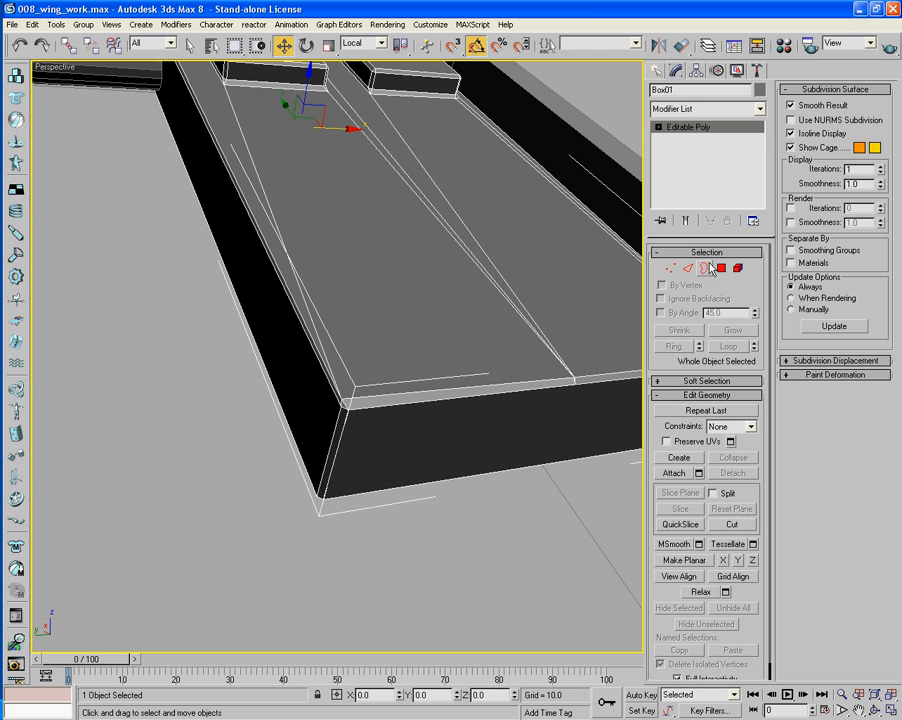
key(h)
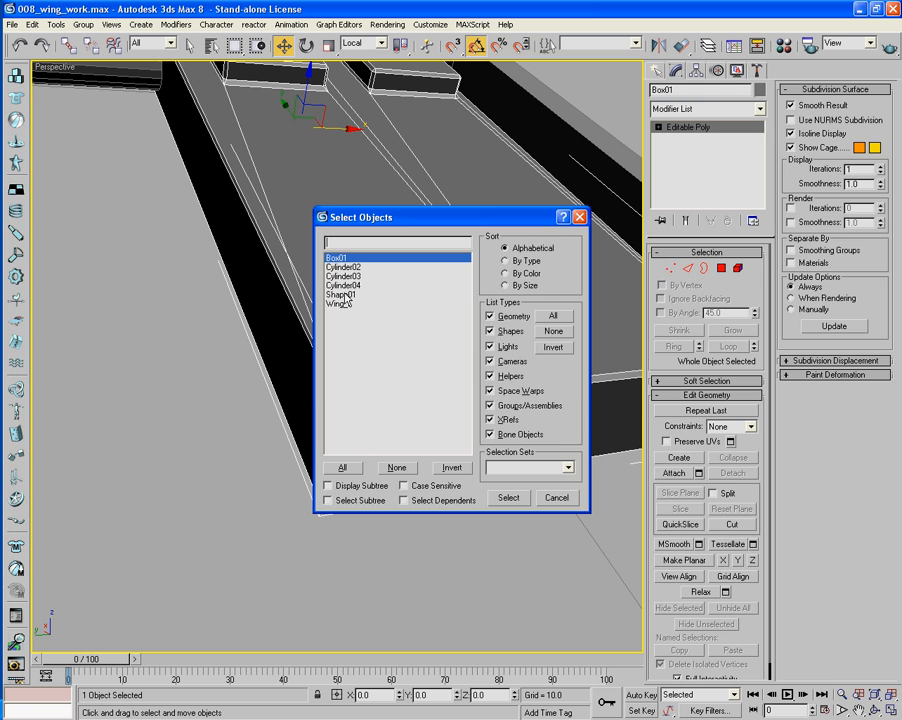
double_click(340, 294)
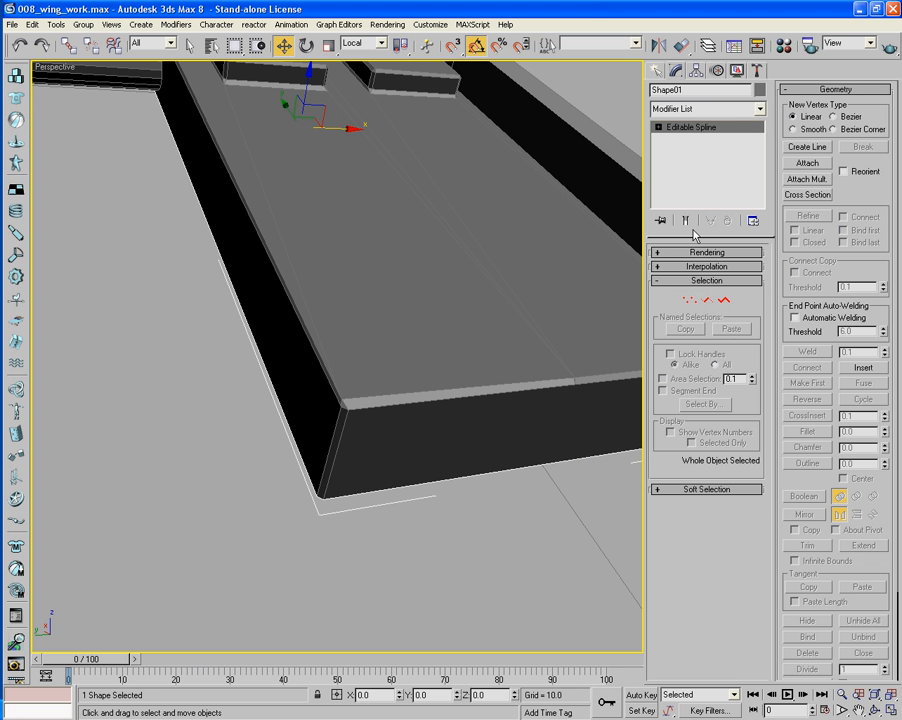
click(675, 267)
click(675, 267)
click(690, 252)
click(659, 265)
click(659, 276)
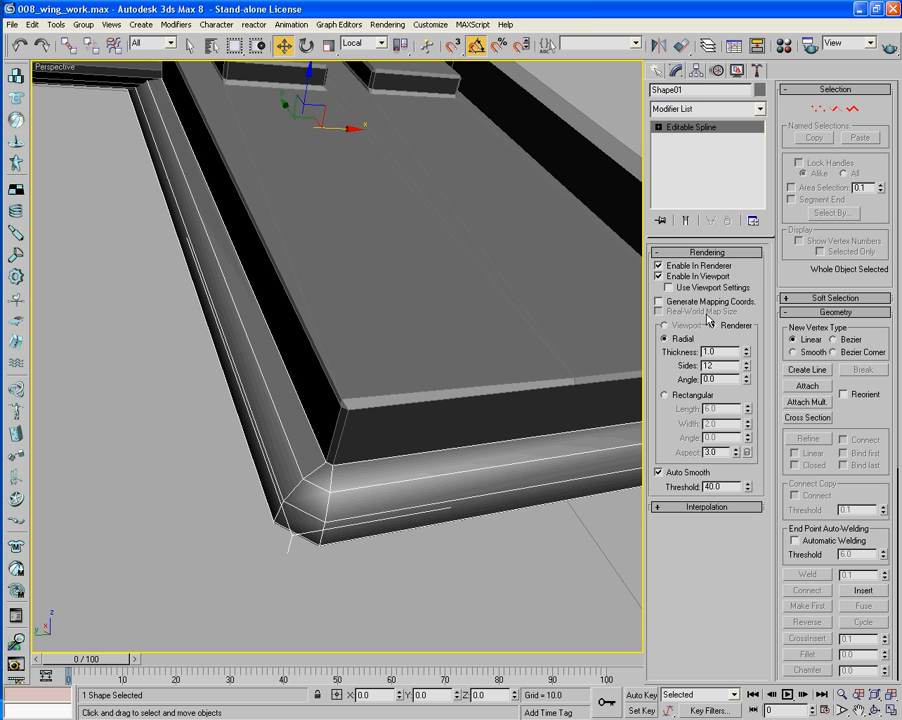
Give the border shape 4 sides and a radial thickness of 0.19
click(747, 369)
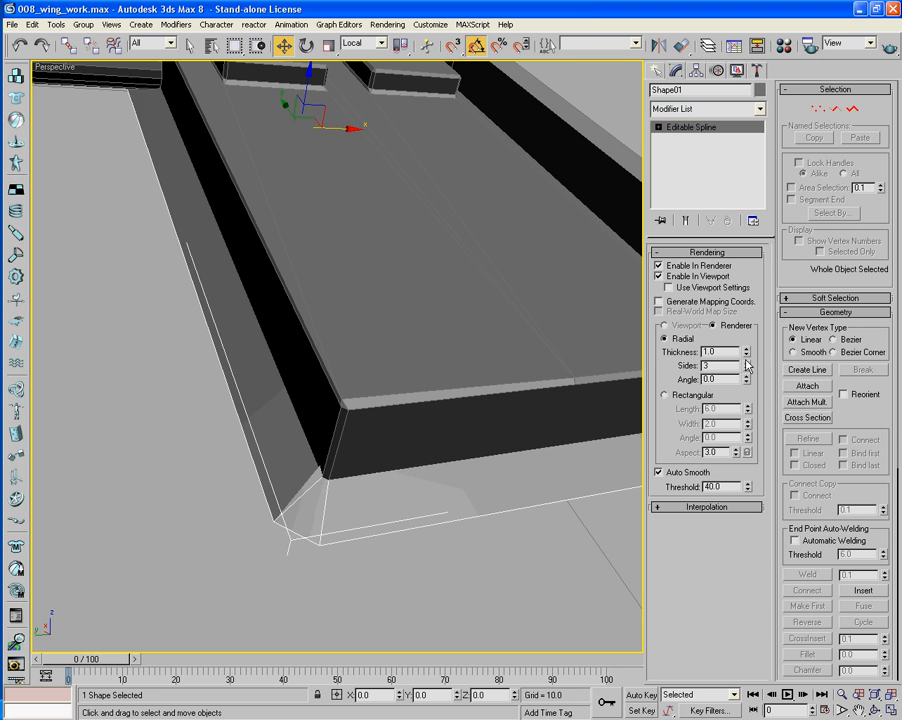
click(747, 363)
drag(746, 356, 755, 409)
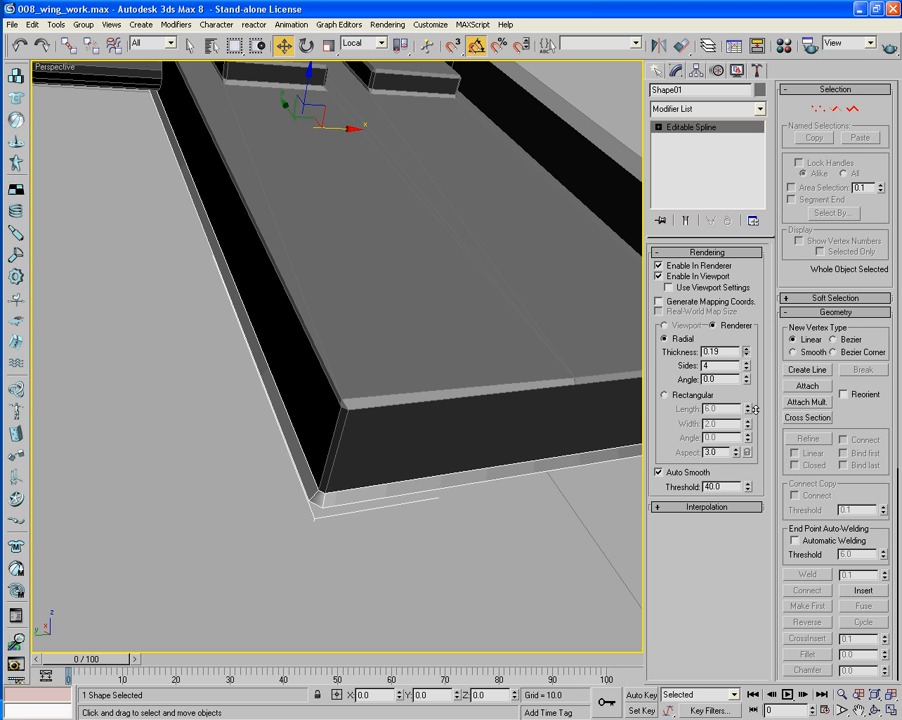
Convert the border shape around the plate's base to an editable poly
right_click(451, 474)
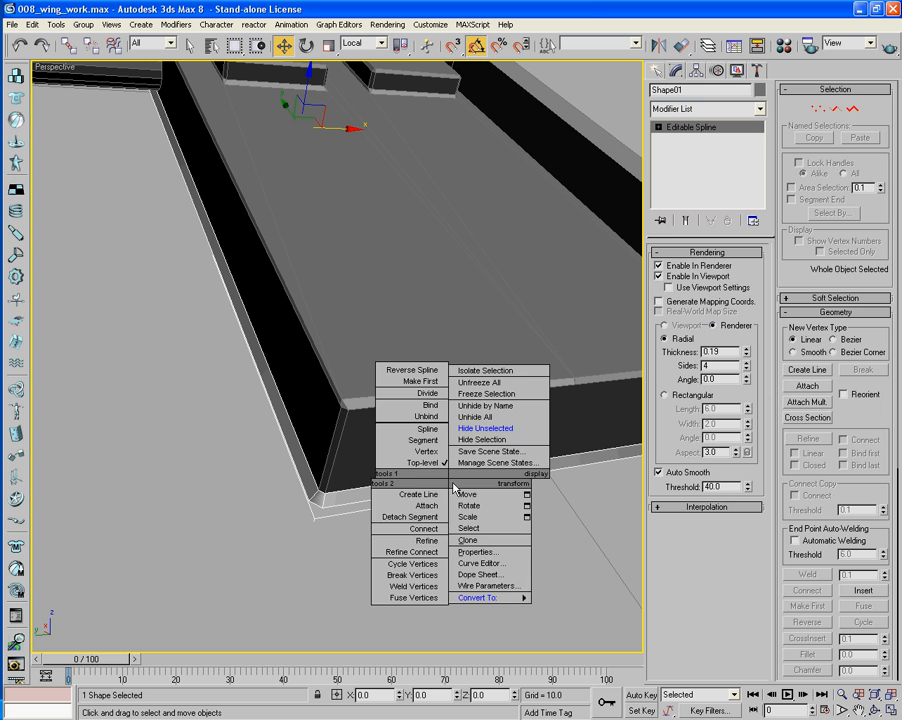
mouse_move(511, 598)
click(584, 620)
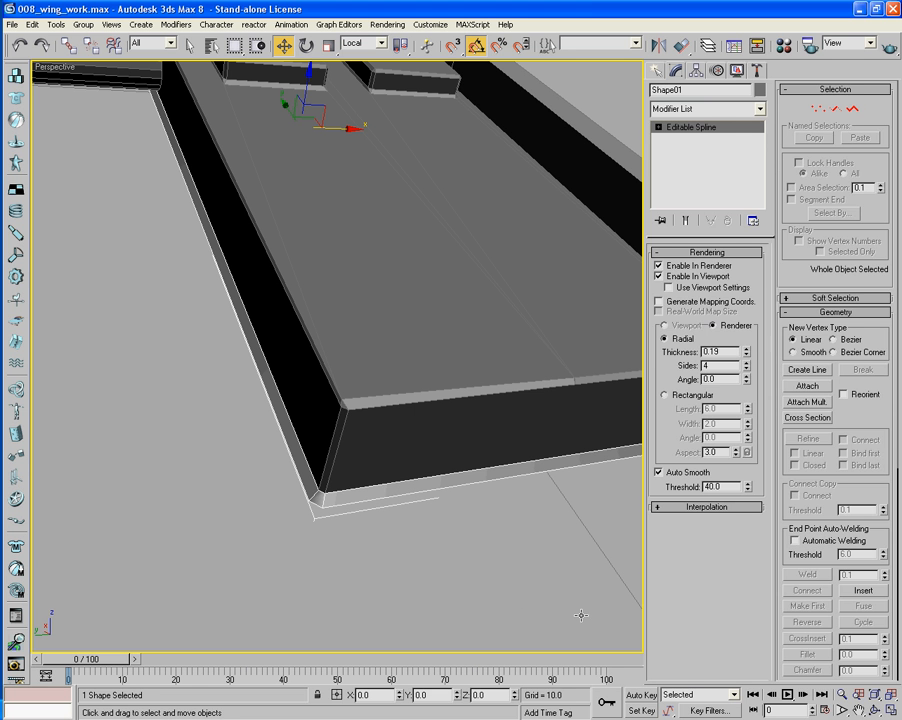
Delete every polygon of the plate's border trim except the outward-facing ones running around the base and its corners
click(719, 268)
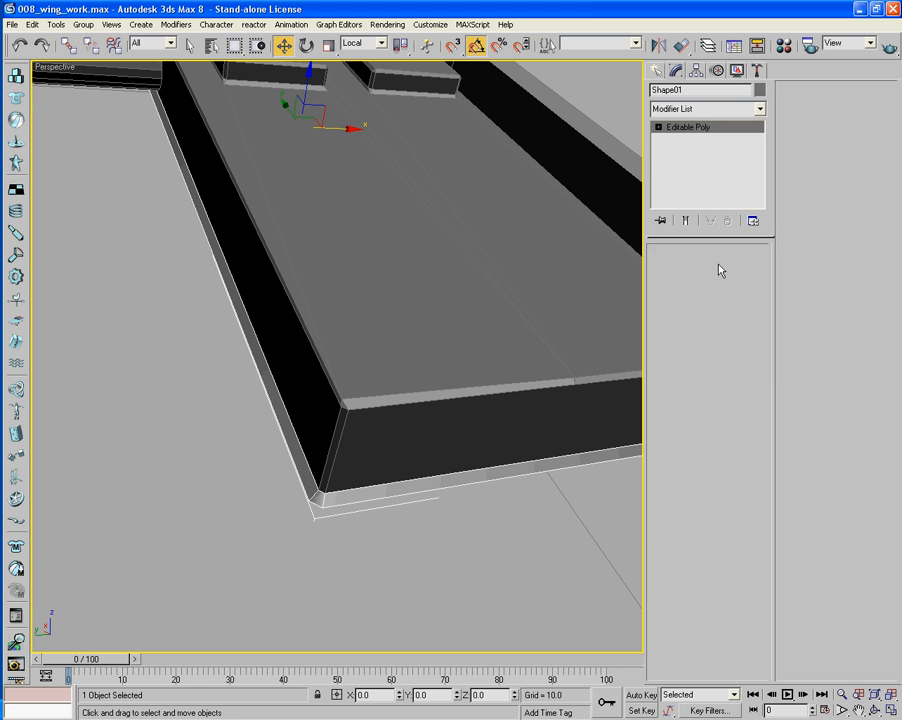
click(439, 482)
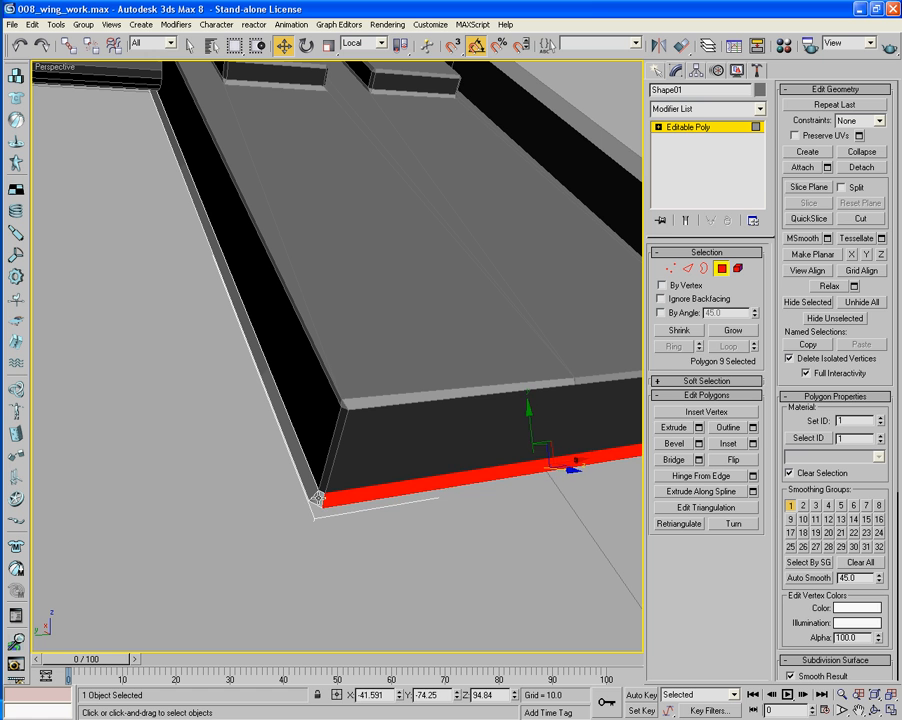
ctrl+click(318, 498)
ctrl+click(311, 488)
middle_drag(413, 503, 334, 476)
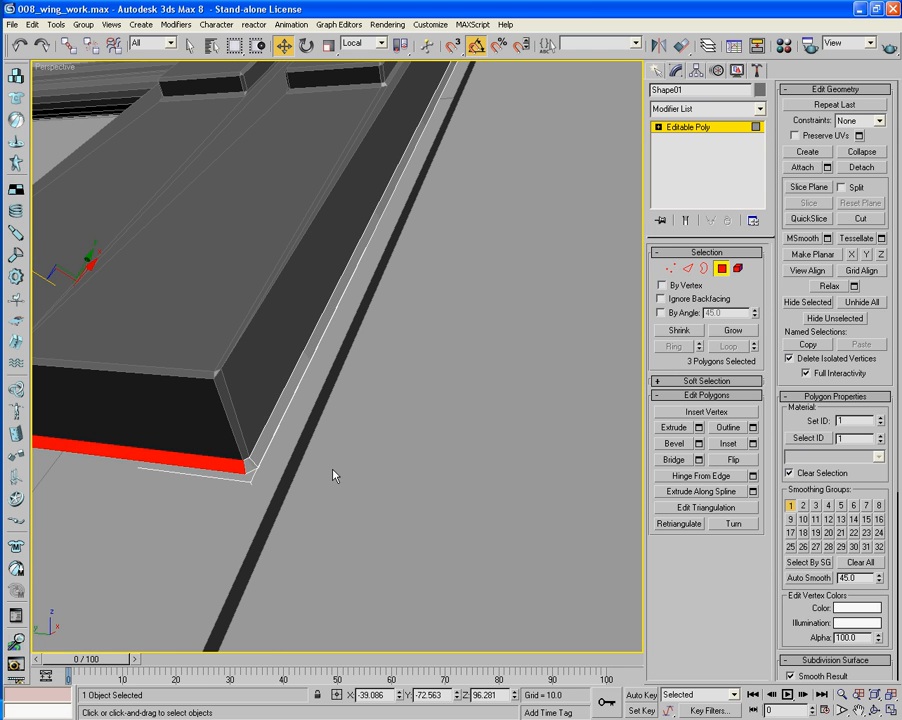
ctrl+click(258, 466)
scroll(340, 480, down, 4)
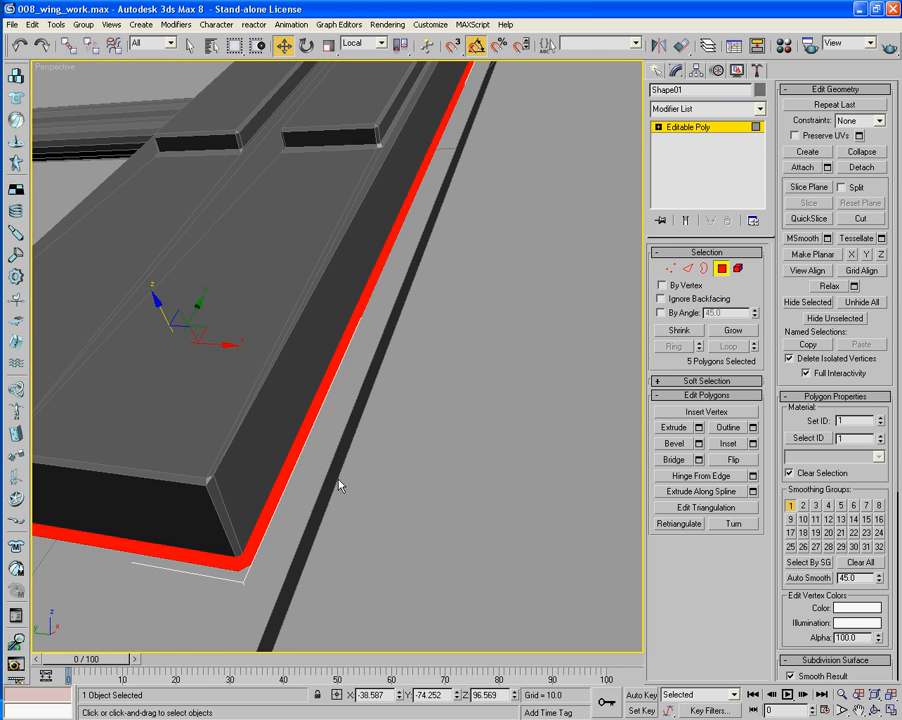
alt+middle_drag(350, 449, 317, 458)
scroll(330, 461, up, 5)
scroll(348, 466, down, 4)
scroll(376, 474, up, 2)
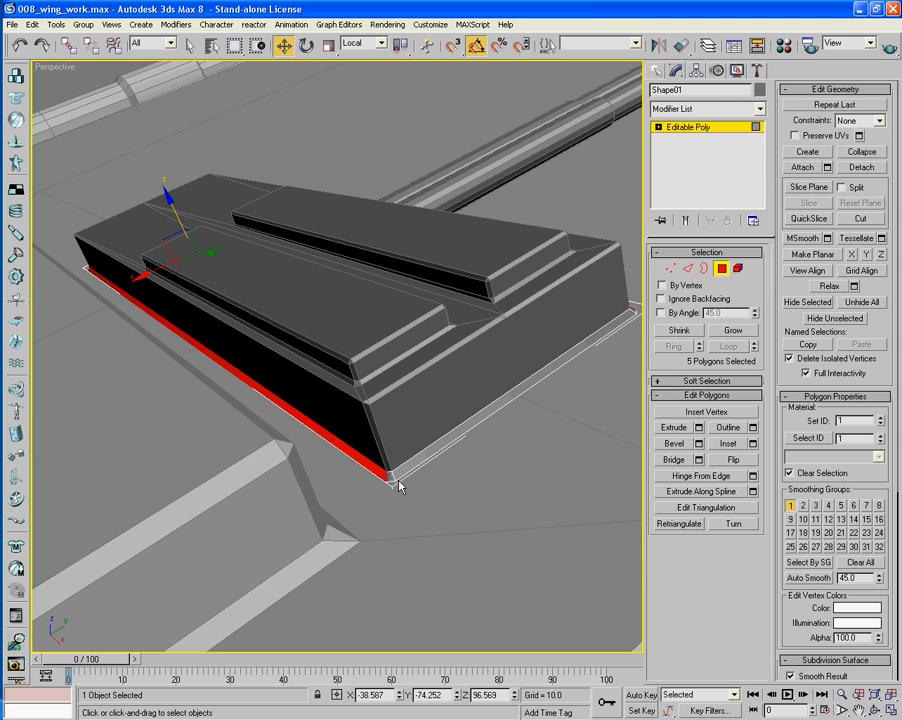
ctrl+click(412, 466)
alt+middle_drag(485, 455, 366, 463)
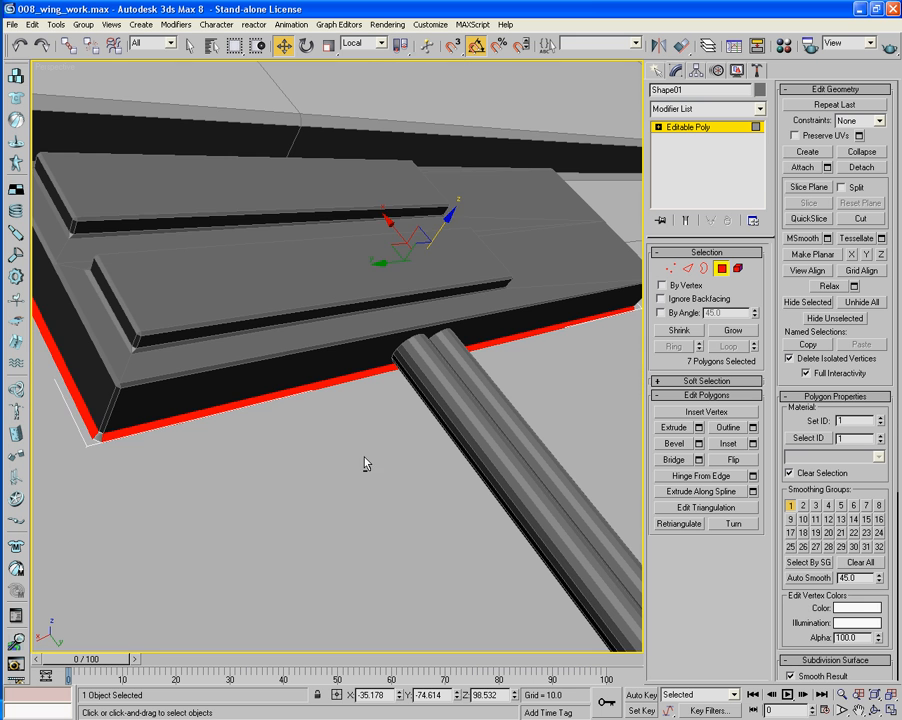
ctrl+click(99, 435)
key(ctrl+i)
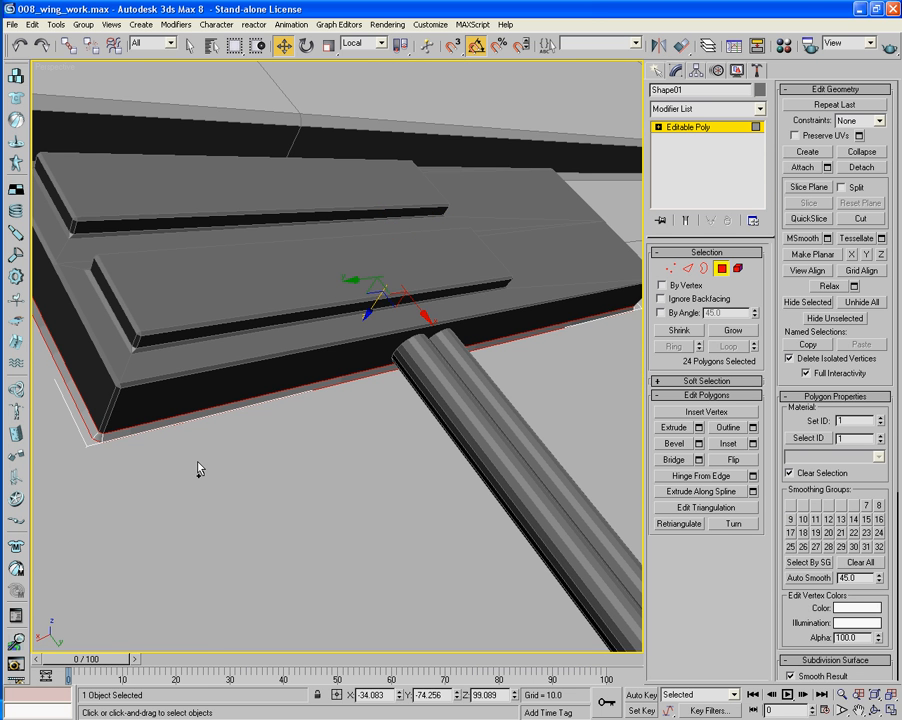
click(198, 468)
alt+middle_drag(388, 392, 513, 267)
click(721, 269)
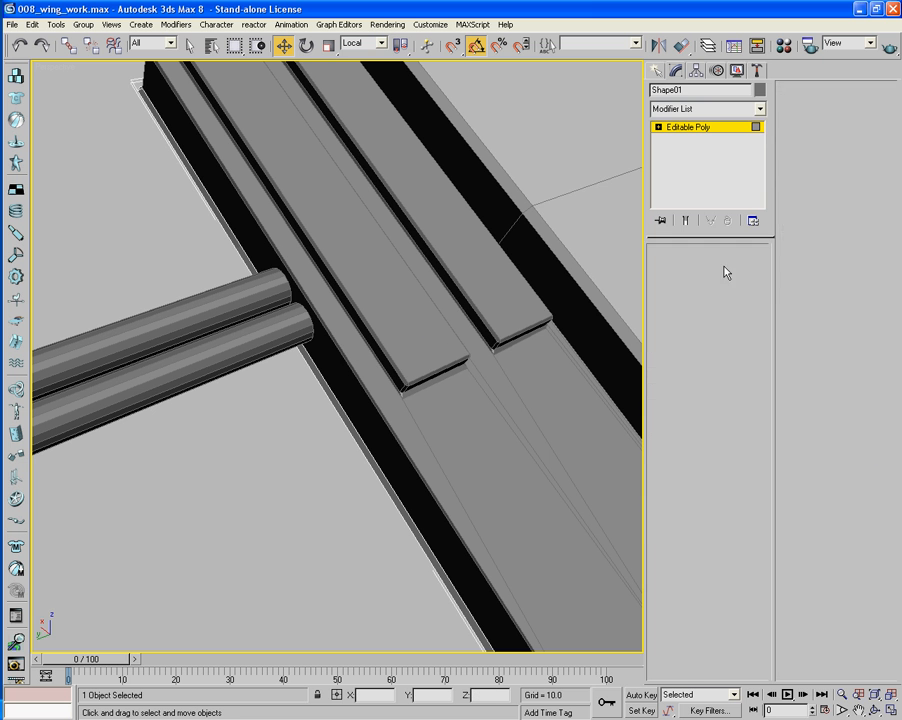
Attach the border trim to the plate with the two raised strips
click(471, 423)
alt+middle_drag(471, 423, 495, 377)
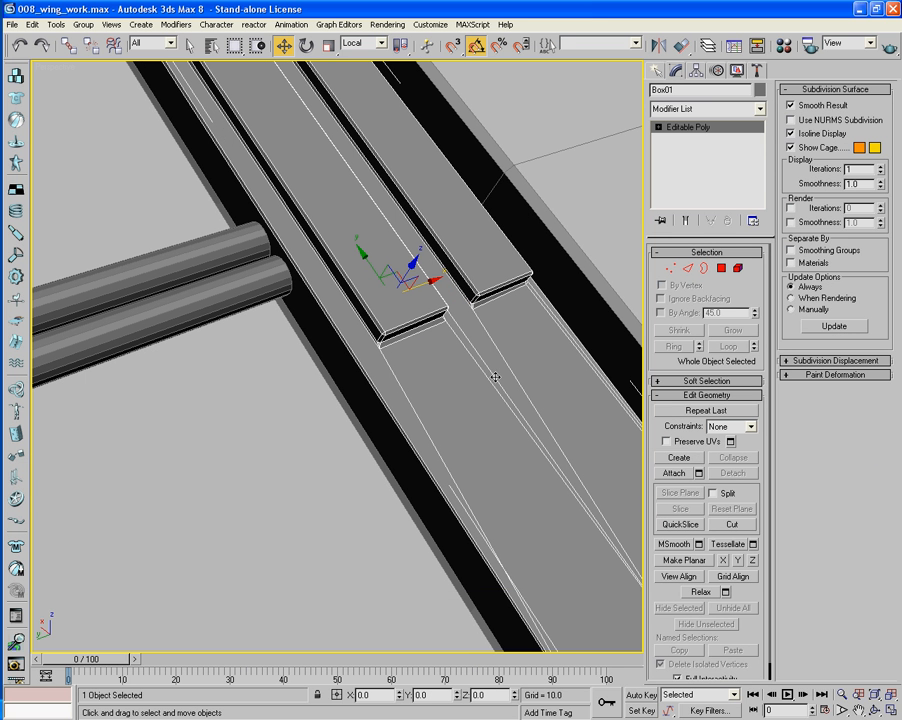
click(674, 473)
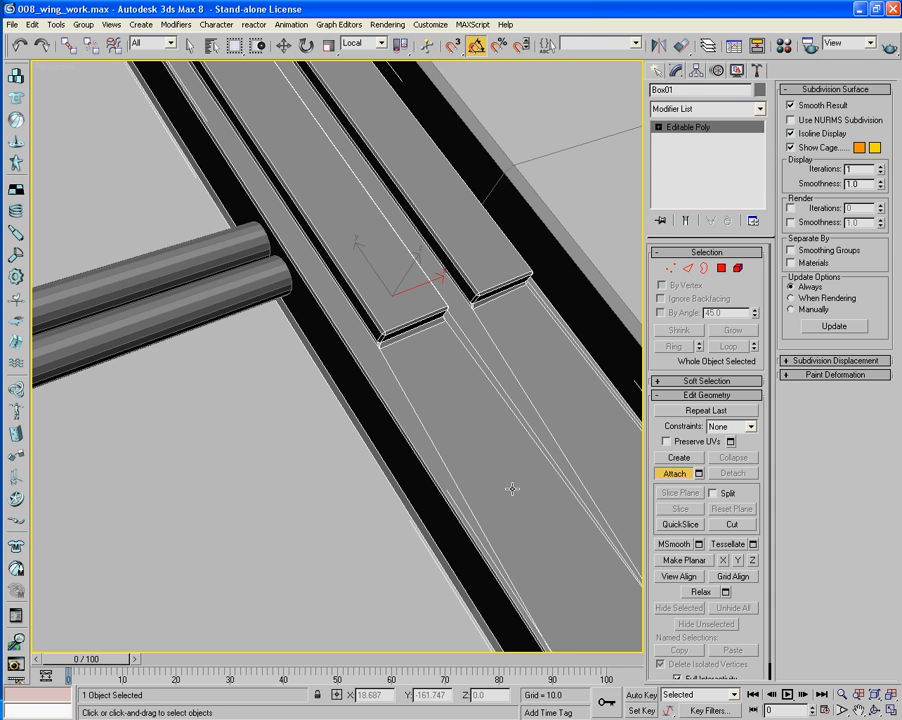
click(675, 476)
Attach the plate with its trim to the Wing_L object
click(635, 518)
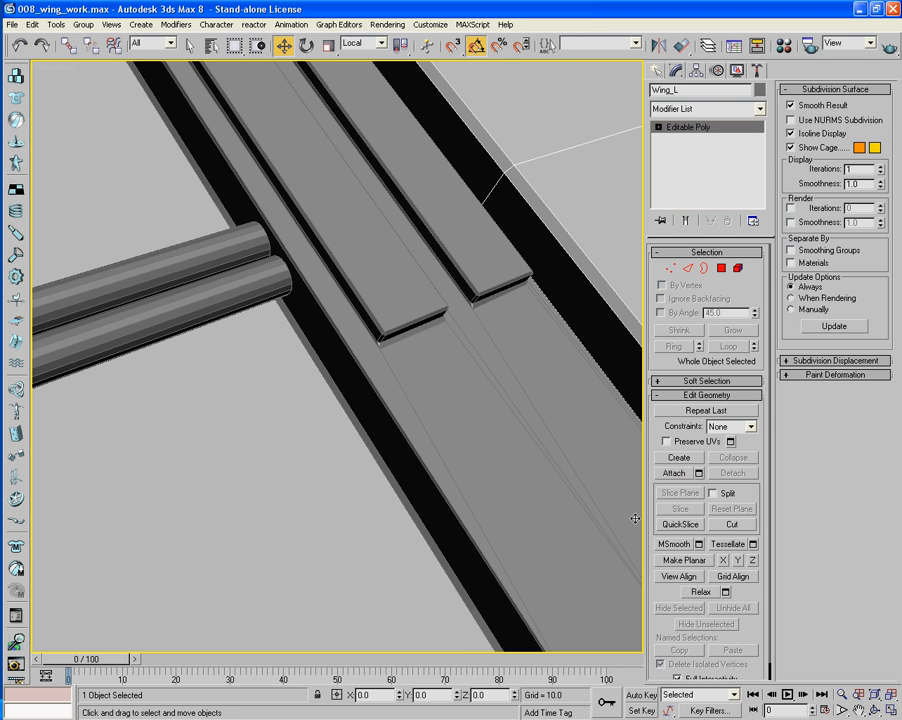
click(677, 474)
click(541, 478)
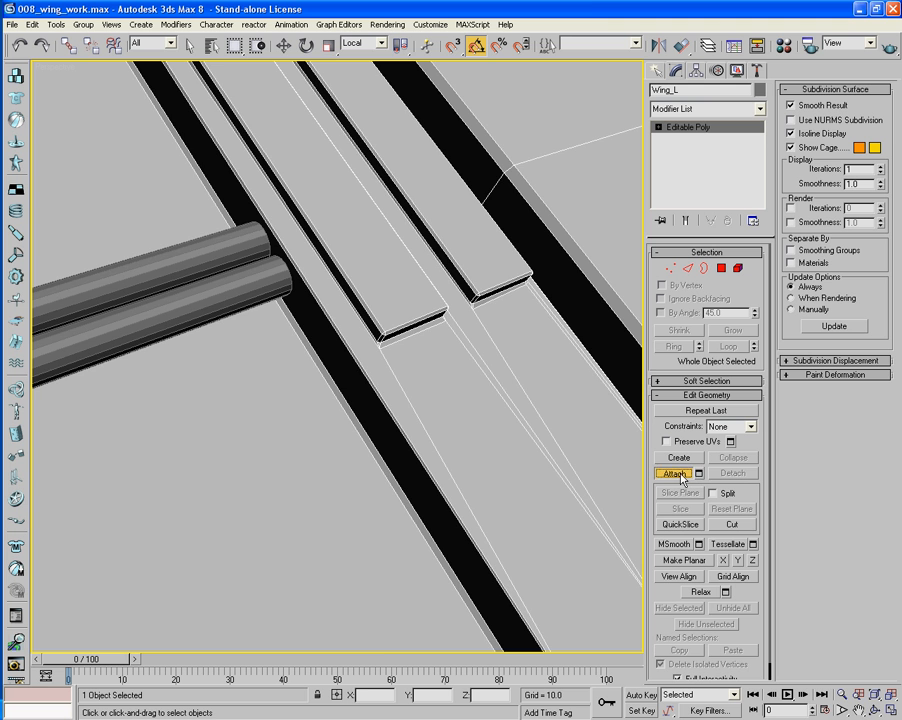
click(680, 476)
Select the open border at the disc end of the Cylinder03 rod and create a linear shape from it
scroll(549, 480, down, 5)
alt+middle_drag(549, 480, 437, 484)
scroll(515, 433, up, 4)
scroll(567, 436, down, 3)
alt+middle_drag(567, 436, 452, 420)
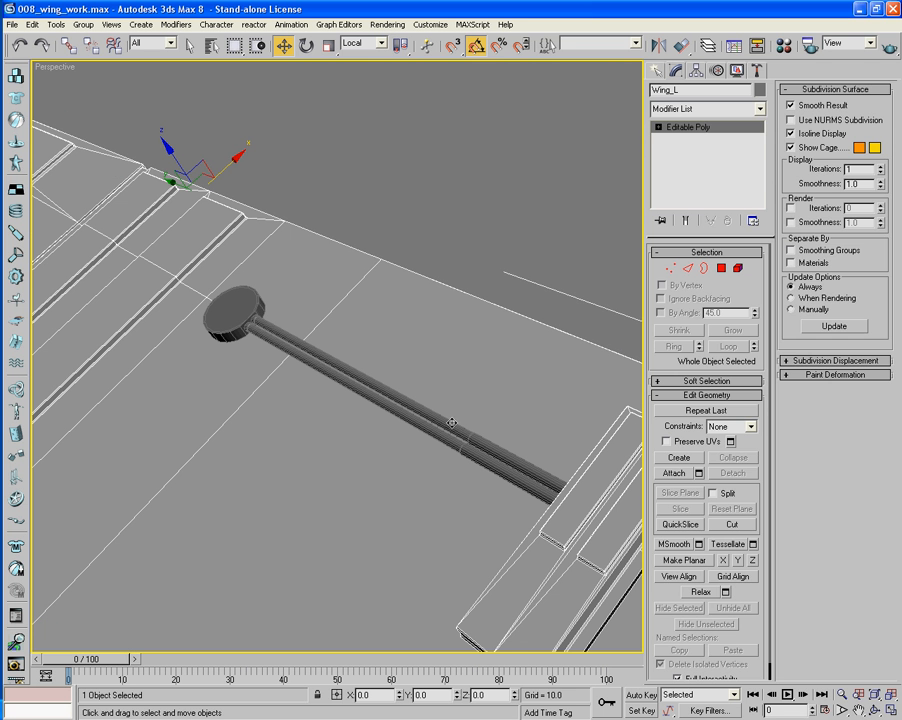
click(452, 423)
scroll(440, 410, up, 10)
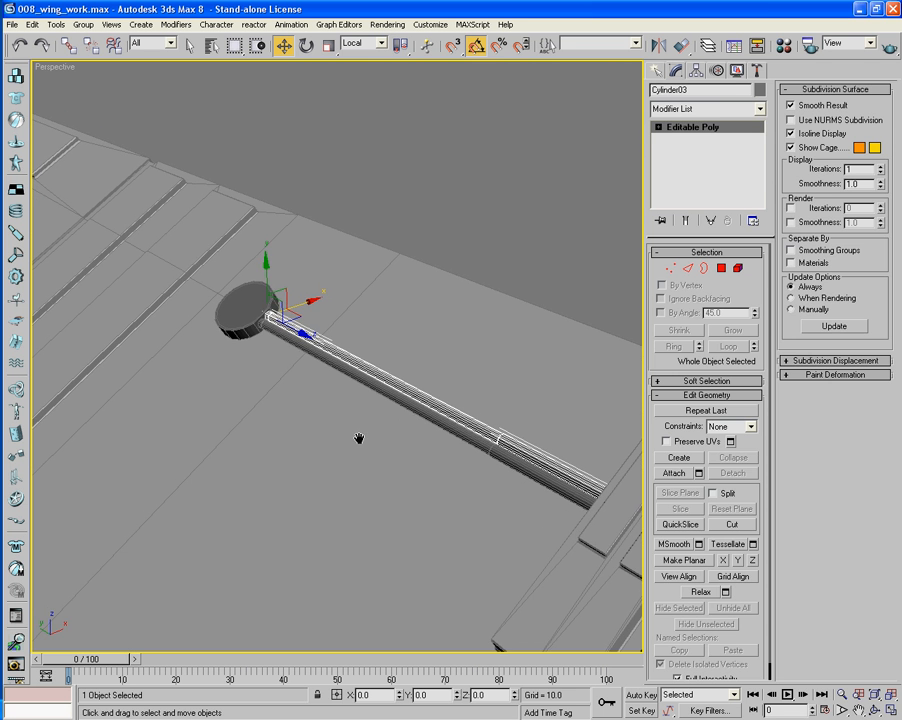
scroll(519, 453, up, 3)
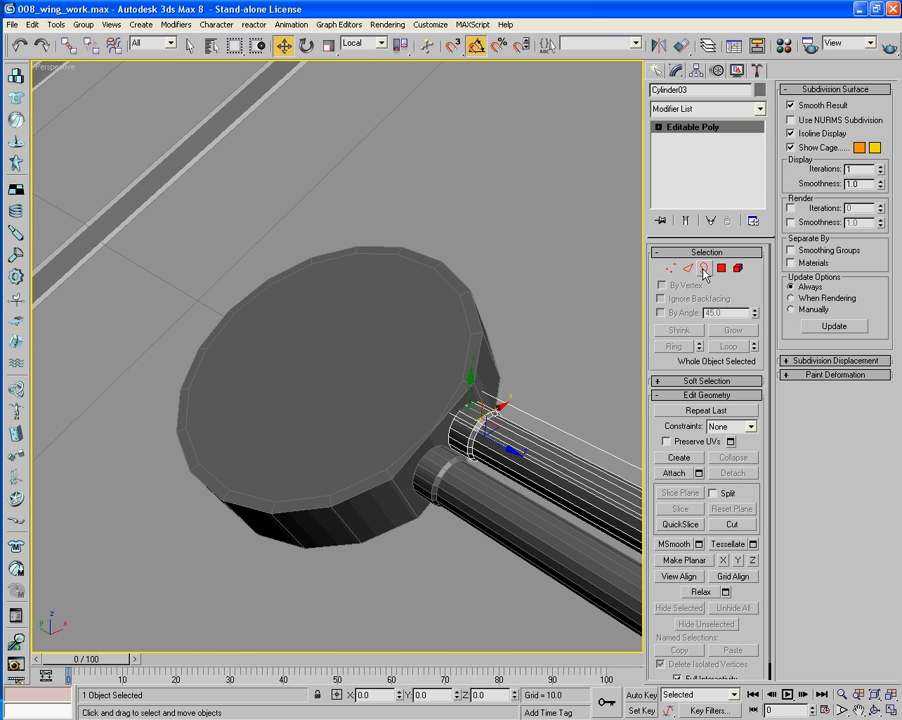
key(3)
click(449, 424)
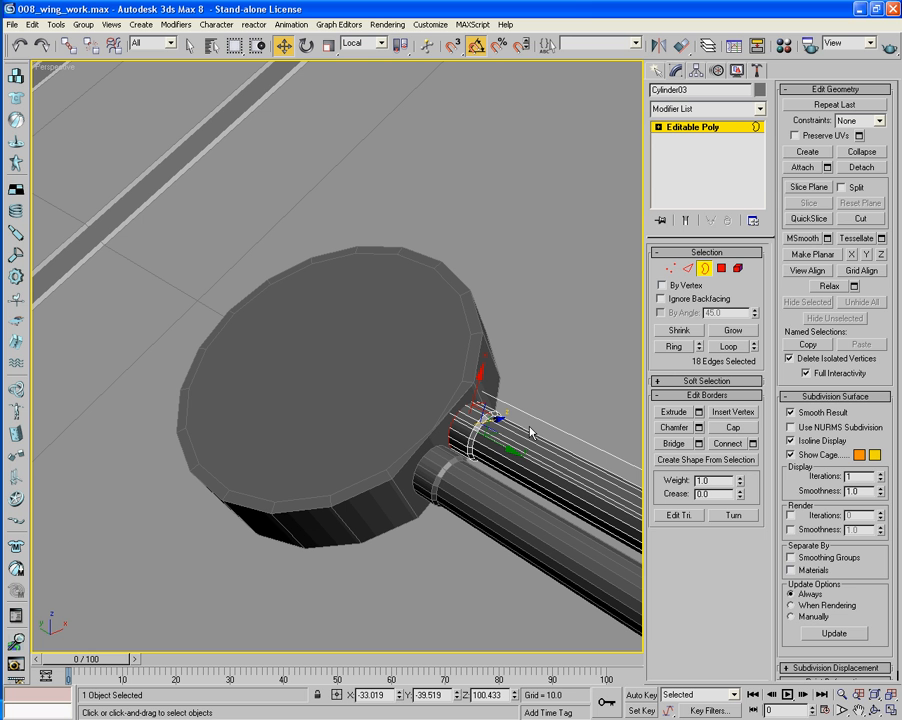
click(740, 461)
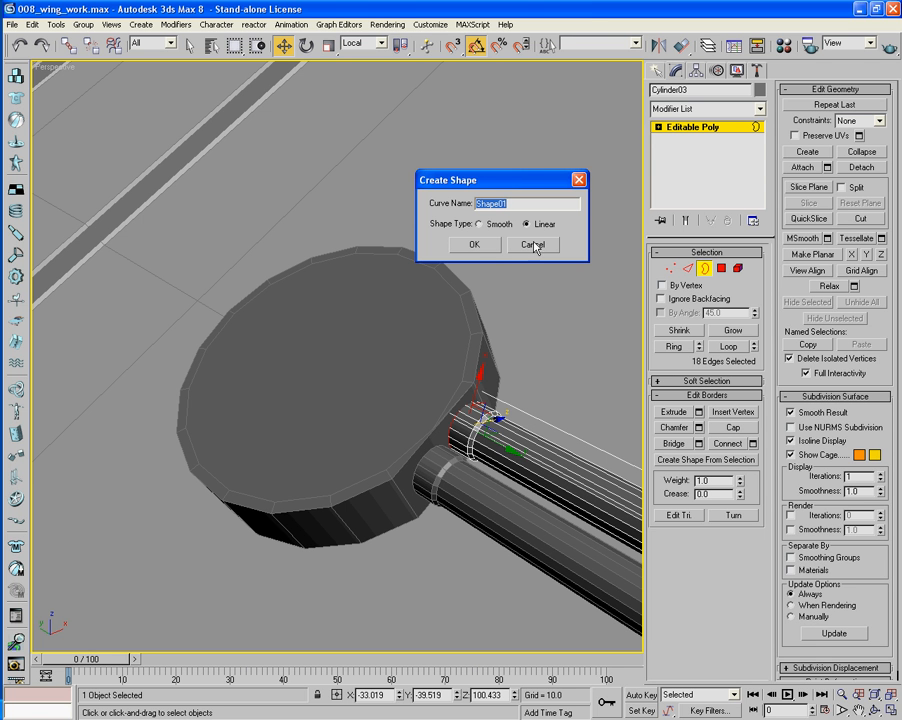
click(484, 246)
Select the rod's new border shape, Shape01, by name and set its radial thickness to 0.07
alt+middle_drag(496, 358, 456, 358)
key(z)
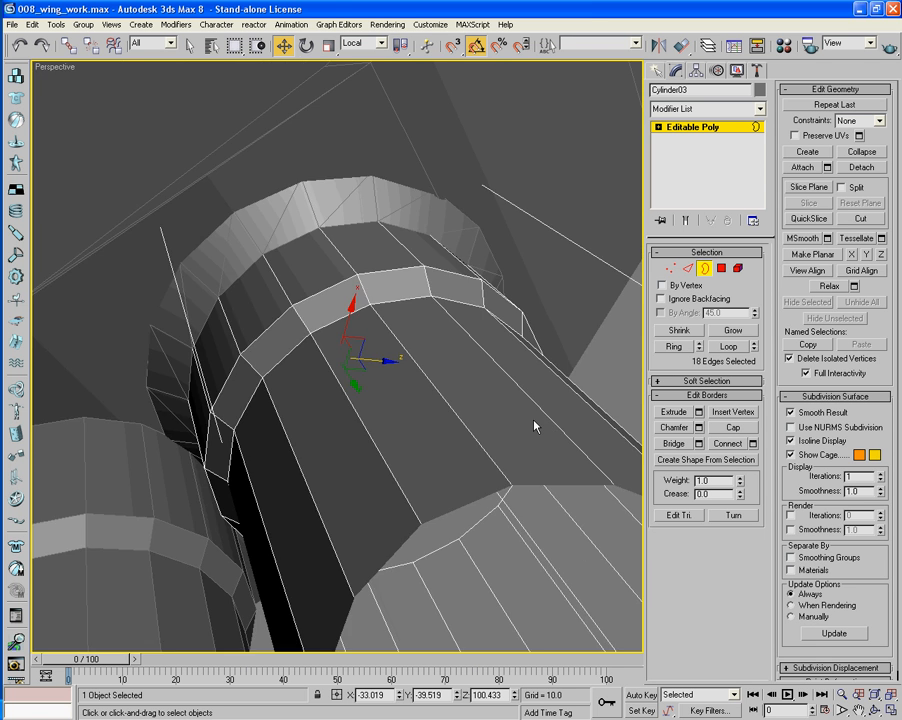
alt+middle_drag(534, 427, 470, 410)
scroll(486, 417, down, 4)
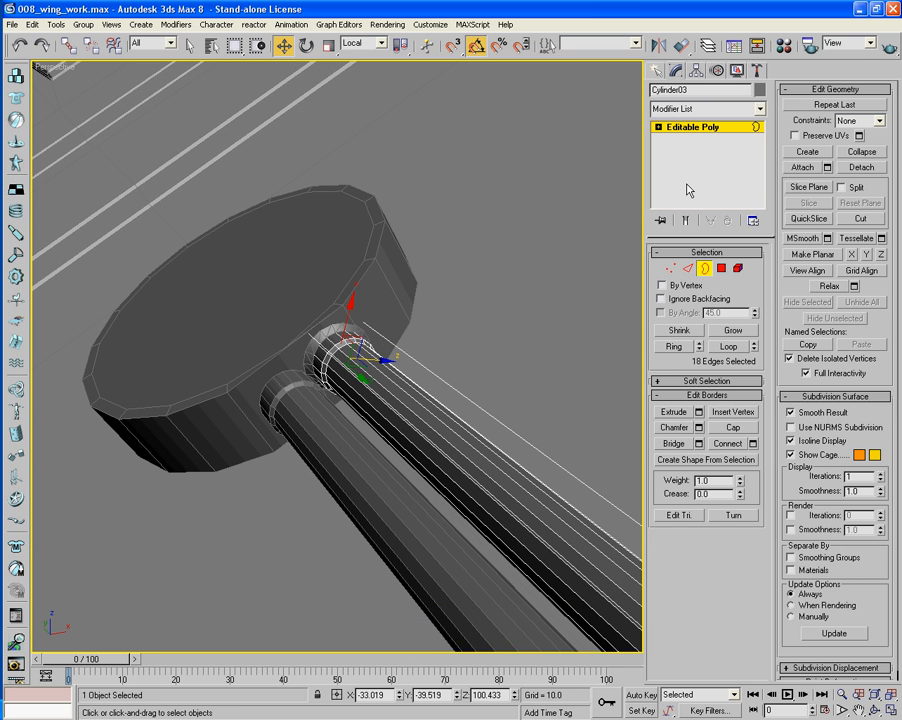
click(704, 268)
key(h)
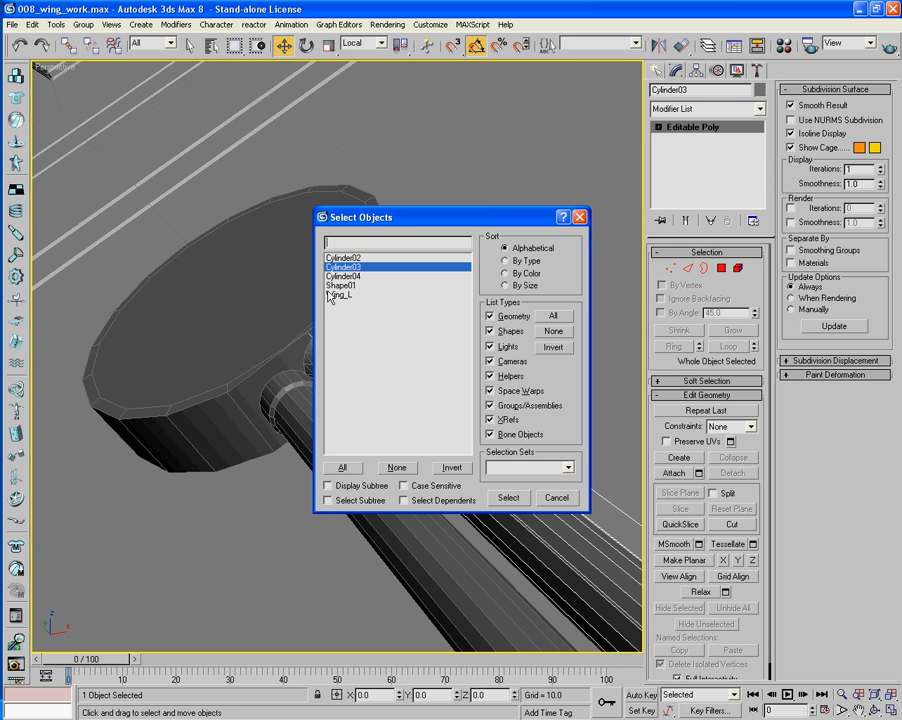
double_click(341, 285)
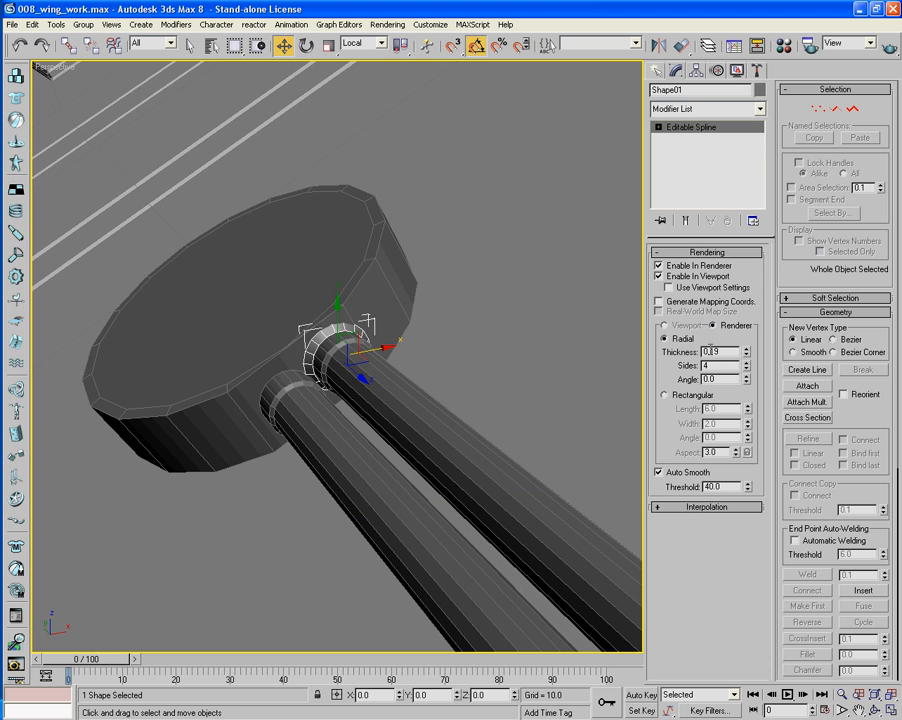
drag(745, 358, 748, 360)
key(z)
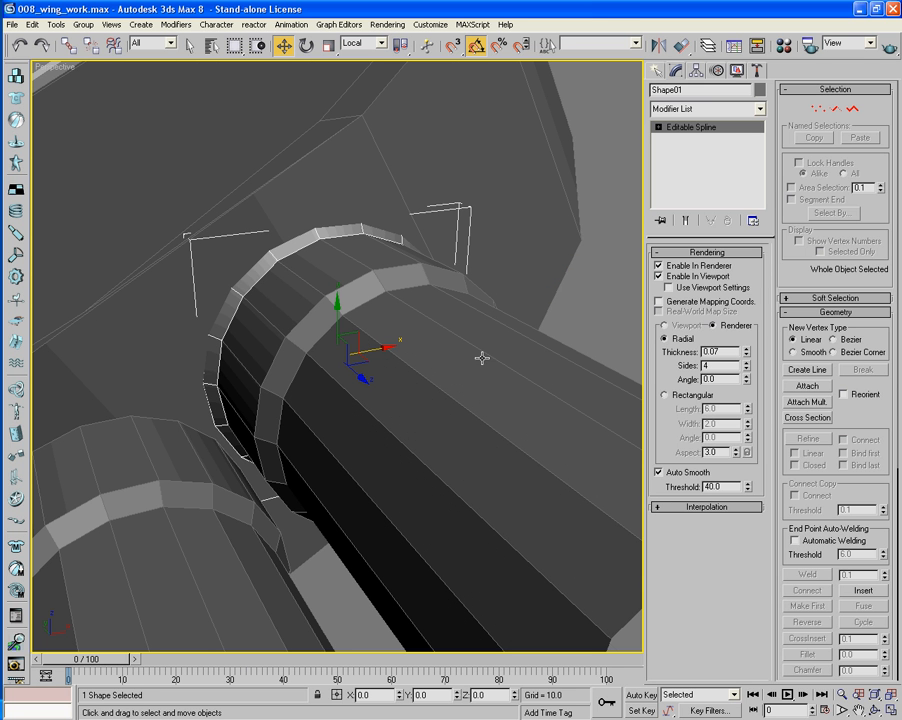
Convert the ring shape at the rod's disc end to an editable poly
right_click(228, 318)
mouse_move(262, 428)
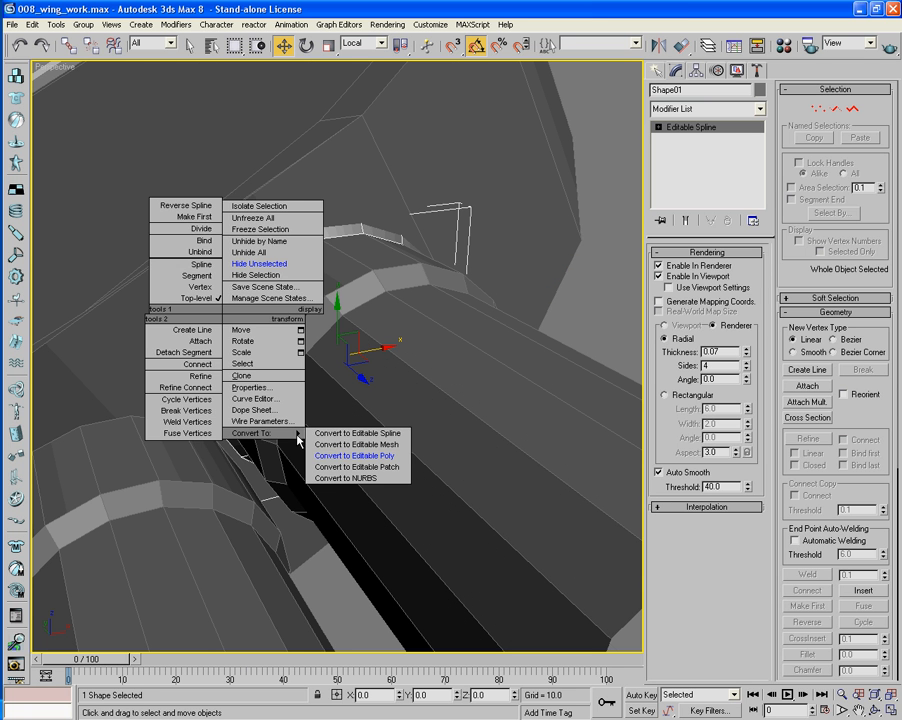
click(350, 452)
Delete every polygon of the ring around the rod except the 18 outward-facing ones
alt+middle_drag(286, 402, 315, 421)
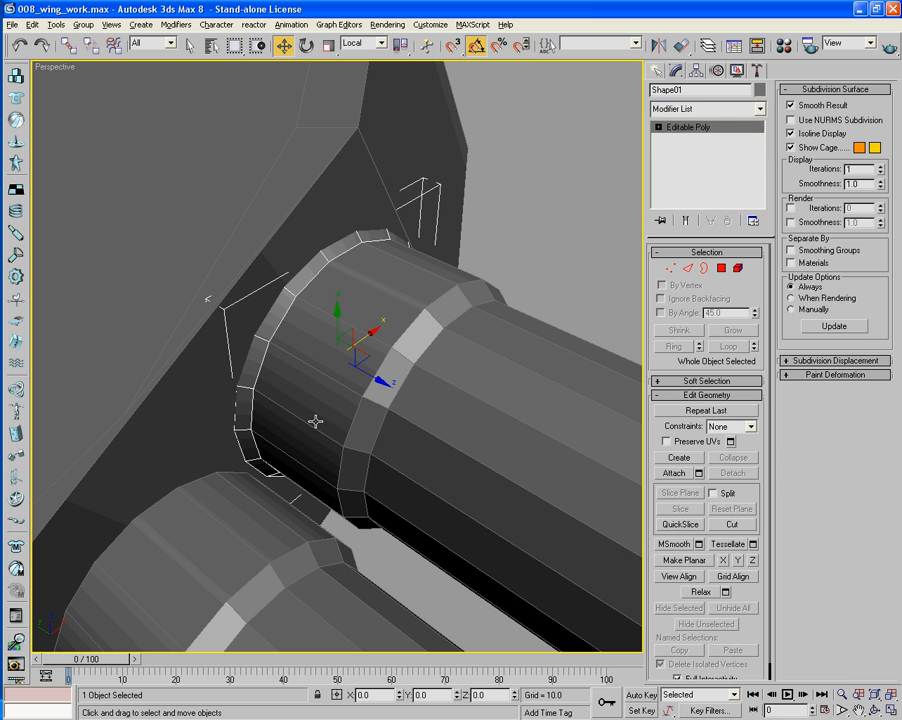
click(721, 268)
click(241, 441)
ctrl+click(245, 405)
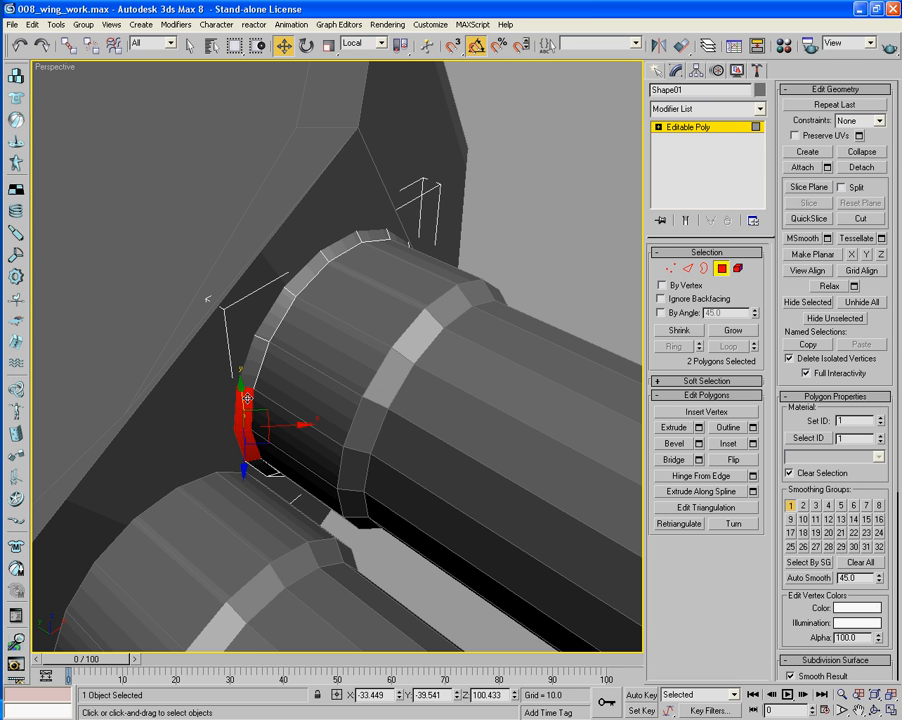
ctrl+click(253, 364)
ctrl+click(273, 318)
ctrl+click(305, 274)
alt+middle_drag(318, 284, 293, 281)
ctrl+click(345, 258)
ctrl+click(373, 274)
mouse_move(402, 297)
alt+middle_down()
mouse_move(415, 318)
mouse_move(411, 309)
alt+middle_up()
ctrl+click(413, 300)
ctrl+click(438, 350)
ctrl+click(443, 396)
alt+middle_drag(442, 396, 458, 347)
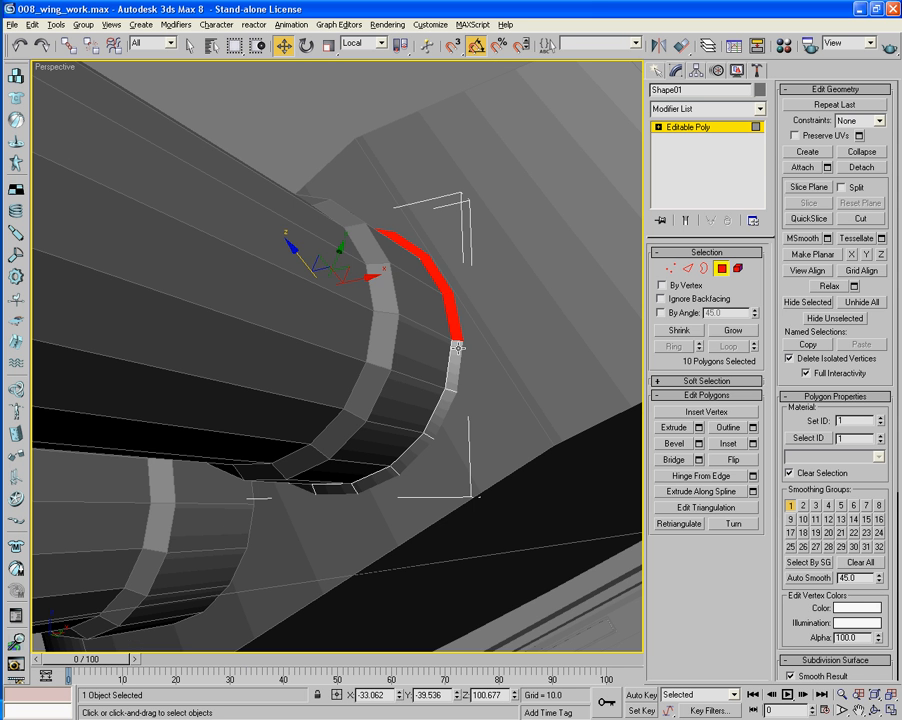
ctrl+click(447, 388)
ctrl+click(442, 408)
alt+middle_drag(442, 408, 458, 411)
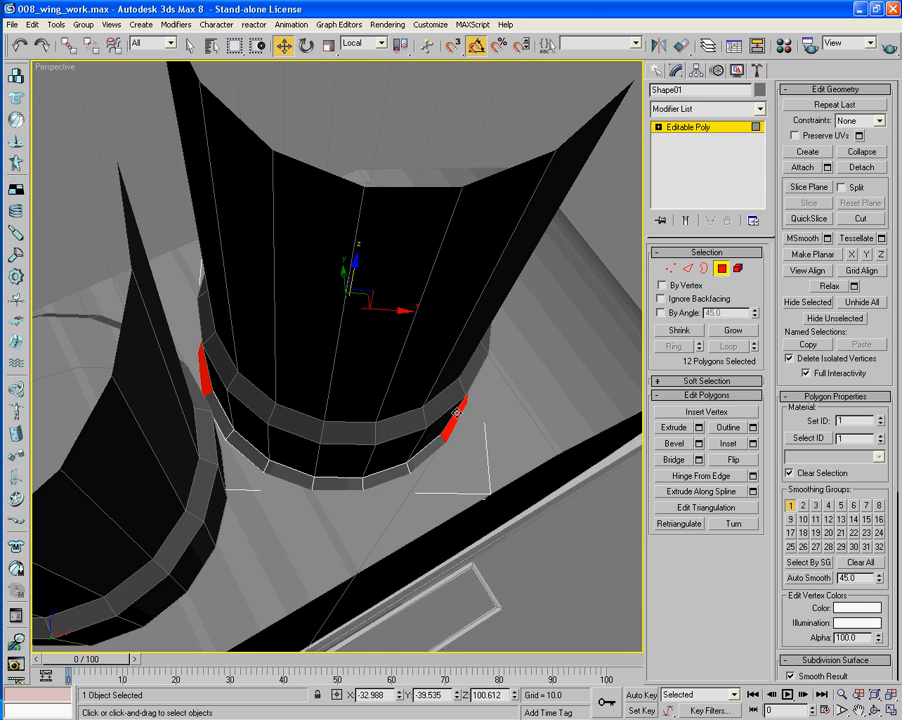
ctrl+click(421, 466)
ctrl+click(378, 478)
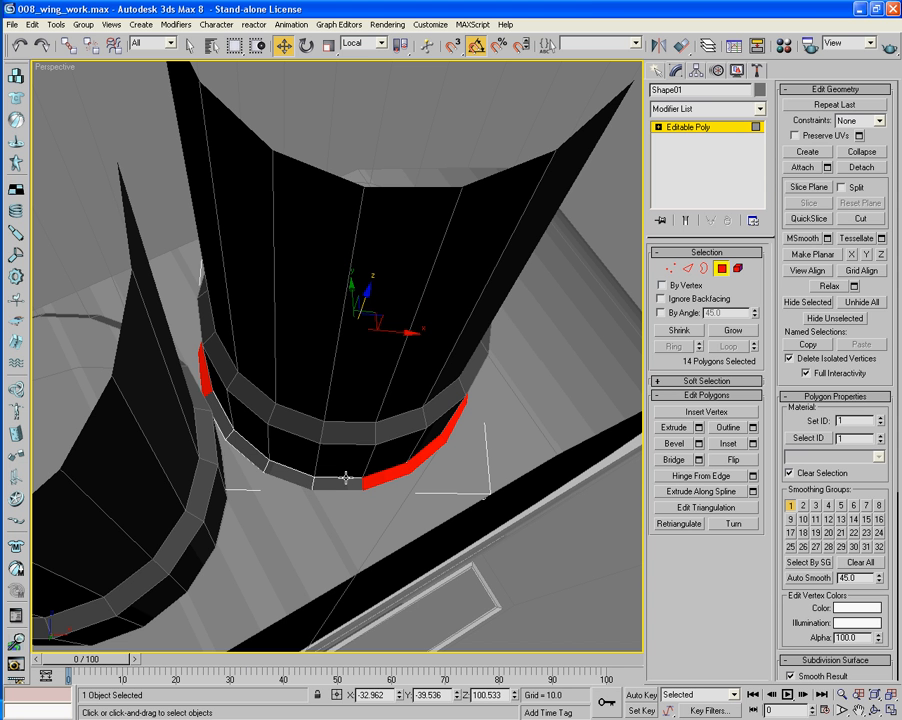
ctrl+click(340, 481)
ctrl+click(284, 476)
ctrl+click(255, 459)
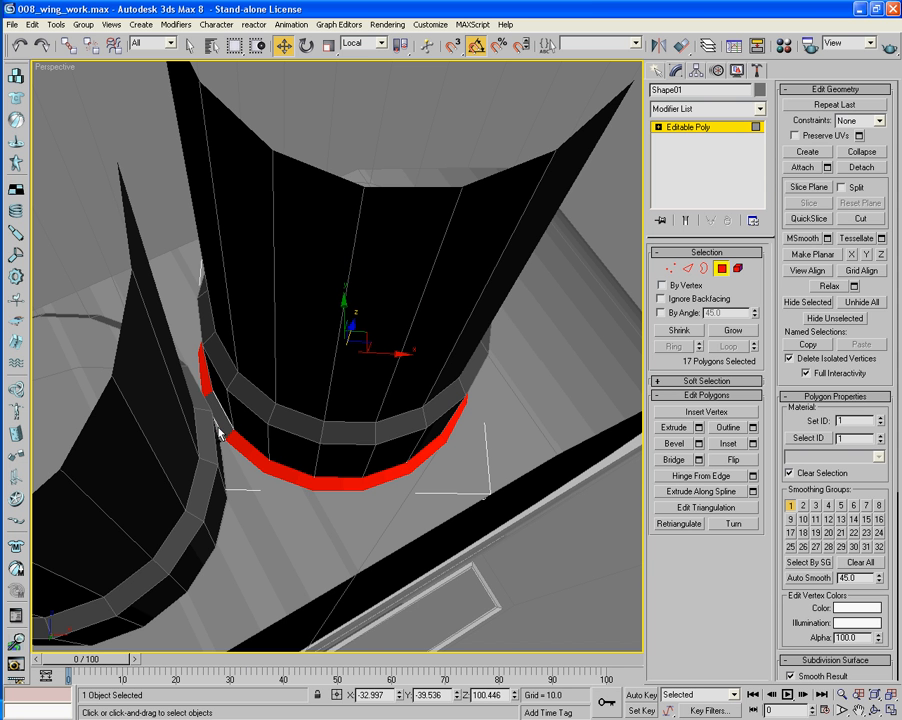
ctrl+click(222, 425)
alt+middle_drag(222, 425, 251, 446)
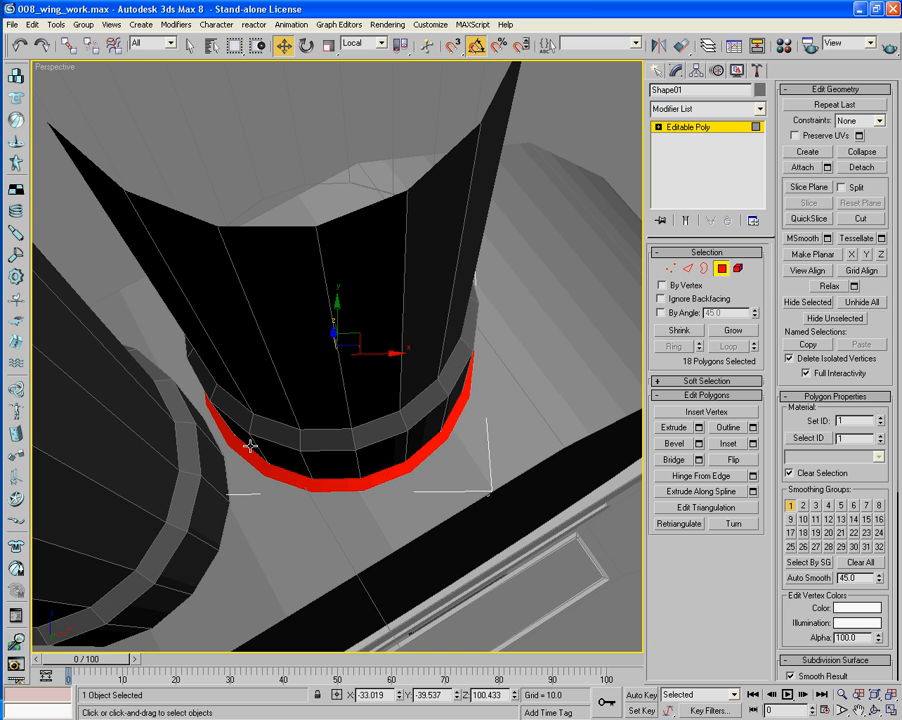
key(ctrl+i)
key(Delete)
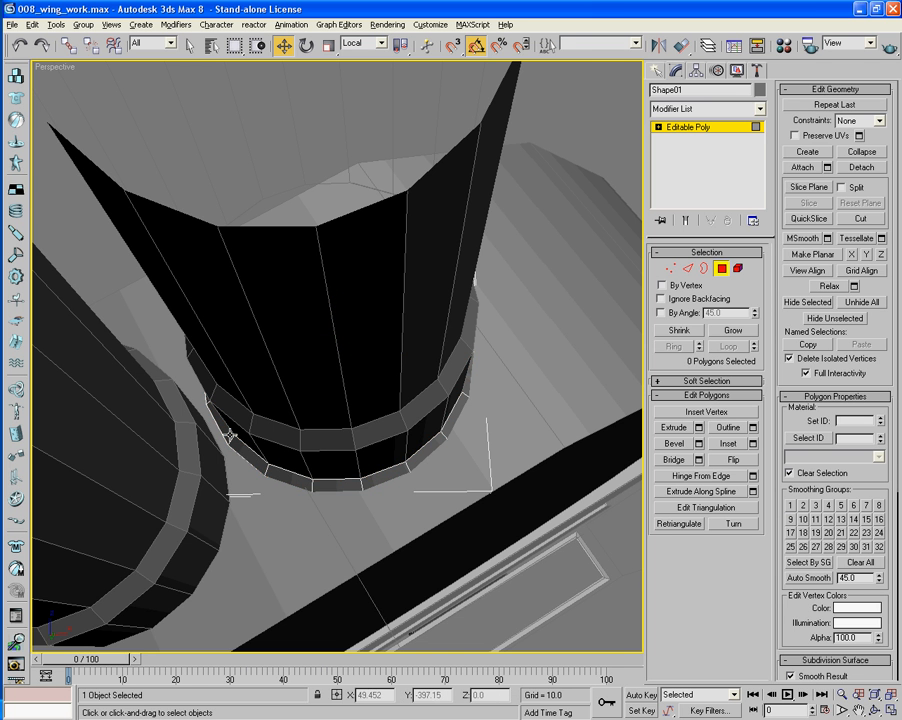
alt+middle_drag(229, 435, 309, 497)
scroll(274, 491, down, 3)
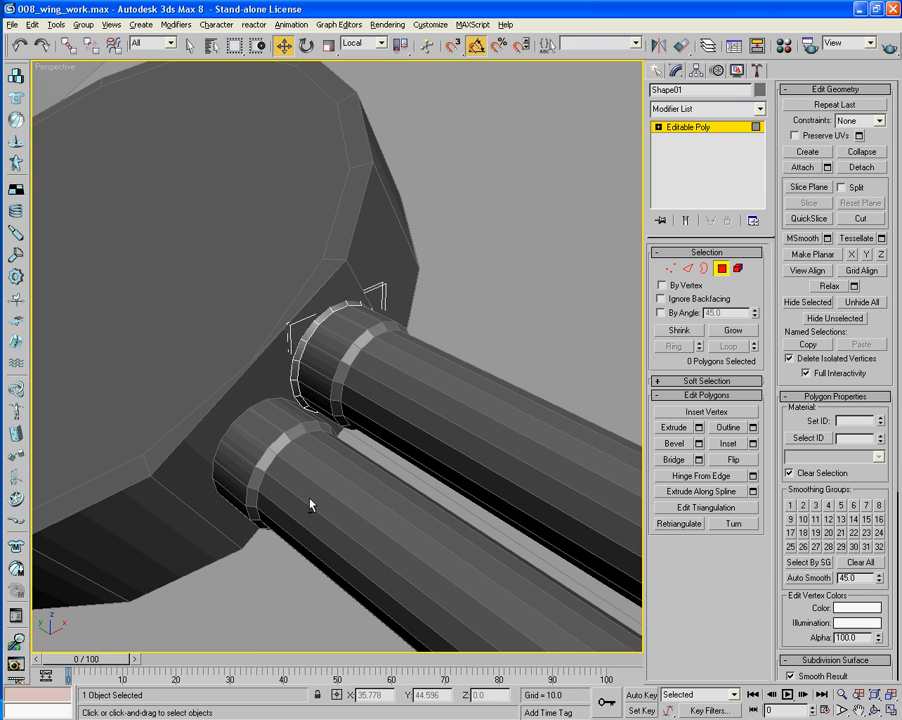
click(722, 268)
Attach the trimmed ring to the Cylinder03 rod at its disc end
click(480, 386)
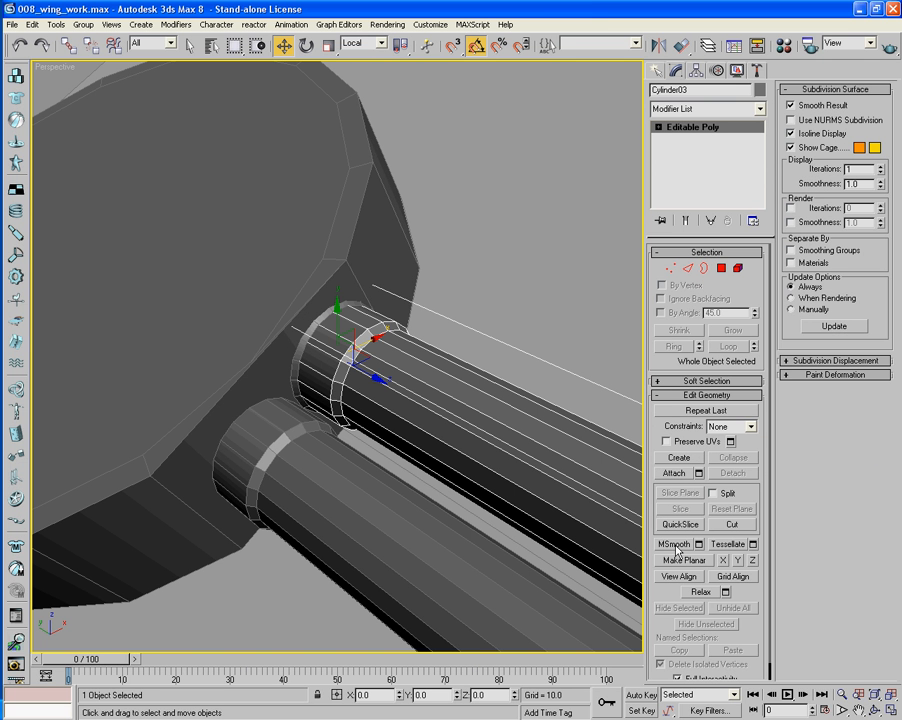
click(674, 473)
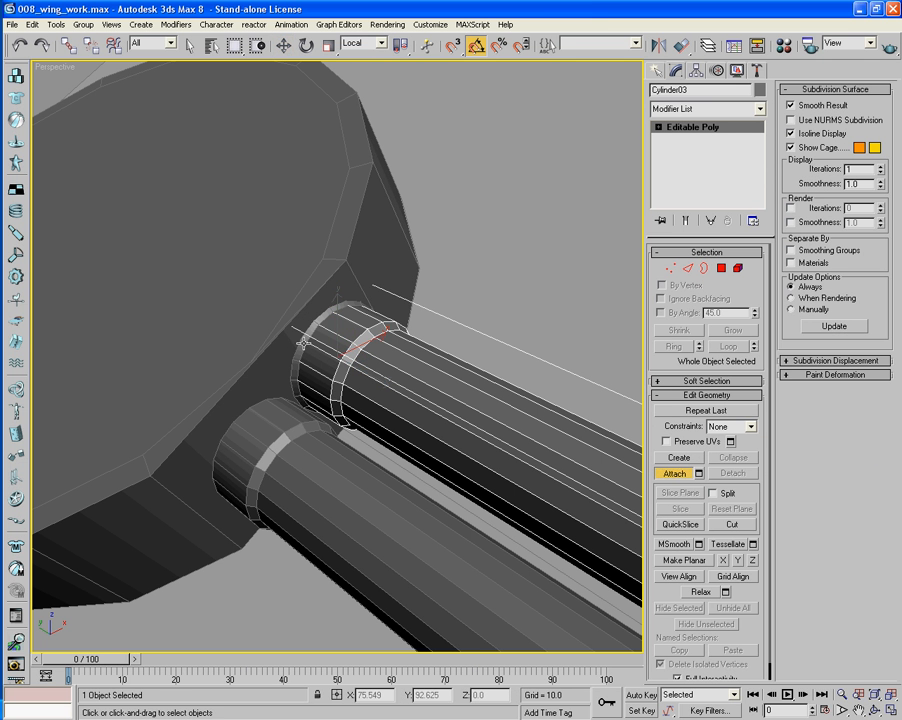
scroll(320, 470, down, 8)
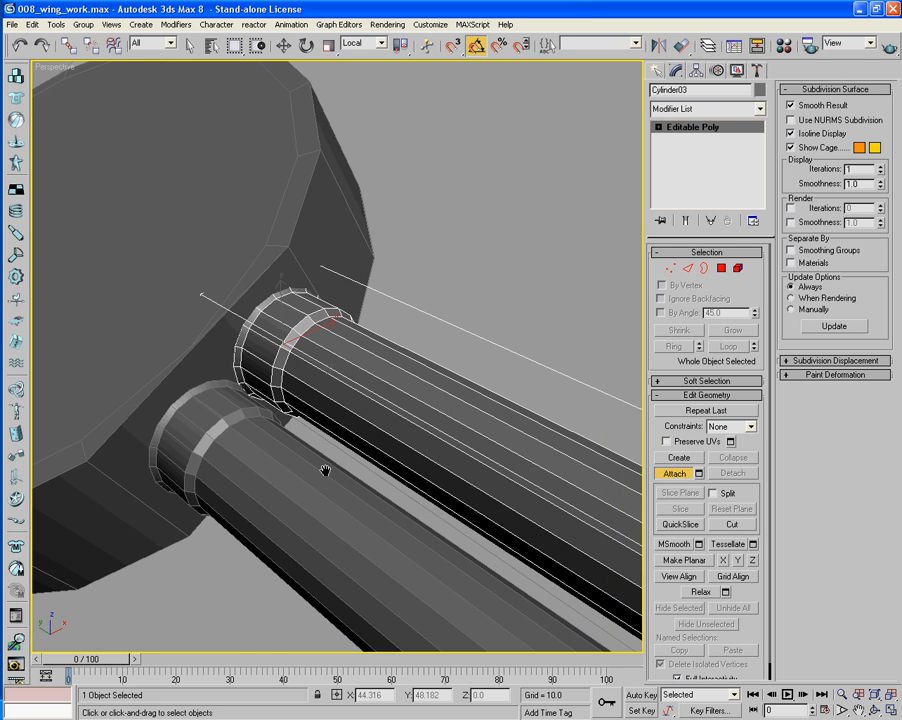
Select the open border at the Cylinder03 rod's plate end and create a shape from it
middle_drag(318, 470, 900, 560)
middle_drag(348, 538, 652, 505)
middle_drag(374, 552, 500, 640)
scroll(347, 569, up, 8)
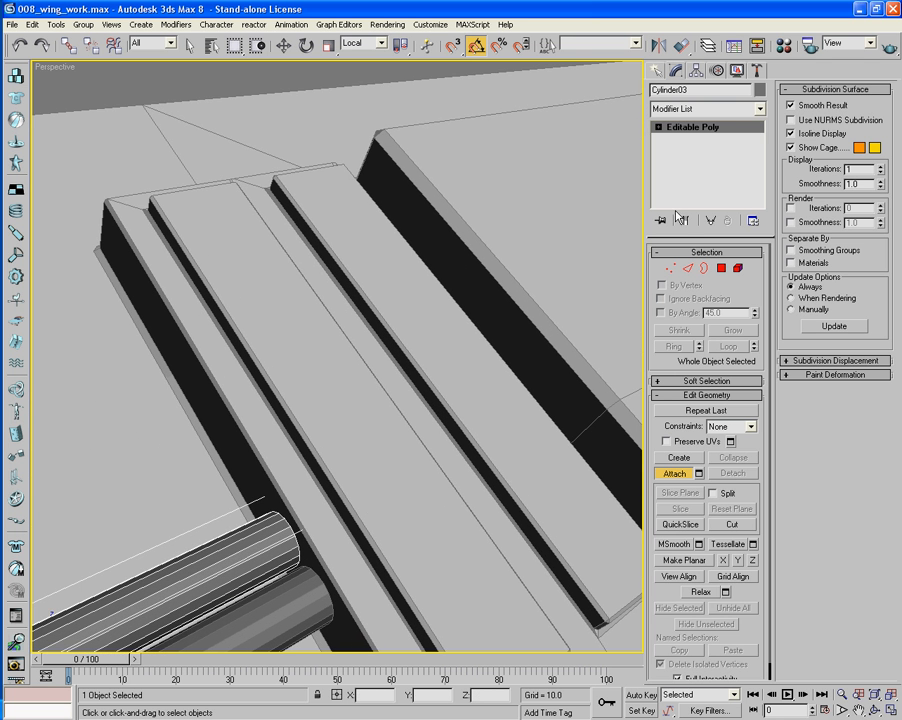
click(703, 270)
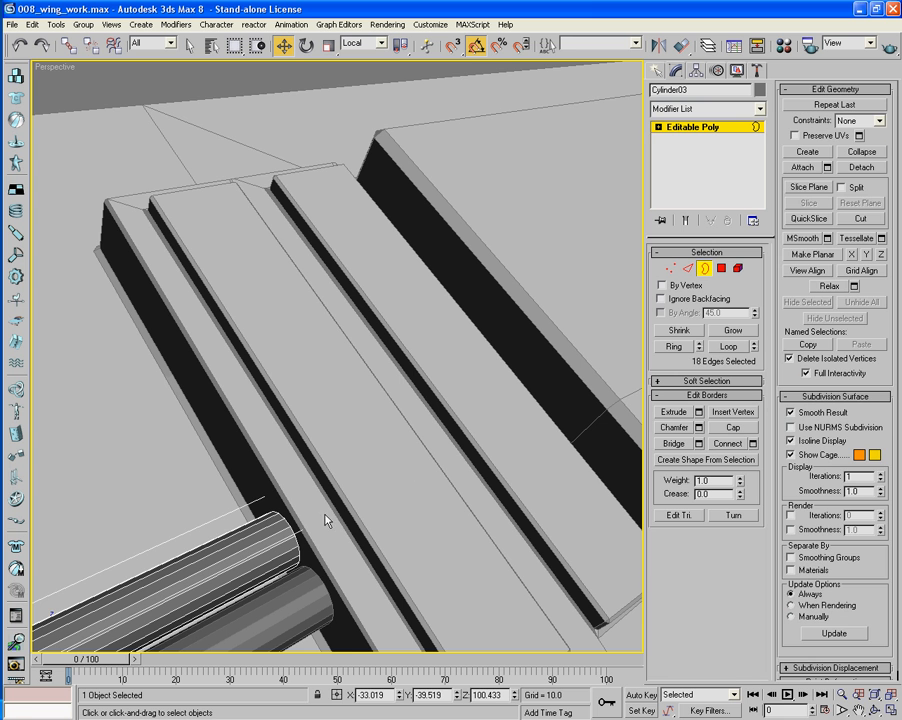
click(290, 521)
key(z)
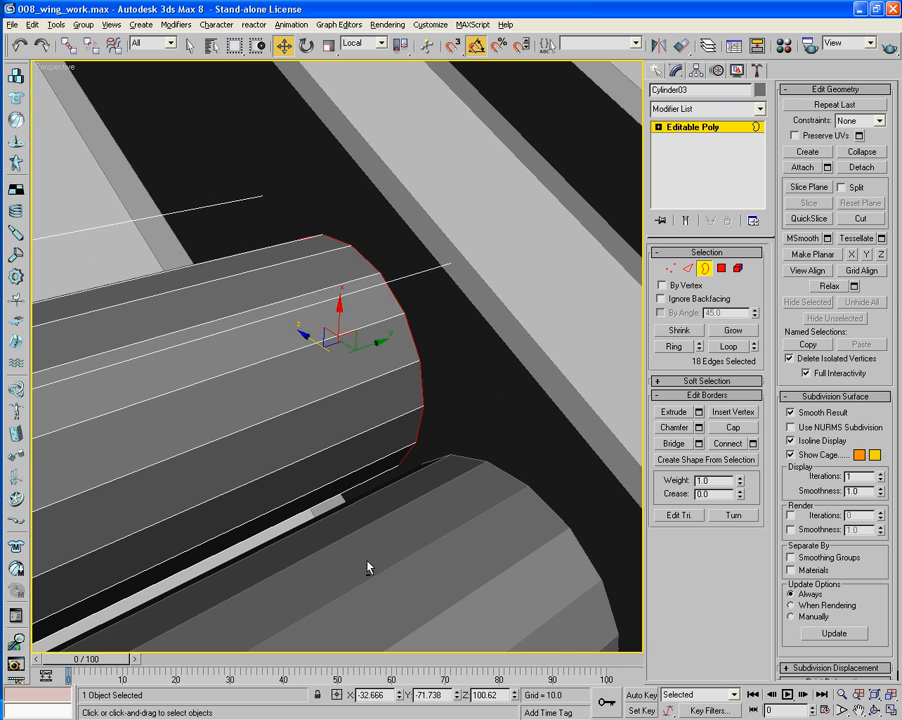
alt+middle_drag(367, 561, 369, 555)
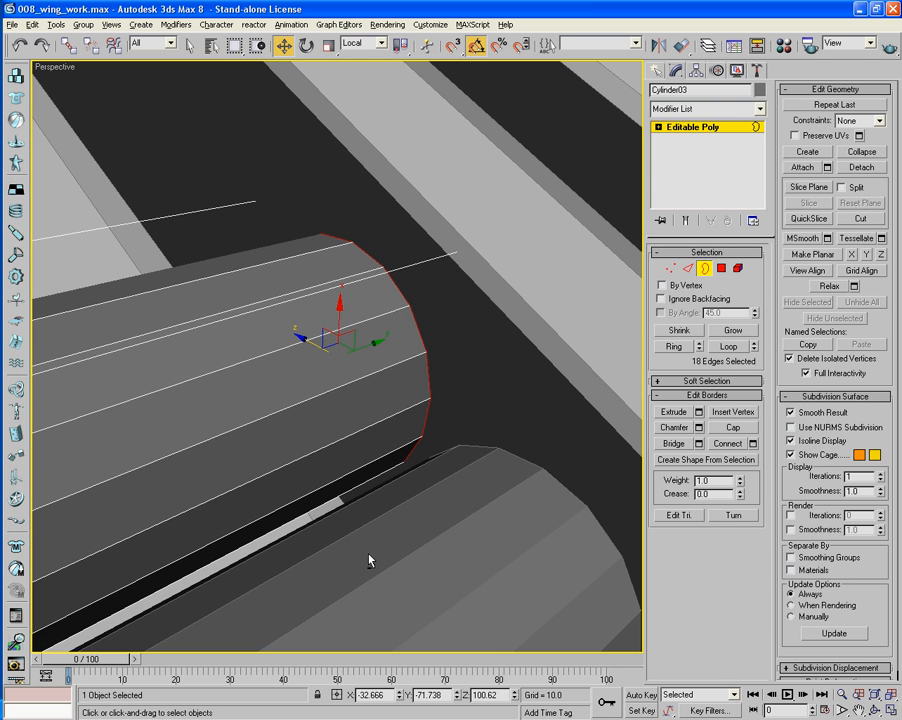
click(738, 460)
click(478, 244)
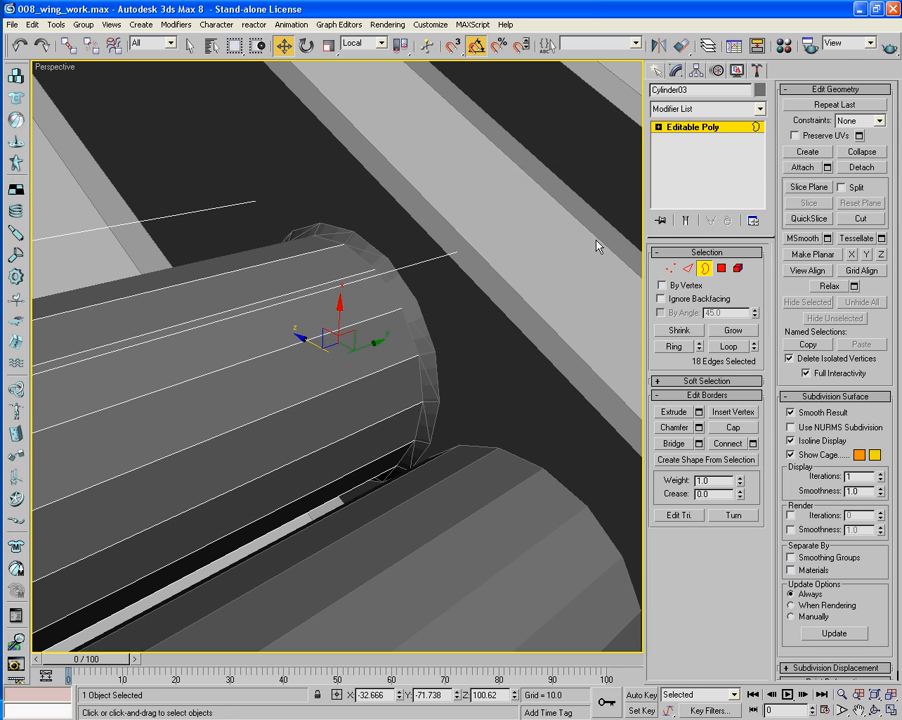
click(703, 263)
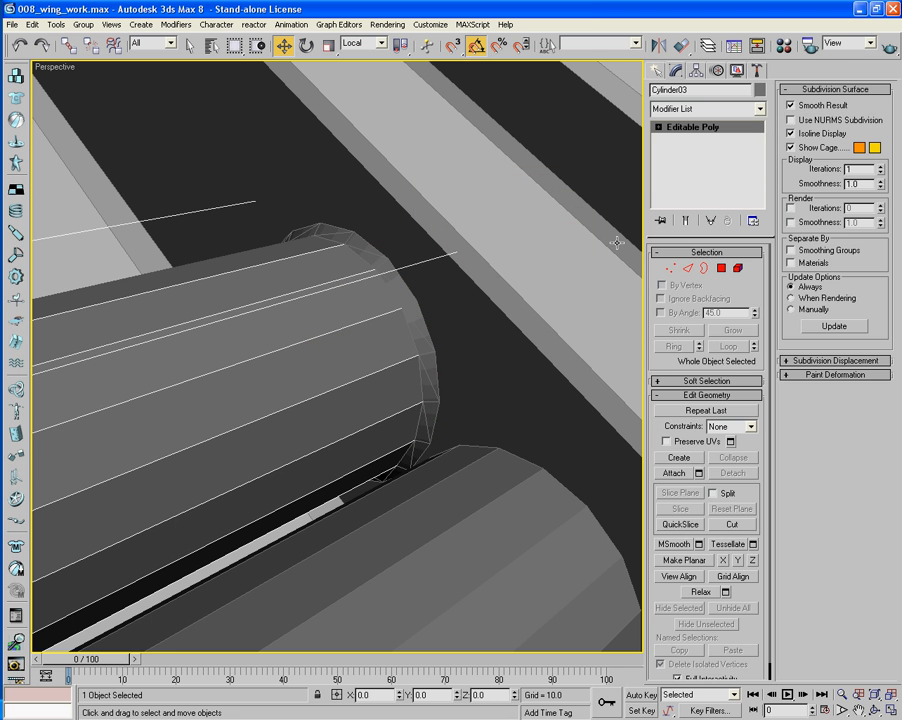
Select the new ring shape at the rod's plate end and convert it to an editable poly
click(406, 305)
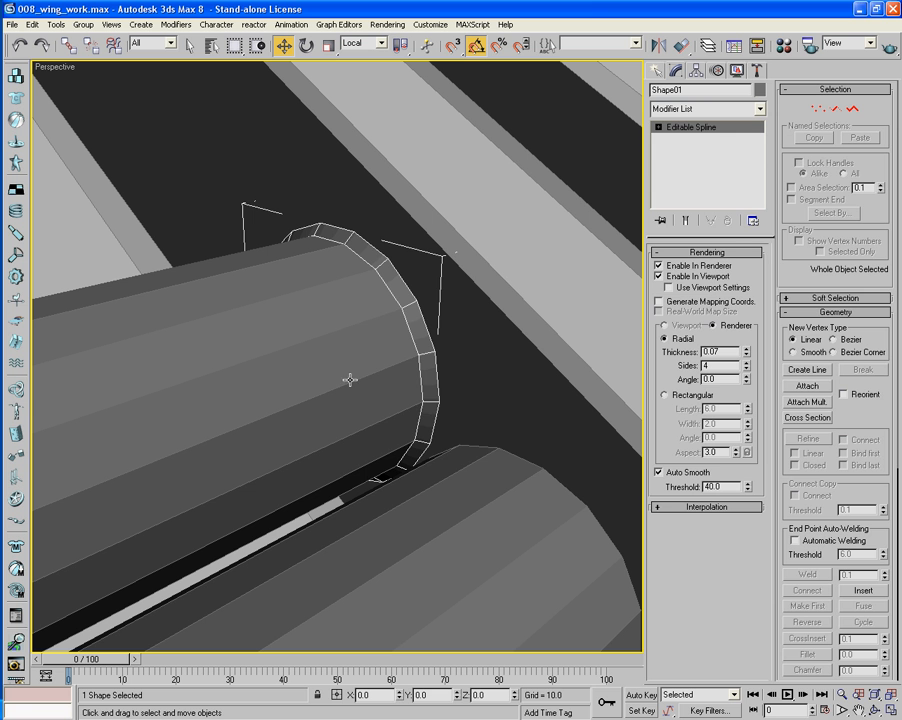
right_click(424, 353)
mouse_move(470, 473)
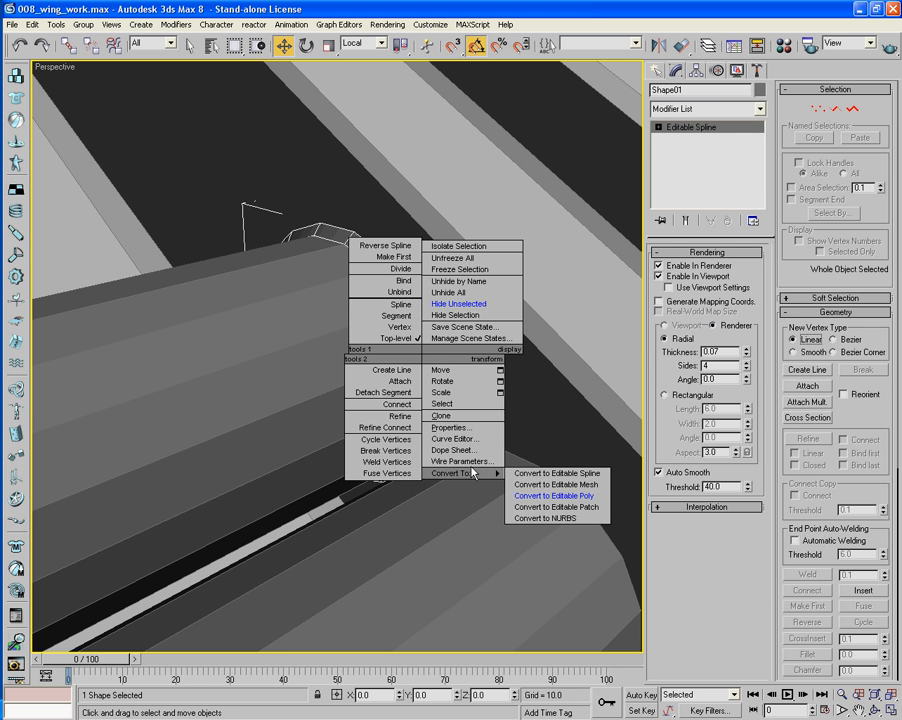
click(567, 496)
Delete every polygon of the plate-end ring except the 18 outward-facing ones around the rod
key(4)
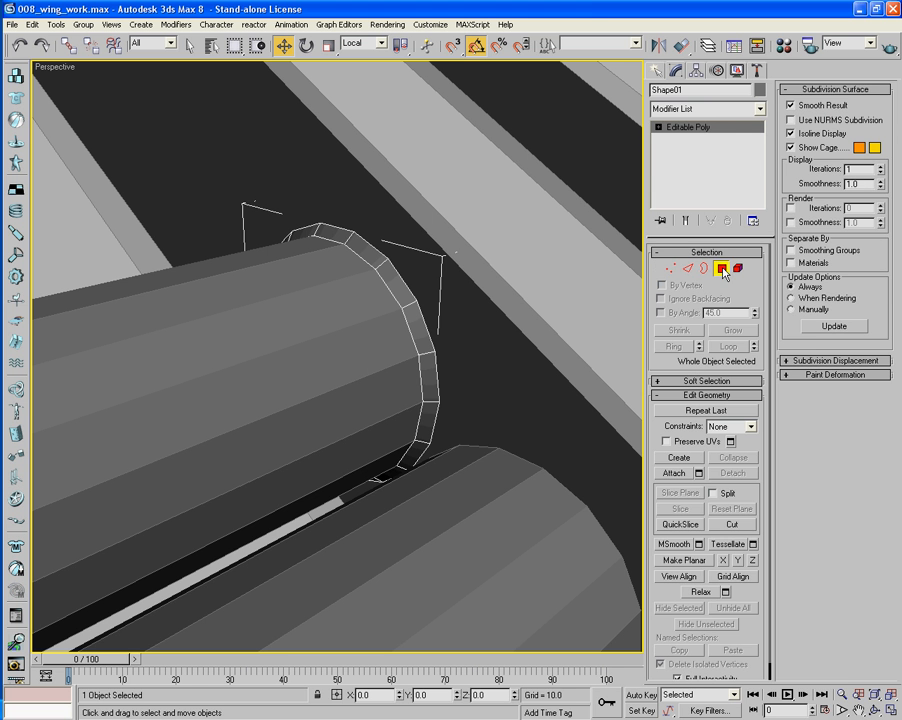
click(425, 327)
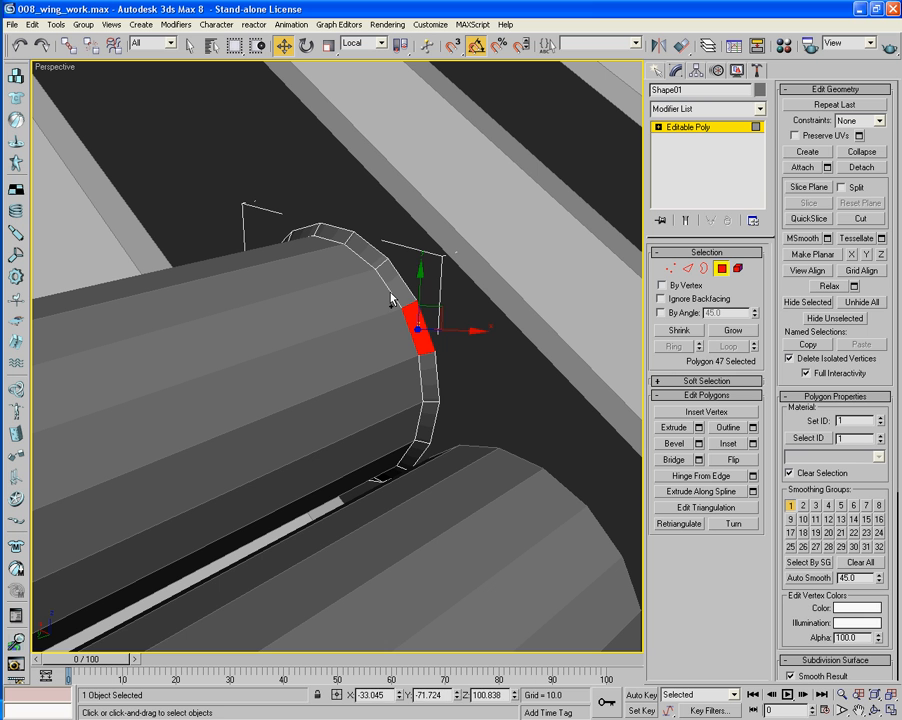
ctrl+click(400, 294)
ctrl+click(431, 350)
key(ctrl+z)
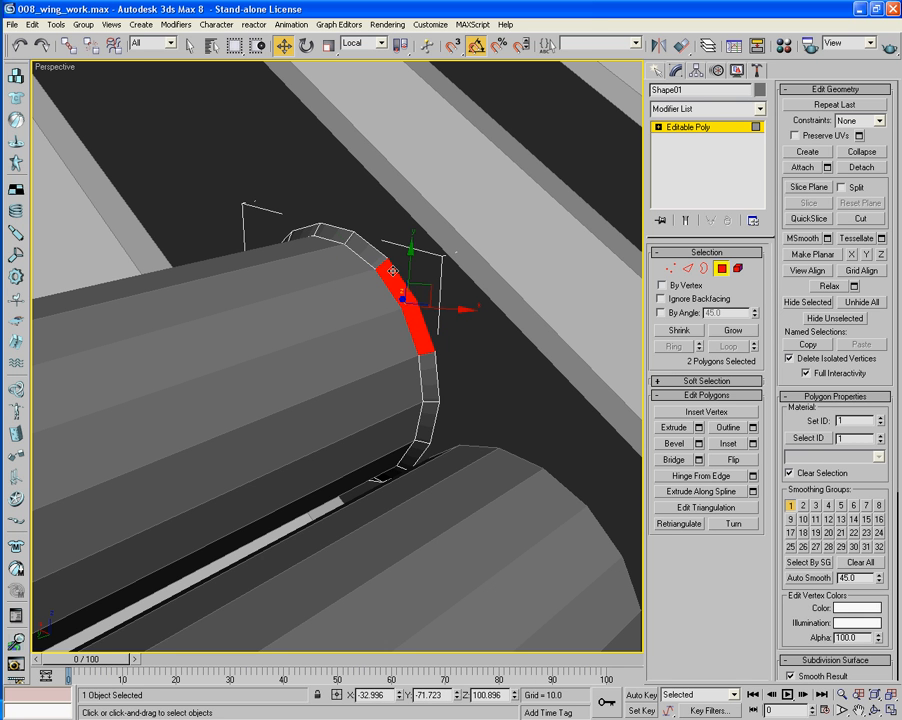
ctrl+click(377, 258)
ctrl+click(430, 394)
ctrl+click(427, 421)
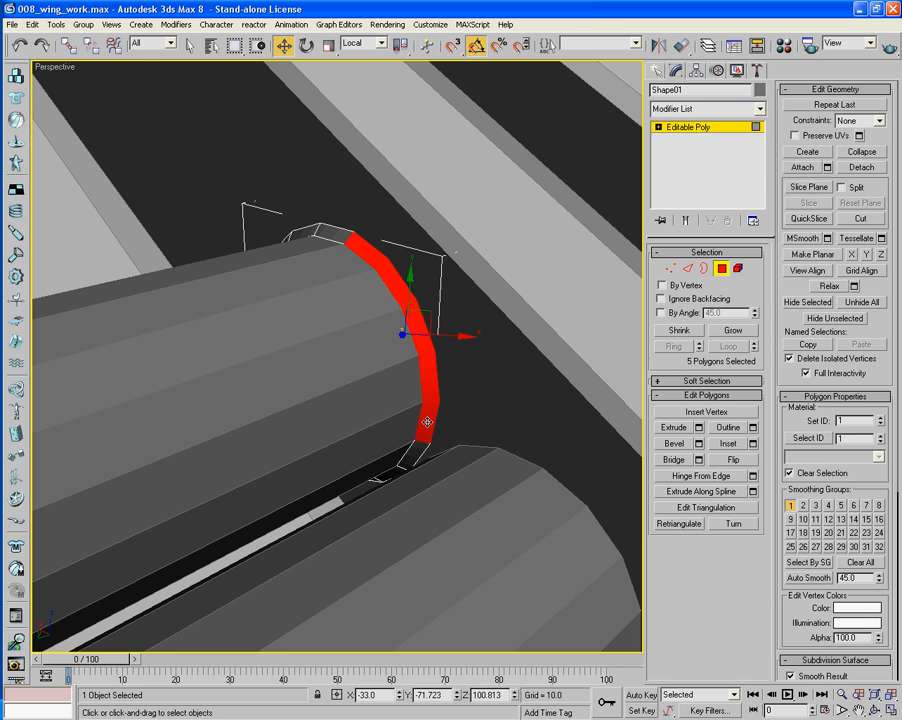
ctrl+click(413, 454)
ctrl+click(386, 474)
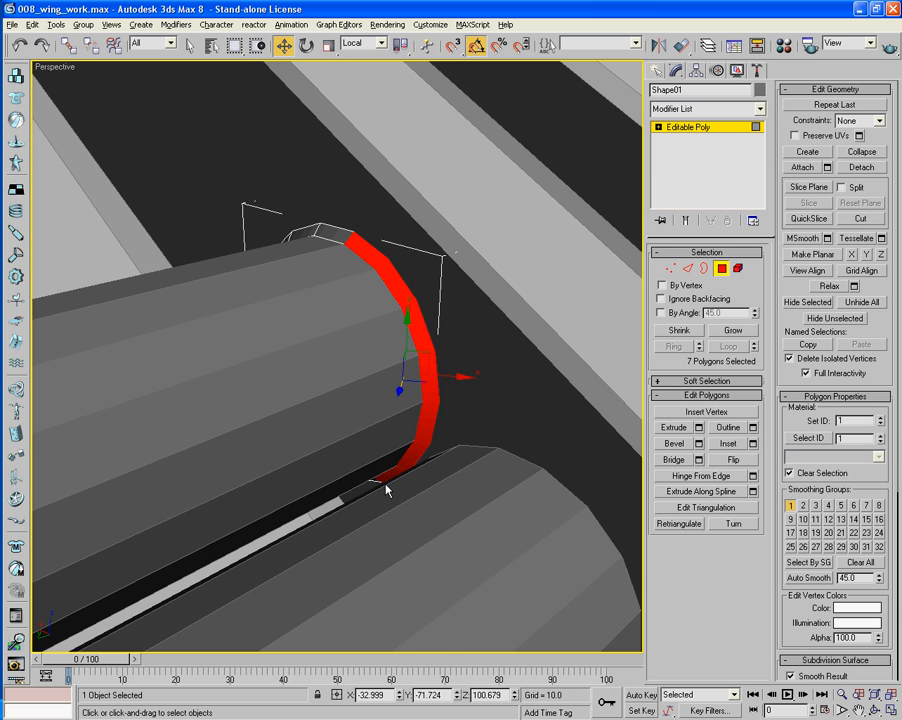
mouse_move(390, 472)
alt+middle_down()
mouse_move(418, 466)
mouse_move(459, 434)
mouse_move(397, 467)
alt+middle_up()
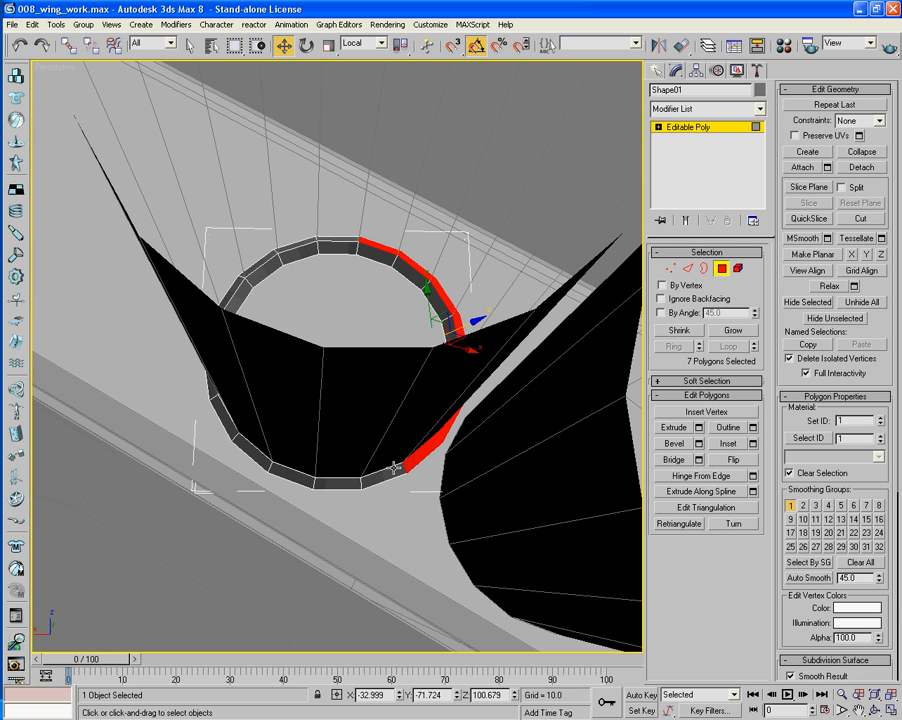
ctrl+click(392, 474)
ctrl+click(318, 482)
ctrl+click(264, 456)
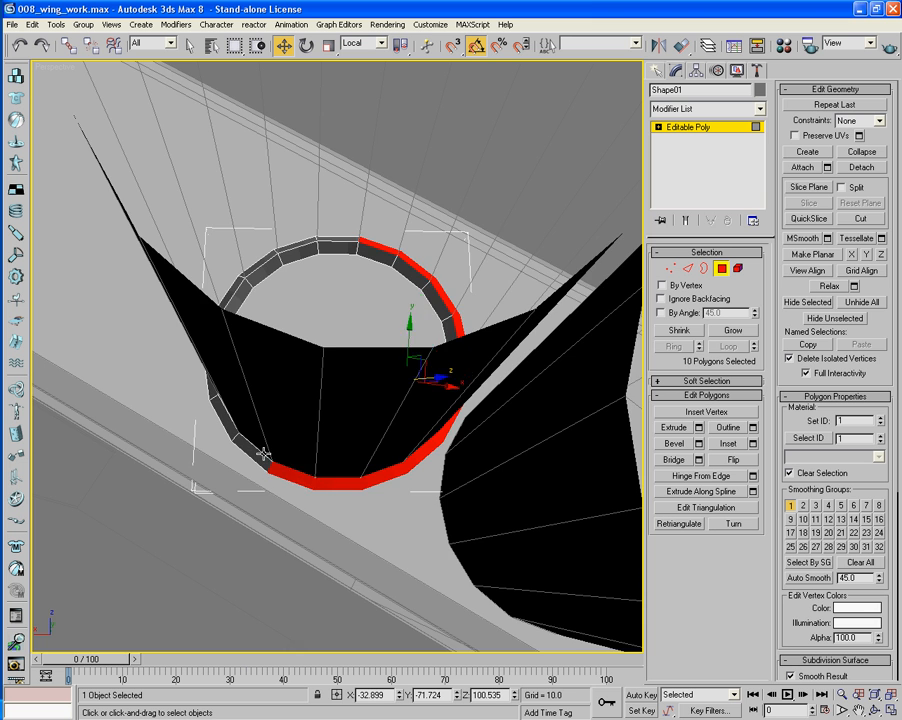
mouse_move(264, 456)
alt+middle_down()
mouse_move(282, 472)
mouse_move(257, 476)
alt+middle_up()
ctrl+click(248, 440)
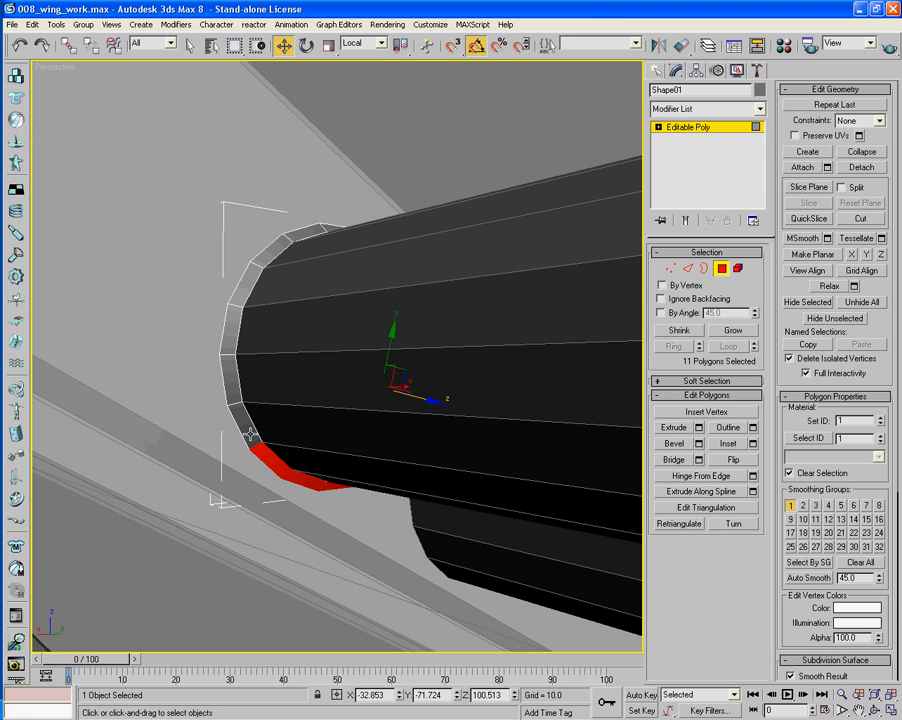
ctrl+click(234, 400)
ctrl+click(226, 368)
ctrl+click(229, 312)
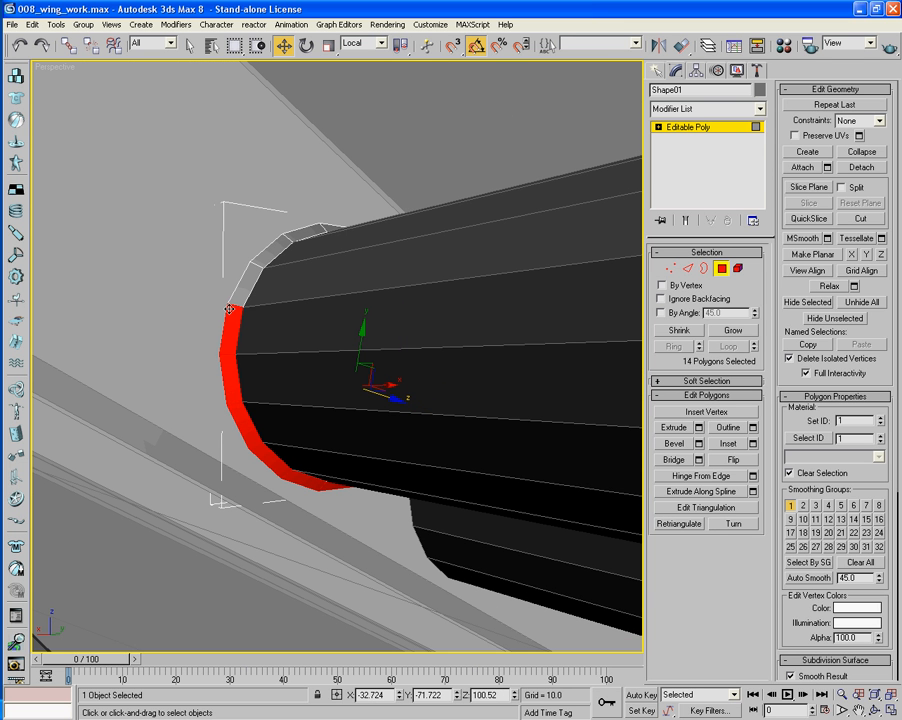
ctrl+click(239, 290)
alt+middle_drag(239, 290, 246, 307)
ctrl+click(262, 263)
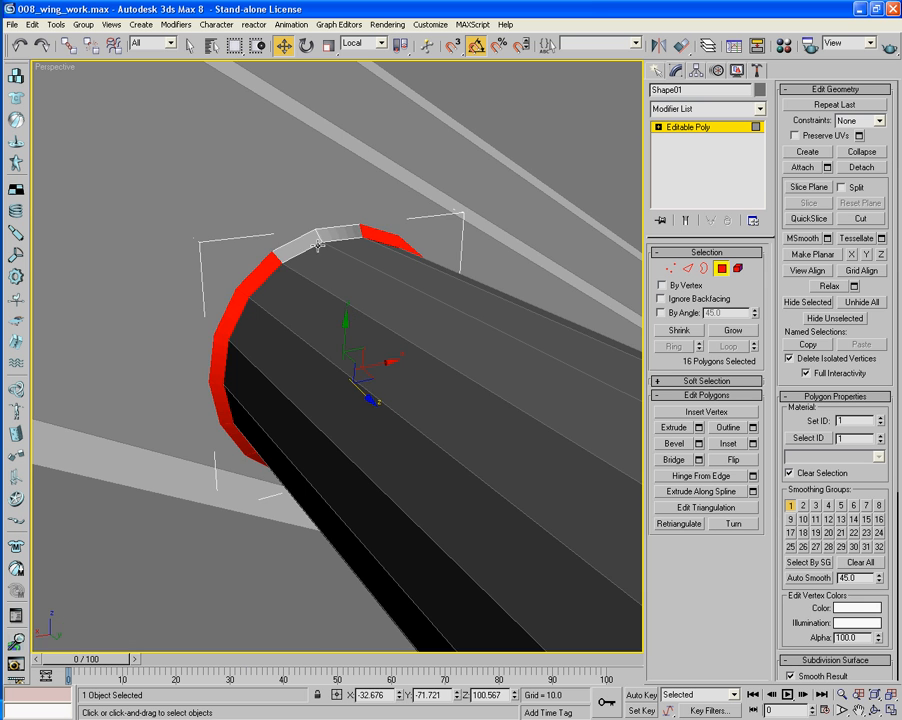
ctrl+click(300, 244)
ctrl+click(338, 232)
alt+middle_drag(406, 237, 307, 233)
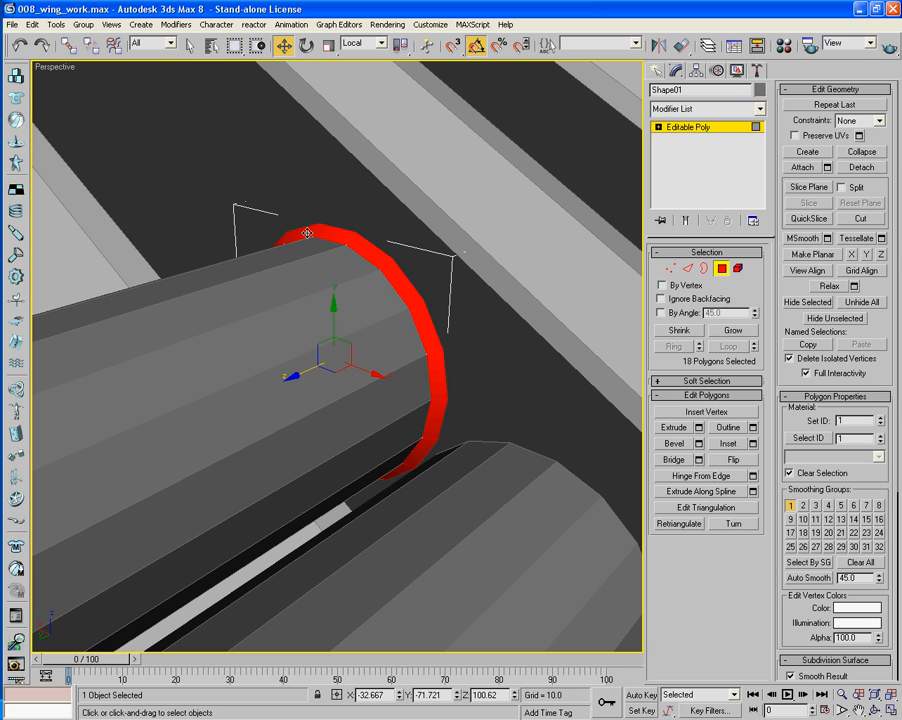
key(ctrl+i)
key(Delete)
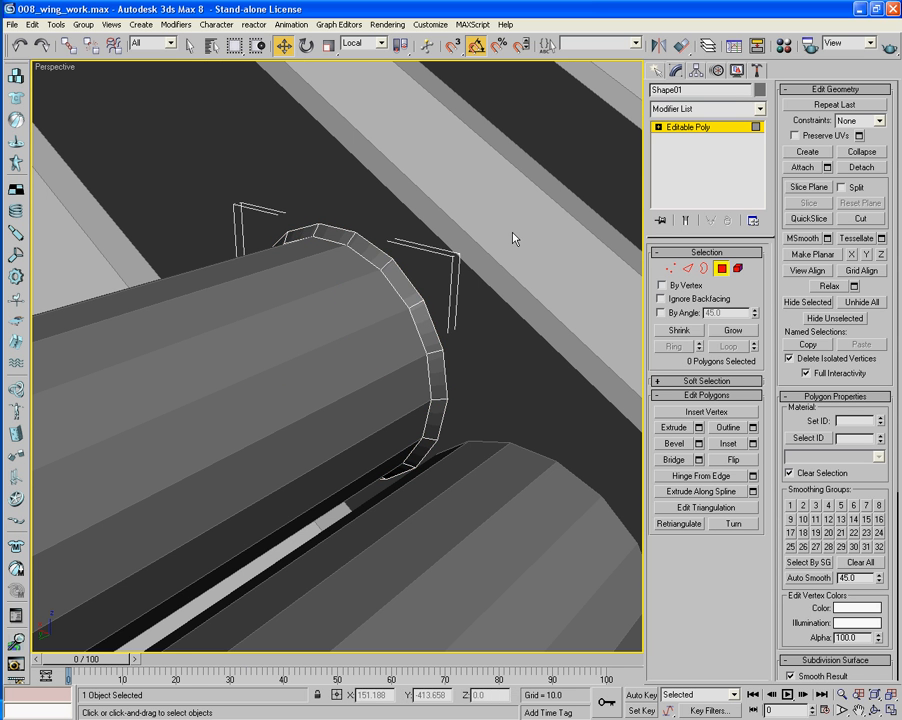
click(721, 268)
Attach the trimmed plate-end ring to the Cylinder03 rod
middle_drag(545, 318, 507, 298)
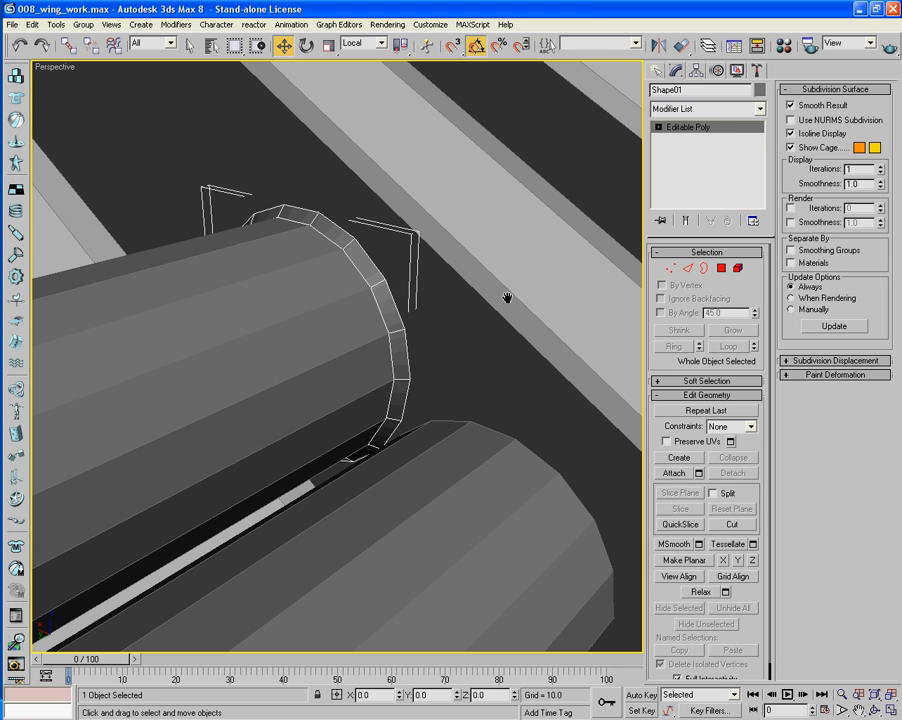
click(231, 361)
click(668, 474)
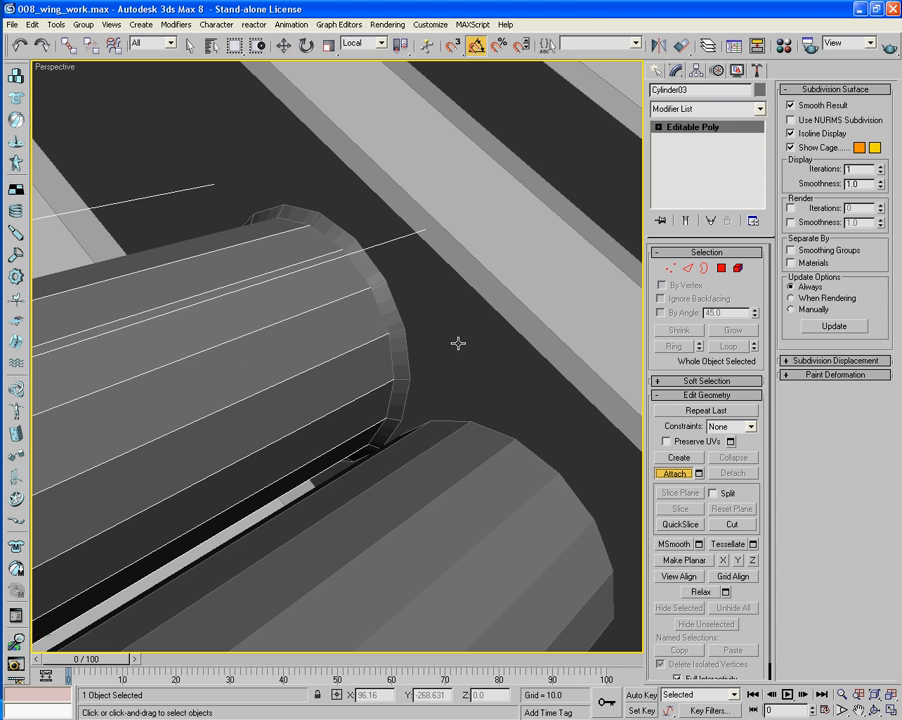
click(382, 378)
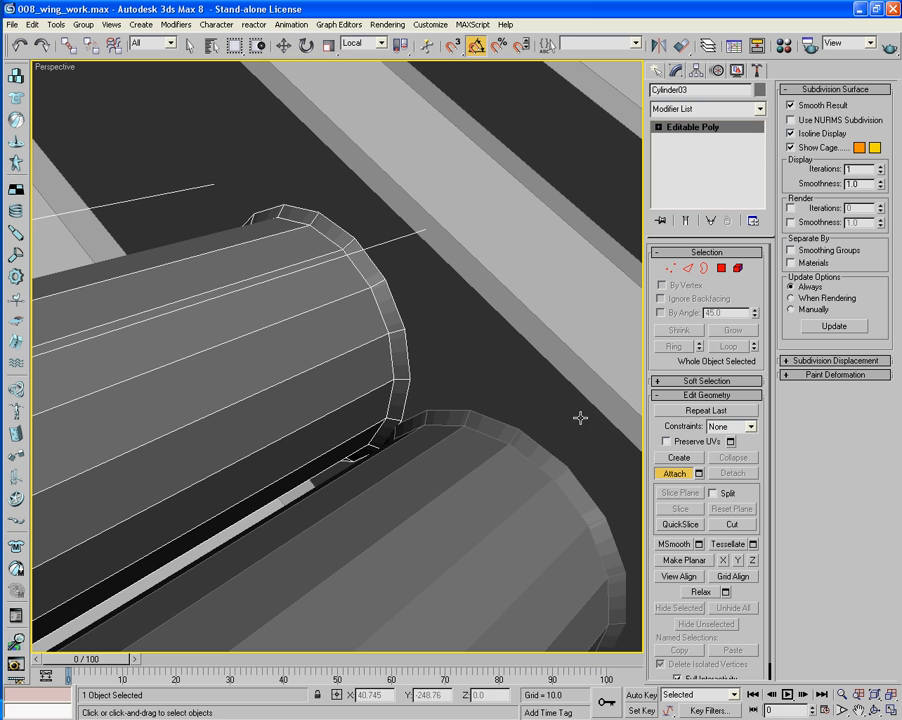
click(674, 475)
Try to attach the neighbouring second rod to the Cylinder03 rod
middle_drag(565, 556, 560, 463)
scroll(560, 463, down, 7)
alt+middle_drag(435, 470, 572, 446)
middle_drag(479, 443, 639, 445)
click(677, 474)
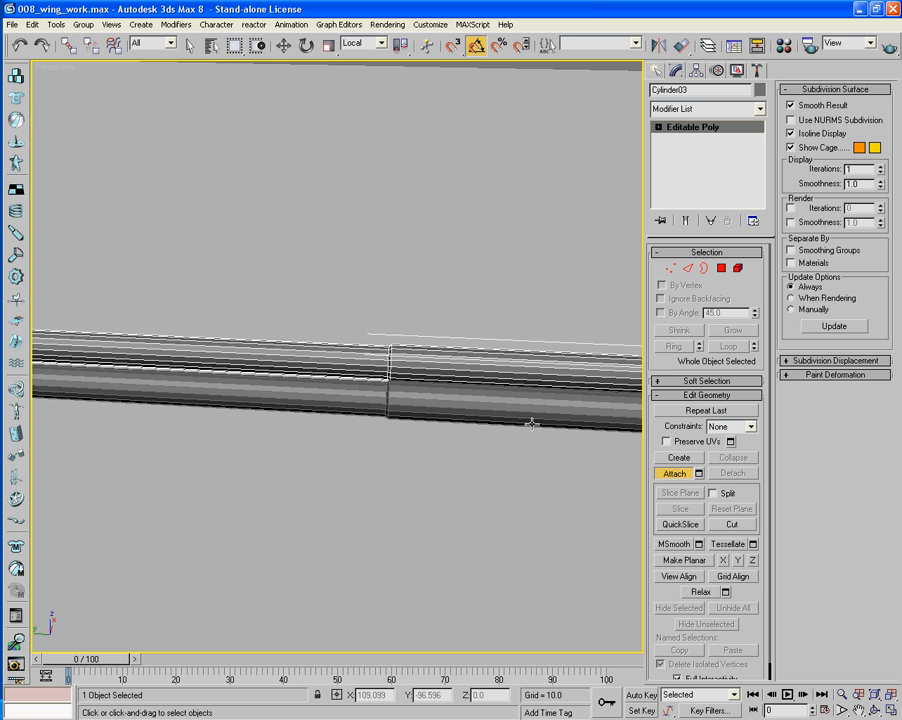
click(528, 415)
alt+middle_drag(543, 408, 624, 410)
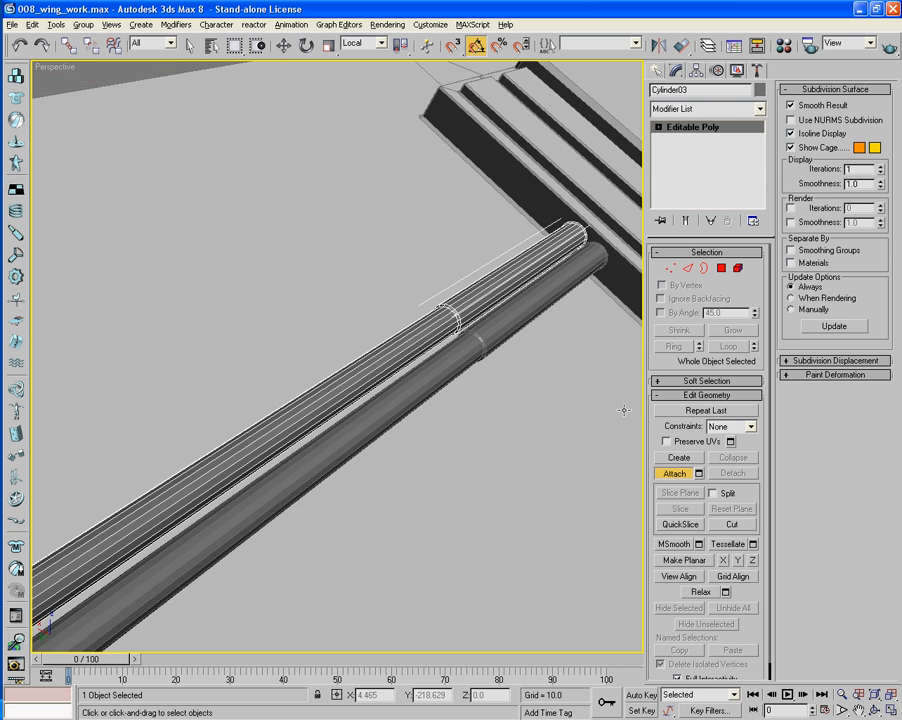
click(678, 474)
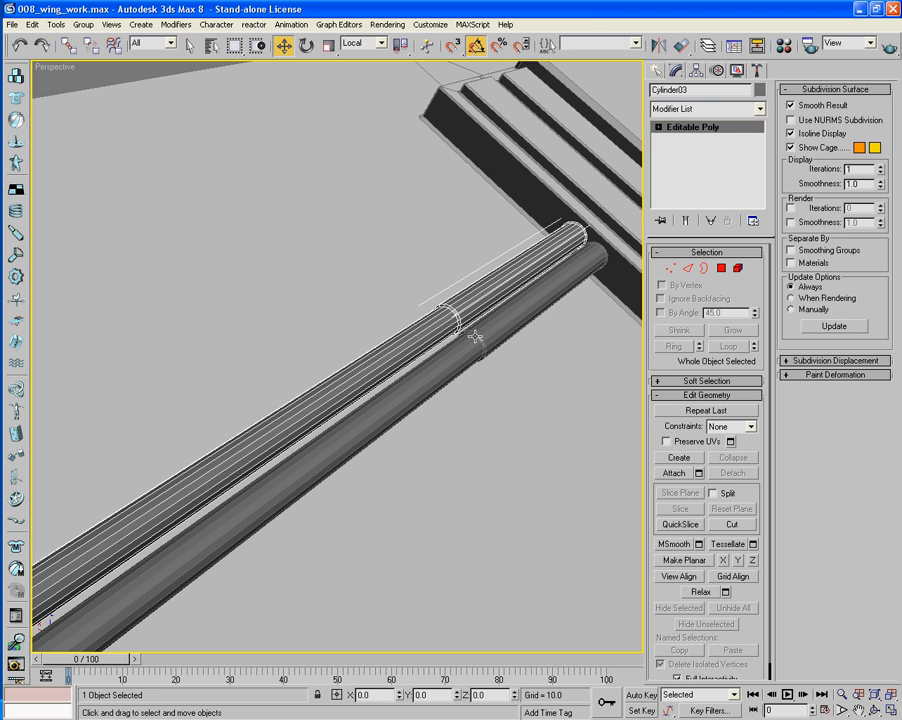
Select the second rod, Cylinder04, and convert it to an editable poly
click(475, 338)
click(688, 474)
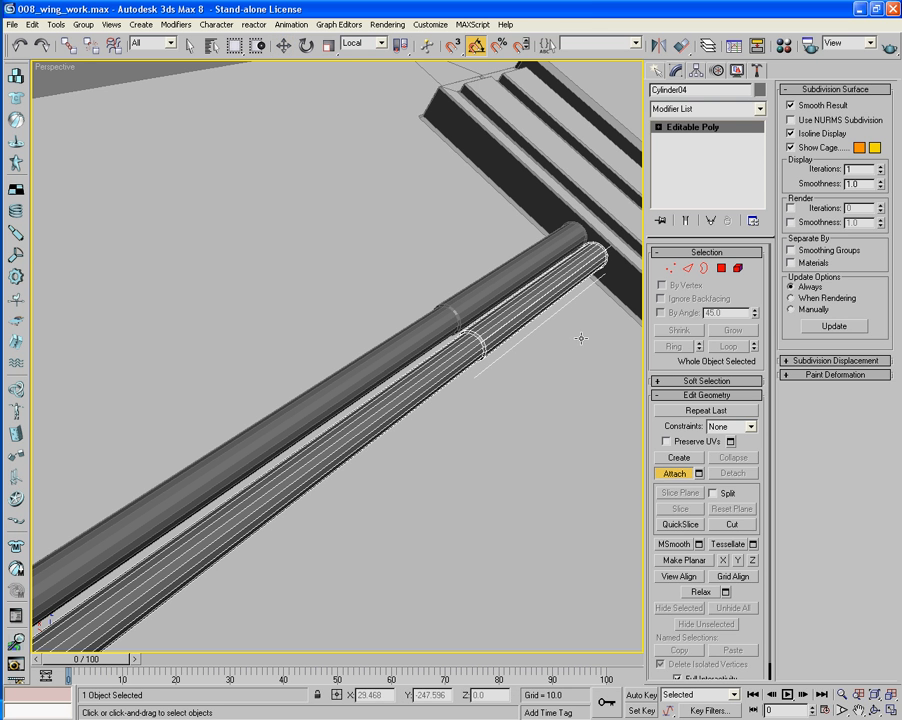
right_click(550, 378)
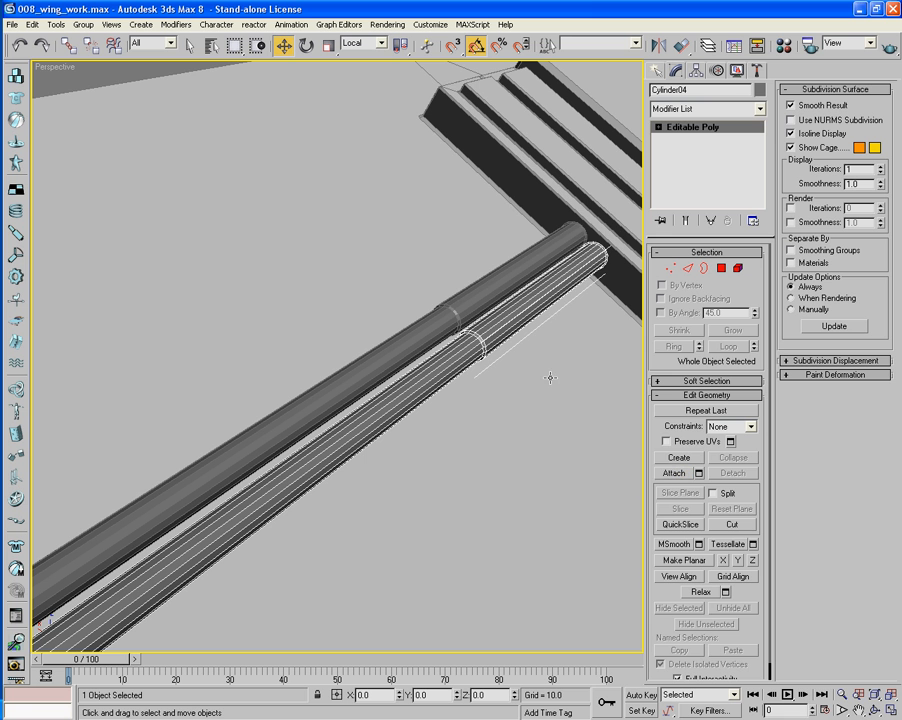
right_click(517, 308)
mouse_move(572, 424)
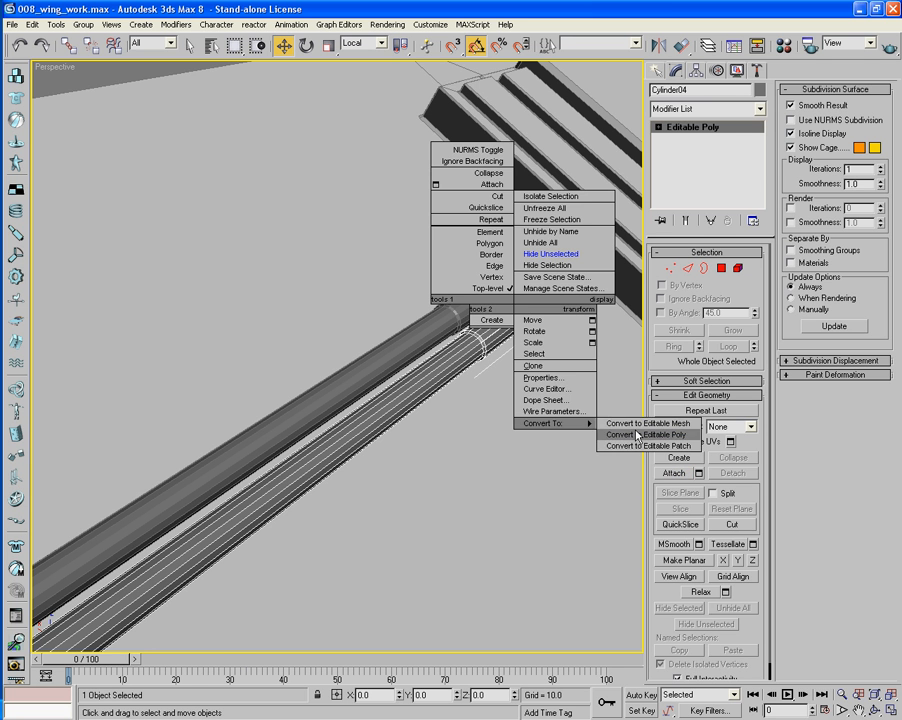
click(638, 435)
Attach Cylinder03 to the Cylinder04 rod by choosing it by name from the attach list
alt+middle_drag(548, 427, 594, 408)
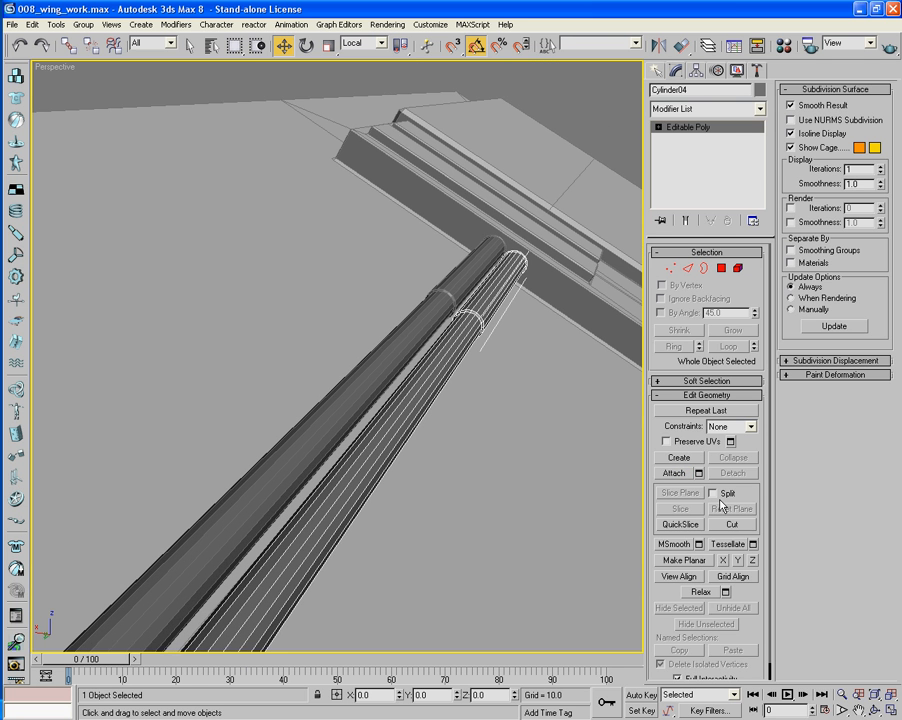
click(699, 474)
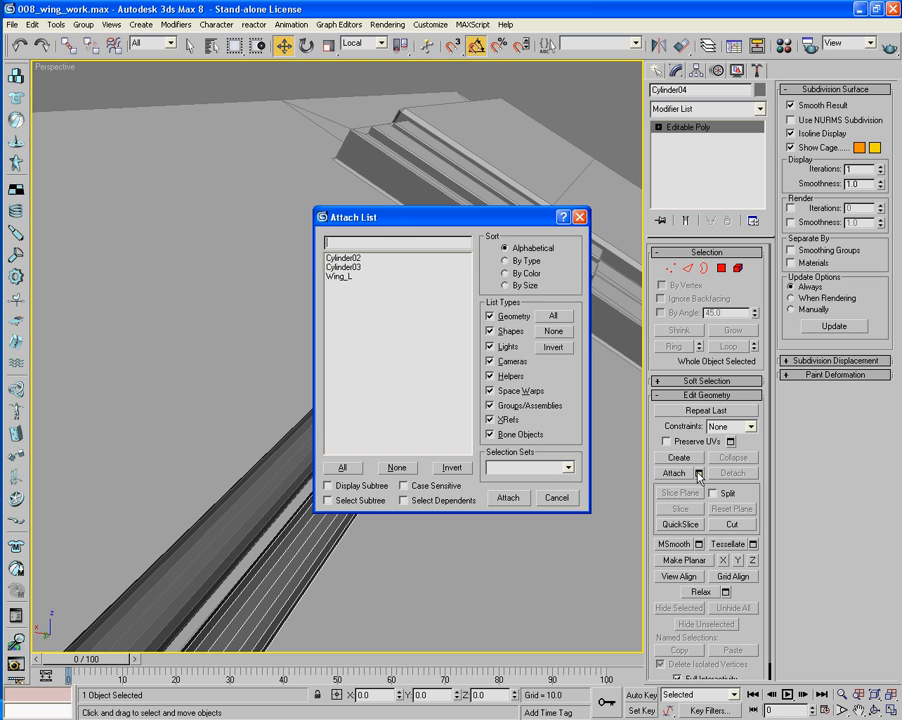
double_click(349, 267)
Try attaching the disc to the combined Cylinder04 rods and undo the attachment
scroll(453, 322, down, 4)
middle_drag(345, 411, 443, 326)
alt+middle_drag(443, 326, 577, 367)
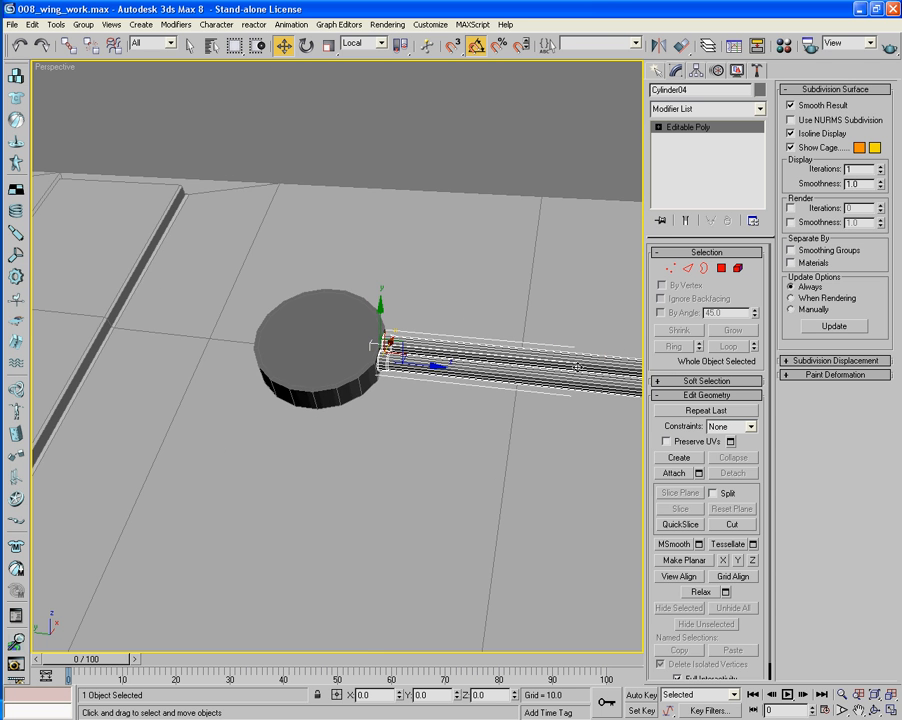
click(676, 472)
click(322, 371)
middle_drag(322, 371, 300, 393)
key(ctrl+z)
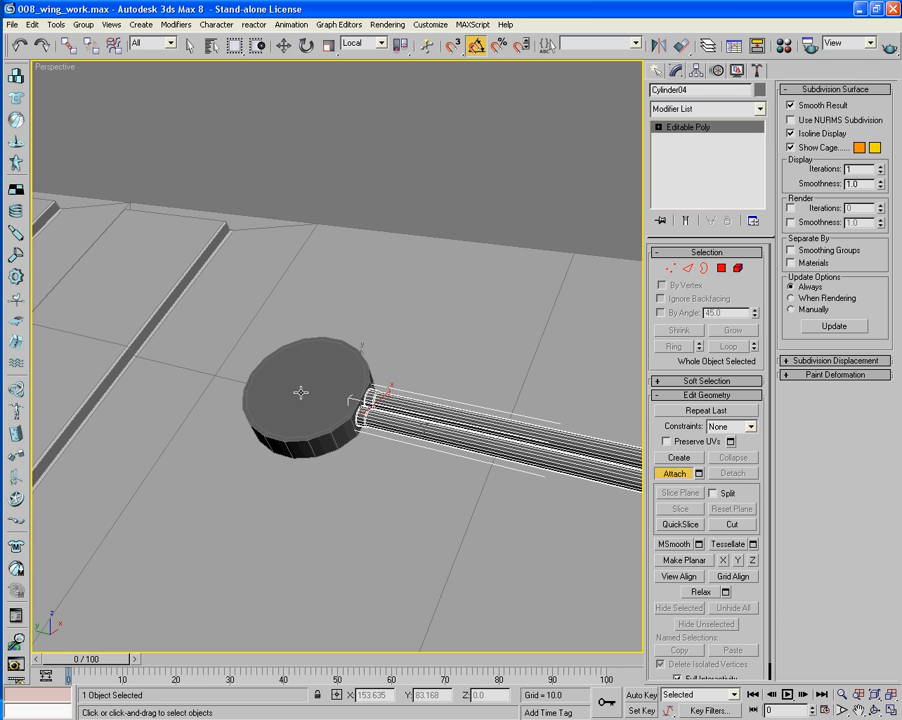
right_click(411, 372)
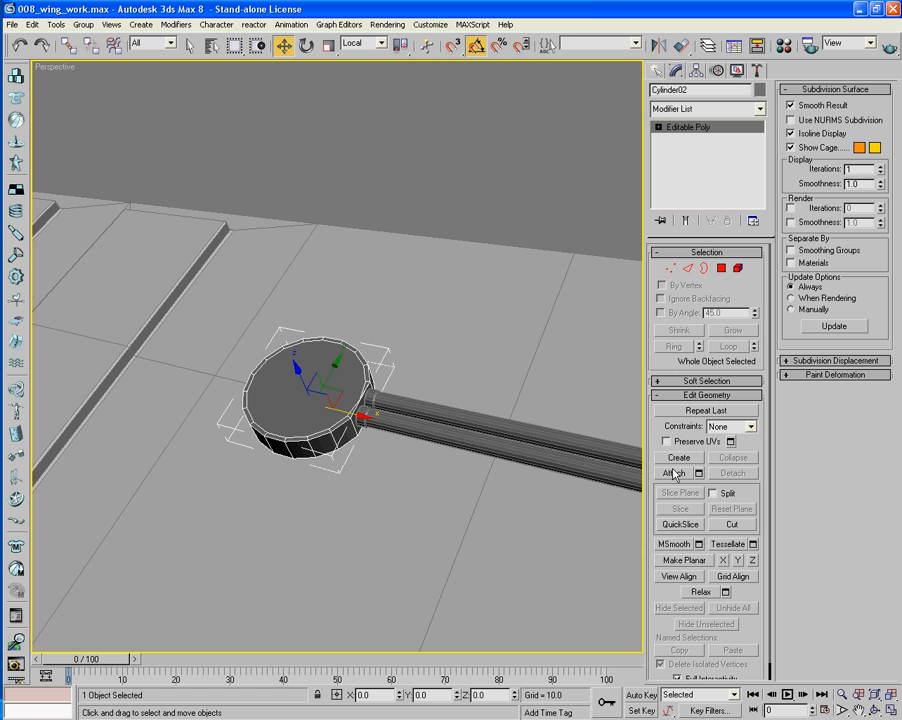
Attach the combined rods to the disc, Cylinder02
click(674, 474)
click(546, 460)
middle_drag(438, 461, 457, 468)
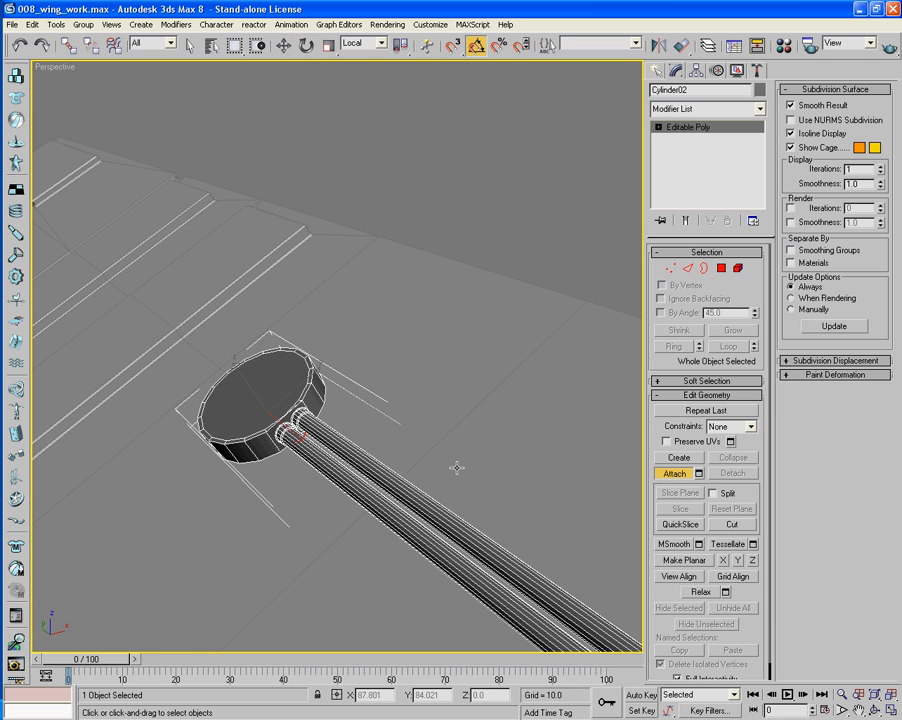
Bevel the disc's top face repeatedly to form a stepped rim around a sunken circular recess
scroll(400, 456, up, 5)
scroll(436, 482, down, 2)
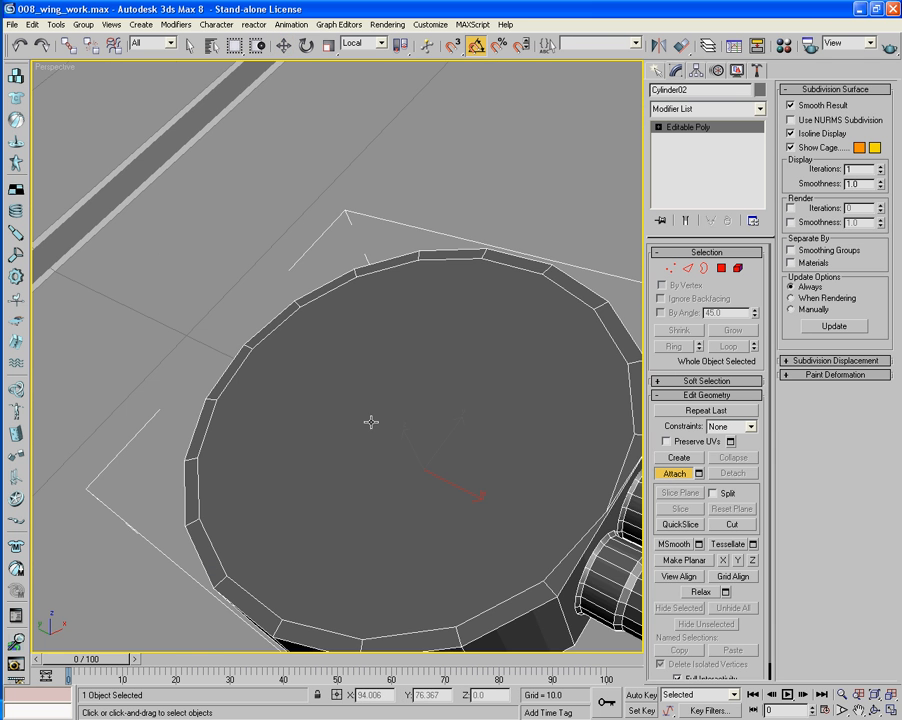
middle_drag(368, 420, 413, 466)
alt+middle_drag(470, 500, 438, 478)
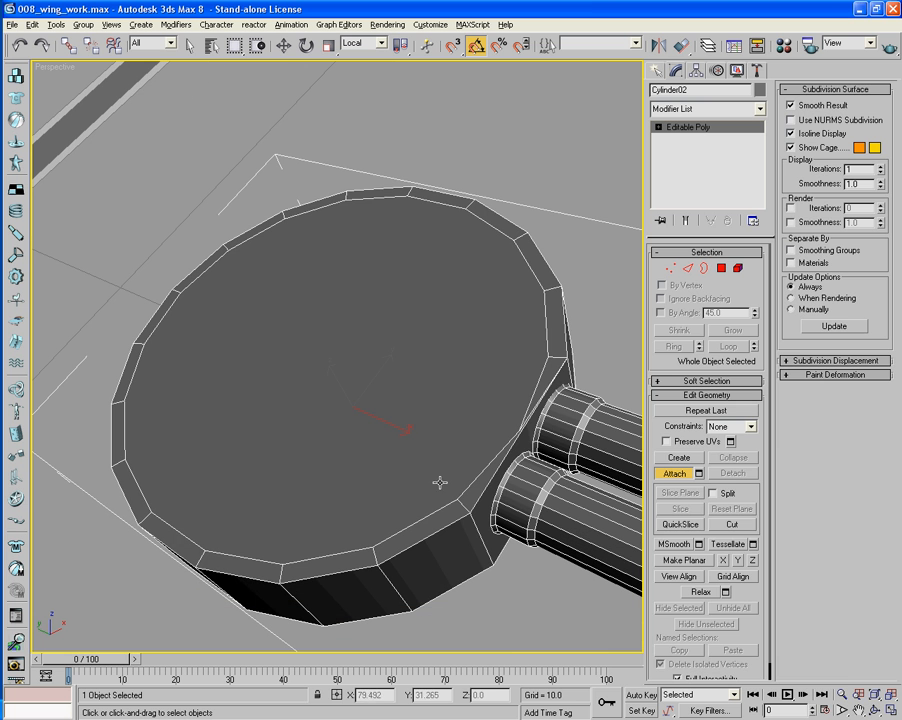
click(721, 268)
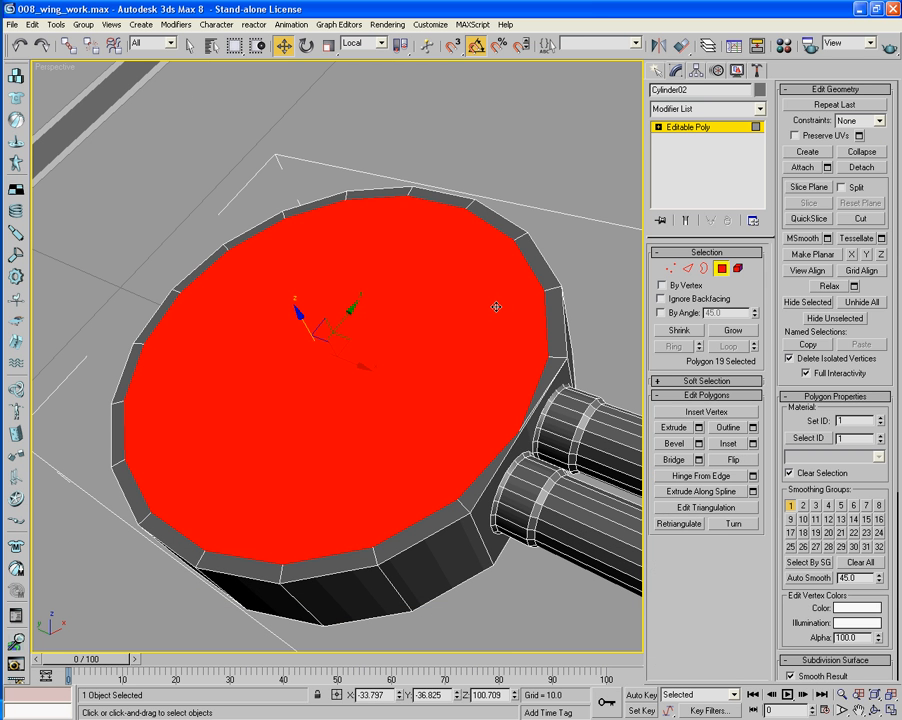
click(675, 443)
mouse_move(343, 490)
mouse_down()
mouse_move(383, 424)
mouse_move(360, 424)
mouse_move(362, 433)
mouse_move(362, 391)
mouse_move(403, 395)
mouse_move(315, 388)
mouse_move(317, 366)
mouse_move(326, 368)
mouse_up()
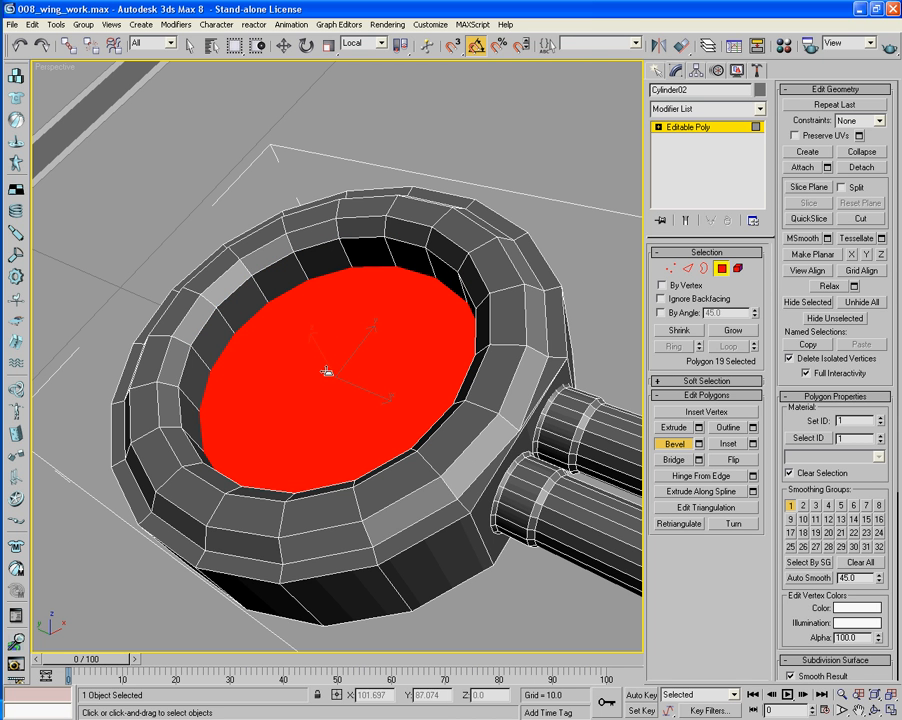
Chamfer the edges around the disc's recess floor by 0.22, and chamfer the resulting edges again by 0.08
click(695, 275)
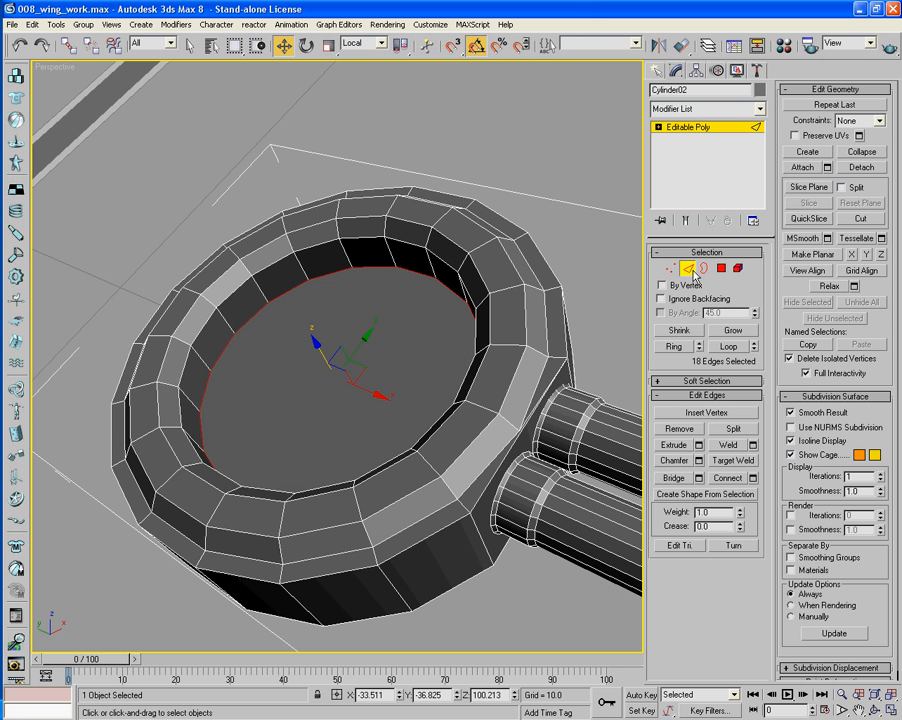
click(699, 461)
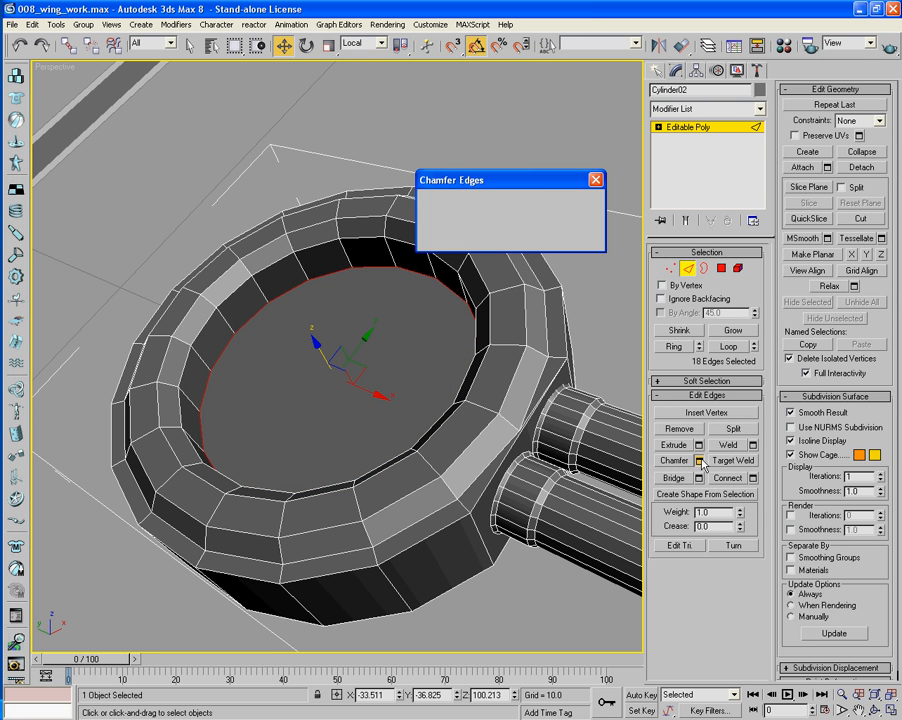
drag(484, 214, 491, 271)
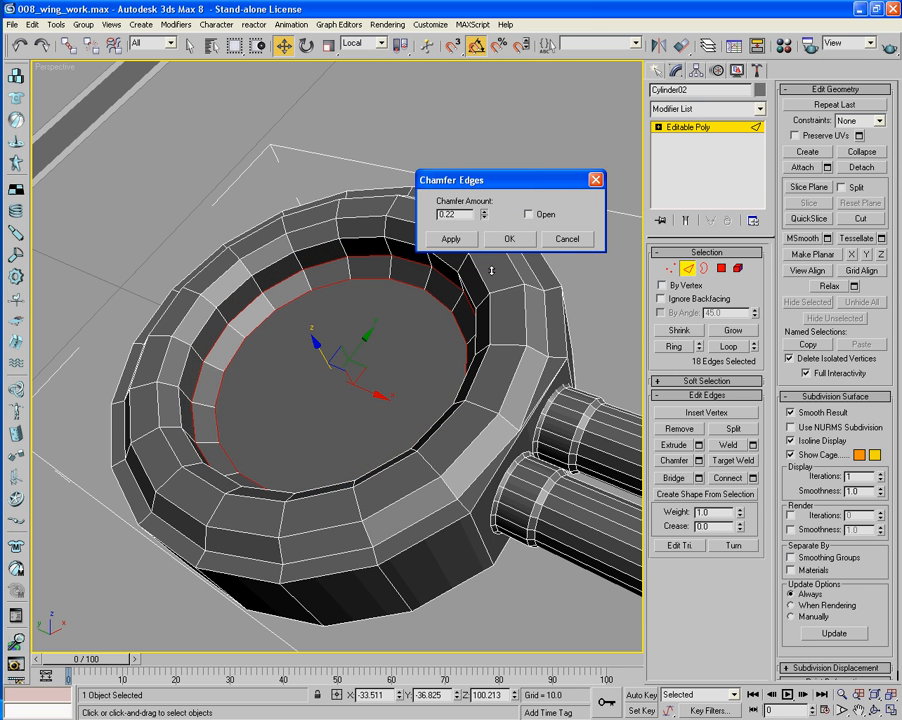
click(451, 239)
drag(484, 214, 483, 227)
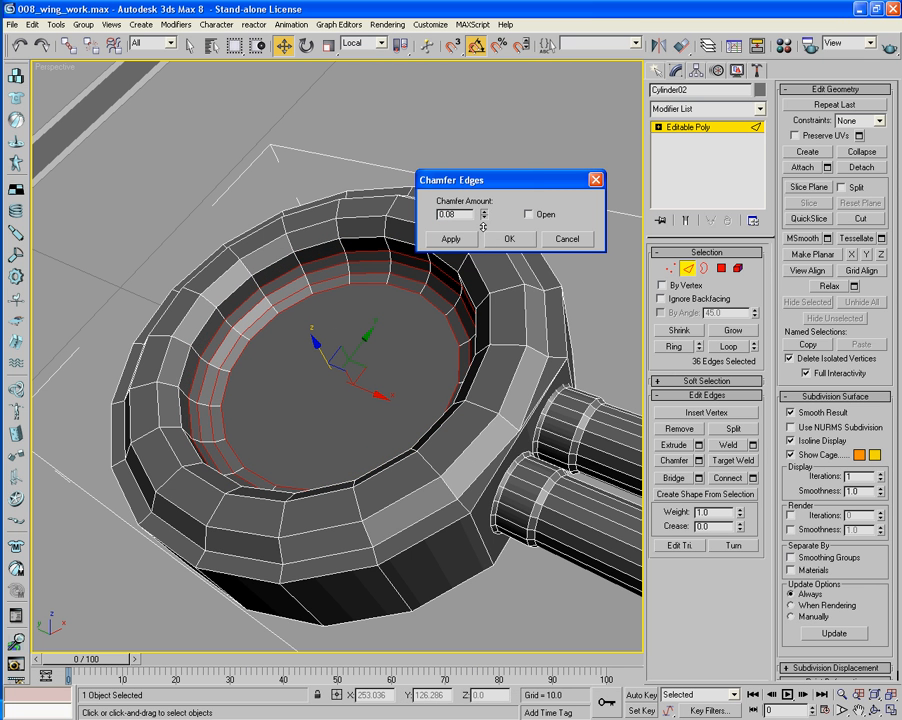
click(509, 239)
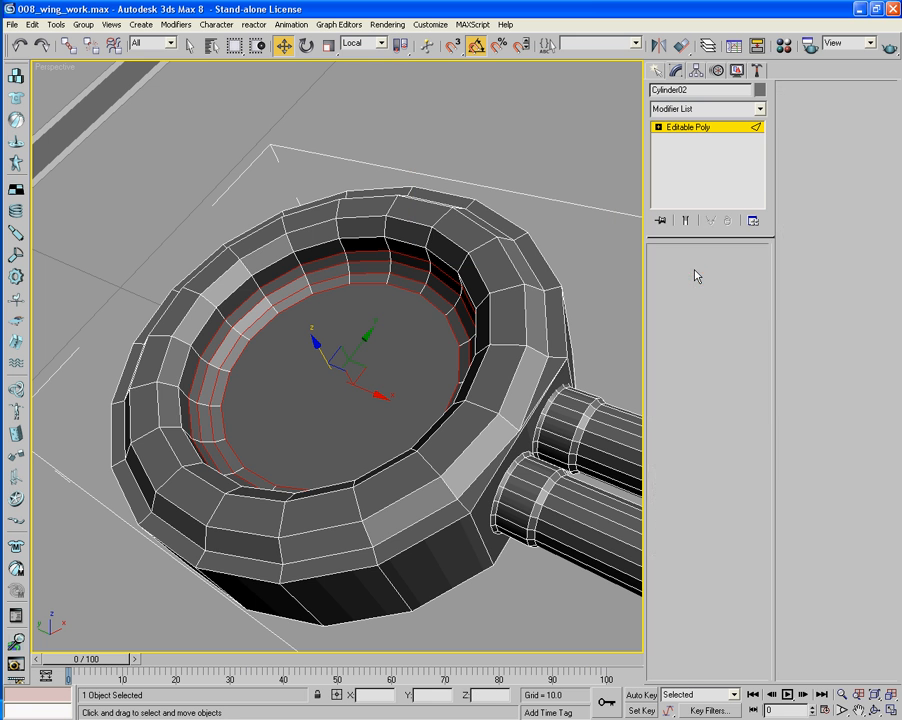
Bevel the disc's recess floor polygon with a height of 0.081 and an outline amount of -0.061
alt+middle_drag(472, 306, 451, 313)
scroll(451, 313, down, 8)
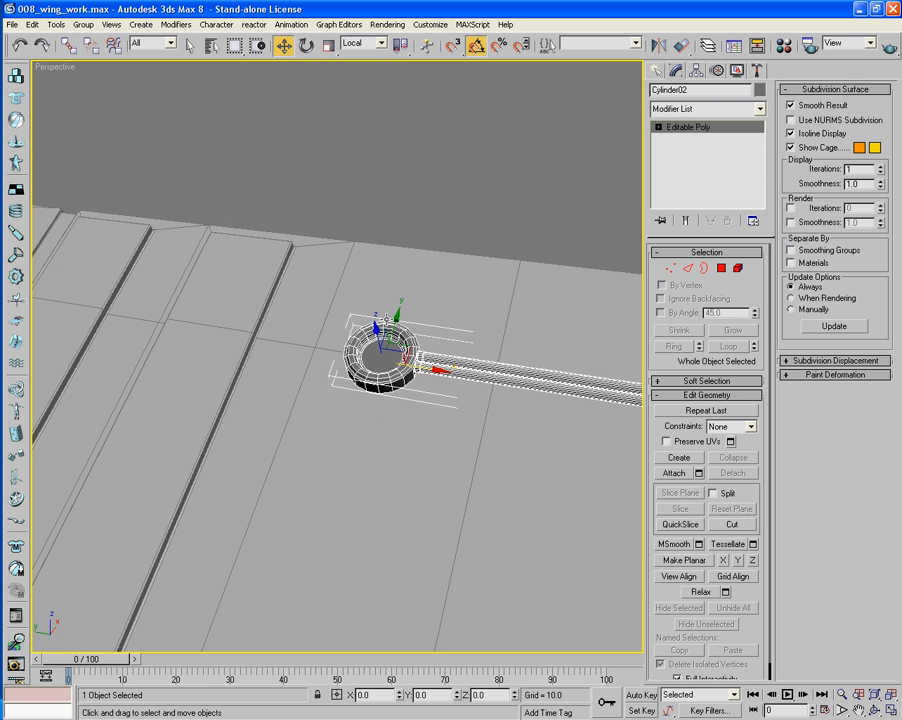
alt+middle_drag(386, 319, 263, 474)
scroll(429, 314, up, 8)
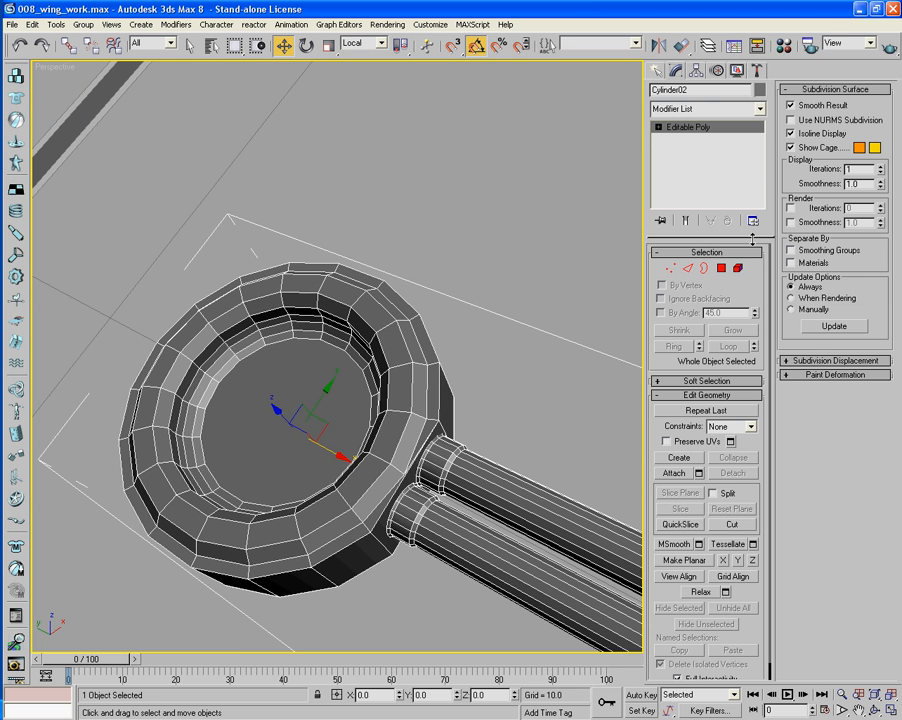
click(721, 267)
click(321, 397)
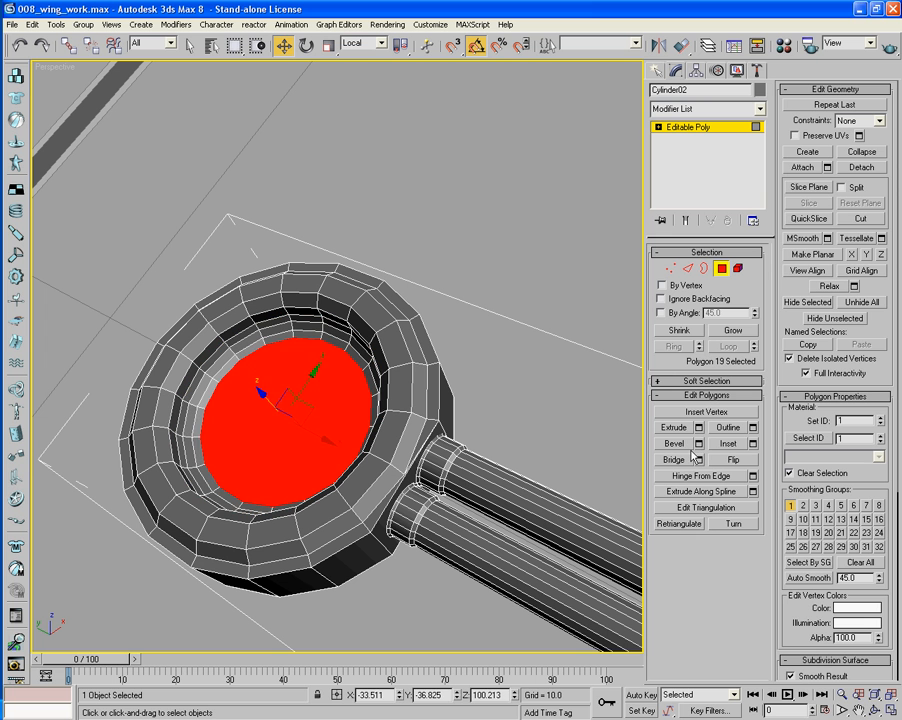
click(675, 443)
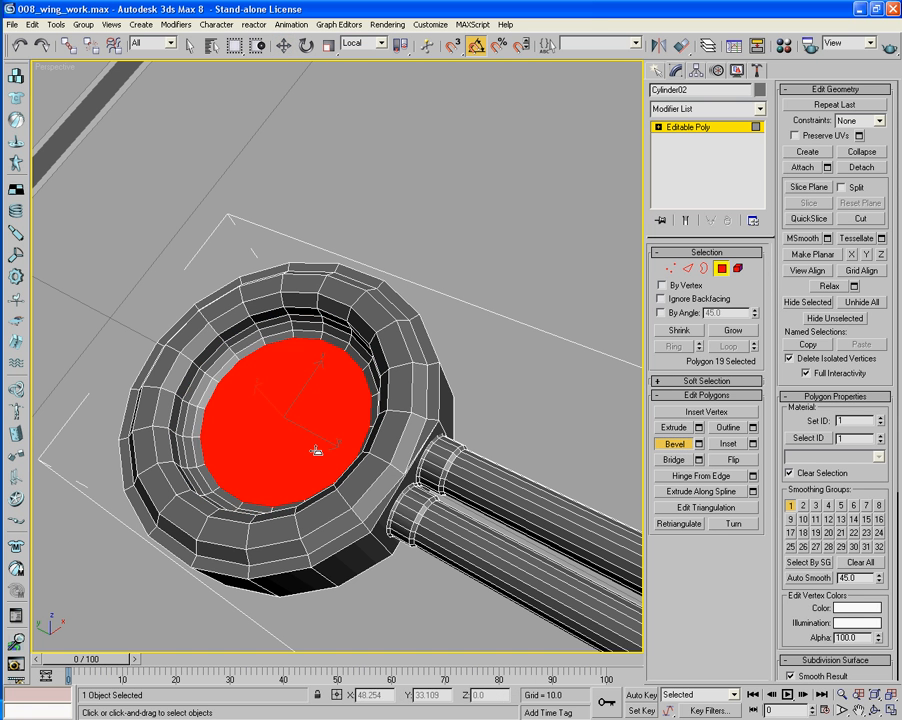
drag(316, 450, 316, 451)
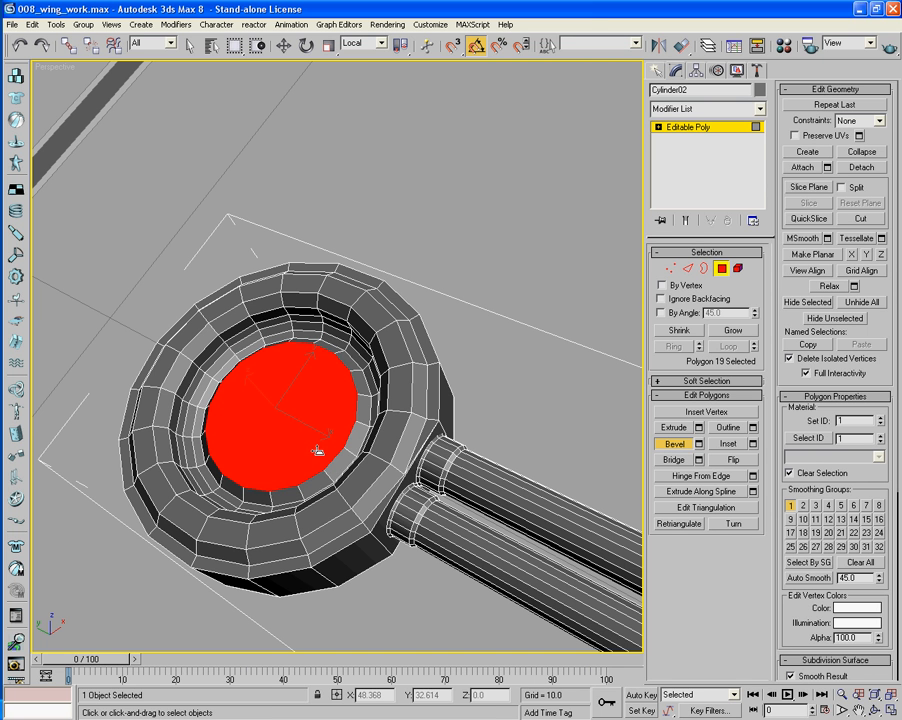
right_click(317, 451)
click(700, 443)
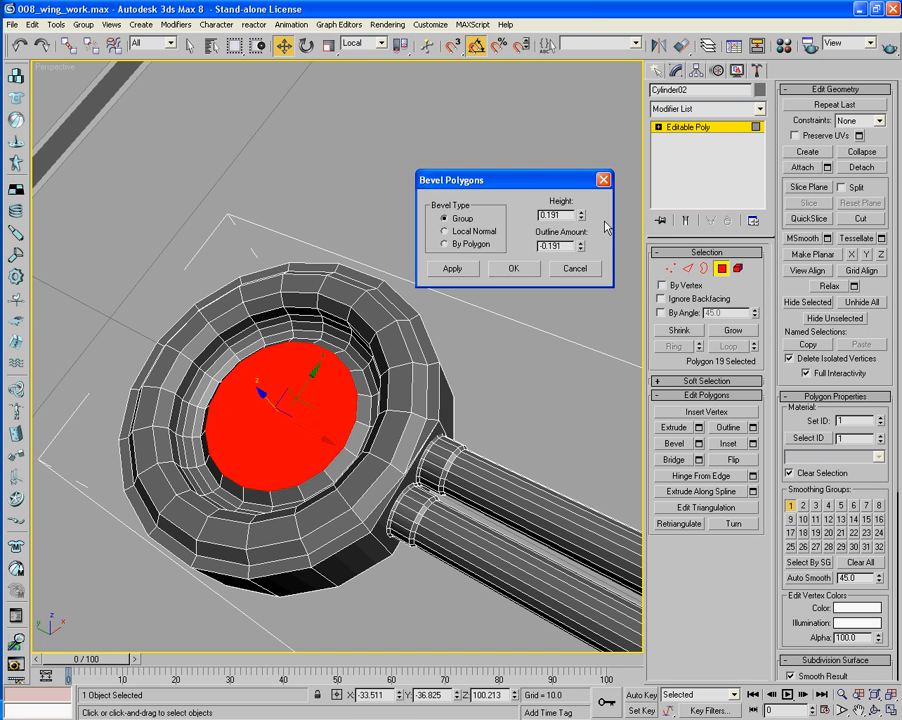
mouse_move(580, 245)
mouse_down()
mouse_move(581, 226)
mouse_move(580, 246)
mouse_up()
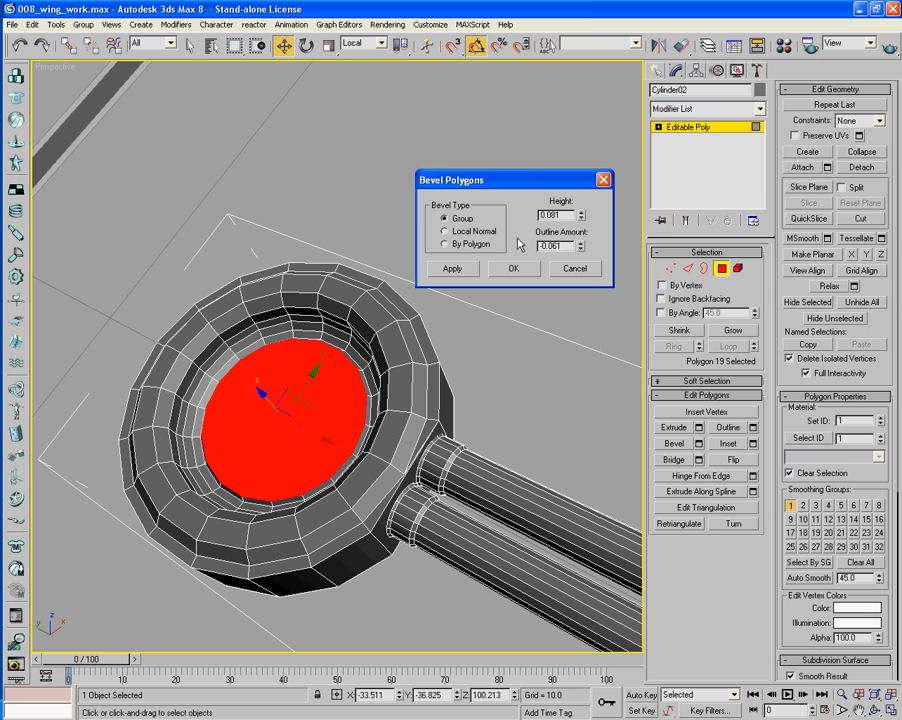
click(515, 268)
Extrude the recess floor upward into a central boss and chamfer its top edges twice, finishing with an amount of 0.07
click(674, 427)
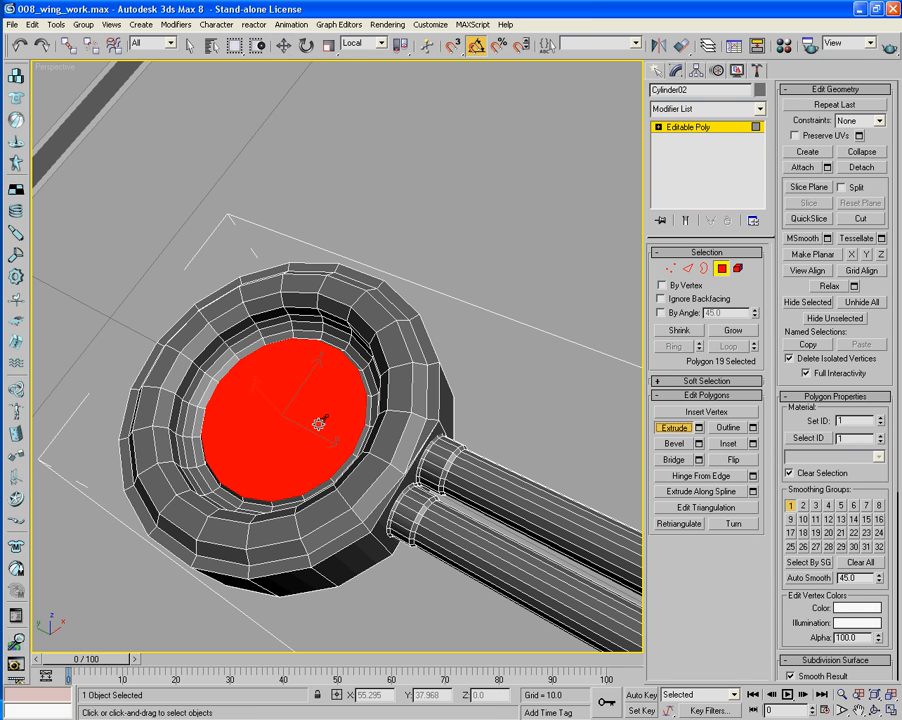
drag(316, 420, 316, 418)
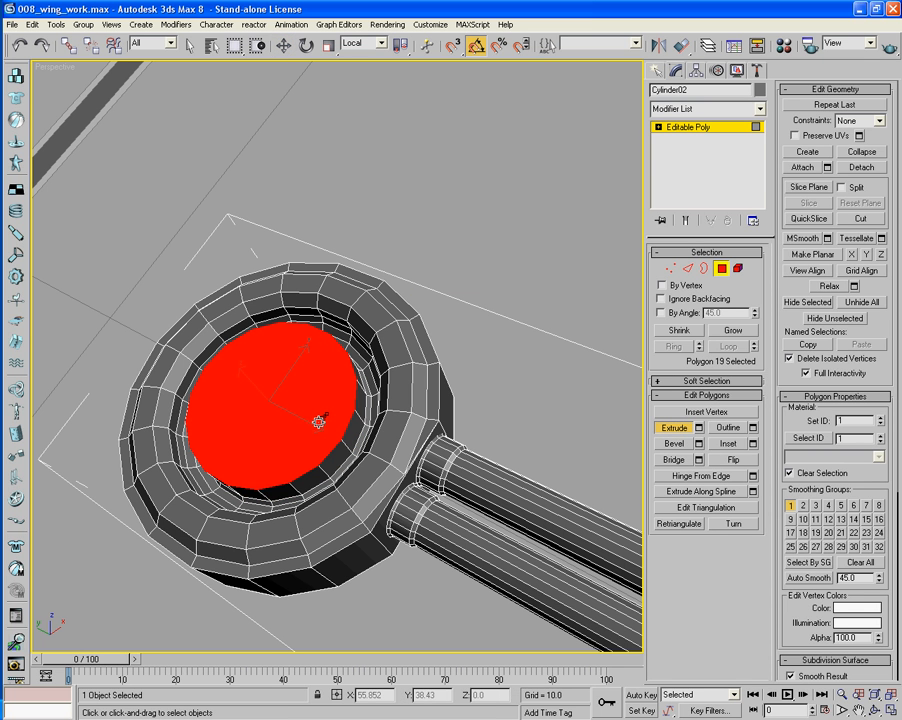
ctrl+click(687, 270)
click(699, 461)
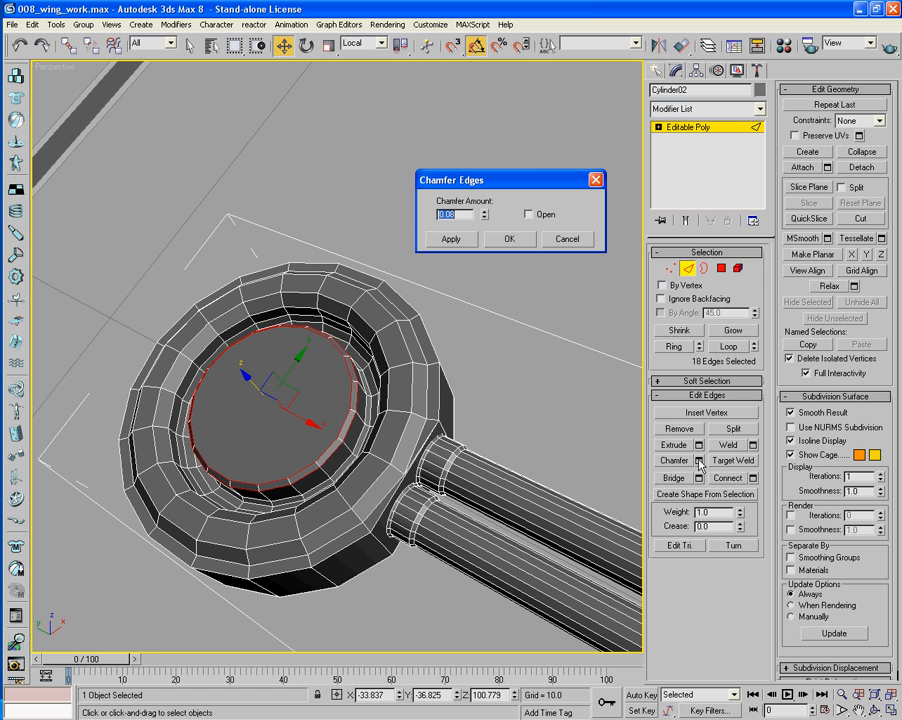
mouse_move(485, 215)
mouse_down()
mouse_move(485, 203)
mouse_move(485, 224)
mouse_up()
click(447, 238)
key(Return)
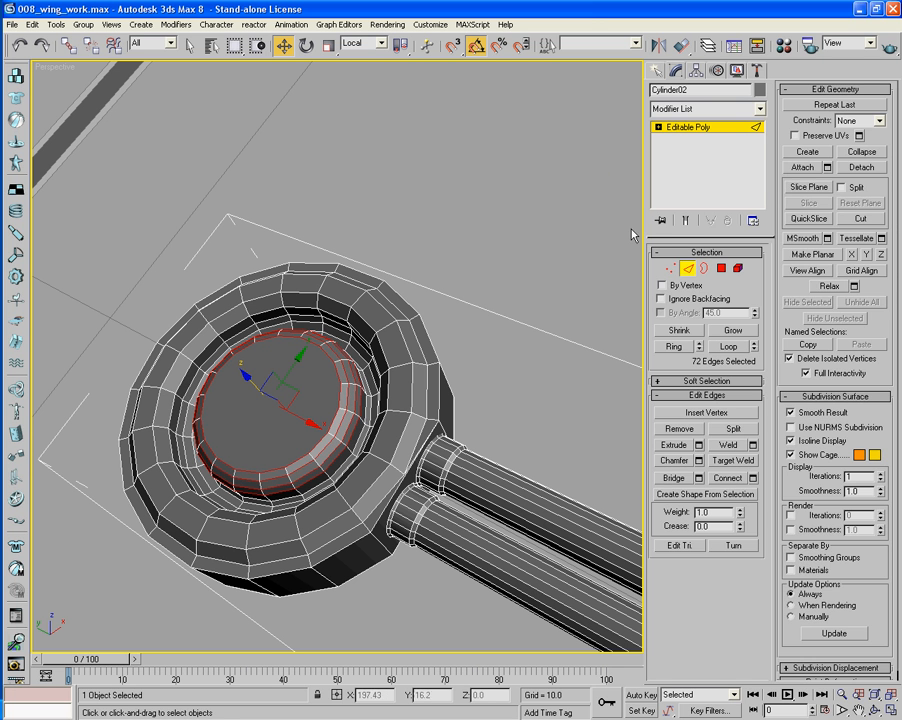
click(688, 272)
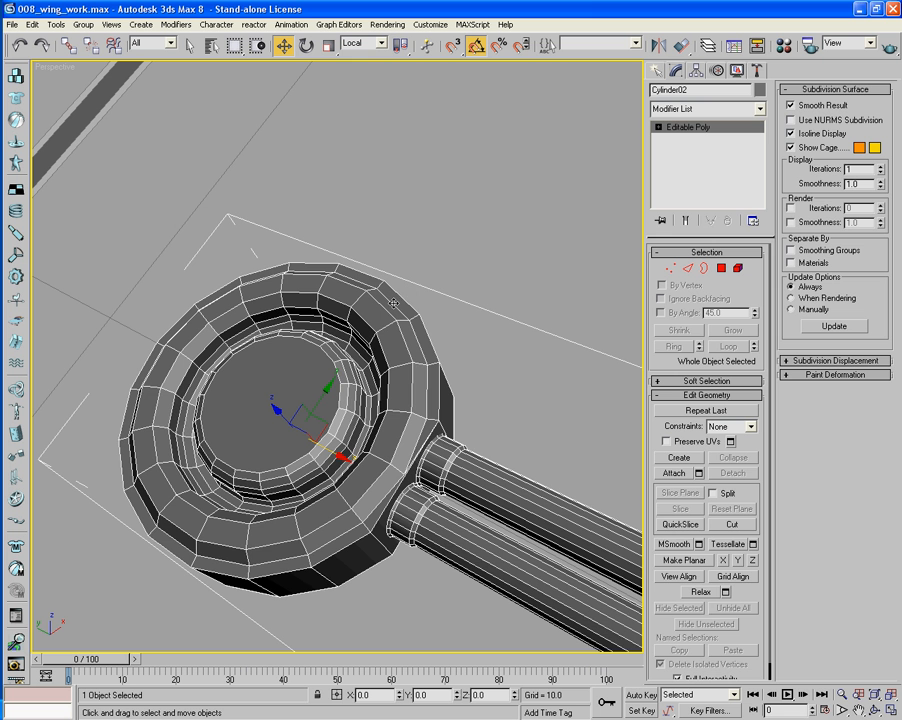
Examine the shading and edge layout of the disc's recess and central boss from several angles
key(F4)
alt+middle_drag(388, 302, 436, 346)
key(F4)
scroll(409, 388, down, 7)
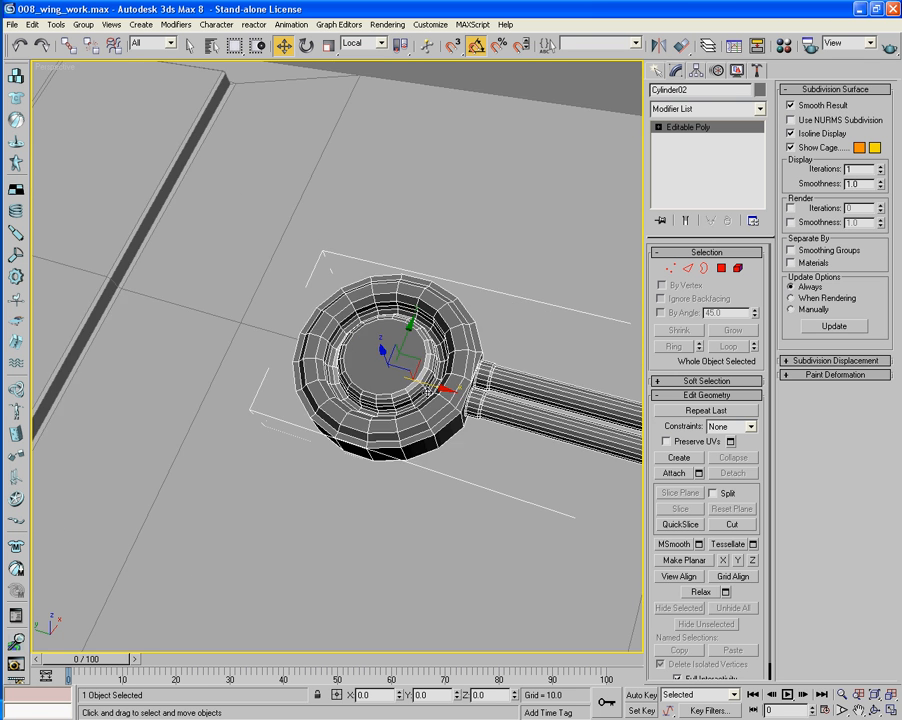
alt+middle_drag(461, 395, 436, 378)
scroll(434, 378, up, 4)
scroll(409, 367, up, 5)
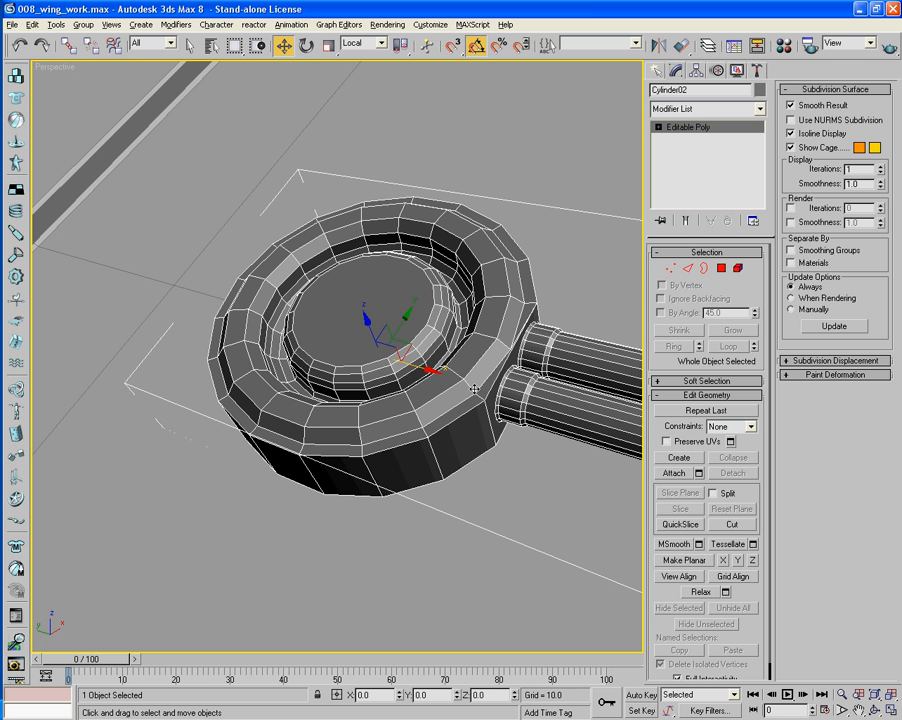
alt+middle_drag(475, 389, 468, 388)
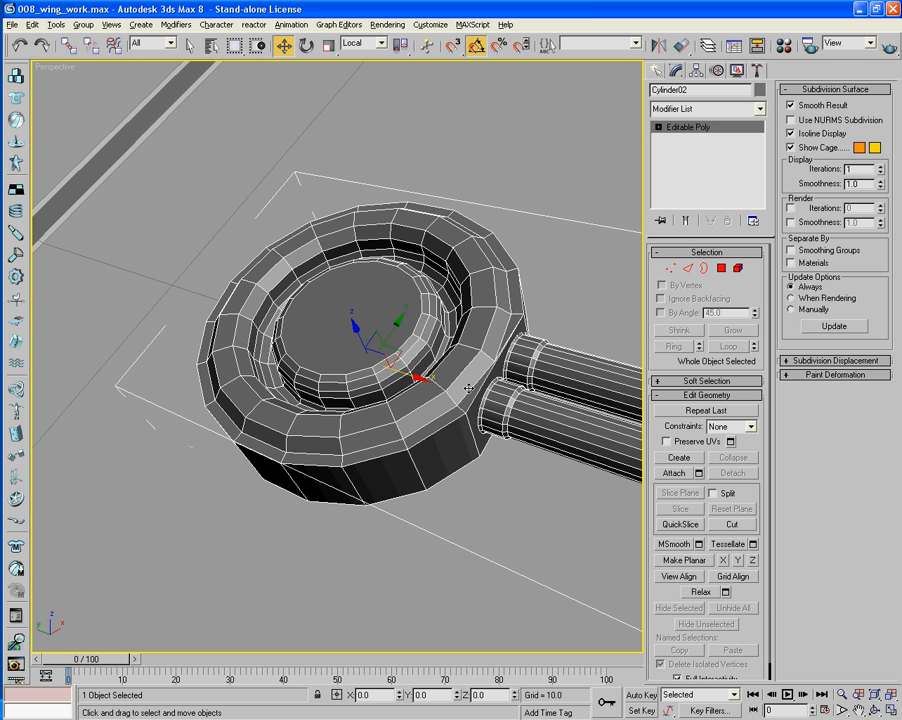
Chamfer the edge loop around the disc's outer top rim by less than 0.07
click(688, 268)
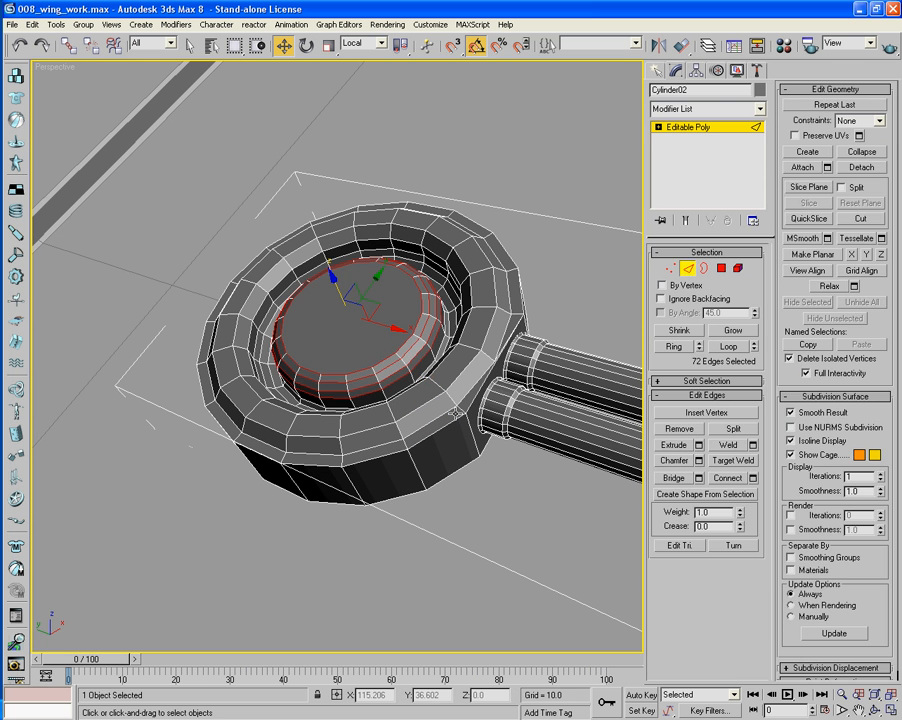
click(456, 420)
click(730, 346)
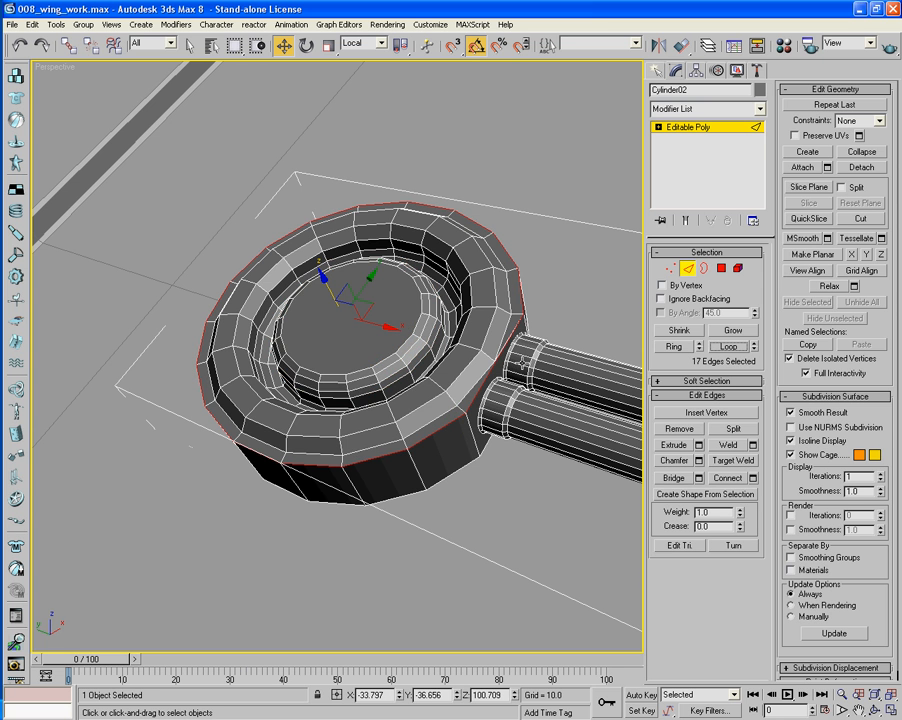
alt+middle_drag(562, 346, 507, 366)
scroll(507, 366, up, 5)
middle_drag(598, 420, 435, 300)
alt+middle_drag(435, 300, 448, 338)
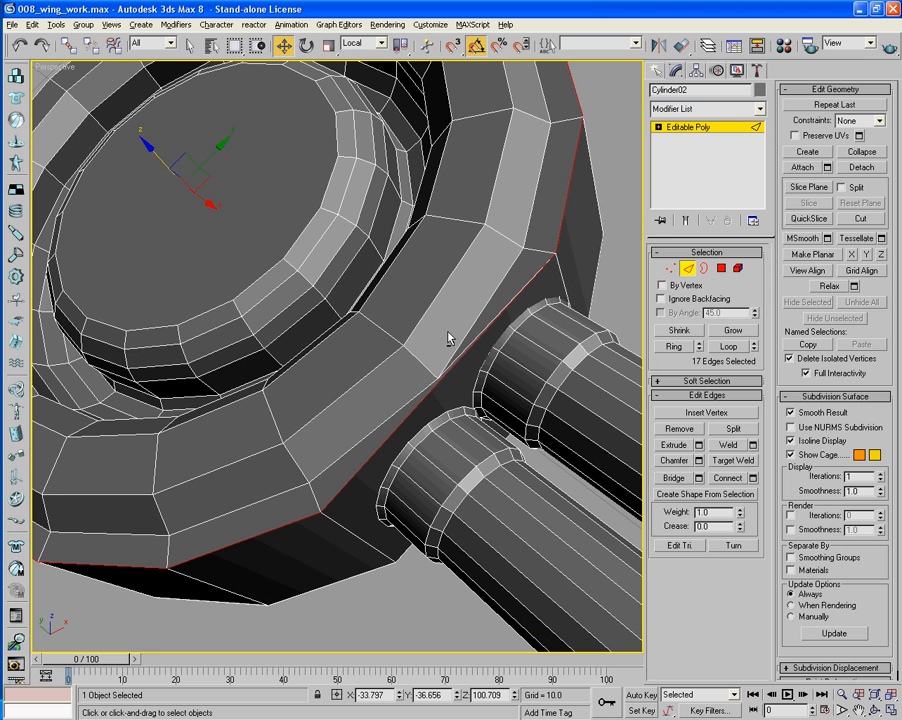
click(699, 461)
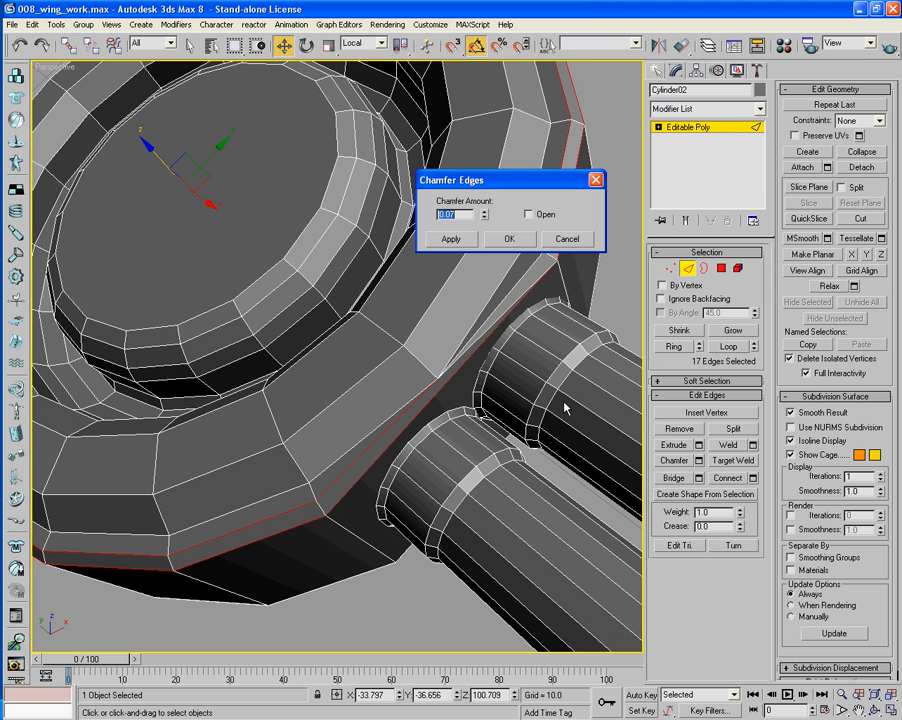
drag(486, 215, 486, 217)
click(519, 239)
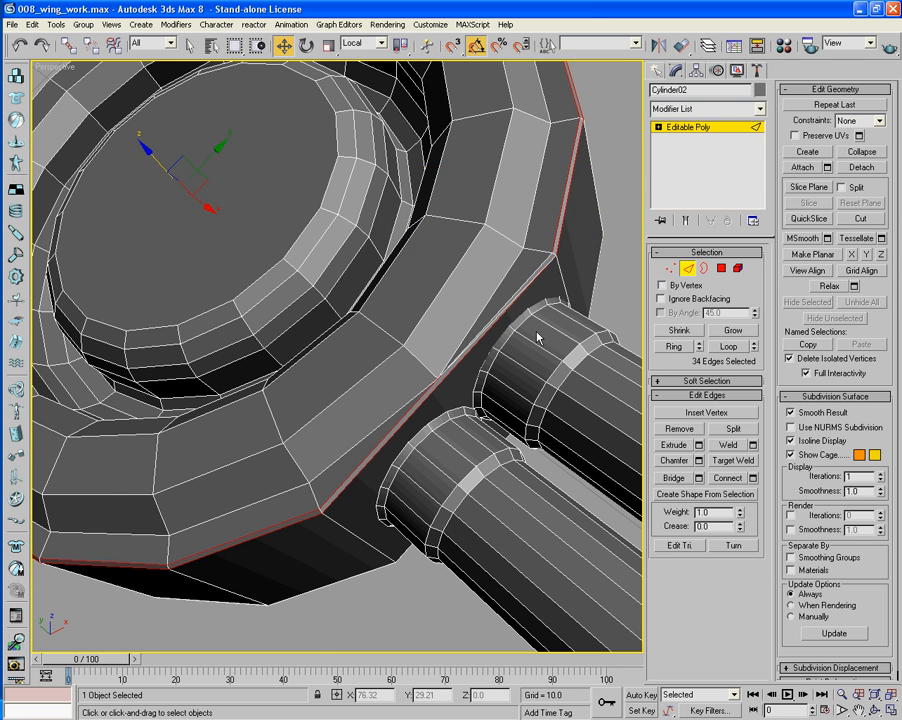
scroll(507, 317, down, 5)
click(688, 275)
Shorten the rods by moving the disc and adjoining rod-end vertices toward the plate in View coordinates, to about Y -54.4
alt+middle_drag(436, 342, 517, 331)
scroll(509, 328, down, 5)
scroll(509, 359, down, 4)
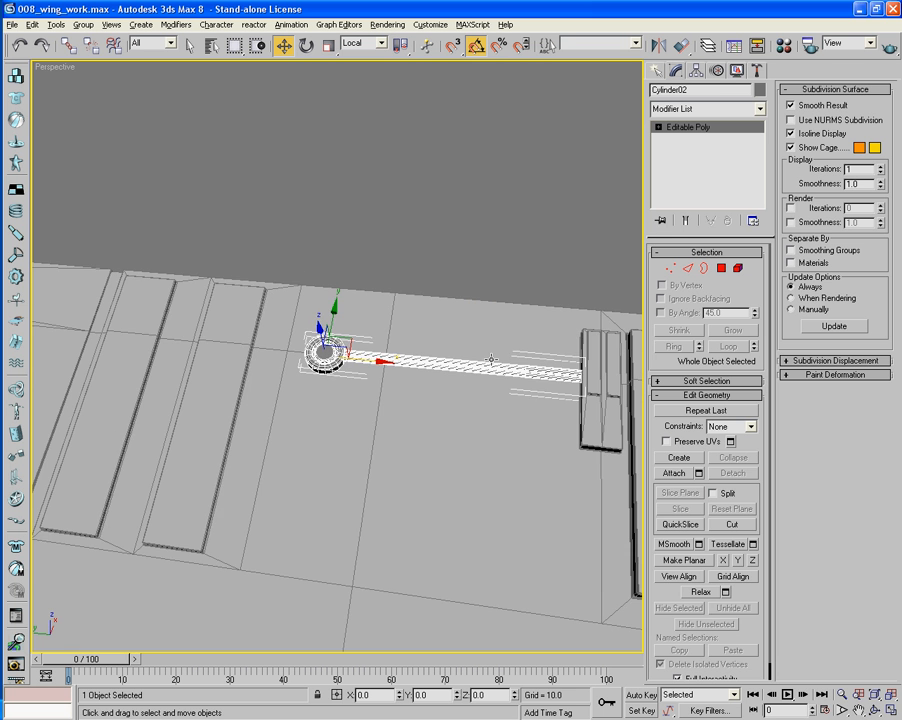
alt+middle_drag(486, 378, 382, 407)
scroll(375, 384, up, 4)
scroll(400, 445, up, 2)
middle_drag(408, 457, 398, 401)
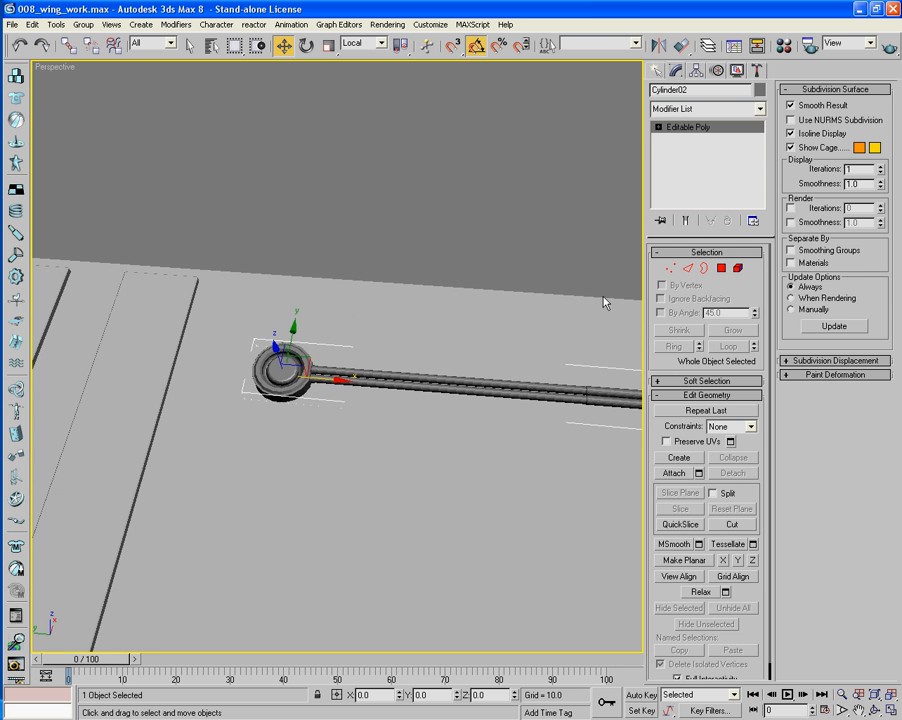
key(1)
drag(198, 294, 316, 422)
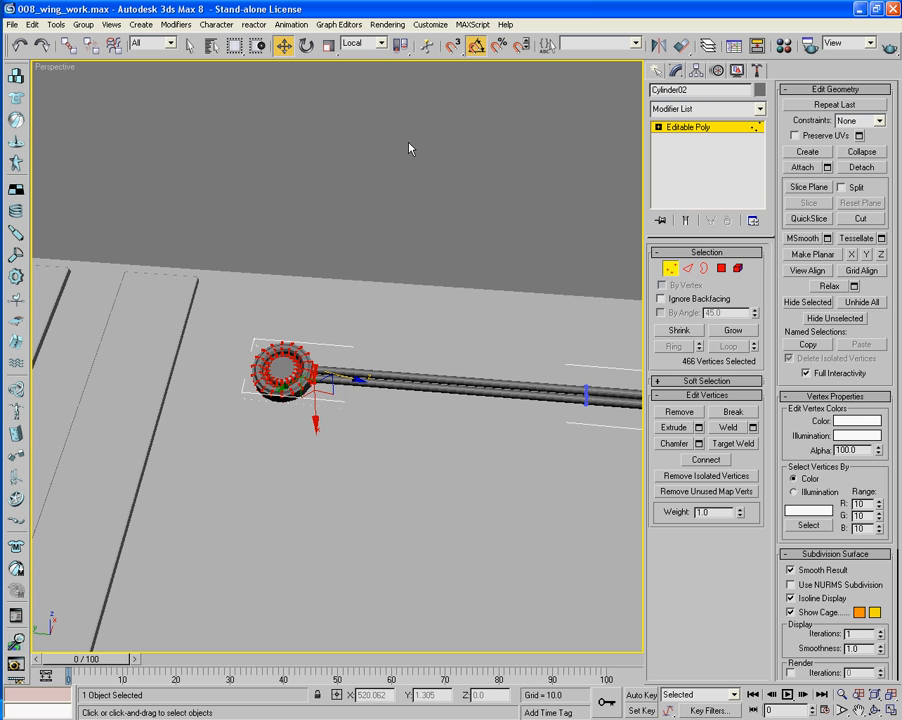
click(370, 43)
click(352, 56)
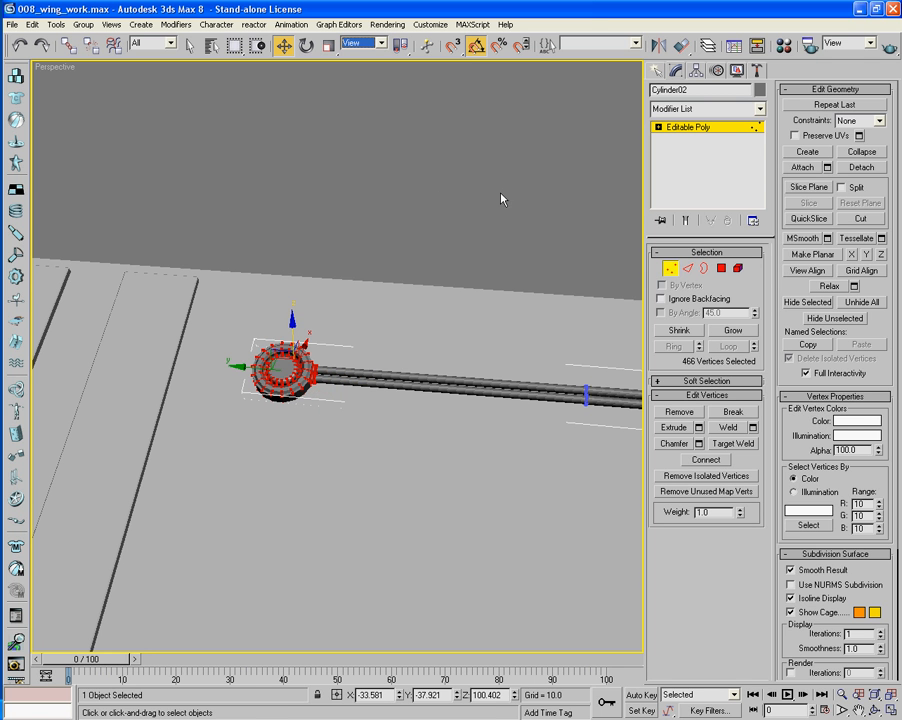
drag(224, 373, 410, 384)
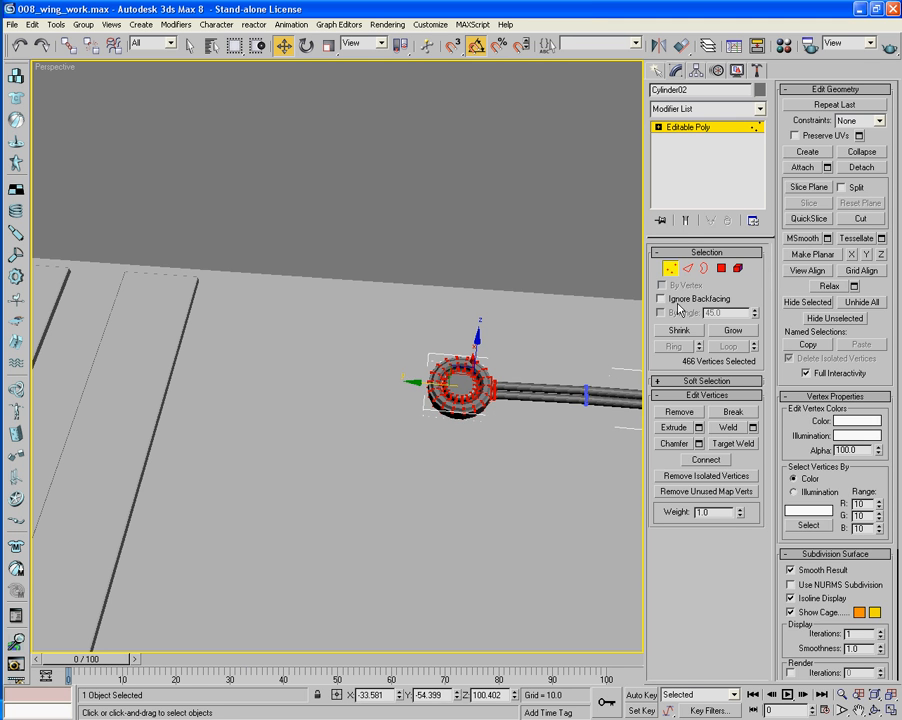
click(675, 276)
middle_drag(481, 427, 360, 366)
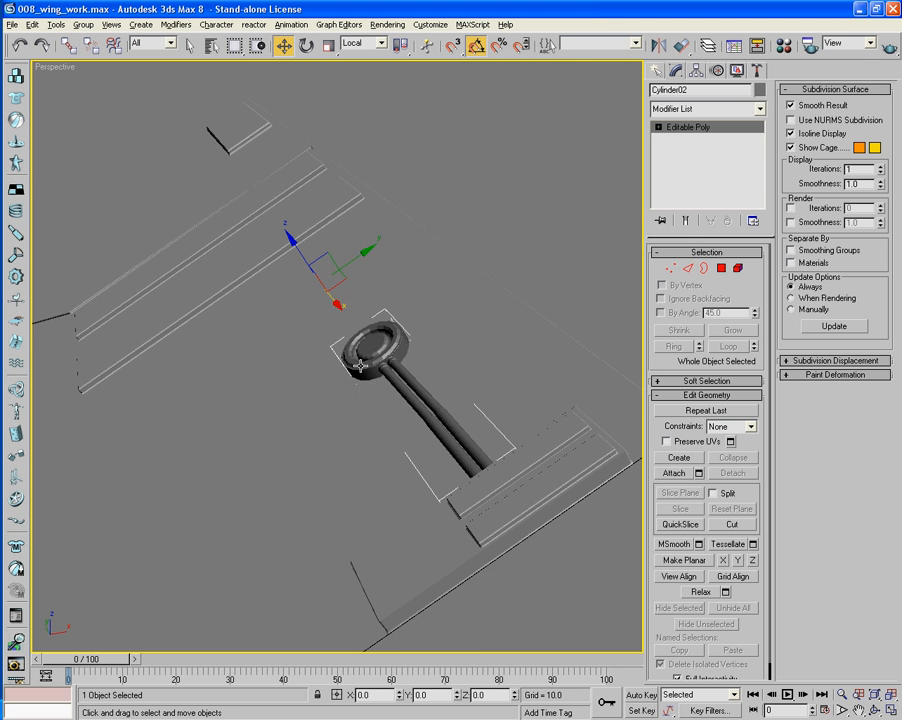
Clone the disc-and-rods object along its local Y axis as copies, making a side-by-side row of three with Cylinder03 and Cylinder04
scroll(415, 110, up, 3)
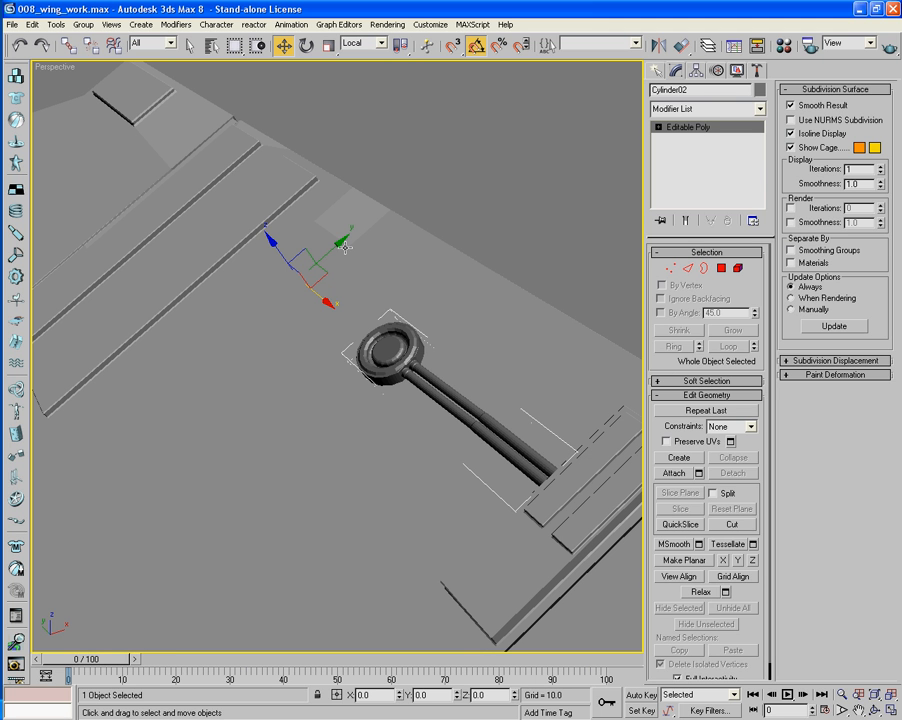
mouse_move(338, 250)
mouse_down()
mouse_move(261, 269)
mouse_move(272, 296)
mouse_move(298, 286)
mouse_move(307, 293)
mouse_up()
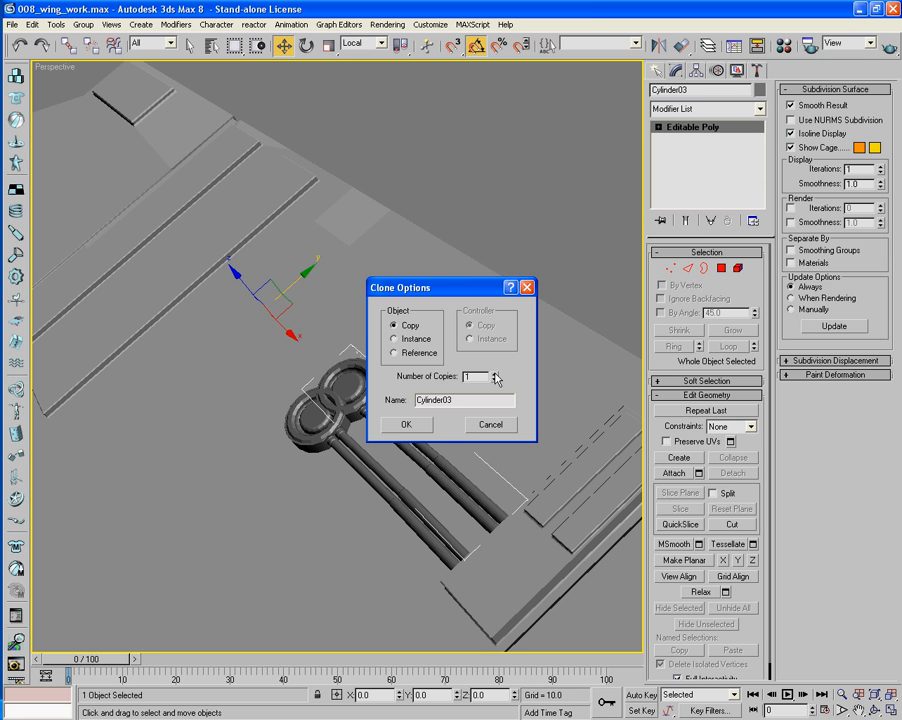
click(405, 423)
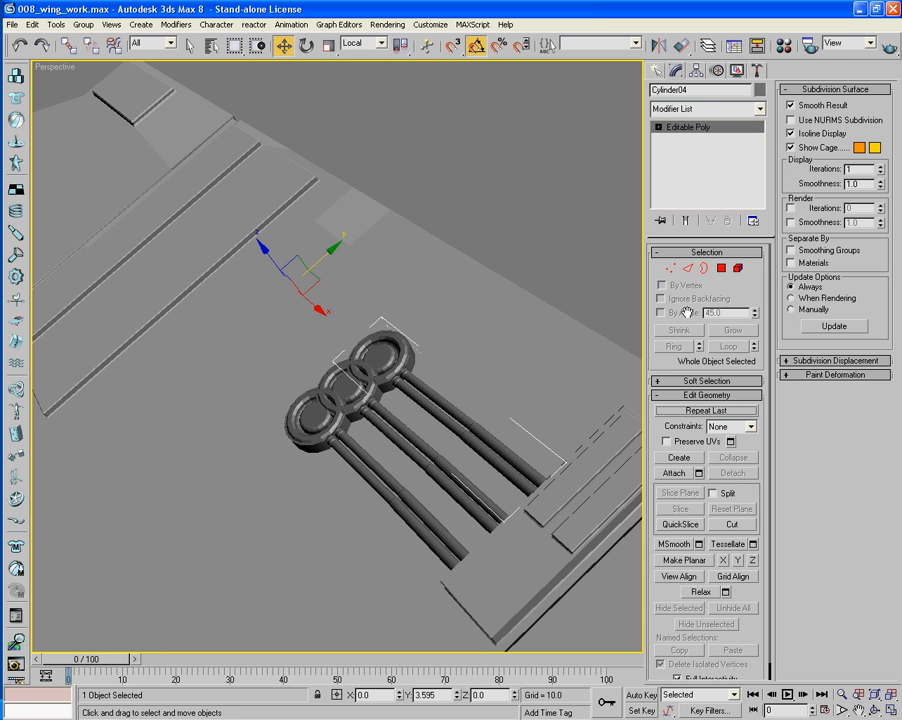
Lengthen the middle copy's rods by moving its disc-end vertices about 6.4 along View Y, away from the plate
click(382, 427)
click(721, 269)
alt+middle_drag(365, 375, 457, 389)
key(1)
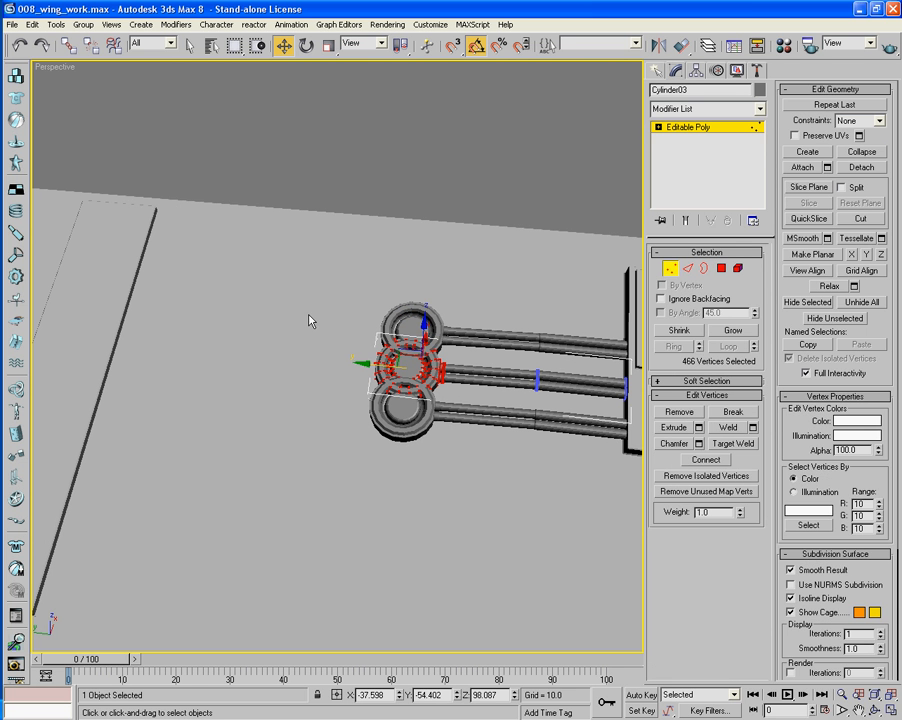
drag(365, 363, 296, 362)
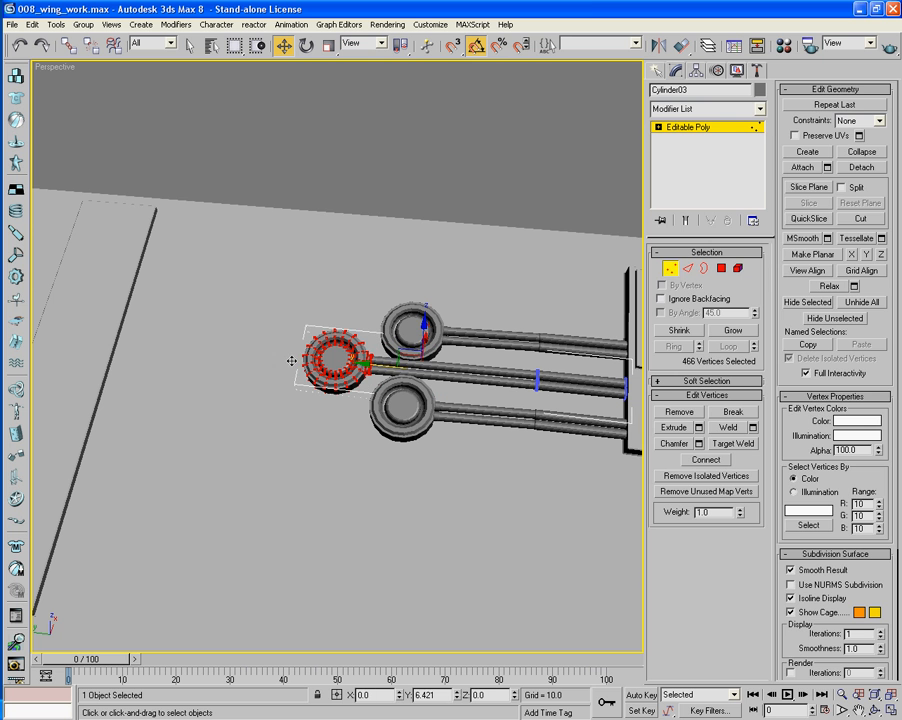
click(670, 269)
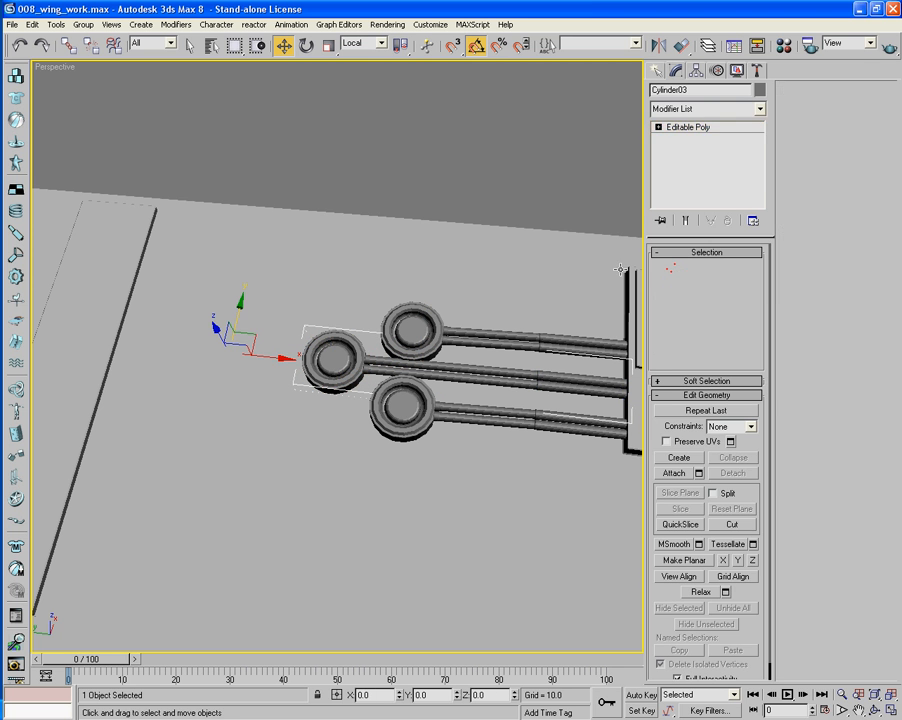
Lengthen Cylinder04's rods by moving its disc-end vertices along View Y to about -41.28, beyond the middle disc
click(425, 312)
click(670, 268)
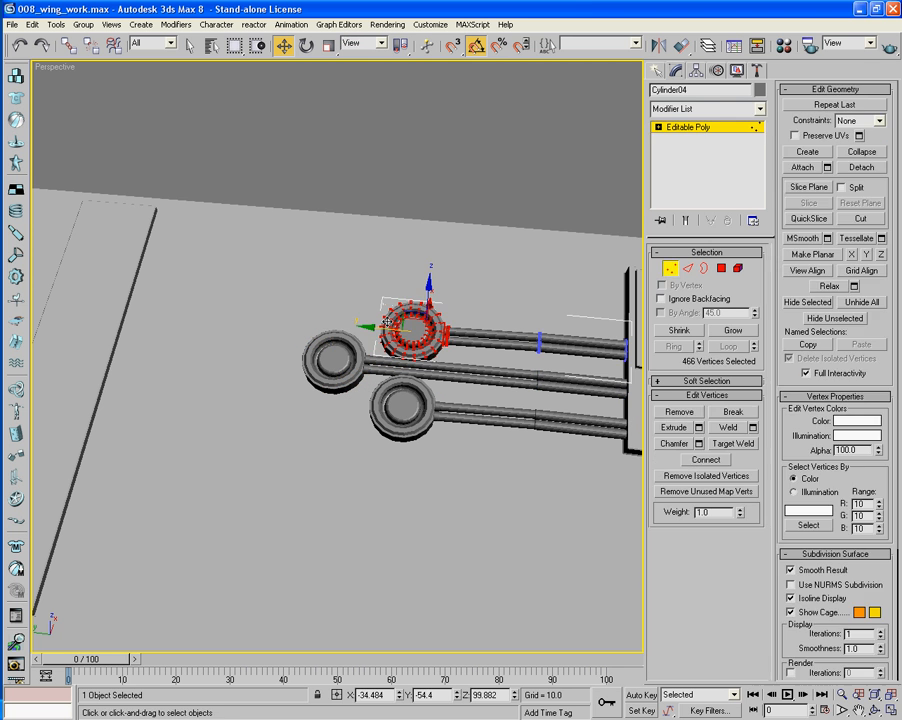
drag(366, 332, 226, 333)
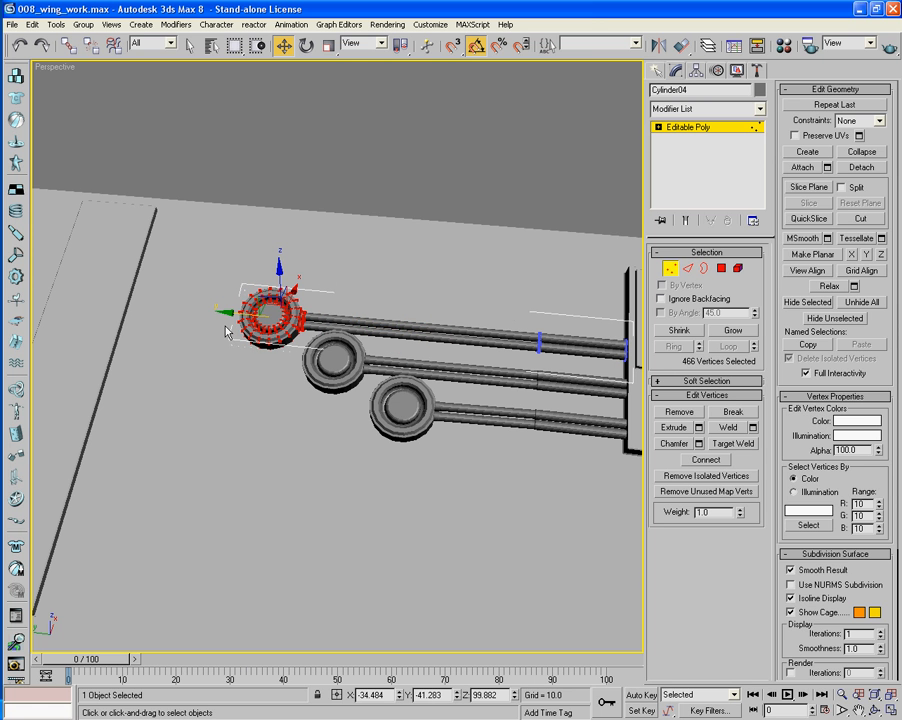
click(670, 270)
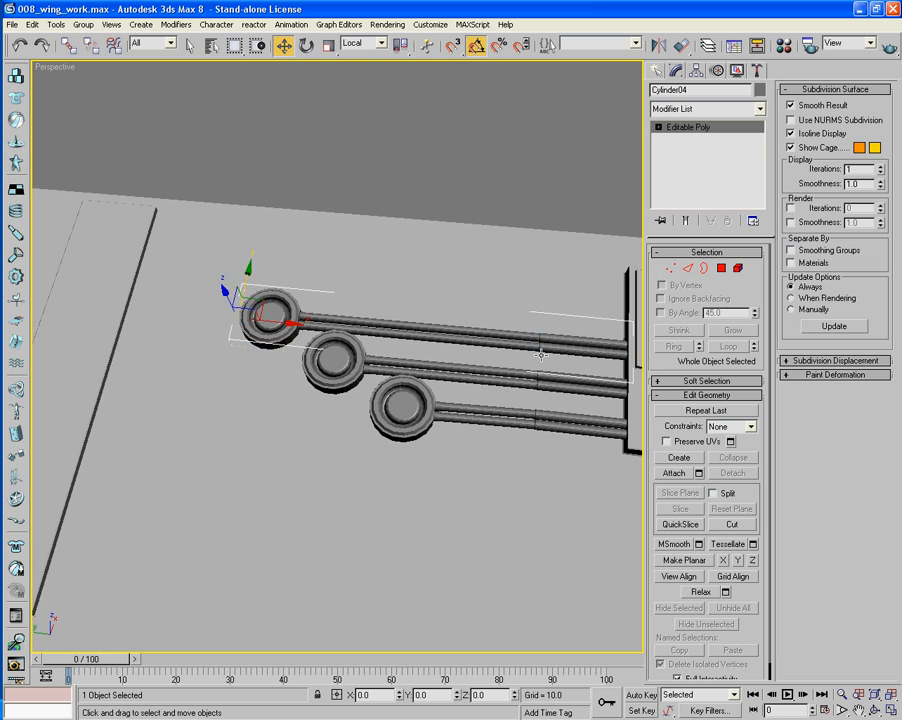
Shift all three disc-and-rods objects along local Y to line up with the stepped plate, moving Cylinder04 about 6.59
alt+middle_drag(470, 370, 444, 344)
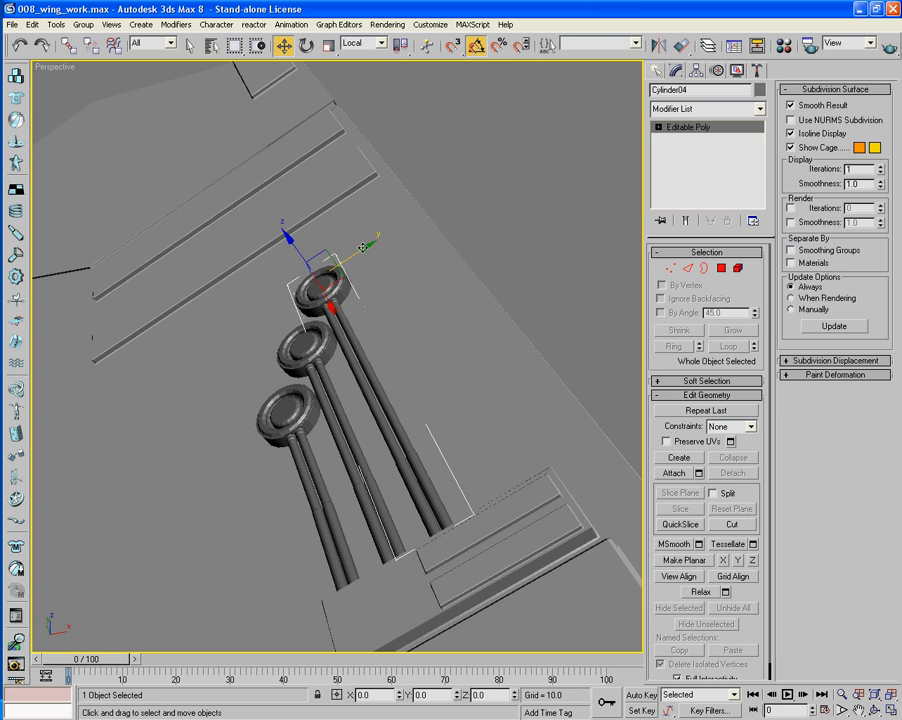
drag(363, 246, 433, 237)
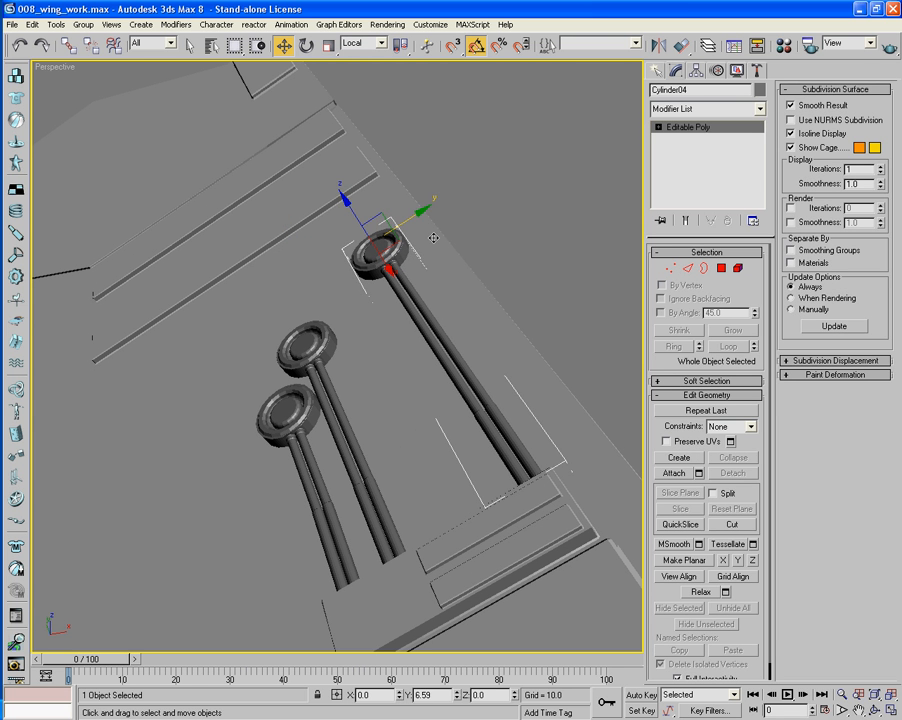
click(310, 343)
drag(331, 268, 405, 264)
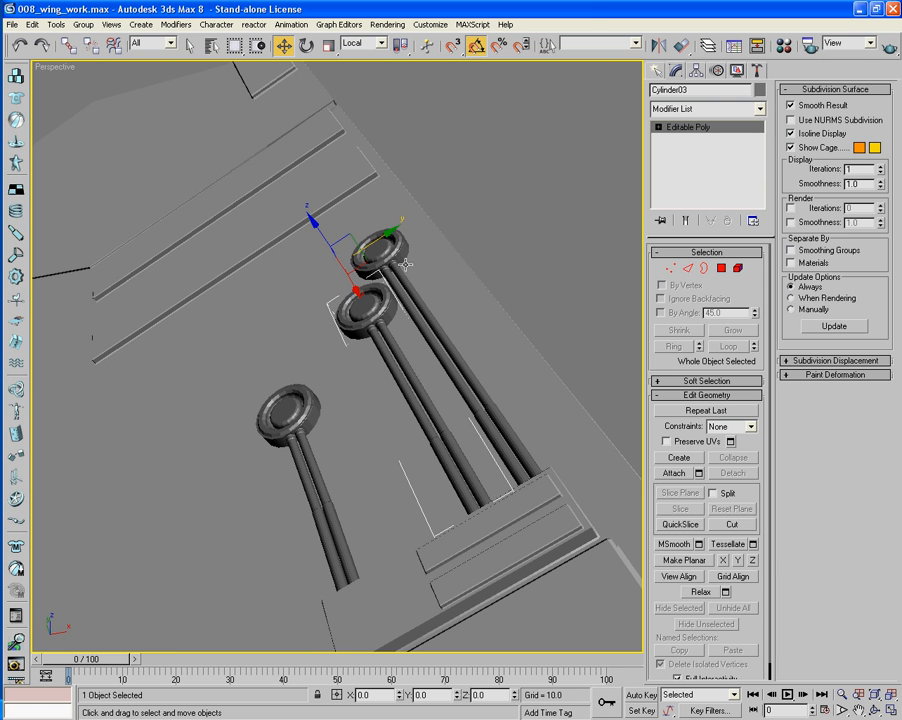
click(292, 428)
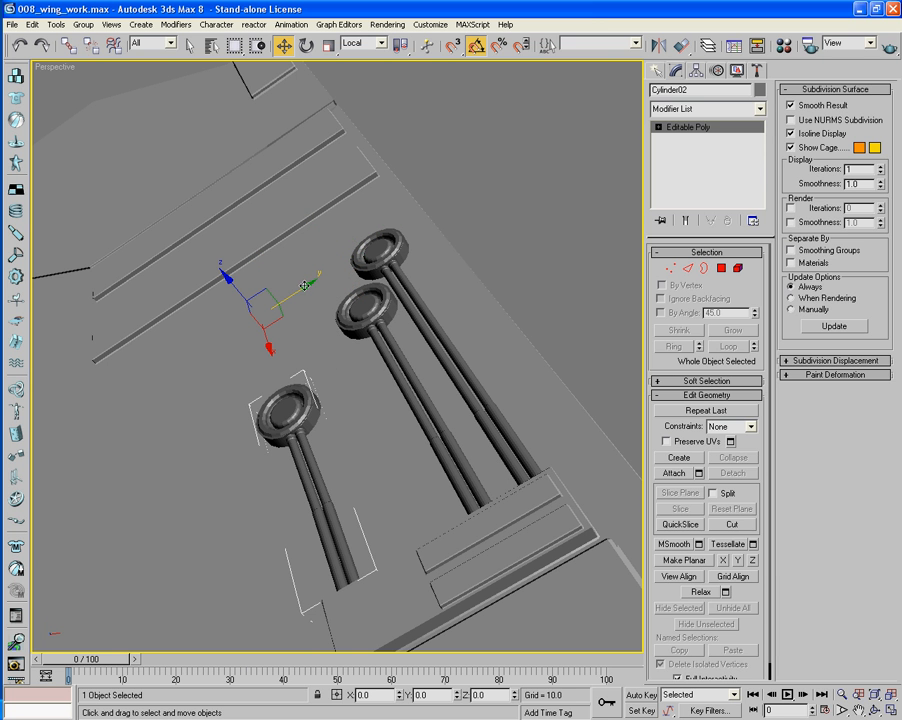
drag(304, 286, 372, 274)
mouse_move(283, 324)
alt+middle_down()
mouse_move(308, 352)
mouse_move(405, 362)
mouse_move(447, 338)
alt+middle_up()
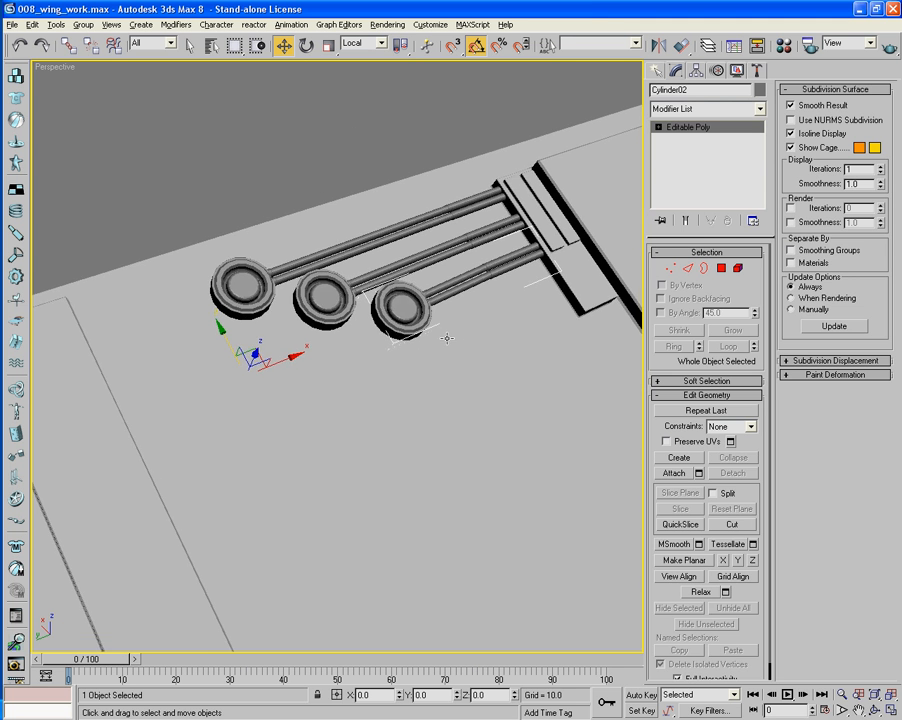
Attach the three disc-and-rods objects to the Wing_L mesh
click(322, 151)
click(540, 192)
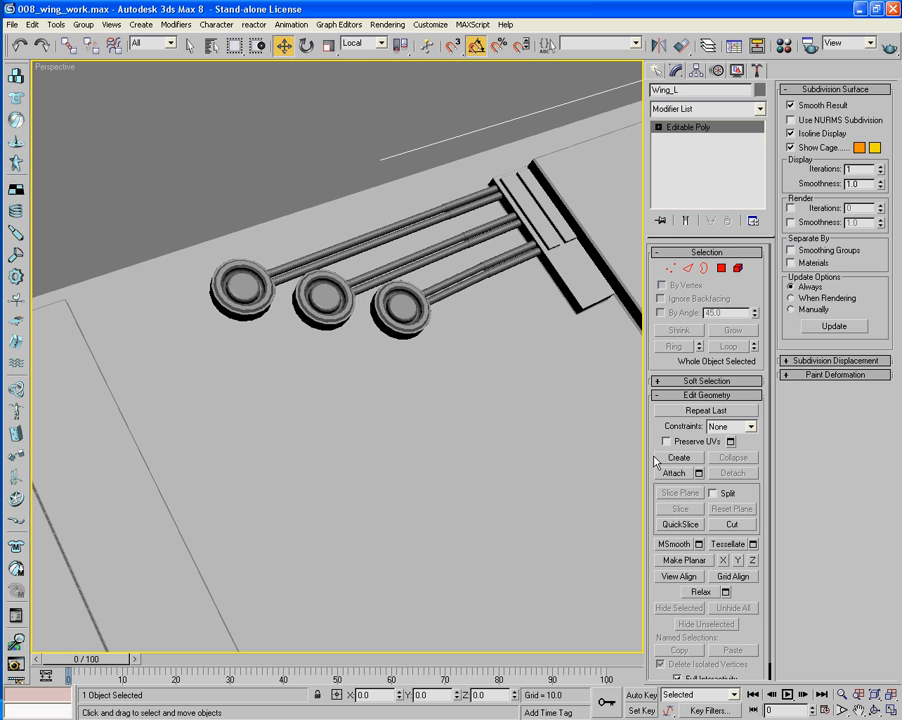
click(683, 477)
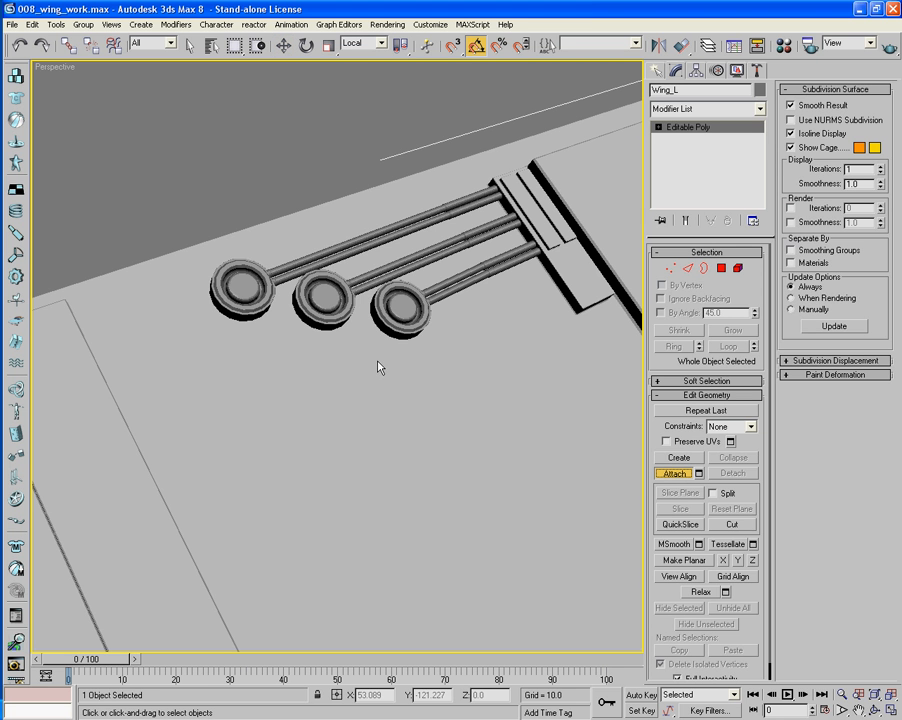
click(256, 308)
click(322, 302)
click(402, 310)
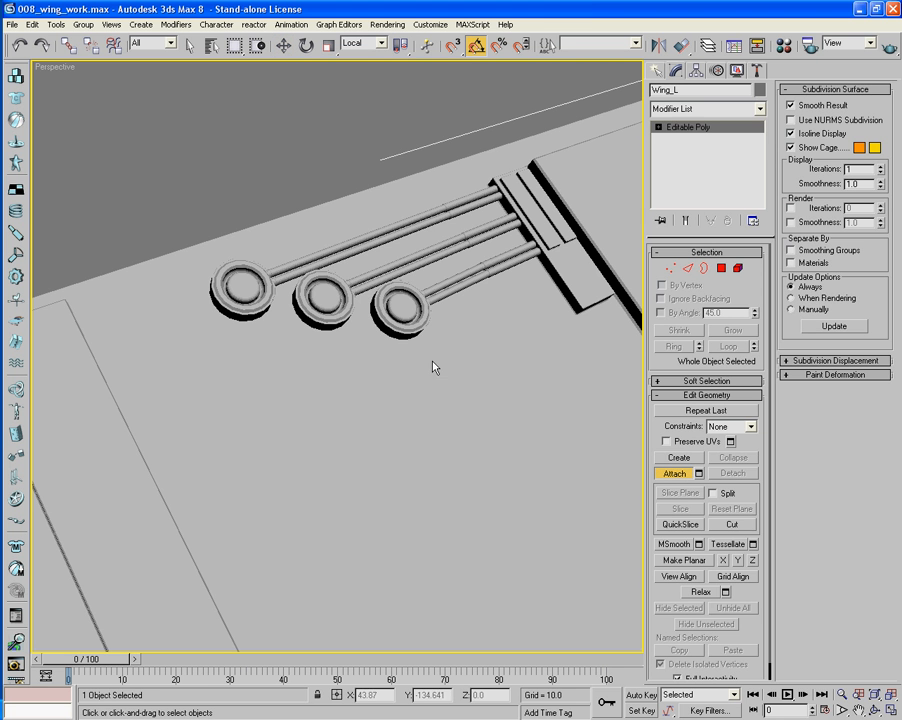
click(683, 477)
Display edged faces on the shaded wing and examine the edge layout of the large raised panel beside the stepped plate
mouse_move(419, 435)
alt+middle_down()
mouse_move(328, 403)
mouse_move(407, 427)
alt+middle_up()
scroll(330, 405, down, 6)
click(515, 420)
alt+middle_drag(515, 420, 499, 451)
alt+middle_drag(560, 427, 481, 447)
scroll(481, 447, up, 5)
click(412, 476)
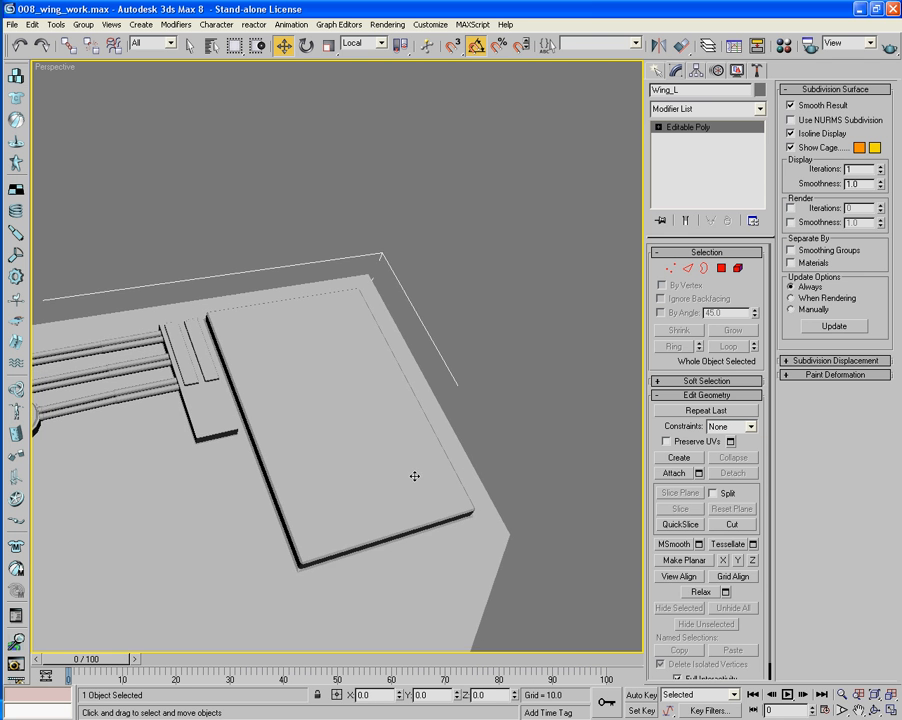
mouse_move(412, 476)
middle_down()
mouse_move(530, 446)
mouse_move(542, 453)
mouse_move(477, 469)
middle_up()
key(F4)
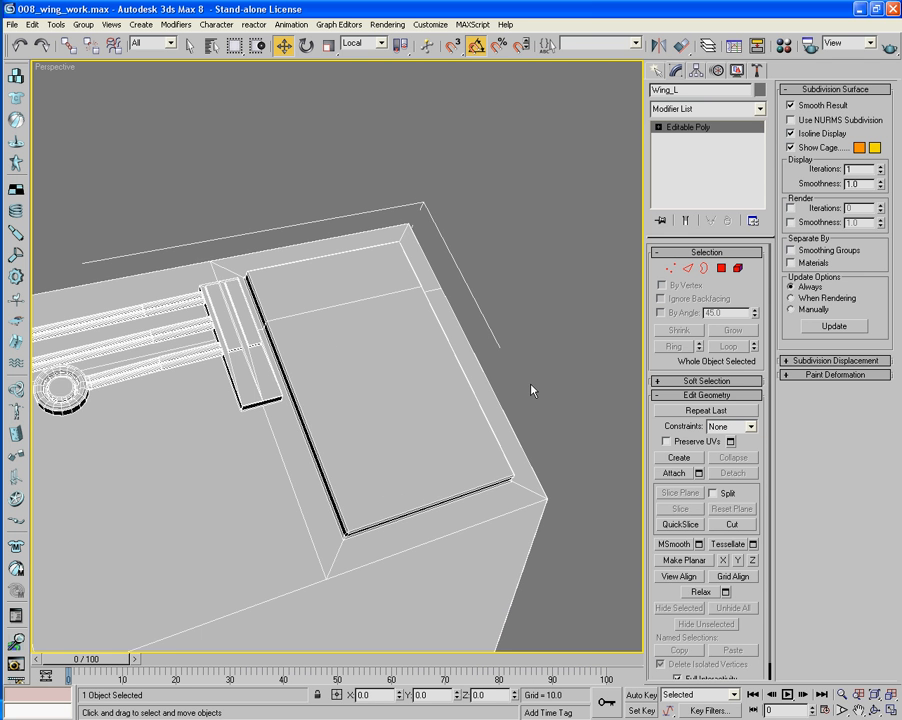
click(721, 268)
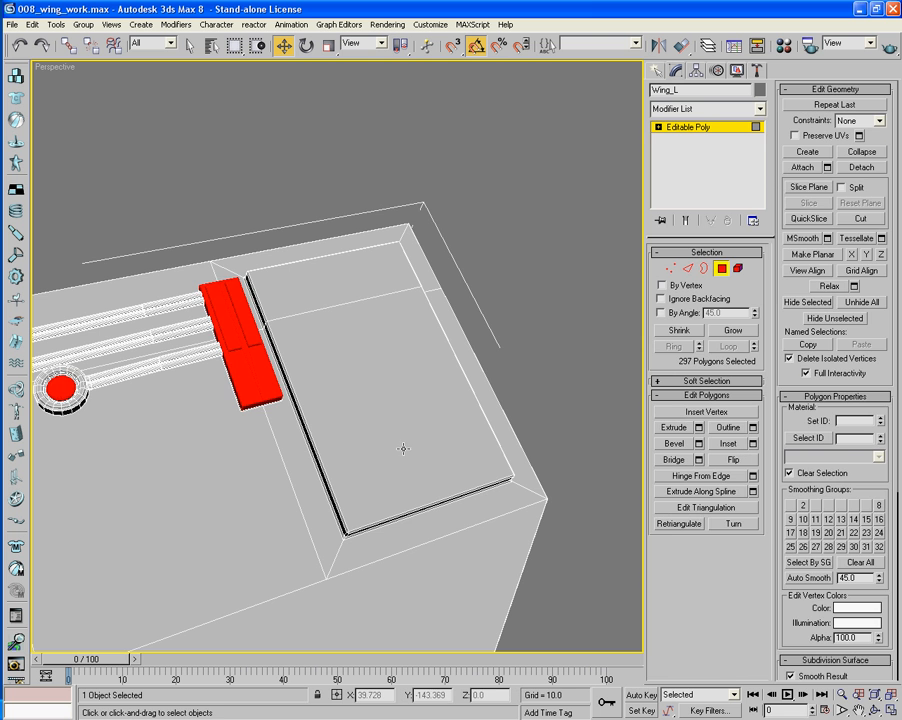
click(688, 269)
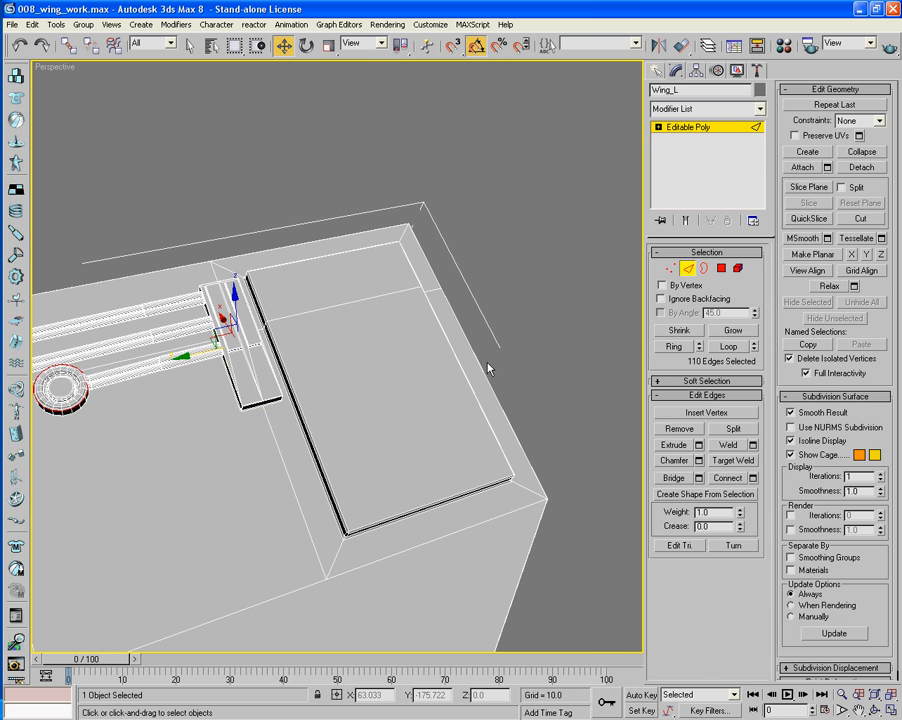
Connect the two opposite crosswise edges on the raised panel's top face with 2 segments, dividing the larger area into three lengthwise strips
alt+middle_drag(396, 462, 418, 530)
middle_drag(418, 530, 392, 427)
scroll(392, 427, up, 5)
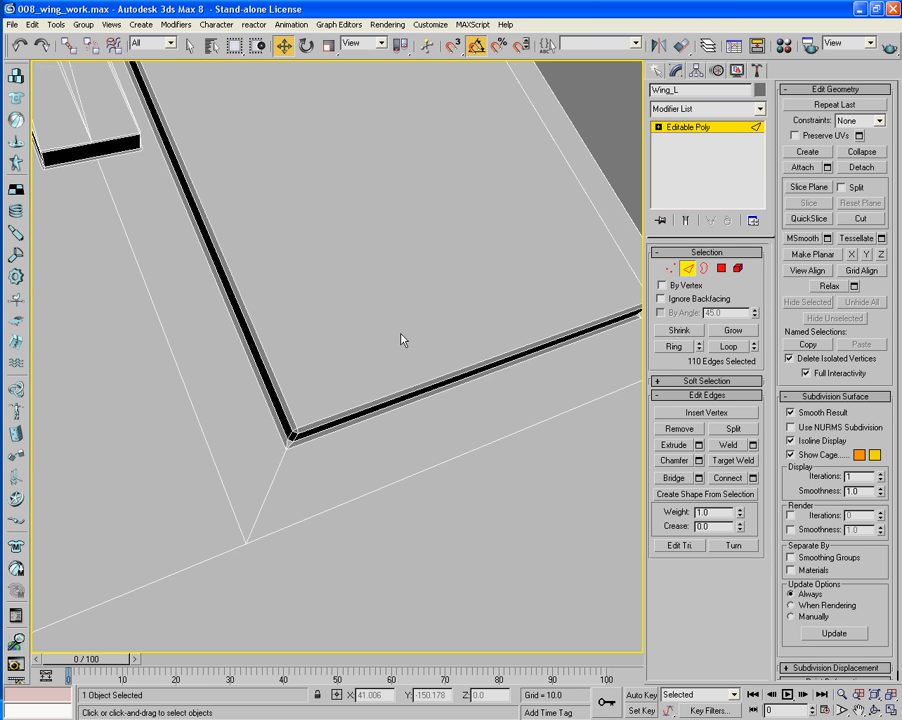
click(414, 388)
alt+middle_drag(422, 280, 440, 443)
ctrl+click(348, 171)
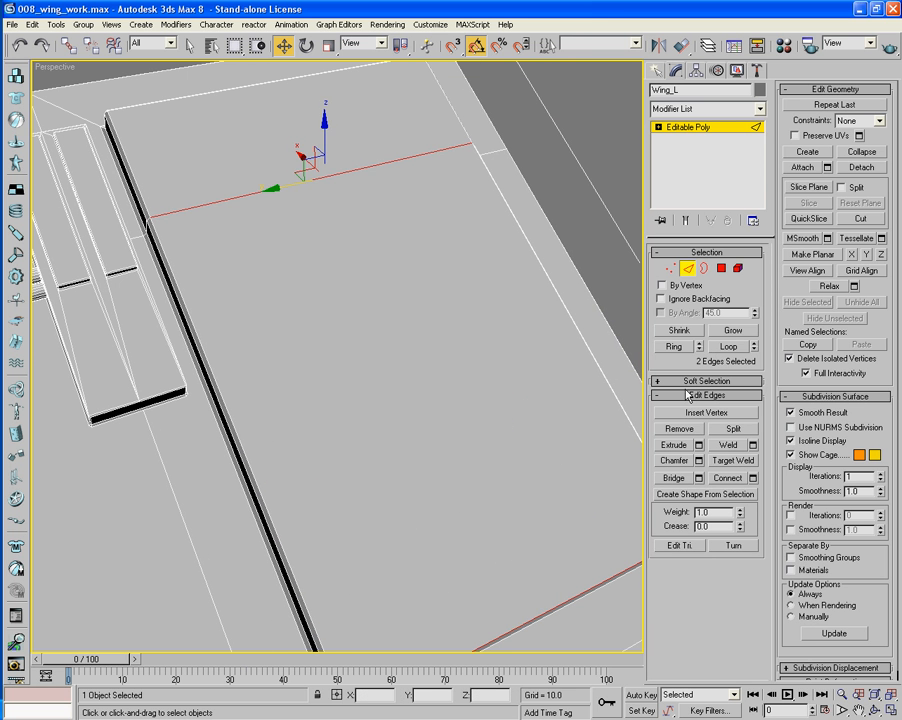
key(ctrl+shift+e)
middle_drag(488, 558, 450, 508)
key(ctrl+z)
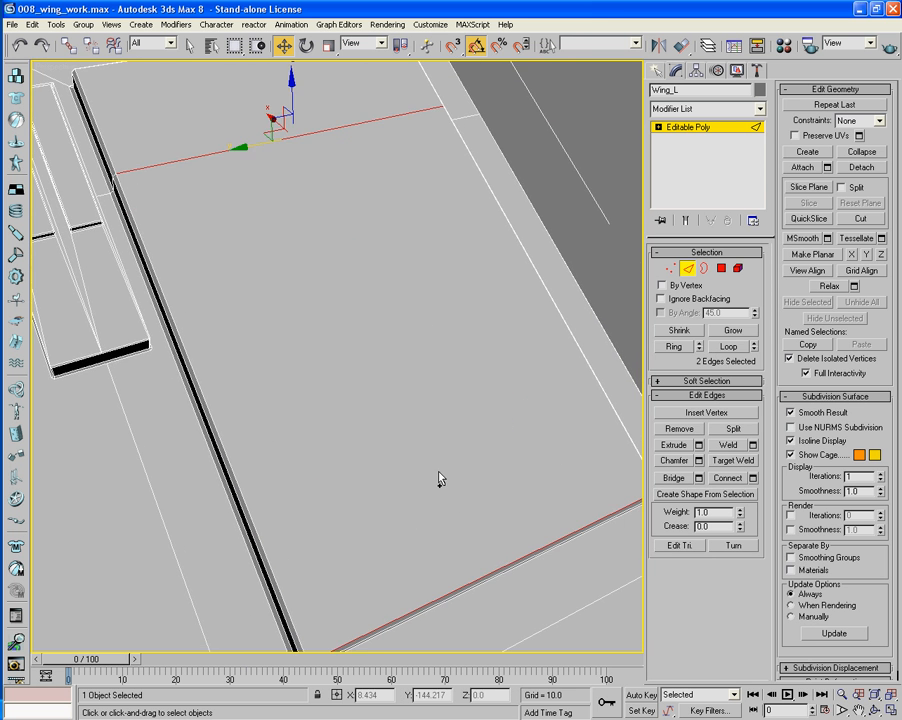
click(754, 480)
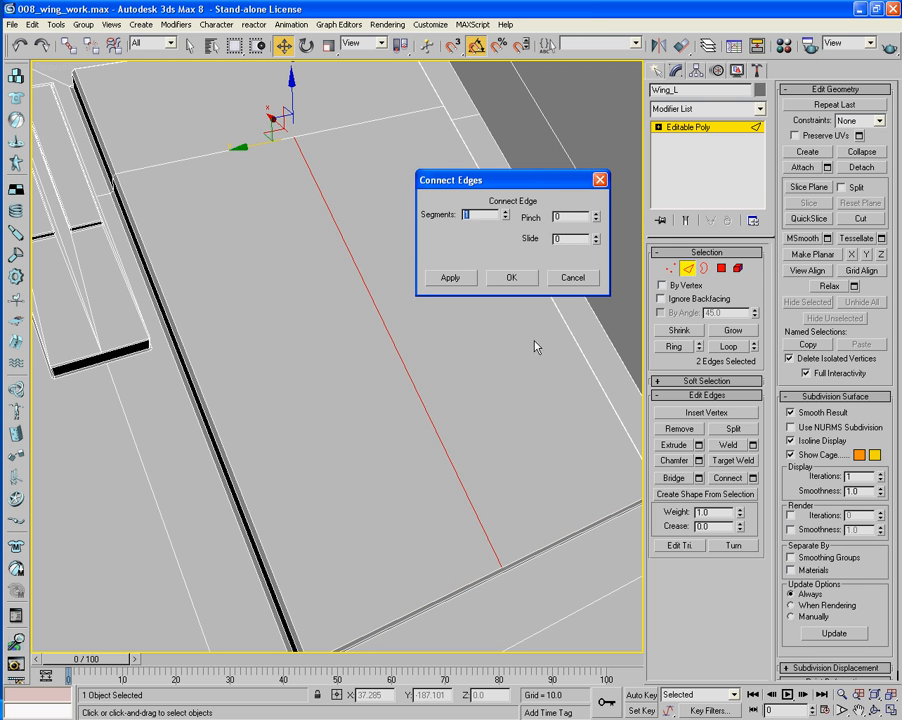
click(504, 212)
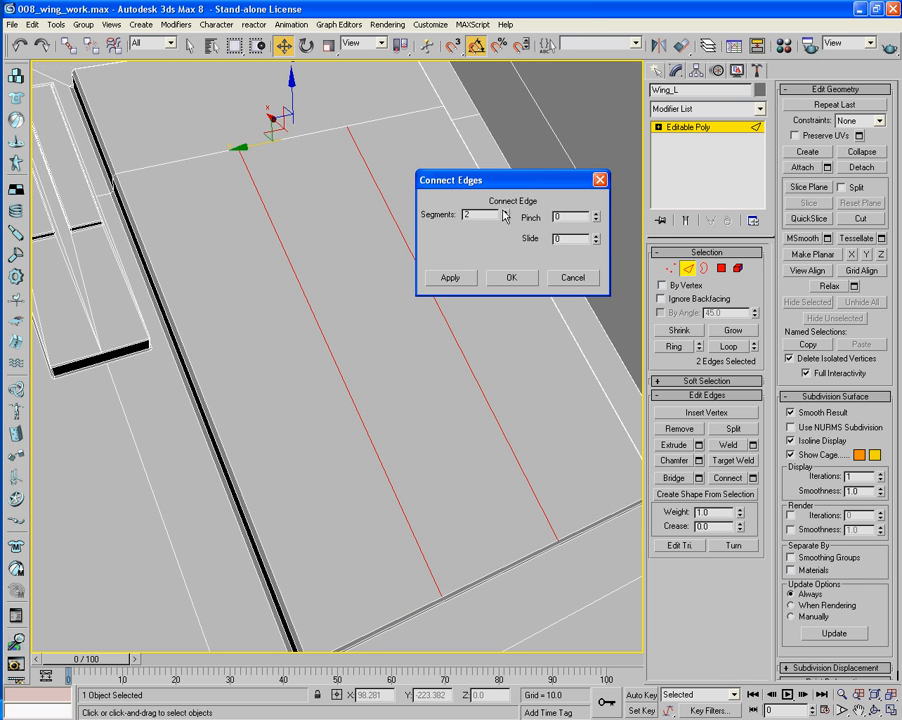
drag(595, 243, 593, 272)
right_click(593, 272)
click(511, 278)
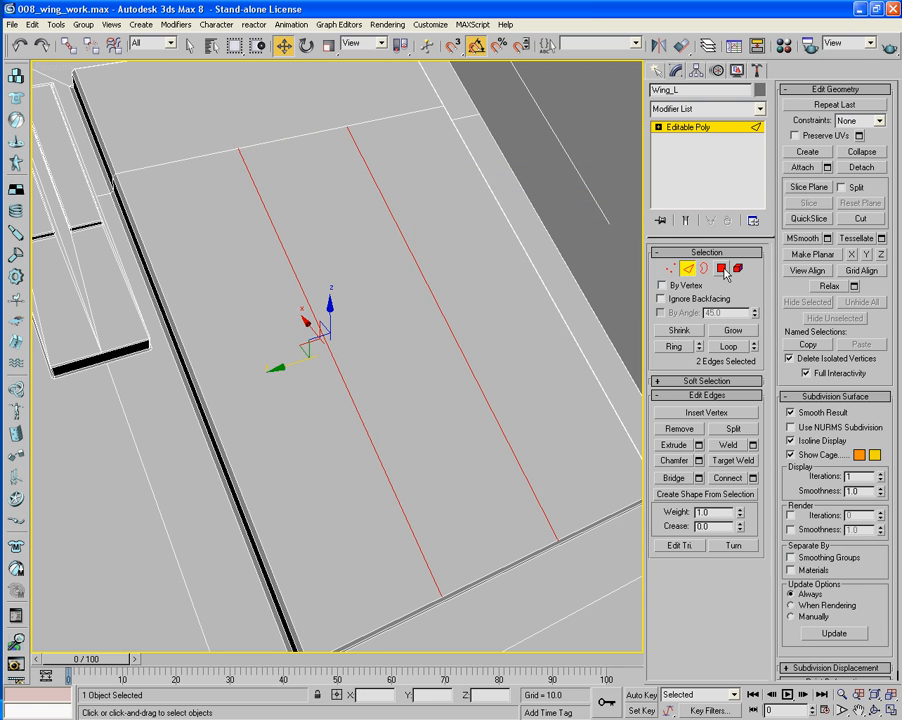
Inset the panel's three strips by polygon with an amount of 0.54, and scale them down lengthwise and to 49% in local Y
key(4)
click(362, 301)
ctrl+click(253, 321)
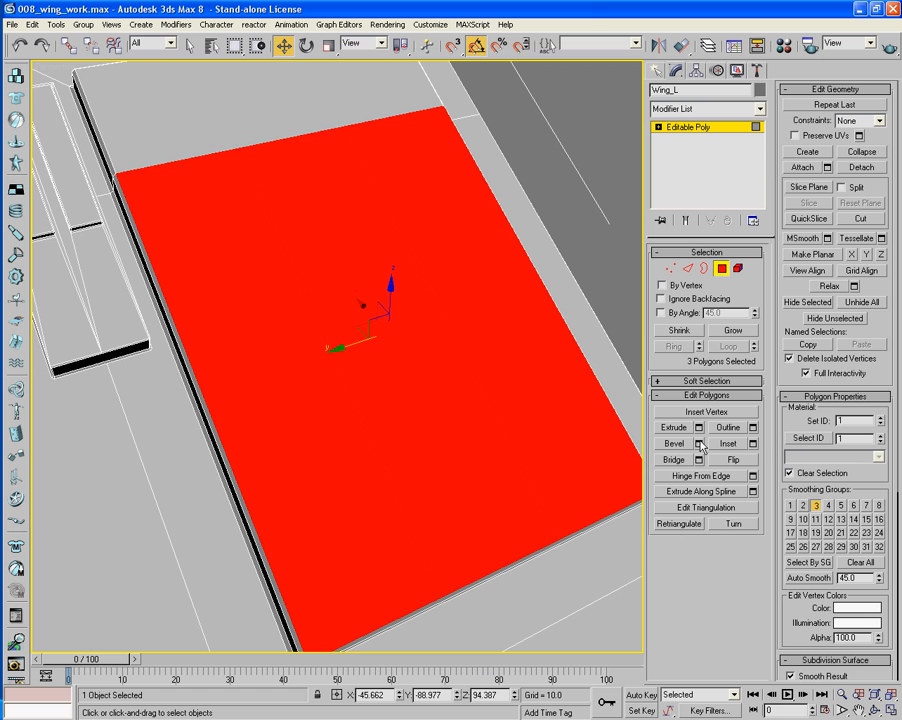
click(753, 444)
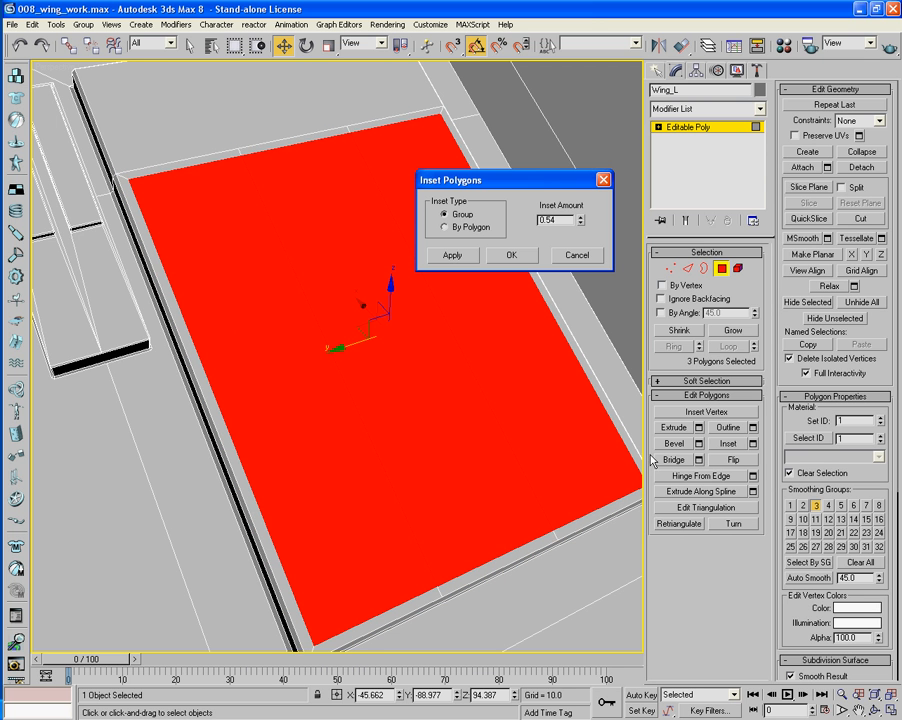
click(444, 227)
click(508, 256)
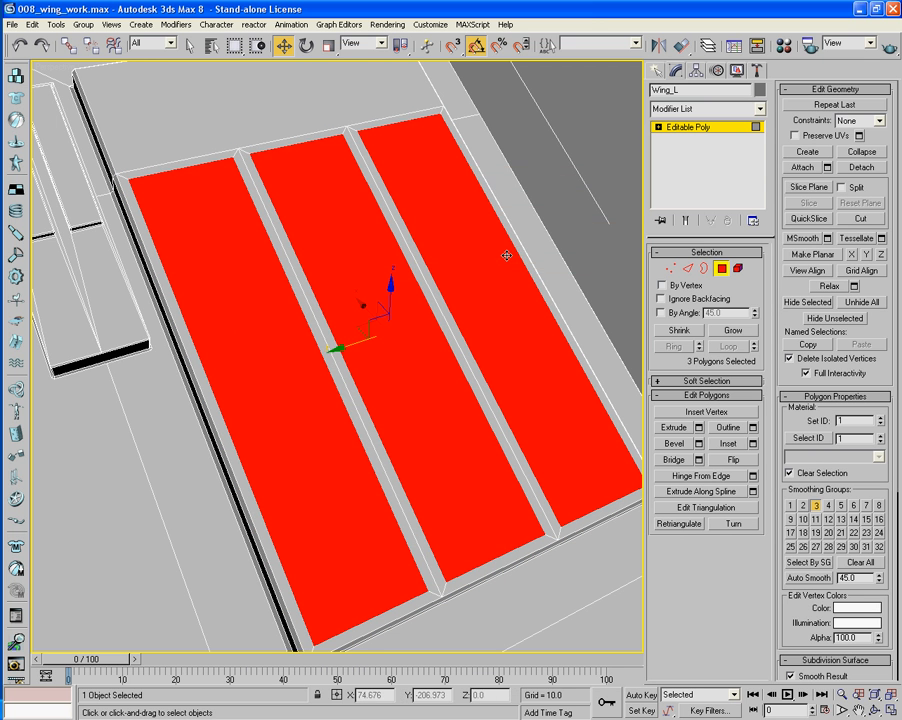
click(328, 45)
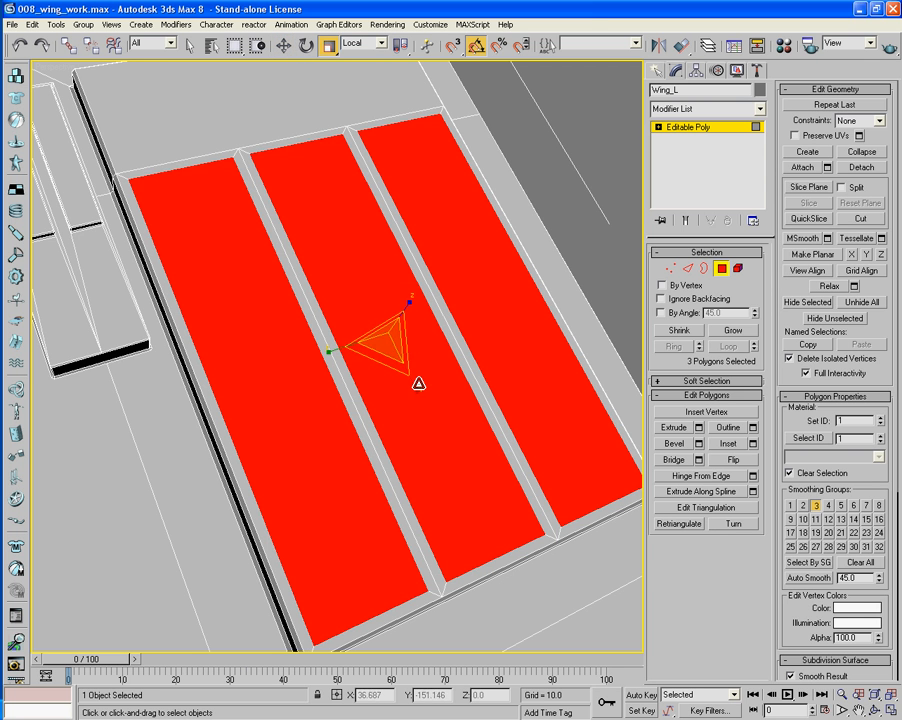
drag(413, 382, 377, 342)
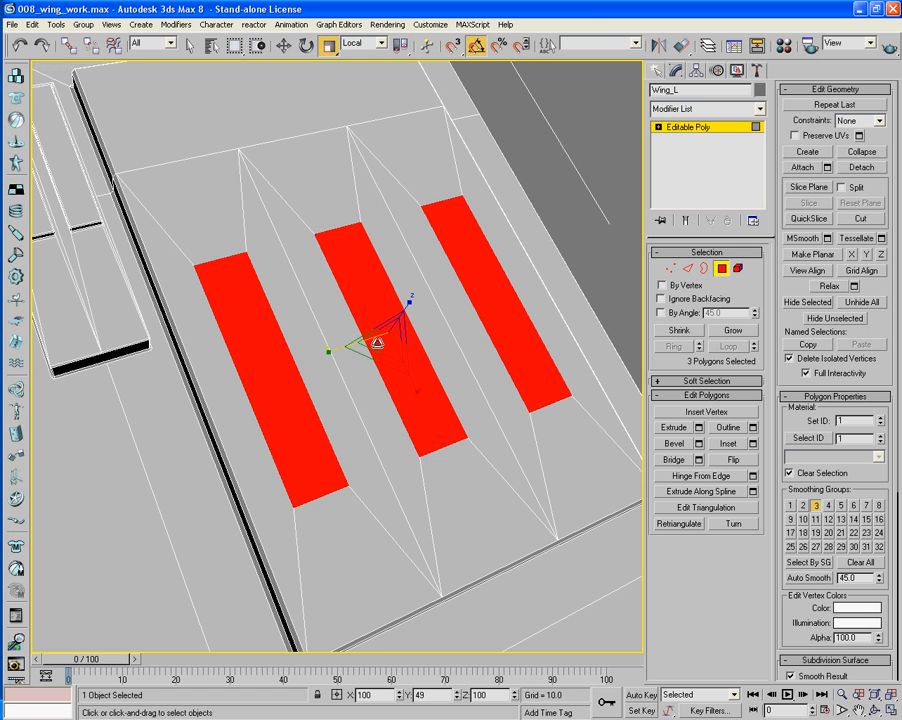
Extrude the large panel's three inset strips upward as a group, lowering the extrusion height to make shallow raised bars
click(698, 429)
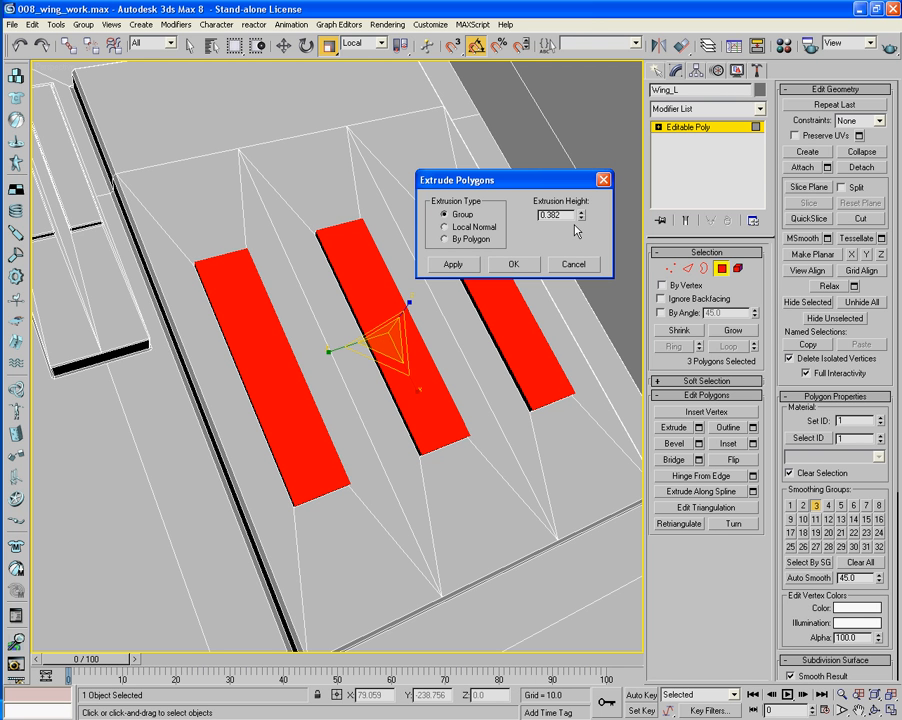
drag(581, 216, 578, 172)
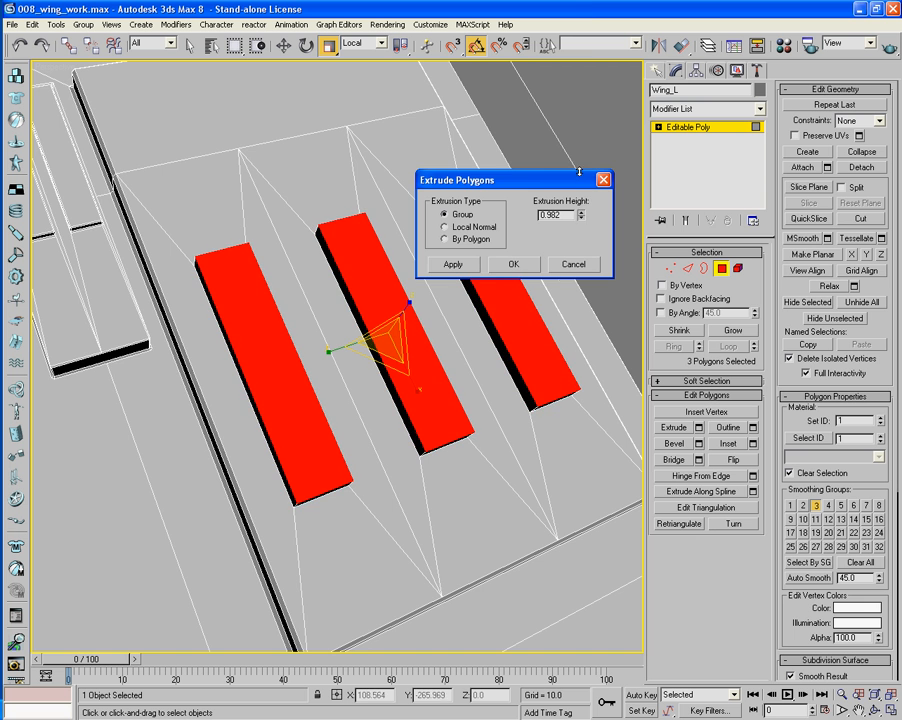
alt+middle_drag(565, 302, 515, 405)
middle_drag(427, 471, 487, 397)
scroll(487, 397, down, 2)
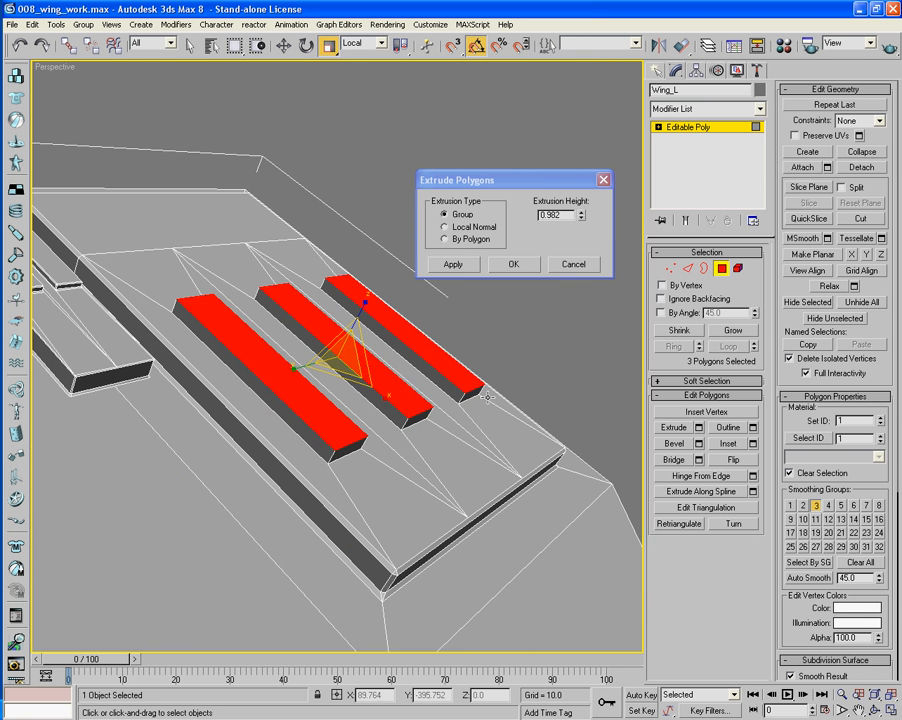
drag(582, 212, 597, 257)
click(514, 264)
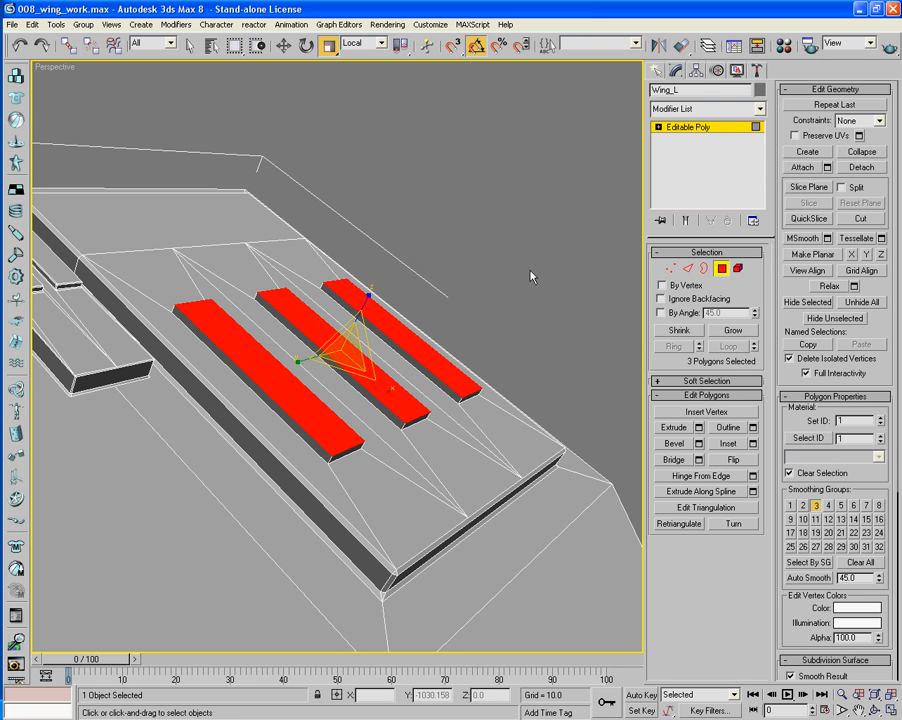
Grow the selection to the bars' side faces, convert it to edges and chamfer those edges by 0.1
click(733, 332)
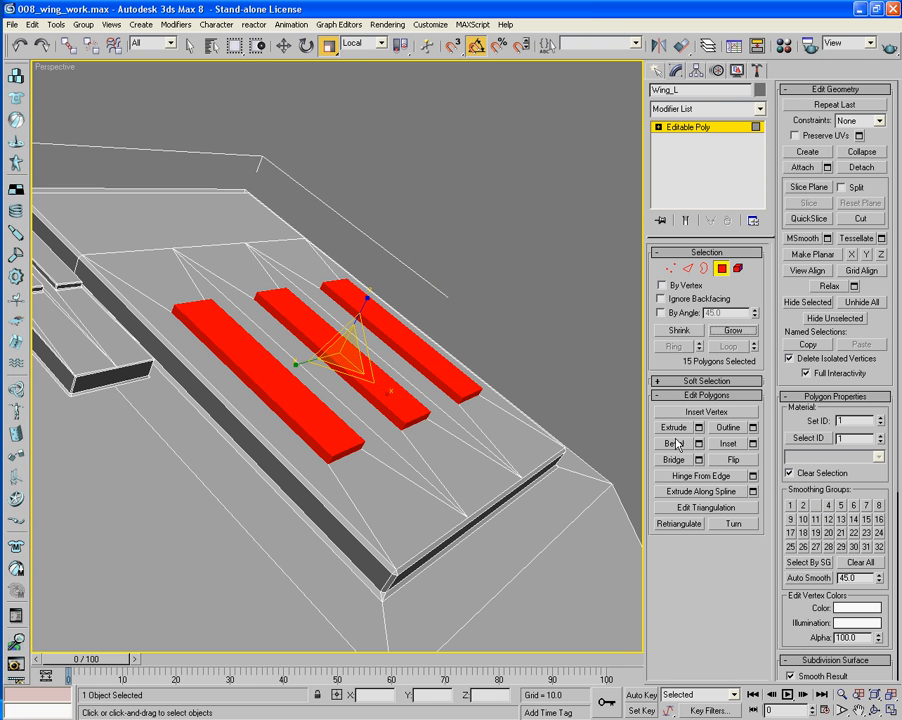
ctrl+click(688, 268)
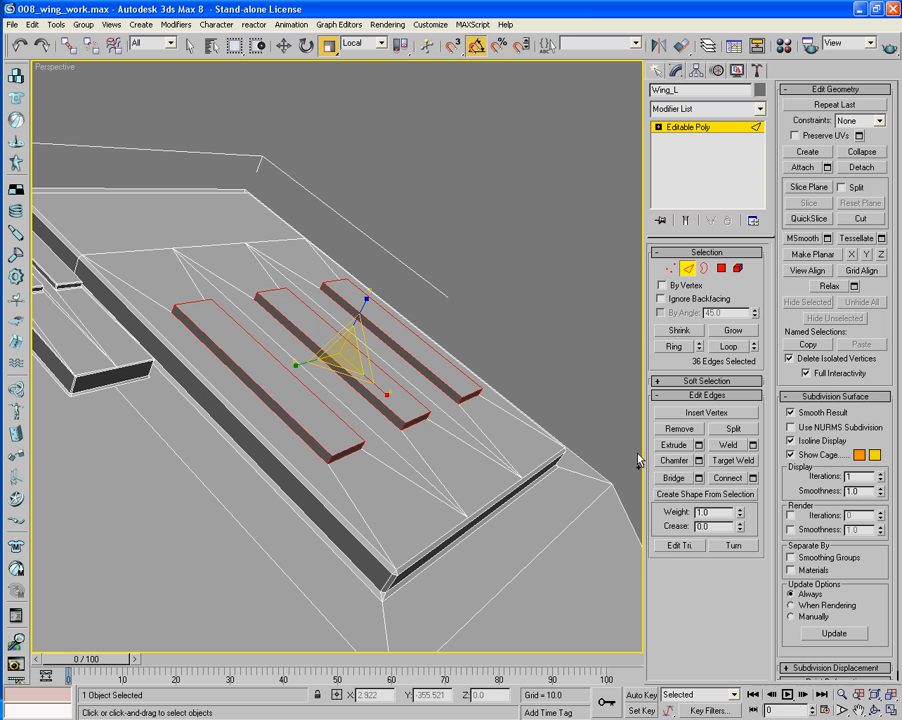
click(699, 461)
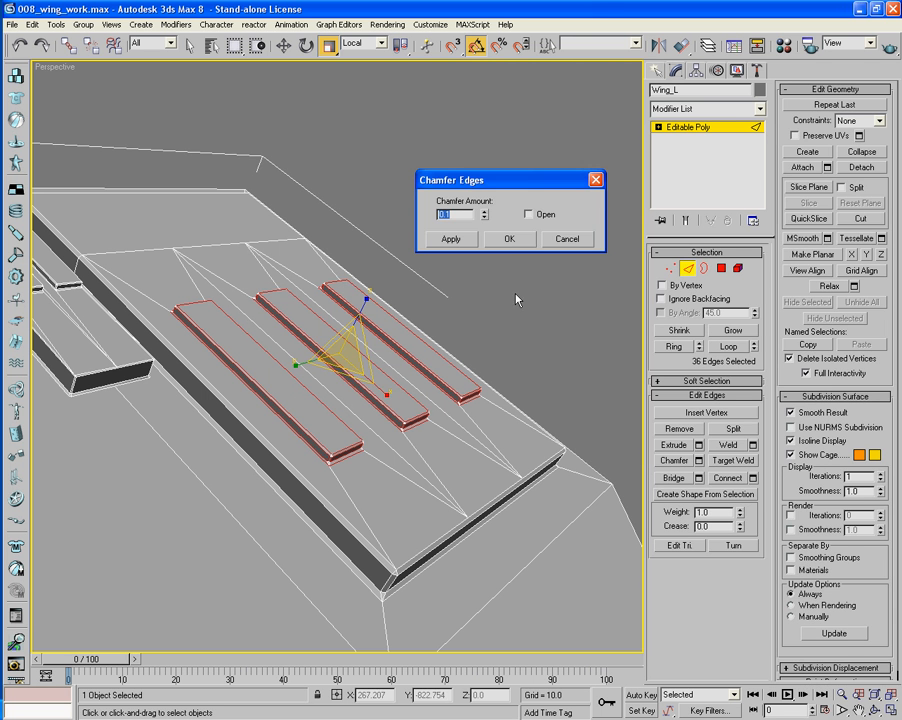
click(510, 241)
Create an AutoGrid cylinder of radius about 9.65 and height about 0.44 on the wing's empty corner section and convert it to an editable poly
scroll(527, 261, down, 4)
alt+middle_drag(530, 267, 406, 256)
key(F4)
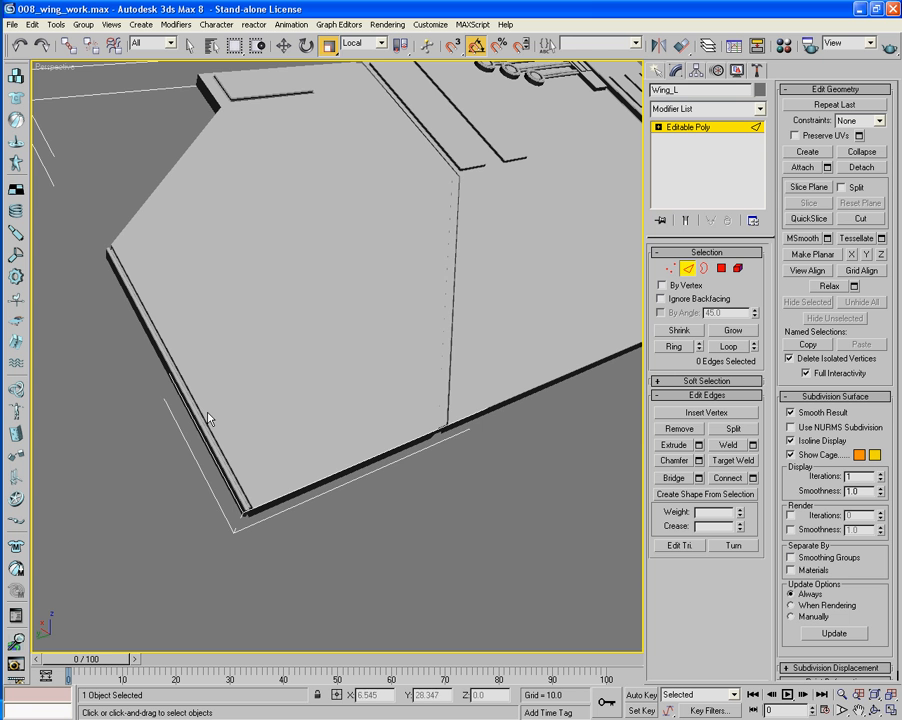
alt+middle_drag(248, 392, 272, 411)
click(657, 70)
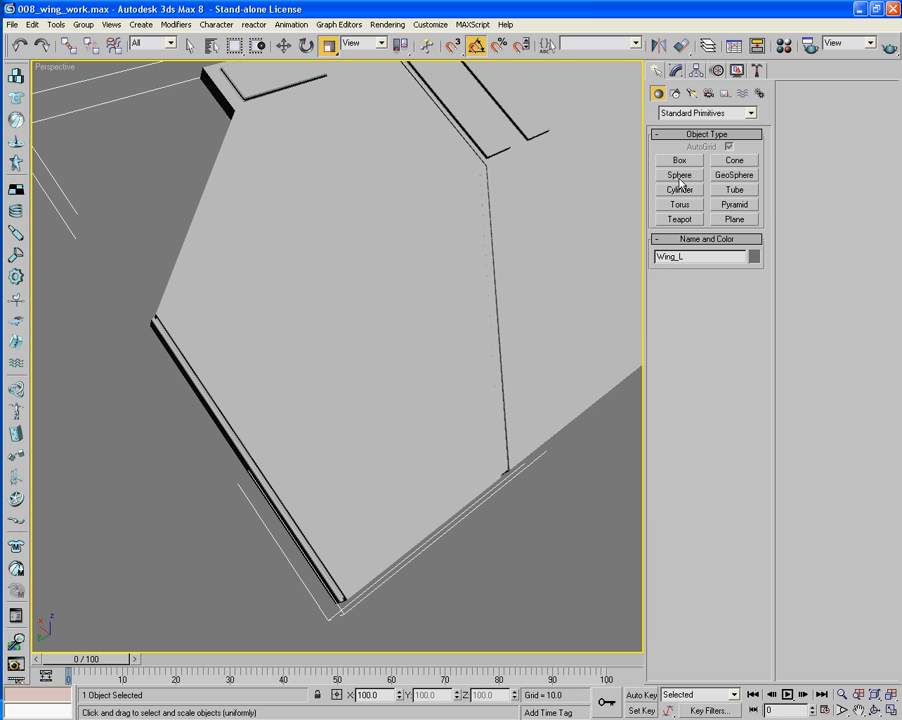
click(680, 190)
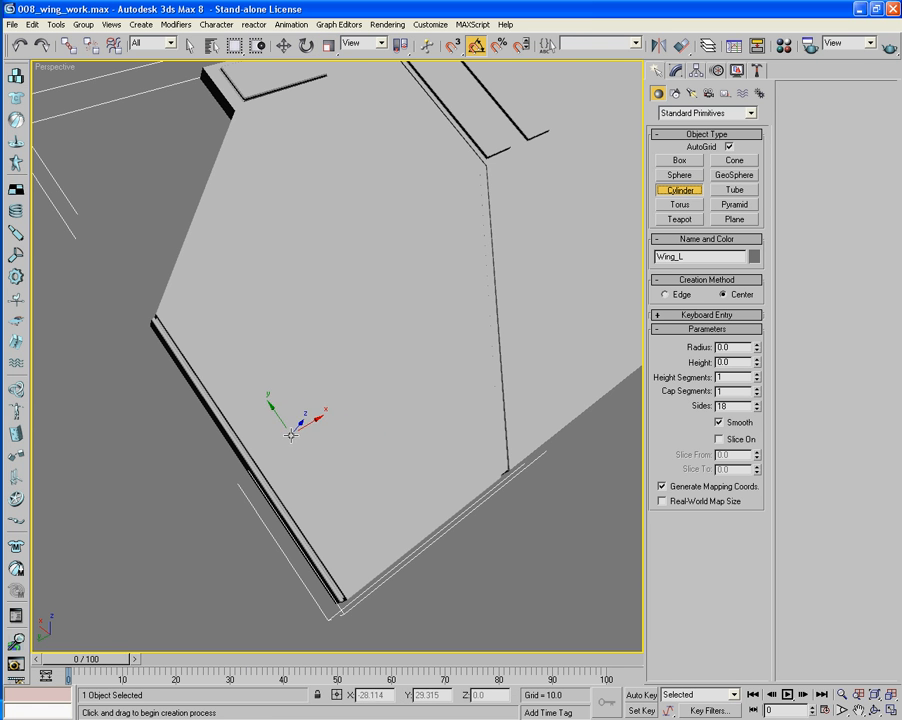
drag(305, 397, 302, 440)
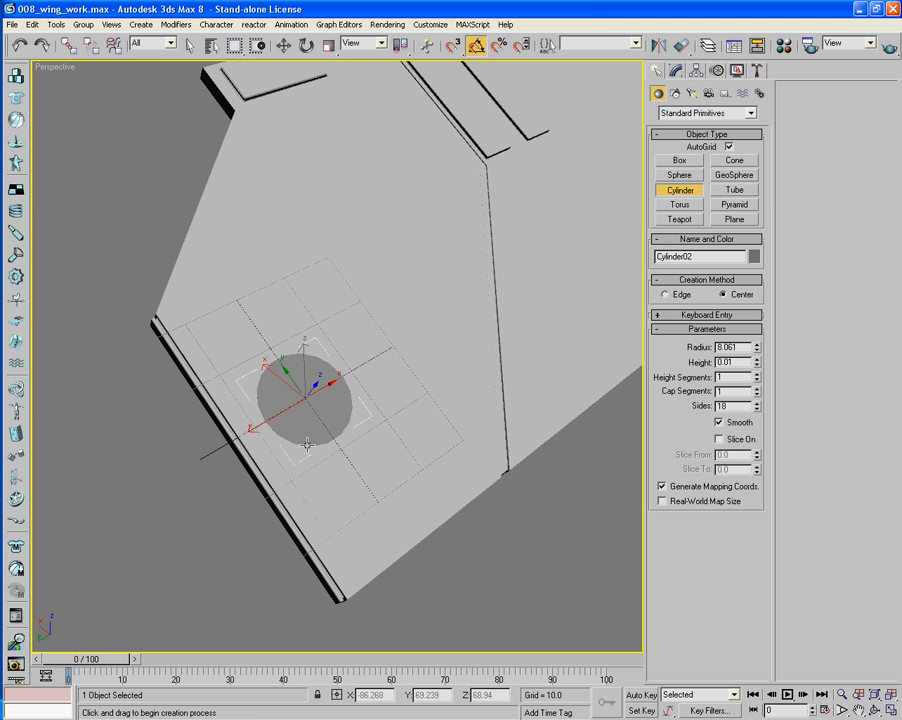
click(311, 453)
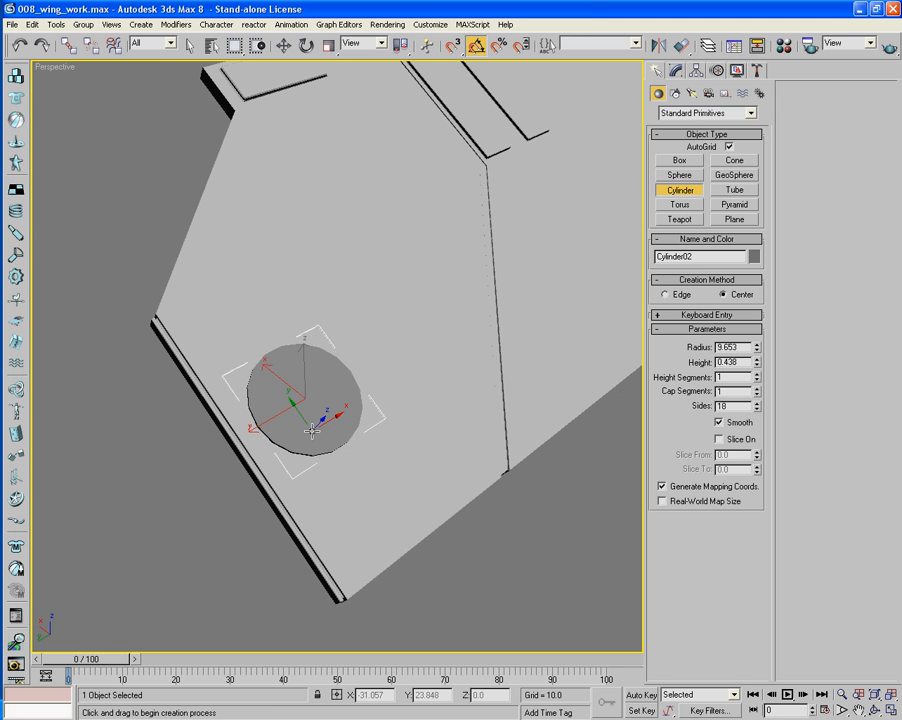
right_click(308, 427)
mouse_move(345, 546)
click(447, 558)
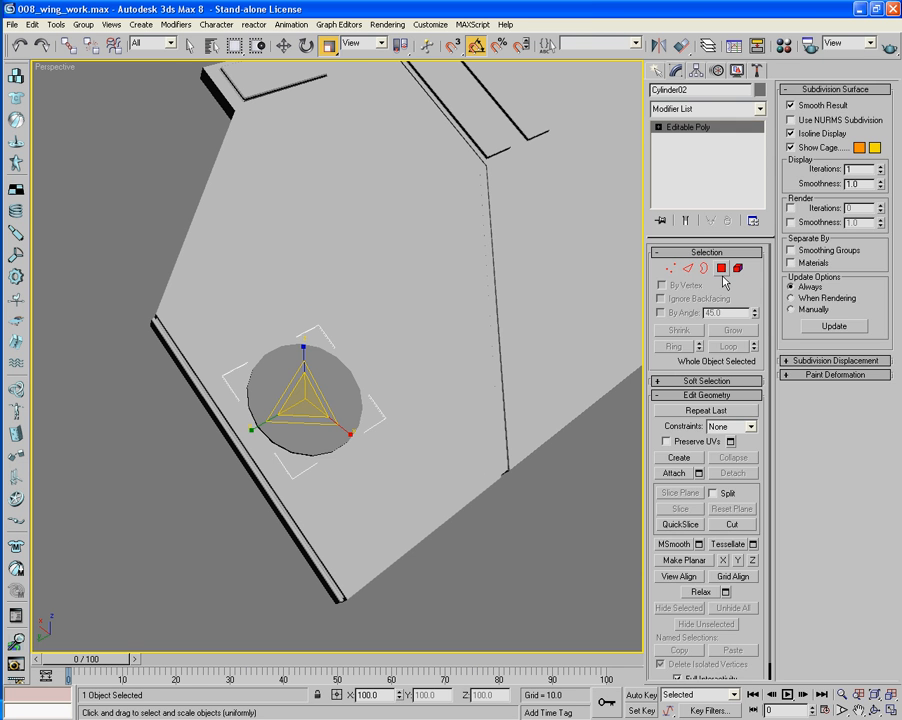
click(721, 268)
click(338, 406)
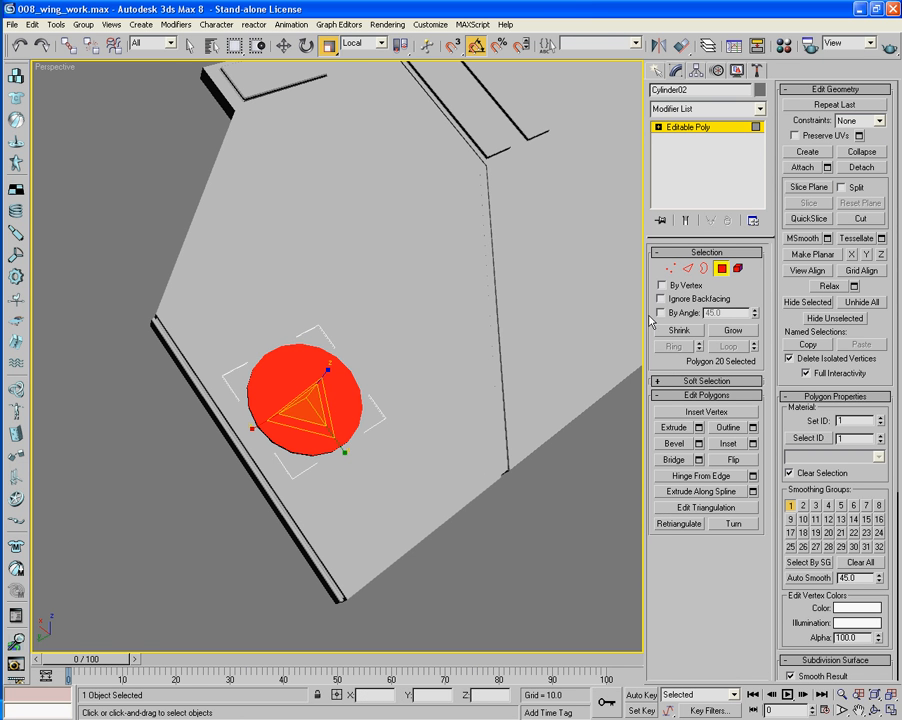
click(733, 333)
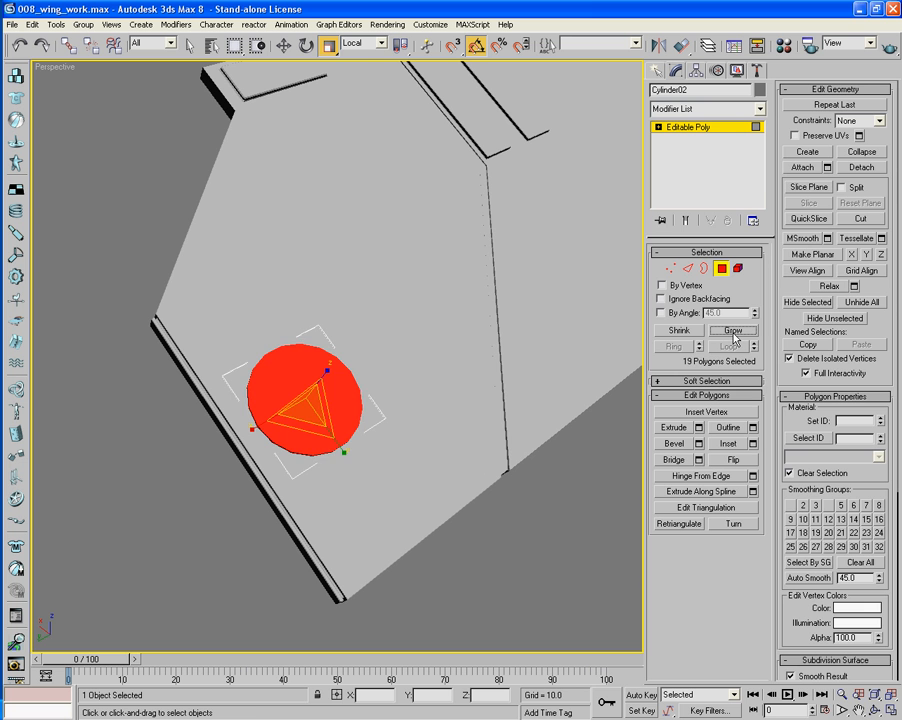
key(ctrl+d)
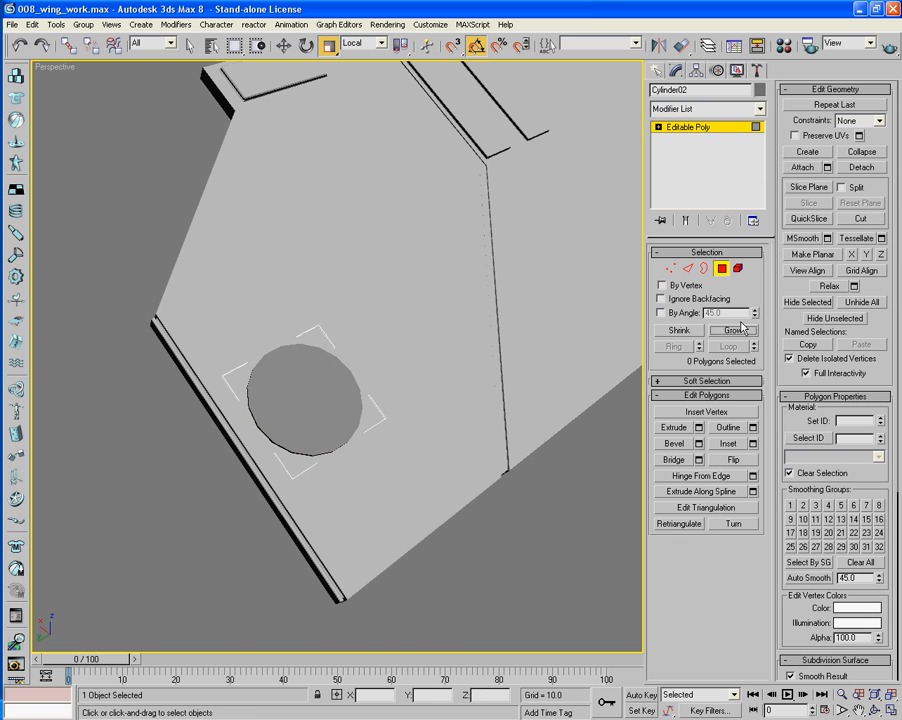
click(721, 268)
Try scaling the cylinder uniformly to about 46% and undo the scaling
scroll(499, 417, down, 10)
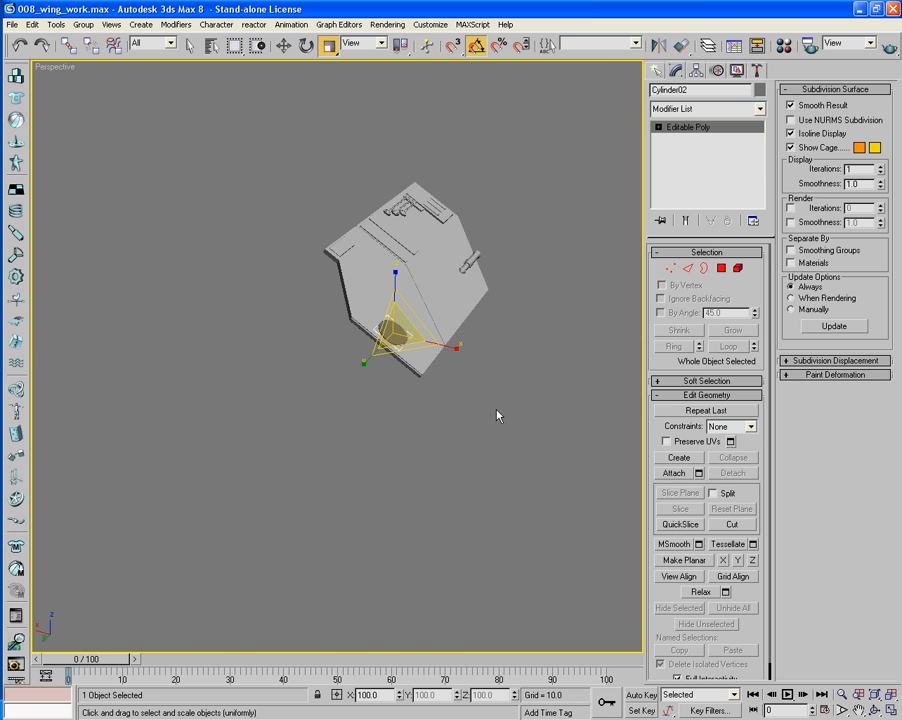
key(z)
scroll(459, 402, down, 8)
alt+middle_drag(459, 402, 417, 492)
scroll(432, 395, up, 6)
scroll(431, 401, down, 3)
scroll(435, 402, up, 4)
drag(304, 392, 312, 476)
key(z)
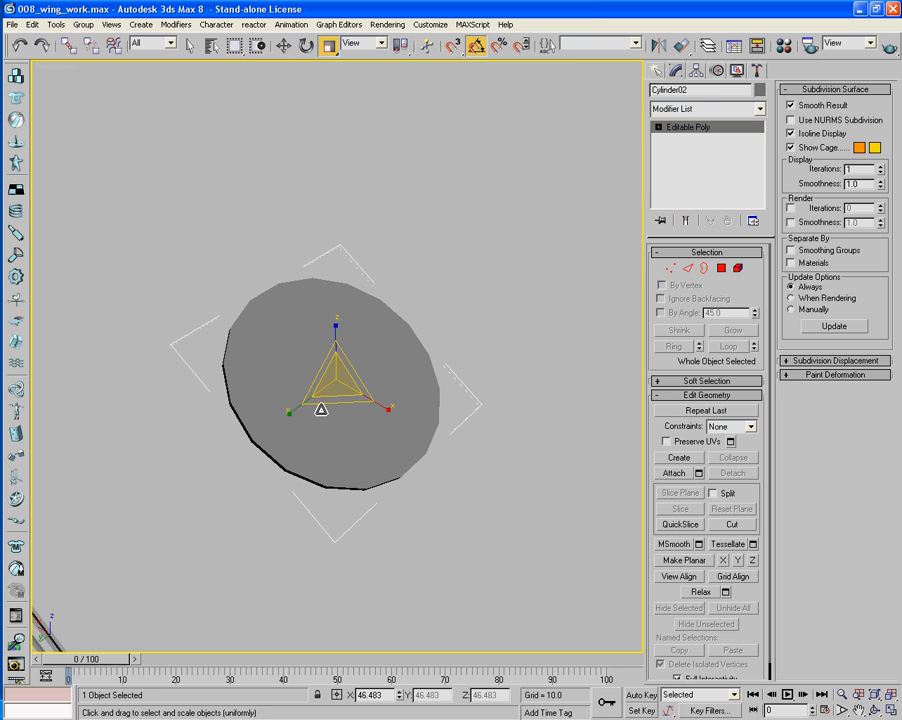
click(757, 70)
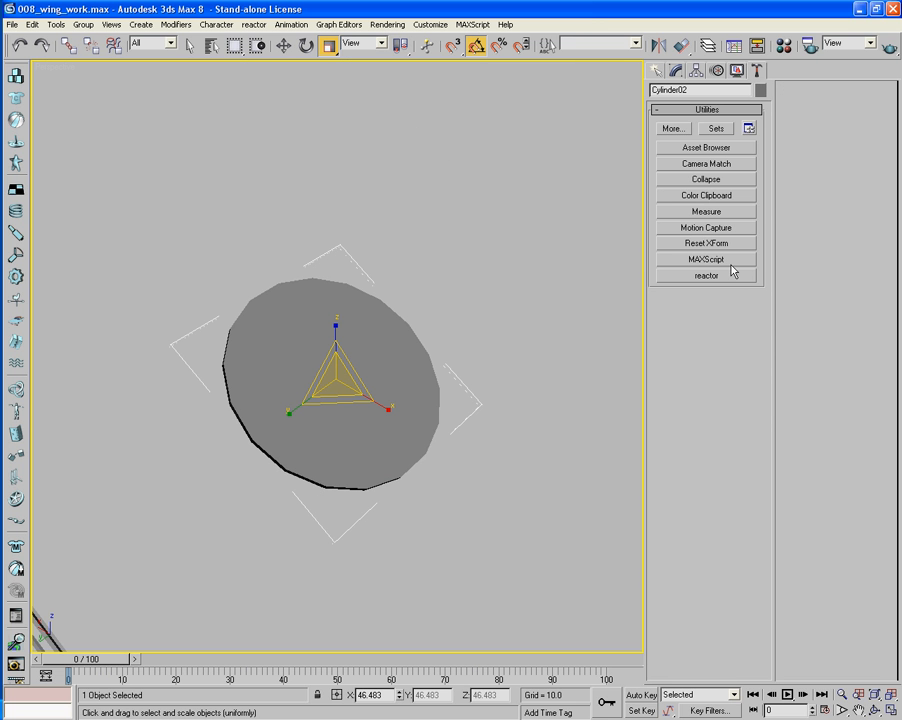
key(shift+z)
key(ctrl+z)
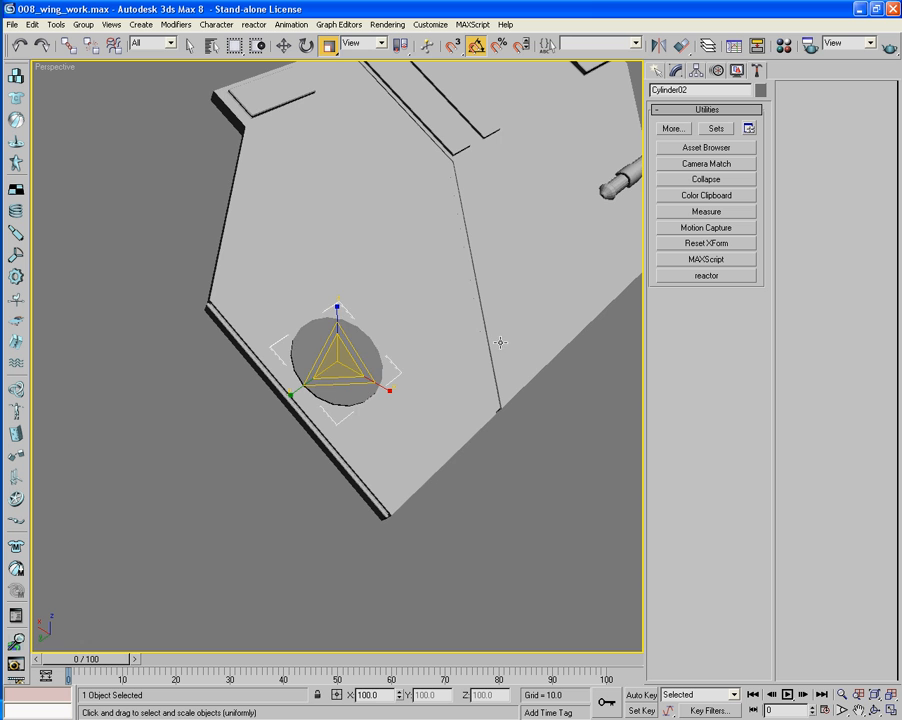
Bevel the cylinder's cap polygon repeatedly to form a stepped rim and a shallow dome narrowing towards the centre
scroll(400, 400, down, 1)
alt+middle_drag(398, 402, 404, 396)
scroll(404, 396, up, 3)
alt+middle_drag(433, 438, 446, 428)
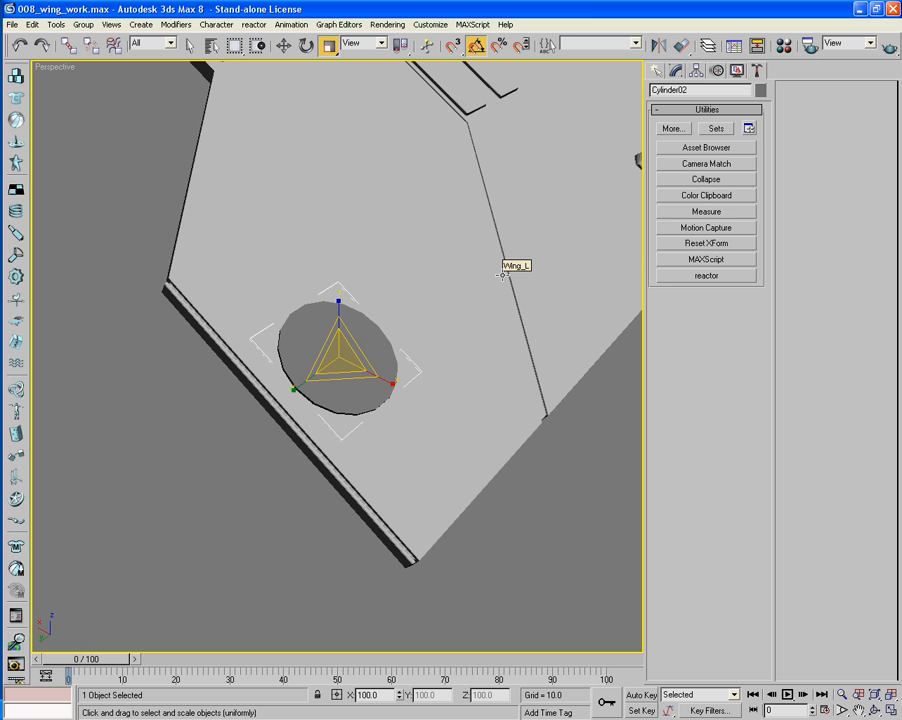
click(675, 72)
click(721, 268)
click(360, 382)
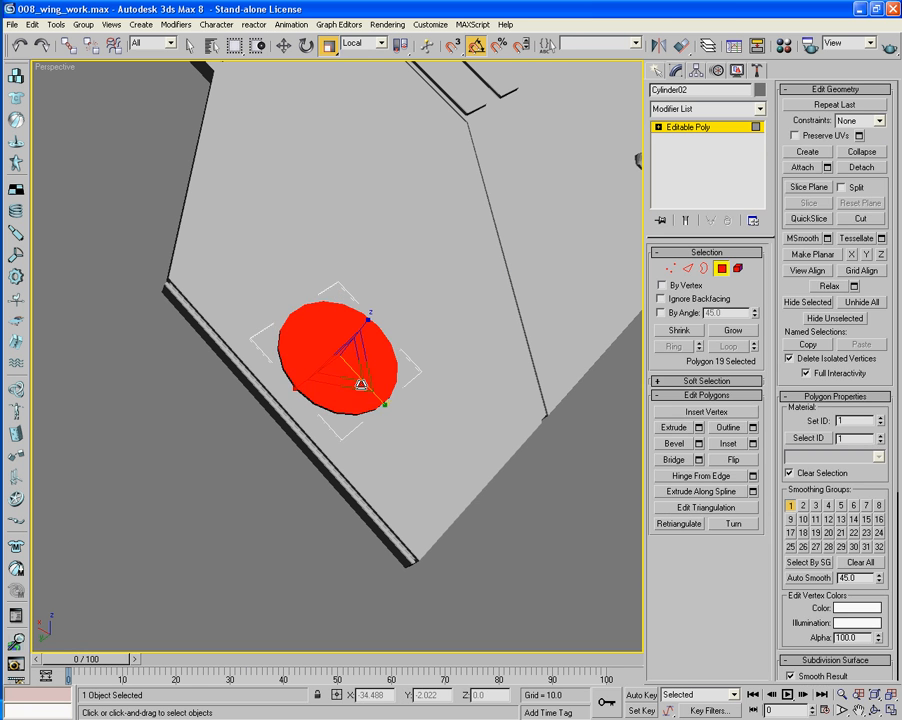
scroll(361, 384, up, 3)
click(677, 443)
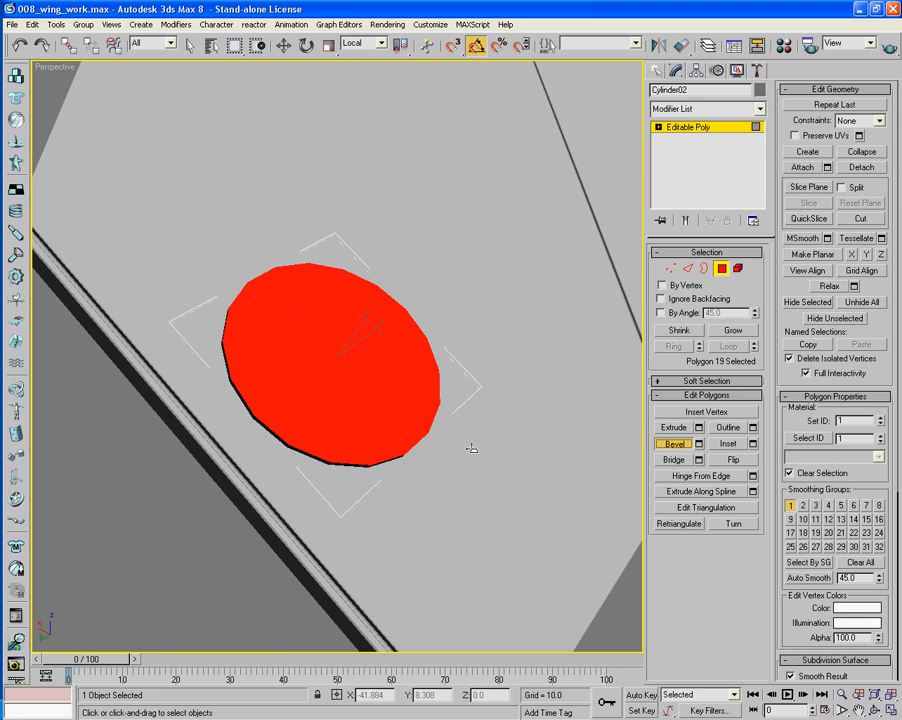
drag(334, 437, 339, 392)
click(334, 436)
Show edged faces, bevel the dome's central polygon down to a tiny disc and collapse it to a single point
key(F4)
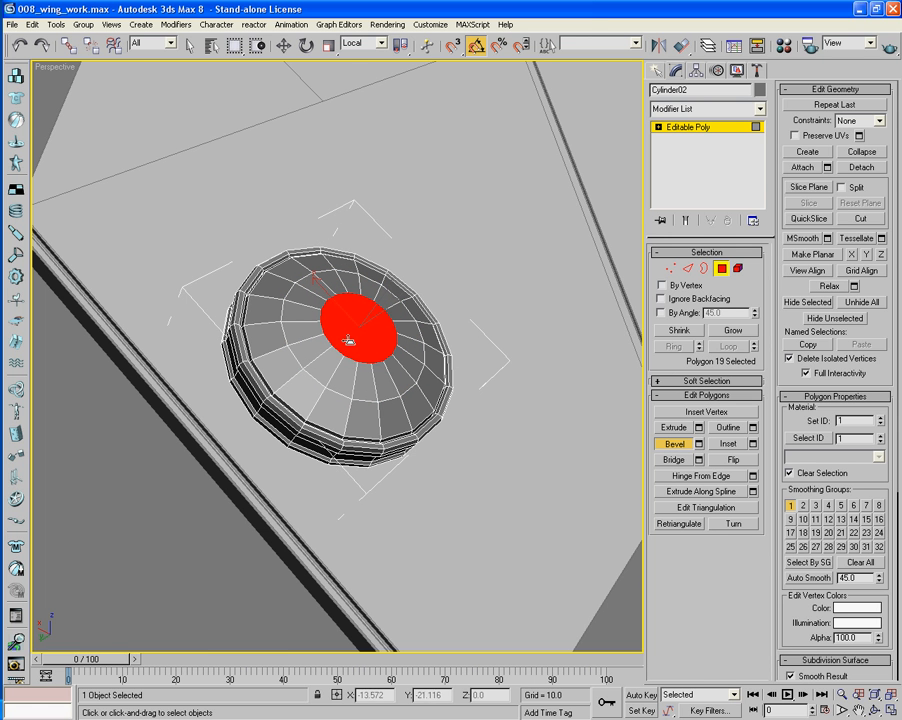
drag(350, 348, 353, 345)
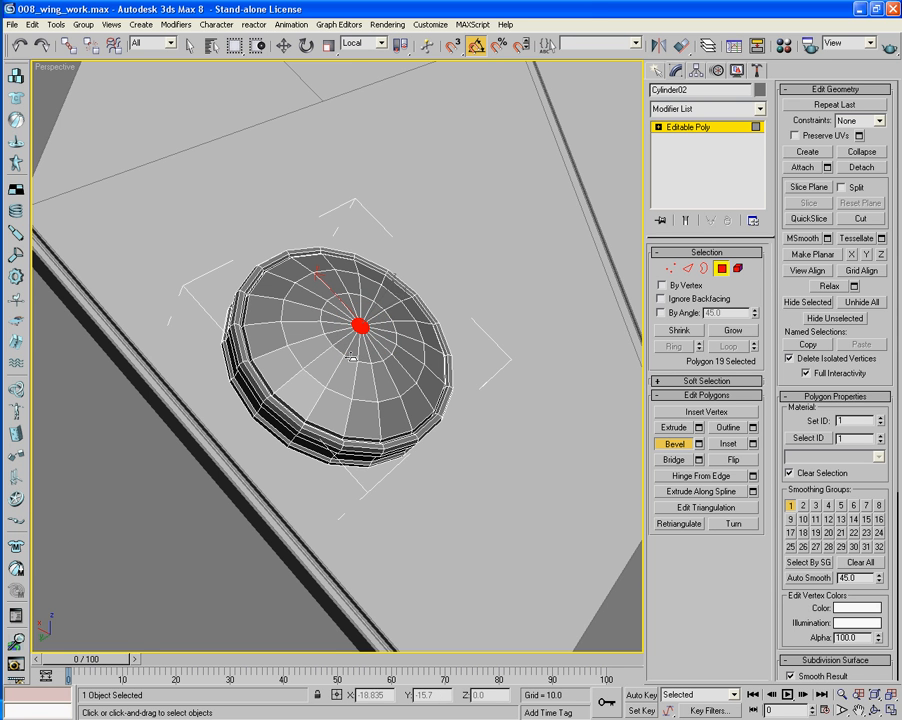
click(861, 151)
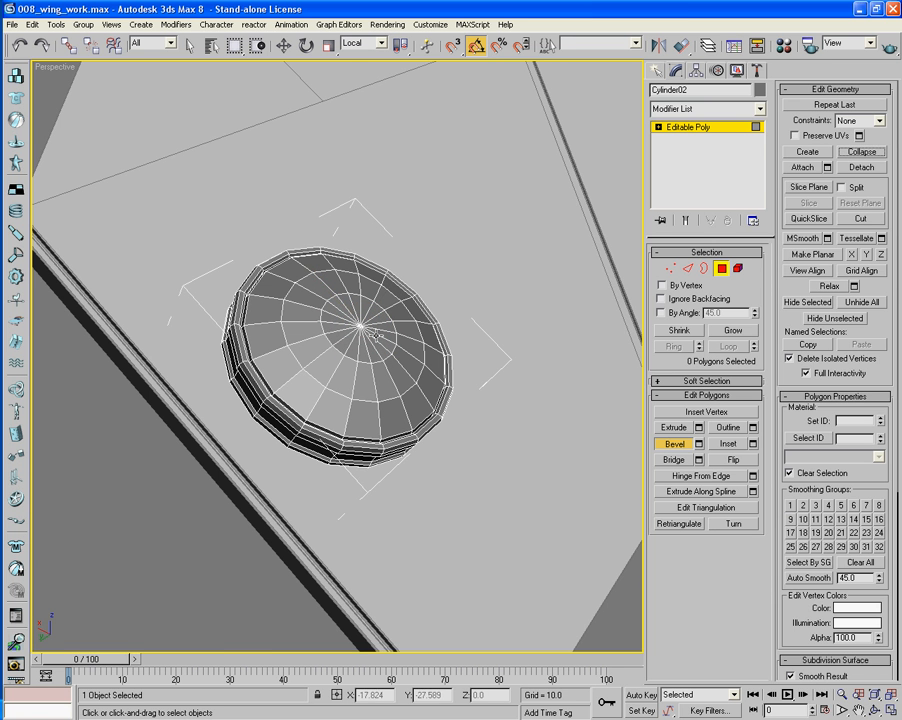
Cut two parallel lines across the dome between opposite rim vertices, one on each side of its centre
mouse_move(372, 333)
alt+middle_down()
mouse_move(343, 349)
mouse_move(358, 348)
alt+middle_up()
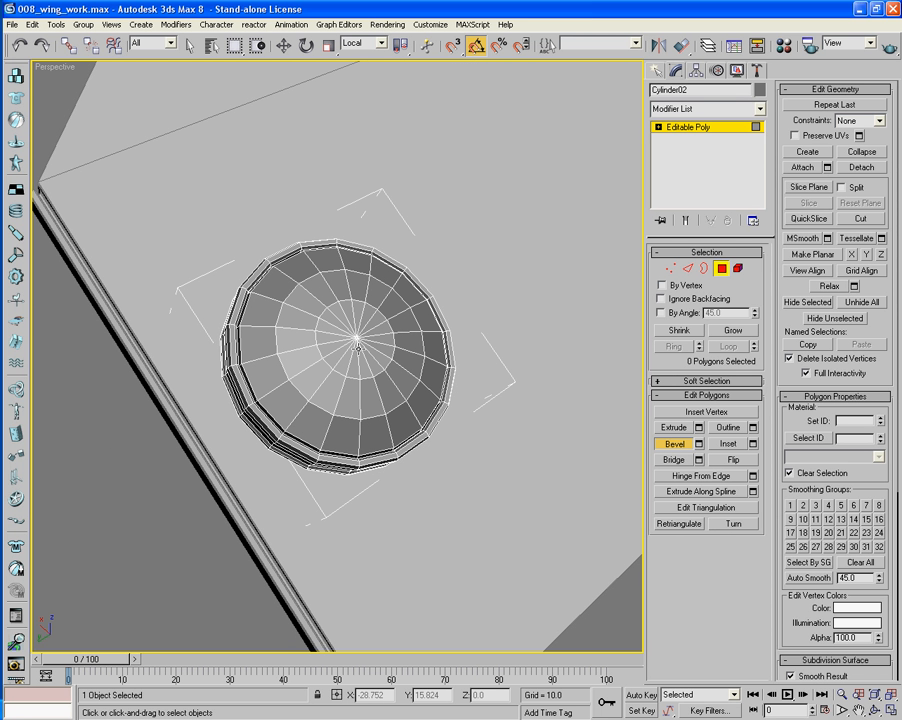
alt+middle_drag(357, 383, 267, 495)
scroll(318, 422, up, 3)
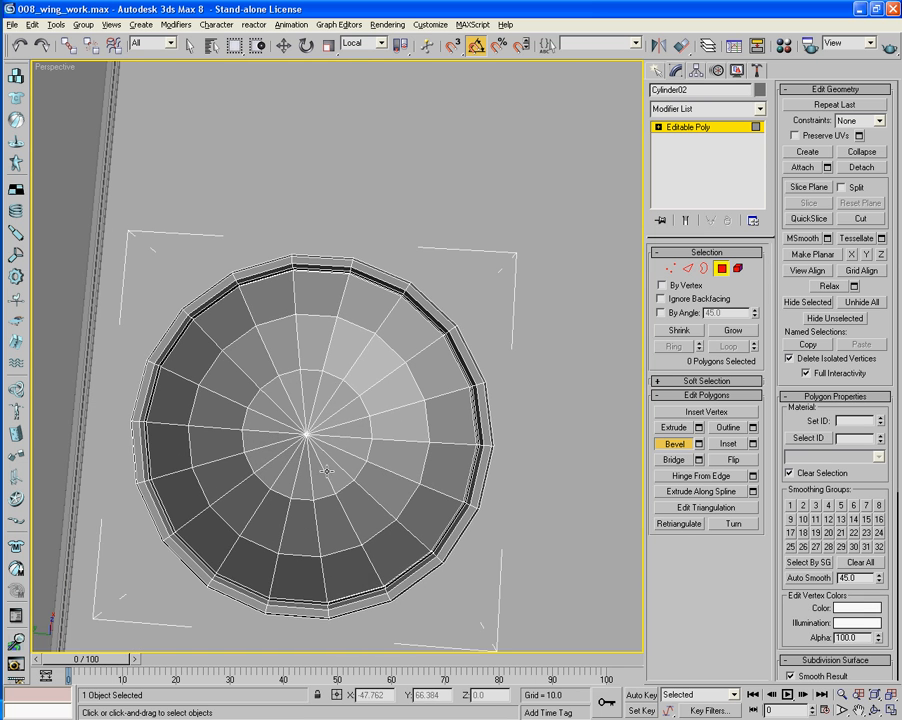
alt+middle_drag(326, 470, 398, 457)
key(z)
scroll(419, 456, up, 3)
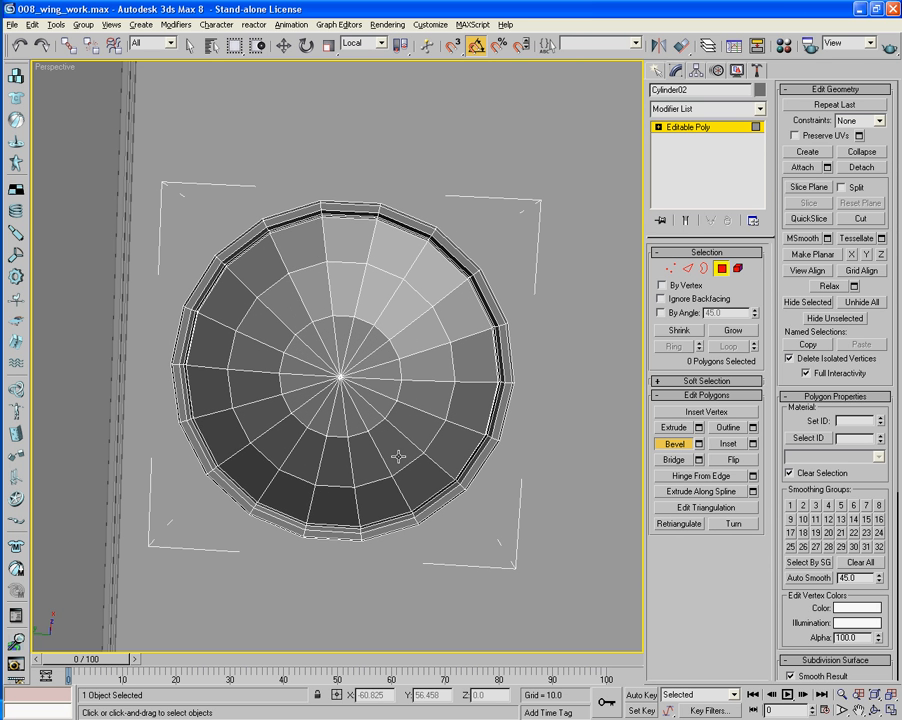
click(851, 220)
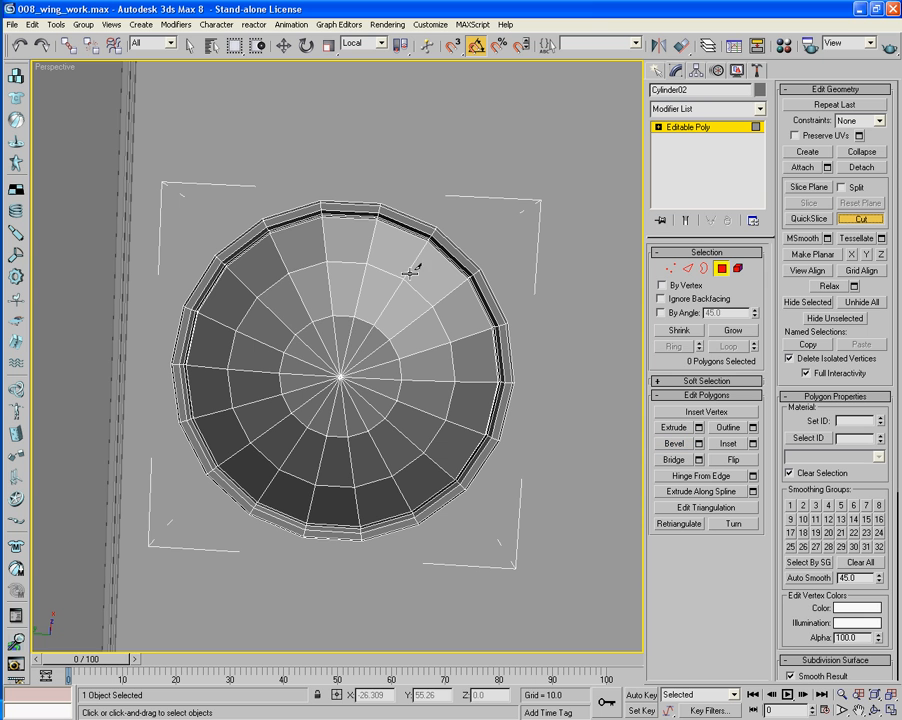
click(227, 265)
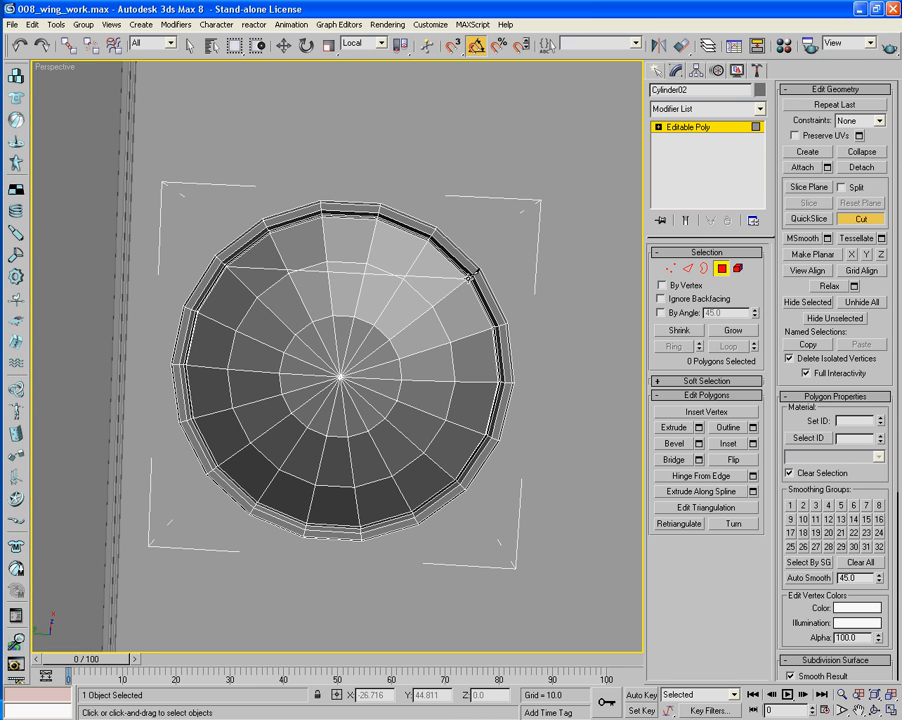
click(466, 277)
click(455, 480)
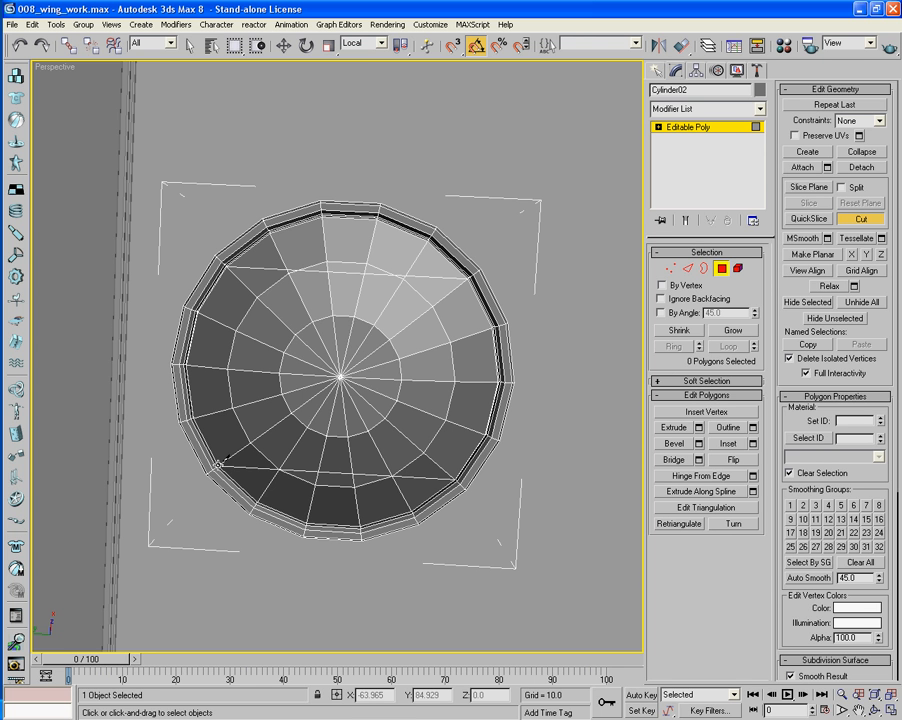
click(219, 465)
right_click(219, 465)
Cut two more lines across the dome, crossing the first pair on either side of the centre, and switch to edge selection
click(309, 521)
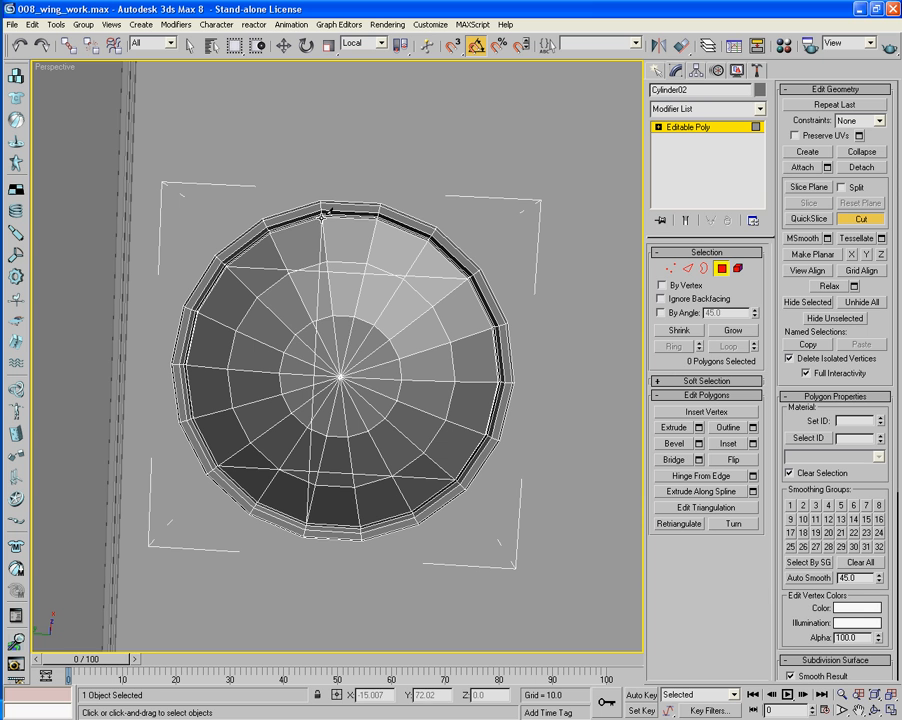
click(360, 523)
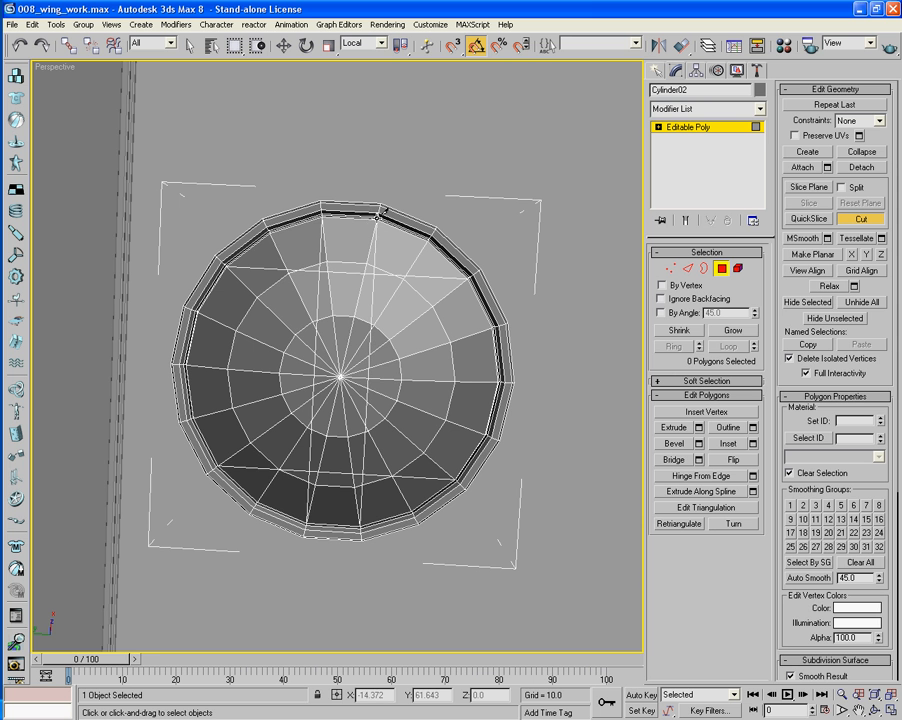
alt+middle_drag(352, 232, 430, 422)
click(688, 268)
scroll(316, 448, up, 5)
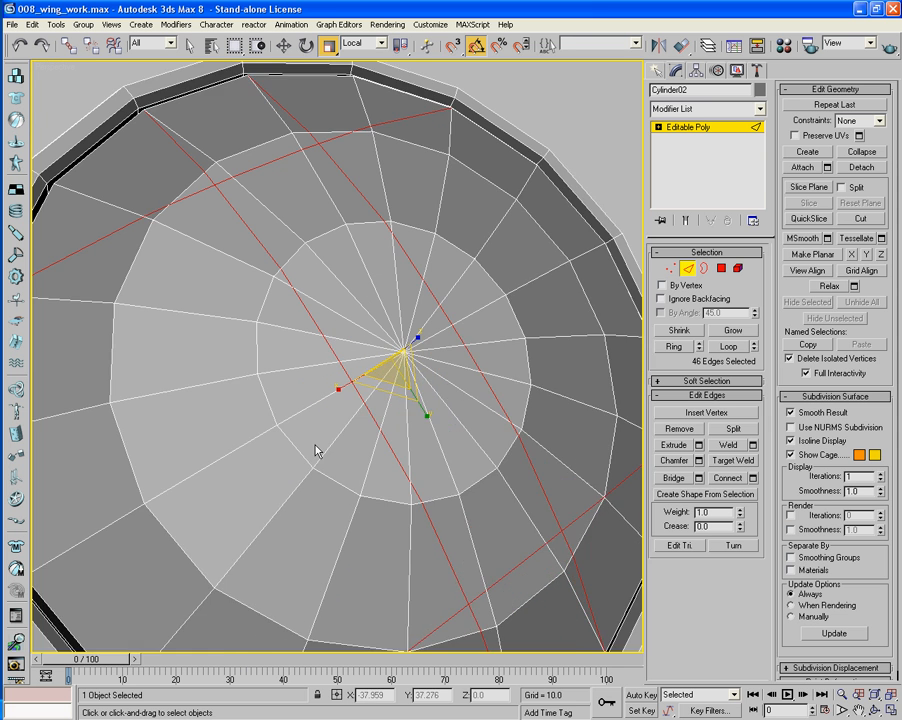
Add the line of radial edges through the dome's centre, from rim to rim, to the edge selection
middle_drag(316, 448, 449, 404)
ctrl+click(237, 494)
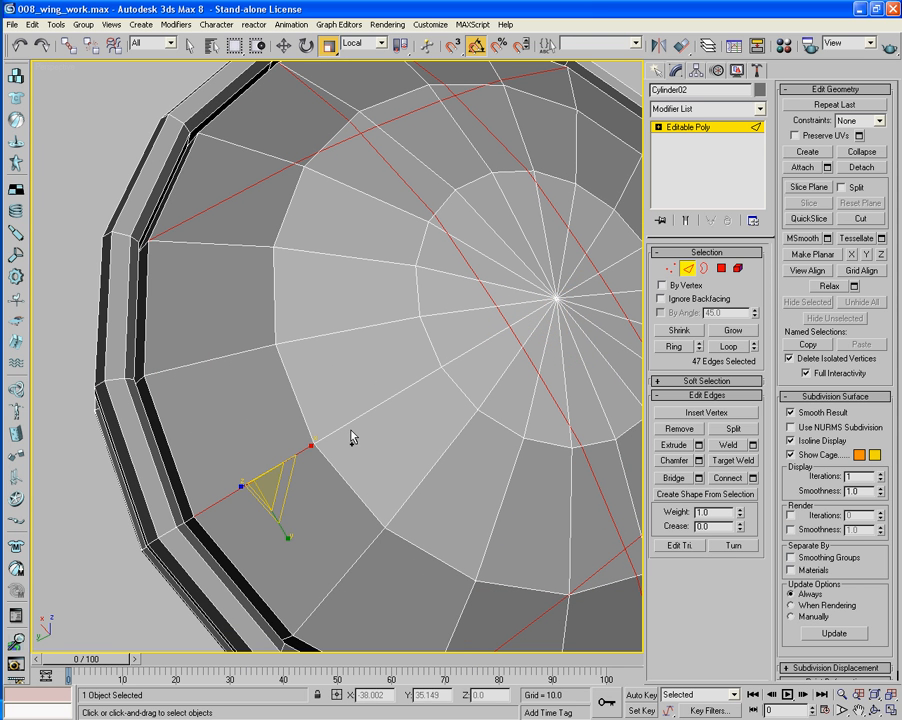
ctrl+click(348, 425)
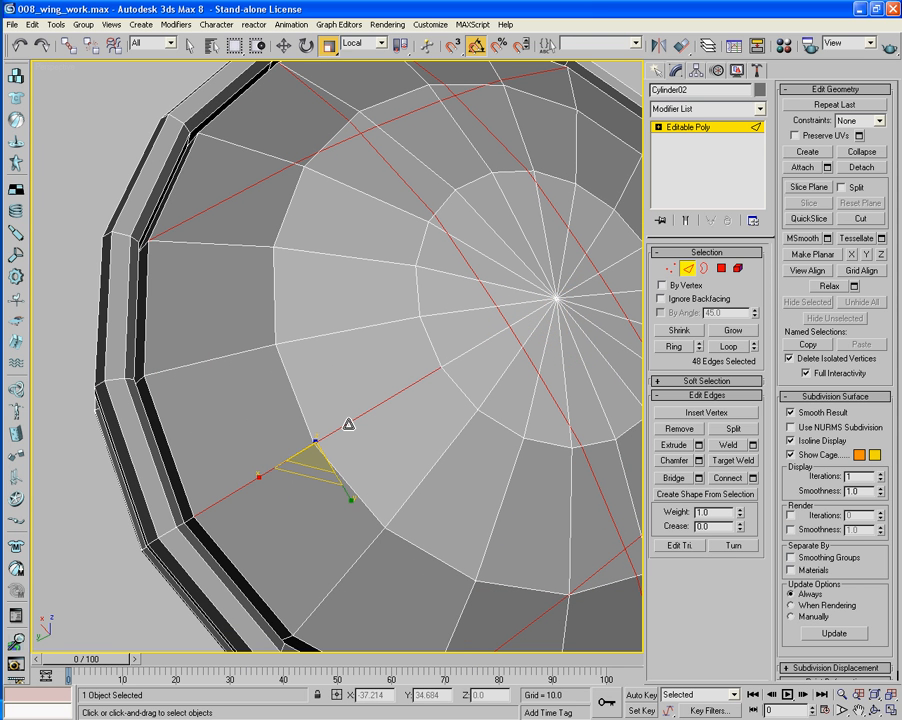
ctrl+click(458, 360)
ctrl+click(523, 318)
alt+middle_drag(553, 313, 469, 315)
ctrl+click(484, 369)
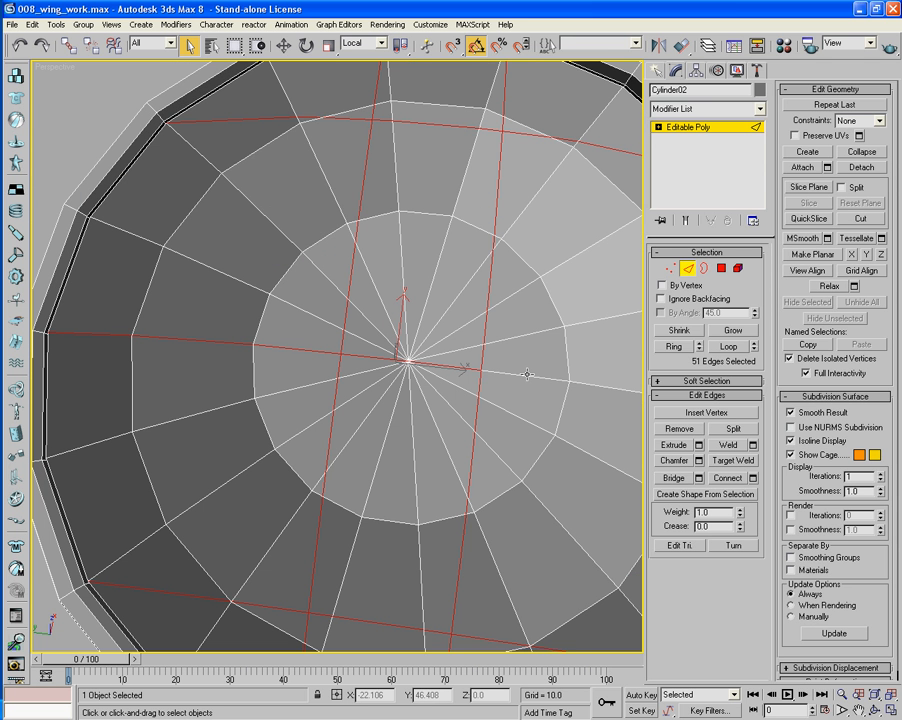
ctrl+click(527, 374)
ctrl+click(600, 386)
middle_drag(600, 394, 490, 396)
ctrl+click(524, 384)
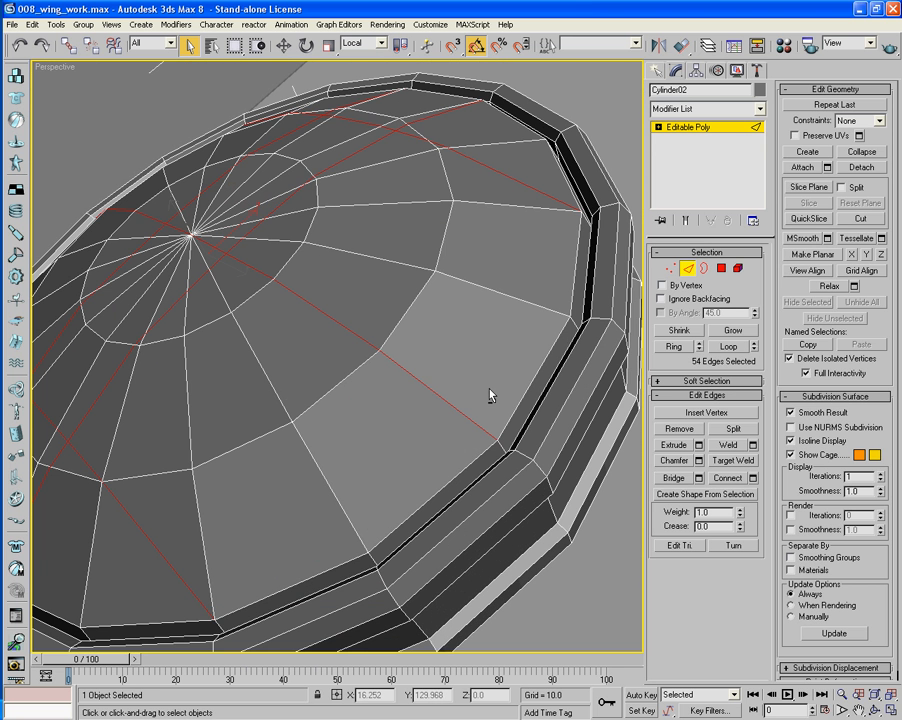
Add the short inner-rim edges at the ends of the selected lines around the dome to the edge selection
ctrl+click(498, 446)
middle_drag(363, 439, 515, 363)
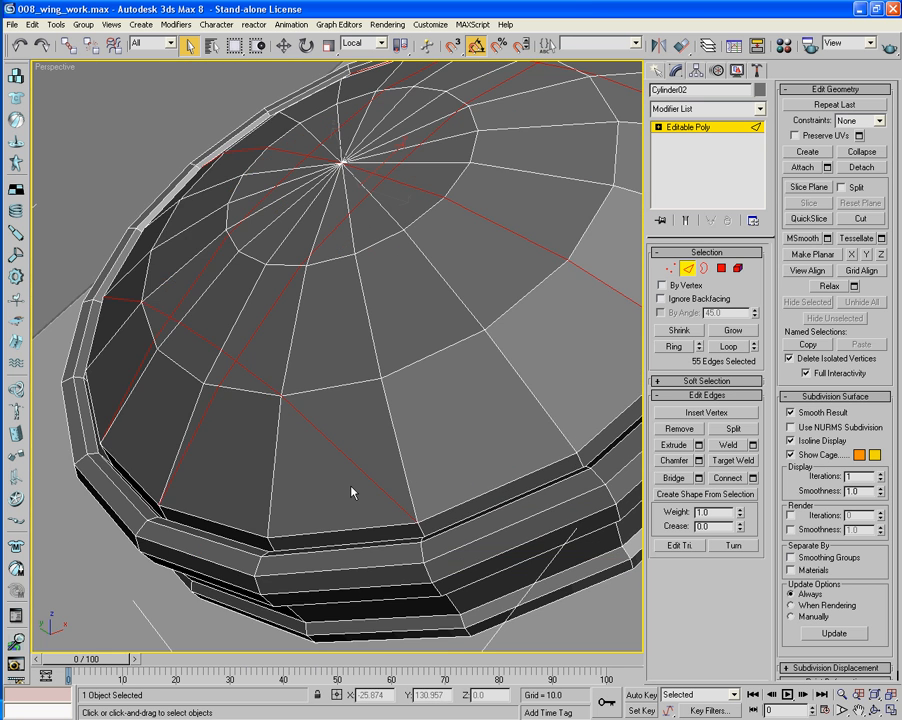
alt+middle_drag(352, 493, 421, 505)
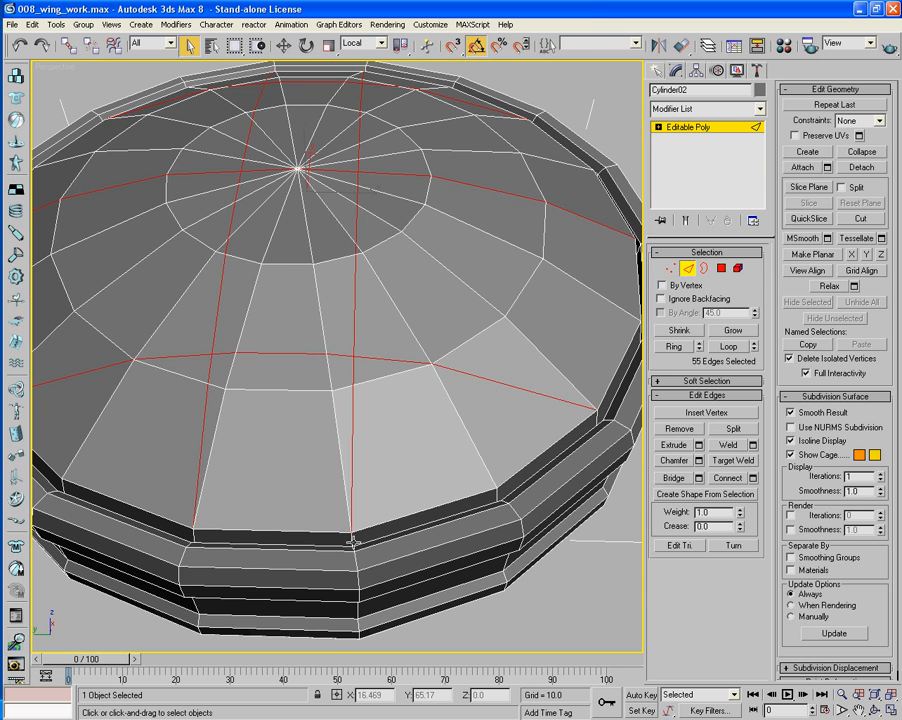
ctrl+click(195, 536)
alt+middle_drag(101, 477, 244, 451)
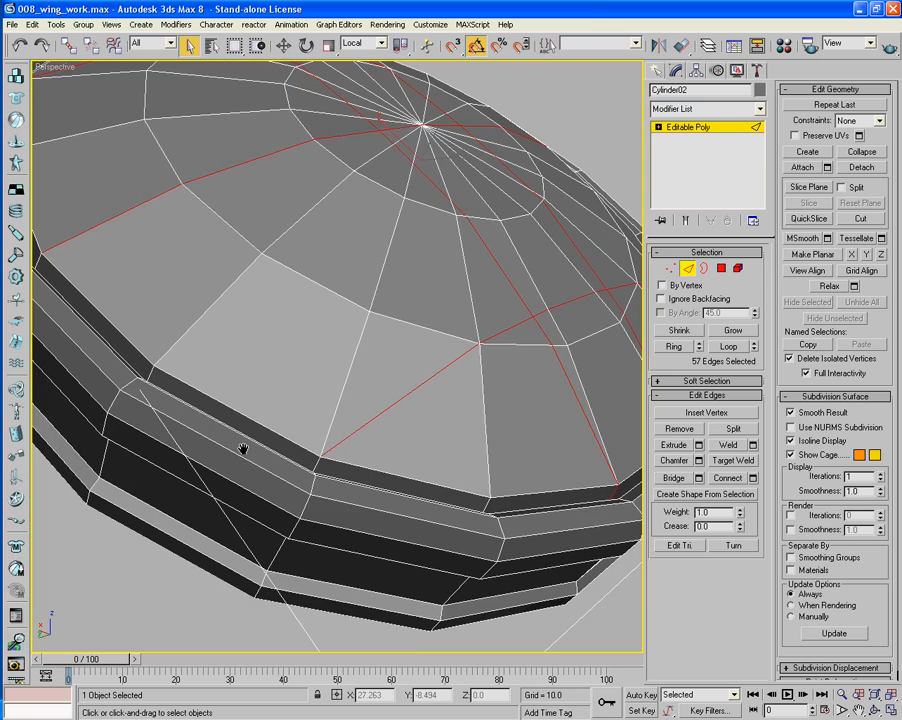
ctrl+click(316, 466)
alt+middle_drag(316, 466, 237, 458)
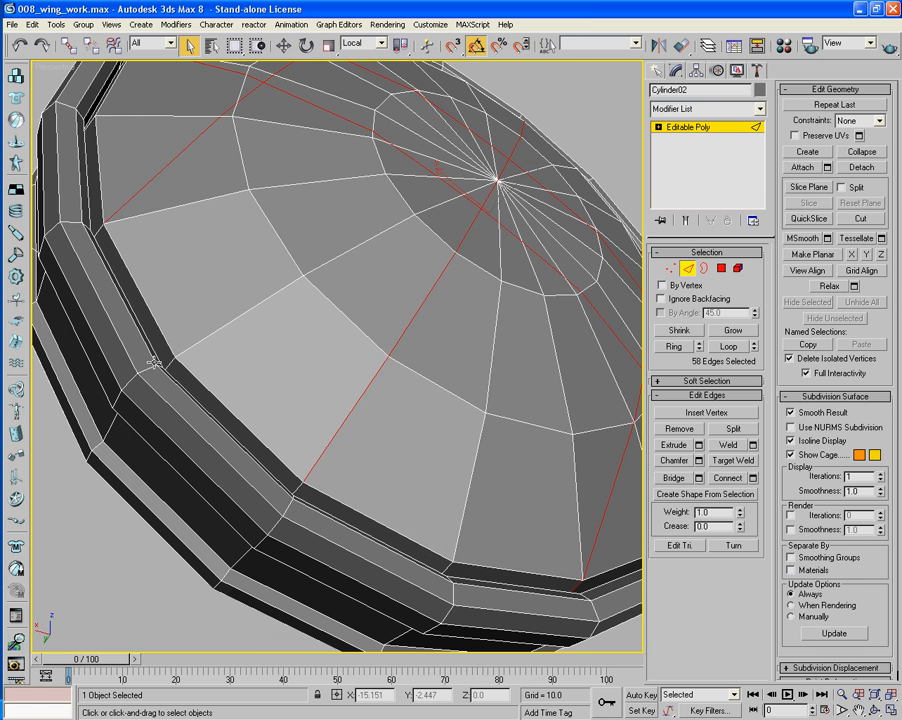
ctrl+click(169, 363)
alt+middle_drag(168, 293, 261, 400)
ctrl+click(236, 408)
middle_drag(261, 400, 335, 406)
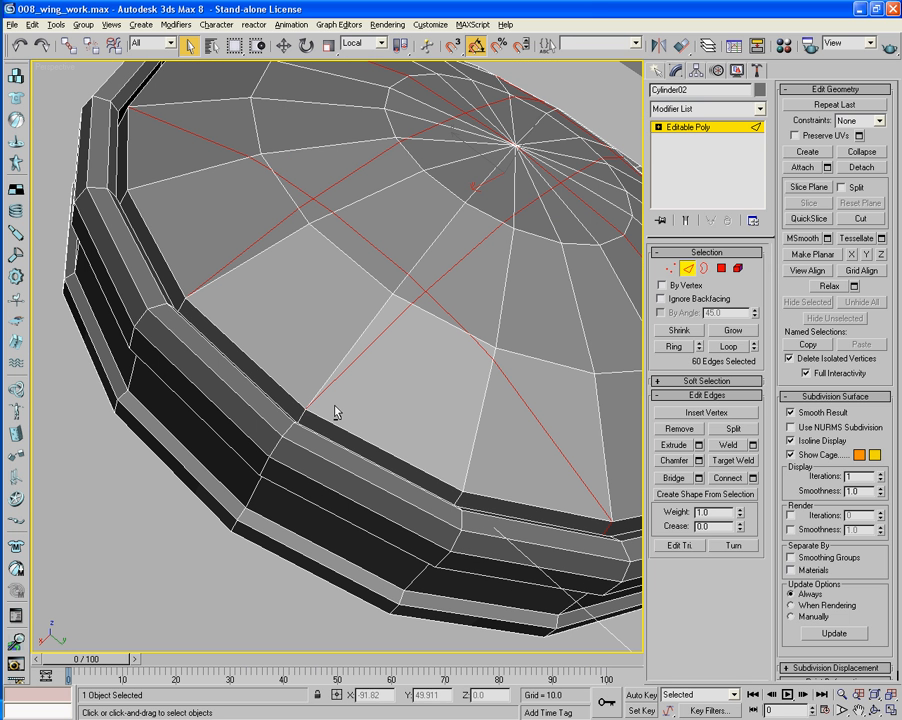
ctrl+click(301, 408)
Create a linear shape from the selected dome edges and leave edge selection
alt+middle_drag(268, 293, 341, 249)
alt+middle_drag(286, 270, 471, 293)
scroll(362, 312, down, 5)
scroll(476, 285, up, 5)
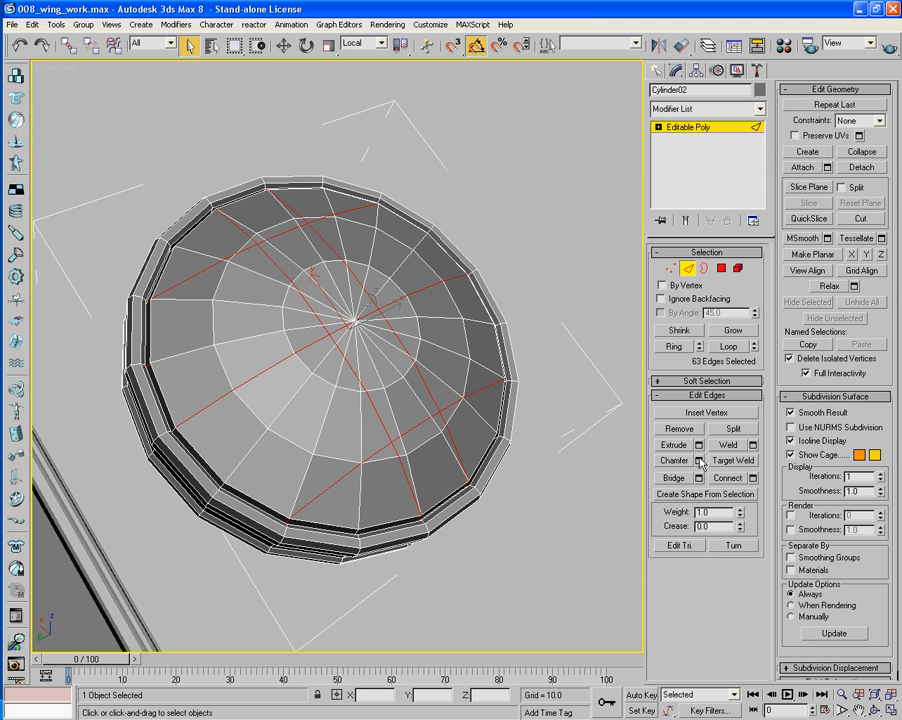
click(740, 494)
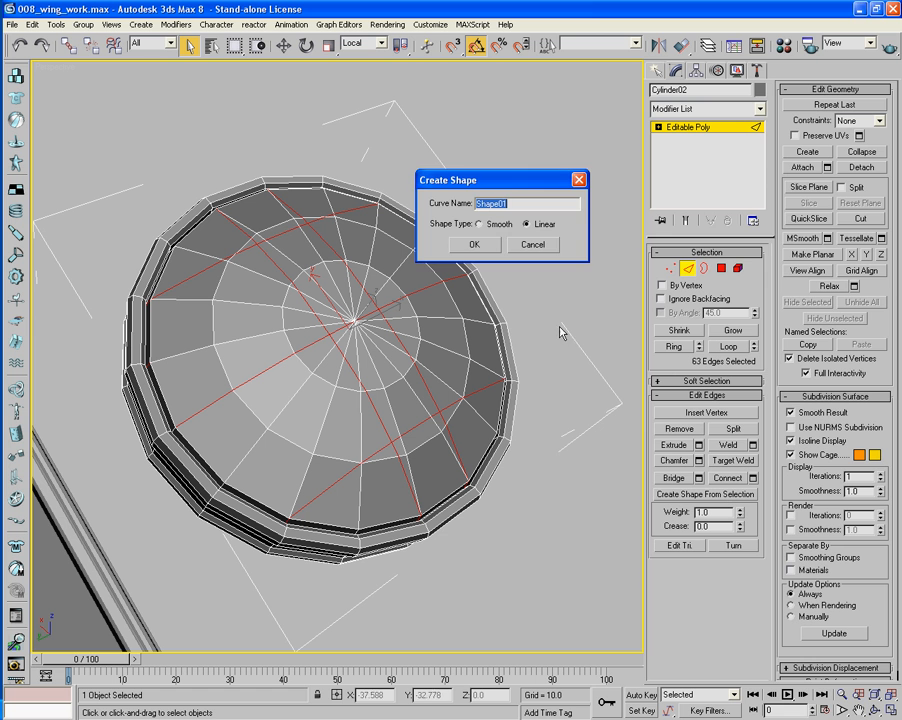
click(484, 244)
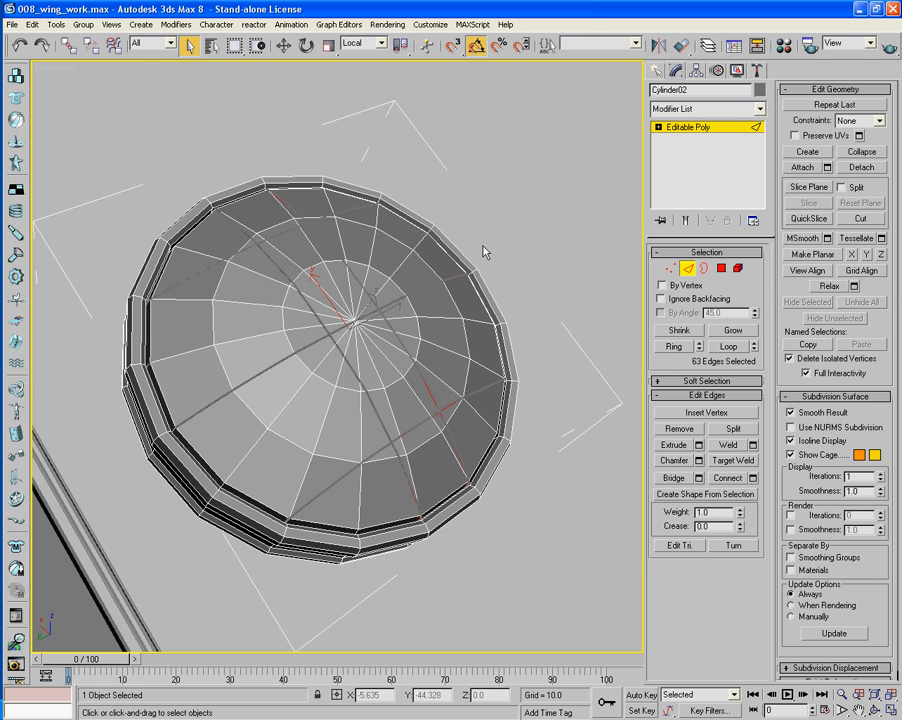
click(688, 269)
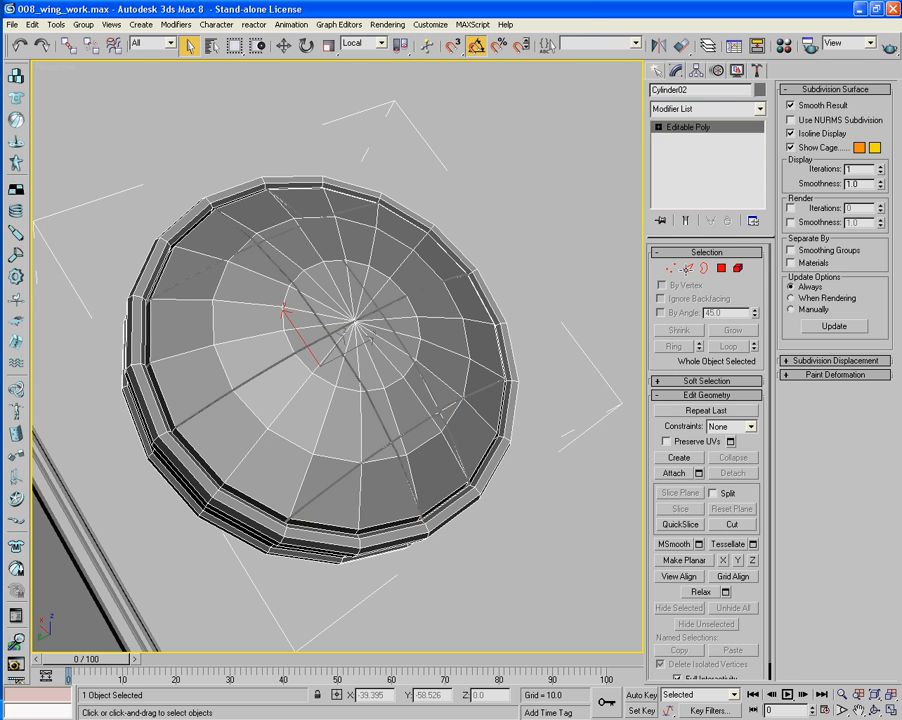
Select the extracted shape by name and set its radial rendering thickness to 0.99
key(h)
double_click(337, 276)
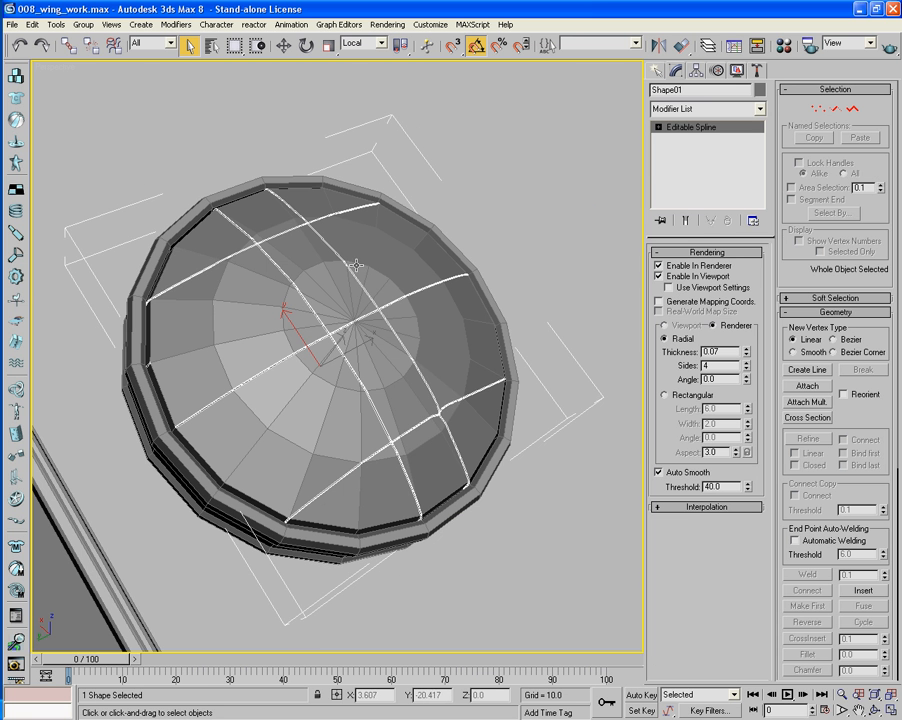
scroll(570, 117, down, 3)
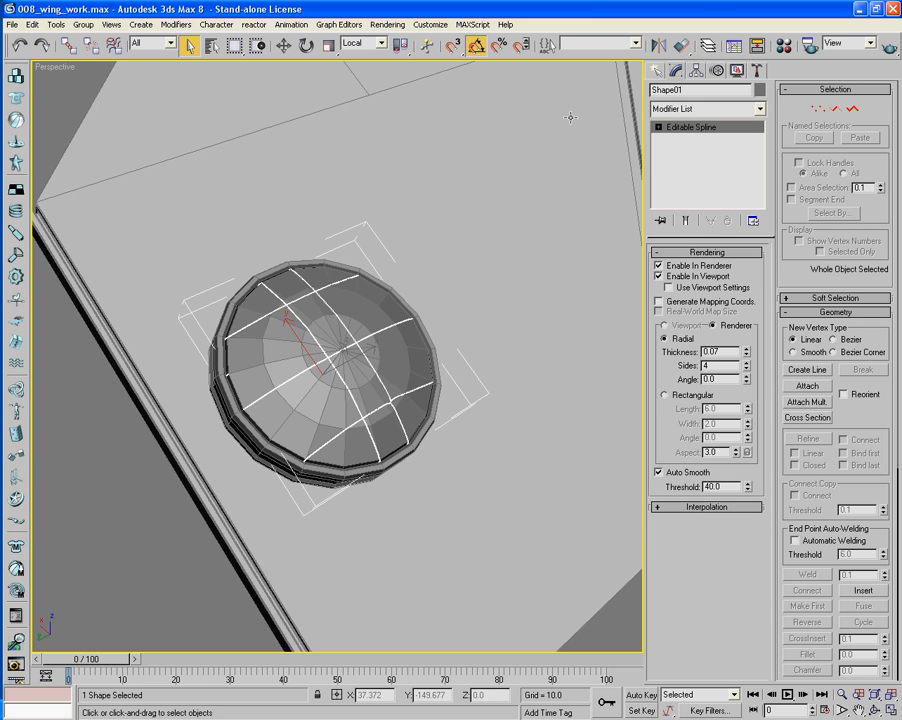
alt+middle_drag(570, 117, 566, 131)
scroll(577, 116, up, 5)
middle_drag(531, 240, 542, 158)
scroll(542, 158, down, 5)
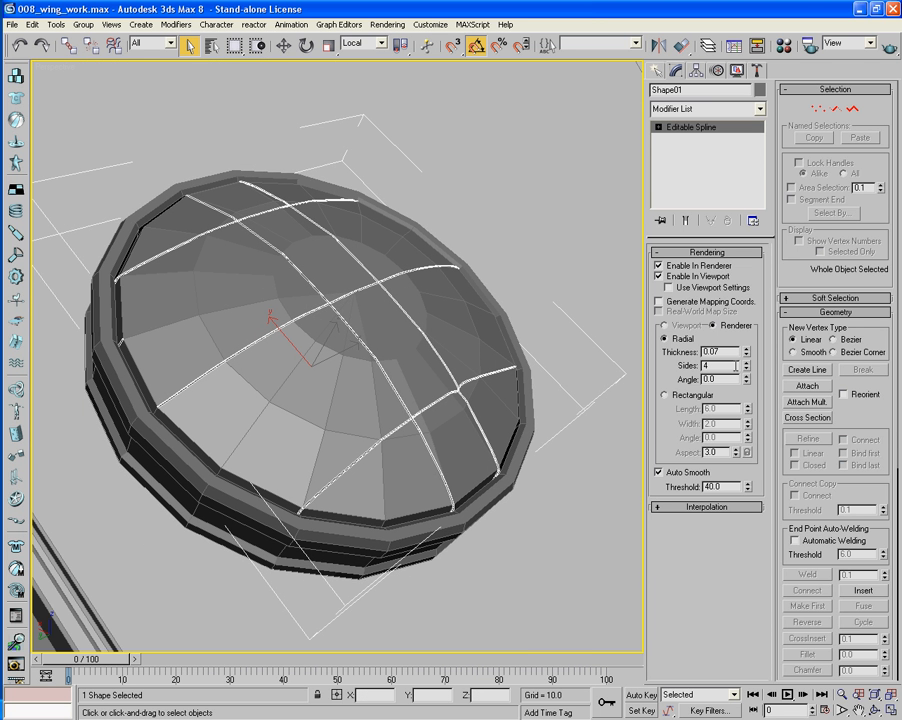
drag(747, 356, 746, 286)
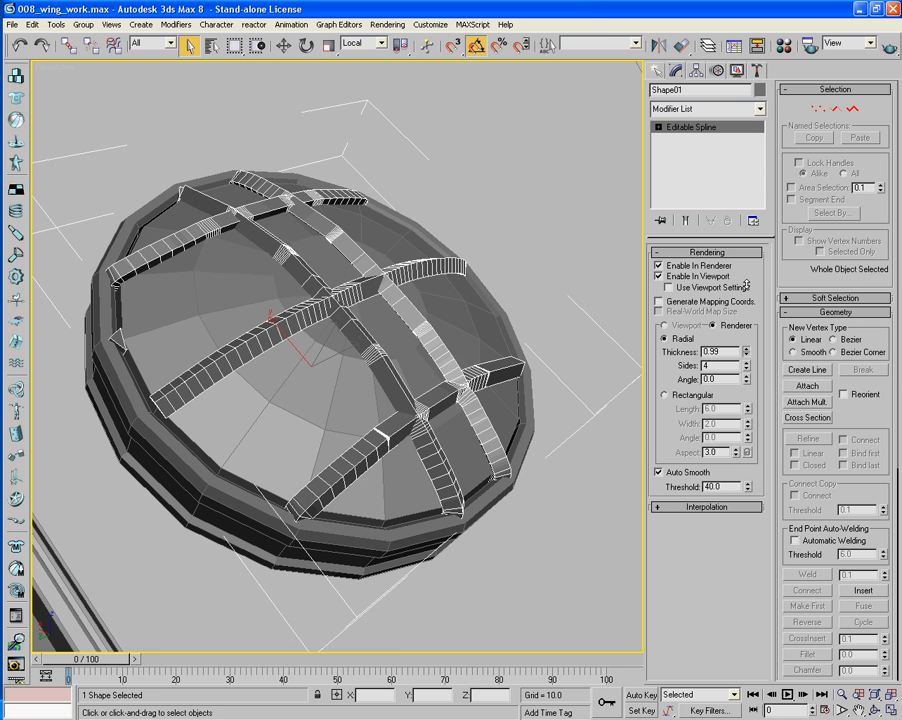
Set the shape's radial rendering to 16 sides and check the rounded bars with edged faces toggled
click(748, 364)
click(748, 364)
click(748, 364)
click(748, 364)
click(748, 364)
click(748, 364)
click(748, 364)
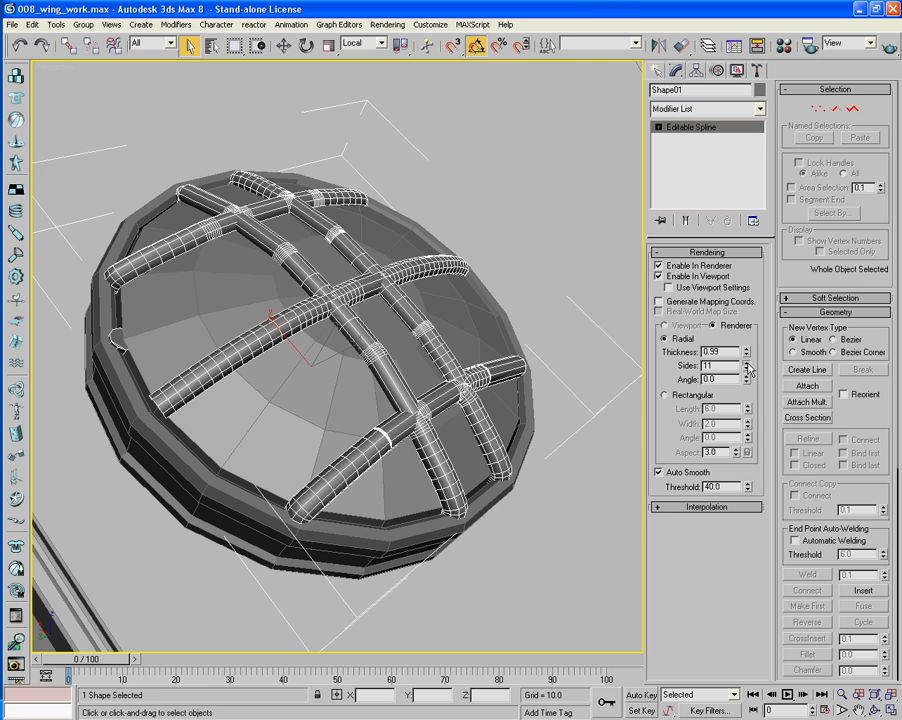
click(748, 364)
click(748, 364)
click(748, 364)
click(748, 364)
click(748, 364)
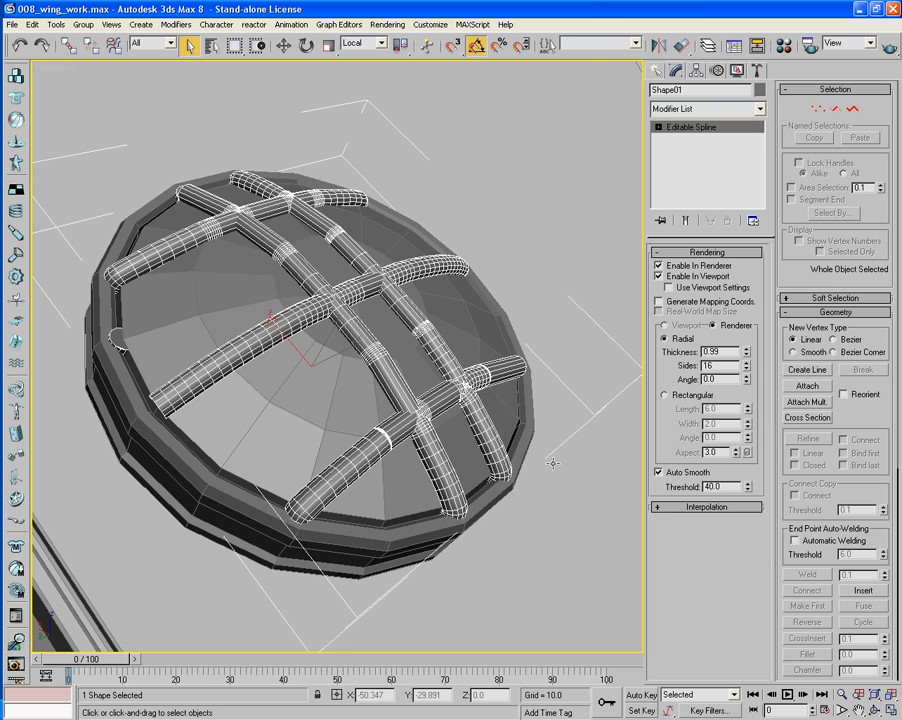
key(F4)
key(F4)
Discard the extracted shape, return to the domed cylinder's edge selection and add the missing short rim edge at the centre line's end
alt+middle_drag(500, 477, 409, 508)
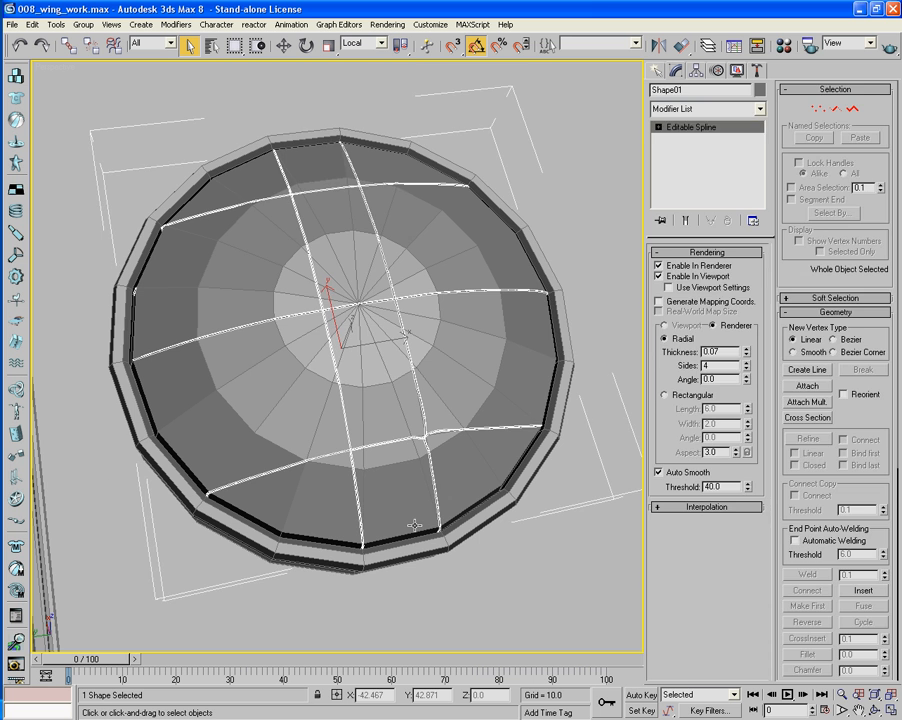
click(414, 524)
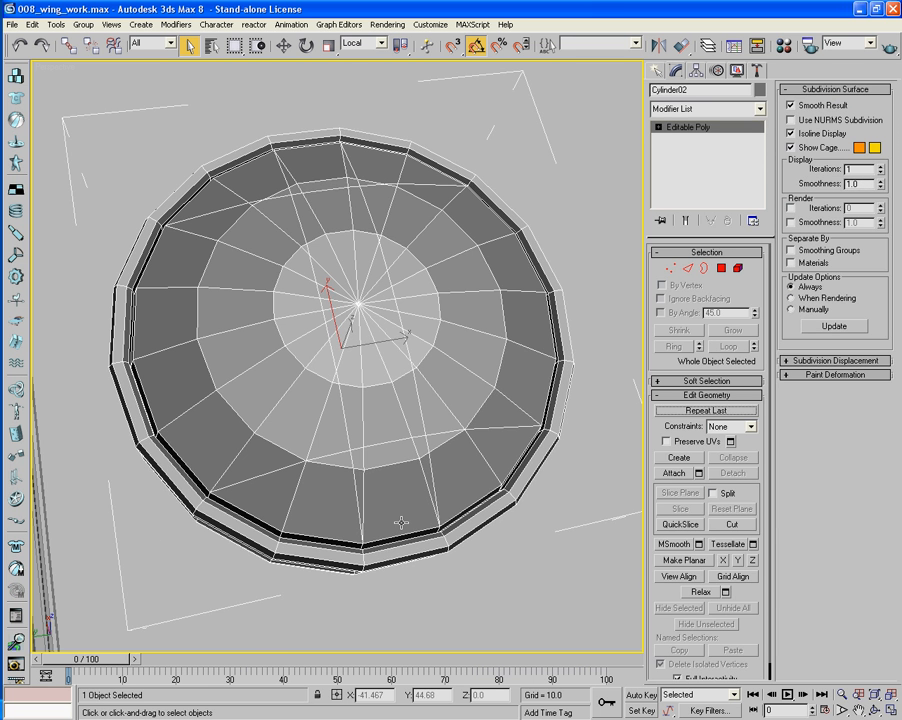
alt+middle_drag(401, 523, 430, 500)
click(690, 269)
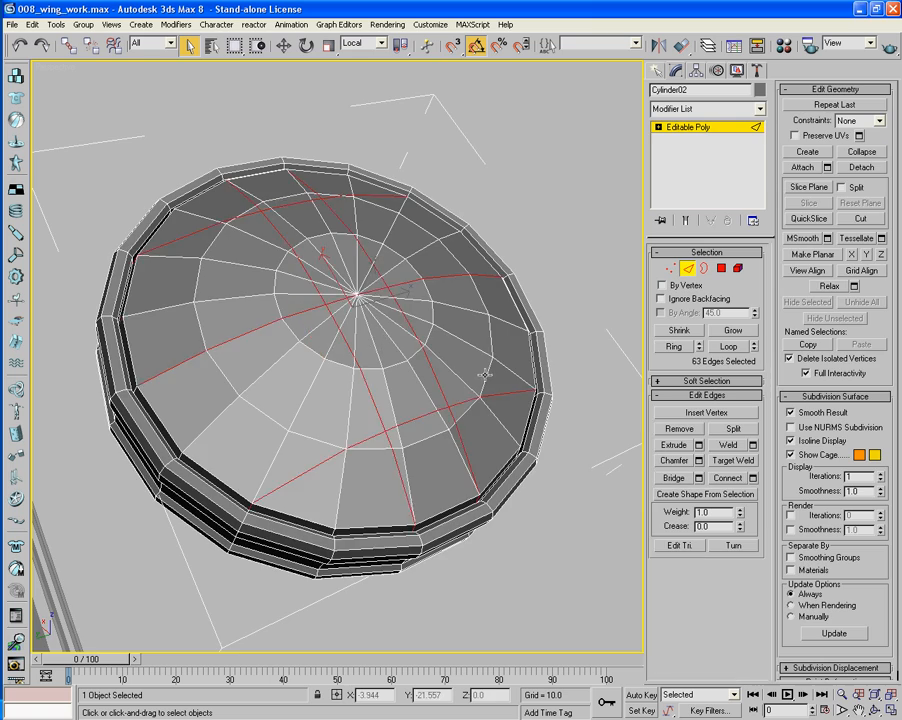
middle_drag(408, 434, 421, 404)
middle_drag(350, 408, 478, 397)
scroll(478, 397, up, 4)
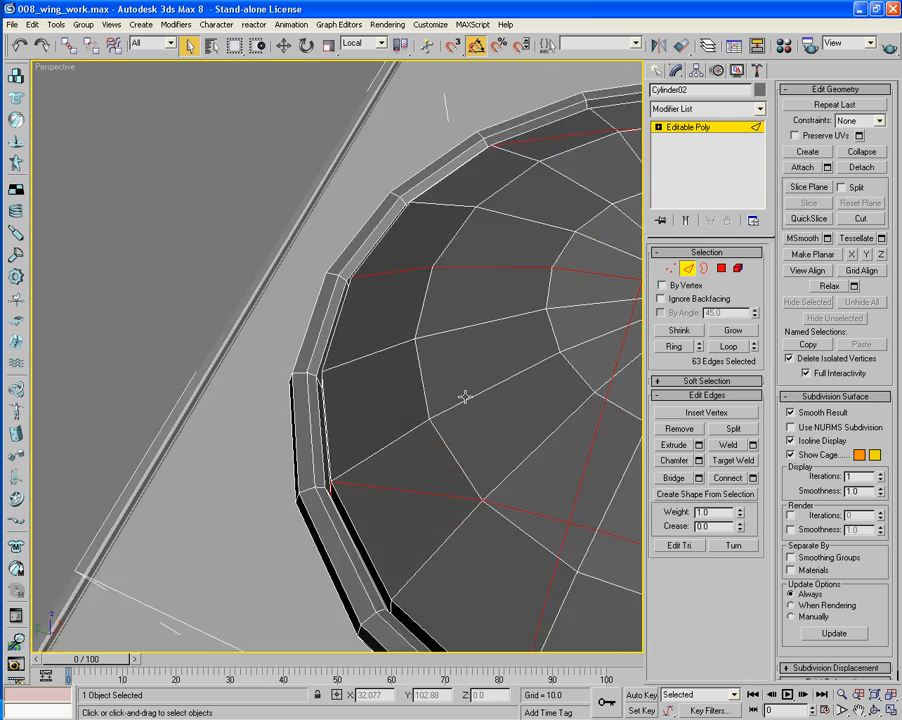
alt+middle_drag(396, 403, 382, 322)
ctrl+click(279, 253)
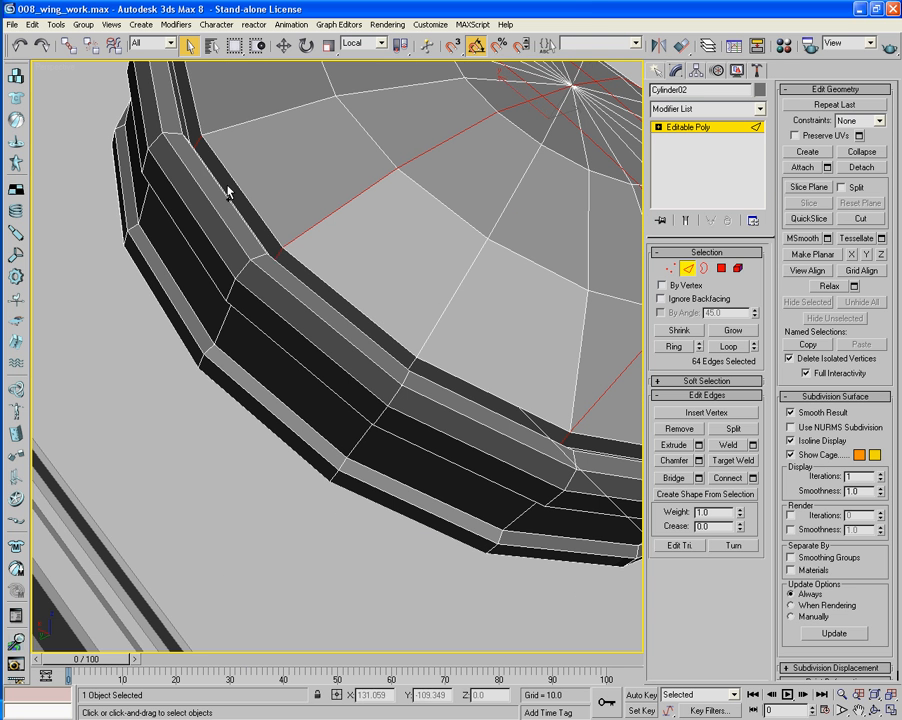
Create a spline shape from the selected grid of edges on the dome
alt+middle_drag(340, 161, 358, 166)
scroll(481, 246, down, 5)
alt+middle_drag(459, 252, 333, 325)
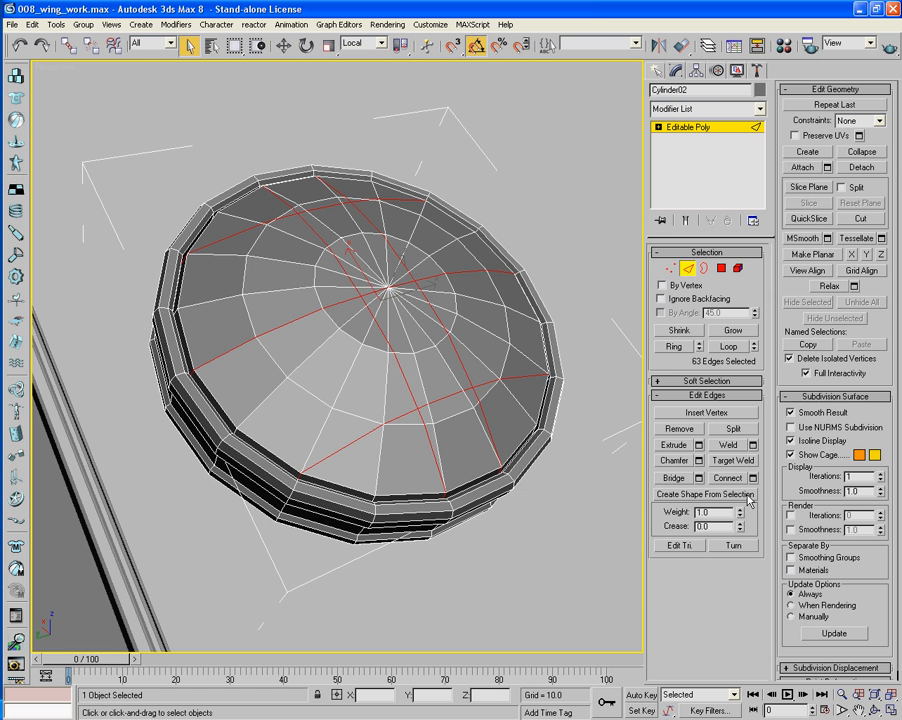
click(705, 494)
click(466, 242)
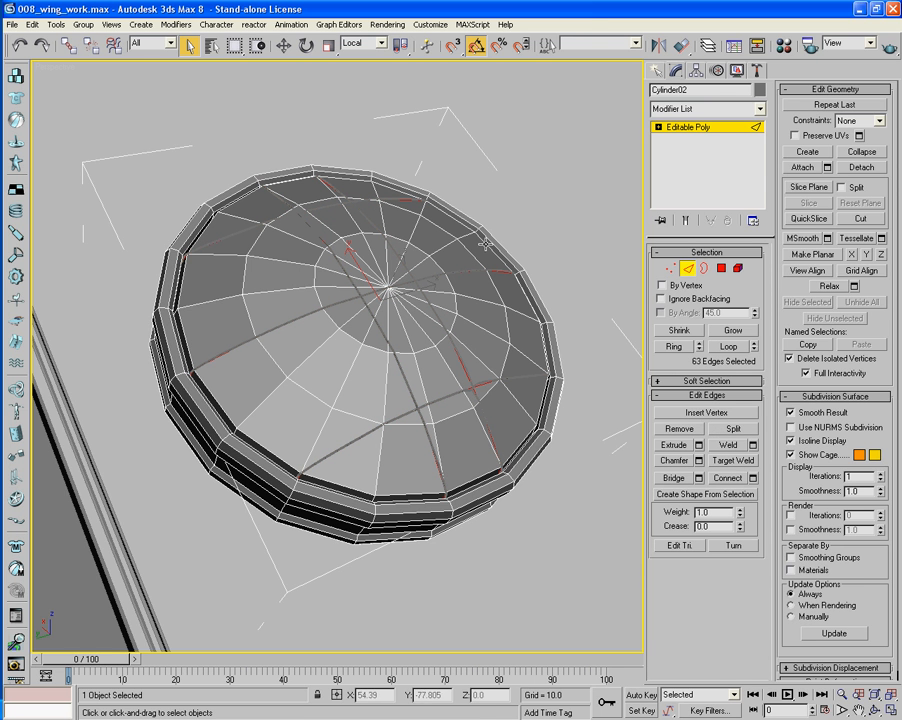
Select Shape01 and set its renderable radial section to a thickness of 1.08 with 12 sides
click(688, 270)
key(h)
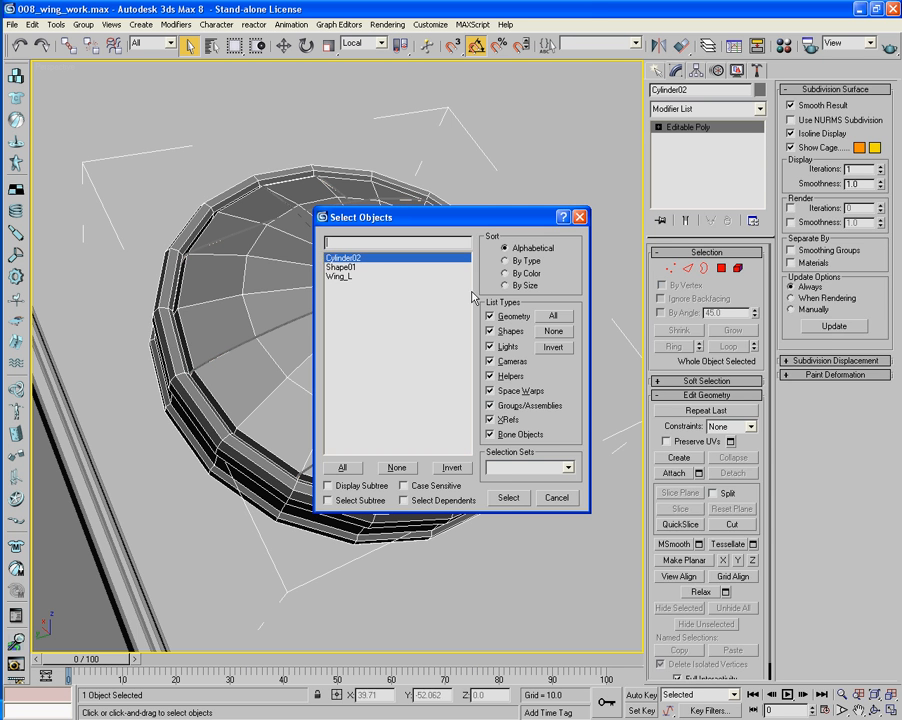
double_click(338, 267)
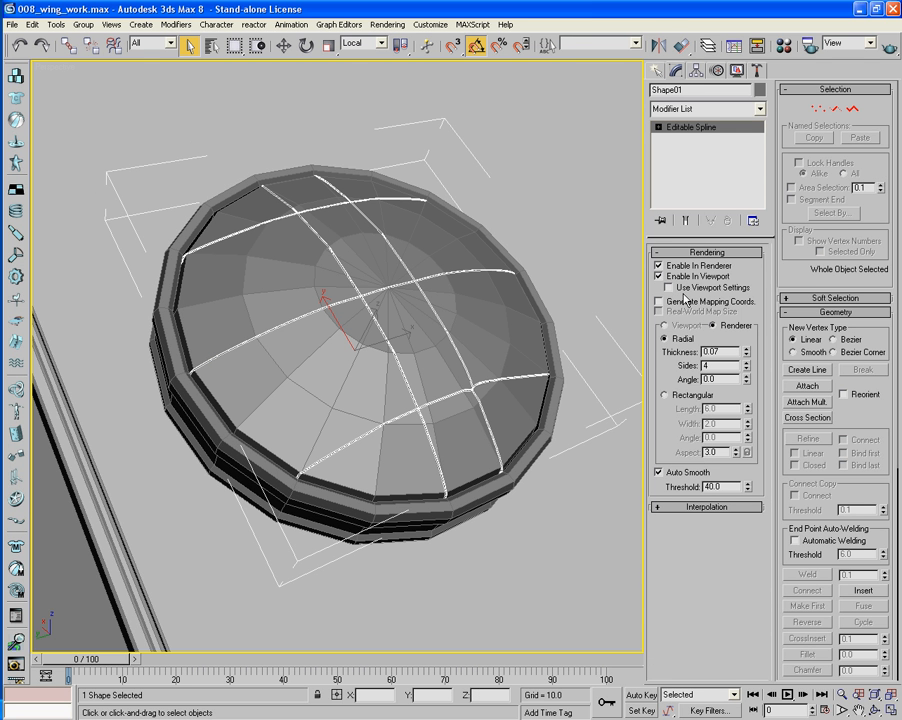
drag(748, 356, 744, 279)
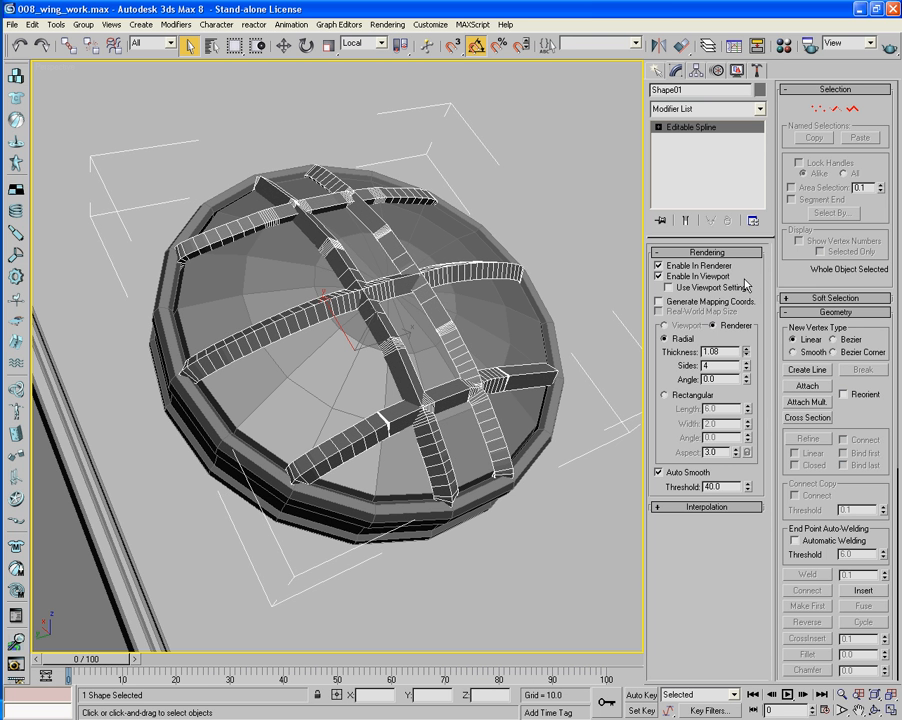
drag(745, 364, 745, 364)
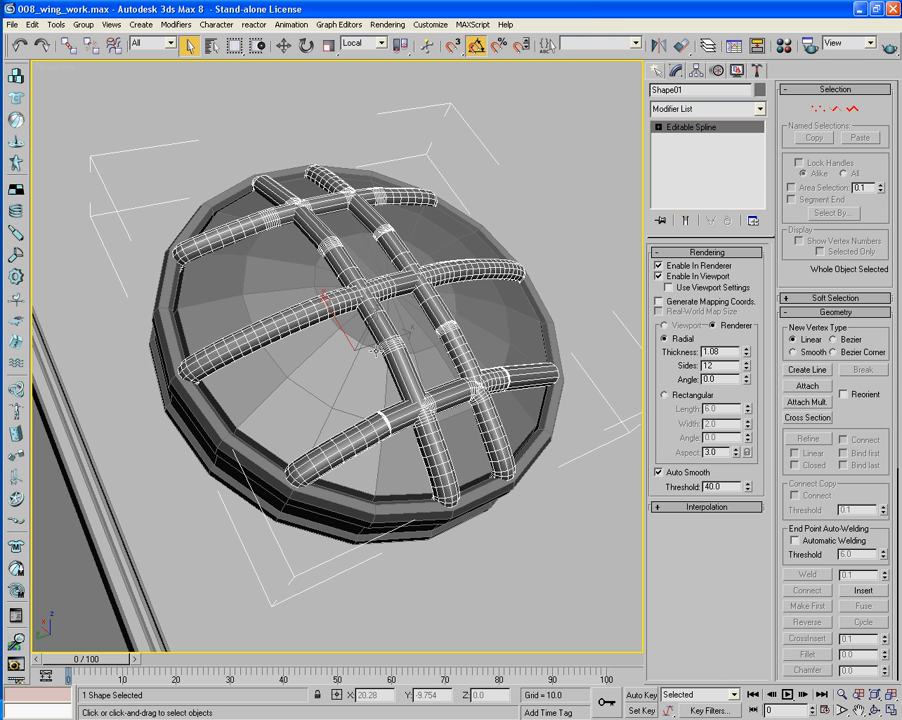
Convert the grille bars shape to an Editable Poly
right_click(386, 330)
mouse_move(440, 447)
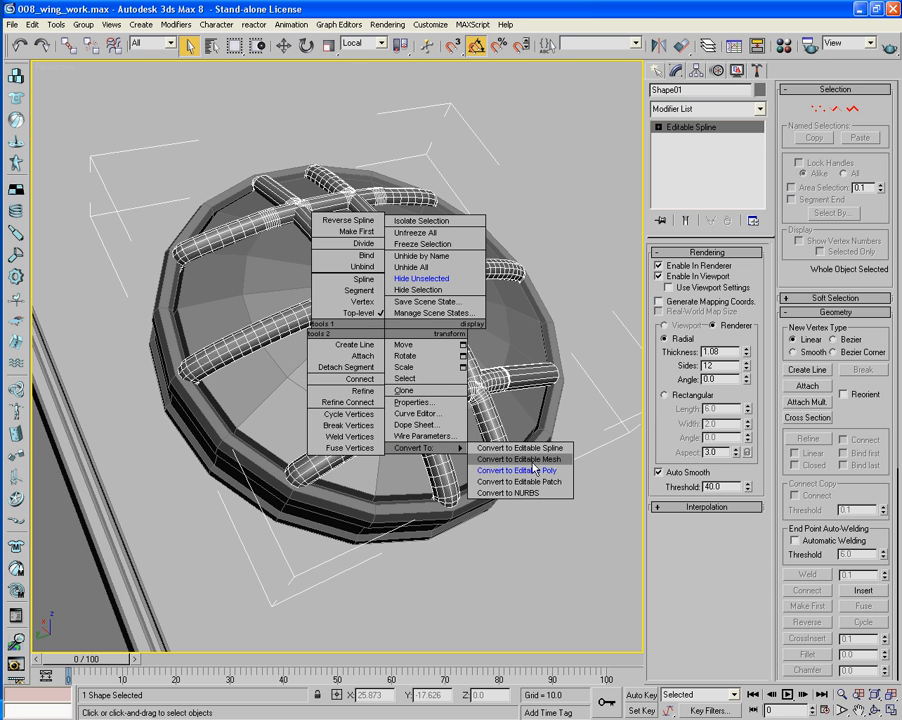
click(520, 470)
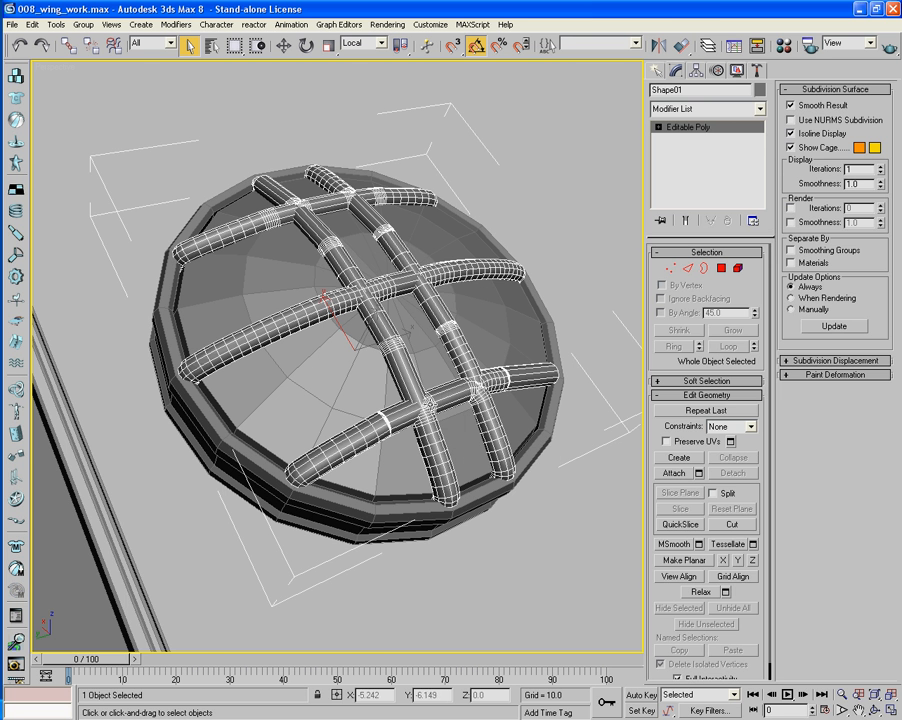
Select seven closely spaced edge loops at the middle bar's bend and remove them, keeping one ring
scroll(303, 286, up, 6)
scroll(300, 290, up, 5)
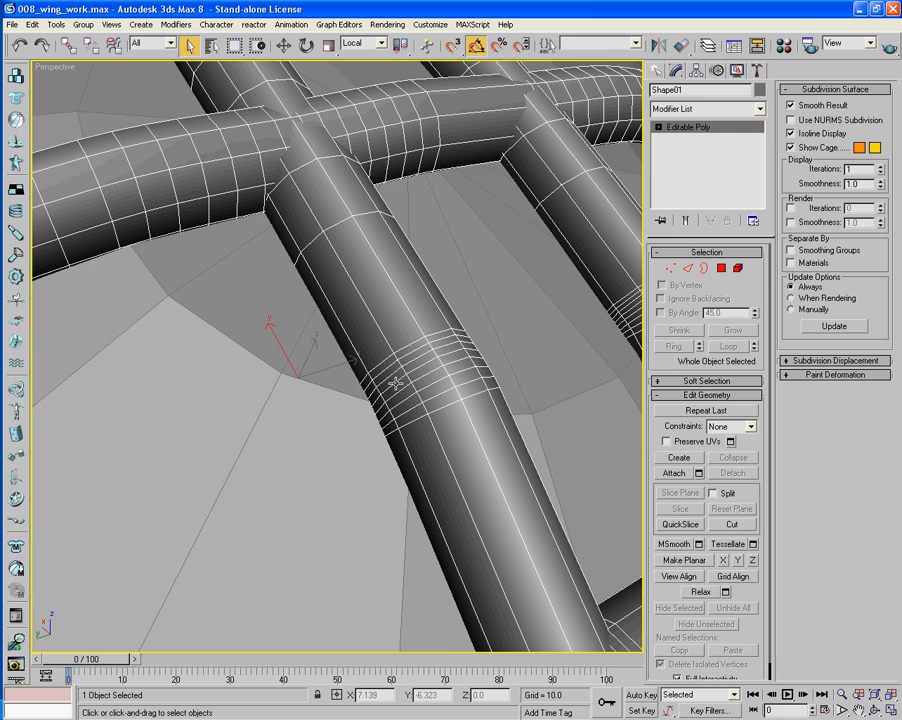
click(688, 268)
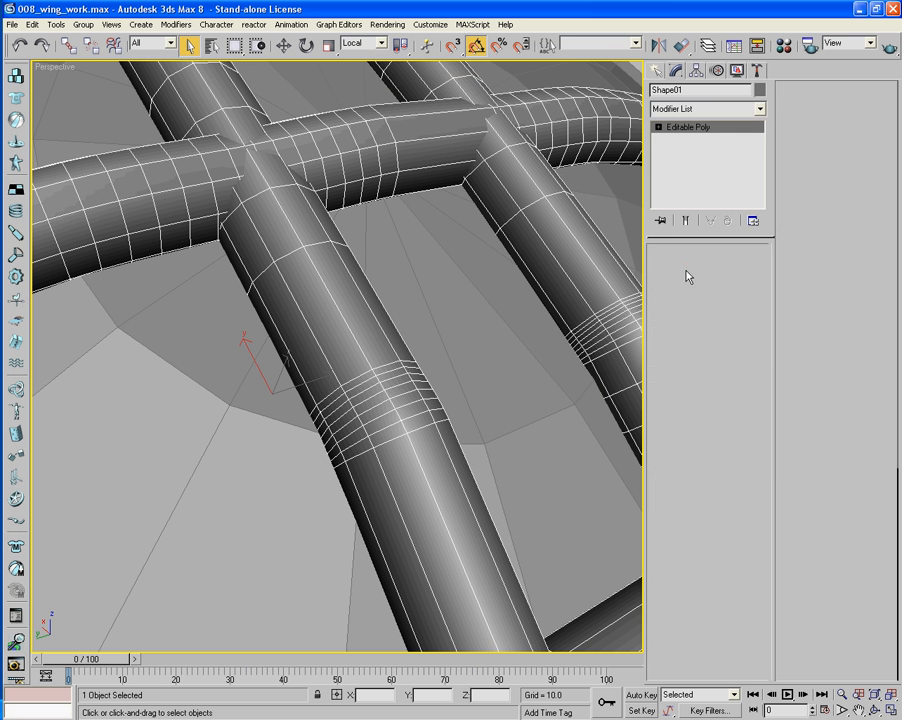
click(382, 447)
ctrl+click(381, 421)
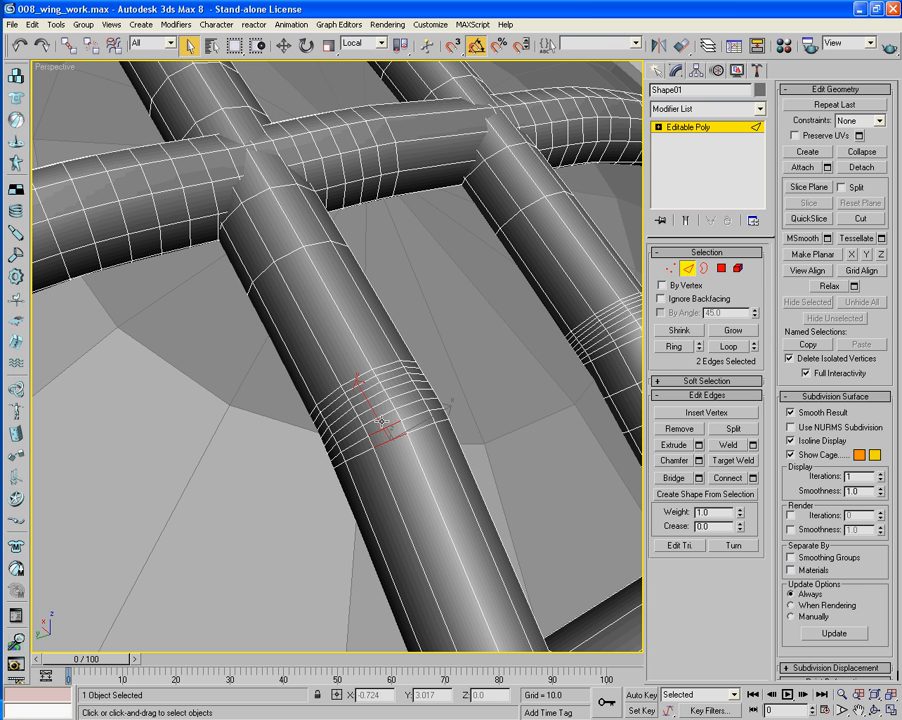
ctrl+click(362, 385)
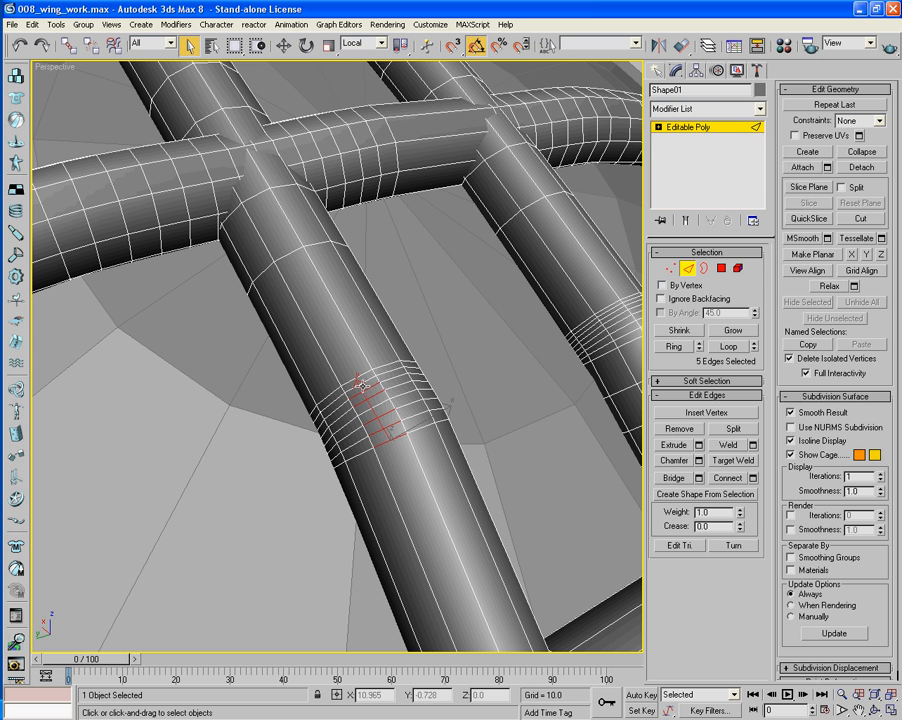
ctrl+click(360, 382)
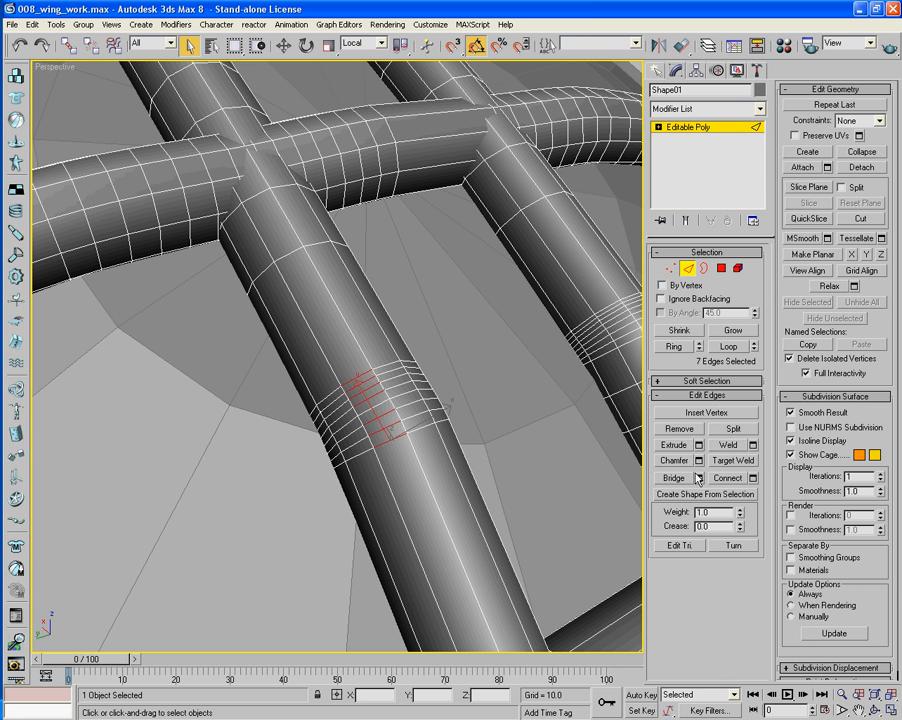
click(729, 347)
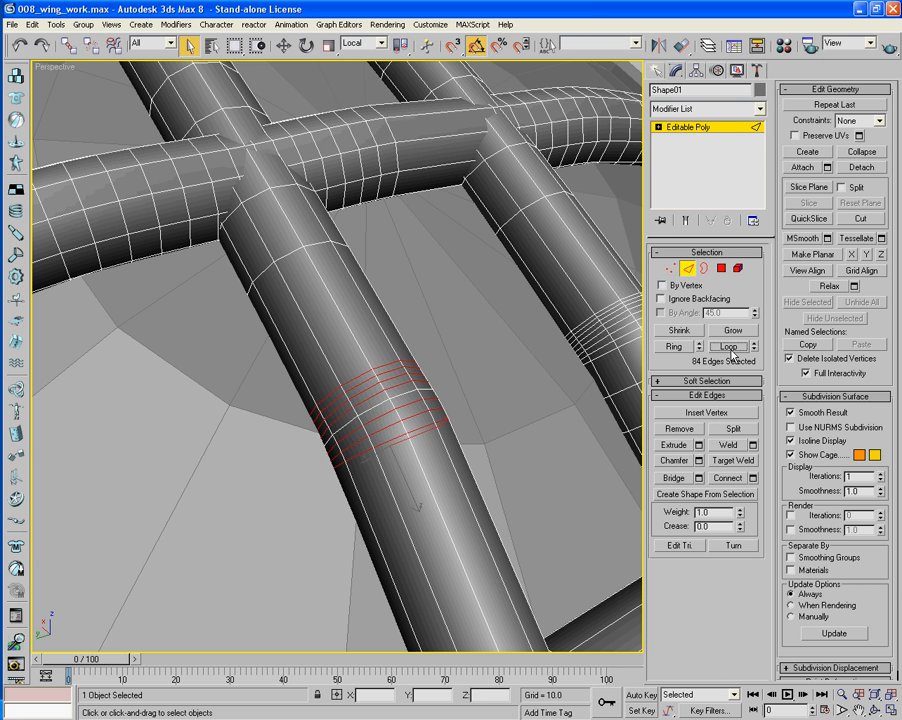
key(BackSpace)
Remove the leftover loose vertices above and below the remaining ring on the middle bar
alt+middle_drag(480, 436, 438, 467)
click(666, 268)
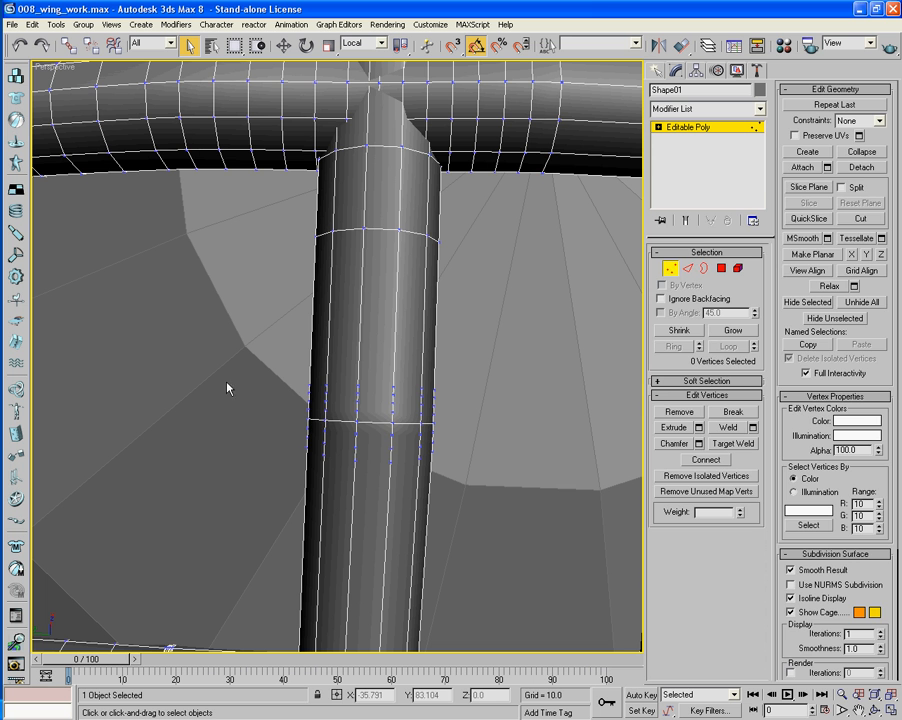
drag(290, 390, 442, 396)
alt+middle_drag(546, 419, 461, 360)
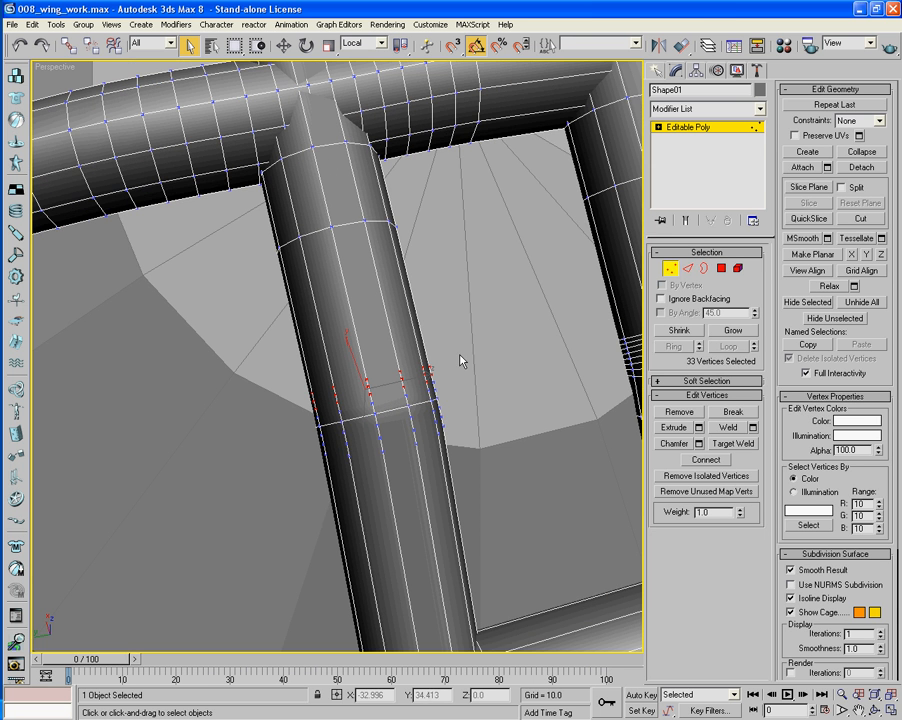
drag(465, 352, 296, 494)
mouse_move(462, 505)
alt+middle_down()
mouse_move(447, 527)
mouse_move(472, 498)
alt+middle_up()
drag(551, 323, 287, 402)
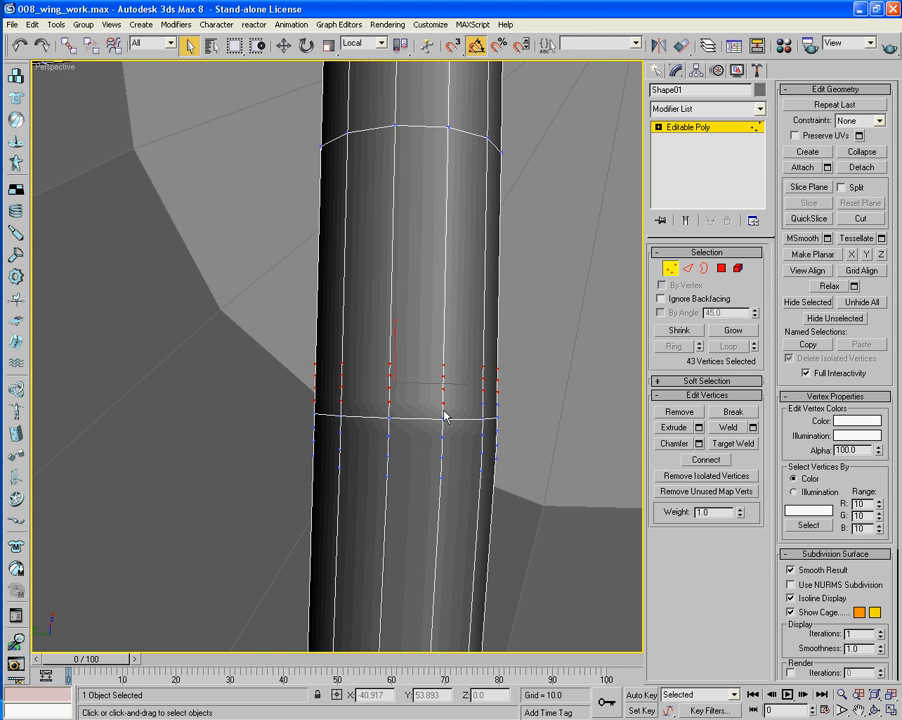
click(449, 416)
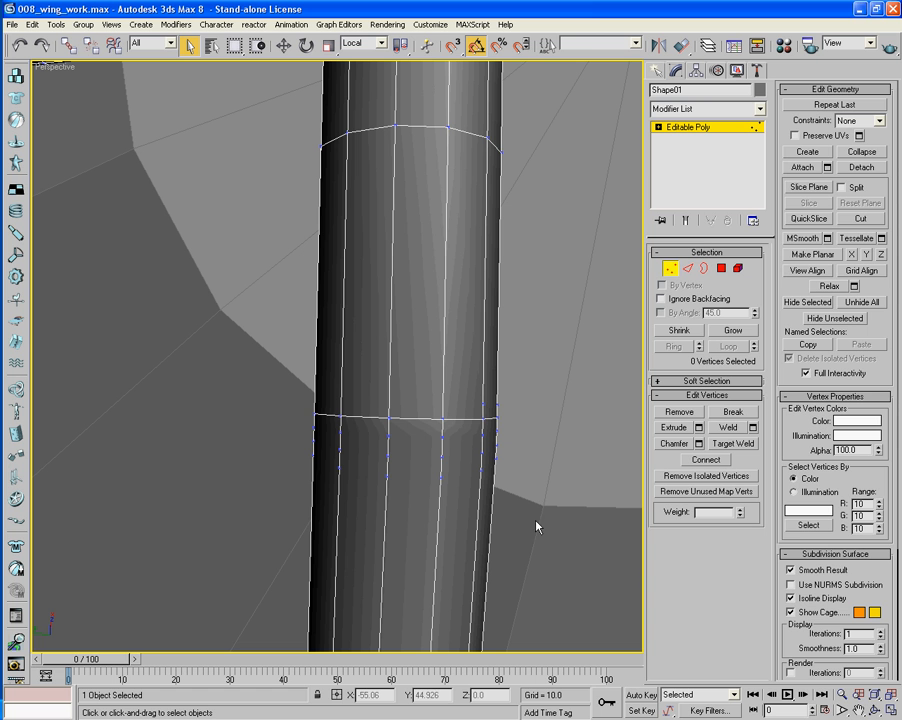
drag(526, 573, 285, 434)
click(285, 434)
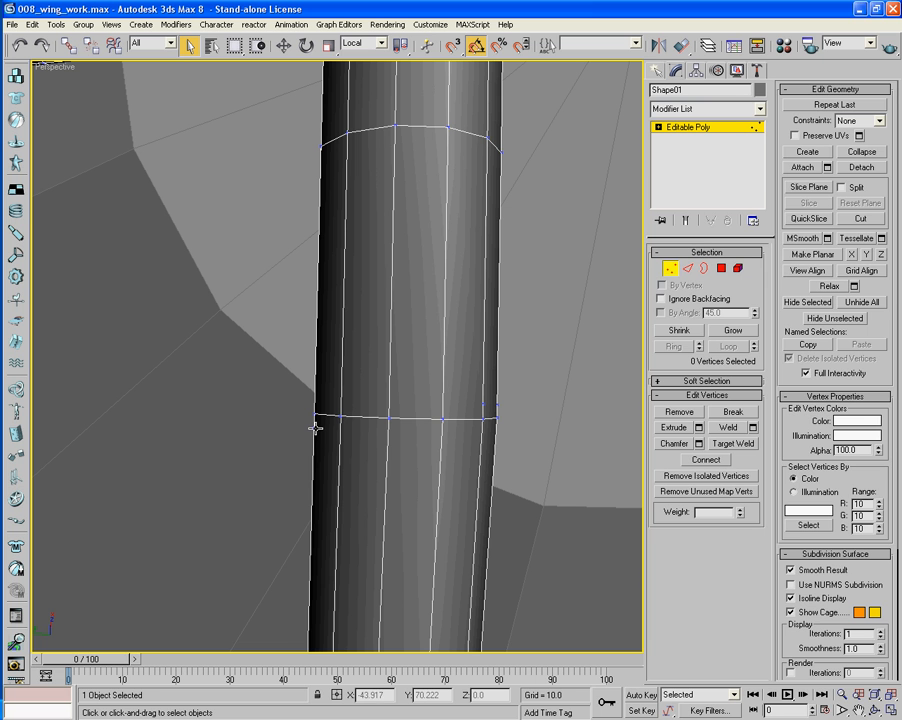
Switch to wireframe display and remove the stray vertices still lying next to the ring on the bar
drag(517, 396, 451, 413)
drag(535, 397, 278, 449)
key(z)
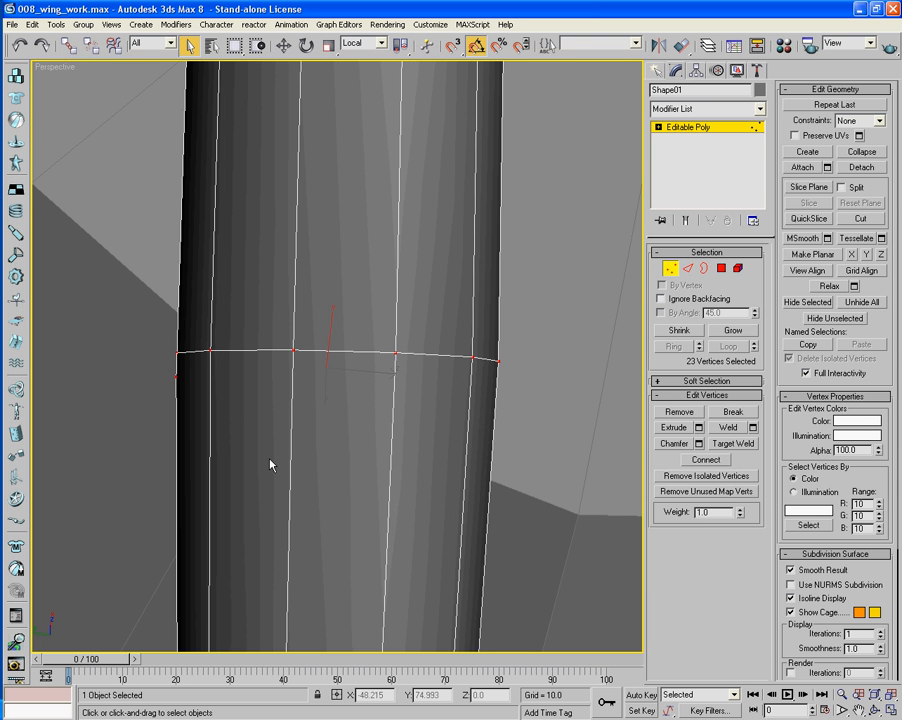
mouse_move(270, 464)
alt+middle_down()
mouse_move(351, 405)
mouse_move(358, 459)
mouse_move(316, 464)
alt+middle_up()
key(F3)
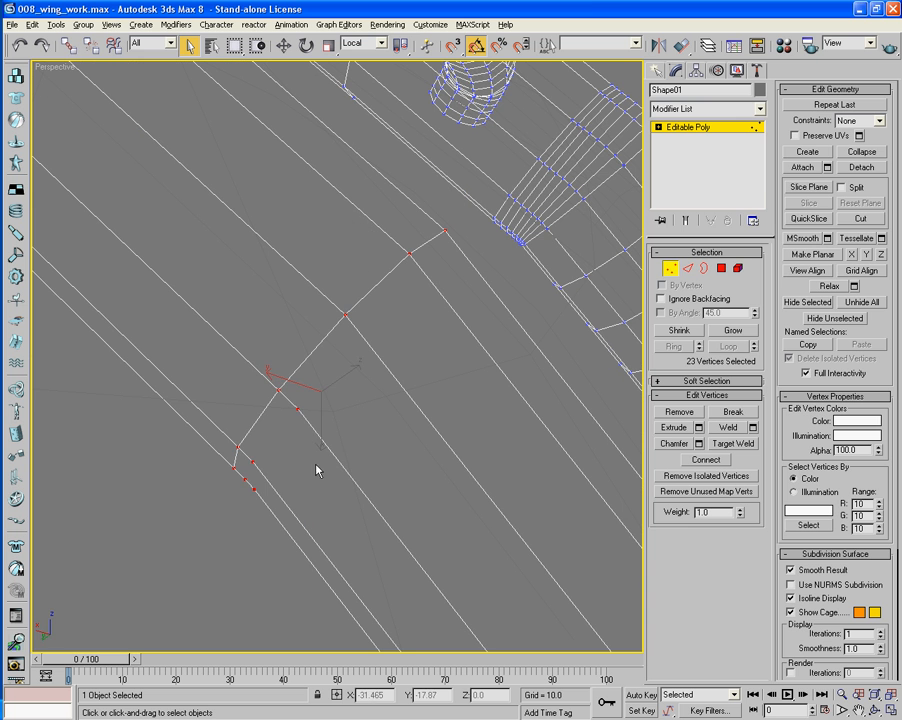
click(256, 475)
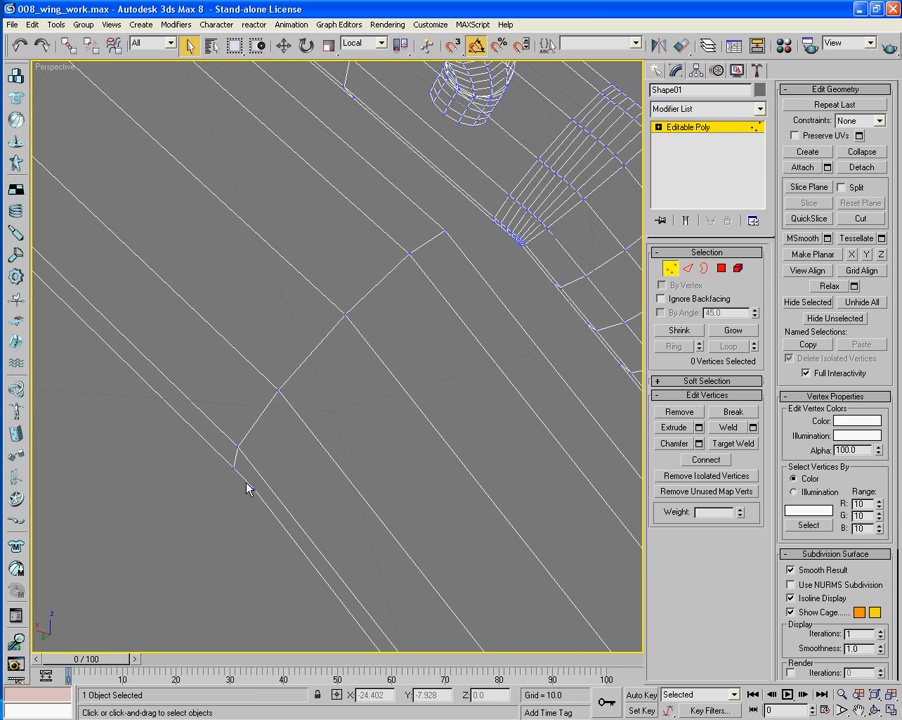
Remove more stray vertices around the ring from the bar's other side, and return to shaded display
scroll(228, 503, down, 5)
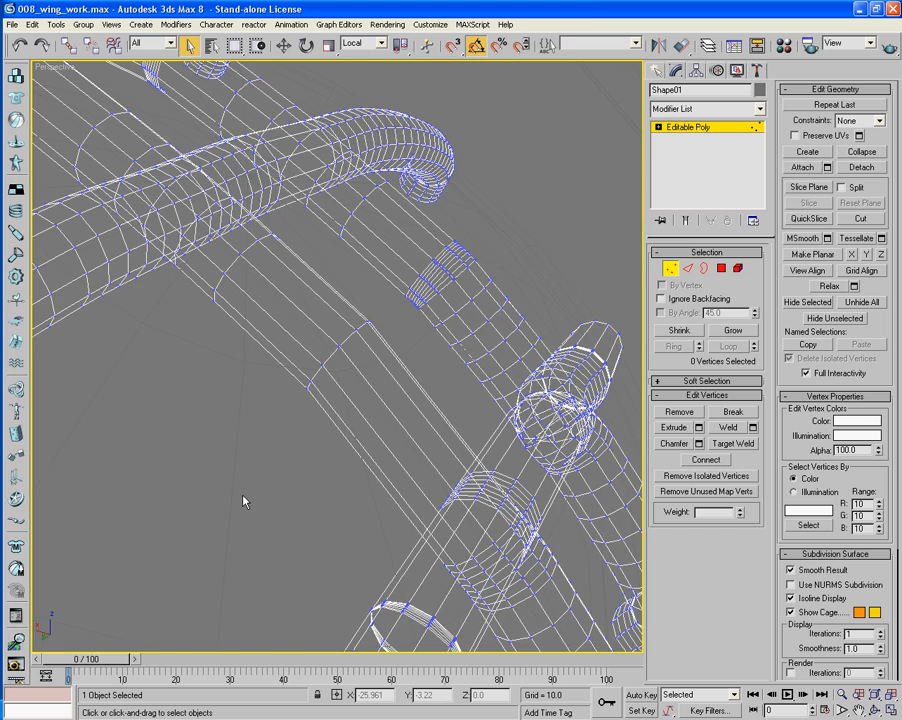
alt+middle_drag(244, 501, 118, 454)
scroll(299, 506, up, 5)
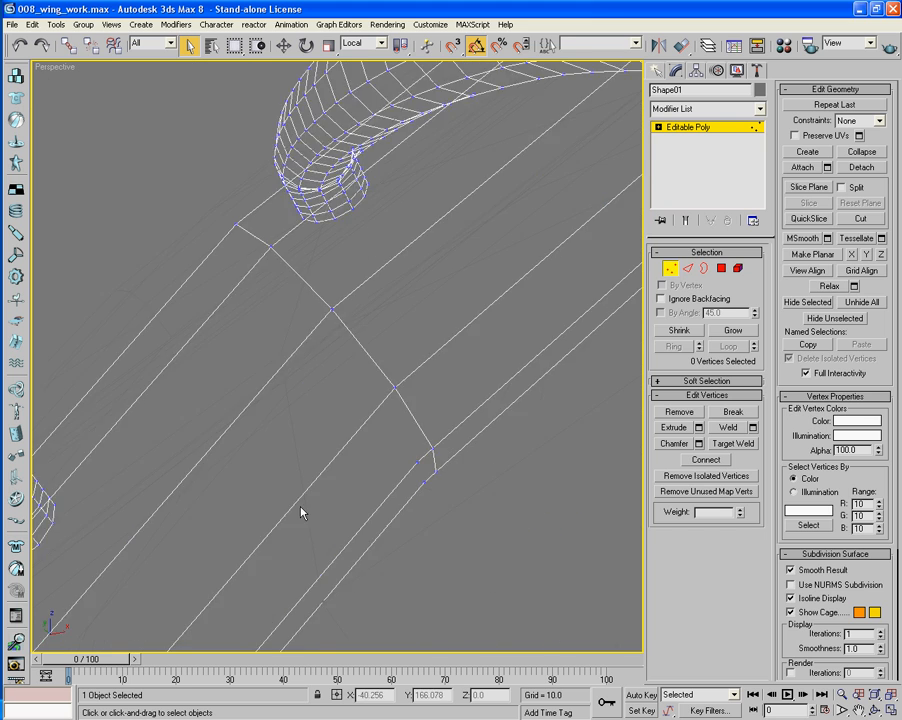
alt+middle_drag(299, 506, 322, 471)
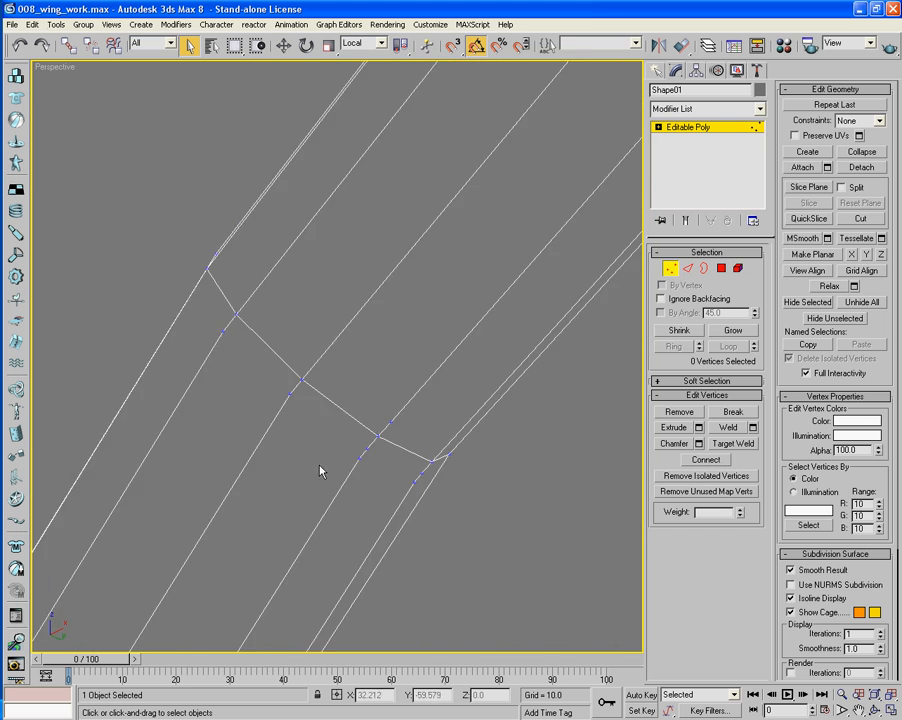
click(292, 386)
click(238, 355)
click(222, 331)
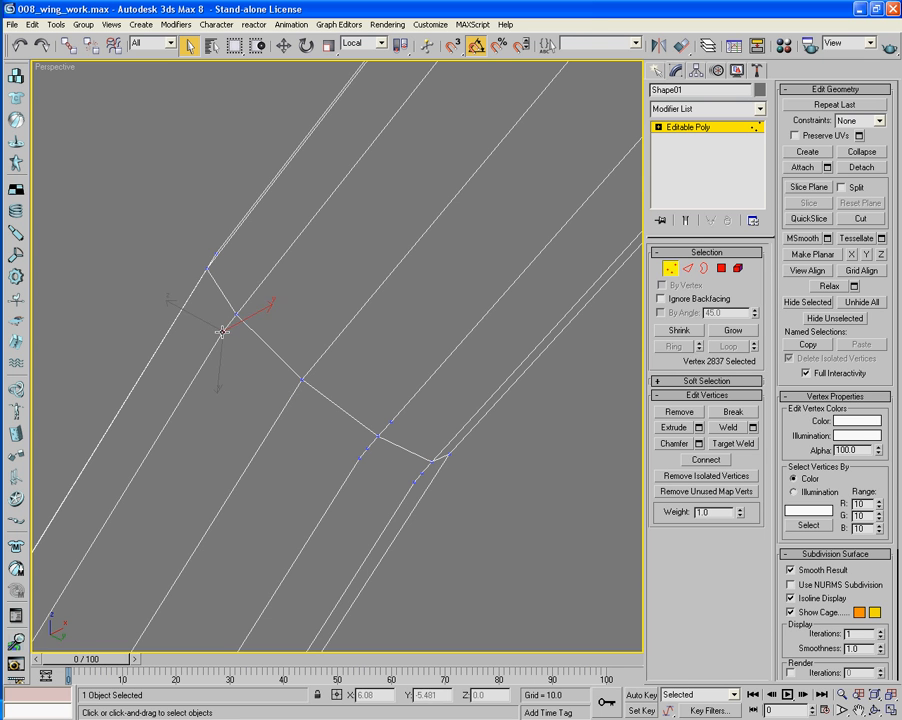
key(Delete)
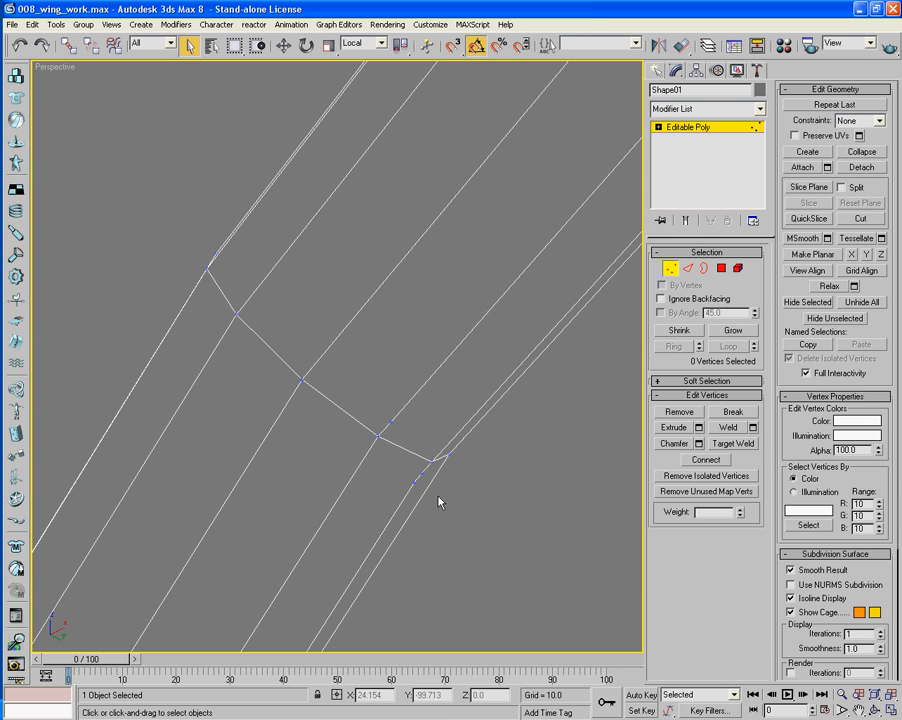
click(416, 483)
key(Delete)
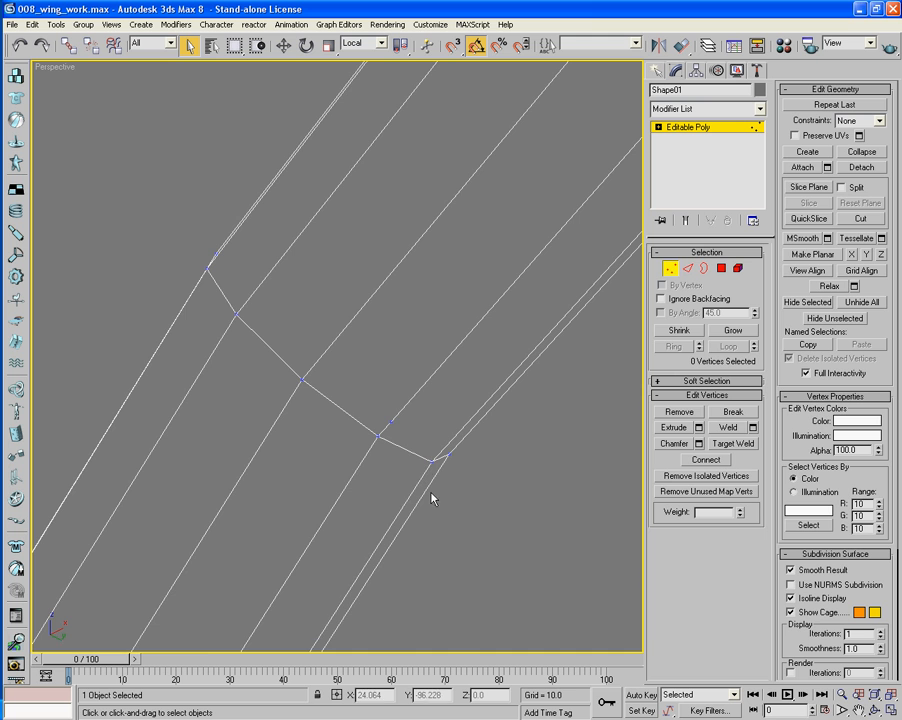
mouse_move(361, 480)
alt+middle_down()
mouse_move(231, 483)
mouse_move(477, 527)
mouse_move(525, 568)
mouse_move(449, 564)
mouse_move(483, 580)
mouse_move(455, 523)
mouse_move(418, 592)
mouse_move(427, 586)
alt+middle_up()
key(F3)
Try to delete the seven dense edge loops beside the bar crossing by converting them to a vertex selection, and undo the deletion
scroll(430, 590, up, 3)
middle_drag(441, 634, 584, 262)
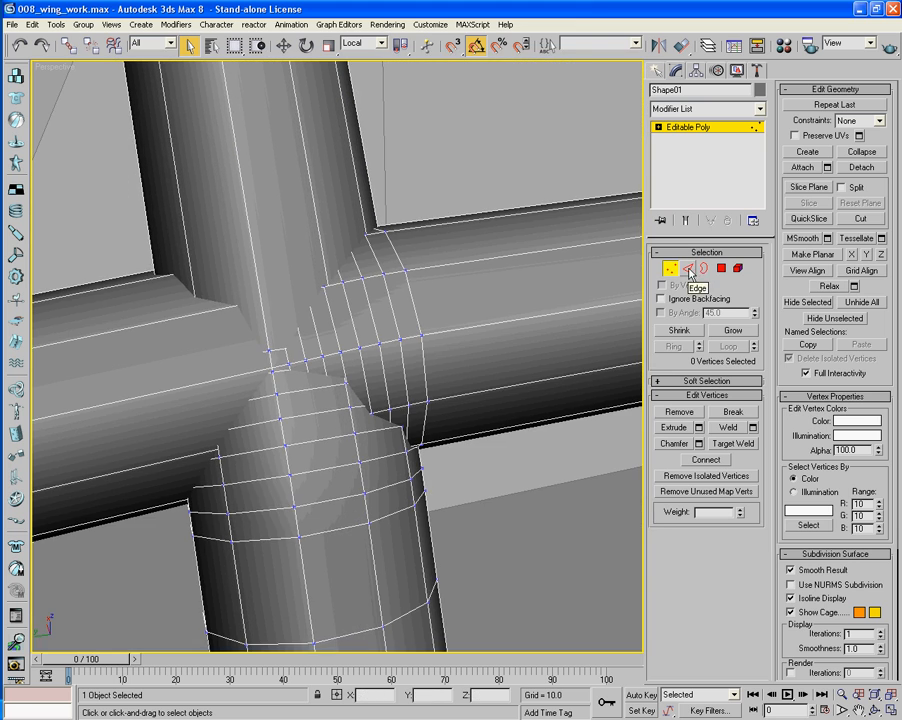
click(688, 268)
click(302, 349)
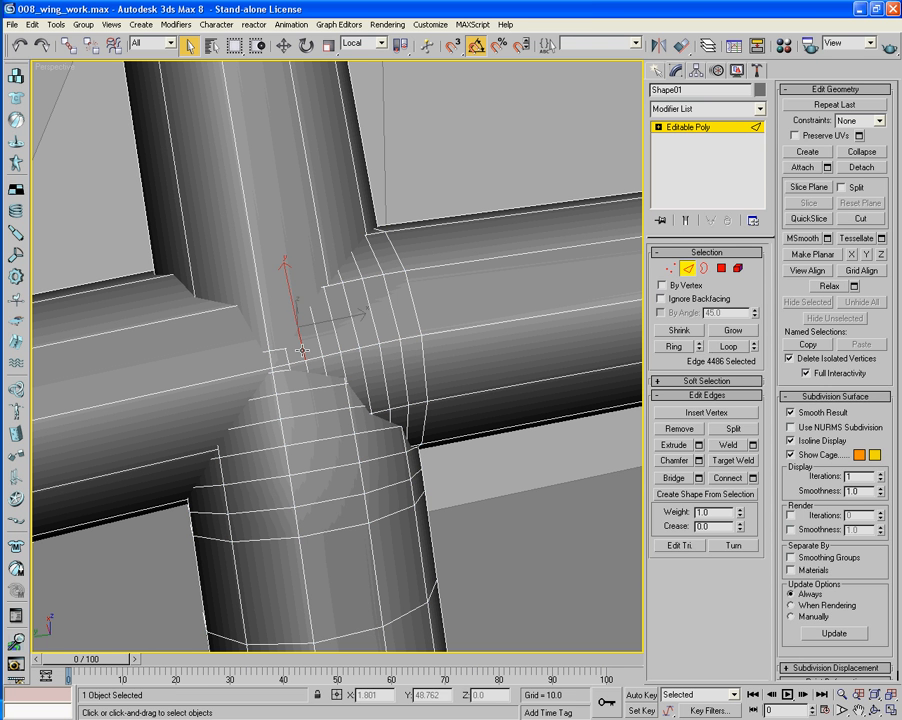
ctrl+click(313, 330)
ctrl+click(326, 325)
ctrl+click(340, 318)
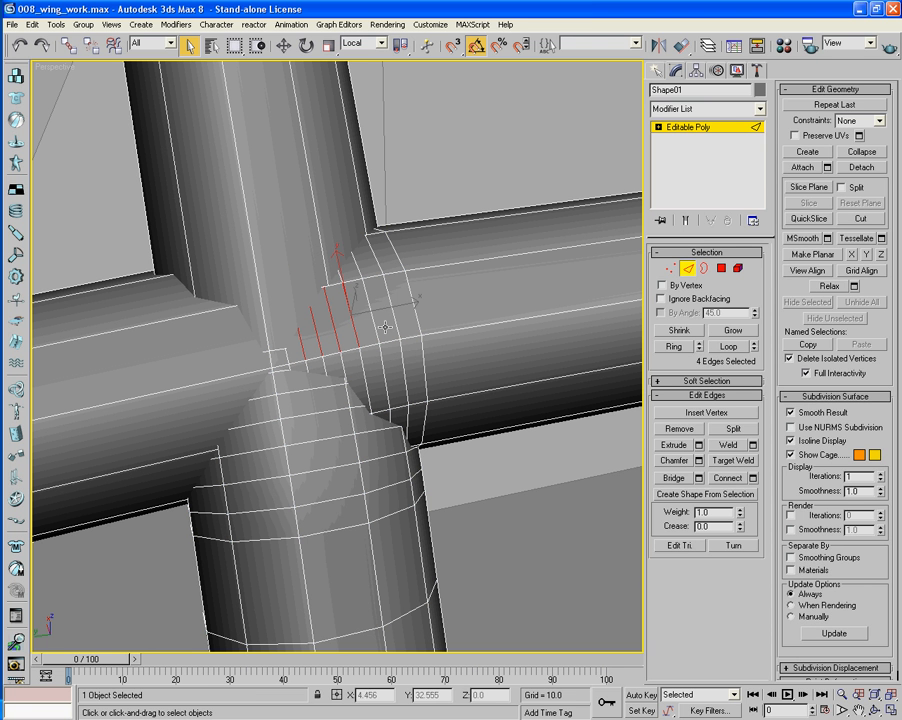
ctrl+click(375, 325)
ctrl+click(392, 305)
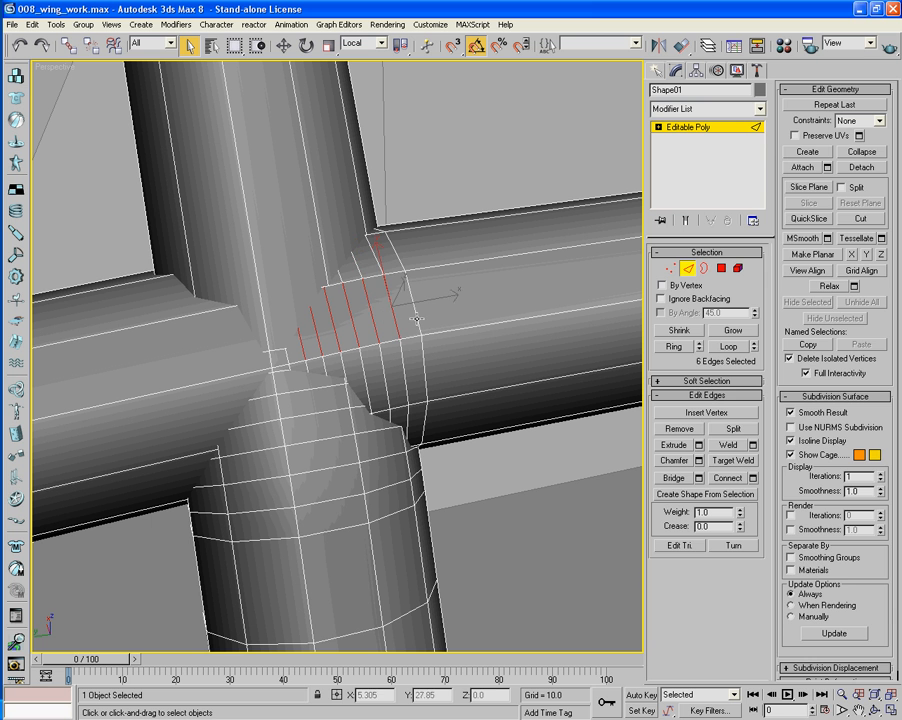
ctrl+click(410, 285)
click(730, 346)
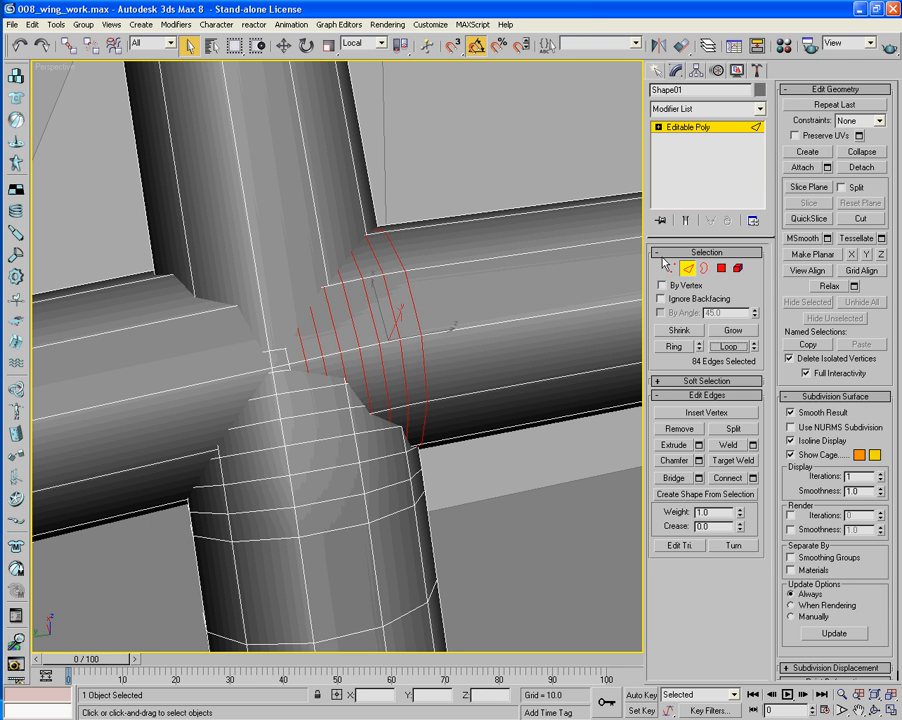
ctrl+click(675, 268)
key(Delete)
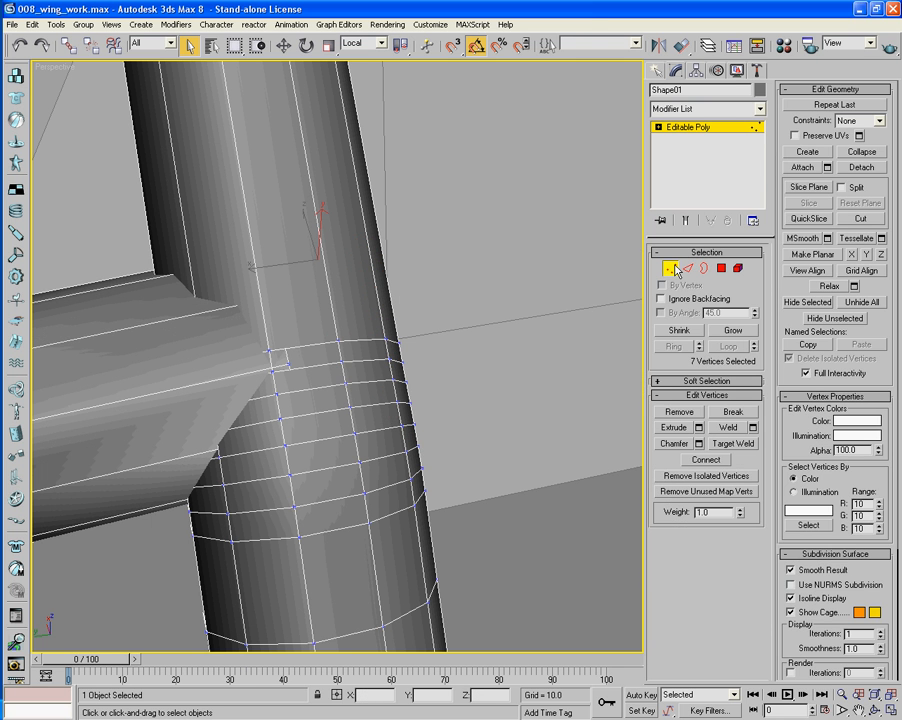
key(ctrl+z)
alt+middle_drag(557, 374, 501, 408)
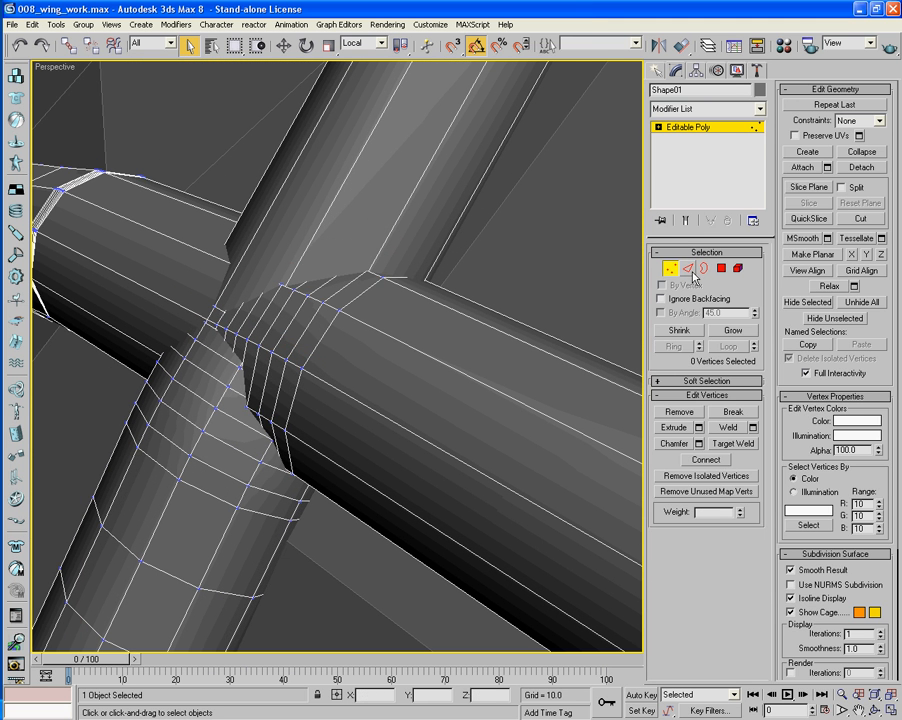
Remove the seven dense edge loops beside the bar crossing, keeping the faces, and switch to vertex editing
key(2)
alt+middle_drag(540, 370, 476, 390)
click(476, 390)
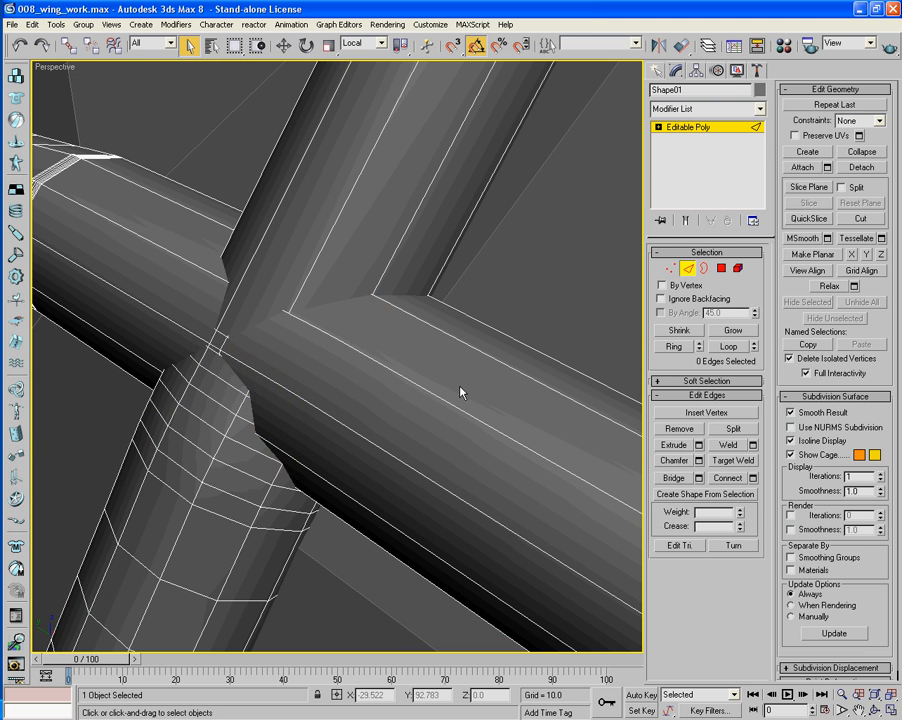
key(1)
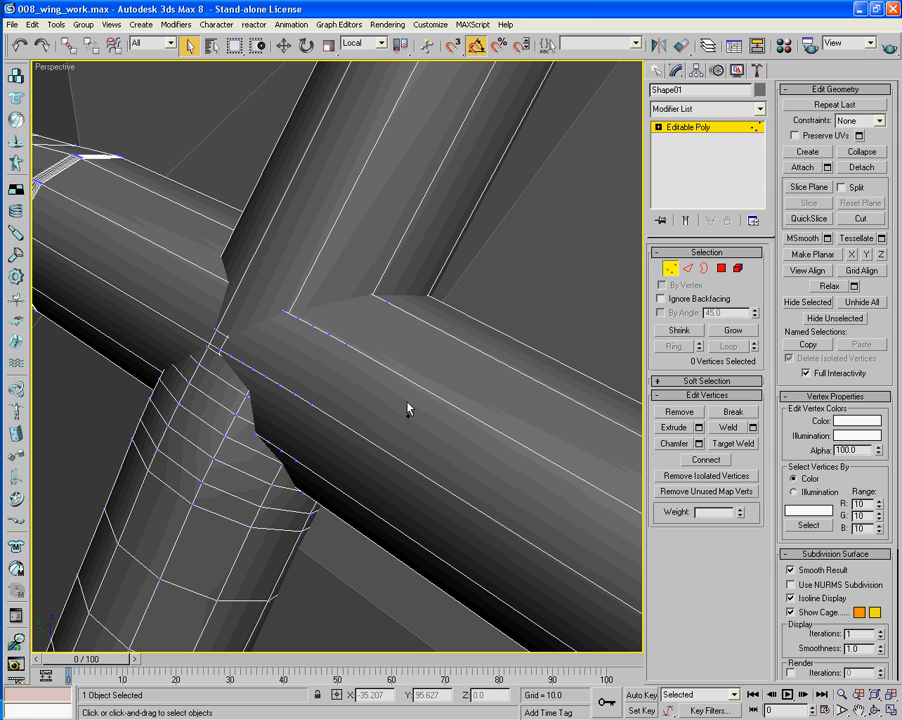
alt+middle_drag(409, 408, 450, 379)
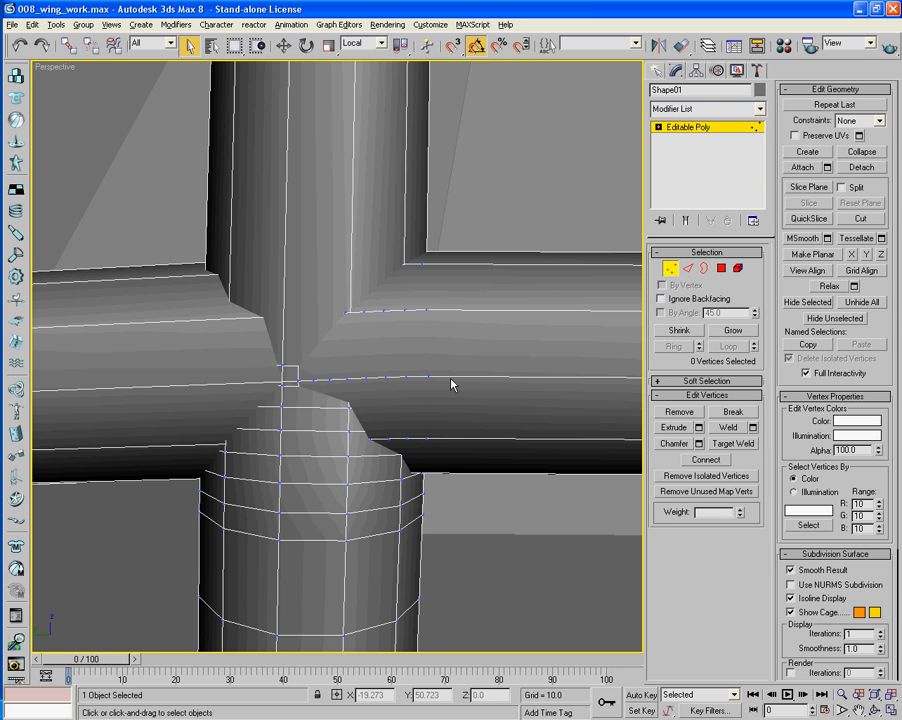
In wireframe display, remove the stray vertices left along the upper lengthwise edges of the horizontal bar
key(F3)
mouse_move(468, 320)
alt+middle_down()
mouse_move(466, 350)
mouse_move(476, 341)
alt+middle_up()
drag(405, 333, 310, 346)
click(363, 327)
drag(449, 290, 308, 276)
key(BackSpace)
drag(455, 253, 320, 262)
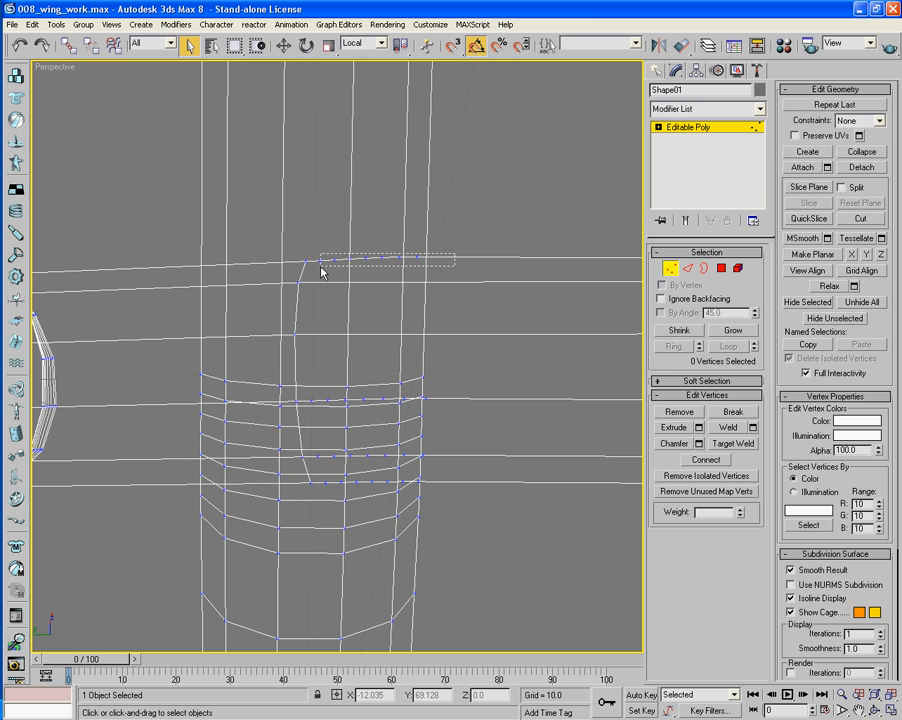
key(BackSpace)
Remove the stray vertices along the horizontal bar's middle lengthwise edge, undoing one removal and working from a tilted view
drag(359, 406, 307, 408)
key(BackSpace)
key(ctrl+z)
alt+middle_drag(412, 452, 416, 480)
drag(356, 403, 253, 406)
click(420, 398)
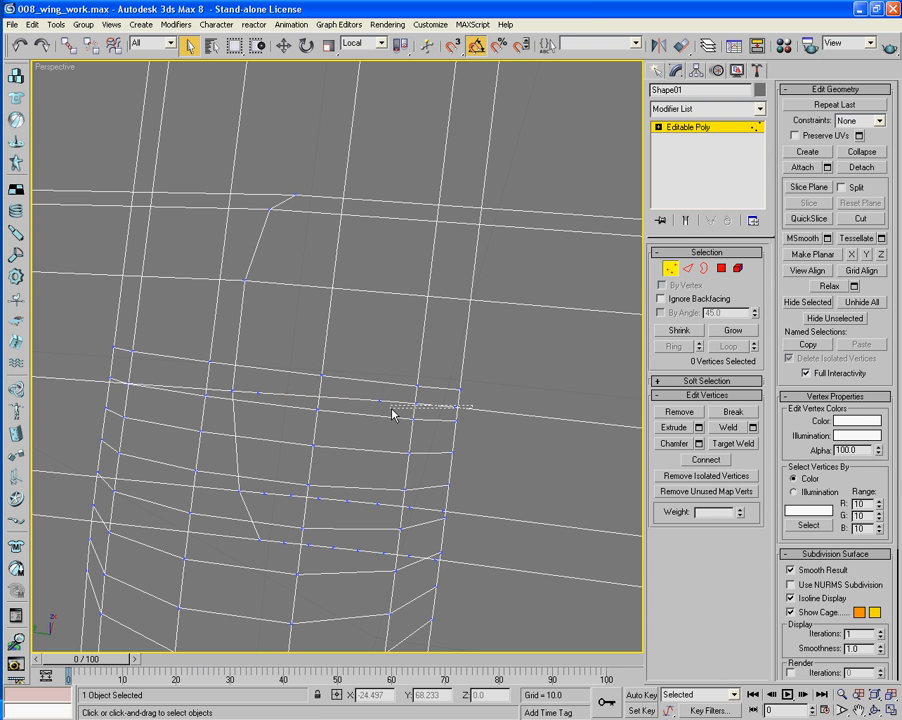
drag(393, 413, 370, 406)
click(429, 410)
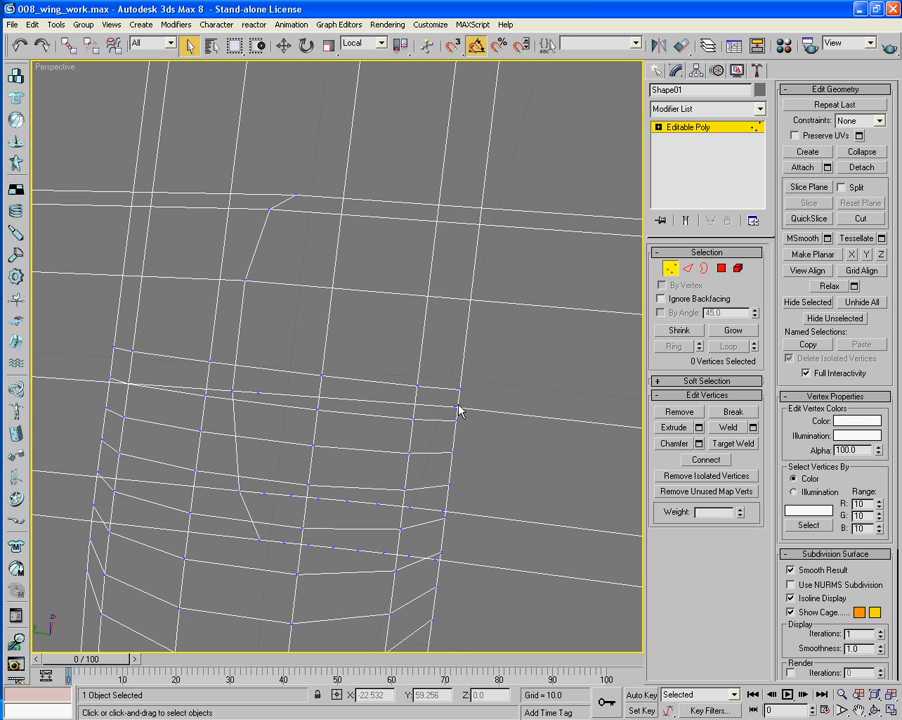
click(458, 408)
key(BackSpace)
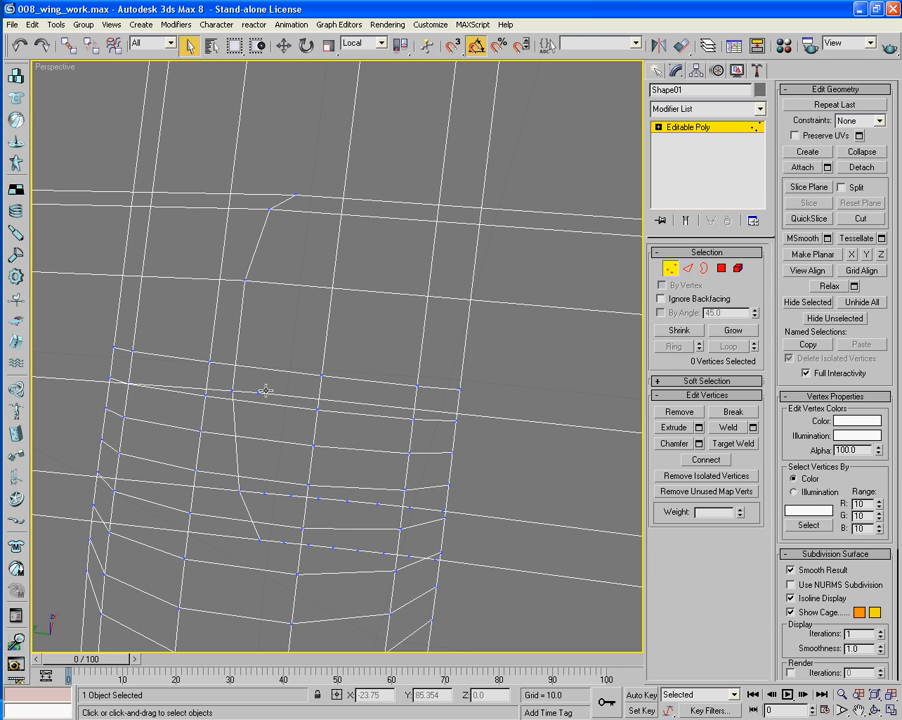
Return to shaded display and undo the loop and vertex removals beside the bar crossing
scroll(298, 440, down, 6)
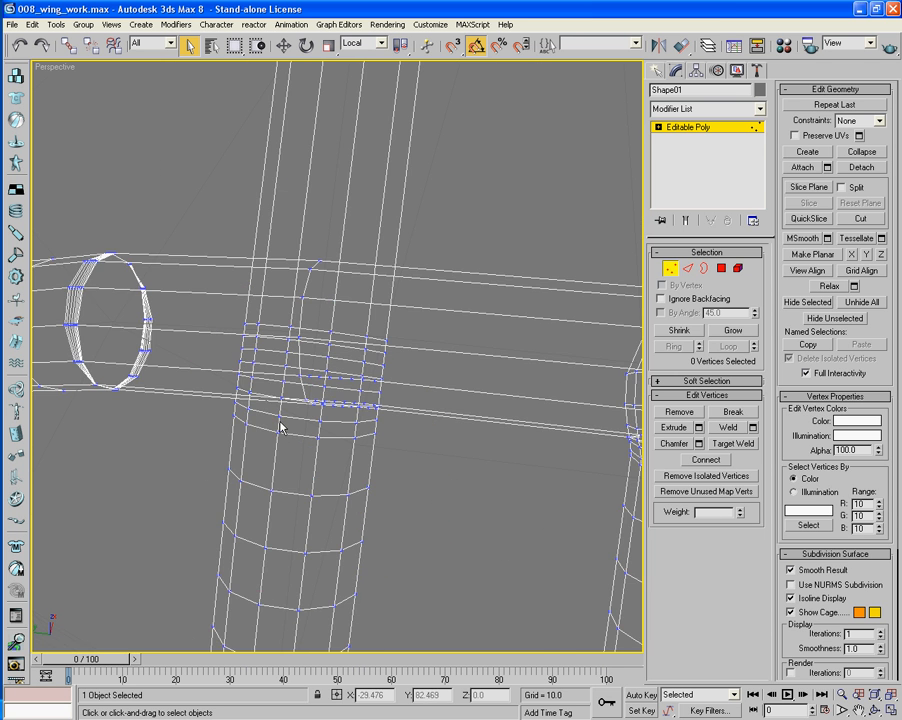
scroll(306, 420, down, 4)
mouse_move(308, 420)
alt+middle_down()
mouse_move(357, 404)
mouse_move(364, 416)
mouse_move(318, 419)
alt+middle_up()
key(F3)
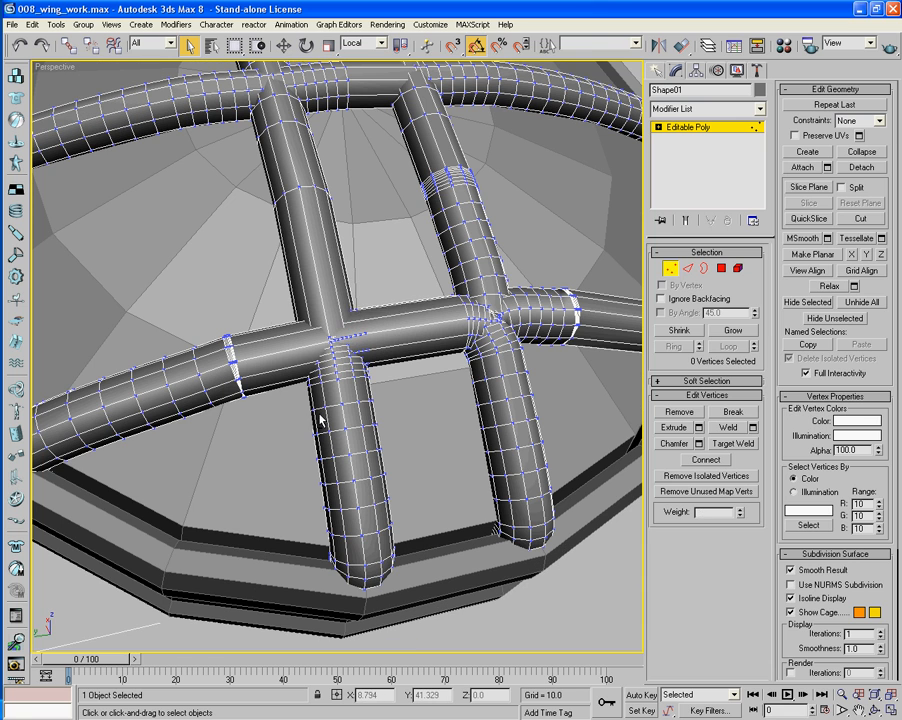
scroll(321, 420, up, 8)
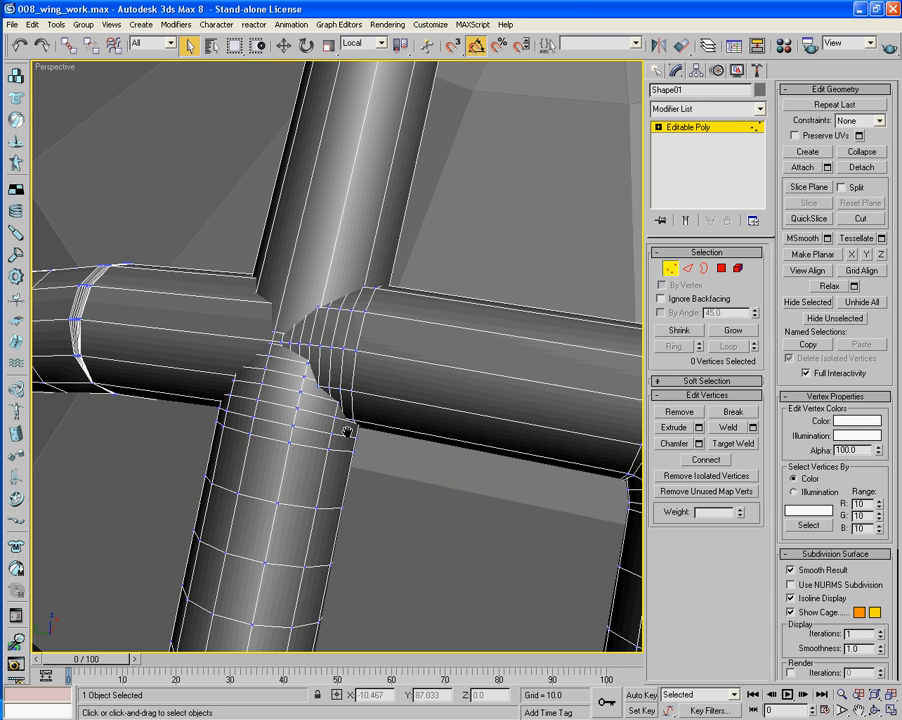
Expand the seven selected edges beside the crossing to full loops and delete them together with their adjoining bar faces
click(688, 268)
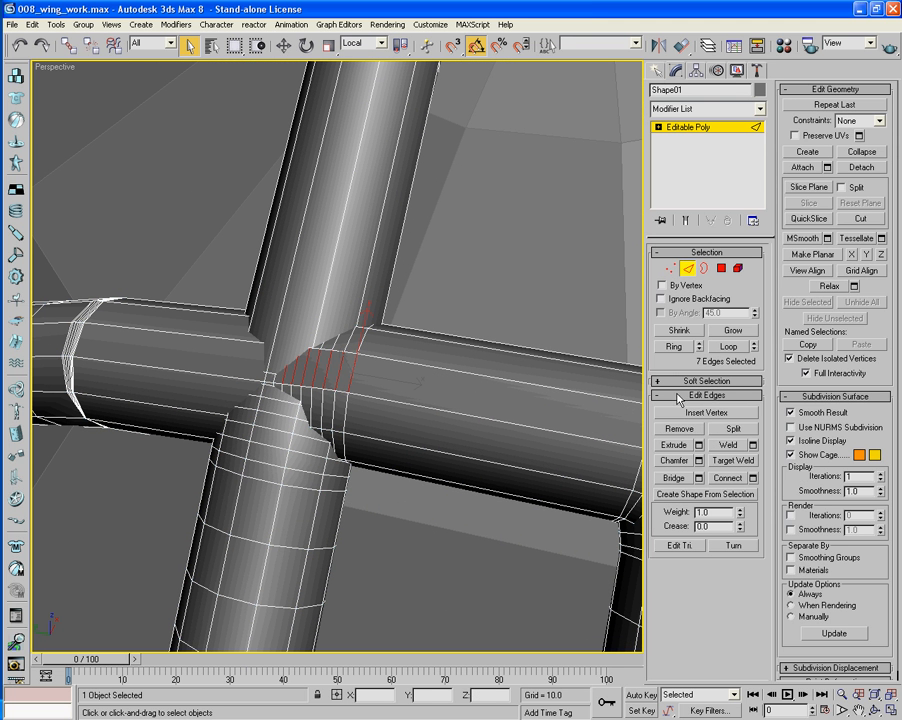
click(742, 348)
mouse_move(550, 422)
alt+middle_down()
mouse_move(564, 430)
mouse_move(551, 429)
mouse_move(550, 419)
alt+middle_up()
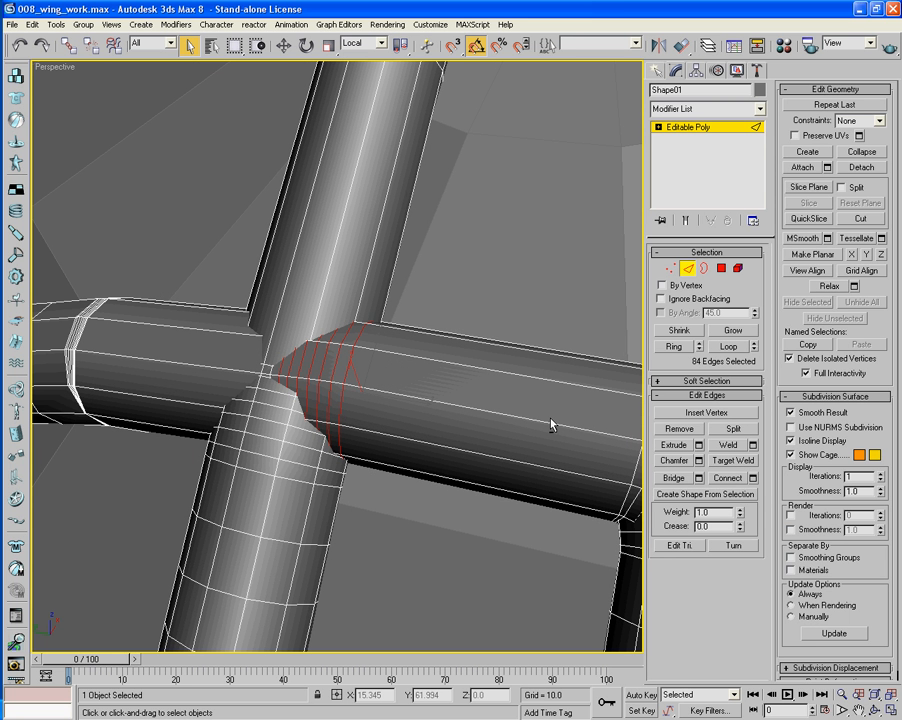
key(Delete)
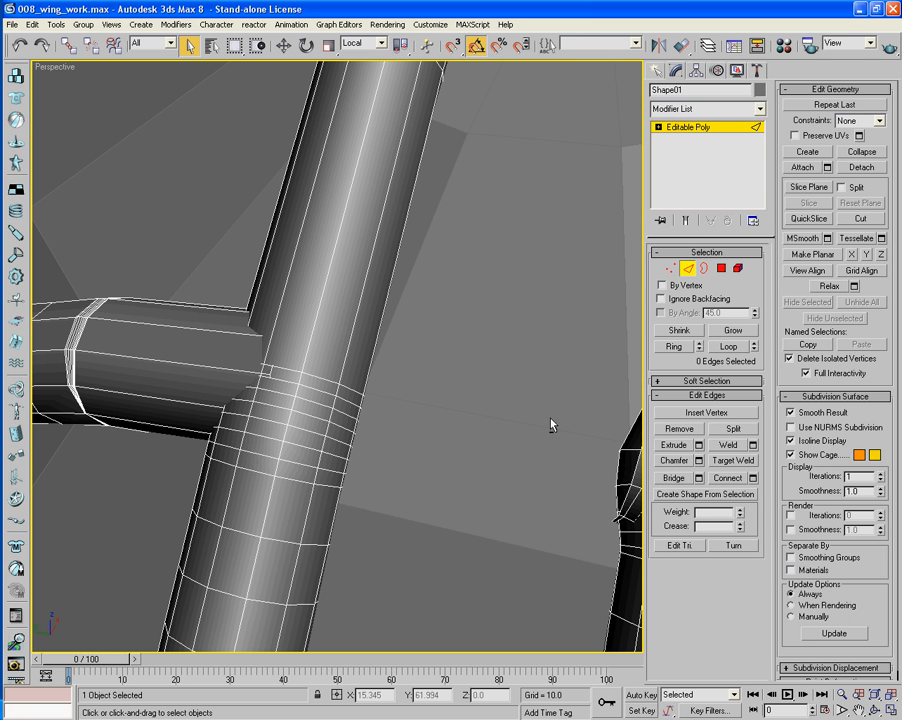
Select the open borders at both ends of the gap in the horizontal bar and bridge them with a new segment
alt+middle_drag(494, 449, 485, 478)
key(F3)
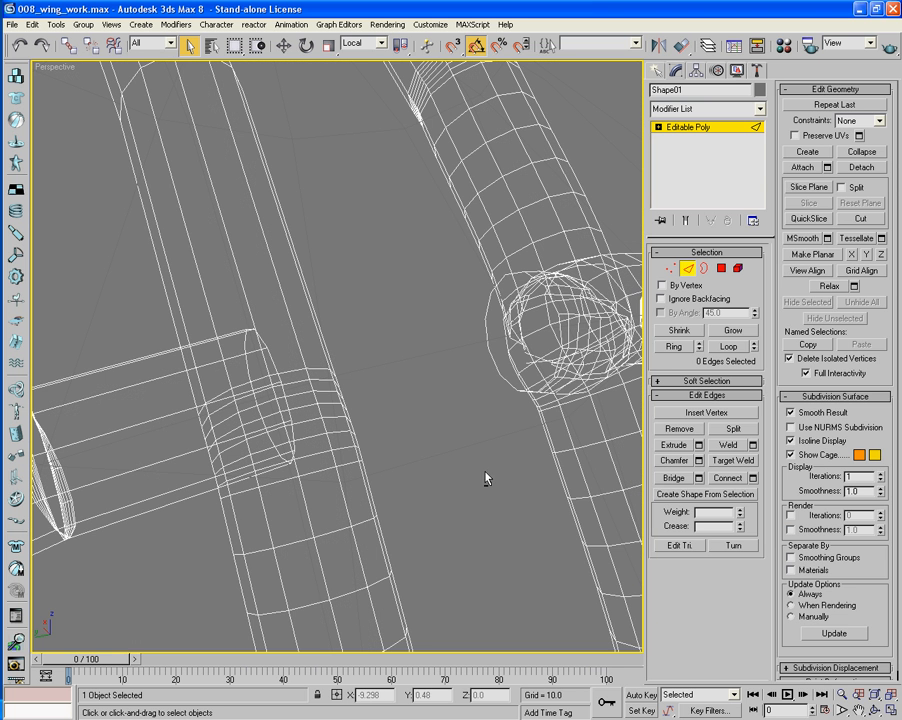
click(702, 269)
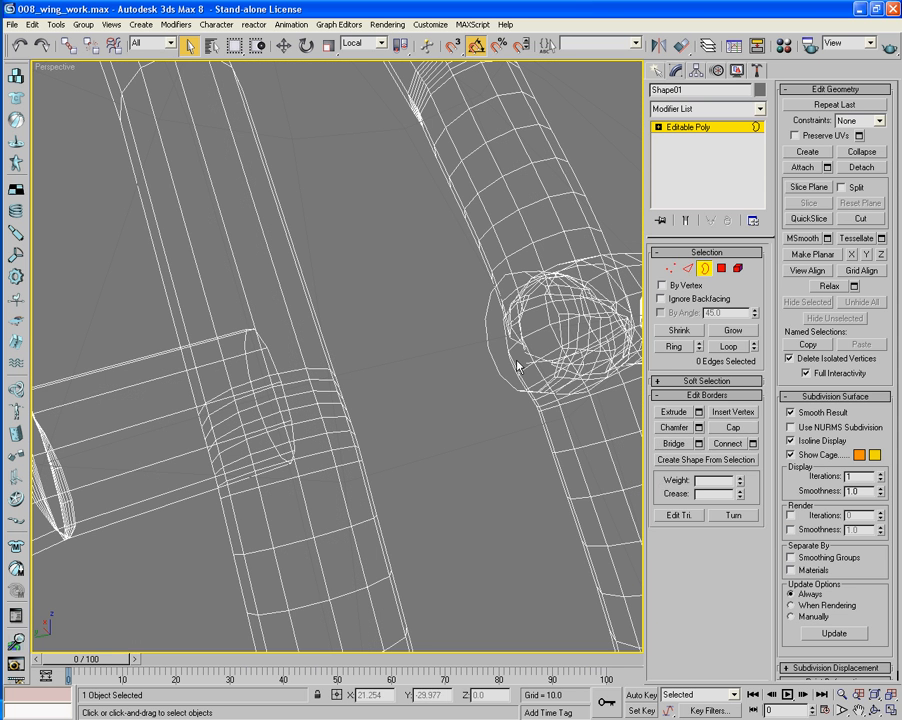
click(494, 361)
ctrl+click(282, 408)
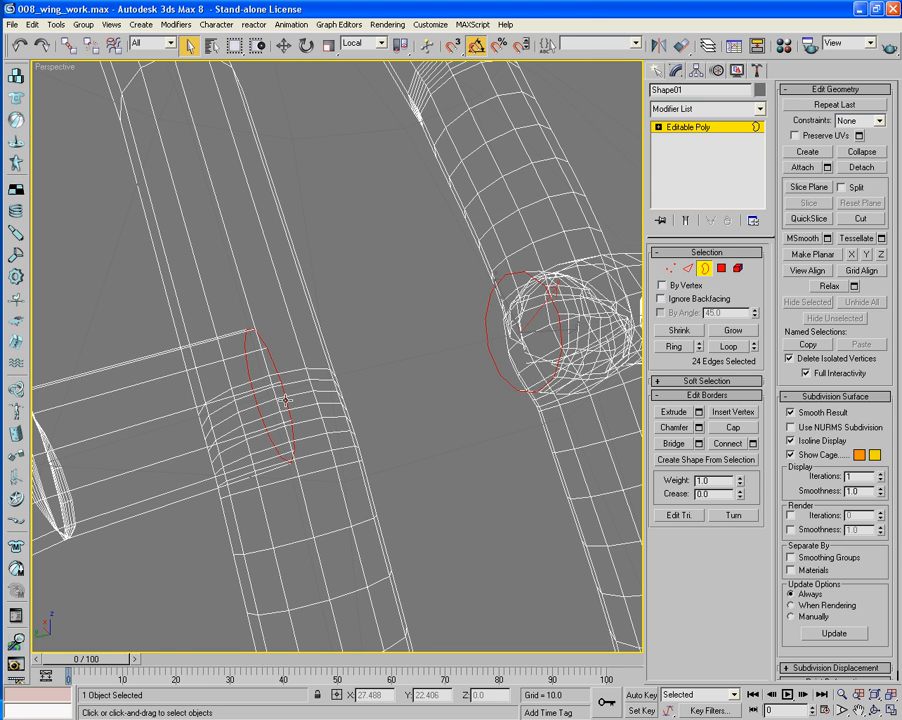
alt+middle_drag(480, 312, 484, 306)
click(704, 269)
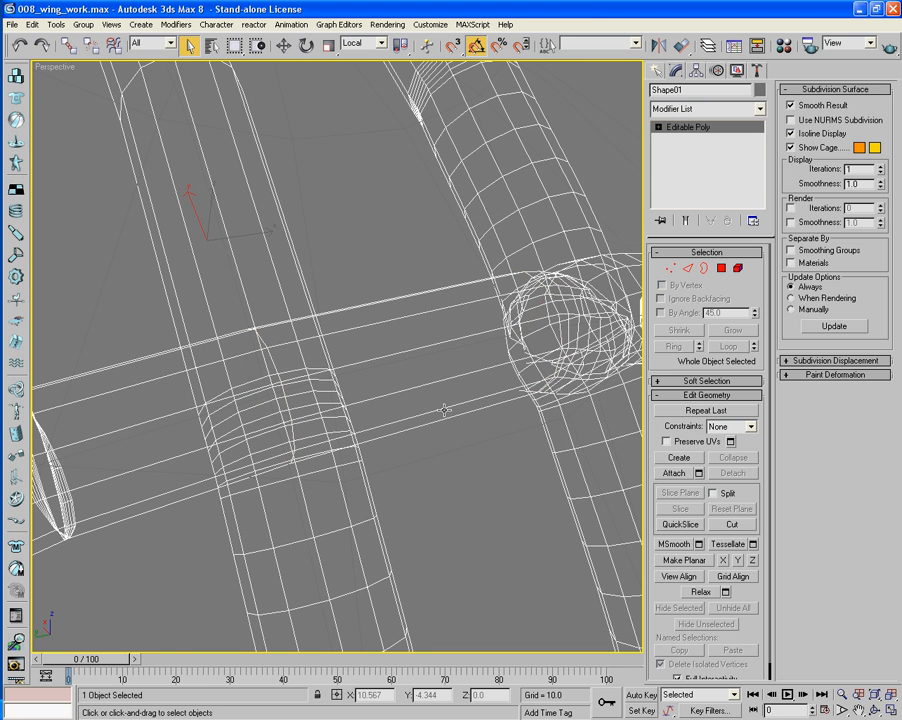
In shaded display, select one edge from each of the four closely spaced loops beside the next bar crossing
key(F3)
mouse_move(447, 447)
alt+middle_down()
mouse_move(425, 413)
mouse_move(449, 433)
mouse_move(438, 449)
mouse_move(397, 462)
mouse_move(481, 435)
mouse_move(354, 453)
mouse_move(384, 455)
mouse_move(369, 455)
mouse_move(362, 469)
mouse_move(305, 458)
alt+middle_up()
scroll(425, 413, down, 3)
scroll(354, 453, up, 2)
scroll(369, 455, up, 2)
key(F3)
key(F3)
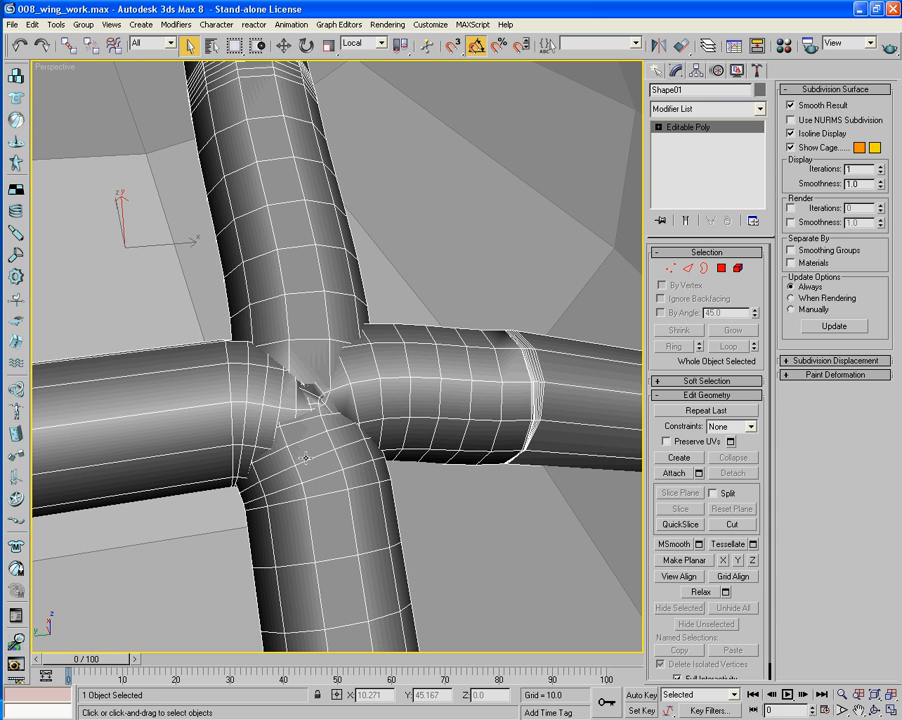
click(688, 268)
click(248, 392)
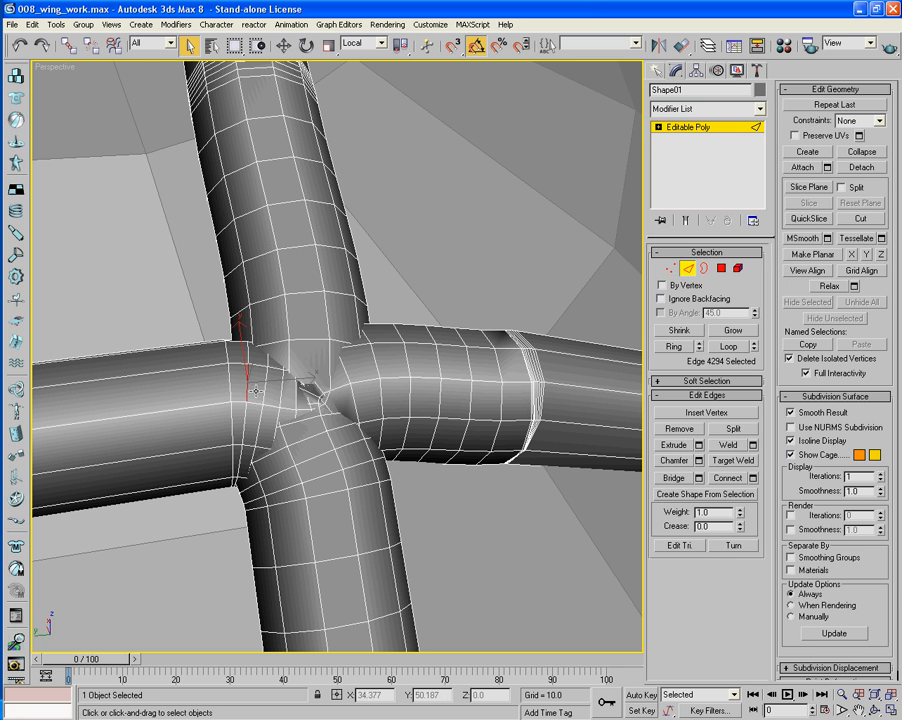
ctrl+click(265, 391)
ctrl+click(282, 391)
ctrl+click(298, 399)
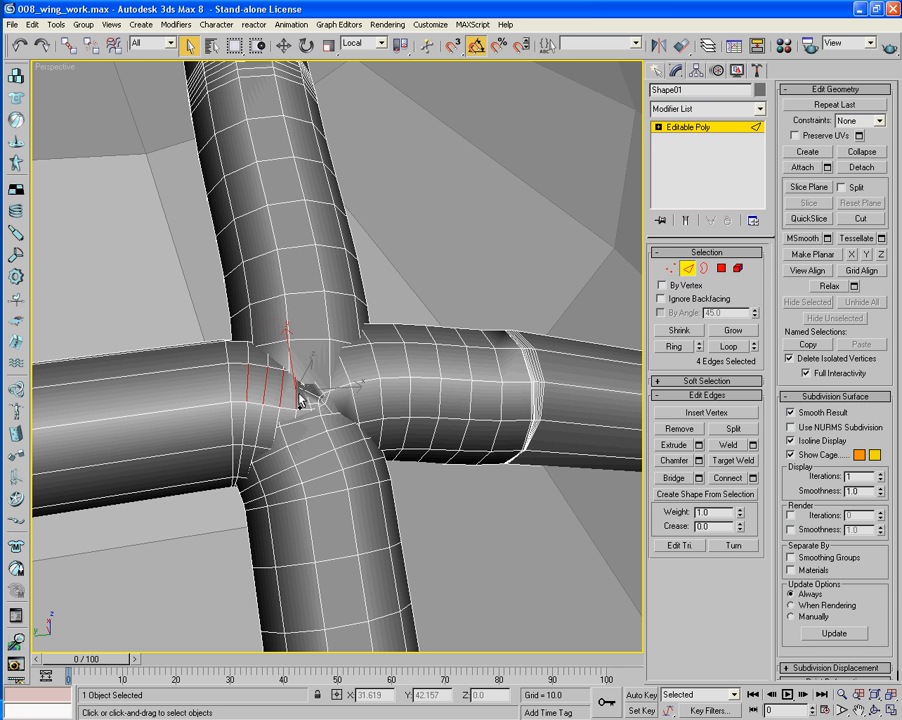
Add one edge from each of the first five loops on the far side of the crossing to the selection
middle_drag(321, 404, 292, 404)
ctrl+click(318, 400)
ctrl+click(347, 400)
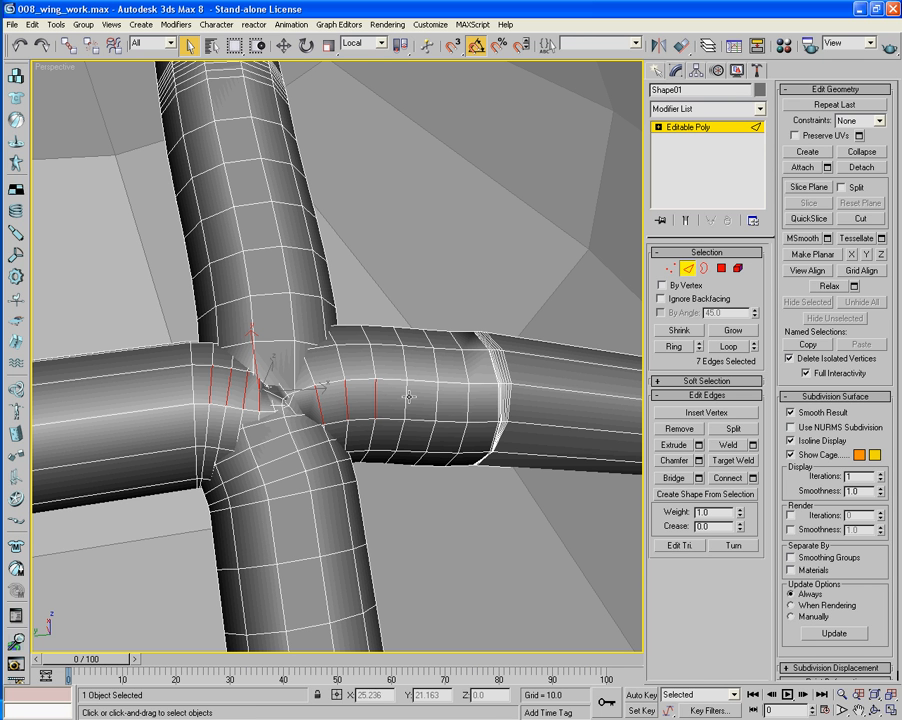
ctrl+click(405, 397)
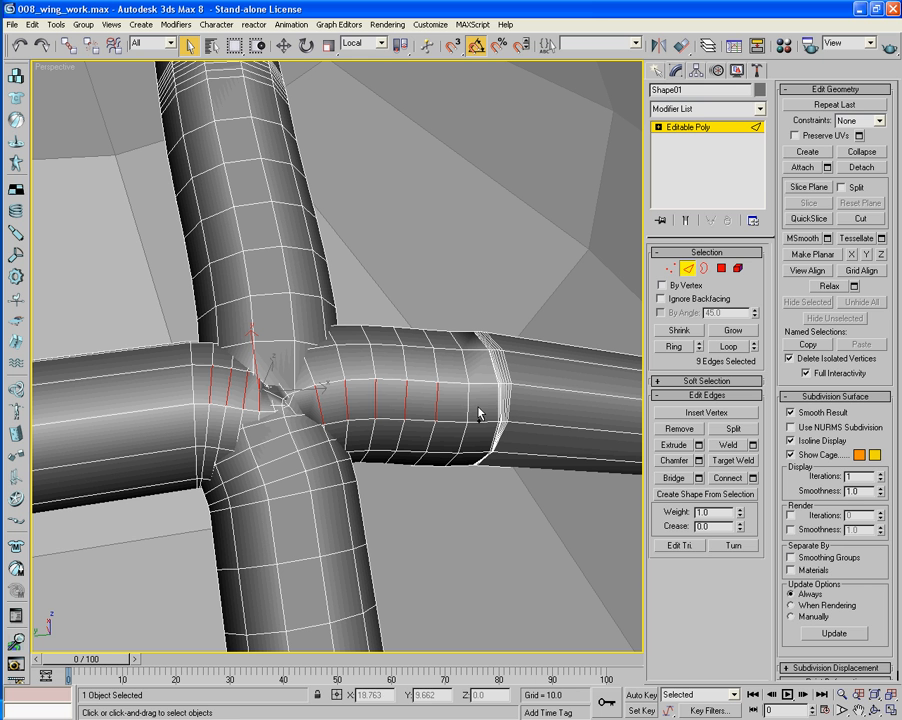
Add an edge from each remaining loop up to the dense band, leaving out the band's outermost ring
ctrl+drag(486, 402, 517, 403)
alt+click(508, 402)
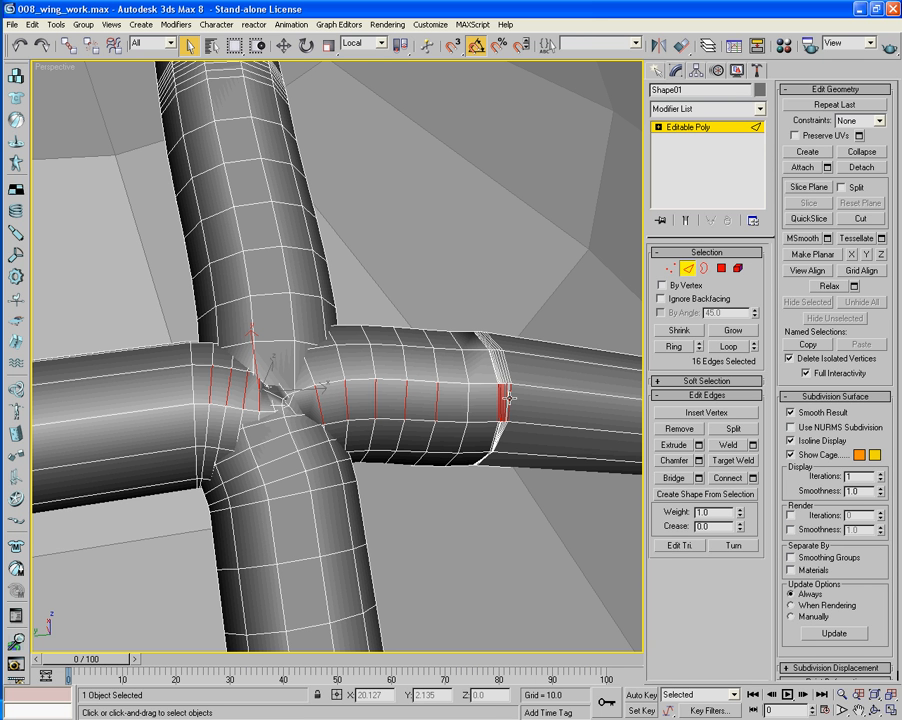
alt+click(509, 401)
ctrl+drag(519, 405, 450, 408)
alt+click(510, 398)
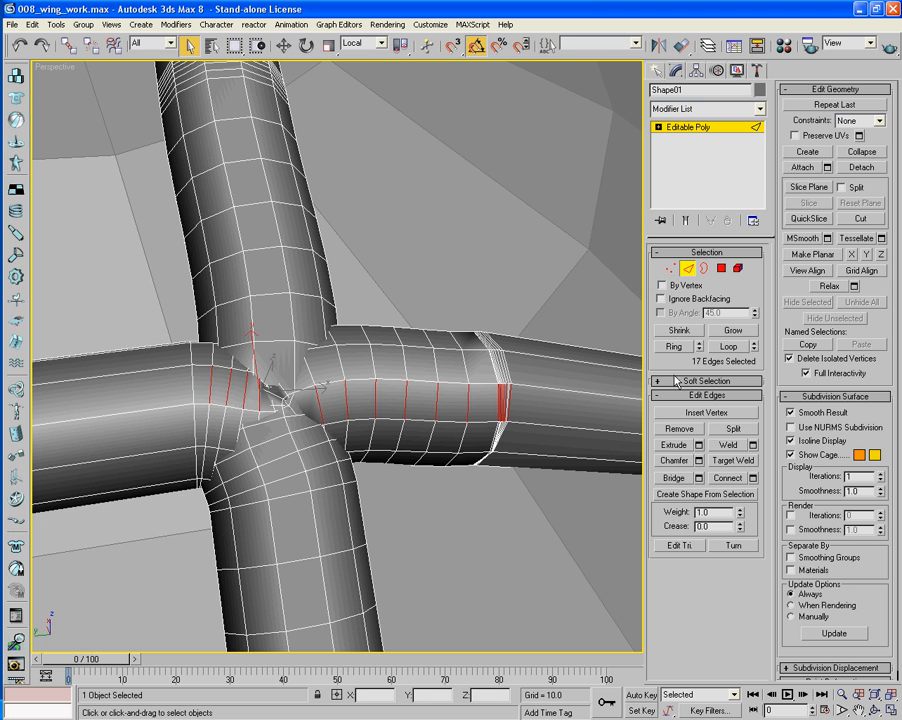
scroll(641, 378, up, 5)
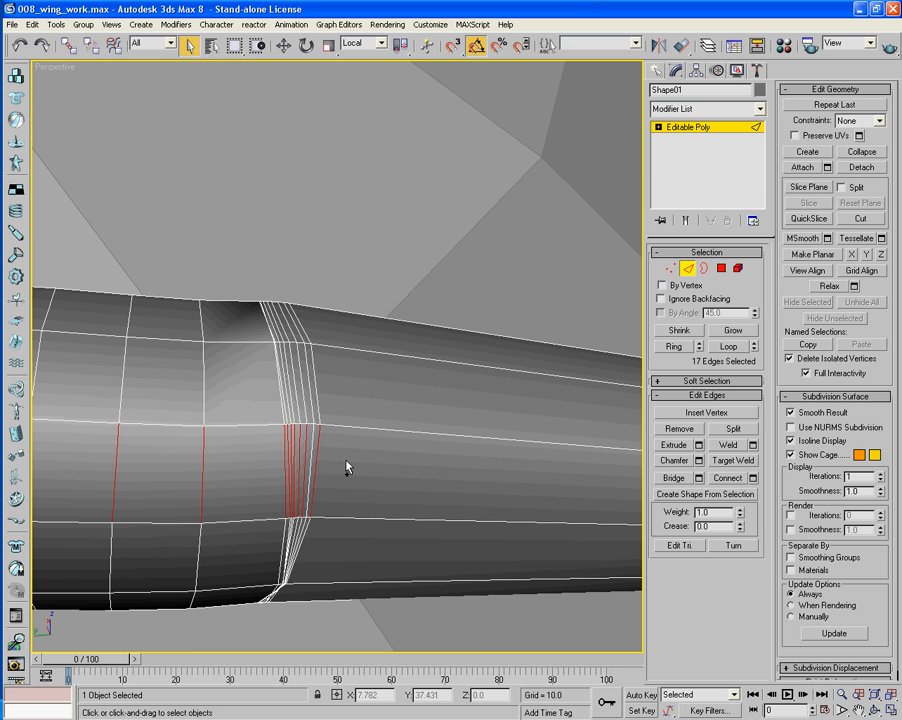
ctrl+drag(281, 468, 281, 469)
alt+click(317, 459)
Expand the selected edges to full loops and delete them together with the bar section through the crossing
click(729, 346)
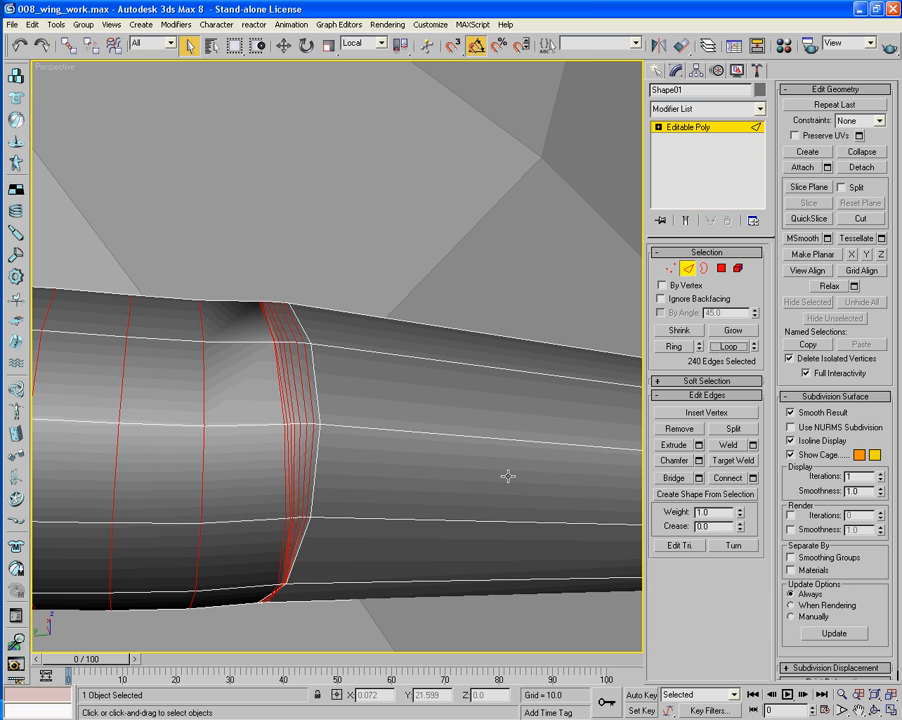
scroll(362, 489, down, 6)
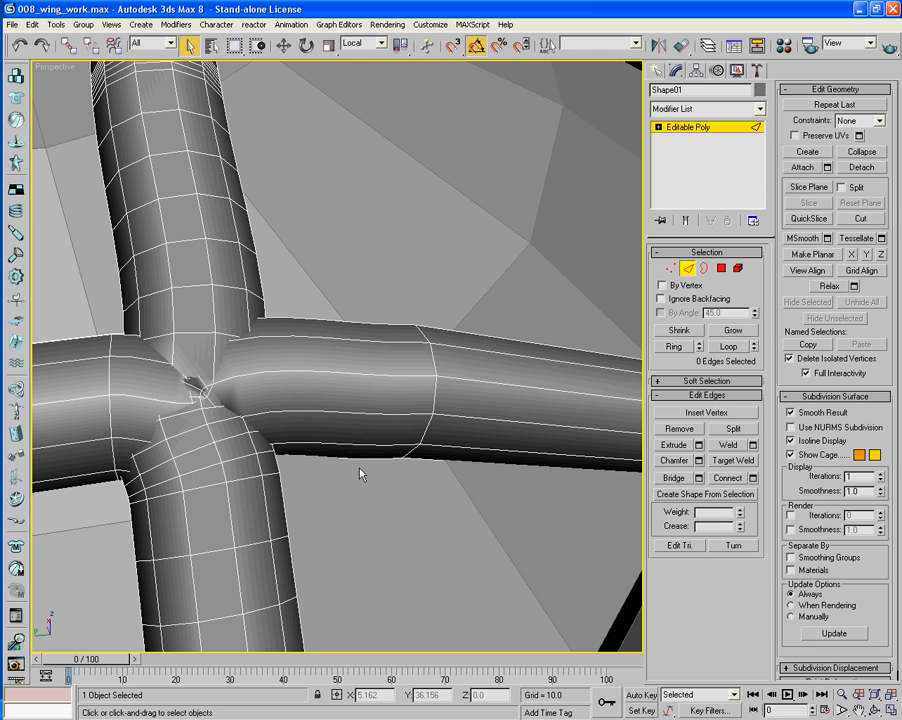
key(Delete)
alt+middle_drag(323, 472, 363, 477)
scroll(361, 463, down, 6)
scroll(350, 455, up, 6)
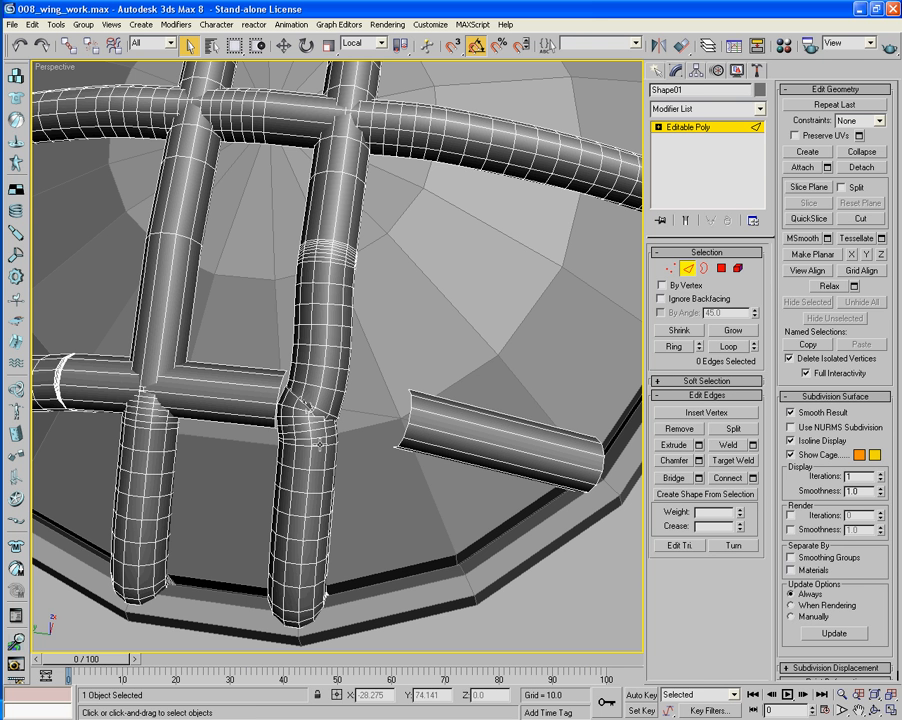
Try to select the loops around the kink in the vertical bar with a selection region, then undo and clear it
drag(316, 440, 324, 380)
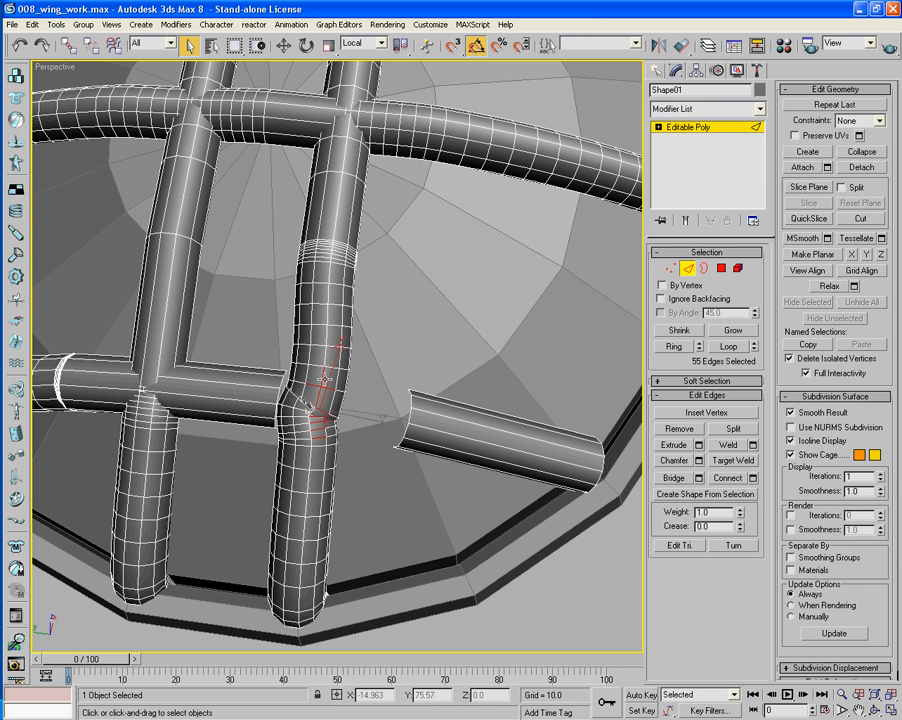
click(728, 346)
key(ctrl+z)
middle_drag(428, 349, 439, 284)
scroll(439, 284, up, 2)
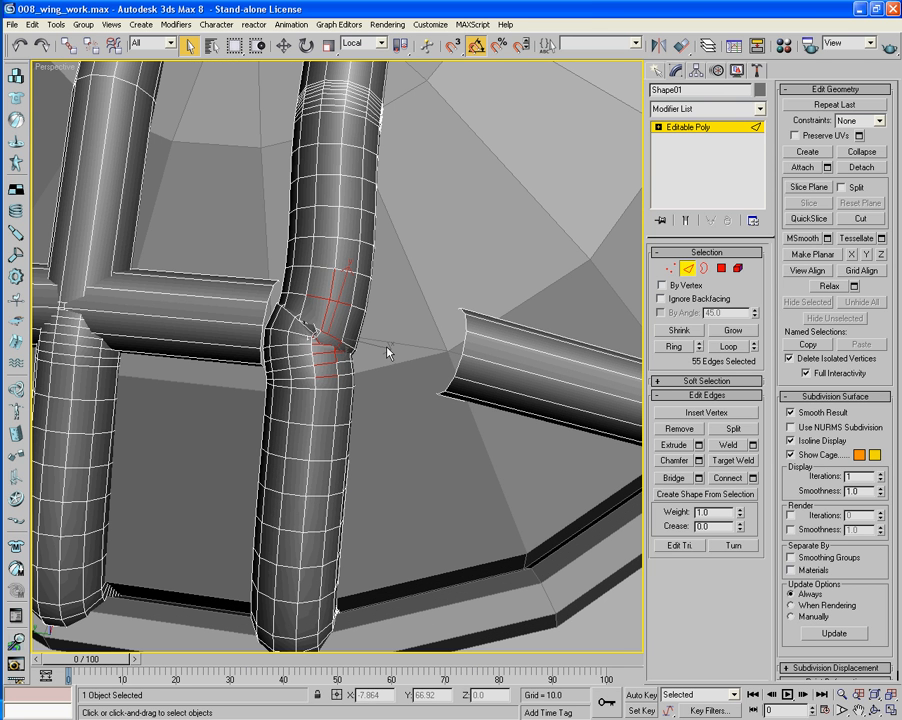
click(377, 342)
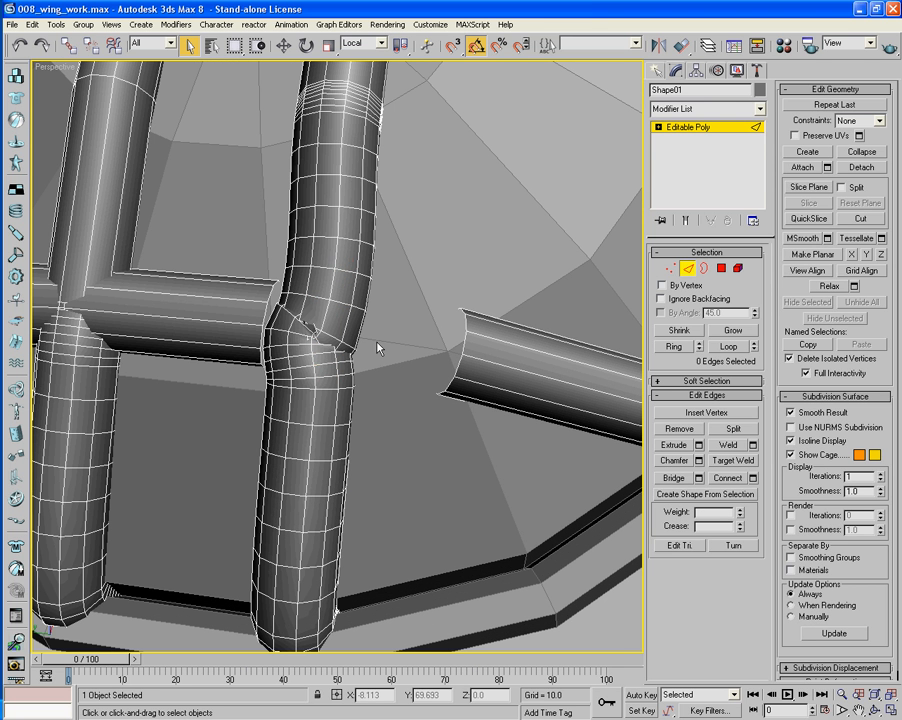
Select one edge on each loop around the kink in the vertical bar, expand the selection to full loops, and delete them
click(283, 374)
ctrl+click(283, 364)
ctrl+click(283, 355)
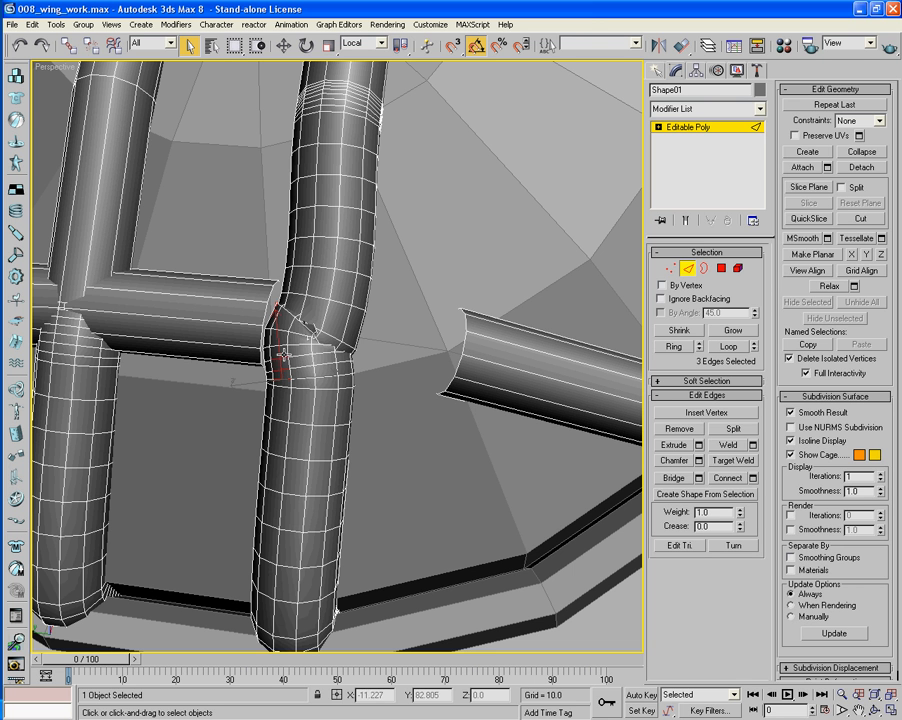
ctrl+click(284, 329)
ctrl+click(294, 314)
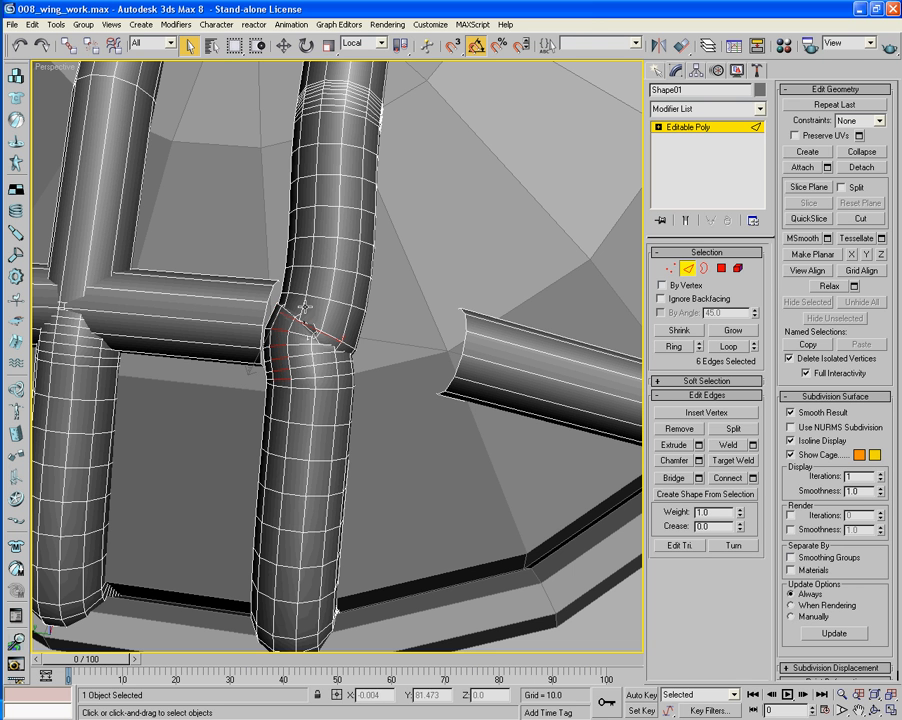
alt+click(294, 316)
scroll(273, 284, up, 2)
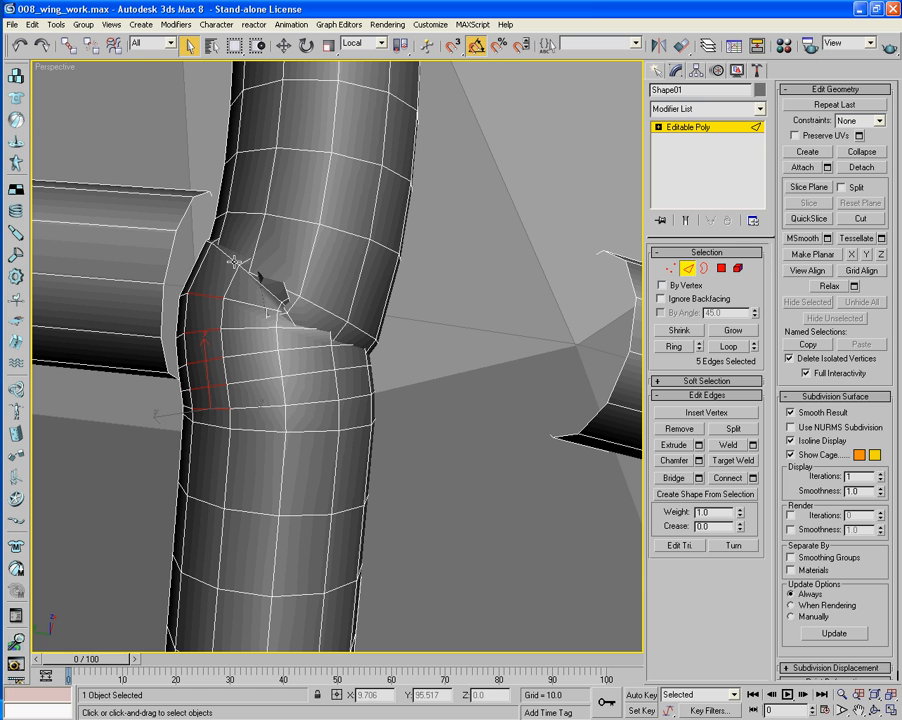
ctrl+click(314, 305)
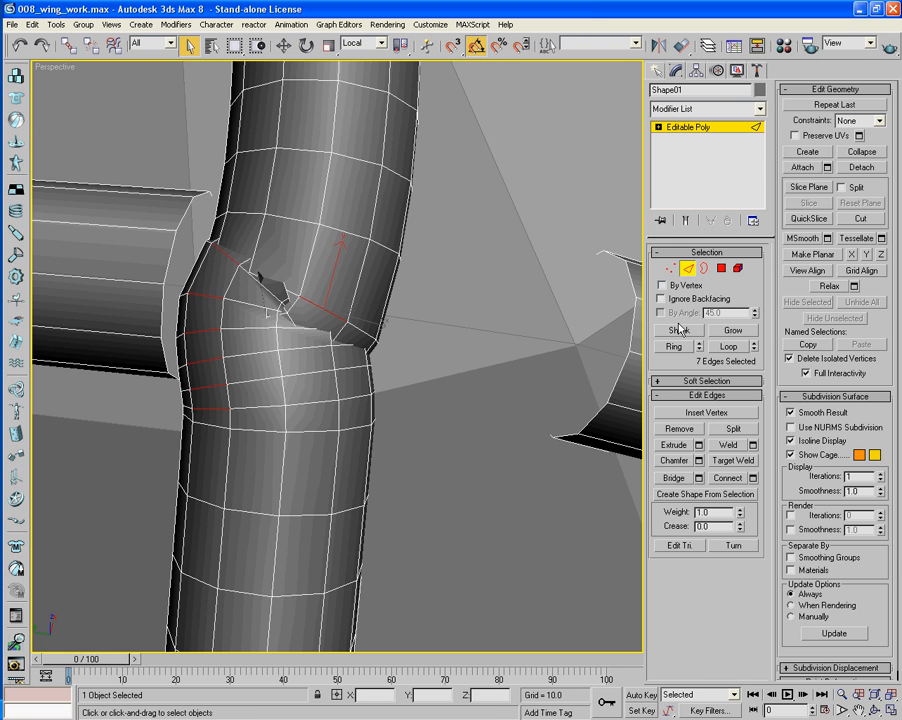
click(731, 346)
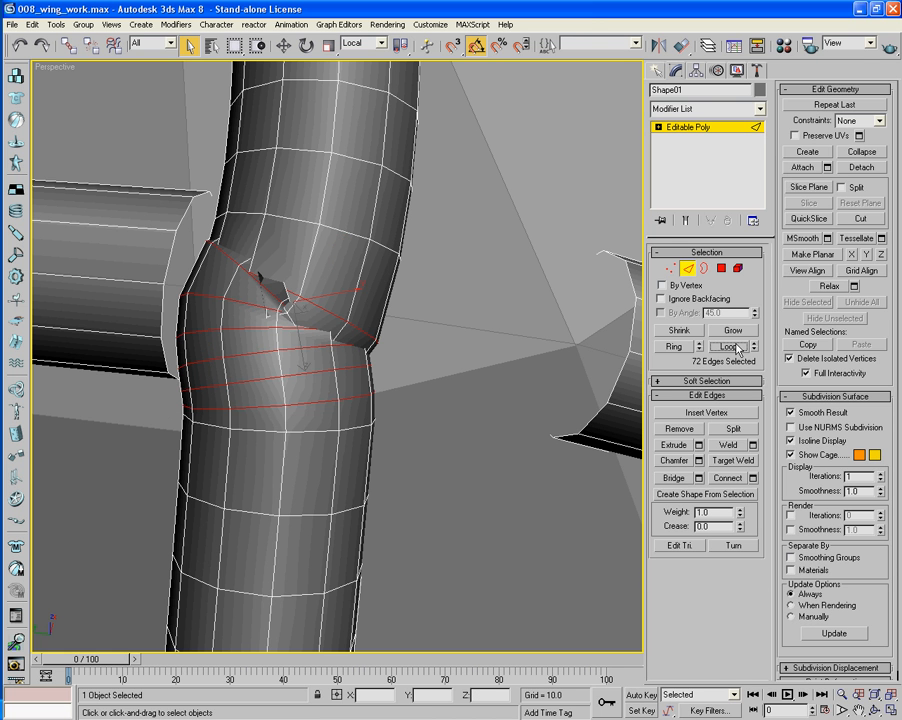
key(Delete)
middle_drag(523, 293, 560, 344)
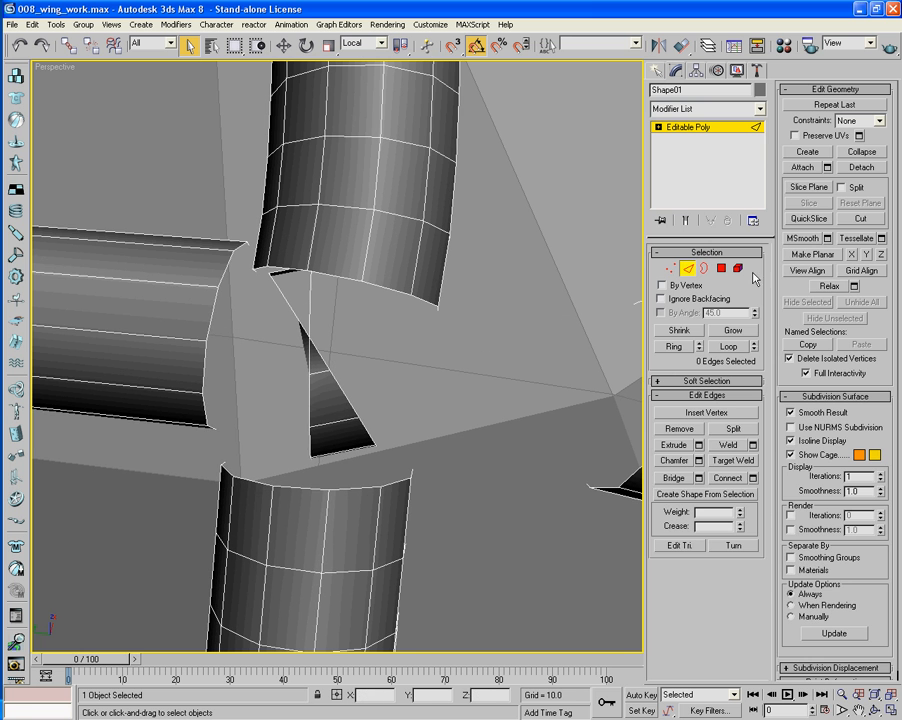
Delete the leftover fragment in the gap of the vertical bar as a whole element
click(737, 268)
click(346, 422)
key(Delete)
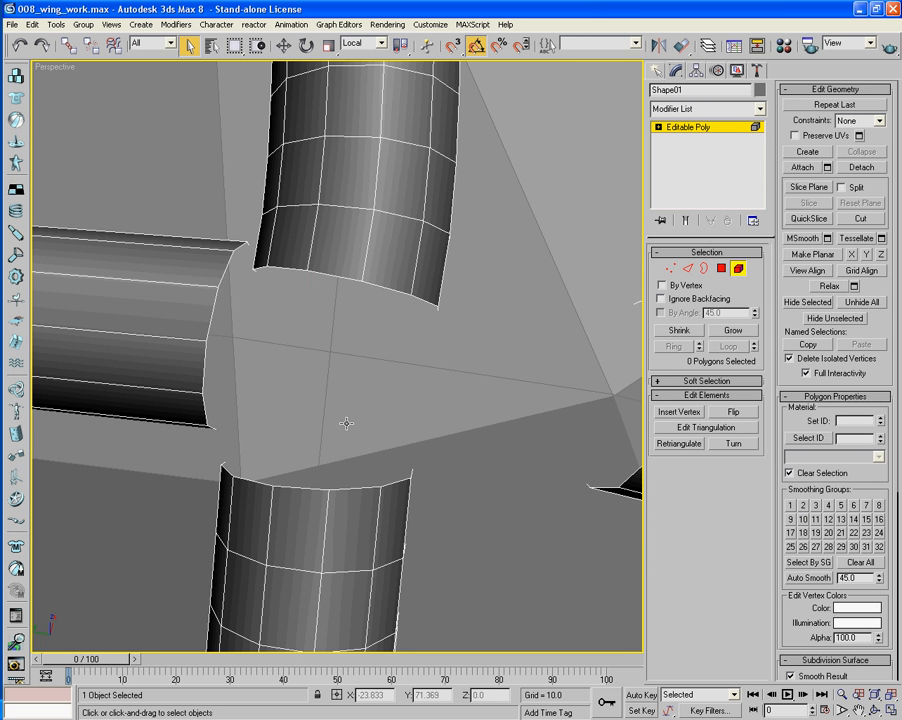
middle_drag(346, 422, 368, 482)
scroll(372, 465, down, 5)
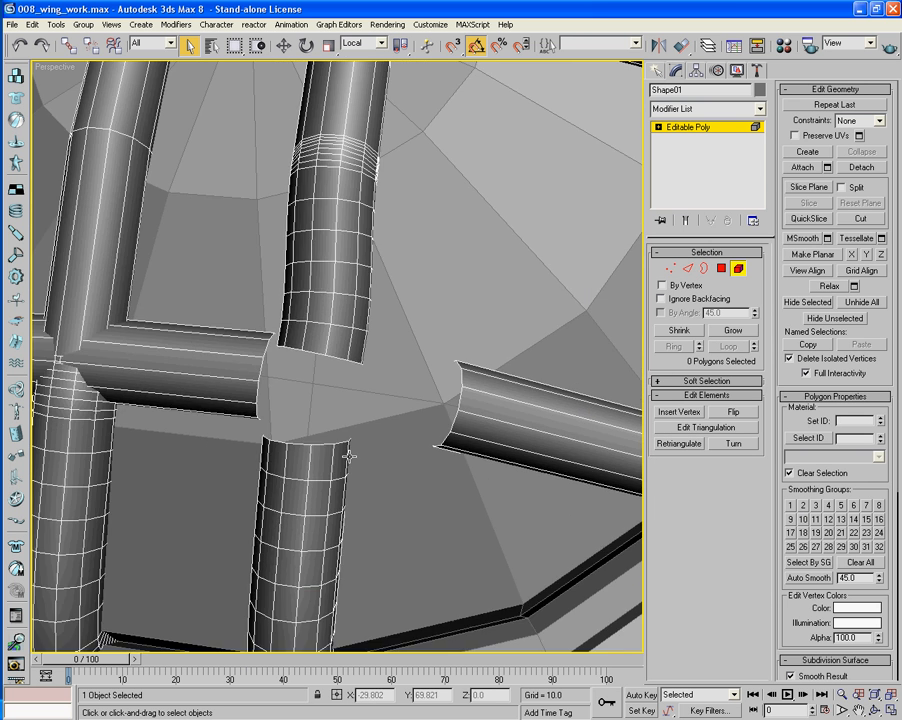
middle_drag(386, 374, 383, 437)
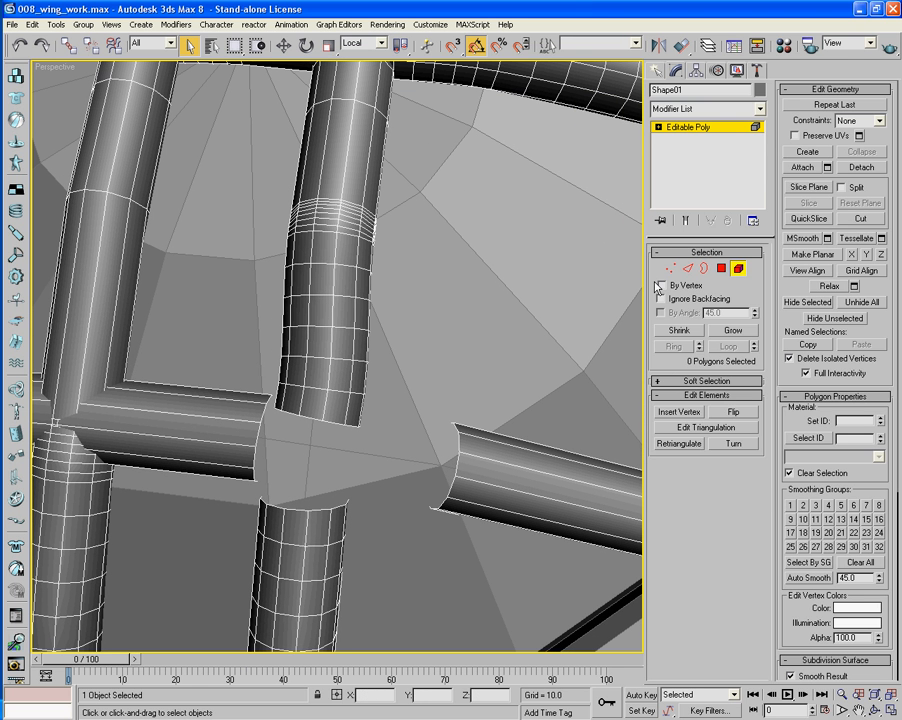
Select the polygon ring just below the vertical bar's dense band, grow it through the band and to the open end, and delete that section
key(4)
drag(406, 447, 292, 210)
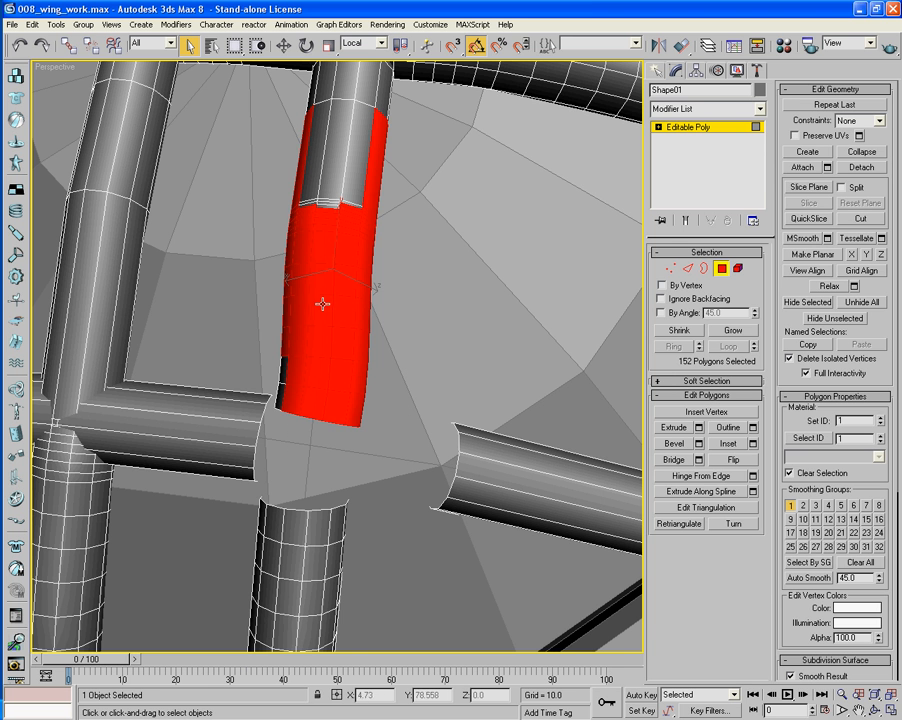
alt+middle_drag(432, 287, 438, 247)
drag(405, 244, 254, 240)
drag(418, 268, 238, 258)
drag(401, 248, 318, 251)
drag(212, 254, 212, 255)
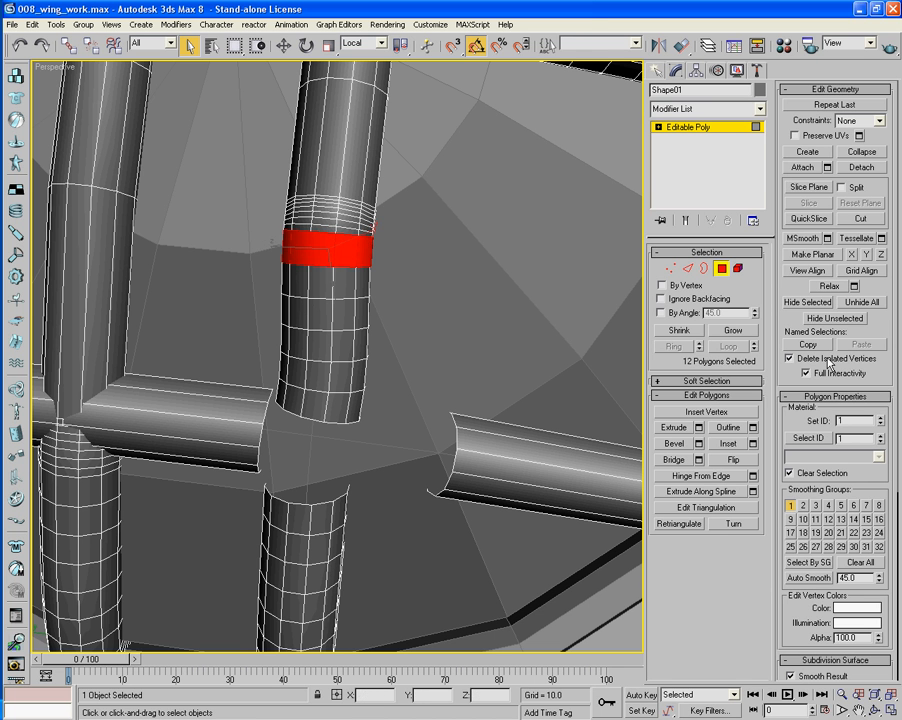
click(733, 330)
click(733, 330)
click(733, 330)
click(733, 330)
click(733, 330)
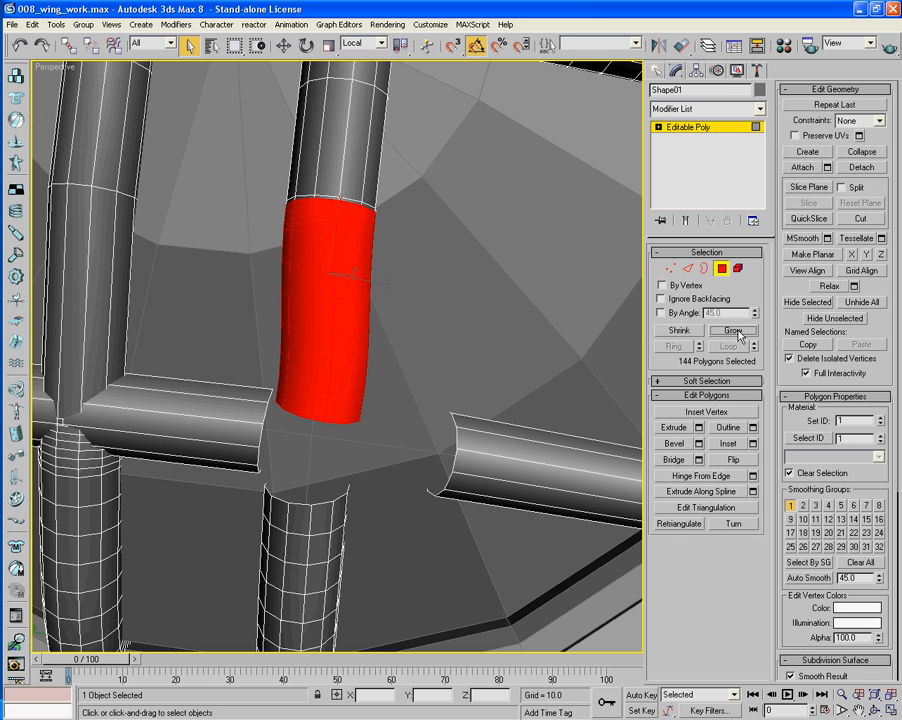
click(733, 330)
key(Delete)
alt+drag(446, 462, 386, 461)
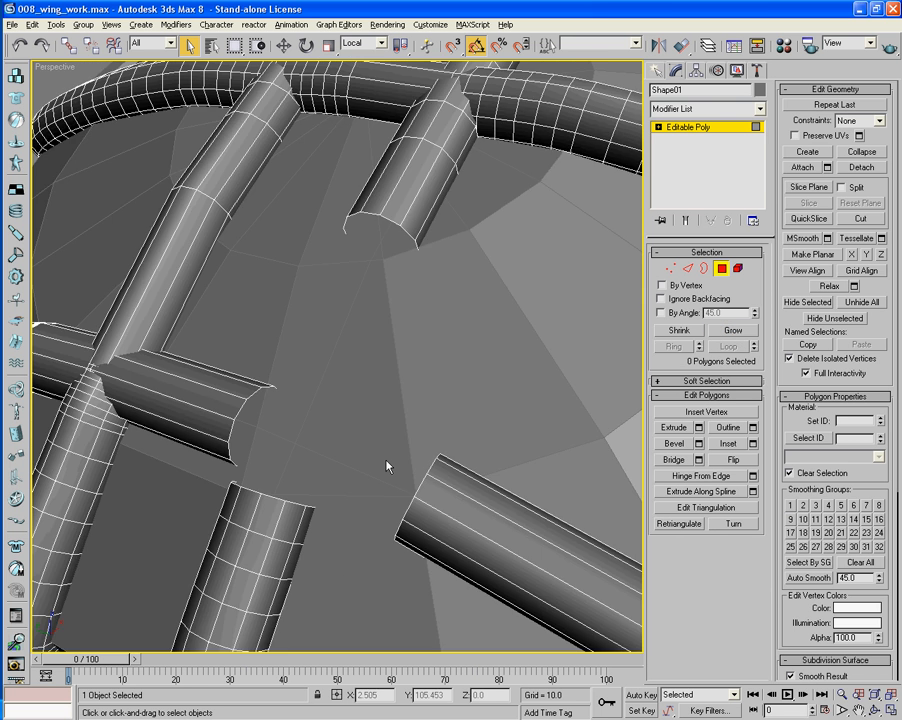
Try to bridge the two facing open borders of the vertical bar, then undo the bridge
alt+middle_drag(386, 461, 256, 315)
scroll(361, 432, down, 3)
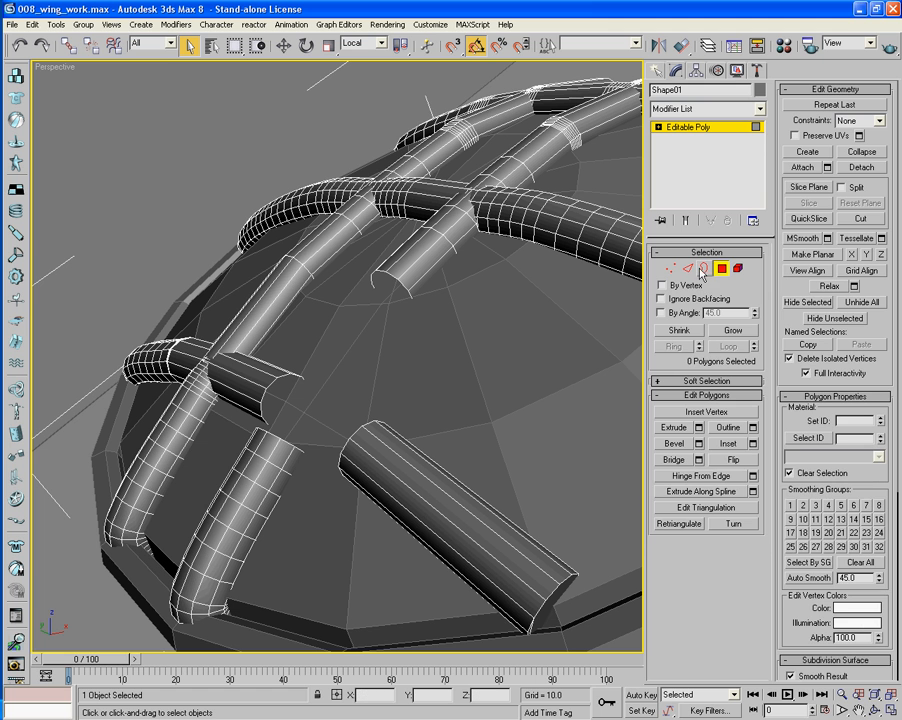
key(3)
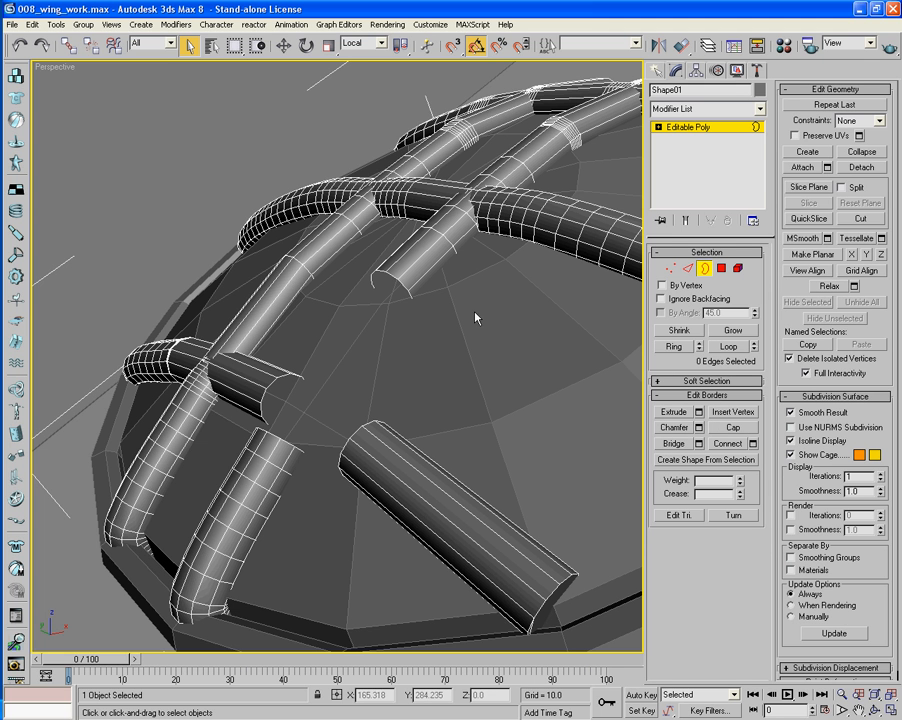
click(396, 281)
ctrl+click(276, 437)
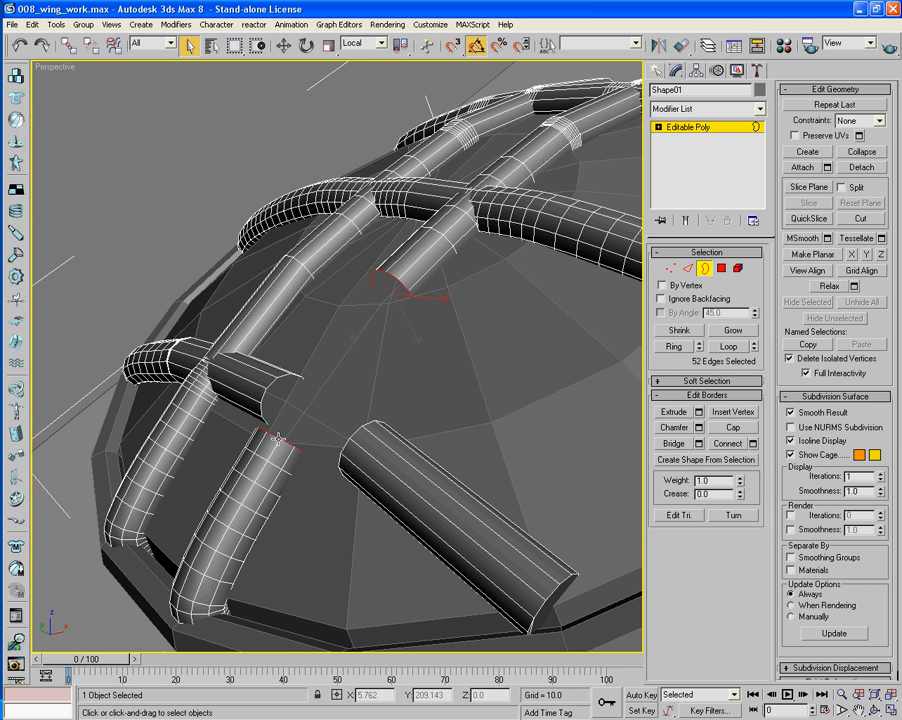
click(676, 445)
key(ctrl+z)
Try the bridge between the bar's borders with Twist 1 values up to 4 and back to 2, then cancel it
alt+middle_drag(296, 432, 332, 460)
click(695, 445)
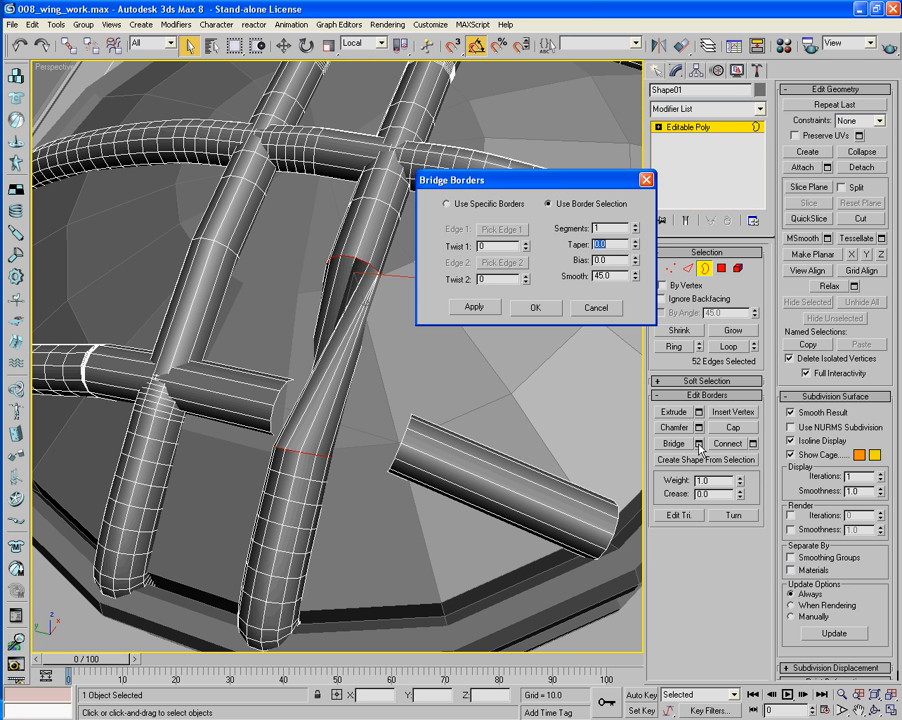
click(526, 249)
click(525, 245)
click(525, 245)
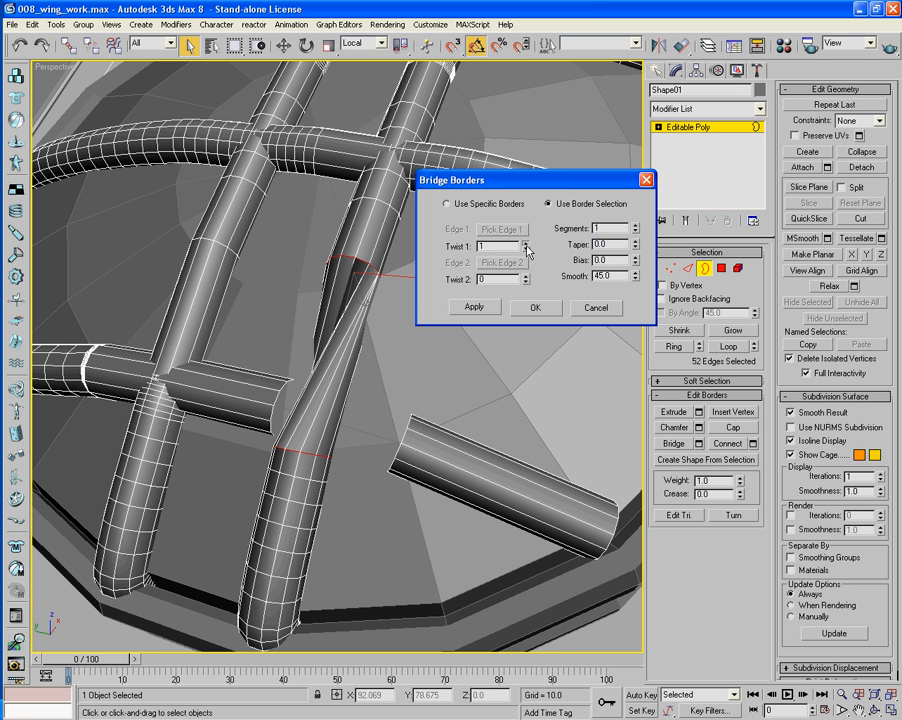
click(525, 245)
click(525, 245)
click(525, 245)
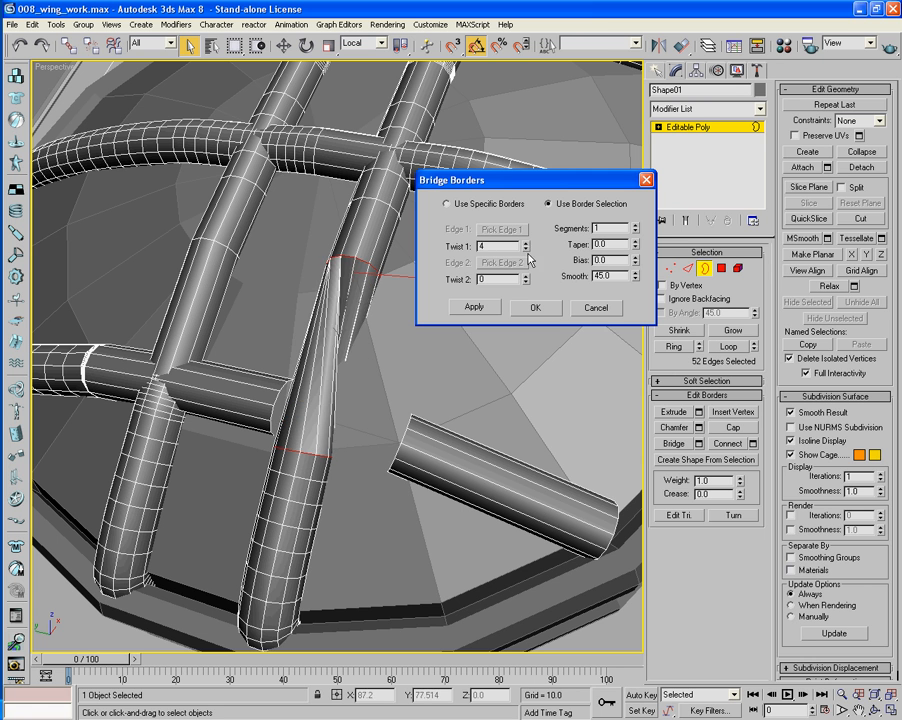
click(525, 249)
click(525, 249)
click(525, 245)
alt+middle_drag(404, 337, 531, 295)
alt+middle_drag(440, 273, 392, 397)
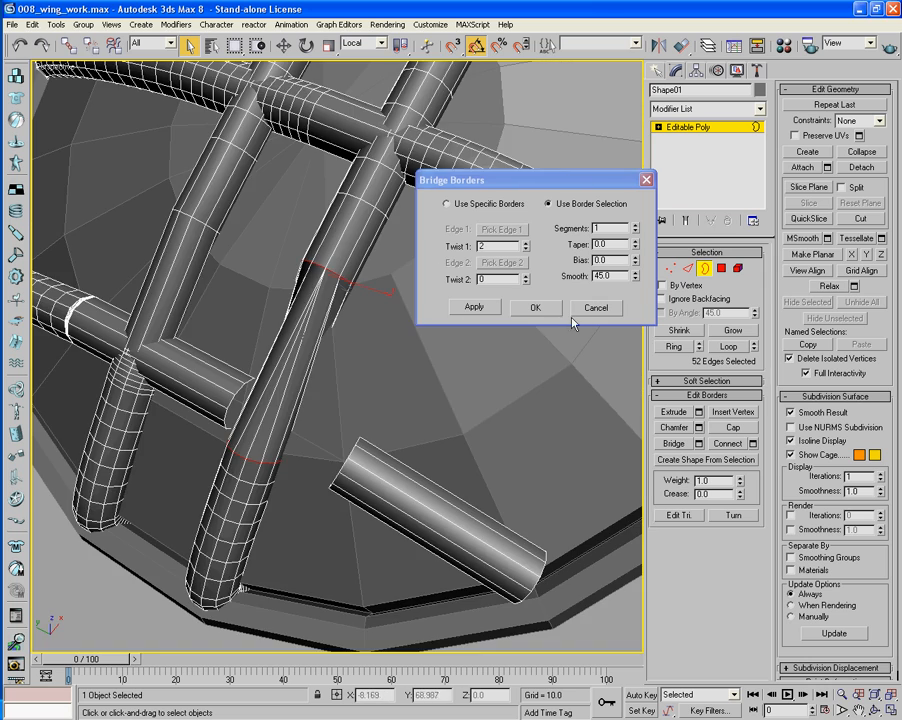
click(596, 307)
Inspect the open borders in wireframe, undo back past the deletion of the bar's dense section, and deselect the object
scroll(537, 342, up, 3)
key(F3)
alt+middle_drag(531, 342, 350, 367)
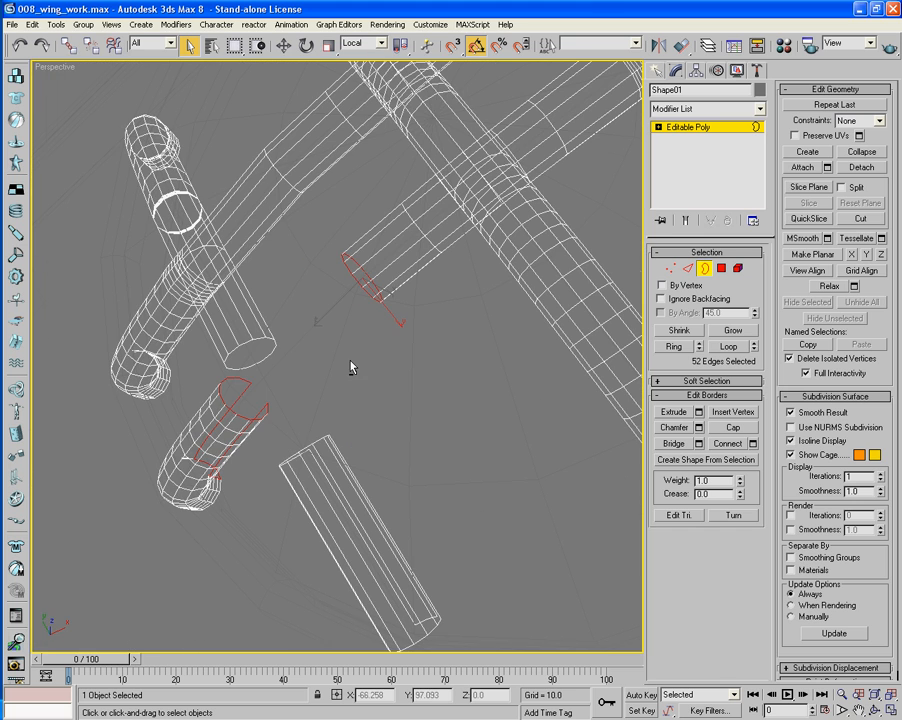
click(699, 268)
key(ctrl+z)
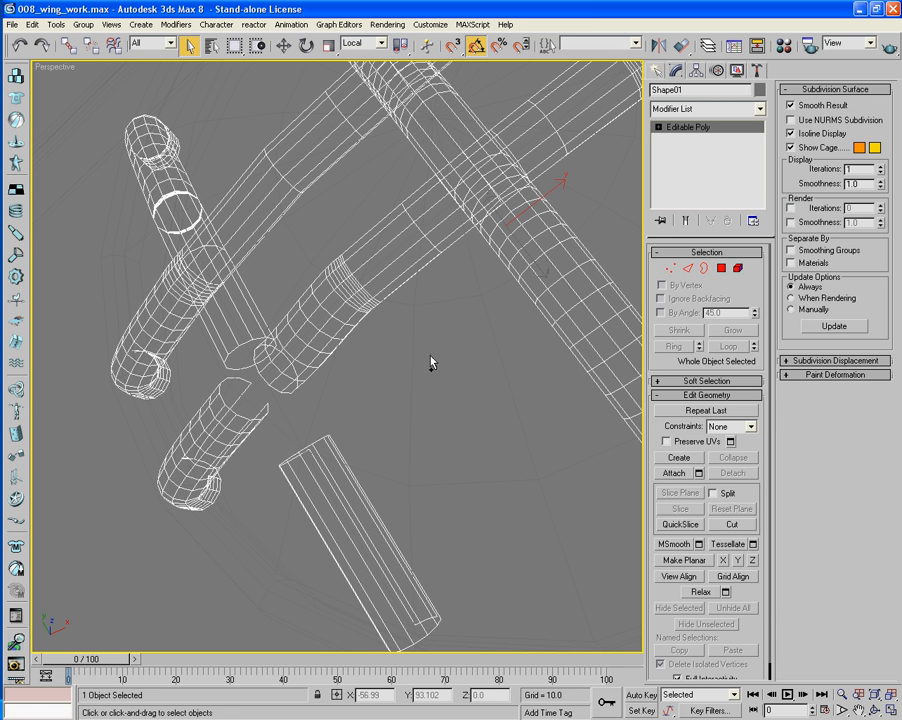
click(52, 24)
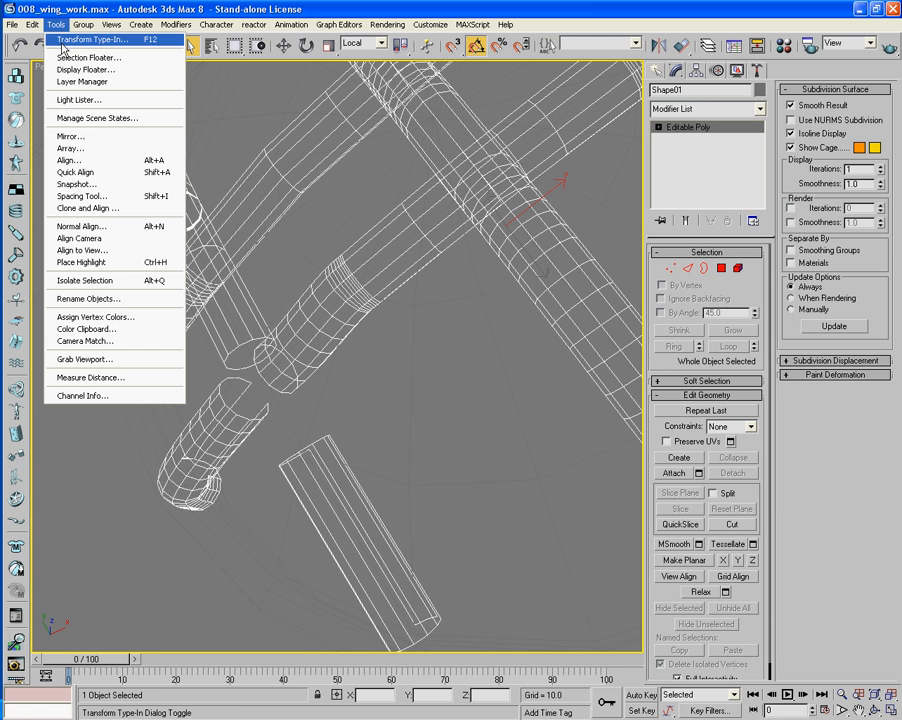
click(40, 40)
click(32, 24)
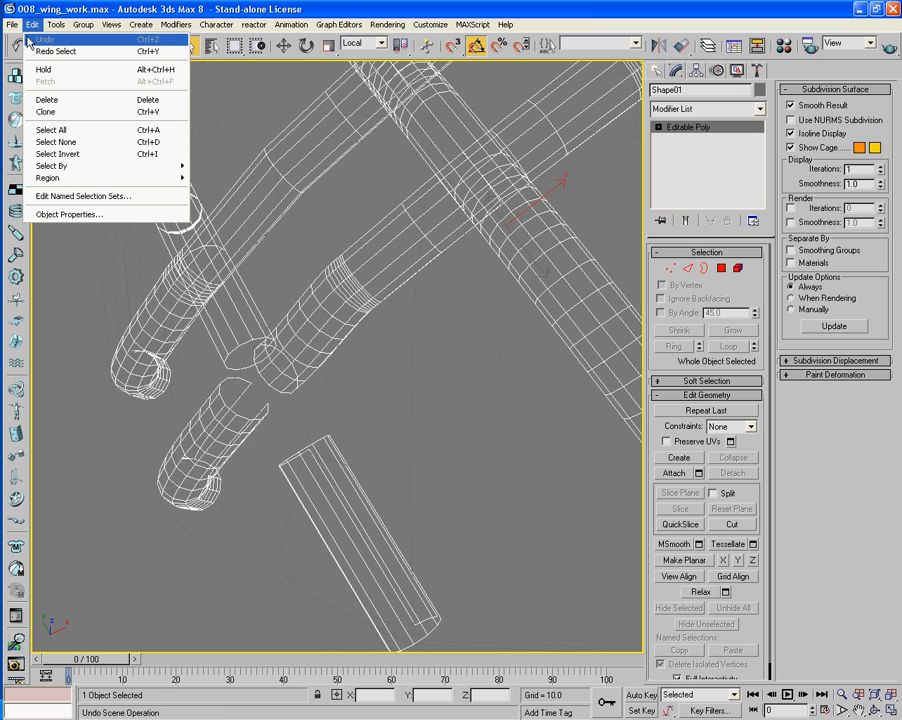
click(489, 391)
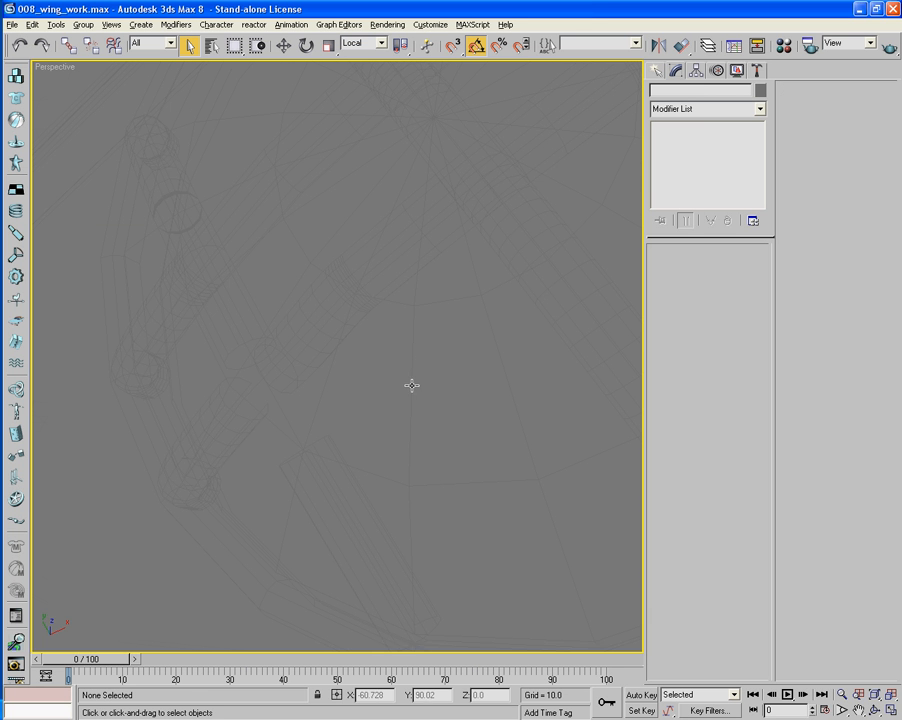
Select the grille bars object and isolate it, bringing the slit lower section of the cut bar into close view
alt+middle_drag(411, 385, 433, 346)
alt+middle_drag(567, 263, 549, 268)
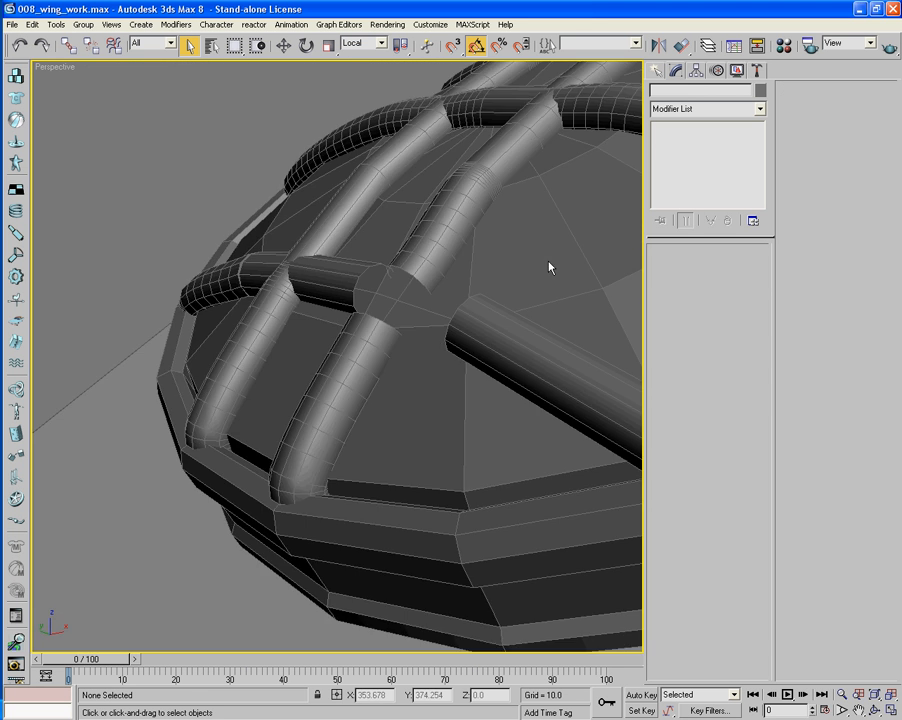
alt+middle_drag(435, 344, 423, 418)
click(323, 366)
key(z)
alt+middle_drag(329, 421, 177, 517)
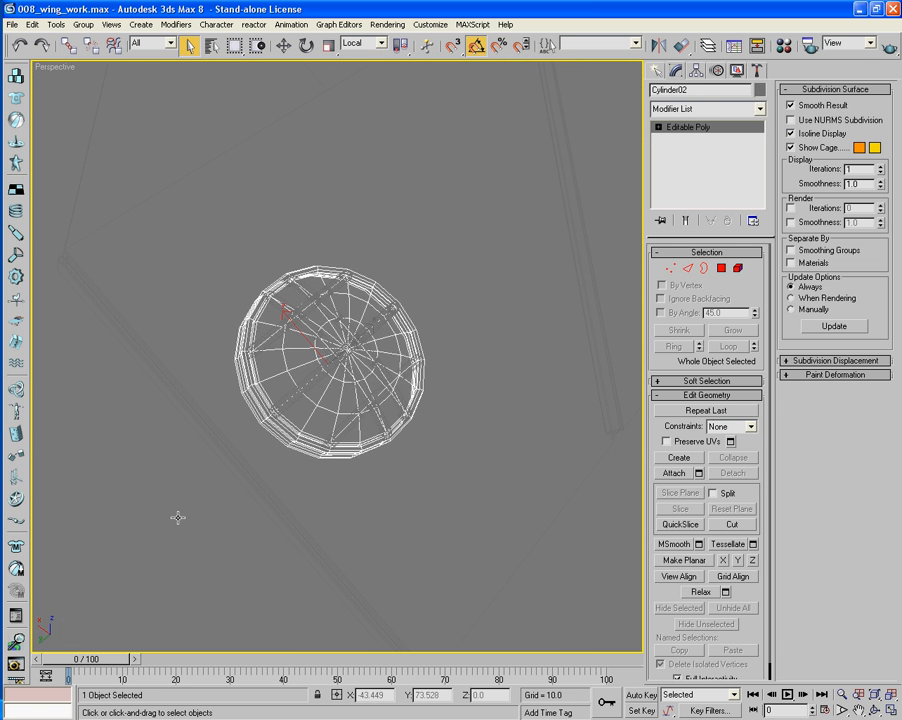
click(156, 535)
click(353, 413)
right_click(353, 413)
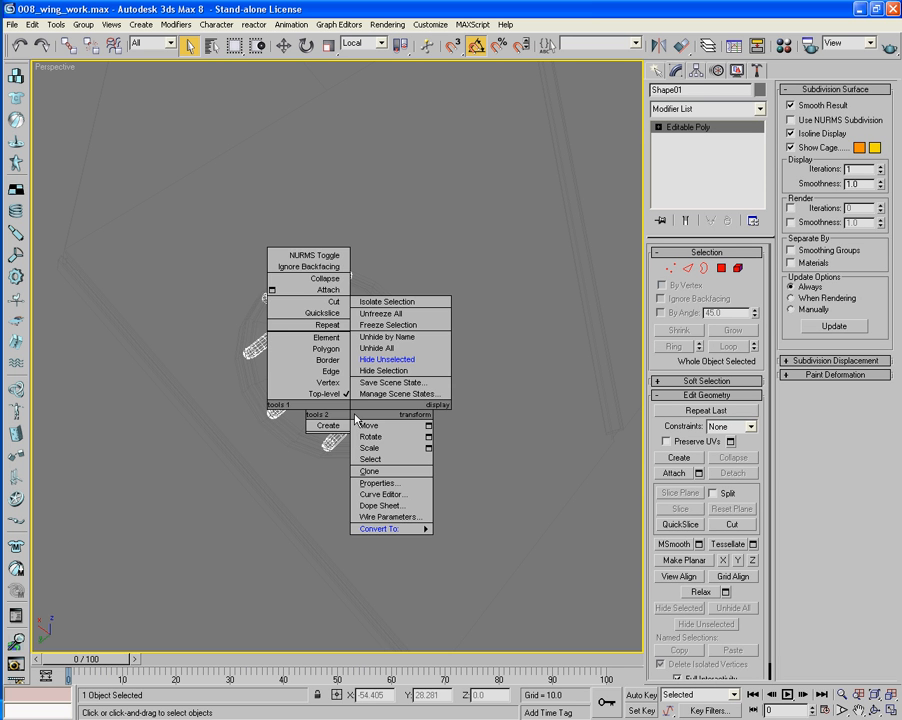
click(390, 301)
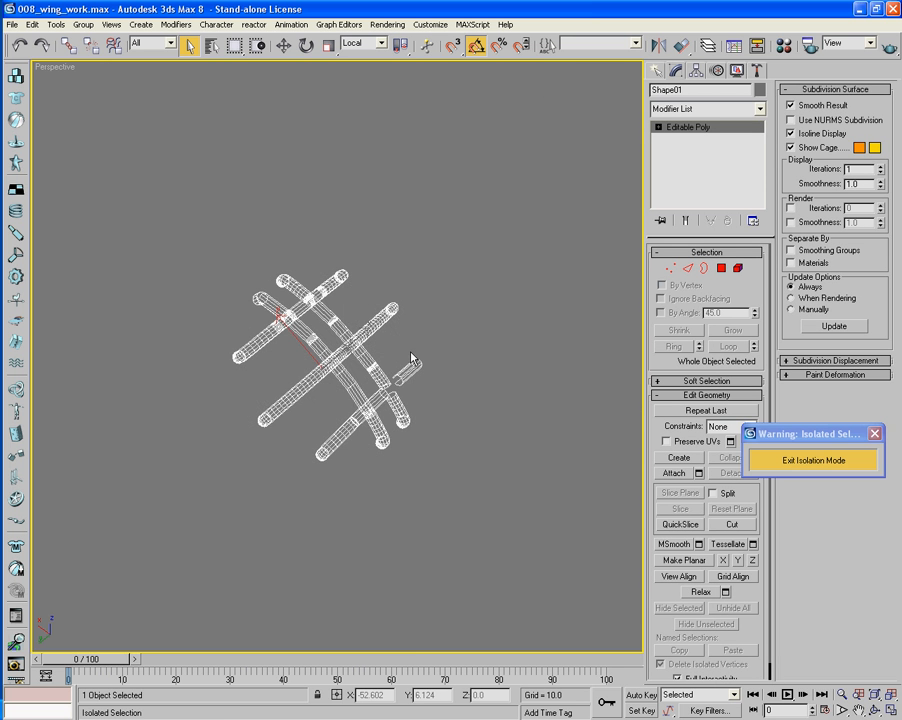
alt+middle_drag(461, 388, 152, 257)
middle_drag(326, 363, 416, 461)
scroll(316, 268, up, 5)
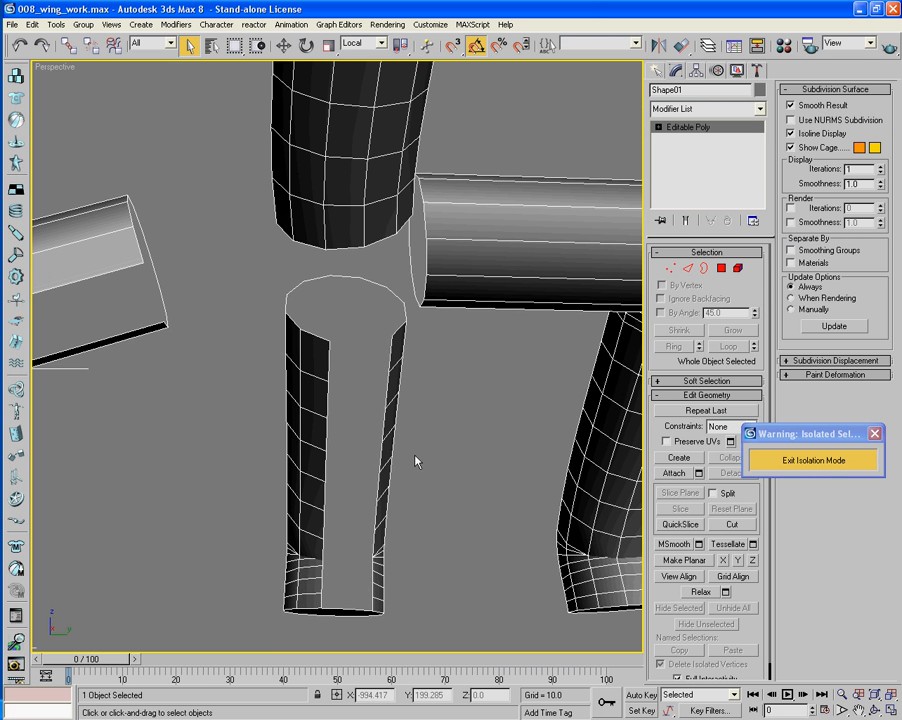
Try to bridge the two uppermost edges facing each other across the slit in the lower bar section, then undo and leave Bridge
click(688, 269)
click(390, 354)
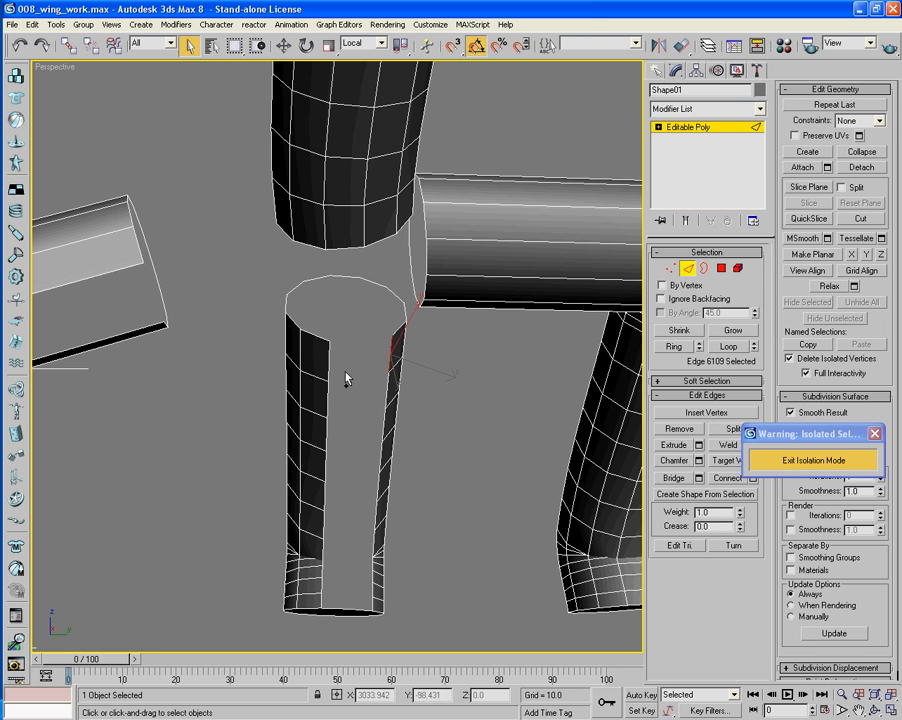
ctrl+click(328, 366)
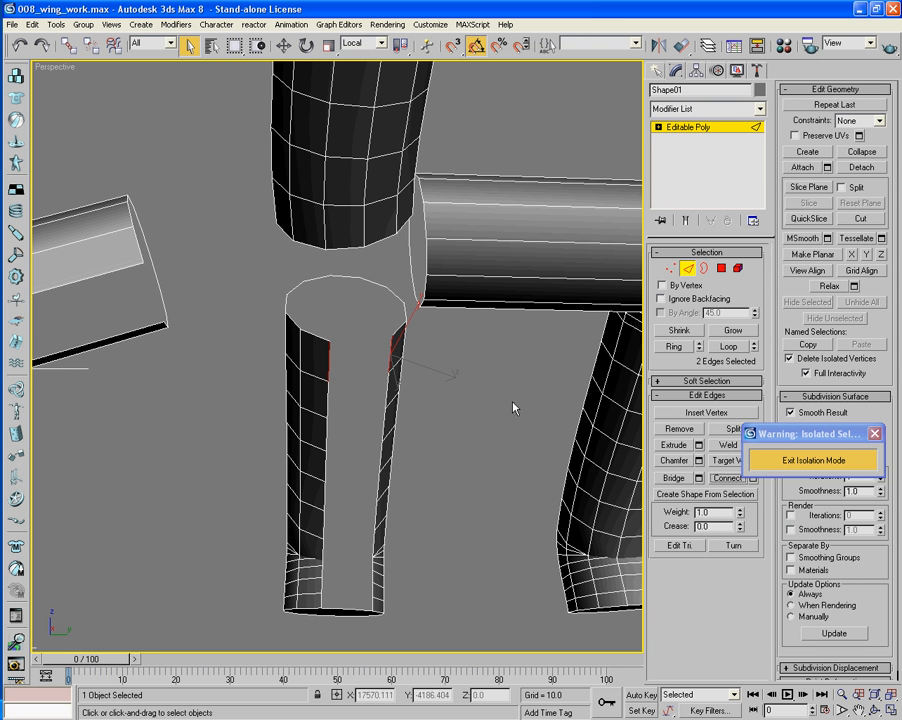
click(674, 478)
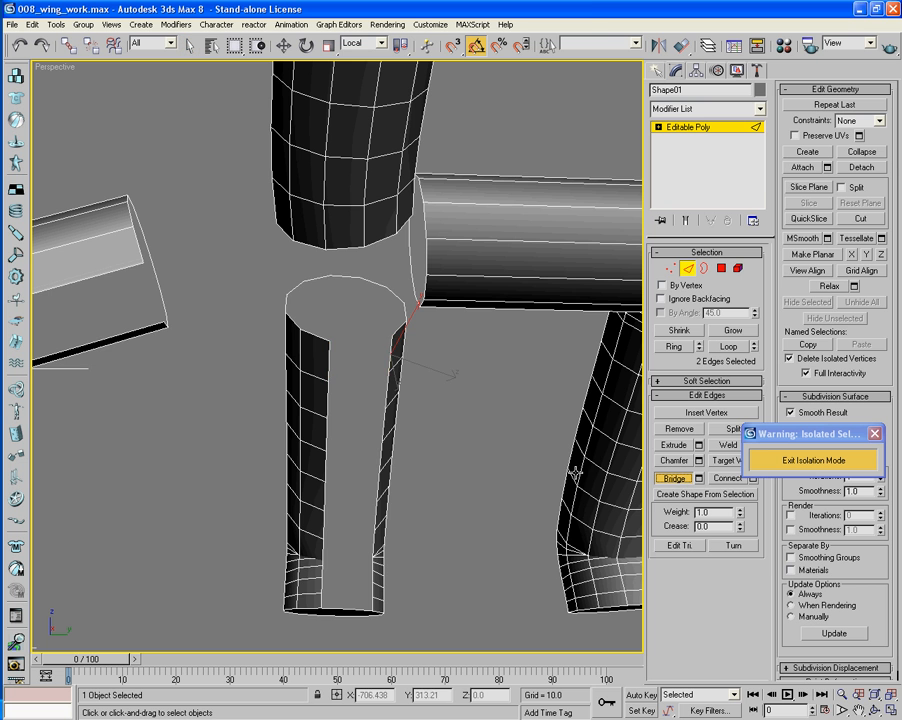
key(ctrl+z)
alt+middle_drag(474, 374, 467, 388)
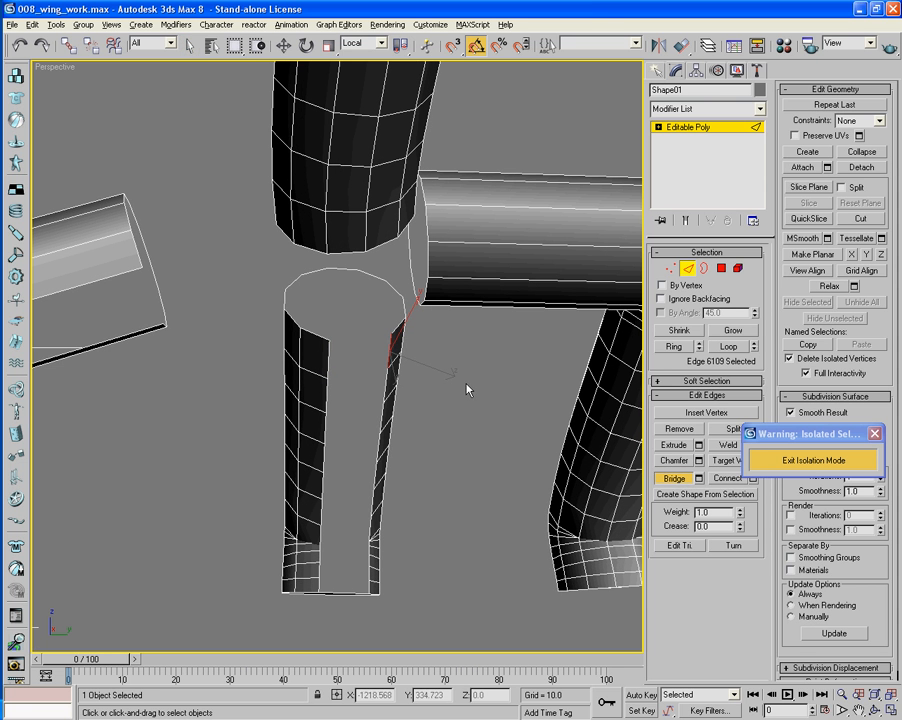
right_click(336, 367)
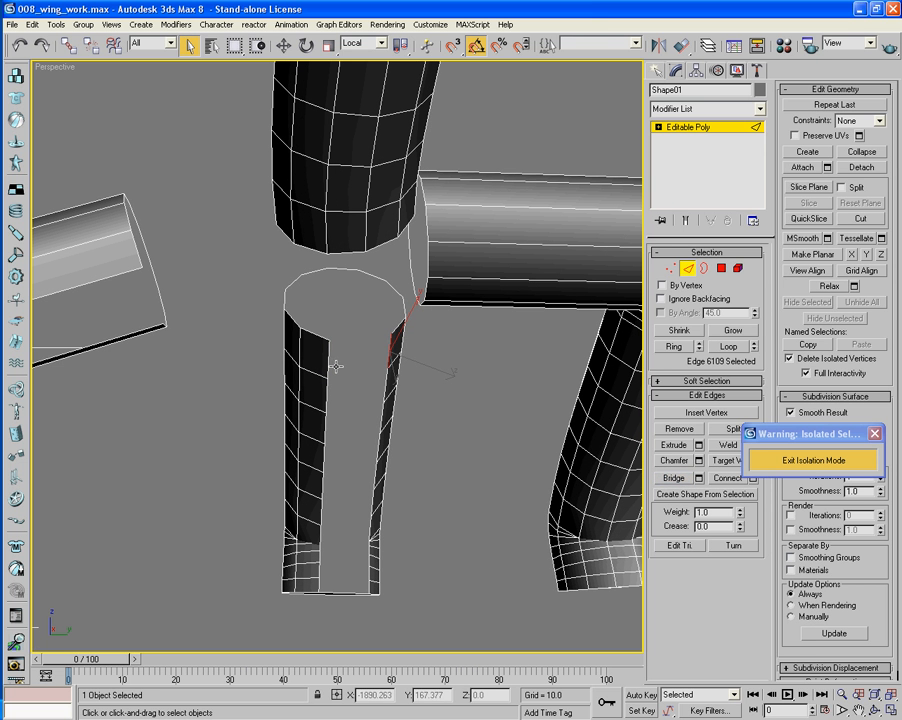
Bridge the two uppermost edges across the slit in the lower bar section, and connect the new face's upper and lower edges
ctrl+click(328, 360)
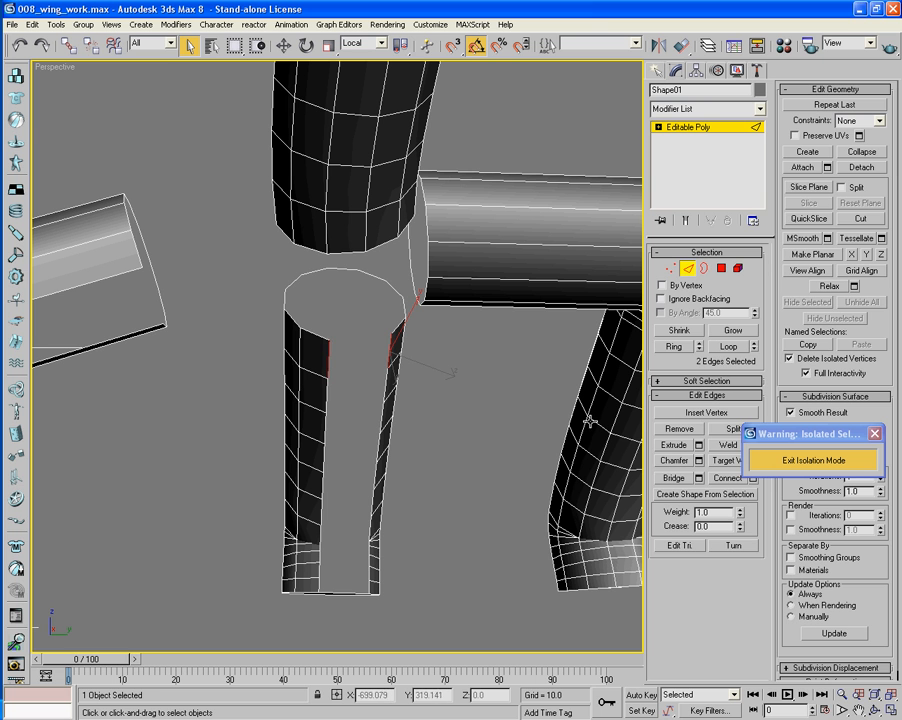
click(682, 481)
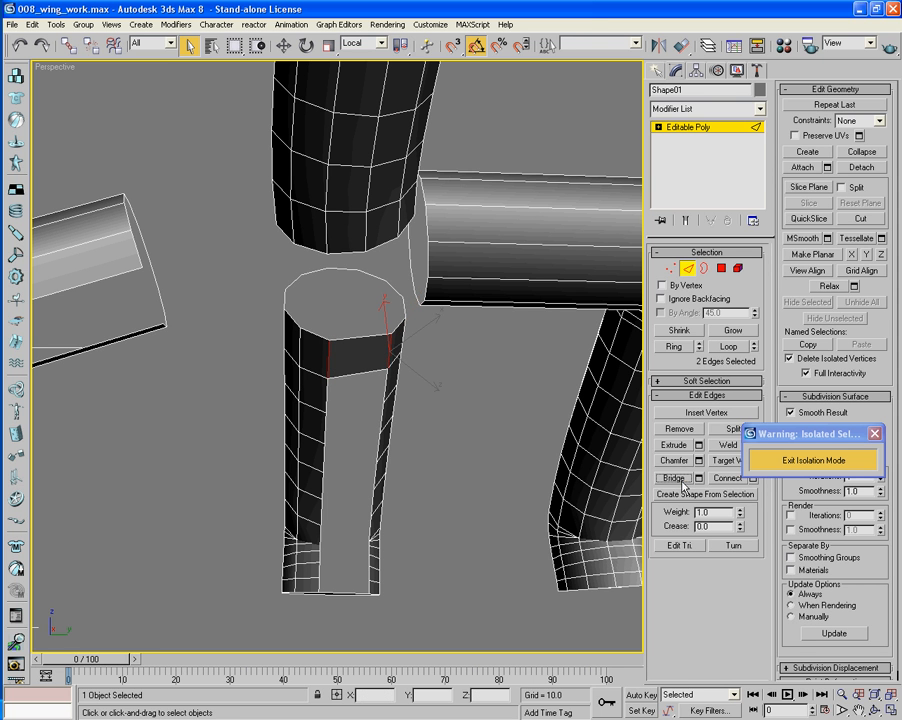
click(372, 337)
ctrl+click(376, 369)
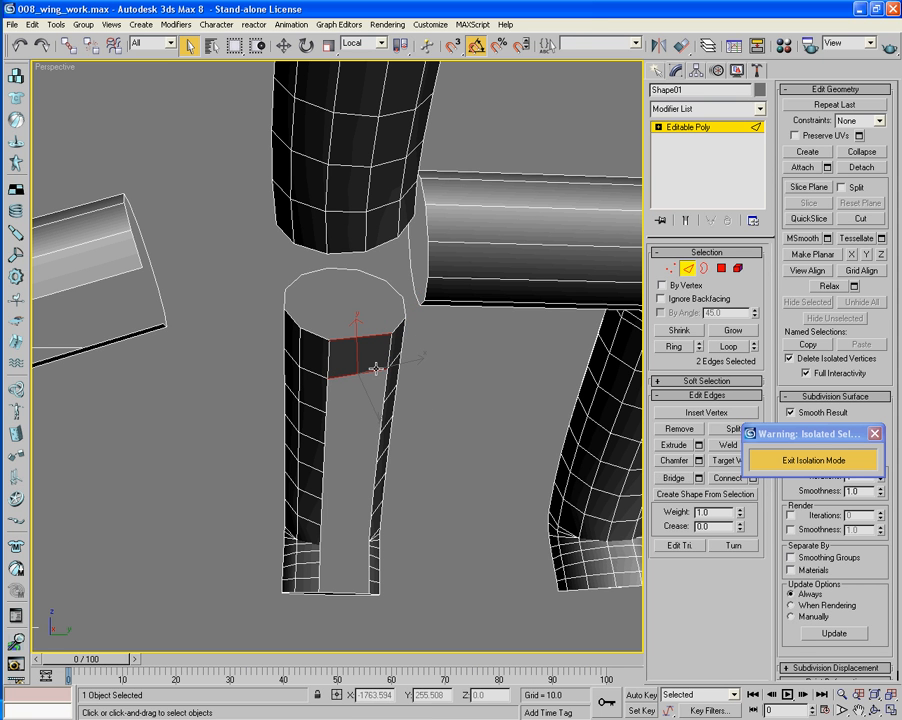
click(722, 479)
click(485, 441)
Delete the hanging piece of the upper bar, growing the polygon selection from its open end up through the dense loops
alt+middle_drag(485, 443, 595, 516)
scroll(592, 513, down, 3)
alt+middle_drag(521, 486, 442, 527)
click(721, 268)
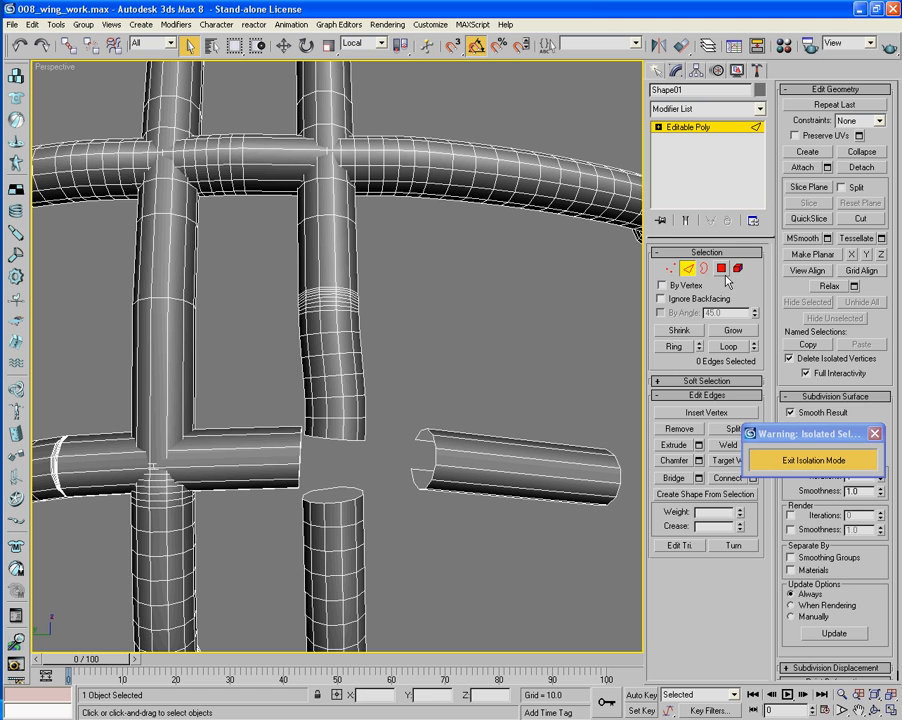
click(372, 456)
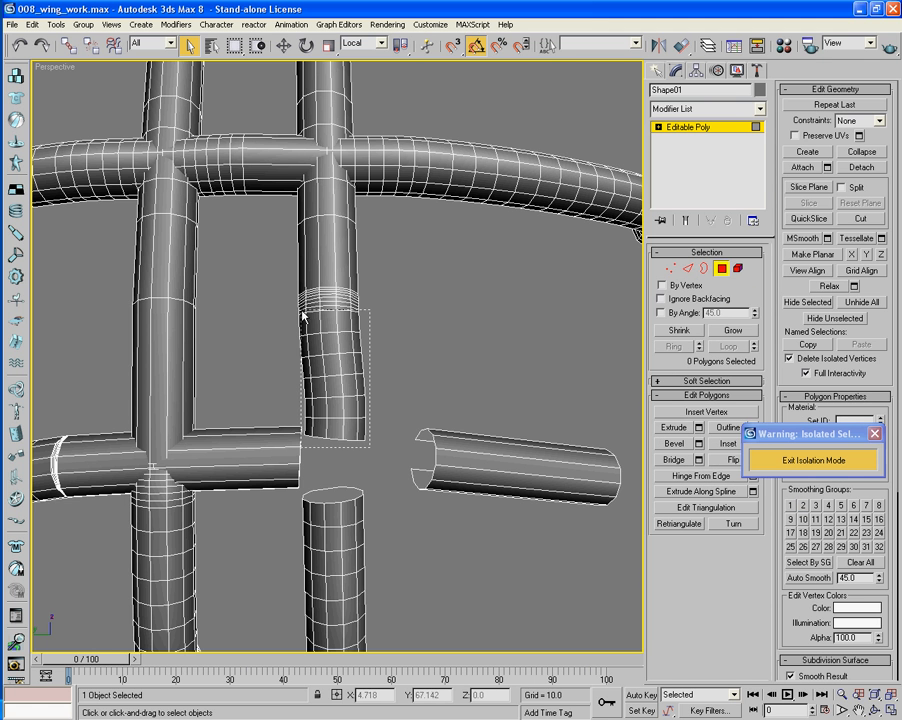
drag(302, 312, 307, 427)
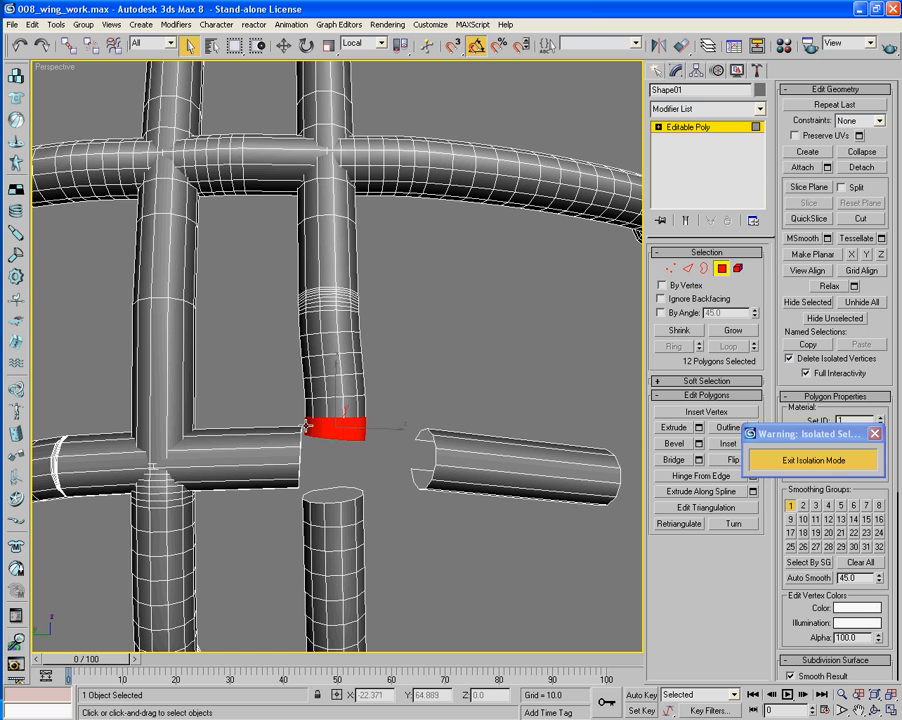
click(738, 332)
click(740, 333)
click(745, 336)
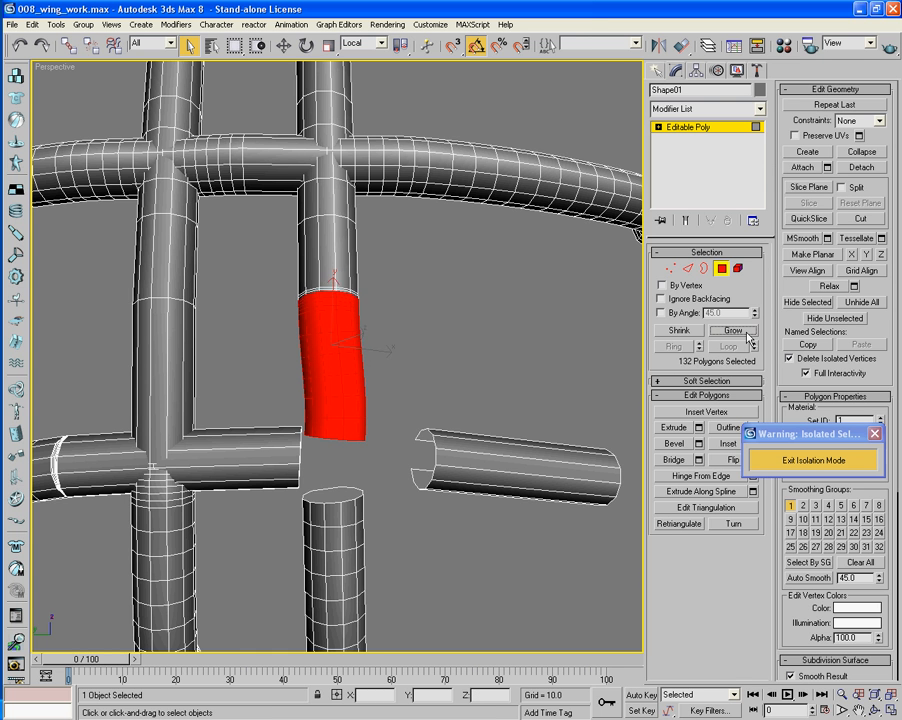
key(Delete)
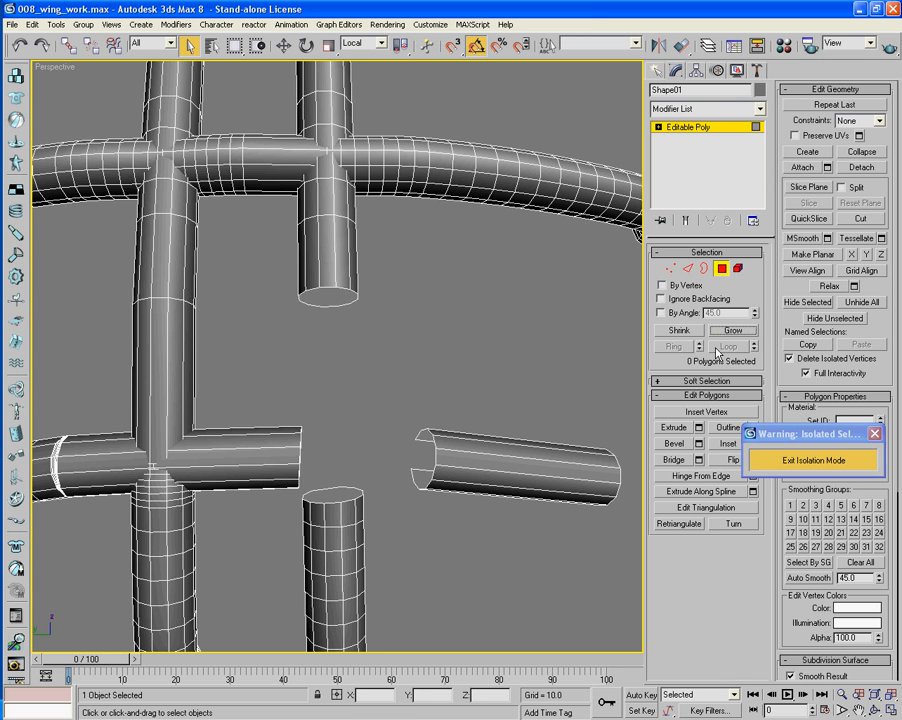
Bridge the upper bar's open border to the lower section's border, and select the open end border of the adjoining crossbar
key(3)
click(331, 298)
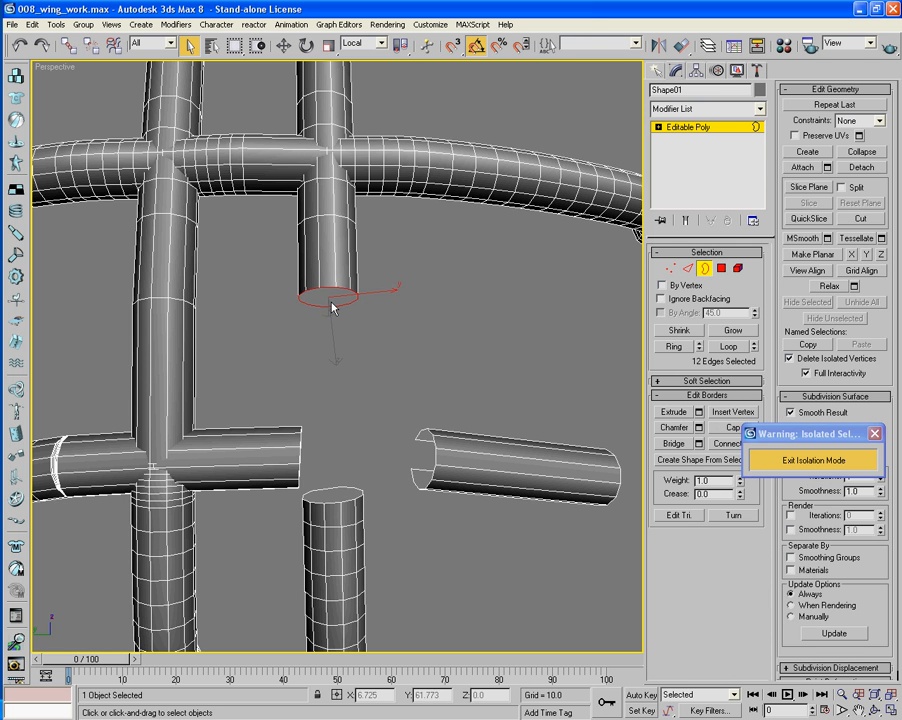
ctrl+click(342, 491)
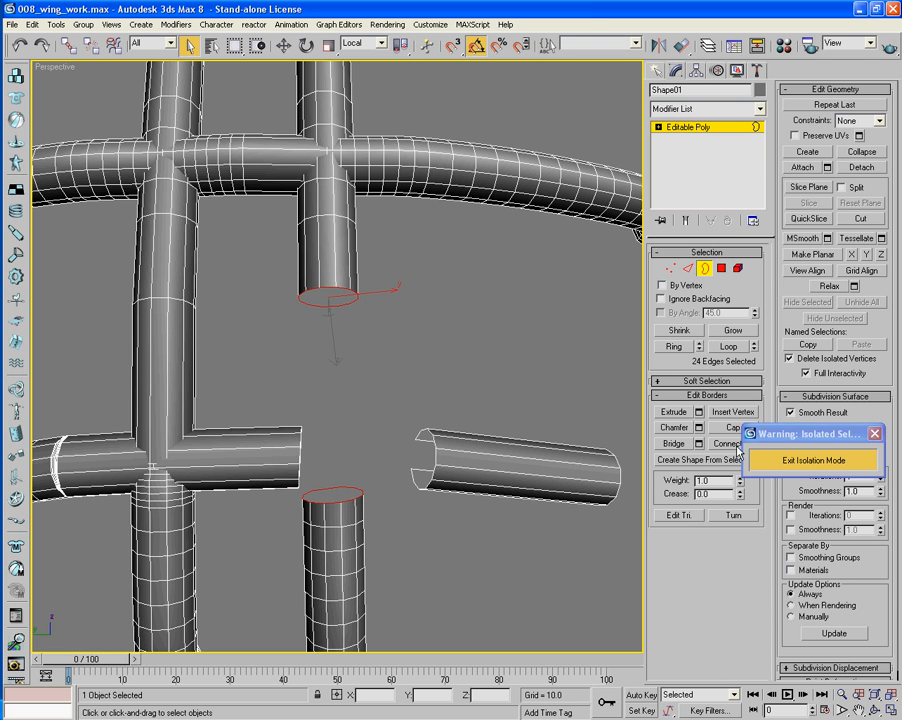
alt+middle_drag(475, 315, 514, 385)
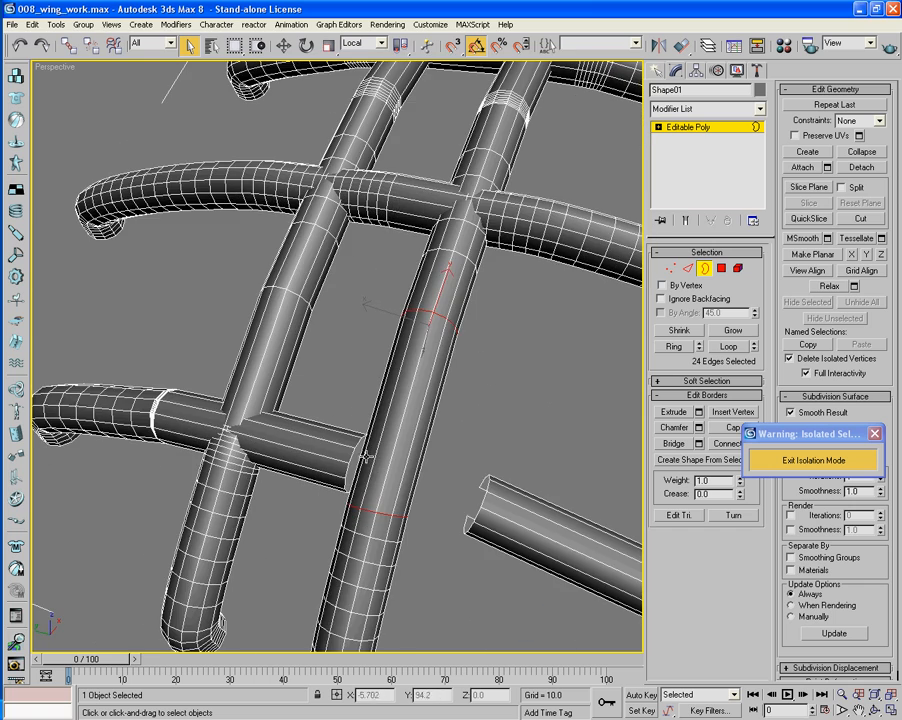
alt+middle_drag(489, 527, 407, 355)
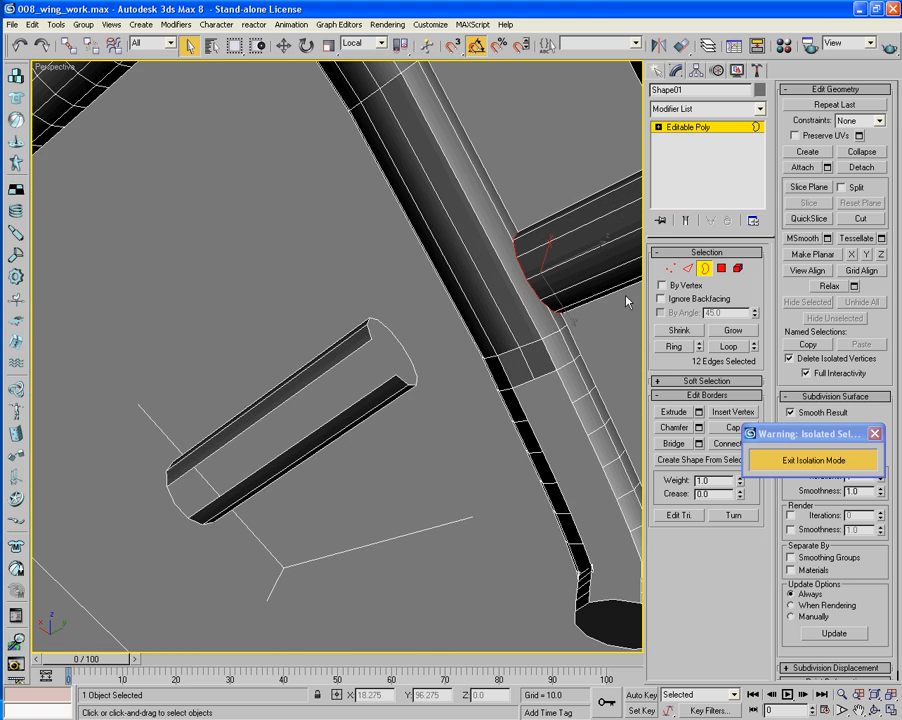
alt+middle_drag(627, 300, 465, 385)
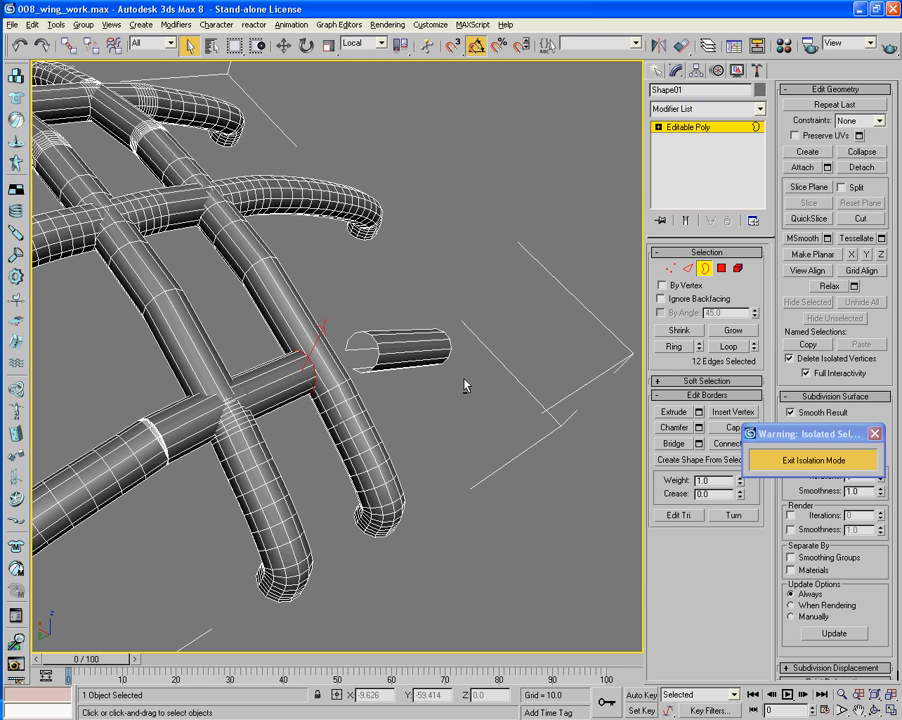
Exit isolation mode and delete the whole grille bars object from the dome
click(785, 462)
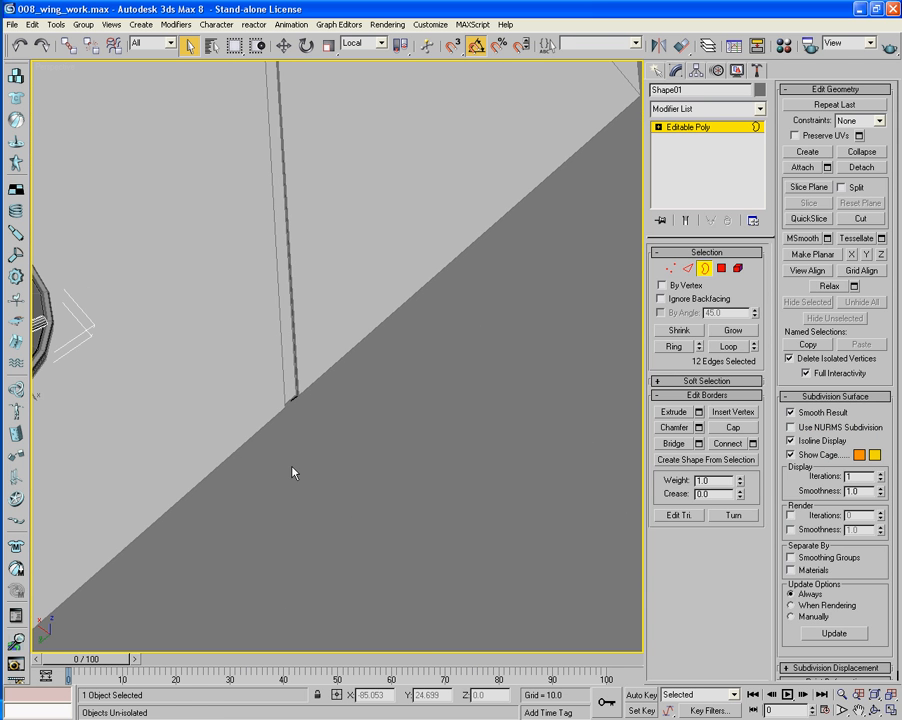
key(ctrl+a)
key(alt+p)
alt+middle_drag(260, 467, 148, 475)
alt+middle_drag(294, 423, 403, 356)
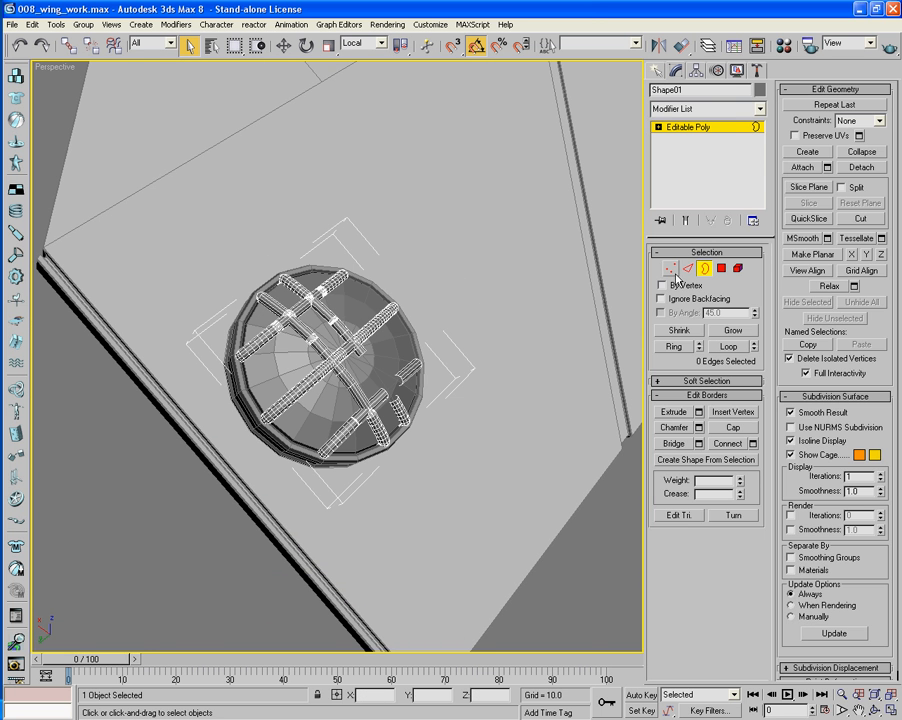
click(704, 271)
key(Delete)
alt+middle_drag(535, 340, 515, 345)
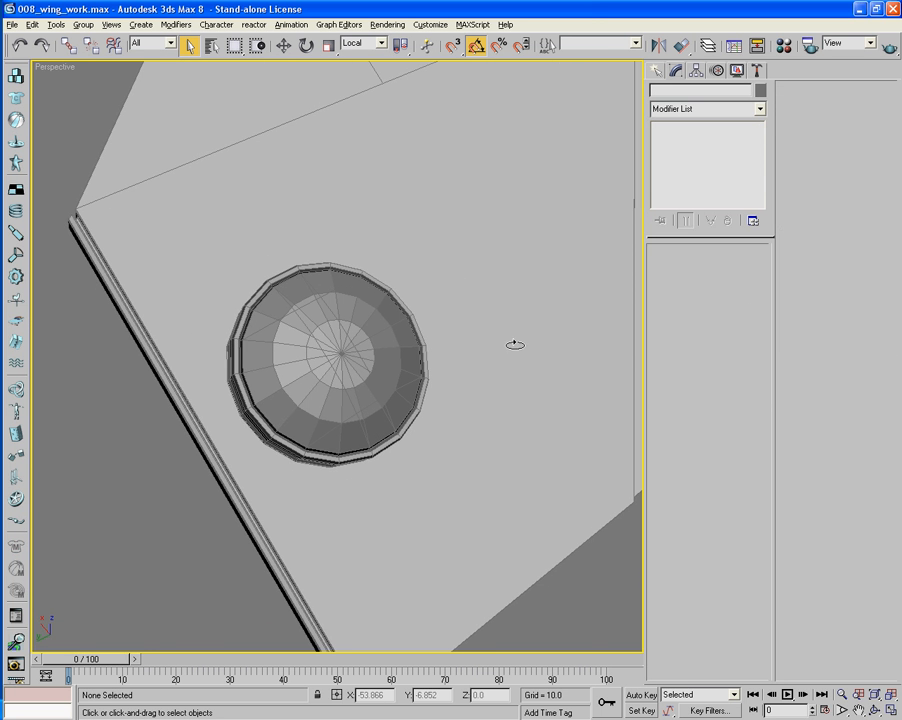
Select the dome, frame it in the view, and recall its stored edge selection at edge level
click(345, 356)
key(z)
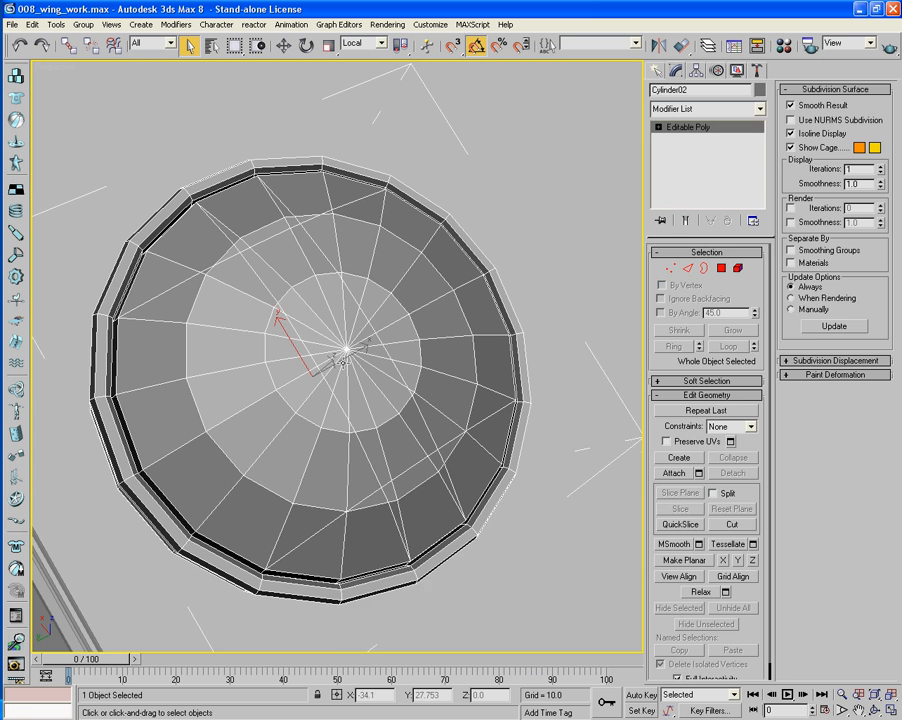
alt+middle_drag(345, 359, 360, 362)
click(687, 268)
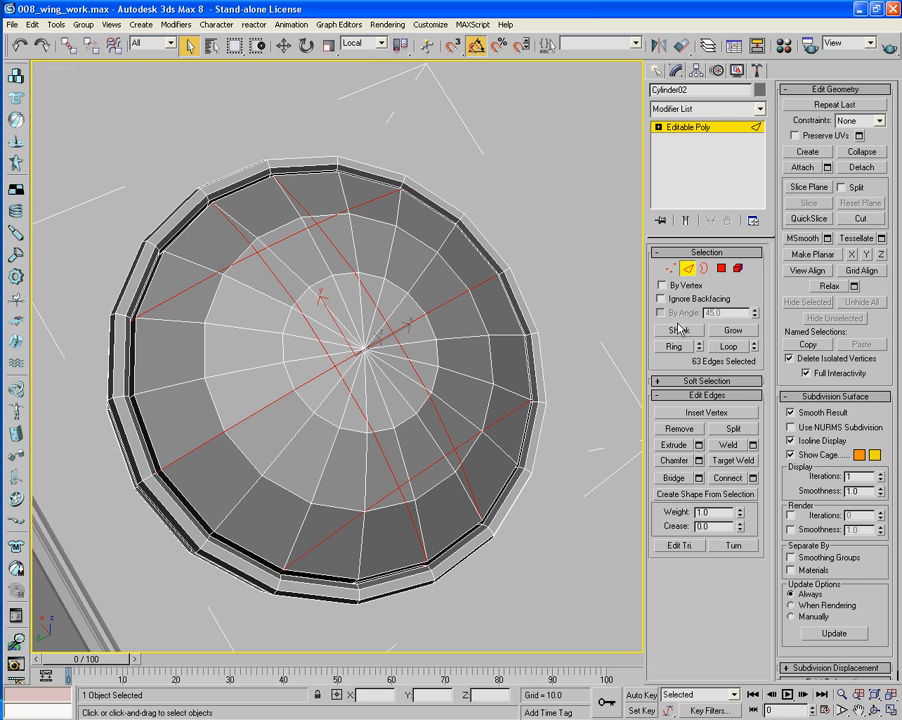
Try creating a Linear shape from the dome's selected edges, inspect the resulting bars, and undo it
click(722, 494)
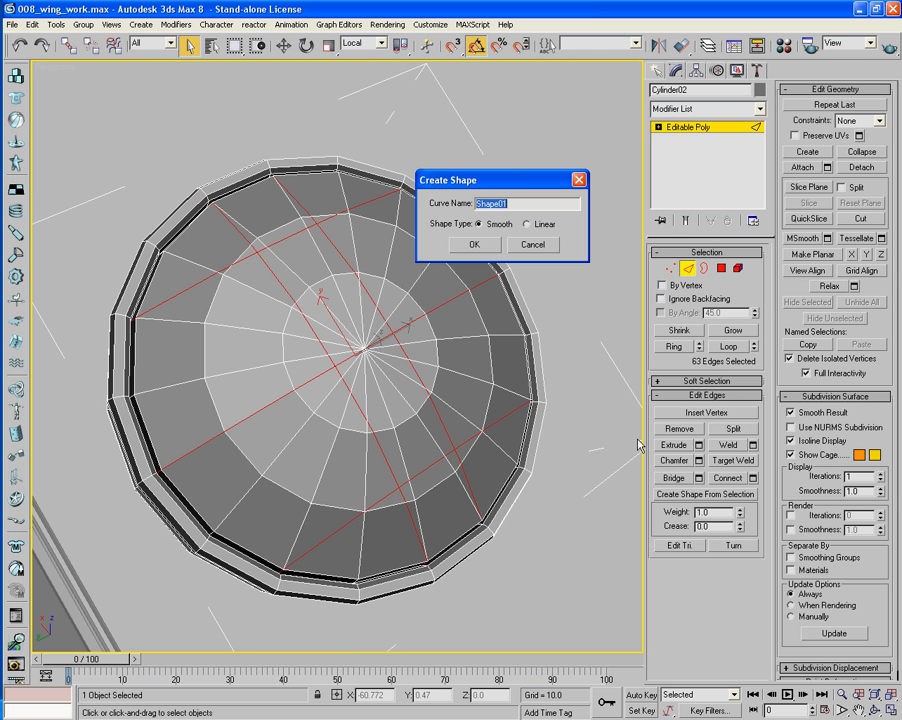
click(525, 227)
click(487, 242)
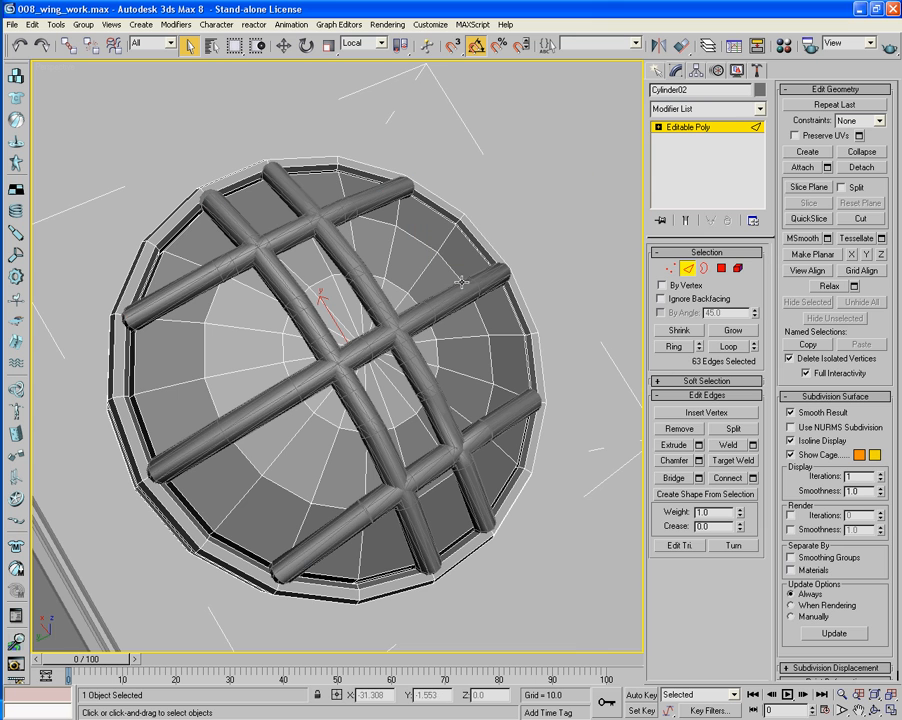
alt+middle_drag(462, 308, 596, 306)
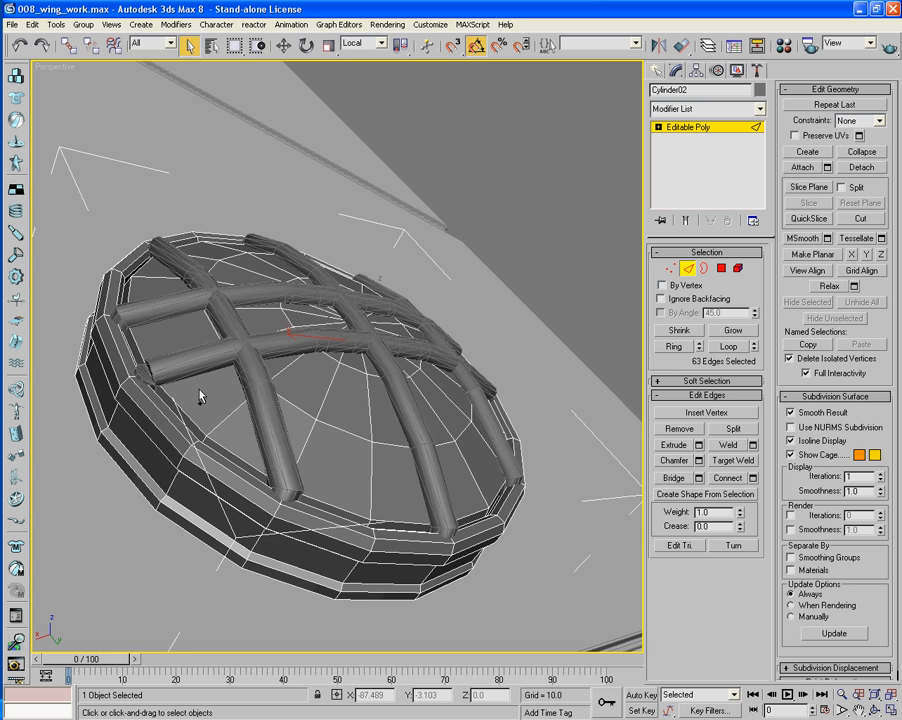
key(ctrl+z)
scroll(150, 414, up, 3)
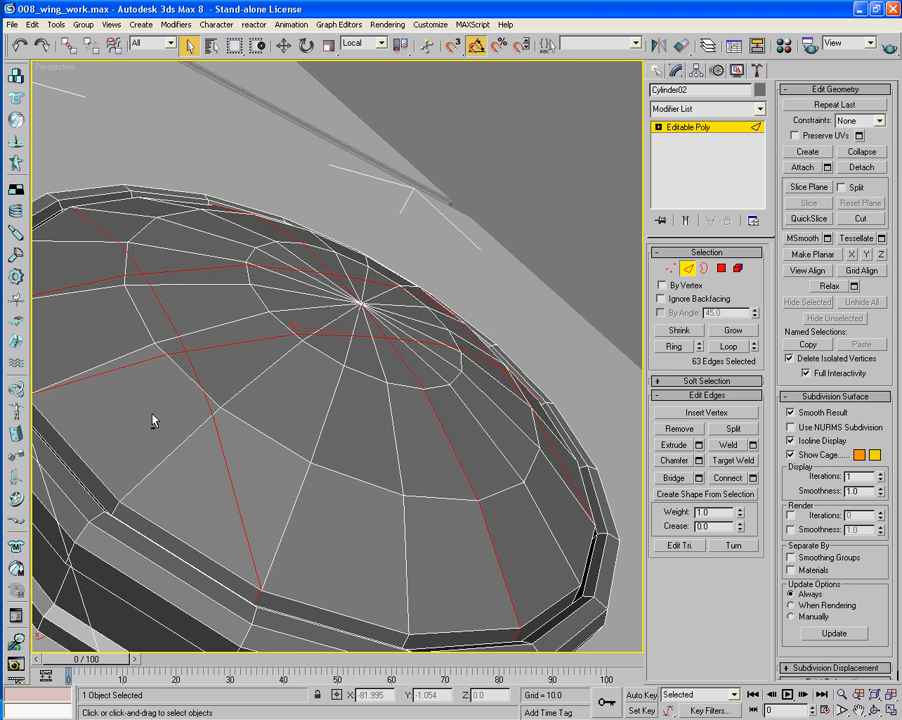
scroll(292, 358, up, 6)
scroll(270, 398, down, 8)
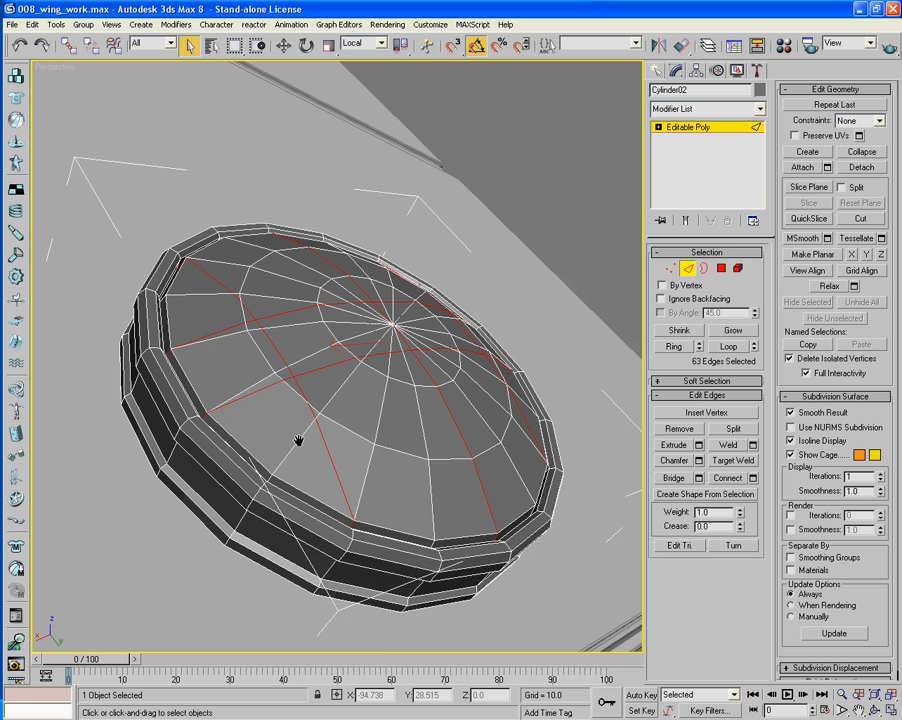
middle_drag(393, 439, 345, 398)
middle_drag(399, 401, 385, 453)
click(284, 45)
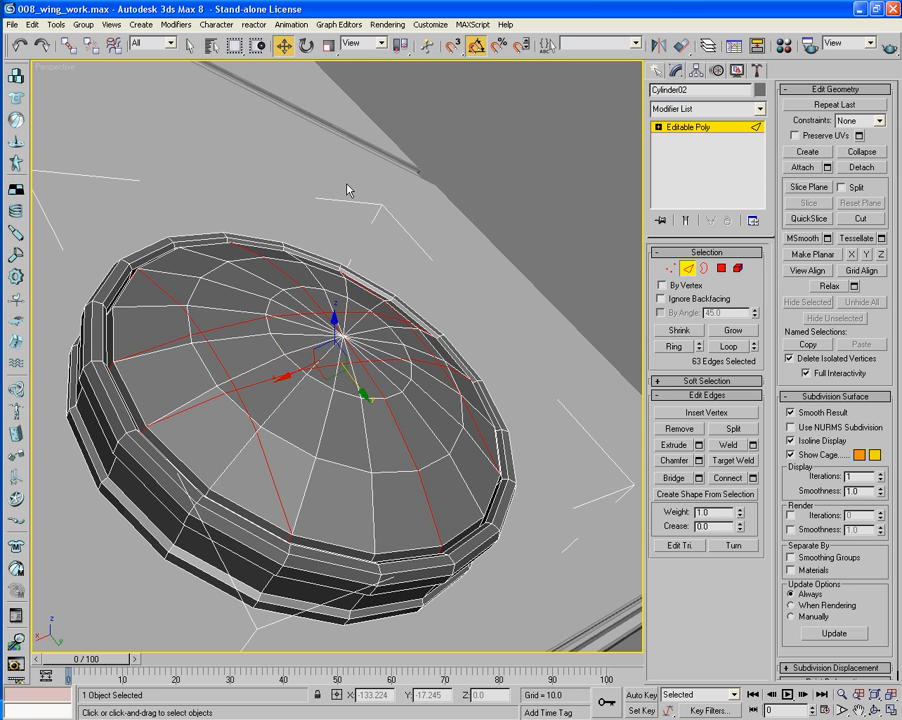
click(333, 314)
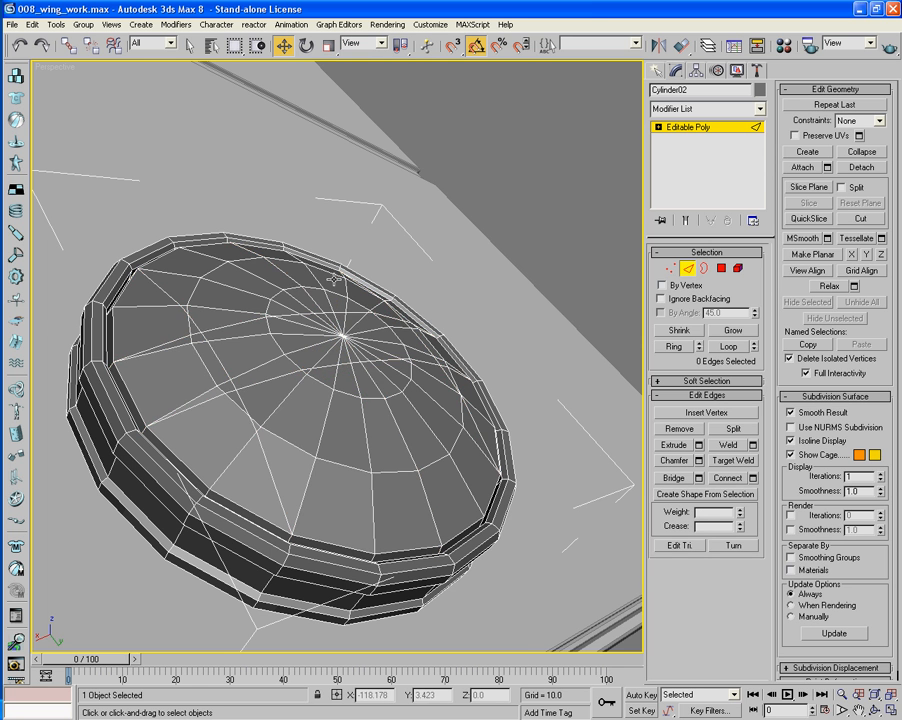
key(ctrl+z)
Create a Linear shape from the dome's selected edges and leave edge level
alt+middle_drag(377, 350, 389, 368)
click(715, 494)
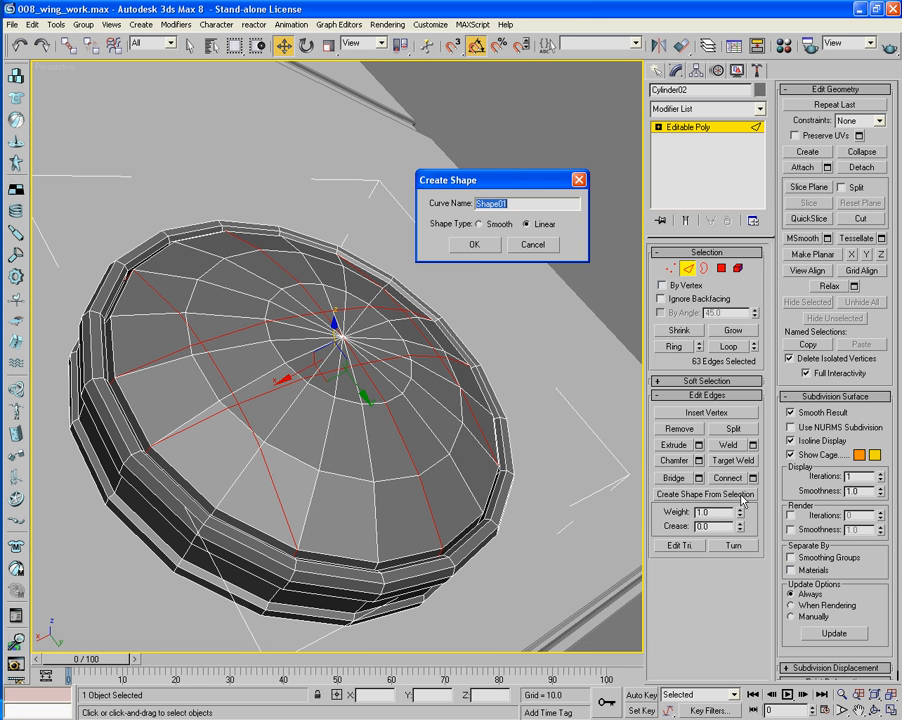
click(470, 245)
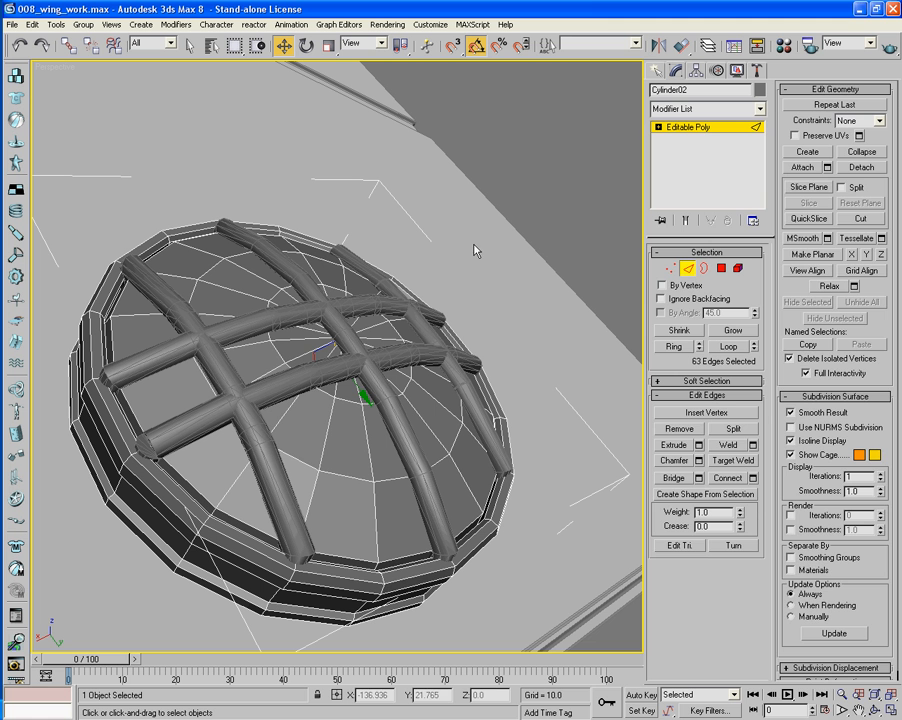
click(690, 270)
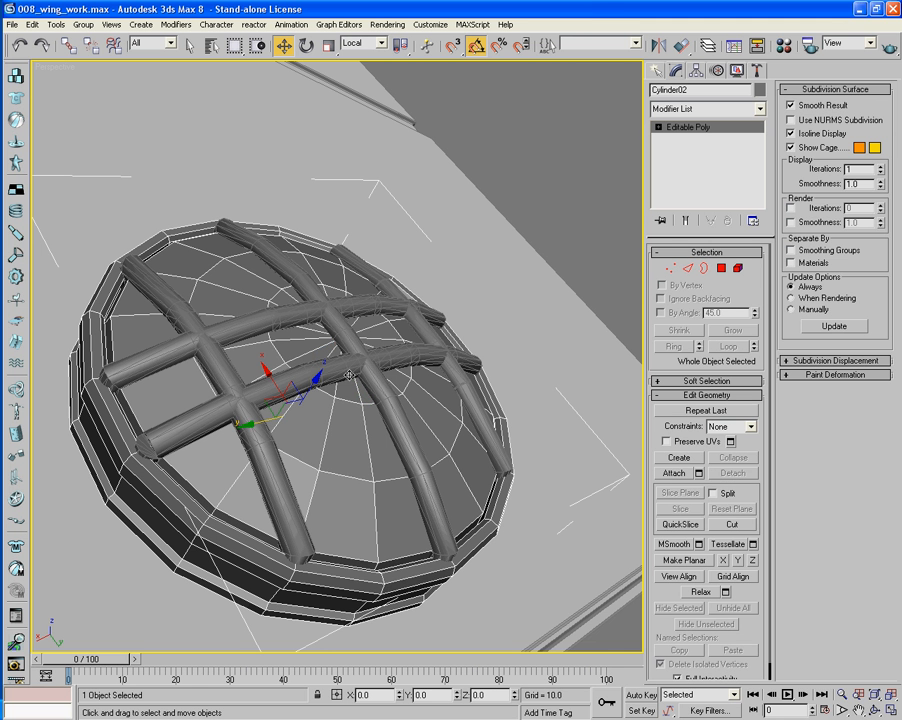
Select the new grille bars shape, isolate it, and turn off Enable In Viewport to show only its splines
click(348, 363)
click(348, 363)
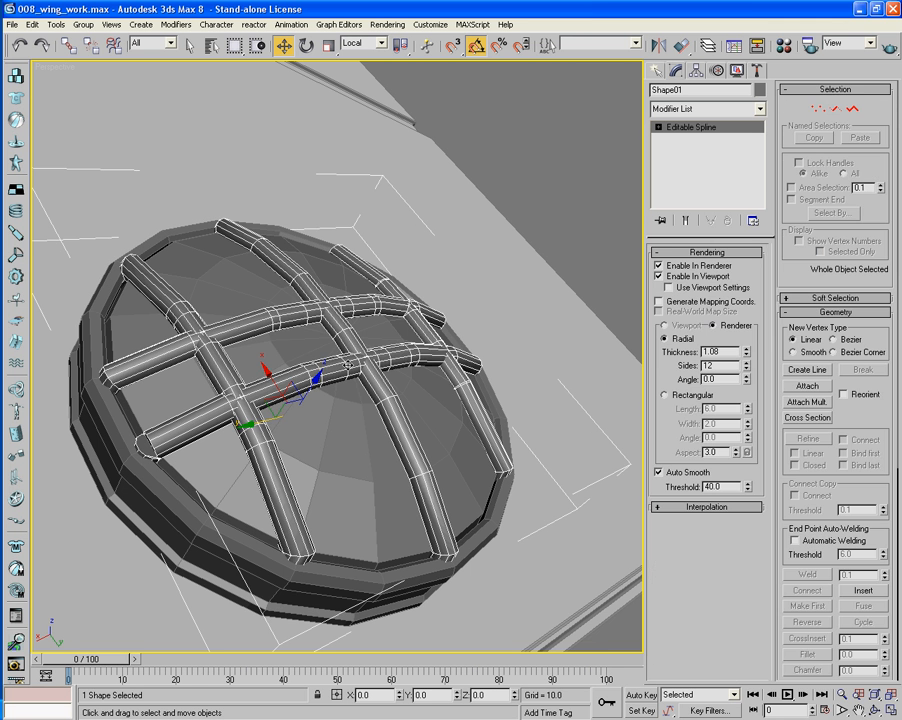
right_click(347, 362)
click(376, 252)
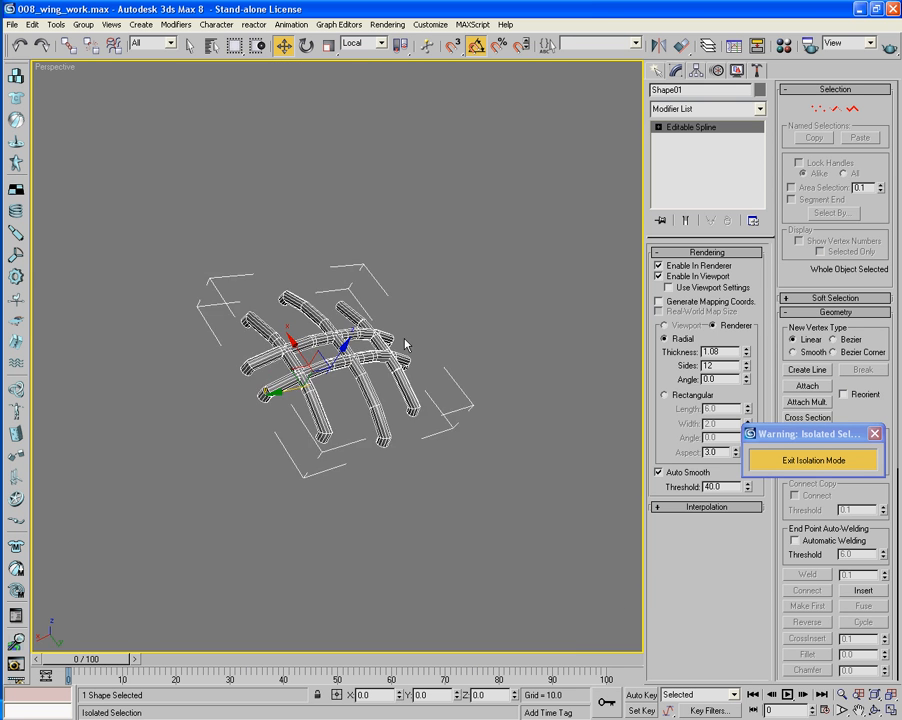
click(659, 276)
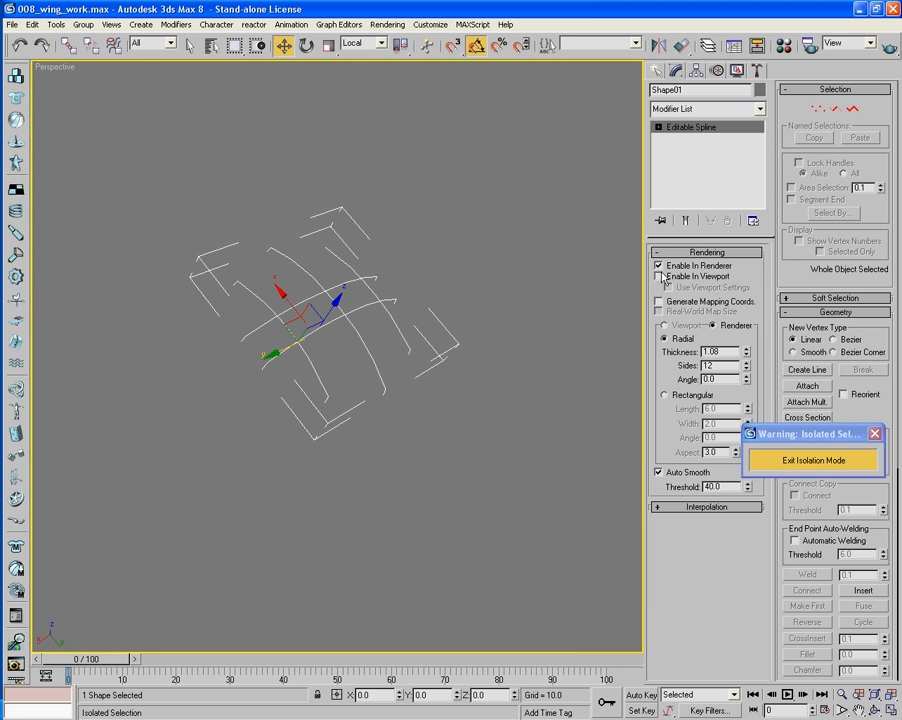
alt+middle_drag(524, 319, 499, 399)
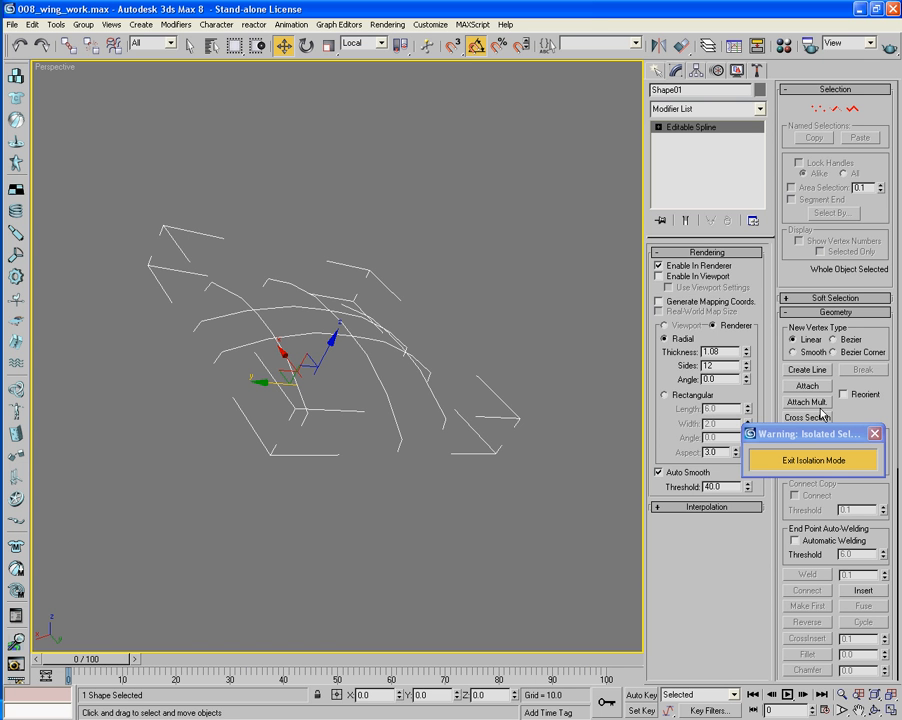
drag(826, 436, 0, 575)
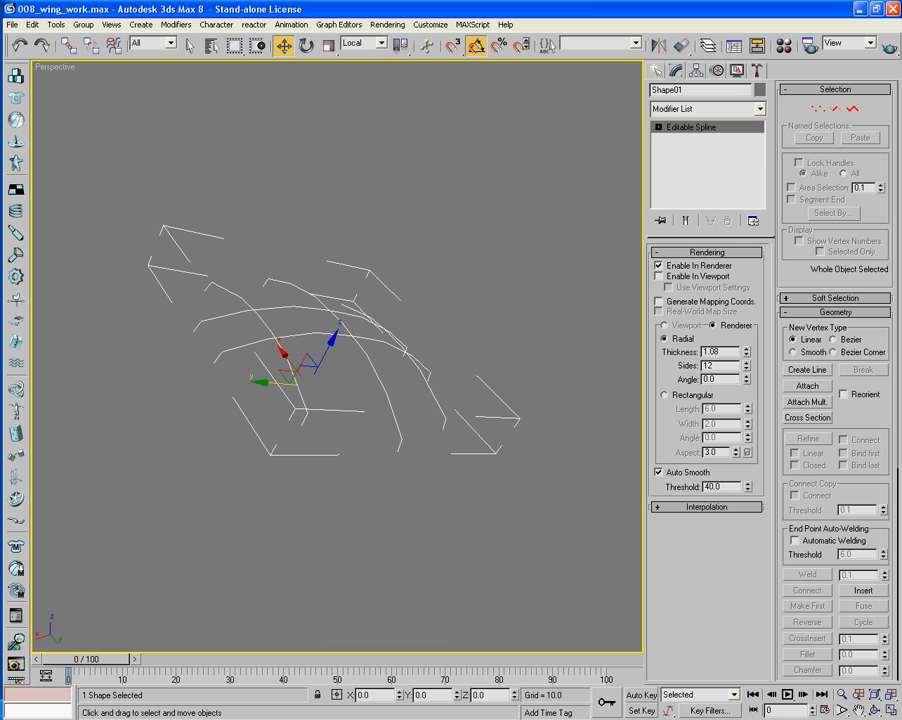
Examine the grille splines at vertex level from several angles, checking the intersections and bar ends for missing segments
click(816, 110)
alt+middle_drag(412, 296, 345, 385)
scroll(382, 361, up, 4)
click(344, 378)
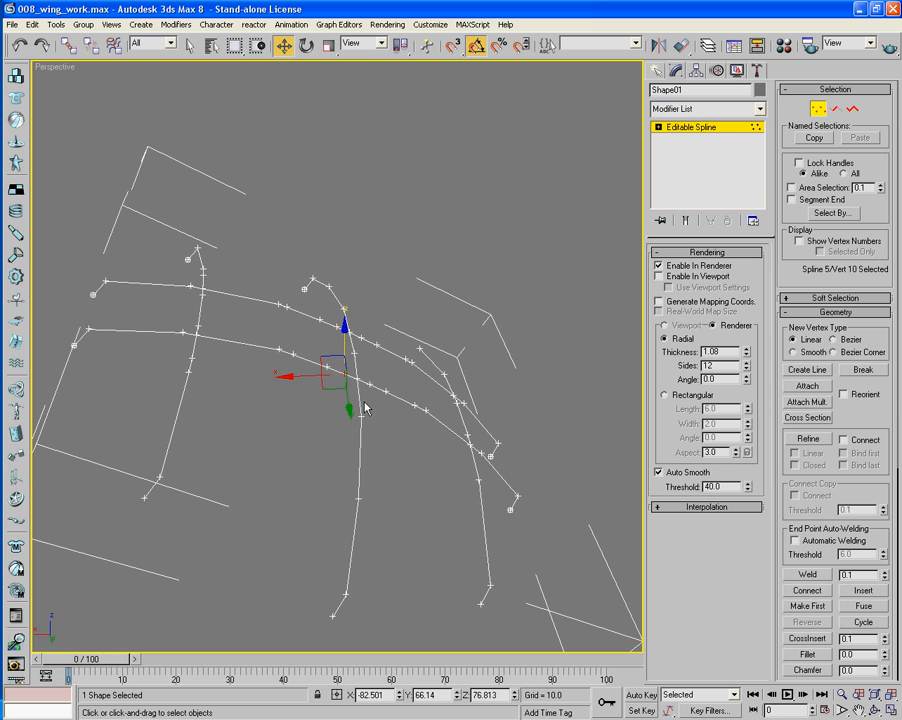
click(363, 406)
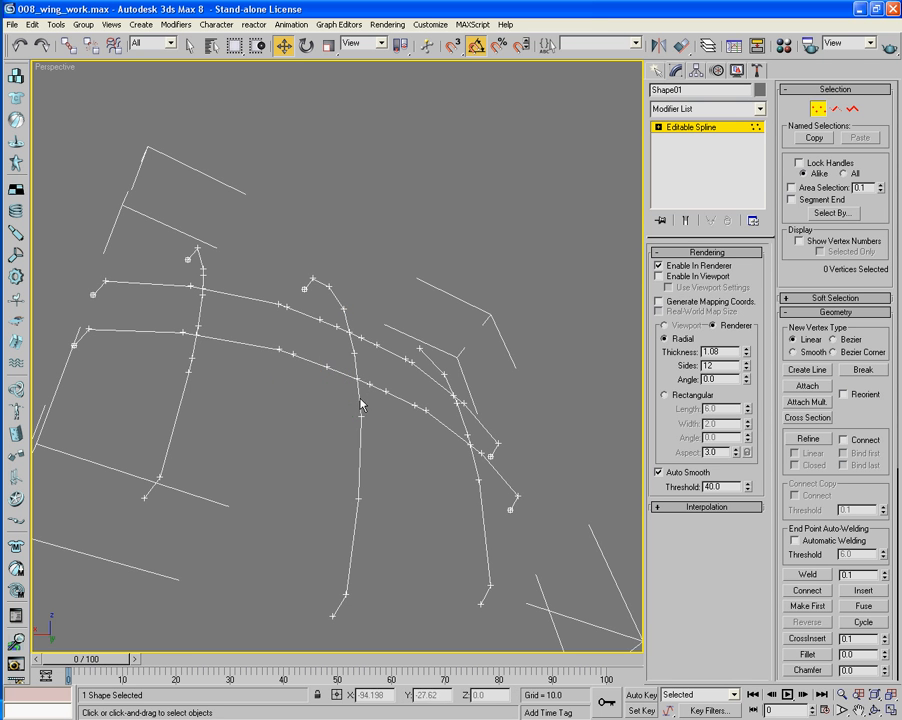
click(369, 380)
click(362, 348)
click(355, 345)
click(338, 337)
click(338, 330)
click(291, 334)
middle_drag(363, 392, 316, 401)
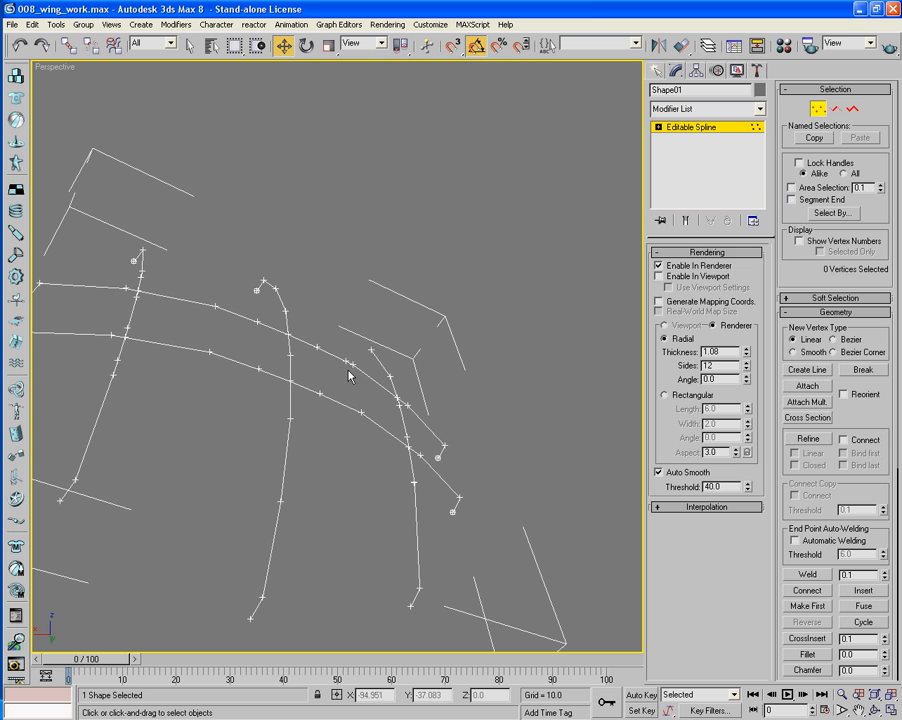
alt+middle_drag(391, 418, 267, 418)
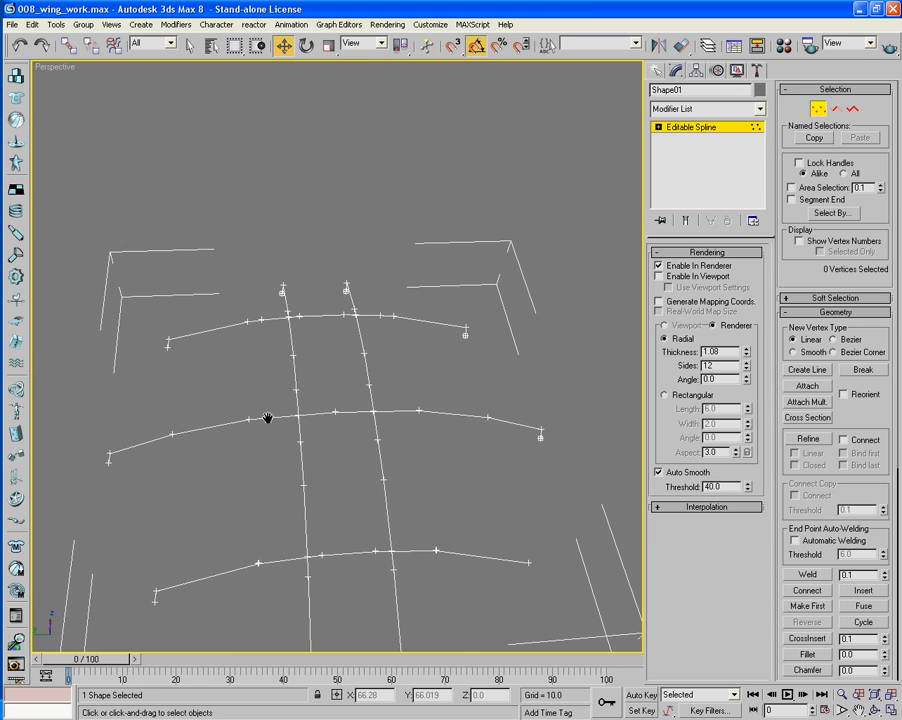
click(265, 321)
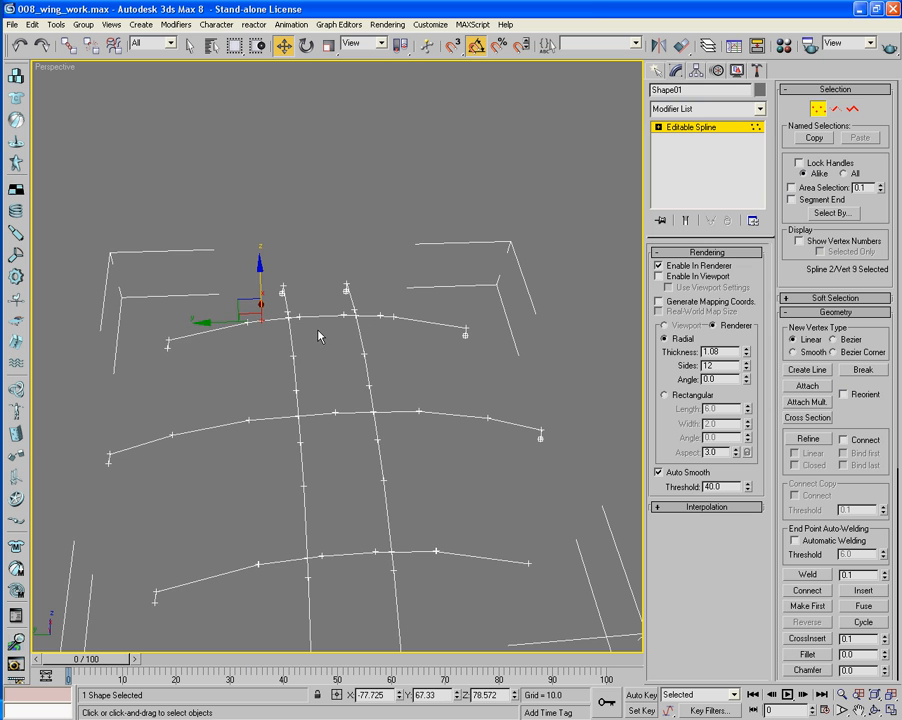
click(373, 313)
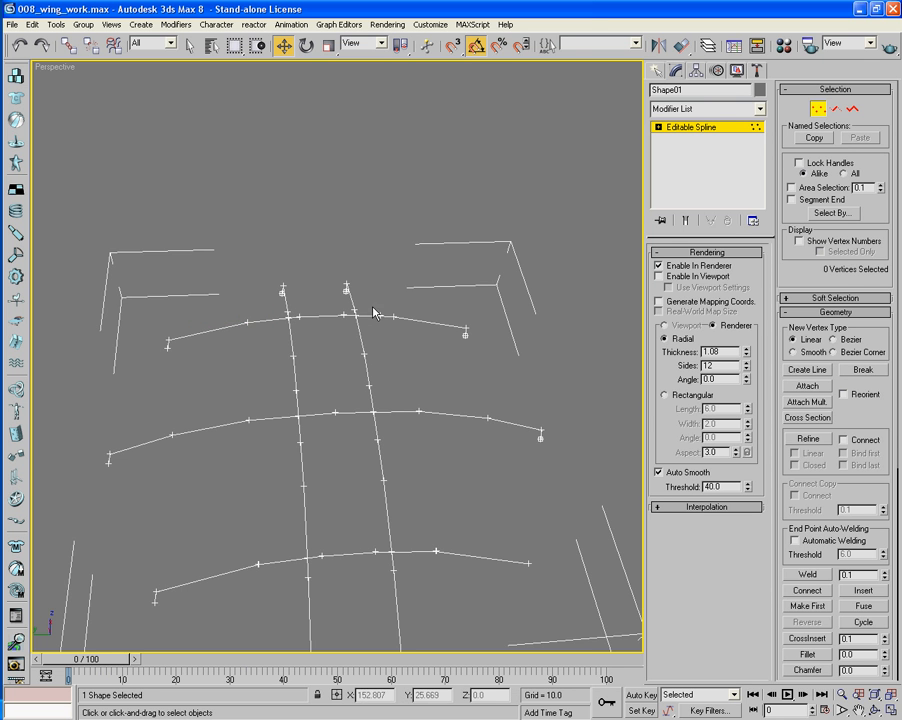
alt+middle_drag(378, 321, 411, 372)
alt+middle_drag(333, 413, 374, 392)
click(349, 390)
drag(380, 380, 382, 380)
alt+middle_drag(382, 390, 350, 472)
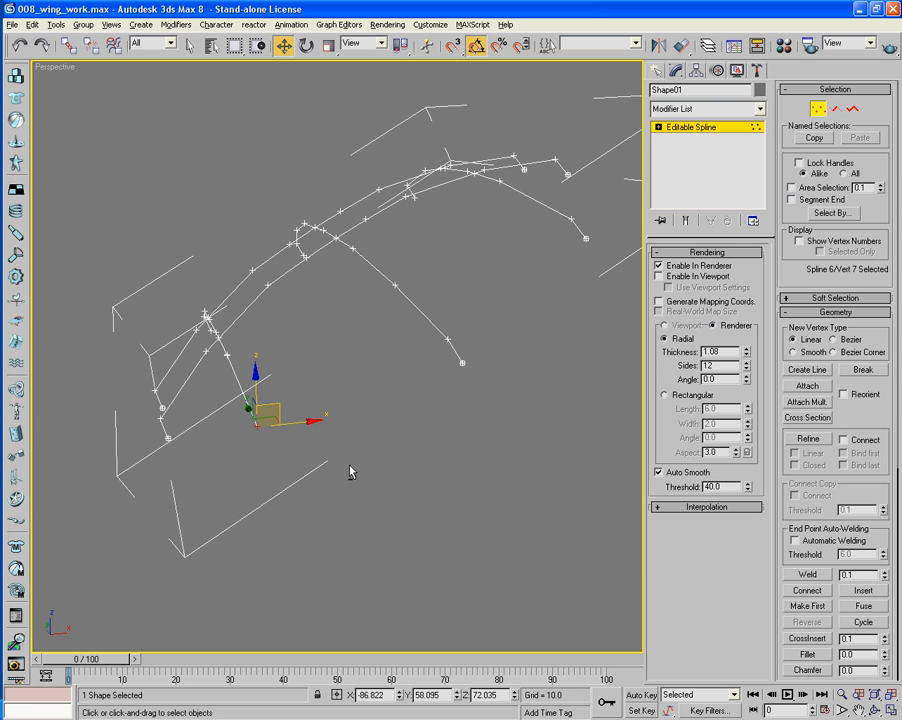
Copy the short end segment of a neighbouring bar to the open end of the bar that lacks one
click(834, 109)
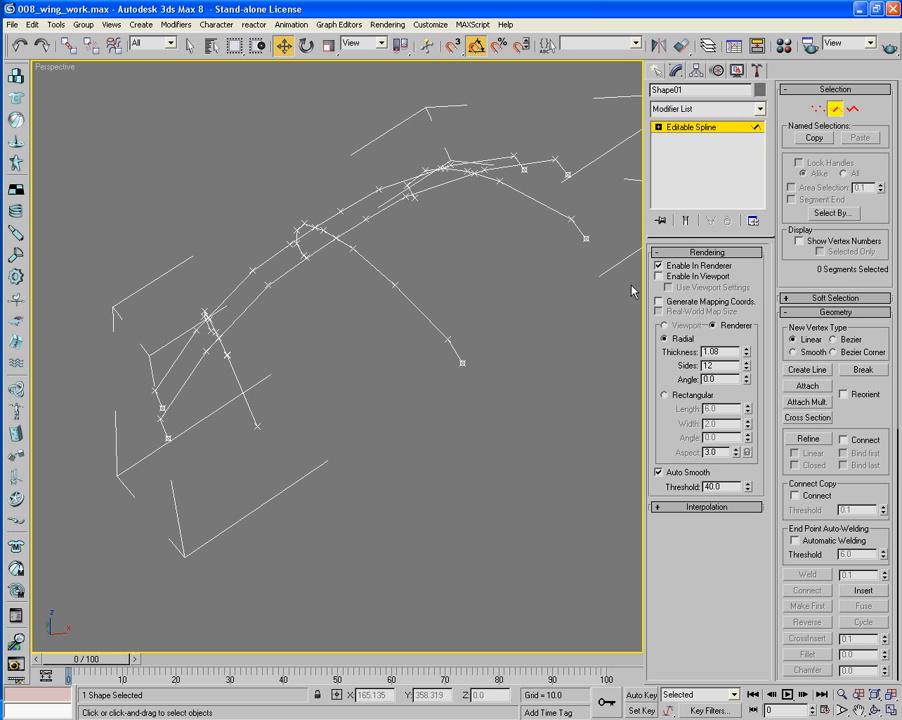
click(447, 352)
shift+drag(477, 336, 288, 424)
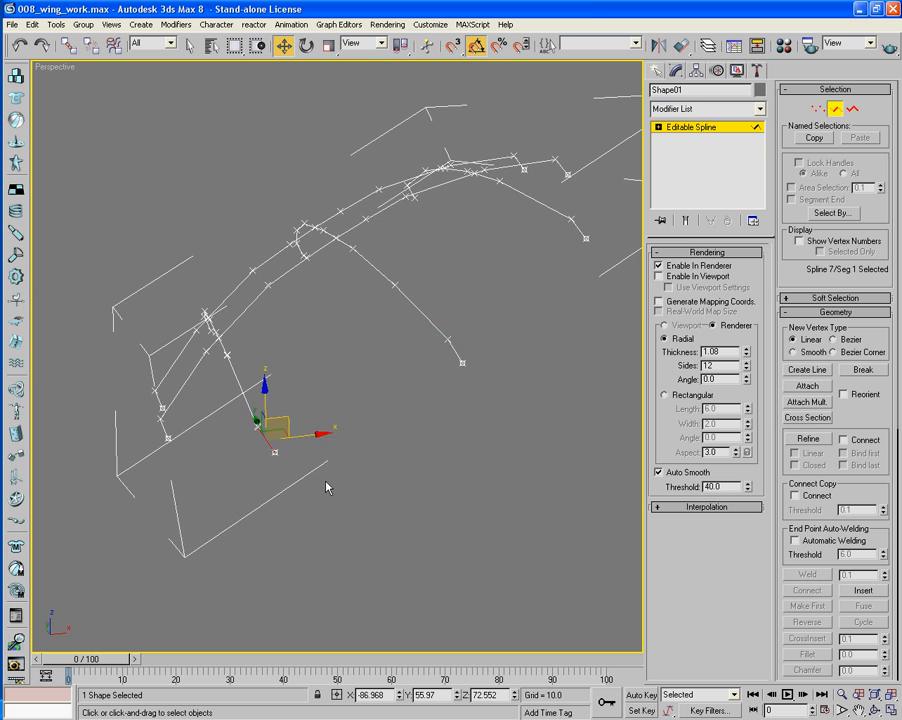
Move the copied end segment sideways and down to bring it close to the bar's open end
alt+middle_drag(266, 484, 374, 486)
middle_drag(462, 462, 352, 443)
drag(386, 330, 324, 332)
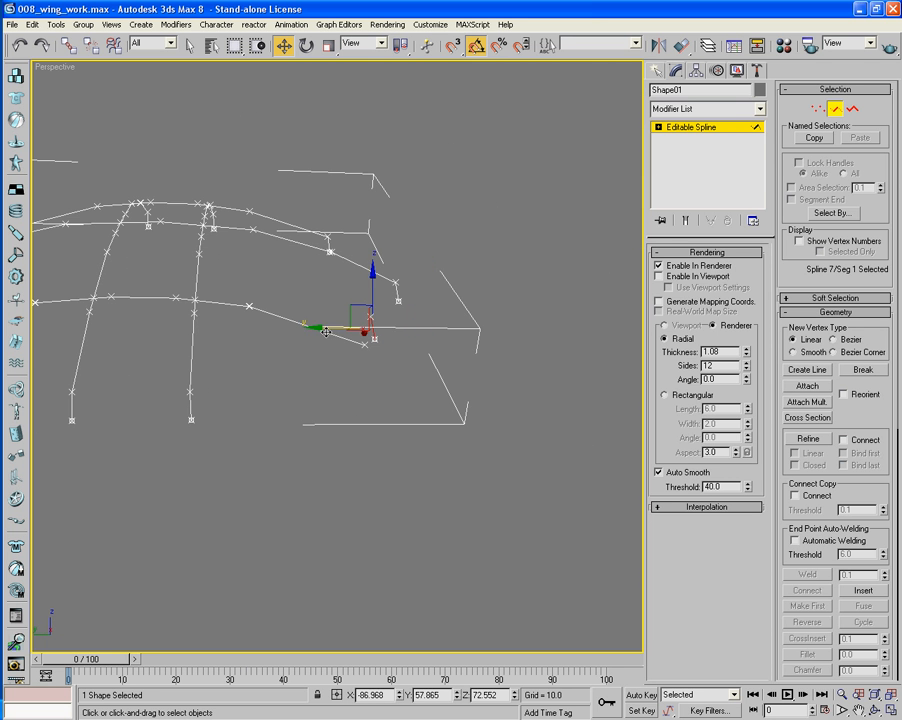
alt+middle_drag(408, 338, 329, 422)
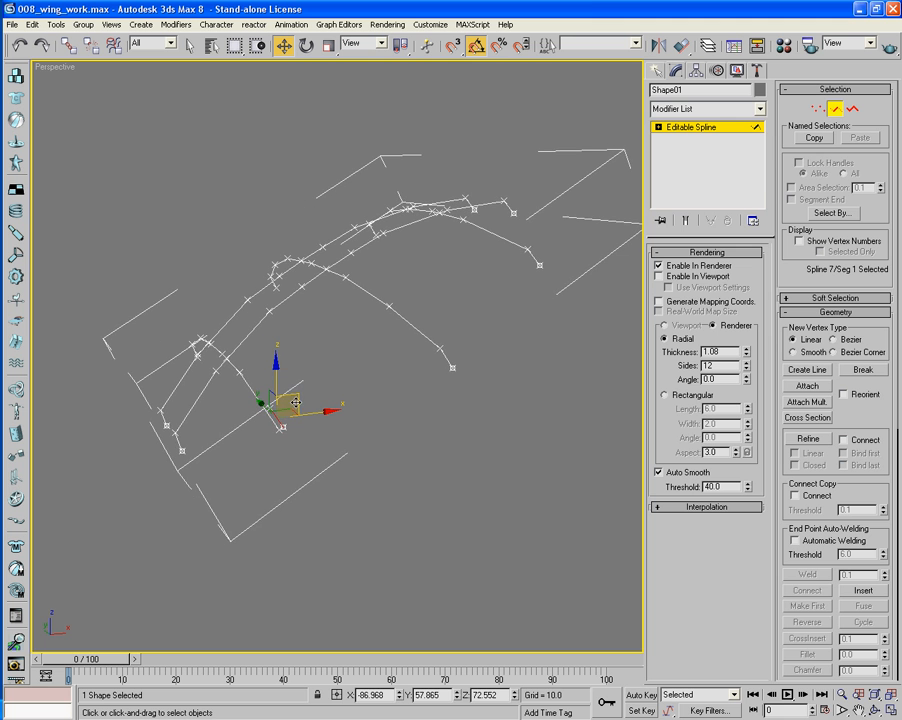
drag(298, 400, 305, 427)
alt+middle_drag(307, 422, 358, 424)
scroll(402, 453, up, 5)
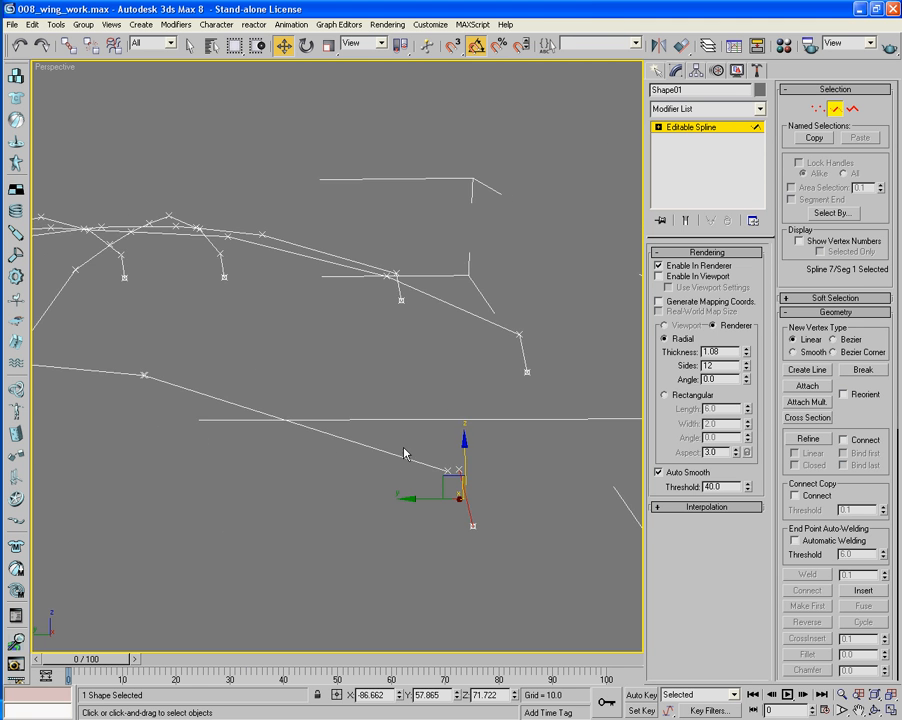
Fine-tune the copied segment's position on all axes until its upper vertex meets the bar's end vertex
key(z)
alt+middle_drag(403, 455, 397, 503)
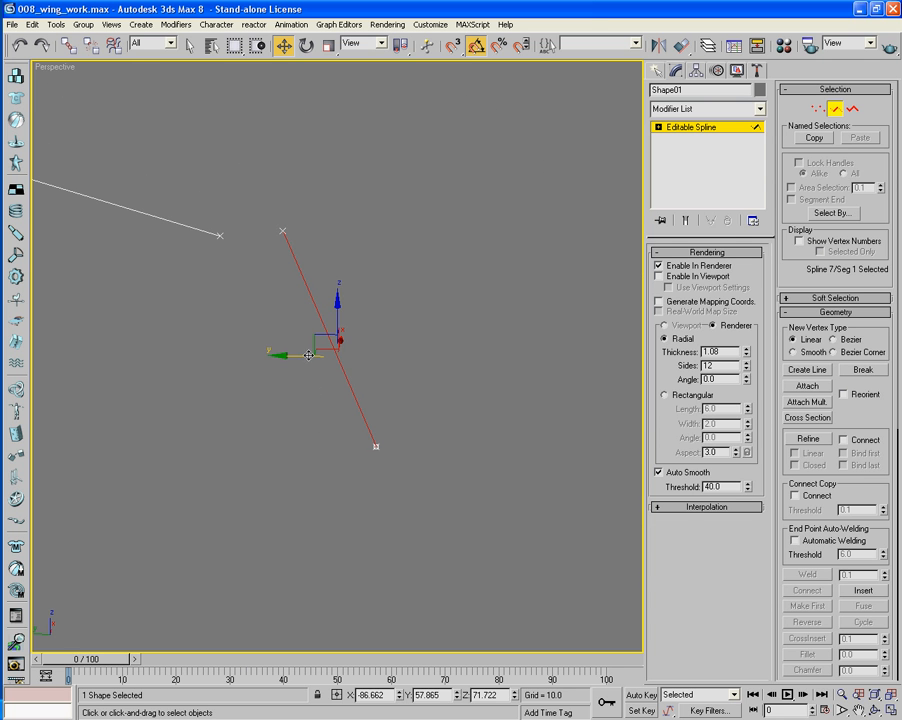
drag(294, 356, 246, 356)
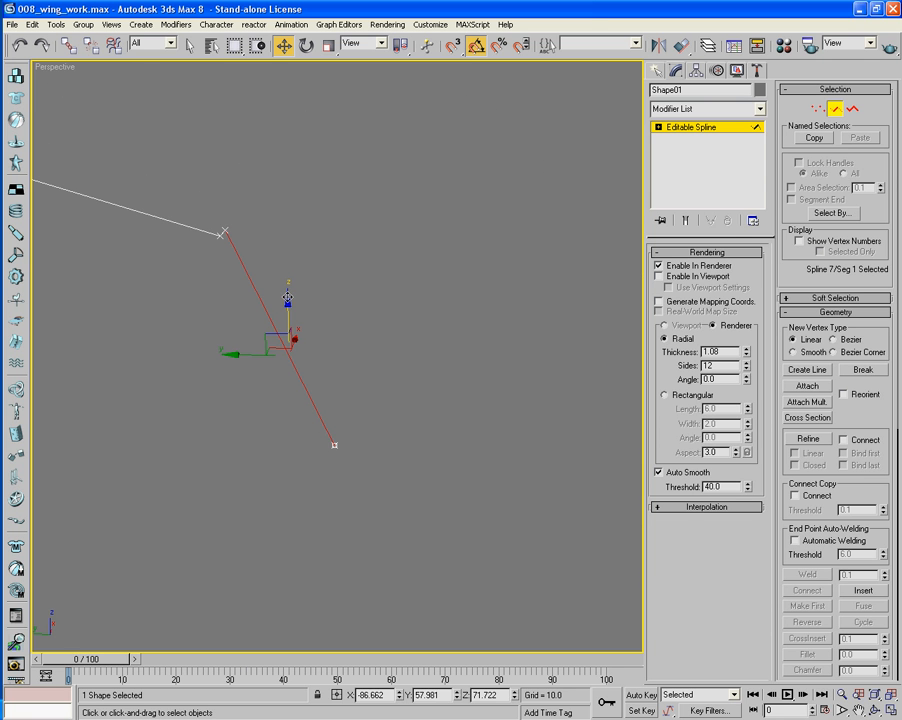
drag(288, 298, 288, 304)
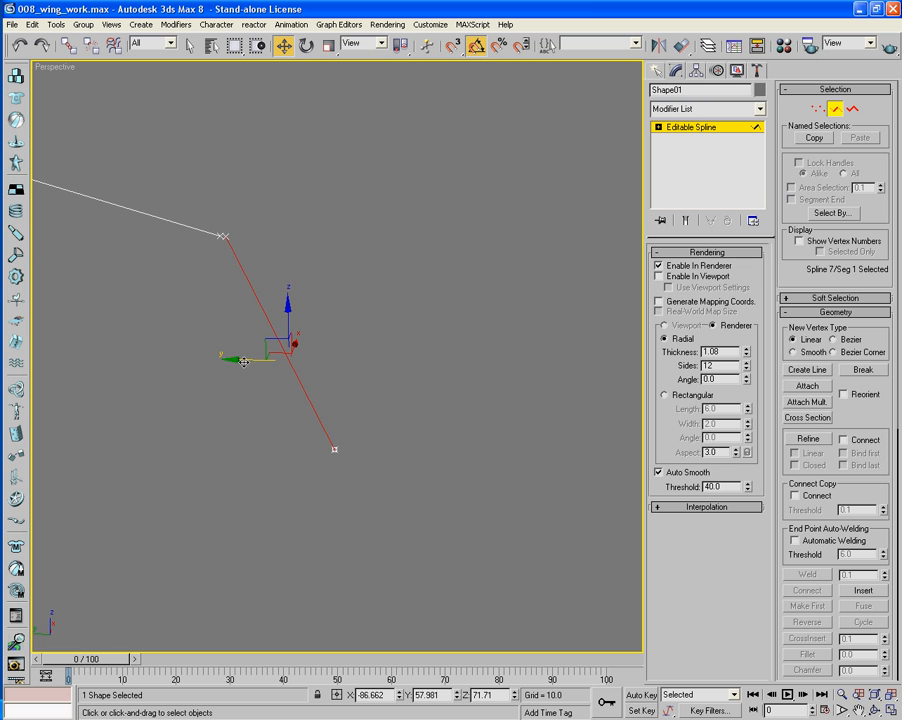
drag(244, 354, 241, 361)
scroll(332, 368, down, 4)
alt+middle_drag(332, 368, 219, 364)
scroll(219, 364, down, 2)
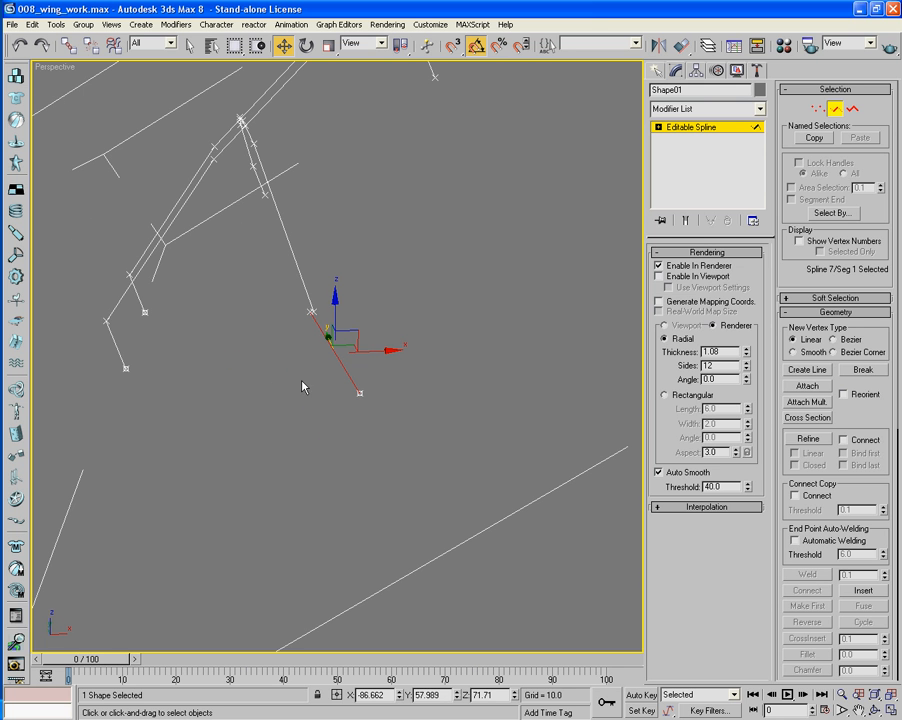
drag(361, 343, 361, 341)
scroll(361, 341, up, 4)
alt+middle_drag(361, 341, 416, 404)
scroll(420, 328, down, 3)
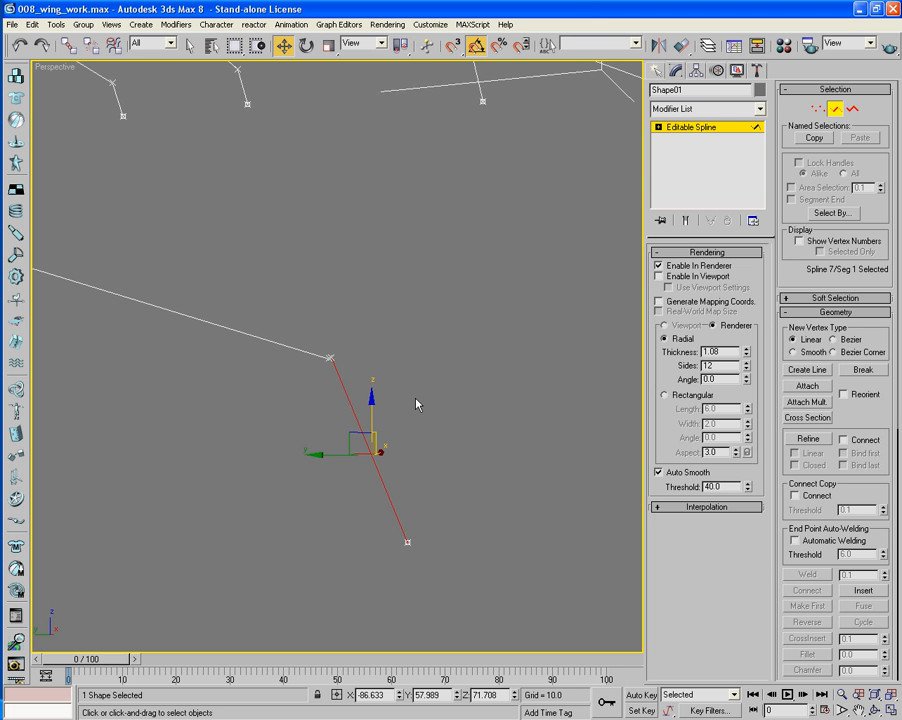
Weld the two coincident vertices joining the copied segment to its bar with a 27.1 threshold, and leave vertex level
key(3)
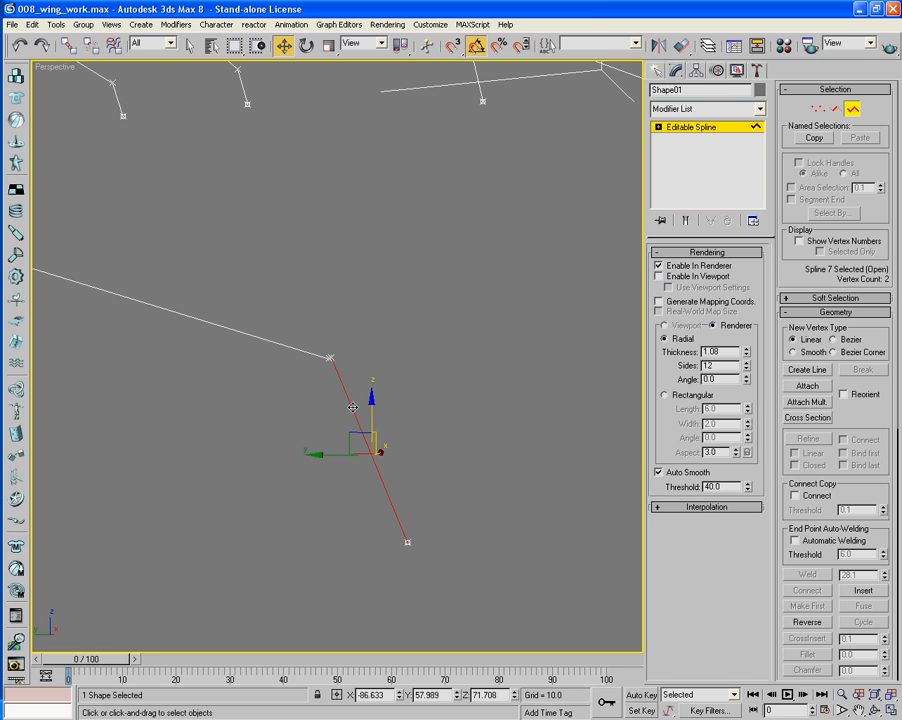
key(1)
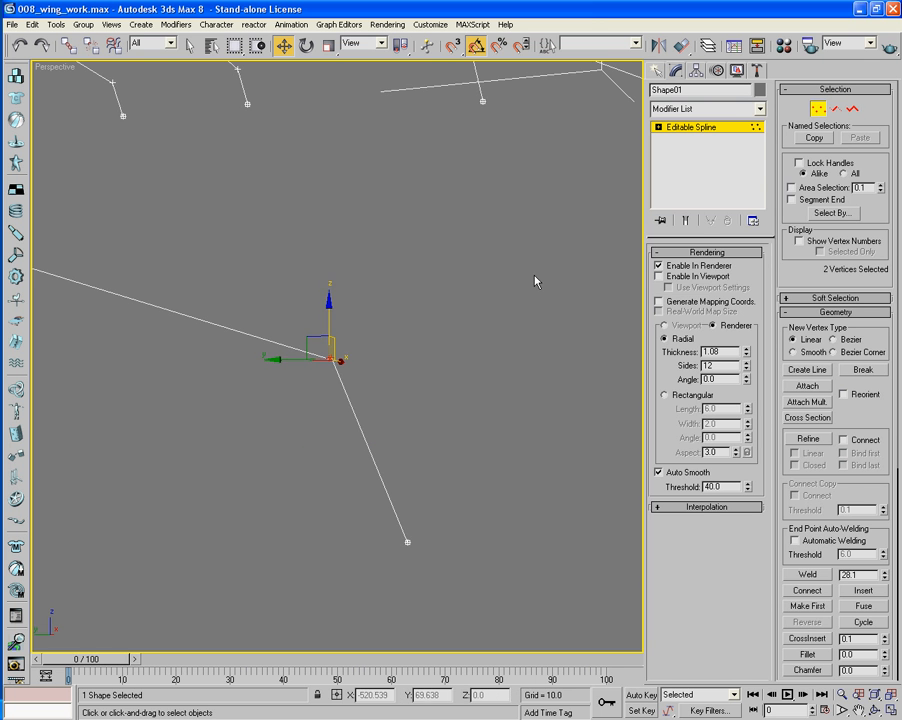
click(510, 289)
drag(421, 328, 278, 423)
drag(885, 566, 833, 577)
click(807, 574)
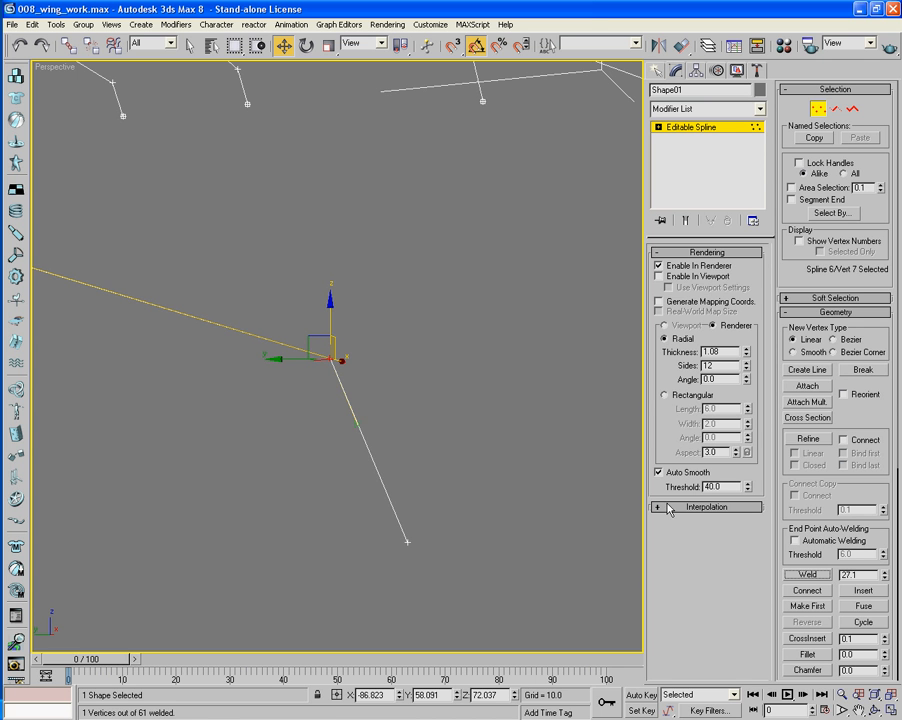
click(815, 97)
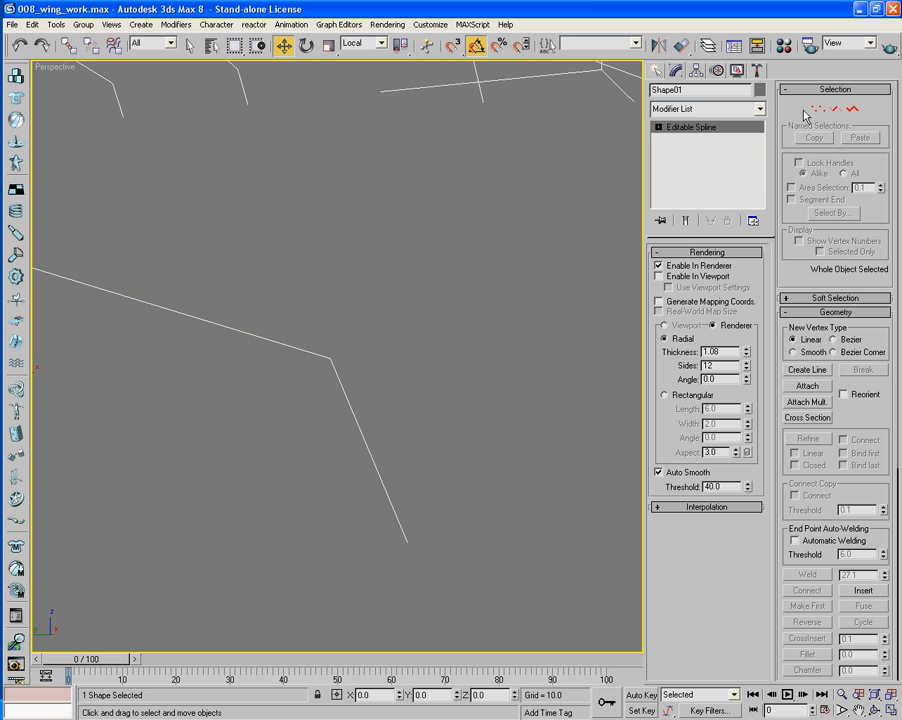
Return to vertex level and select the vertices across the grille's splines
scroll(383, 287, down, 3)
alt+middle_drag(399, 307, 306, 364)
scroll(354, 323, down, 5)
alt+middle_drag(595, 300, 366, 347)
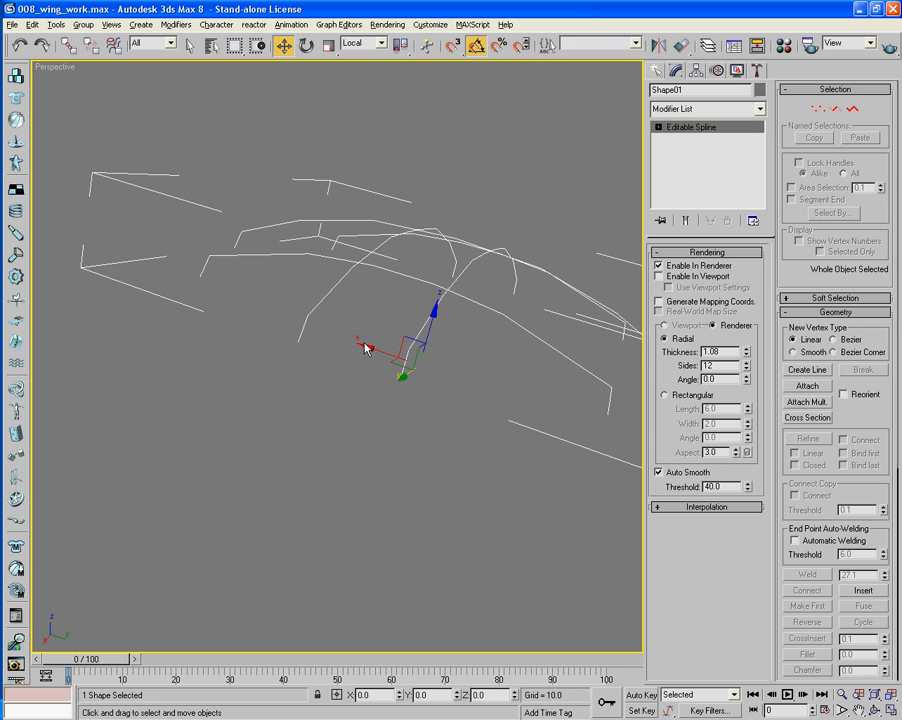
click(818, 108)
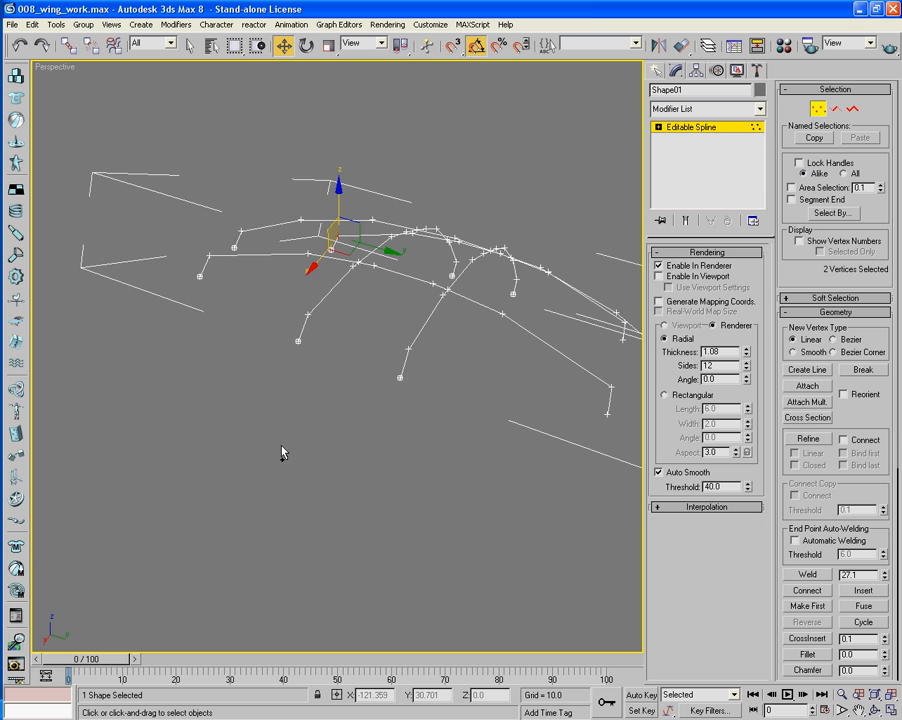
drag(141, 136, 548, 460)
alt+middle_drag(479, 469, 440, 440)
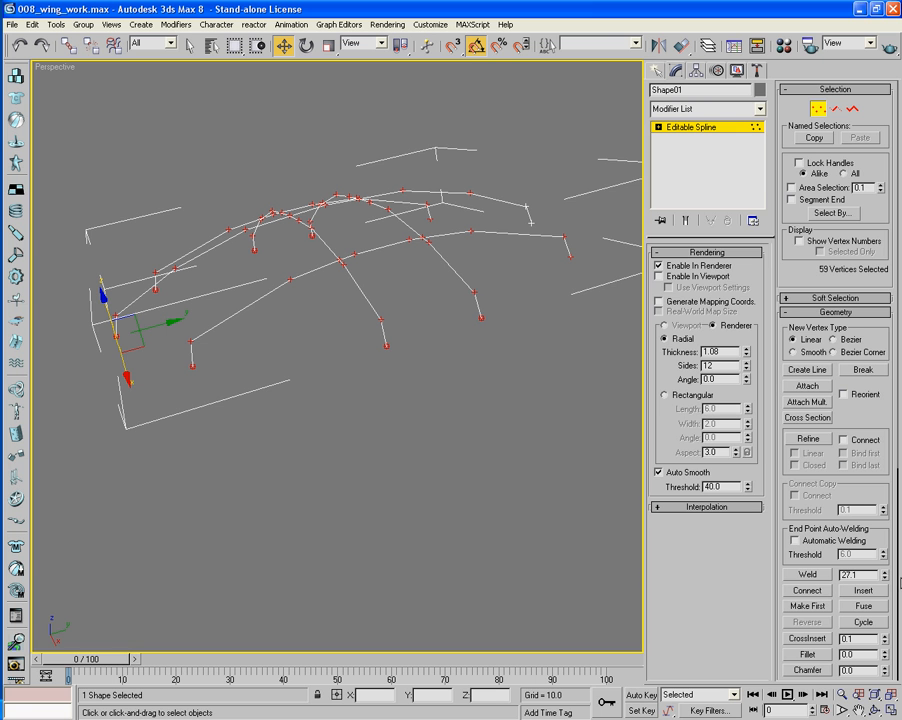
Try welding the selected grille vertices with thresholds of 3.0 and 1.0
mouse_move(885, 578)
mouse_down()
mouse_move(887, 605)
mouse_move(885, 572)
mouse_up()
click(817, 577)
click(810, 576)
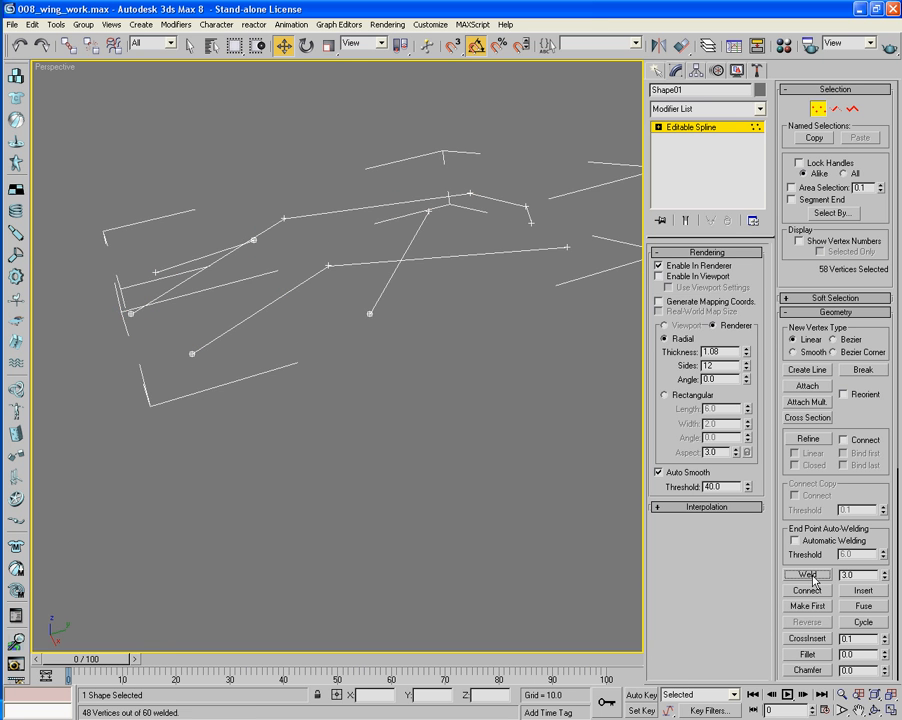
drag(885, 585, 885, 586)
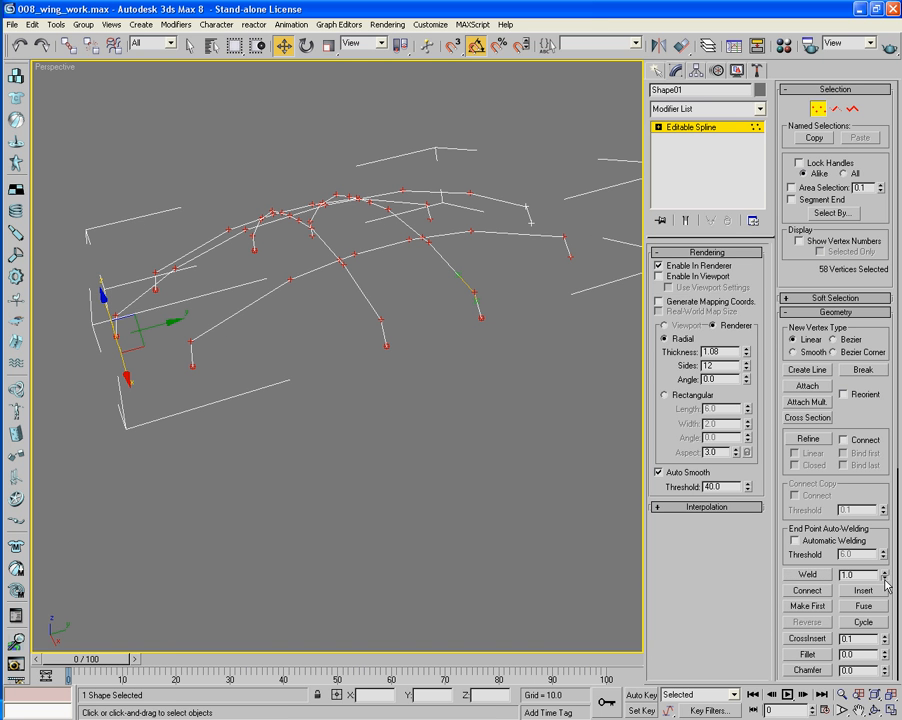
click(808, 575)
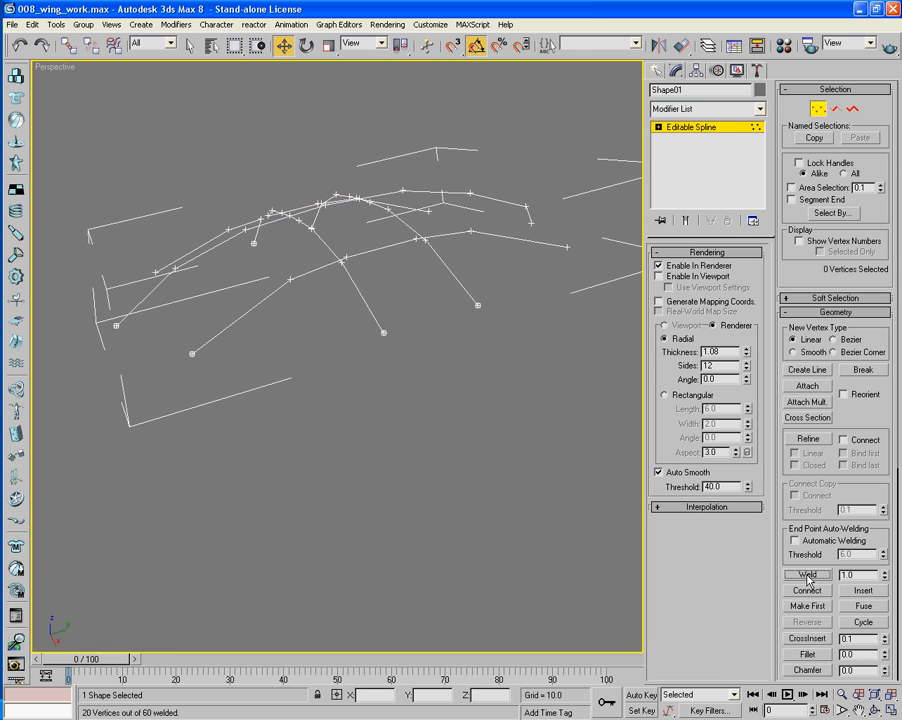
Weld the selected grille vertices with a threshold of 0.025, inspect the splines, and leave vertex level
right_click(884, 577)
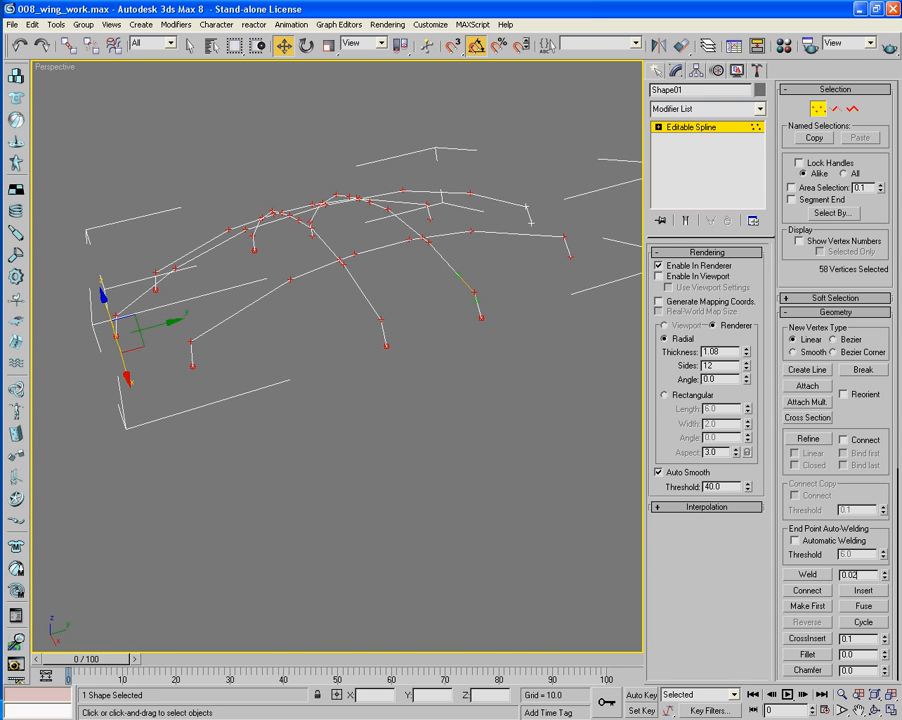
text(5)
click(806, 575)
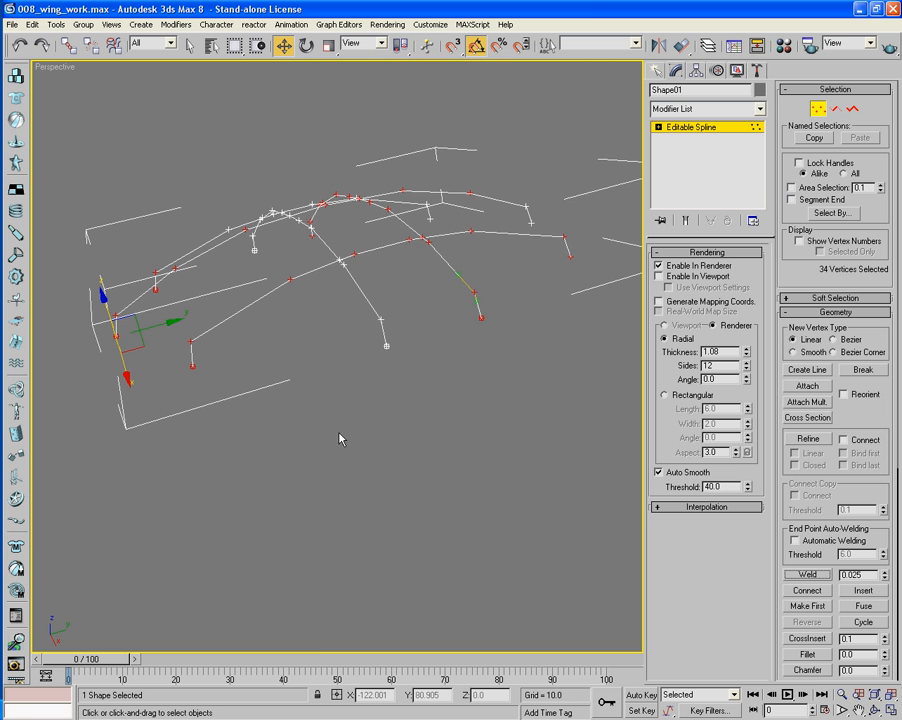
alt+middle_drag(342, 439, 528, 287)
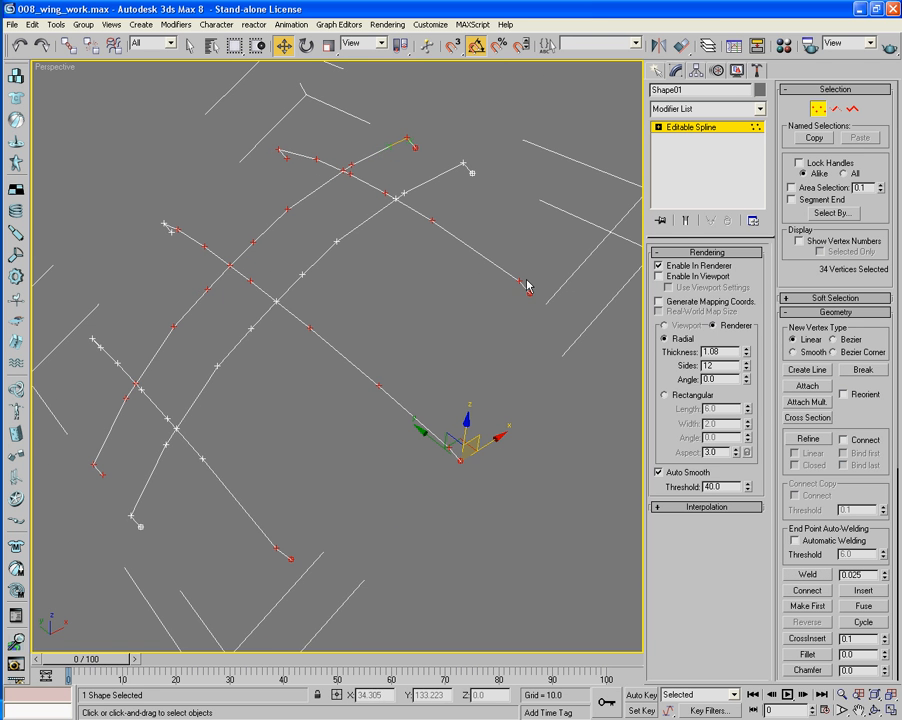
click(822, 111)
Turn Enable In Viewport back on for the grille shape and convert its bars to an Editable Poly
alt+middle_drag(314, 398, 509, 378)
scroll(509, 378, down, 4)
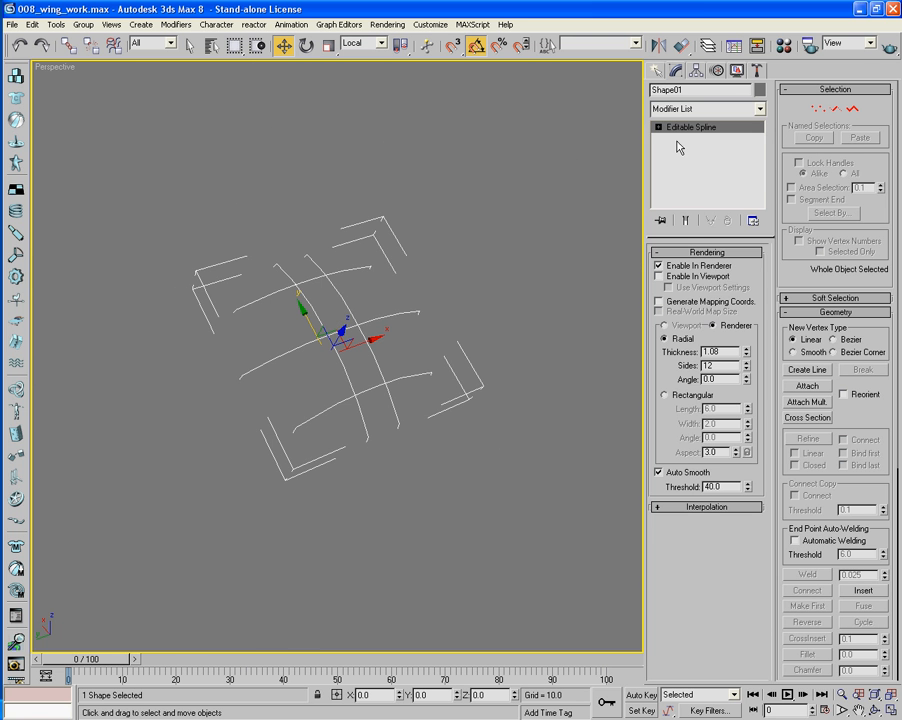
click(659, 276)
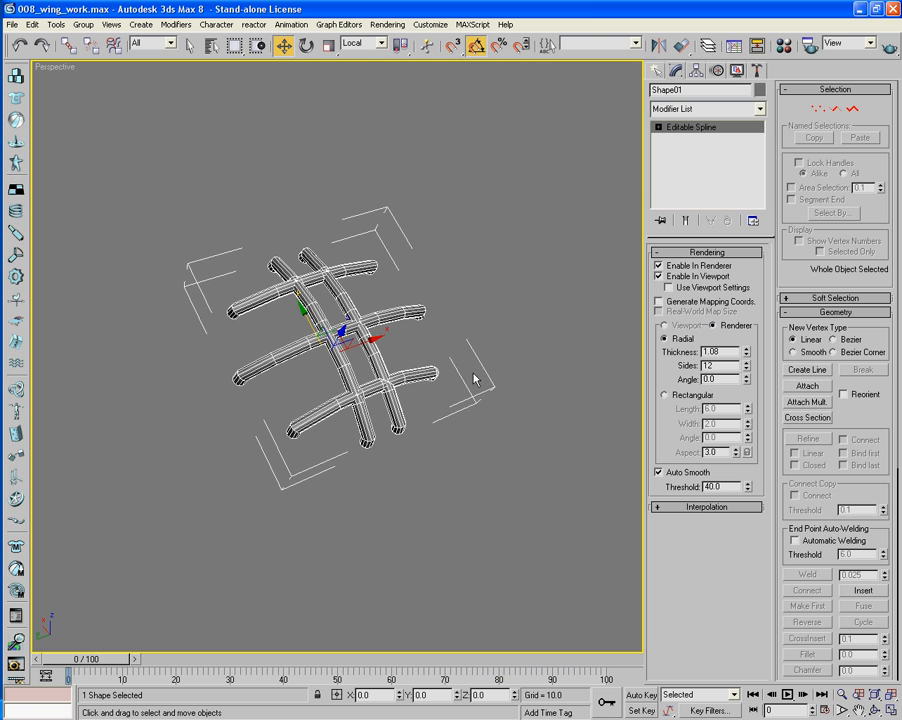
alt+middle_drag(447, 425, 447, 398)
scroll(340, 415, up, 5)
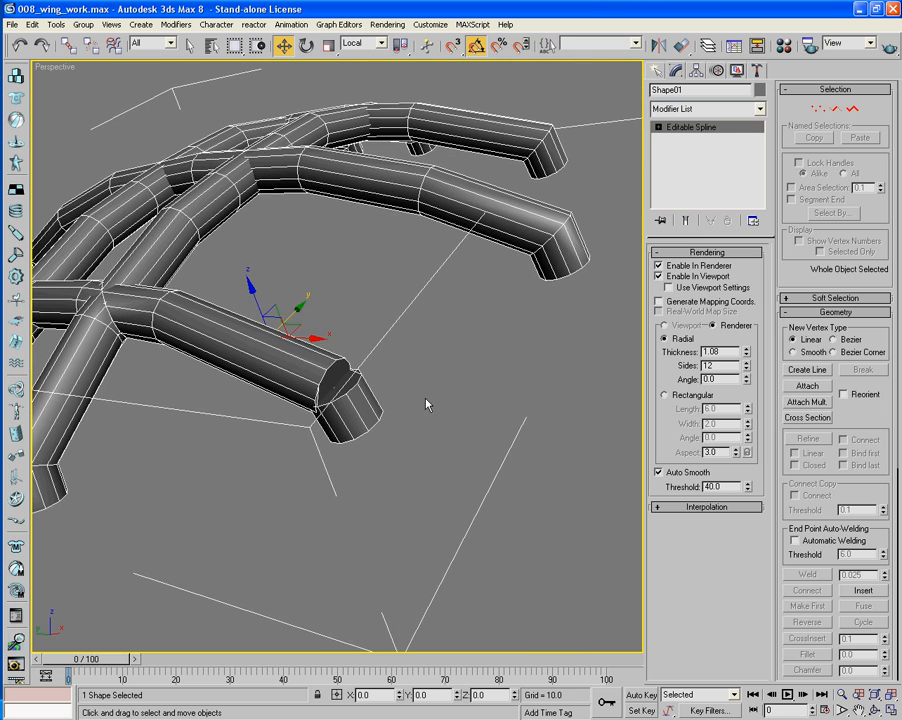
right_click(338, 384)
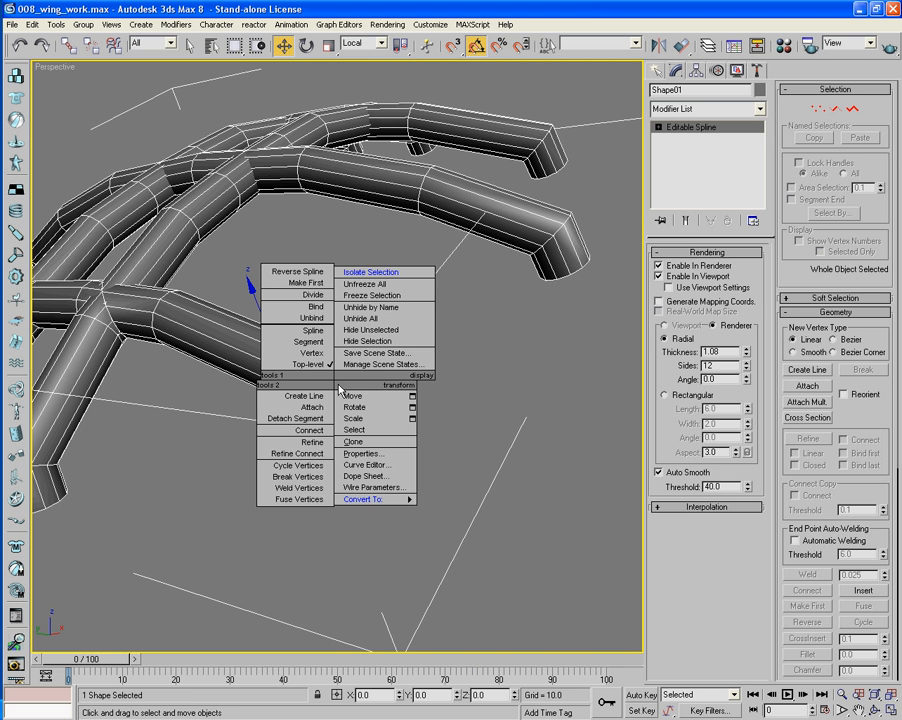
mouse_move(405, 499)
click(470, 523)
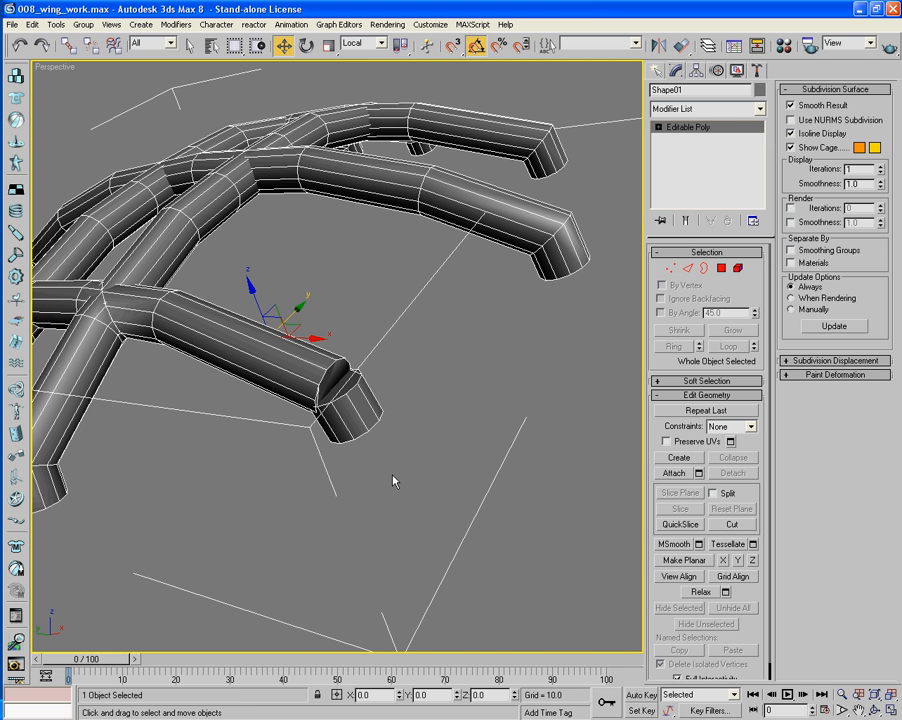
scroll(363, 473, up, 6)
mouse_move(364, 474)
middle_down()
mouse_move(343, 458)
mouse_move(350, 468)
middle_up()
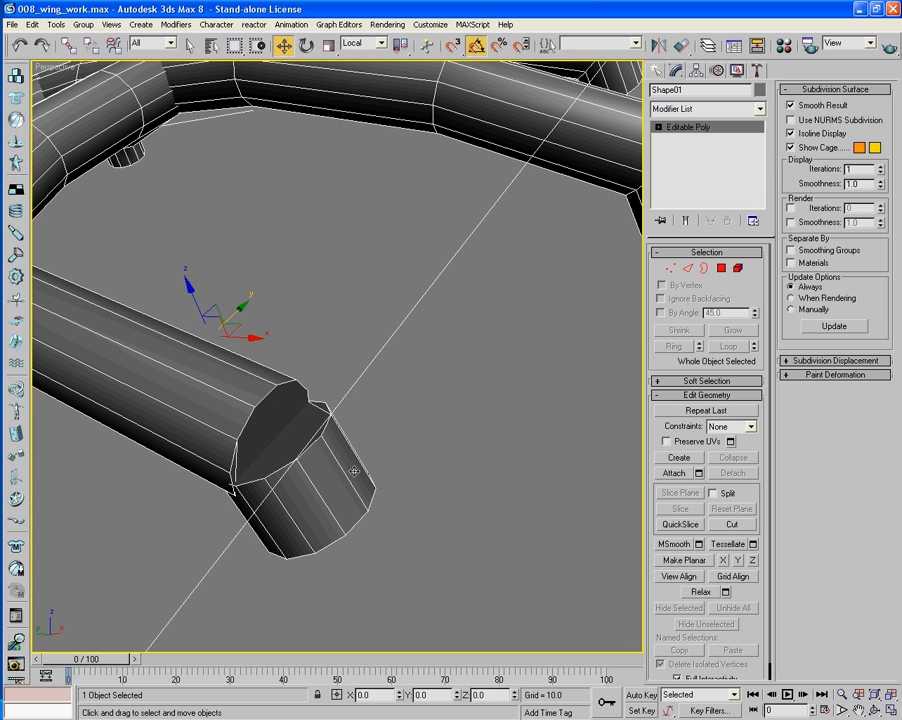
click(669, 270)
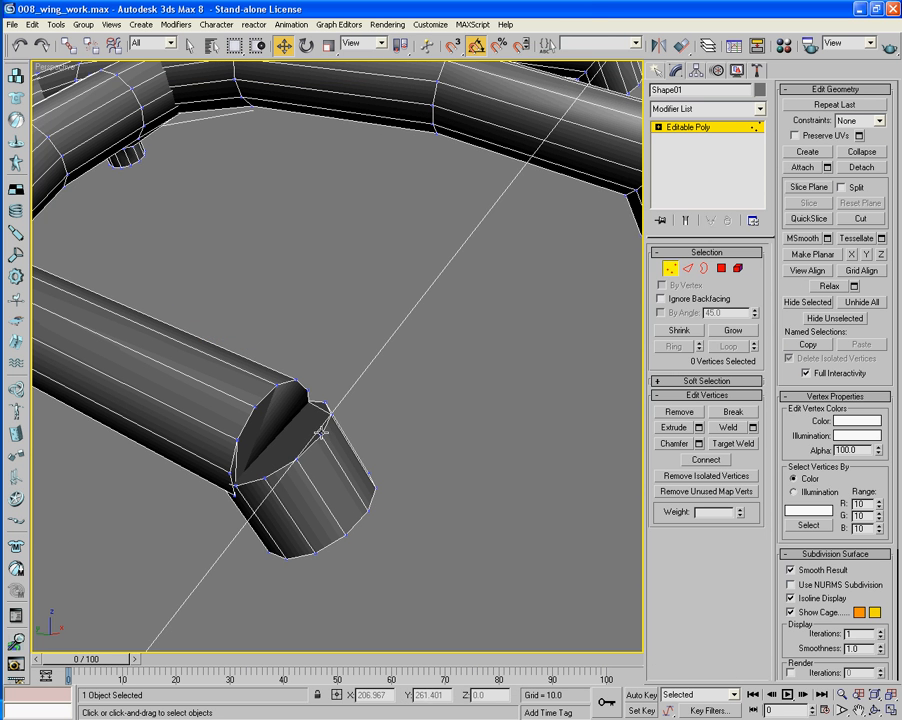
click(322, 433)
ctrl+click(277, 386)
mouse_move(338, 400)
alt+middle_down()
mouse_move(302, 405)
mouse_move(459, 404)
mouse_move(332, 410)
alt+middle_up()
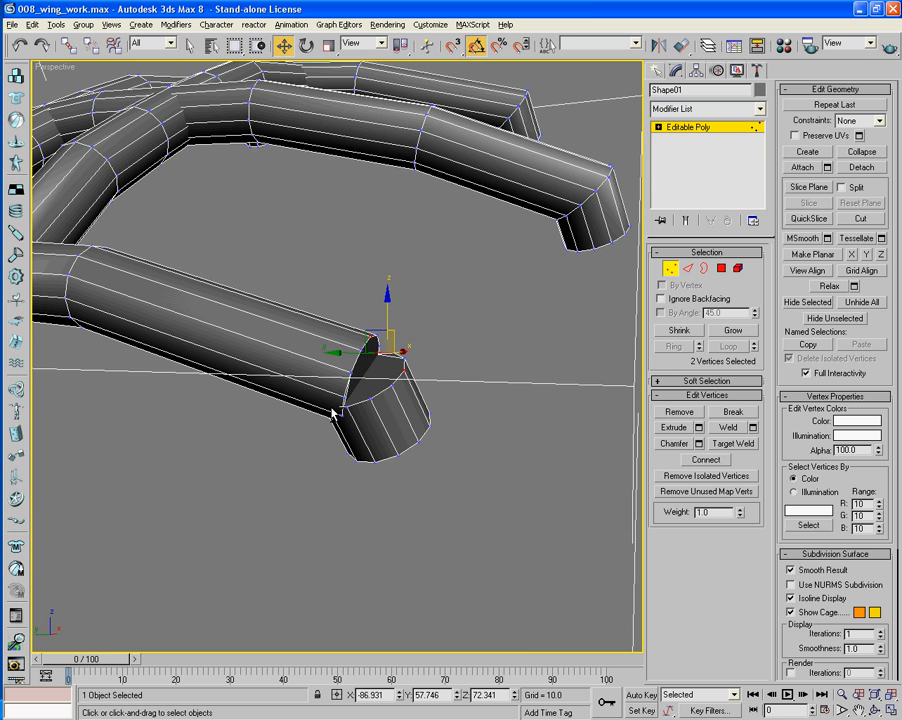
click(504, 378)
alt+middle_drag(504, 378, 487, 400)
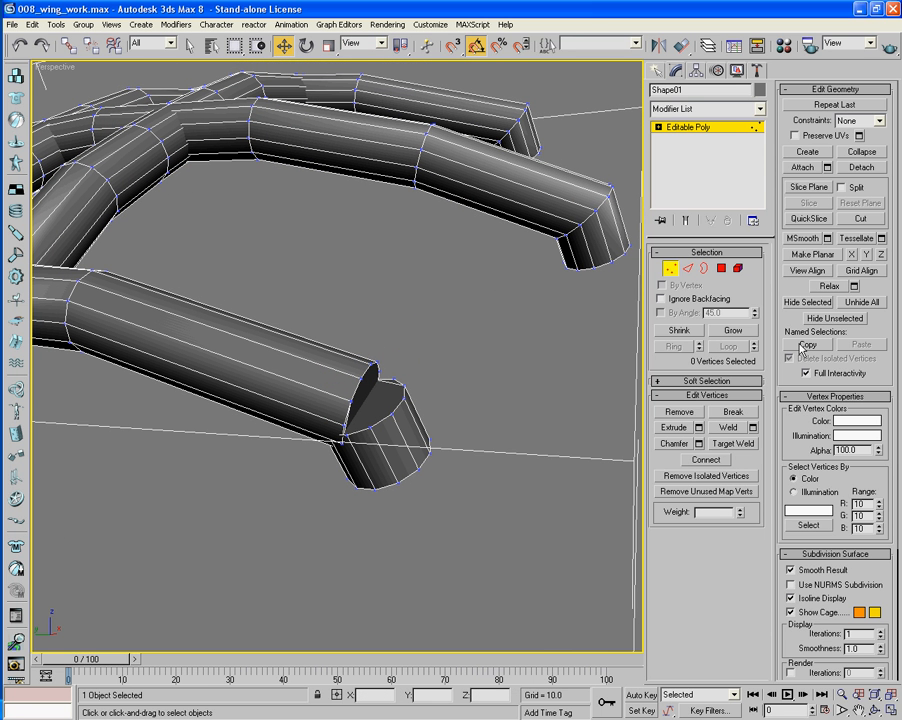
click(733, 443)
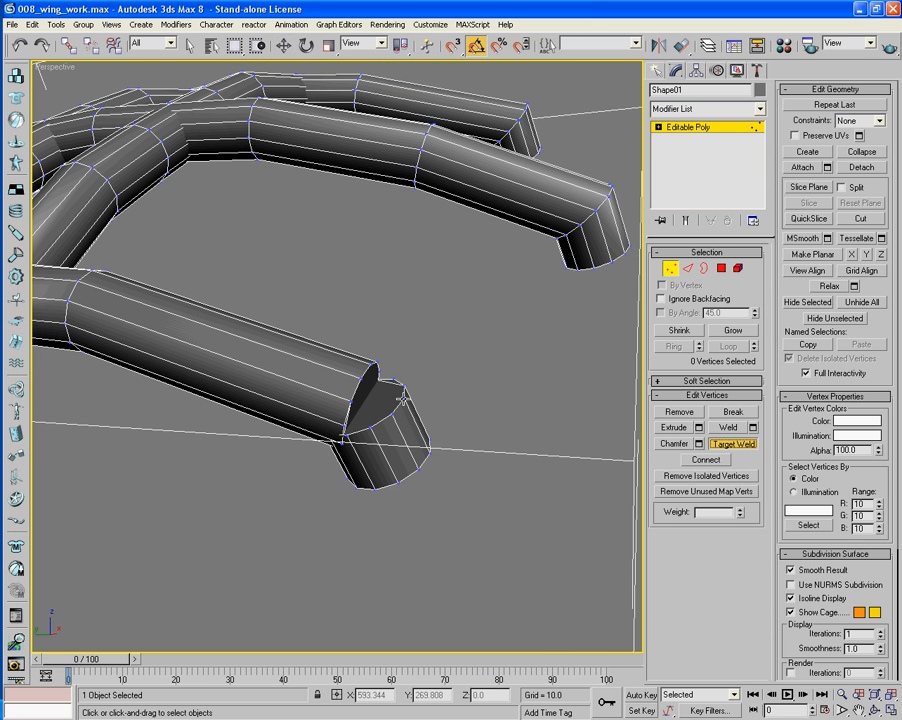
key(w)
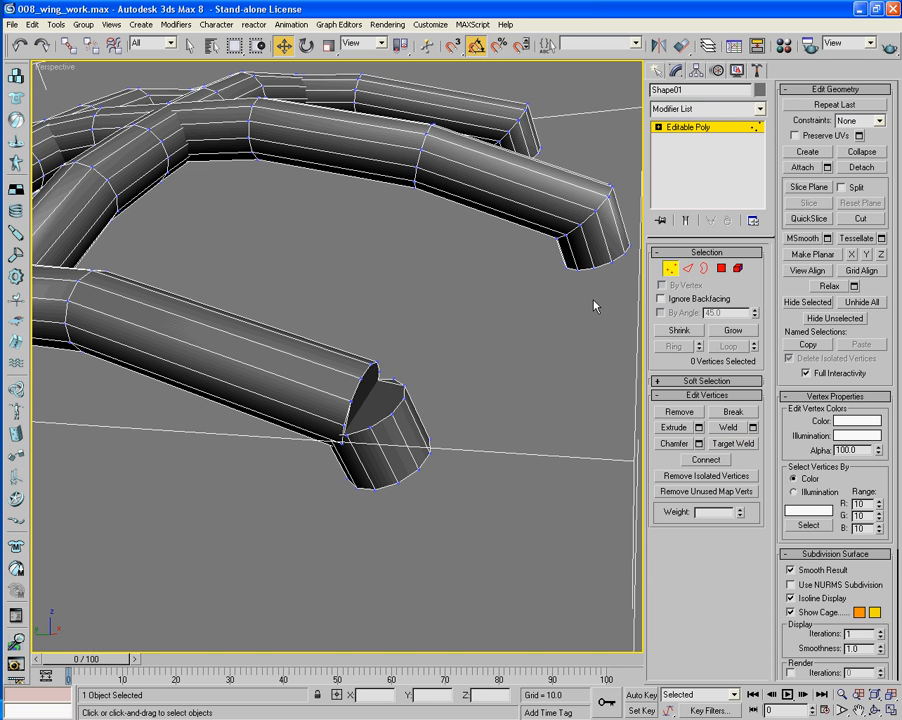
At polygon level, delete the cap polygon on the short end stub and the one closing the adjoining long bar
click(721, 268)
click(378, 409)
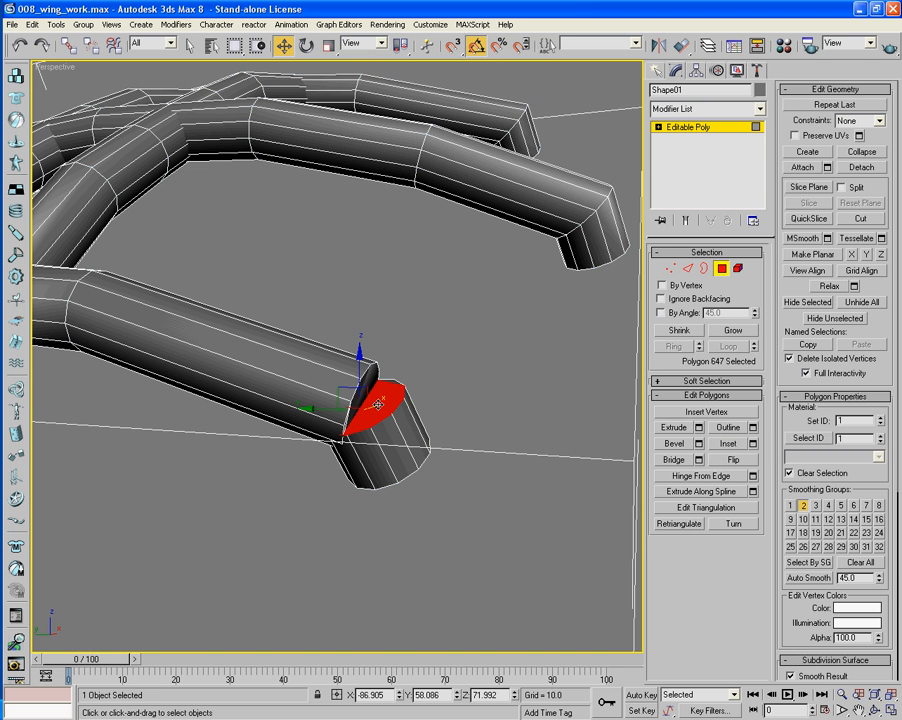
key(Delete)
alt+middle_drag(378, 403, 250, 270)
click(281, 378)
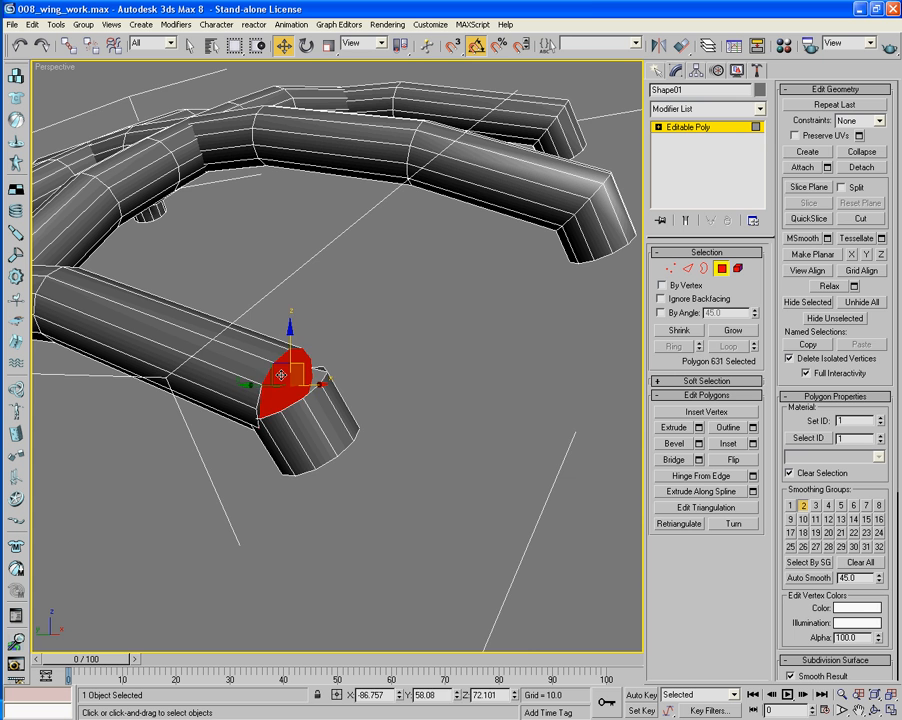
key(Delete)
alt+middle_drag(300, 395, 306, 402)
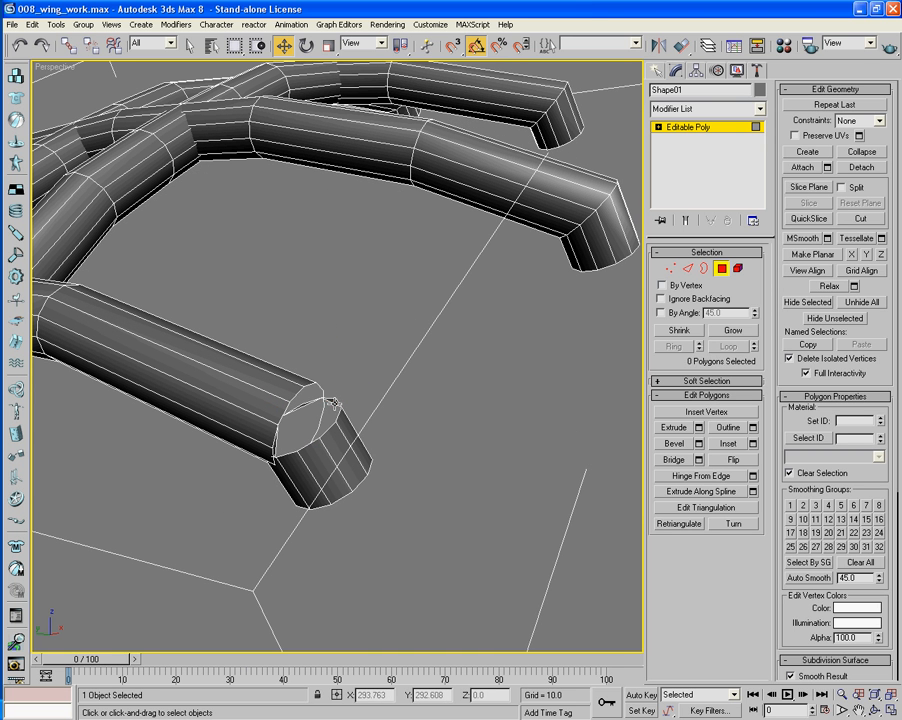
Delete the leftover interior and sliver polygons around the open corner between the long bar and its end stub
click(334, 403)
key(Delete)
click(302, 403)
key(Delete)
alt+middle_drag(302, 403, 106, 456)
click(138, 445)
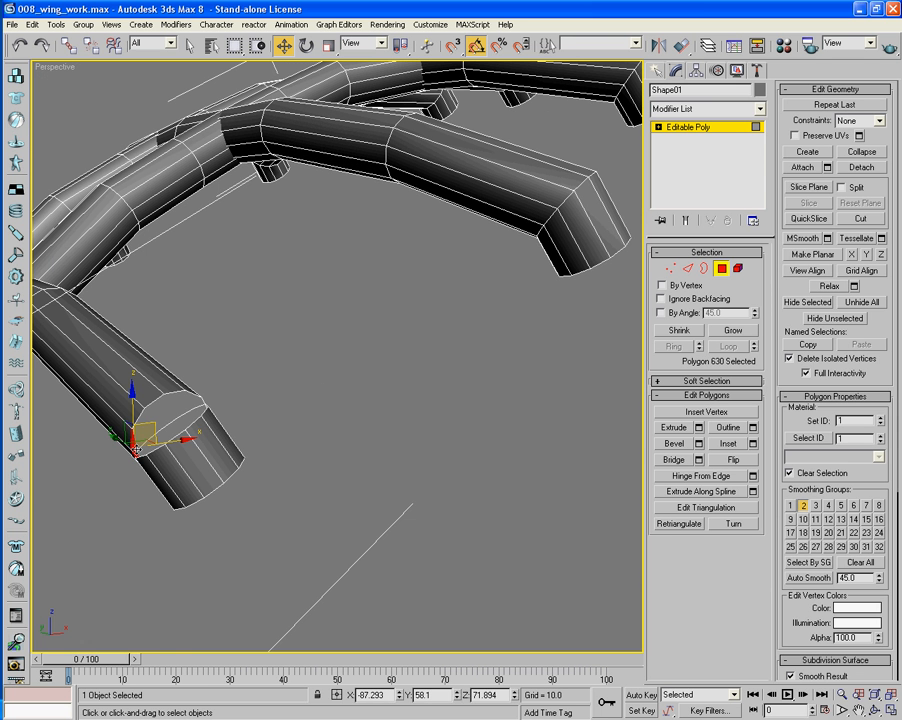
key(Delete)
At vertex level, target-weld the stub's upper and near-side rim vertices onto the matching vertices of the long bar's rim
scroll(285, 556, up, 6)
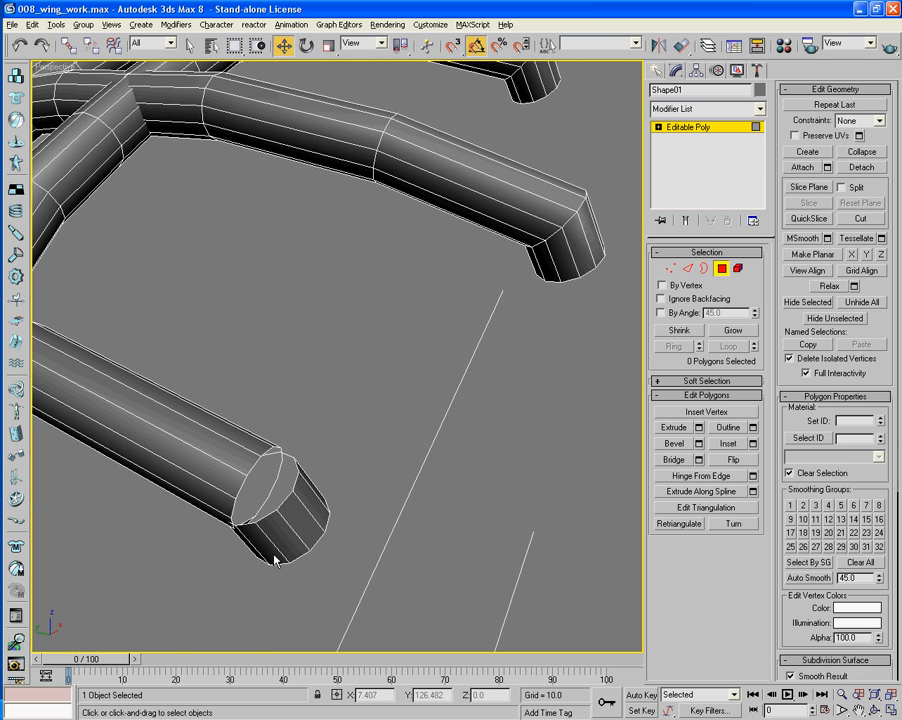
alt+middle_drag(281, 566, 288, 482)
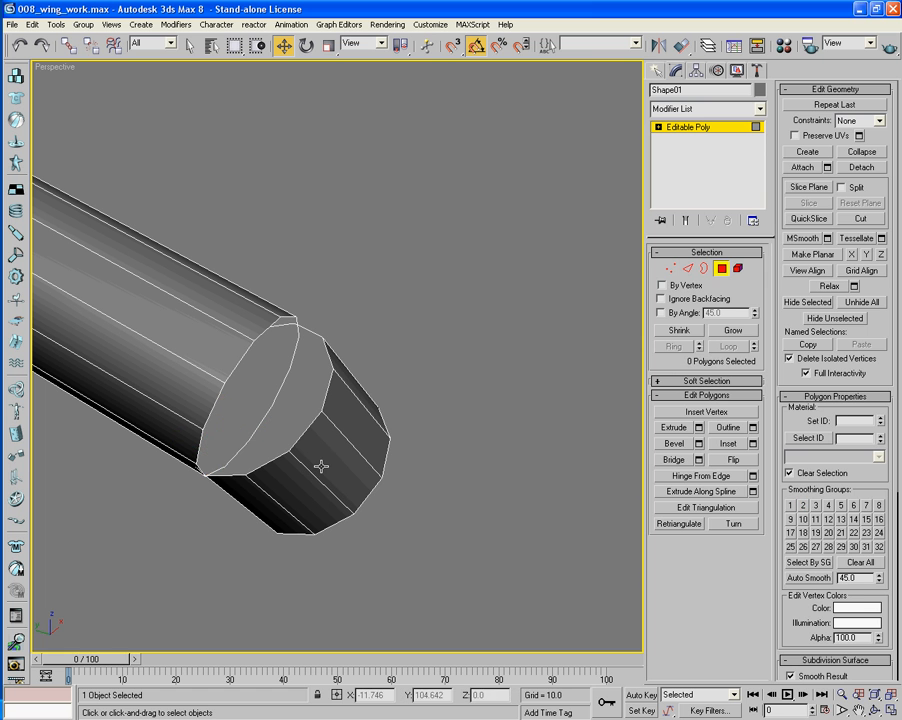
key(1)
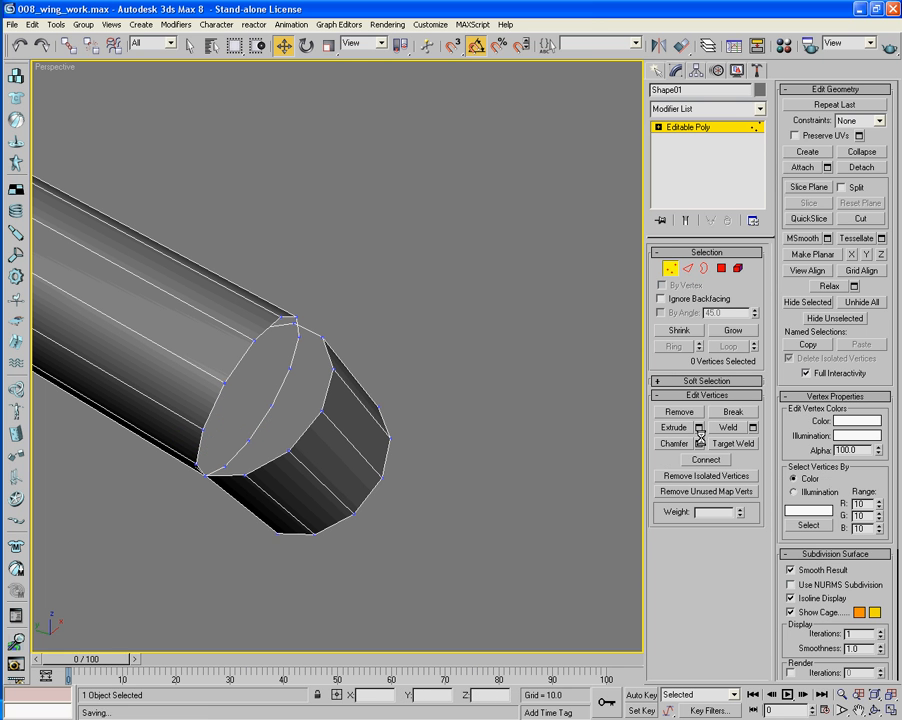
click(733, 445)
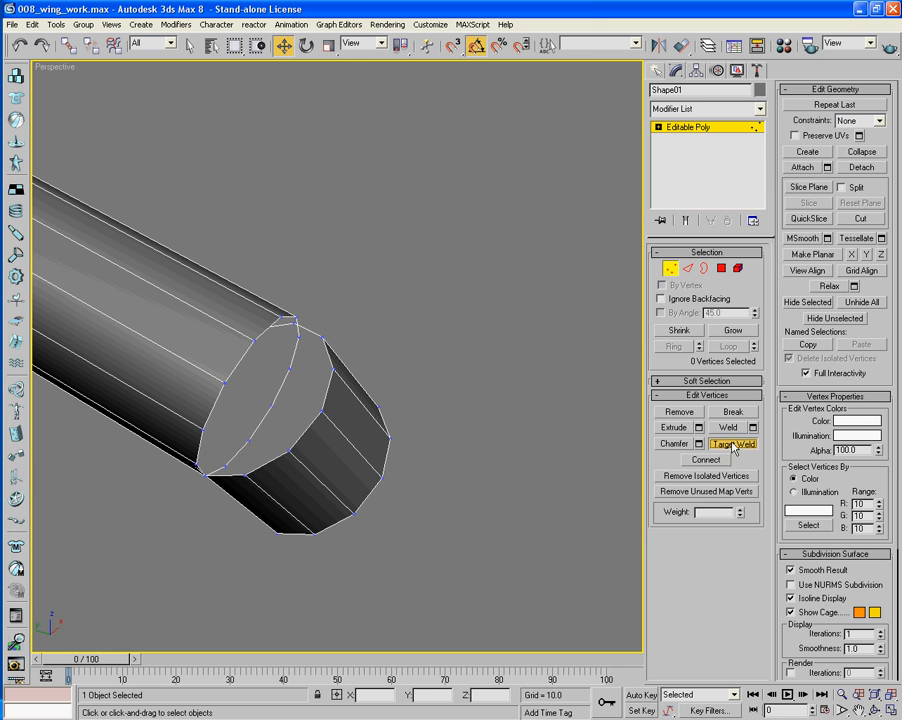
click(320, 412)
click(255, 342)
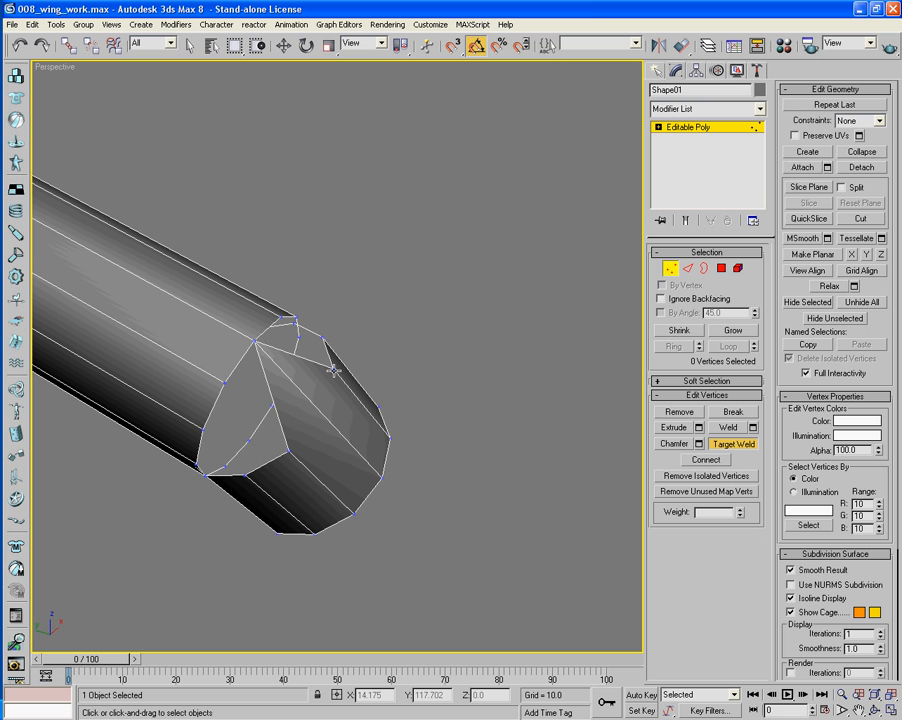
click(281, 331)
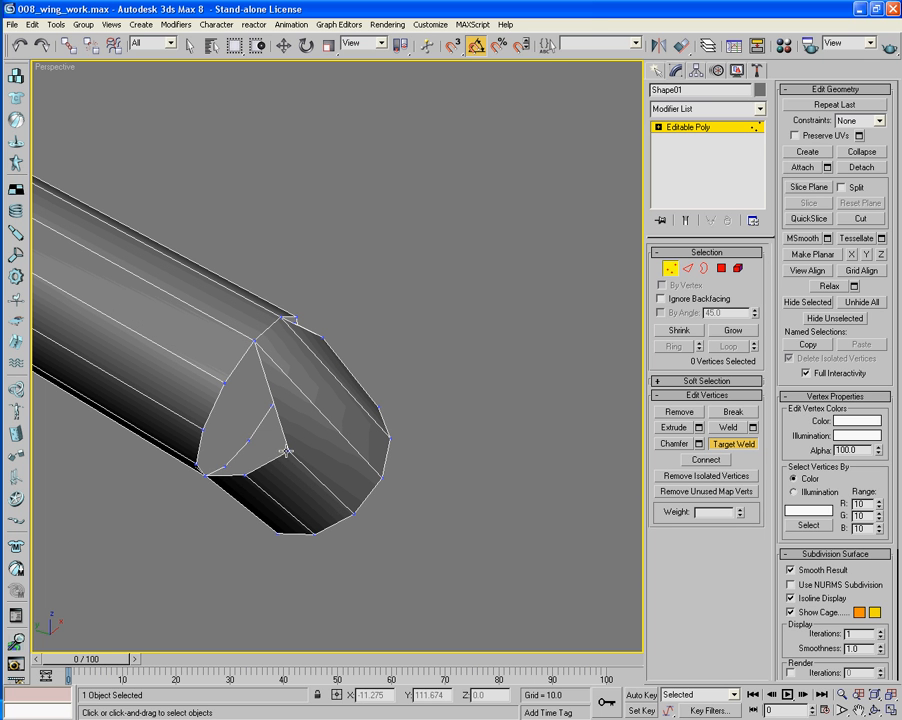
click(223, 381)
click(225, 466)
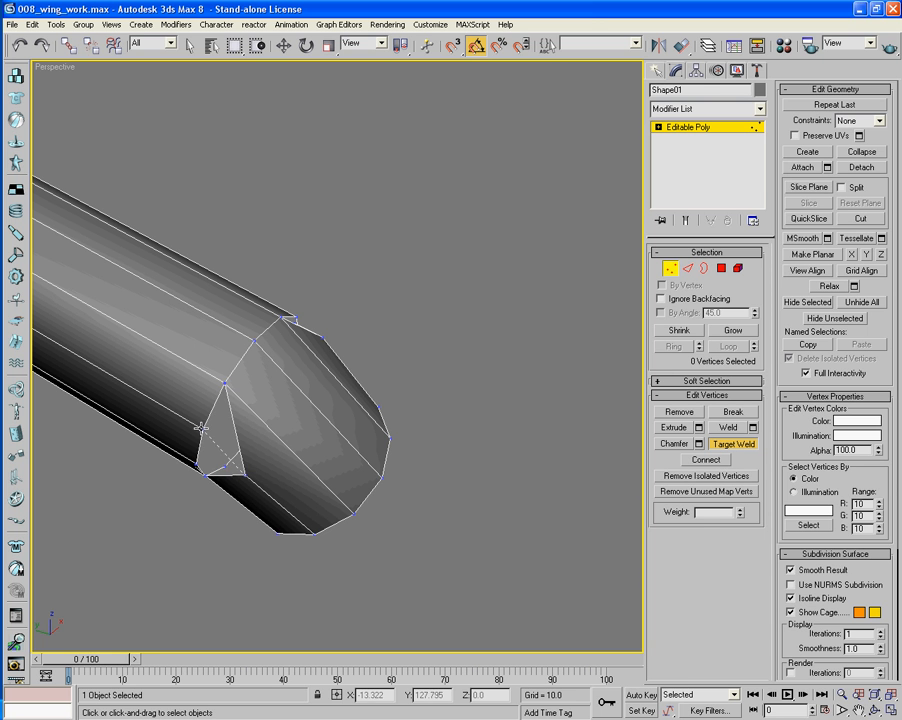
click(202, 427)
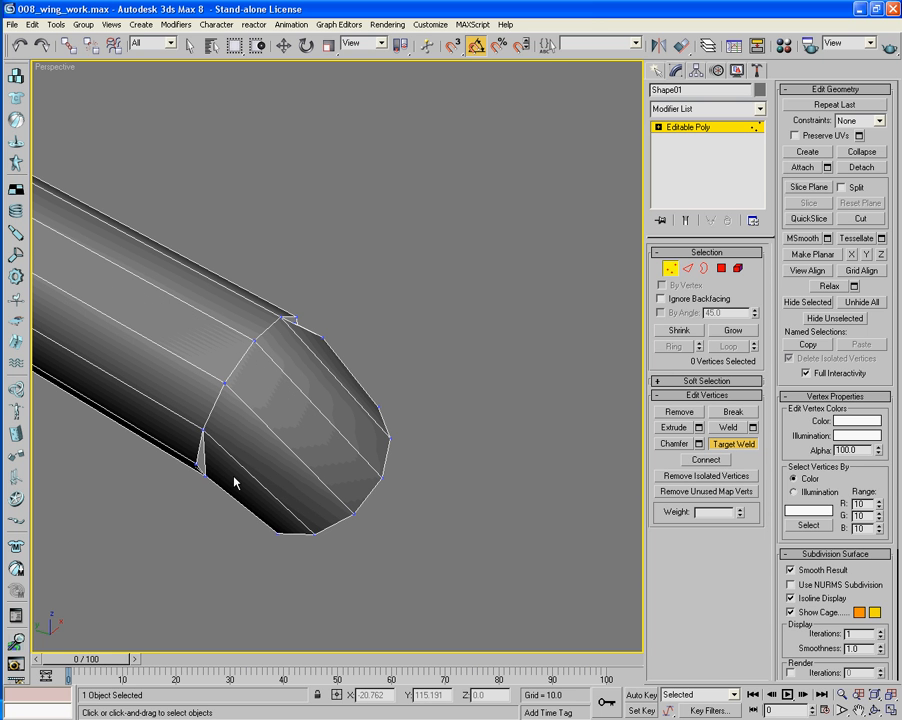
Examine the remaining gap at the underside of the bar's corner in shaded and wireframe display
alt+middle_drag(240, 500, 222, 529)
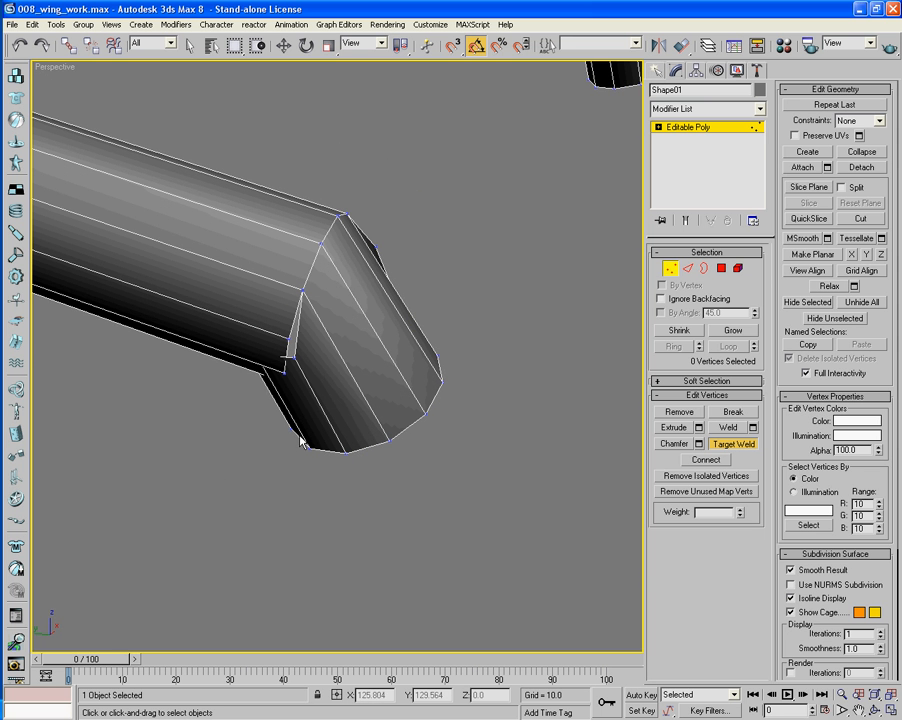
key(F3)
key(F3)
middle_drag(295, 385, 298, 417)
key(F3)
scroll(298, 417, up, 4)
key(F3)
scroll(298, 417, down, 4)
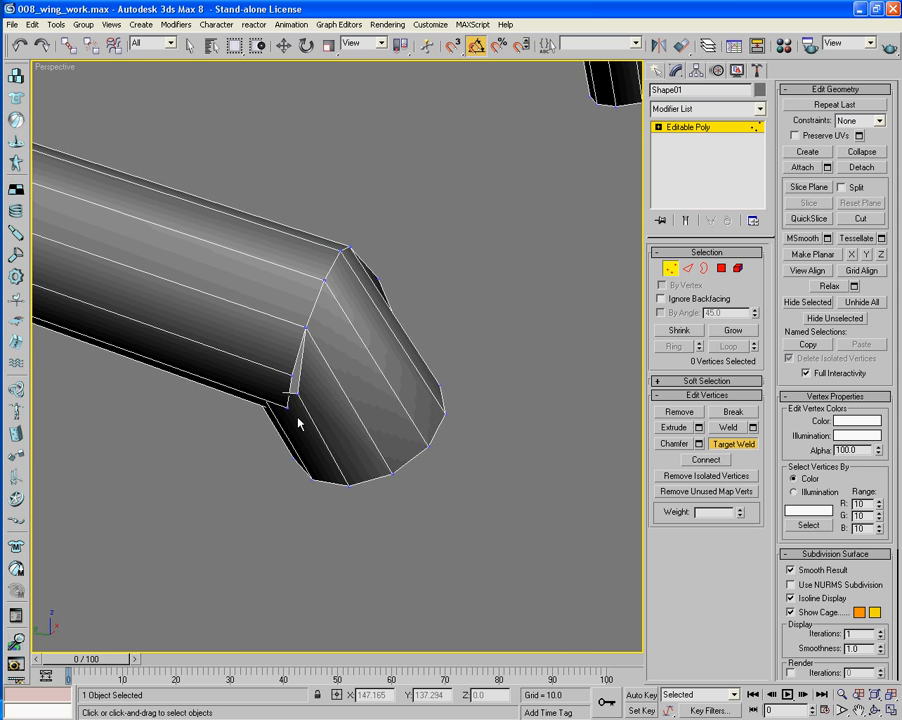
key(F3)
key(F3)
key(F3)
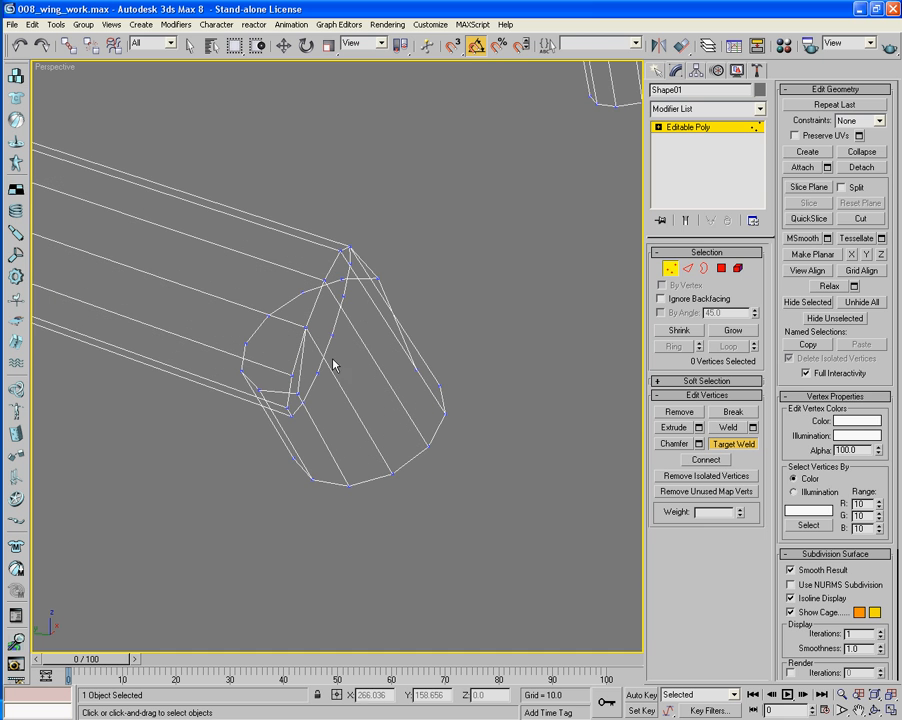
key(F3)
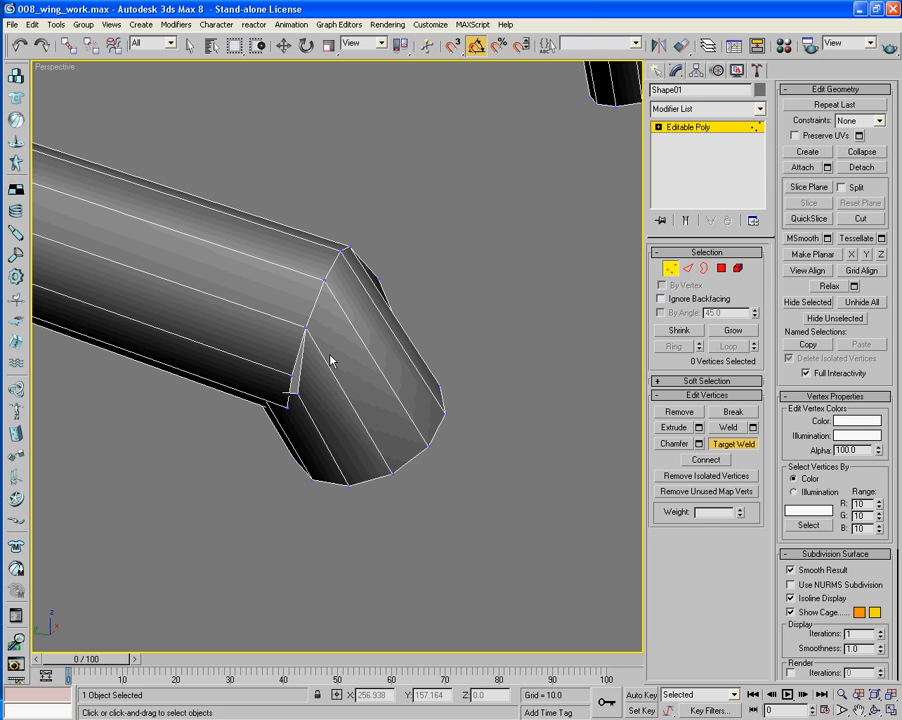
Target-weld the next two stub rim vertices onto the long bar's lower near-side rim vertices
key(F3)
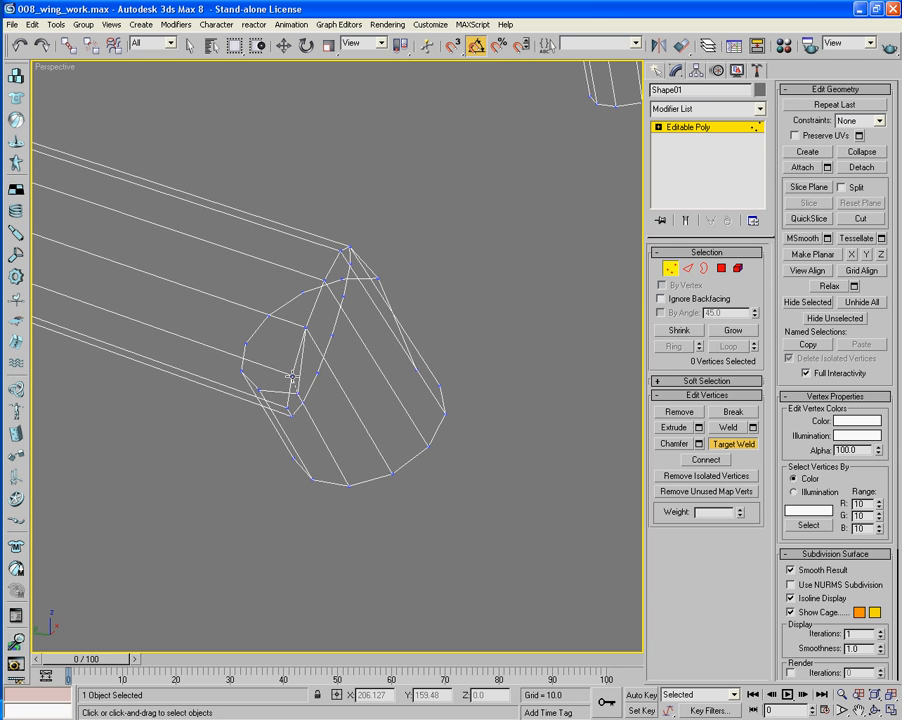
key(F3)
scroll(294, 450, up, 6)
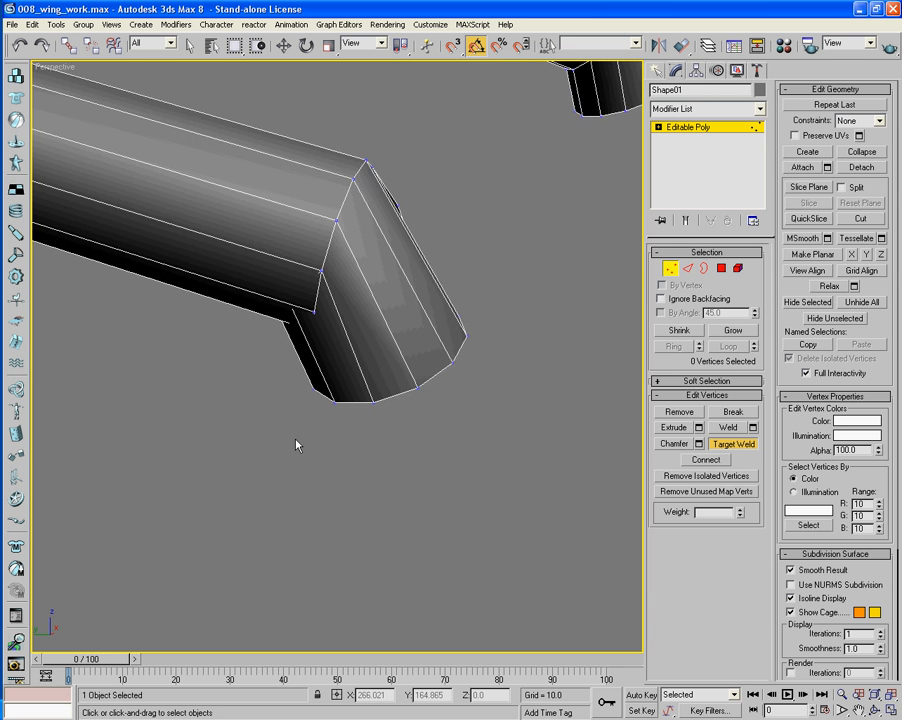
key(F3)
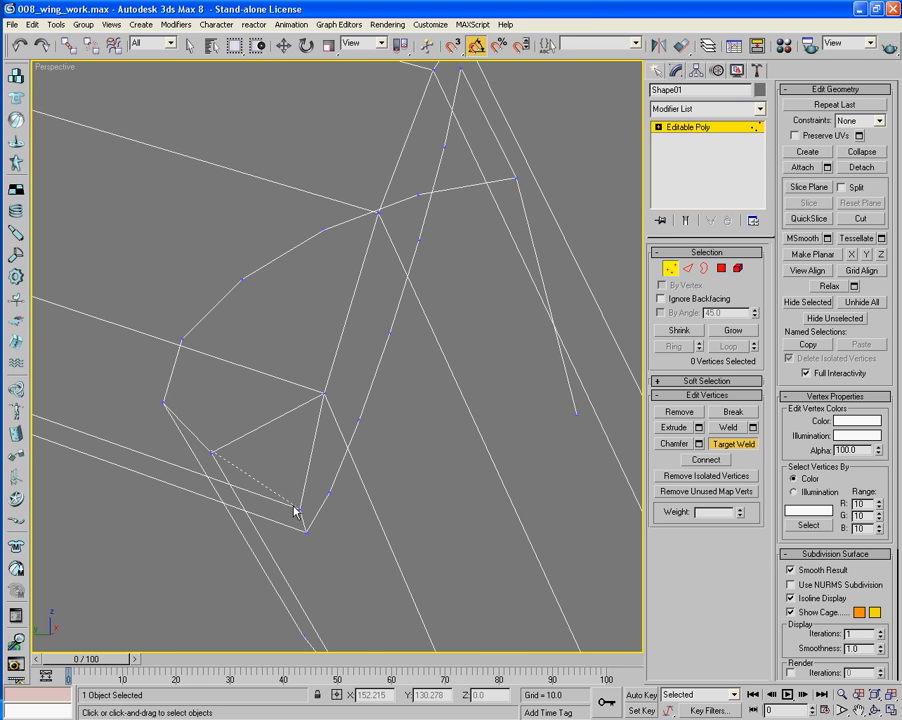
click(300, 509)
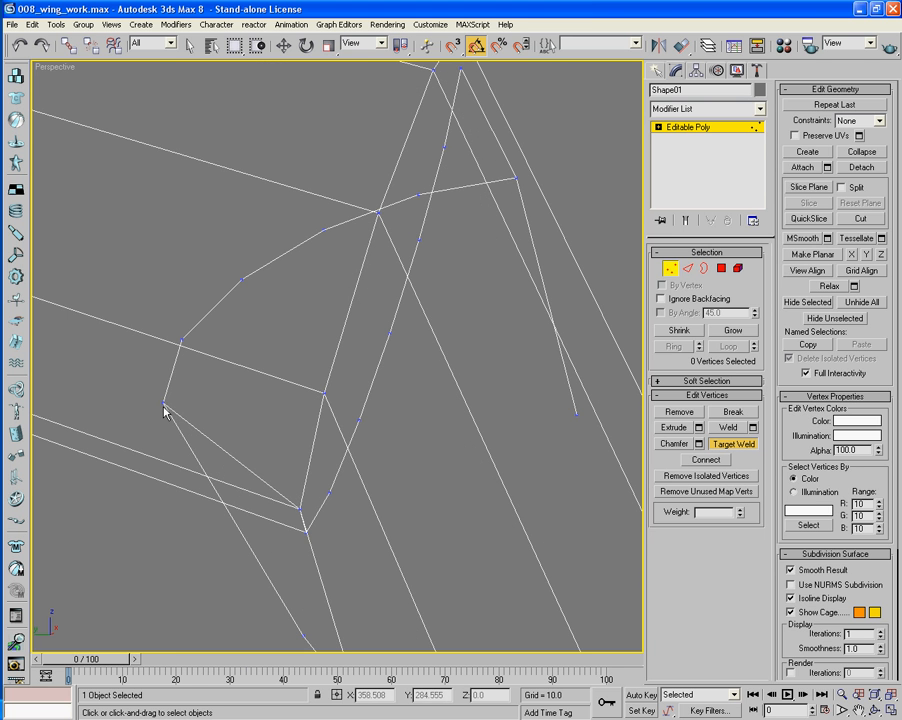
Try target-welding the stub's remaining far-side rim vertices to the long bar's rim in wireframe display
key(F3)
mouse_move(187, 470)
alt+middle_down()
mouse_move(174, 429)
mouse_move(181, 426)
mouse_move(177, 465)
mouse_move(280, 433)
alt+middle_up()
scroll(181, 426, down, 5)
middle_drag(280, 433, 195, 501)
scroll(196, 503, up, 5)
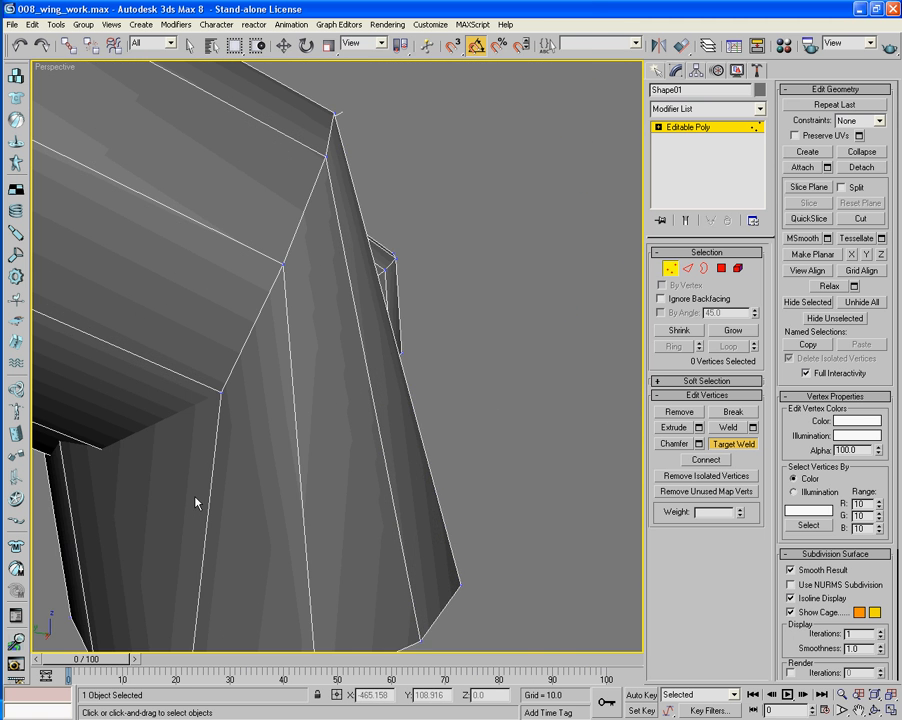
key(F3)
scroll(183, 503, down, 3)
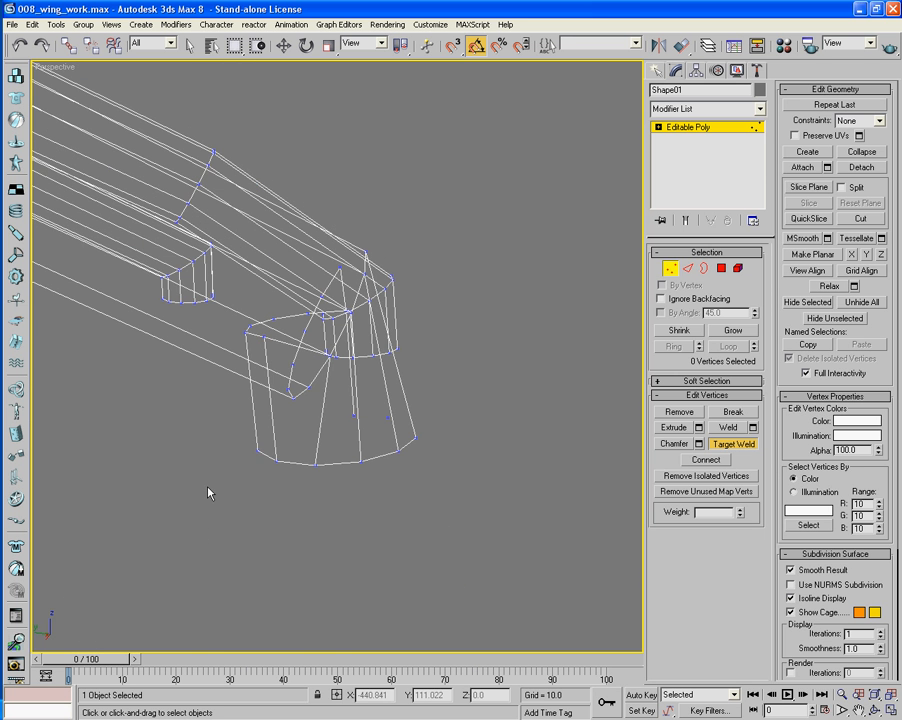
scroll(254, 487, down, 3)
alt+middle_drag(262, 485, 217, 408)
scroll(235, 497, up, 3)
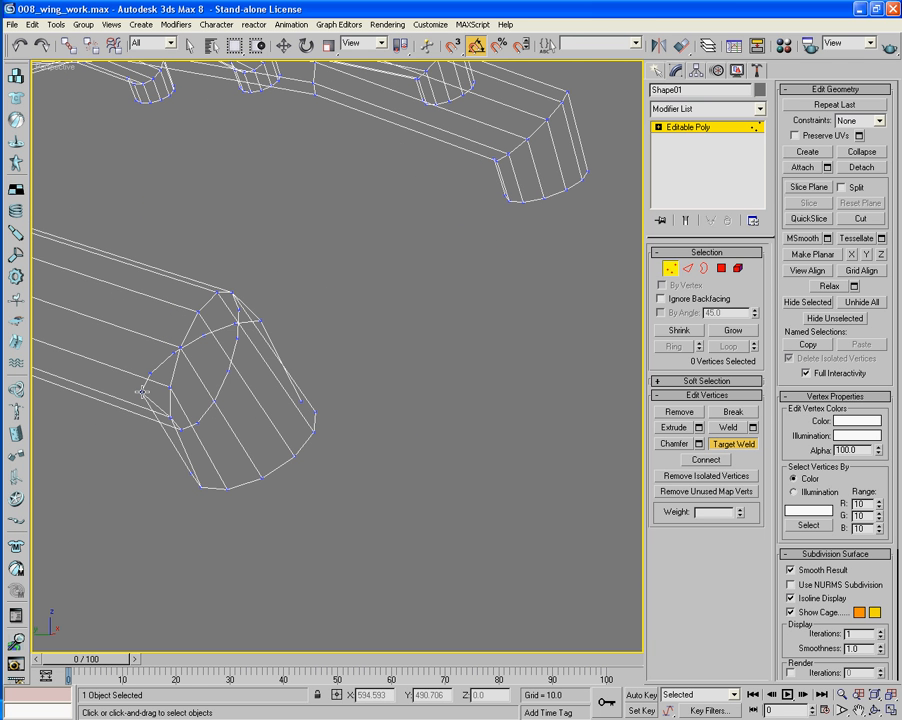
click(143, 392)
click(195, 423)
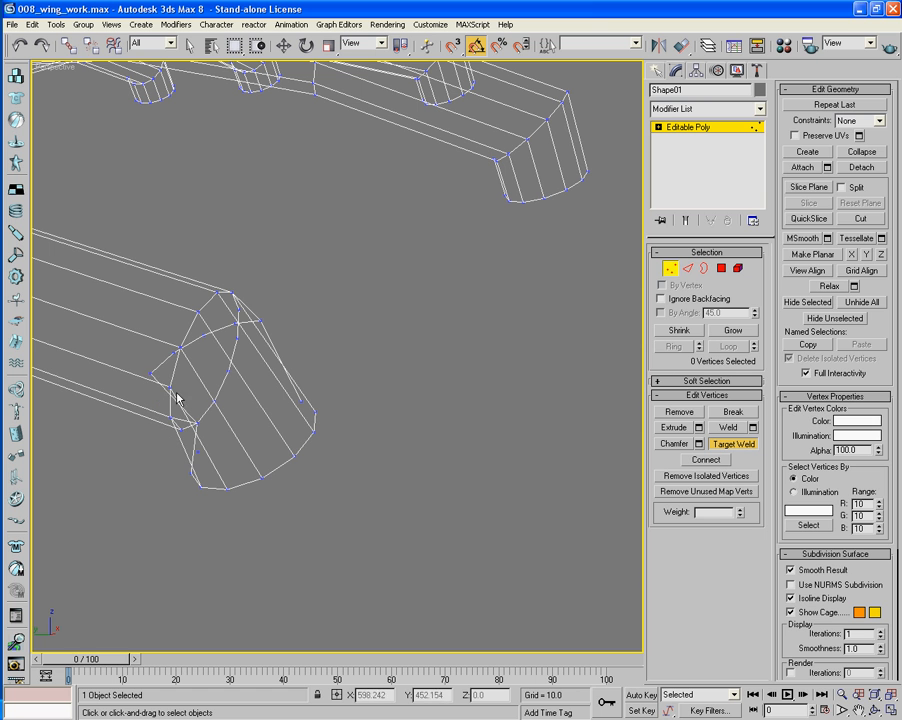
click(215, 403)
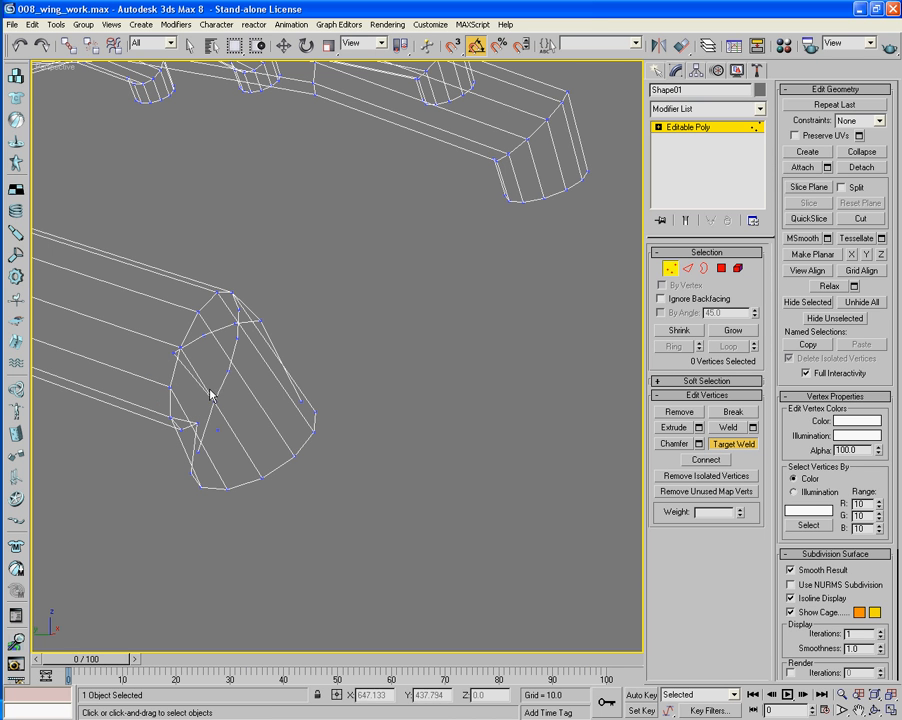
click(174, 351)
click(193, 323)
Target-weld the stub's next two rim vertices onto the matching vertices along the underside of the long bar's rim
mouse_move(260, 350)
alt+middle_down()
mouse_move(254, 361)
mouse_move(215, 362)
mouse_move(289, 371)
mouse_move(316, 364)
mouse_move(285, 381)
mouse_move(284, 362)
mouse_move(254, 358)
mouse_move(280, 369)
mouse_move(263, 356)
mouse_move(288, 362)
mouse_move(292, 396)
mouse_move(318, 413)
mouse_move(298, 405)
alt+middle_up()
key(F3)
key(F3)
scroll(292, 395, up, 3)
click(298, 404)
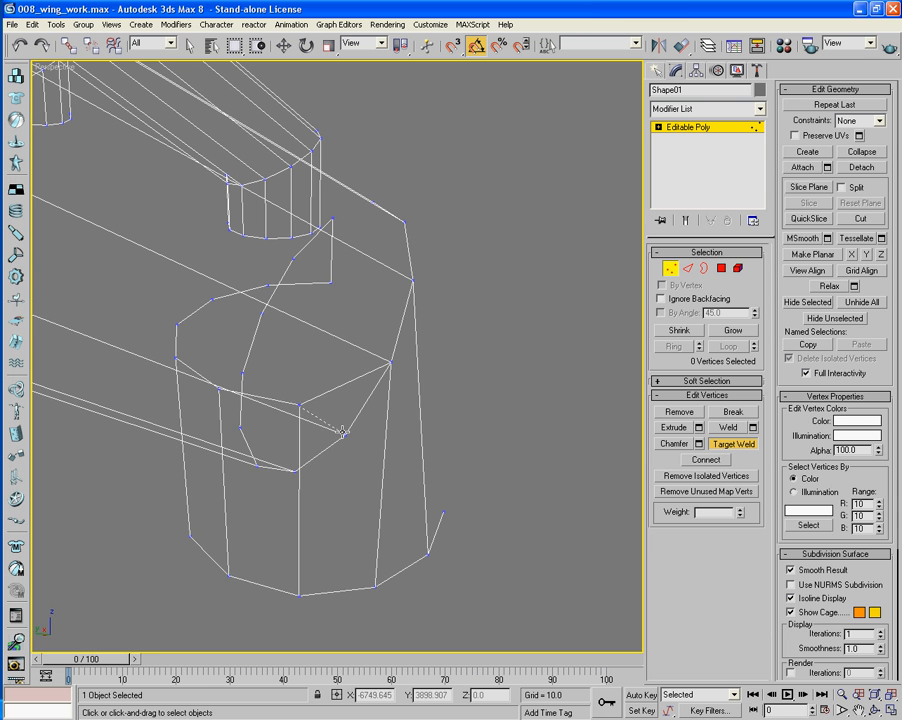
click(345, 434)
mouse_move(296, 491)
alt+middle_down()
mouse_move(278, 465)
mouse_move(290, 477)
alt+middle_up()
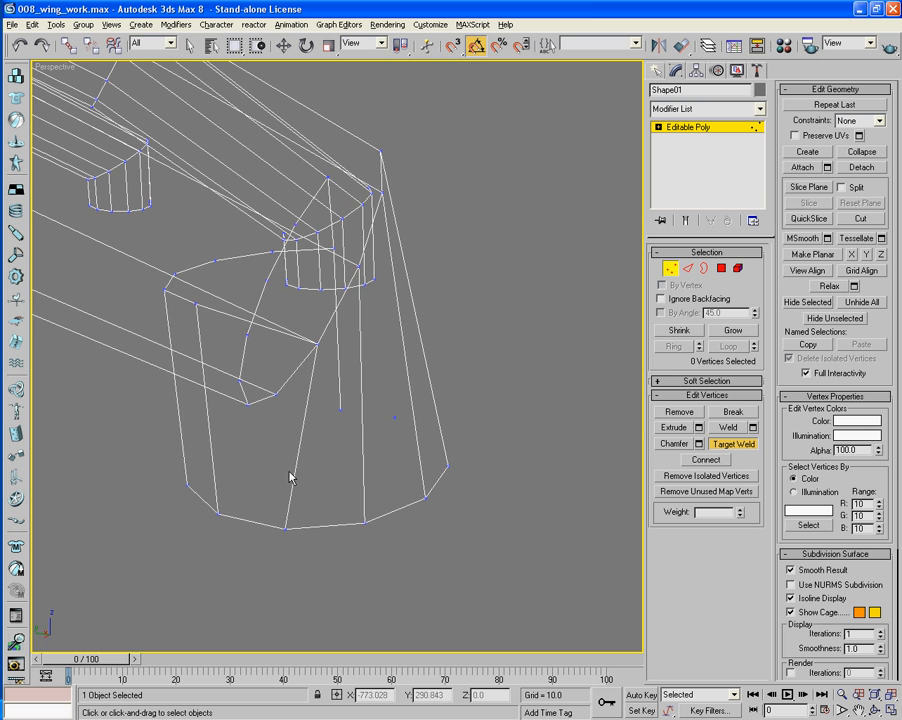
click(196, 304)
click(275, 396)
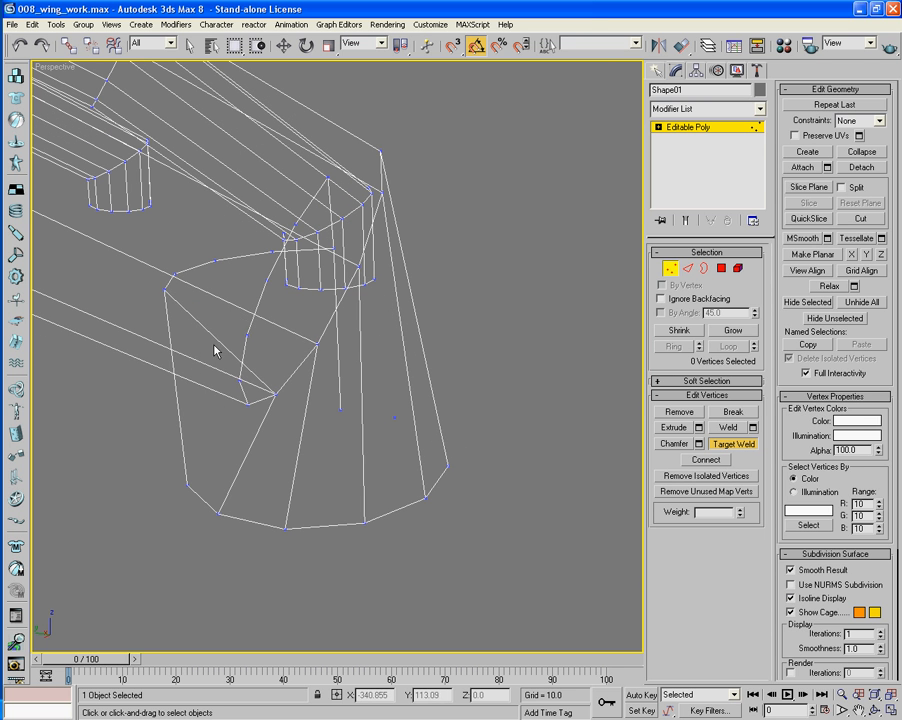
Target-weld the stub's far-side rim vertices one after another onto the matching vertices of the long bar's rim
click(248, 404)
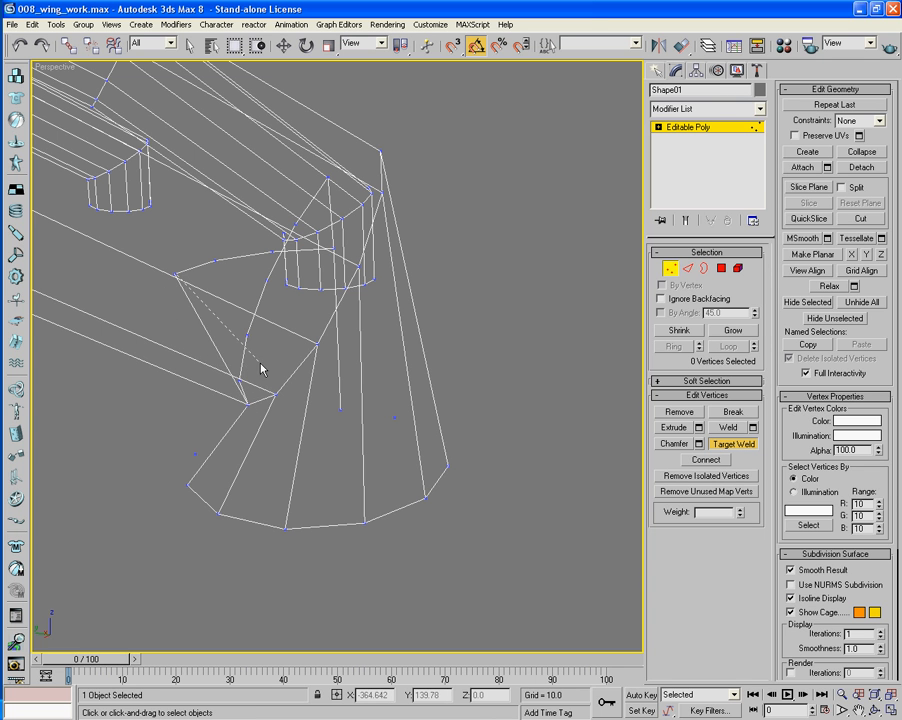
click(240, 381)
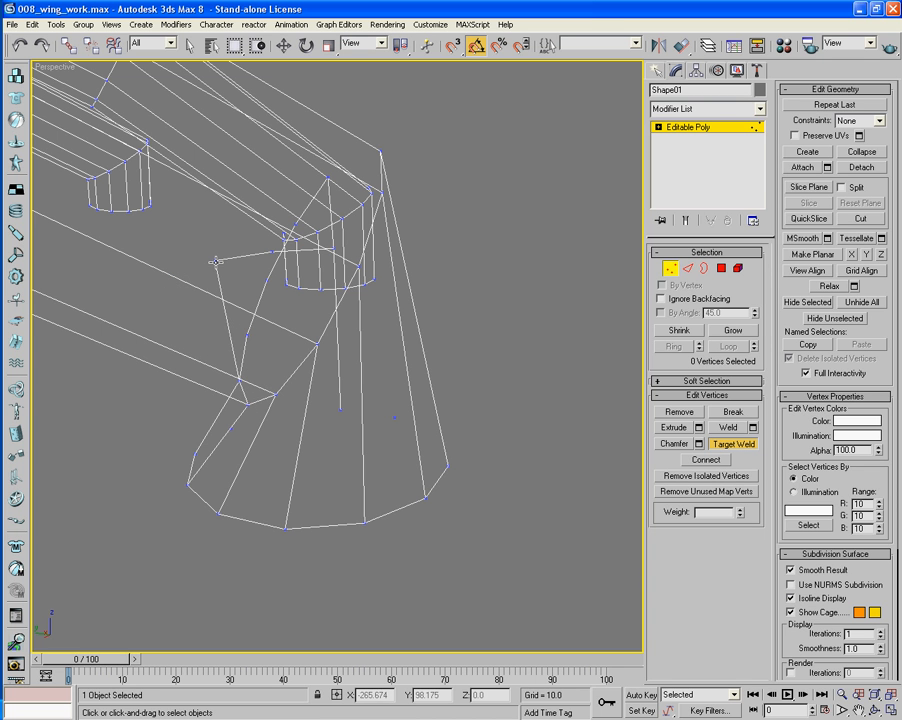
click(247, 331)
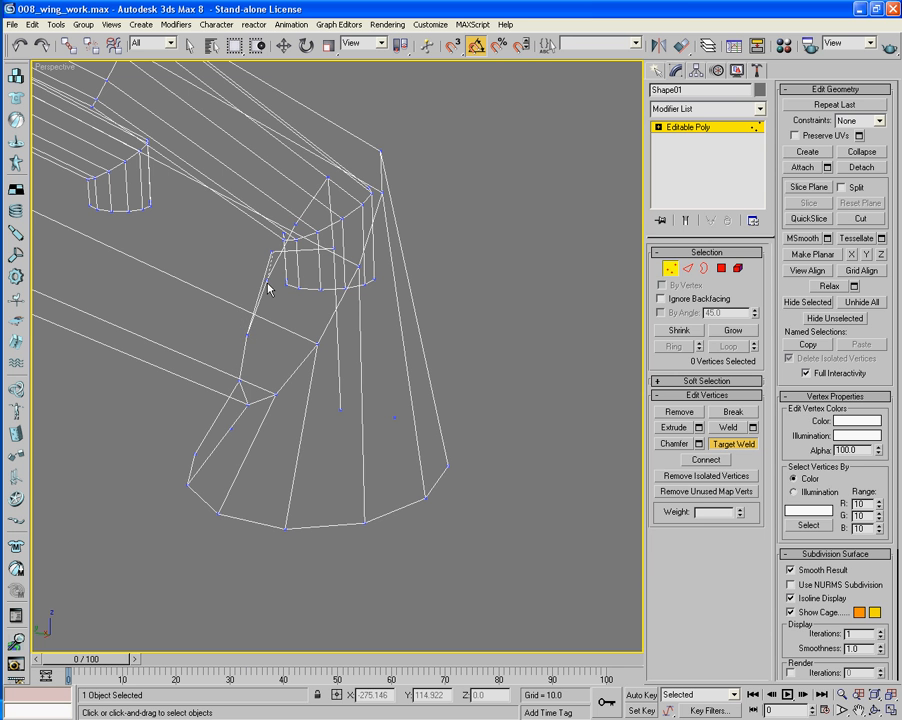
click(267, 280)
mouse_move(350, 290)
alt+middle_down()
mouse_move(370, 291)
mouse_move(289, 292)
mouse_move(411, 312)
mouse_move(421, 360)
mouse_move(387, 370)
mouse_move(369, 432)
alt+middle_up()
In shaded display, target-weld the last loose rim vertex onto the long bar's rim and check the closed corner
key(F3)
scroll(393, 357, up, 2)
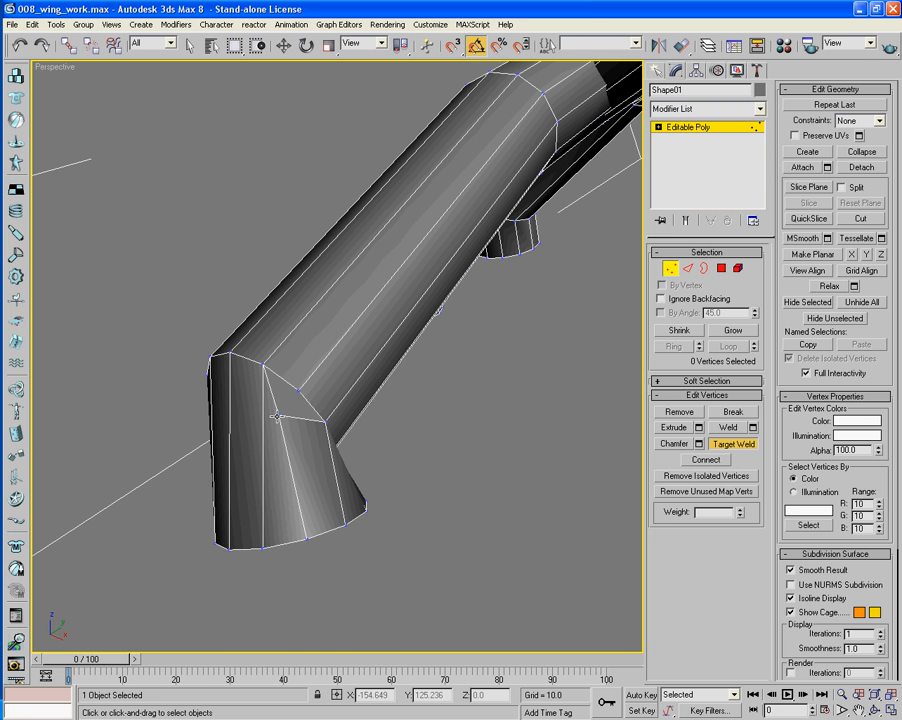
click(301, 387)
alt+middle_drag(286, 410, 429, 401)
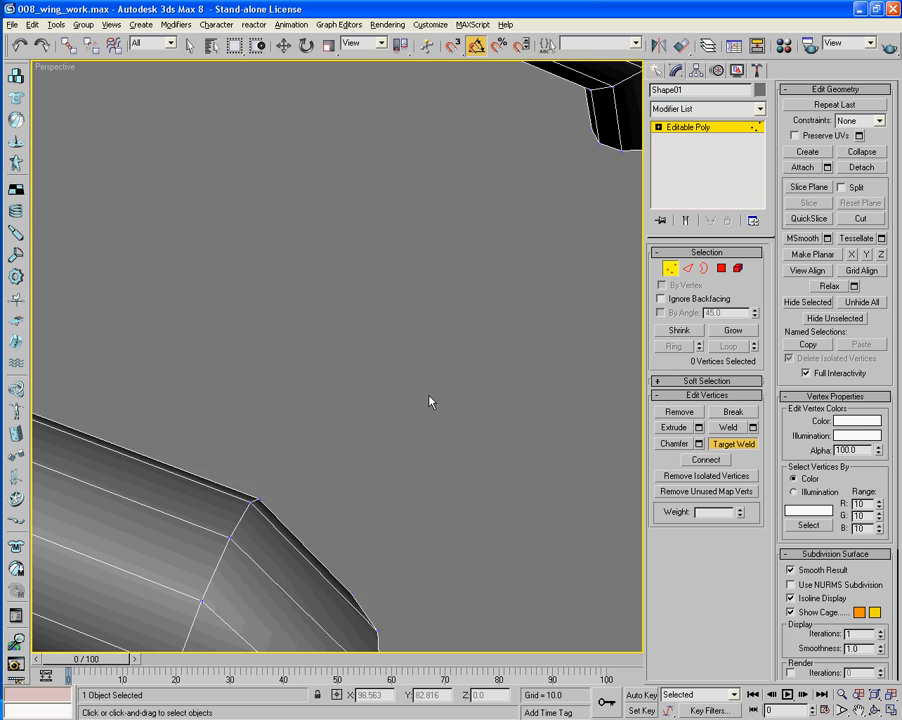
middle_drag(322, 594, 408, 330)
alt+middle_drag(408, 330, 516, 345)
scroll(344, 370, down, 3)
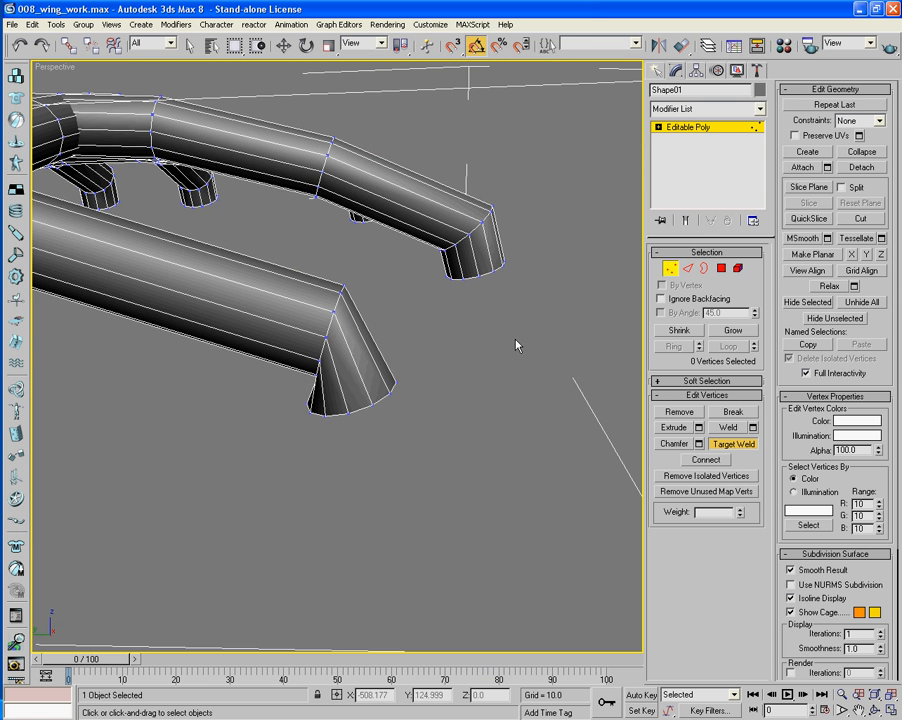
Select the edge loop around the repaired corner and rotate it 25 degrees about its local Y axis
click(688, 268)
key(w)
click(333, 332)
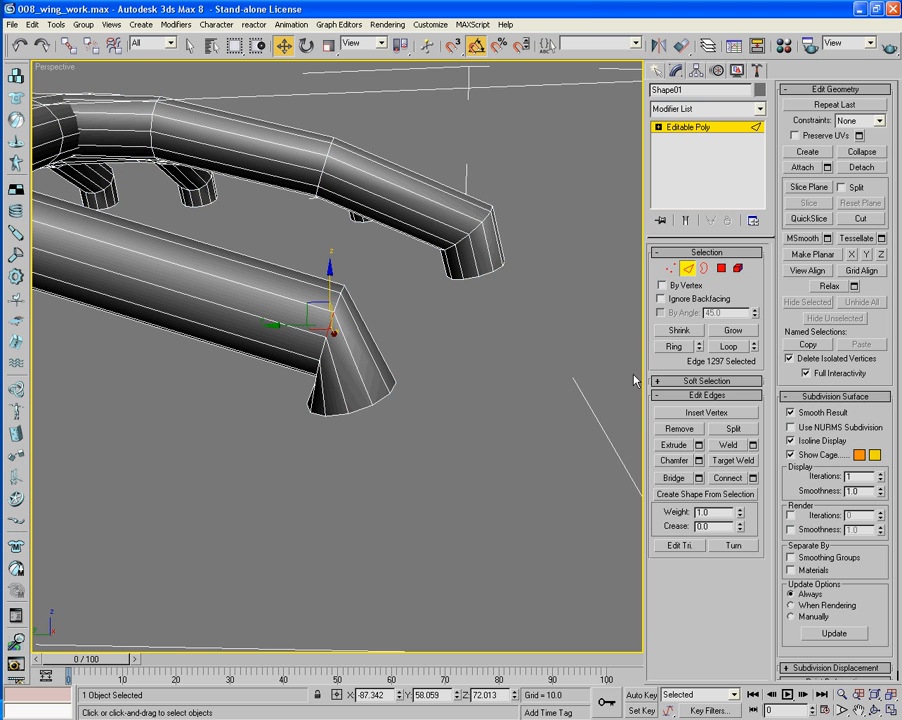
click(728, 347)
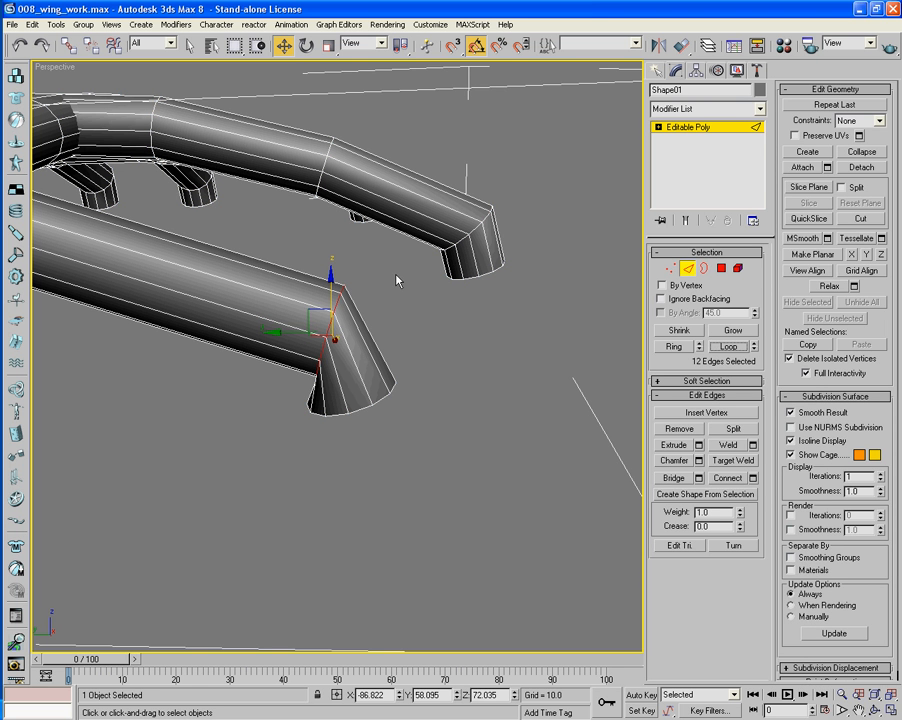
key(e)
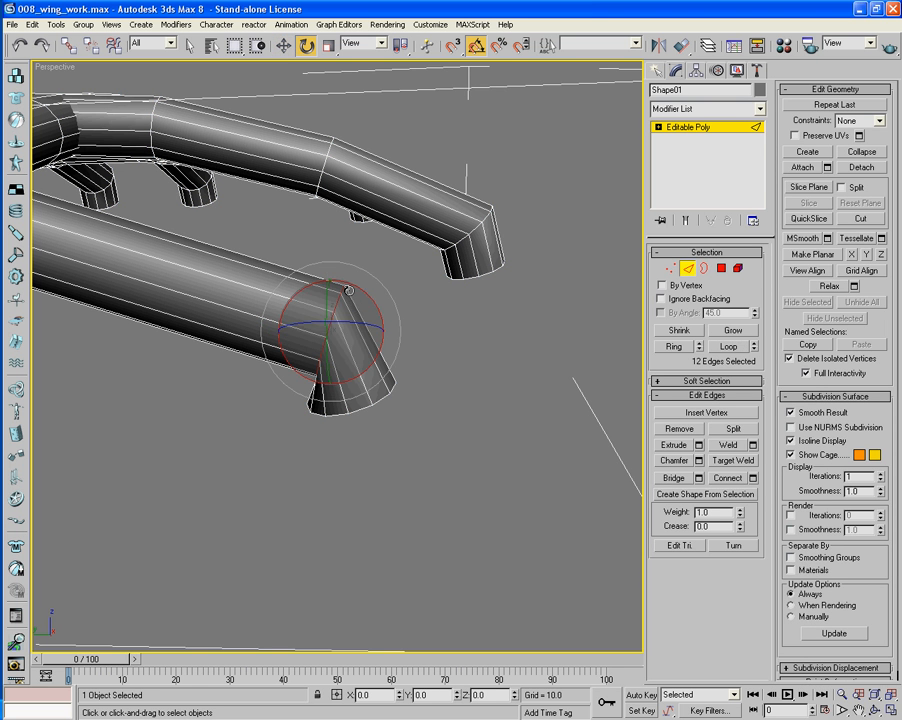
click(375, 44)
click(364, 91)
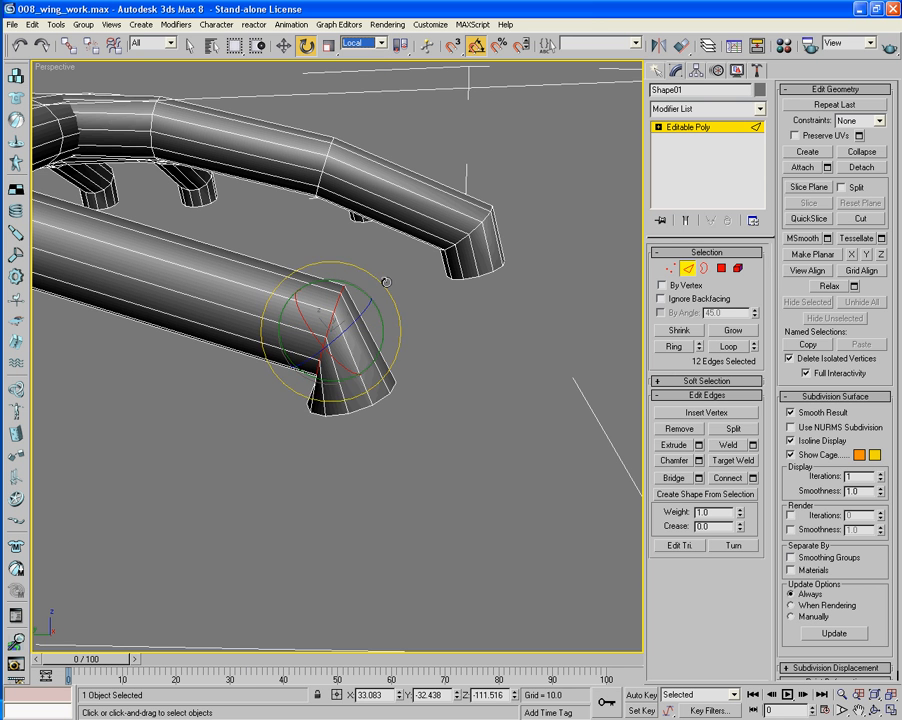
mouse_move(378, 313)
mouse_down()
mouse_move(361, 295)
mouse_move(362, 306)
mouse_up()
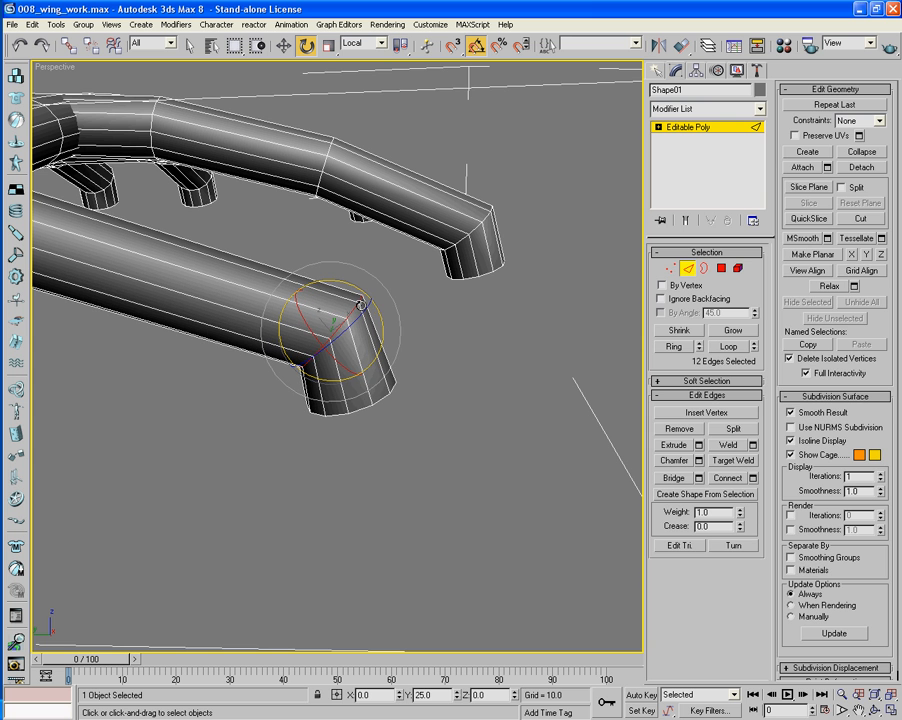
click(507, 358)
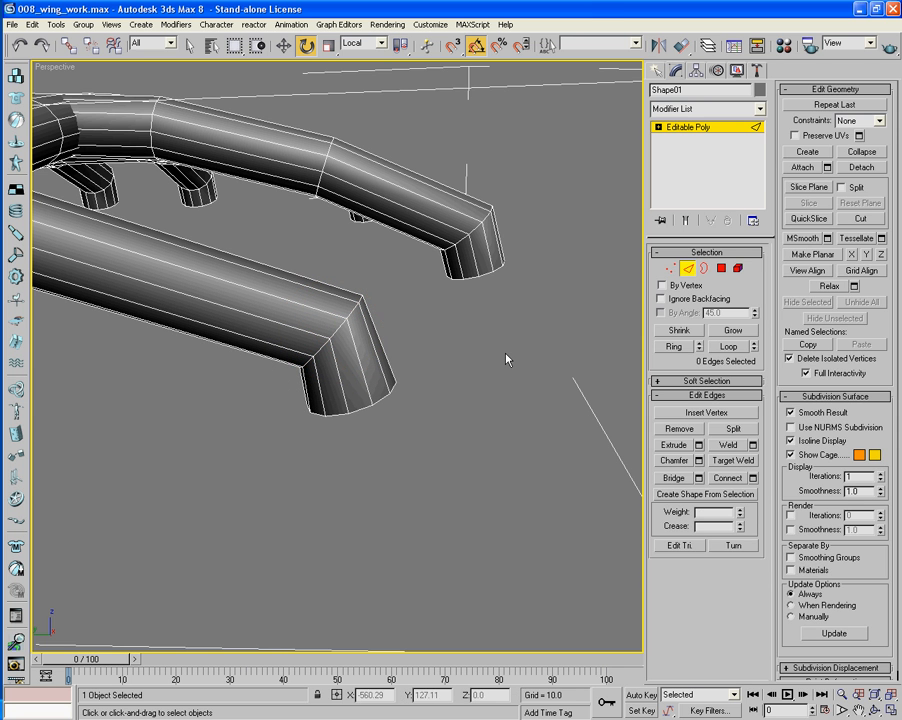
Leave edge level, exit isolation so the wing shows again, and deselect the grille to inspect it on the dome
click(688, 268)
alt+middle_drag(409, 393, 236, 367)
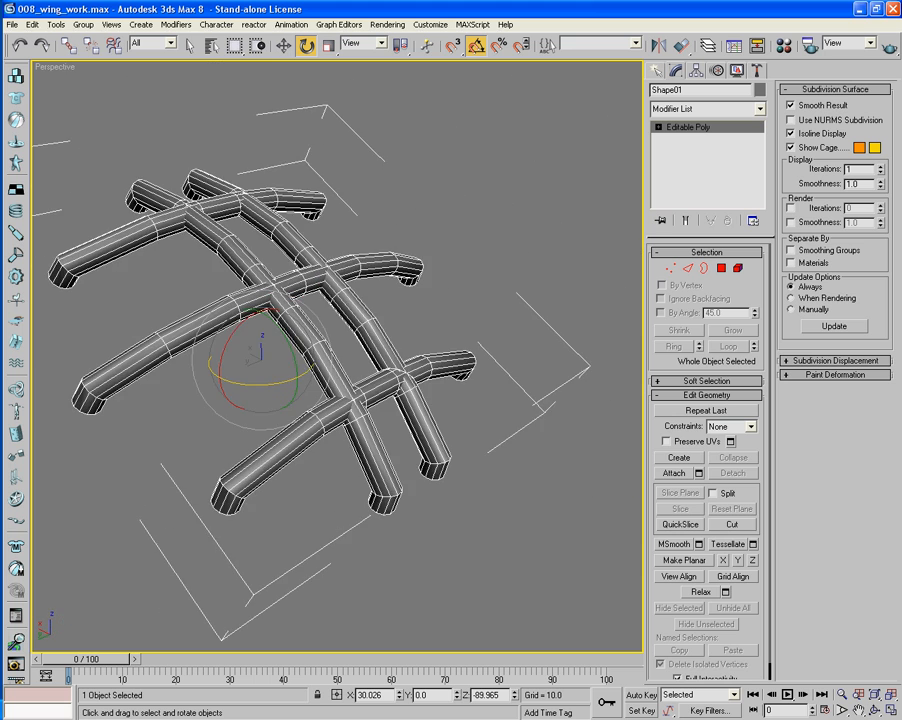
key(alt+q)
alt+middle_drag(158, 527, 247, 505)
key(z)
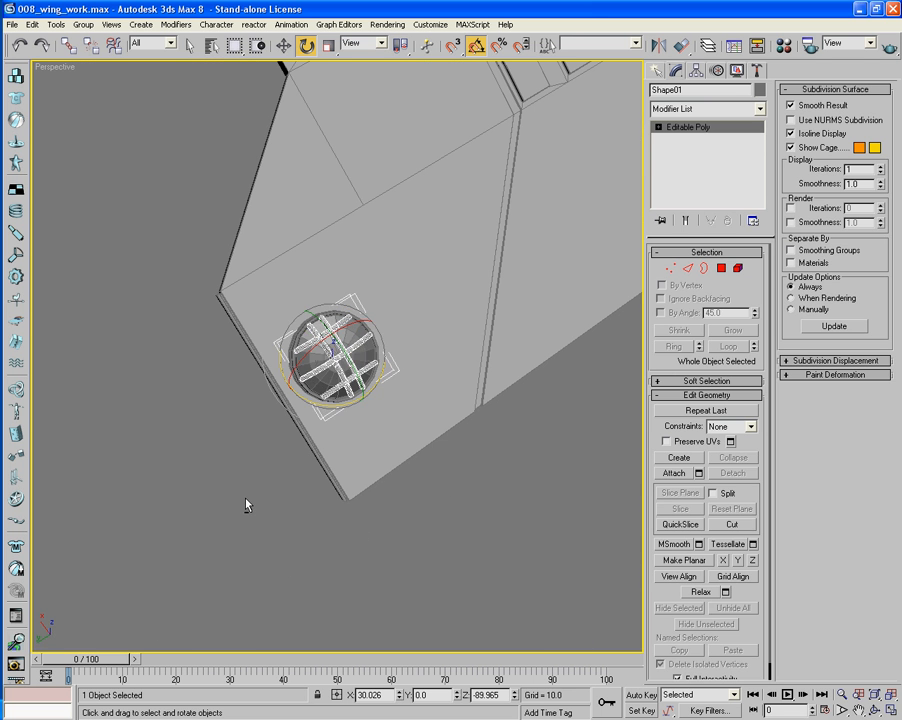
click(247, 505)
scroll(421, 477, down, 1)
alt+middle_drag(421, 477, 425, 435)
scroll(425, 435, up, 3)
alt+middle_drag(266, 480, 194, 516)
scroll(265, 510, up, 2)
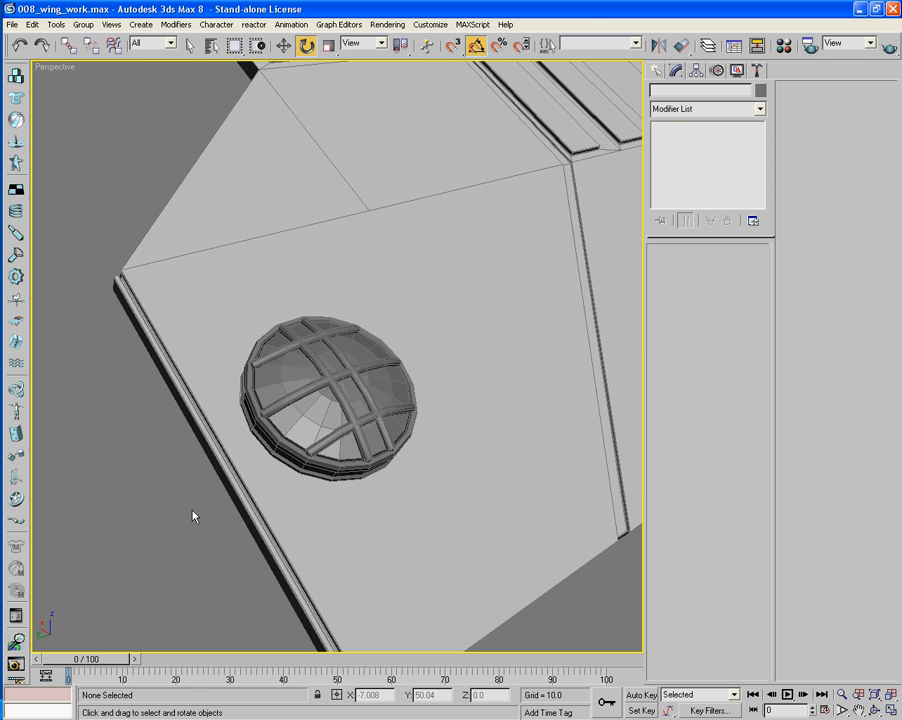
Select the dome and attach the bar grille to it as one Editable Poly
click(300, 380)
scroll(492, 419, up, 3)
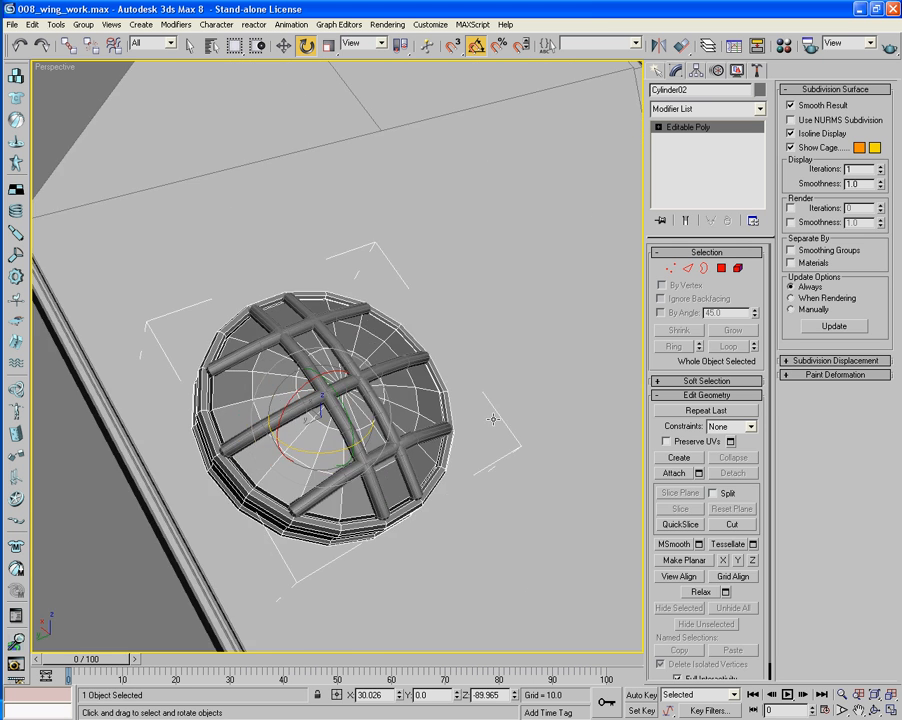
scroll(492, 419, up, 2)
scroll(536, 429, up, 2)
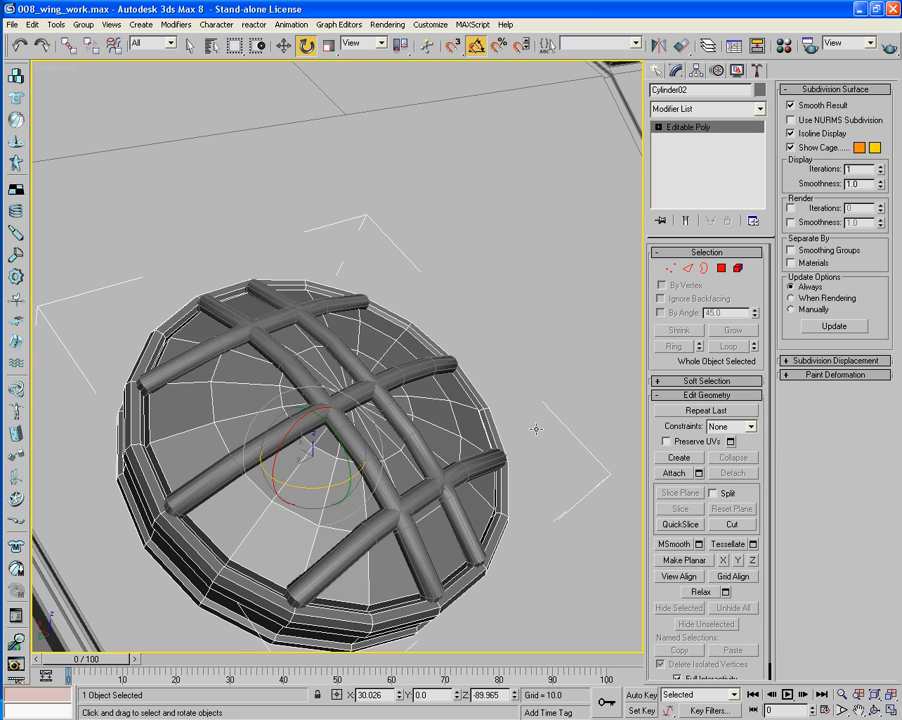
click(675, 474)
click(357, 541)
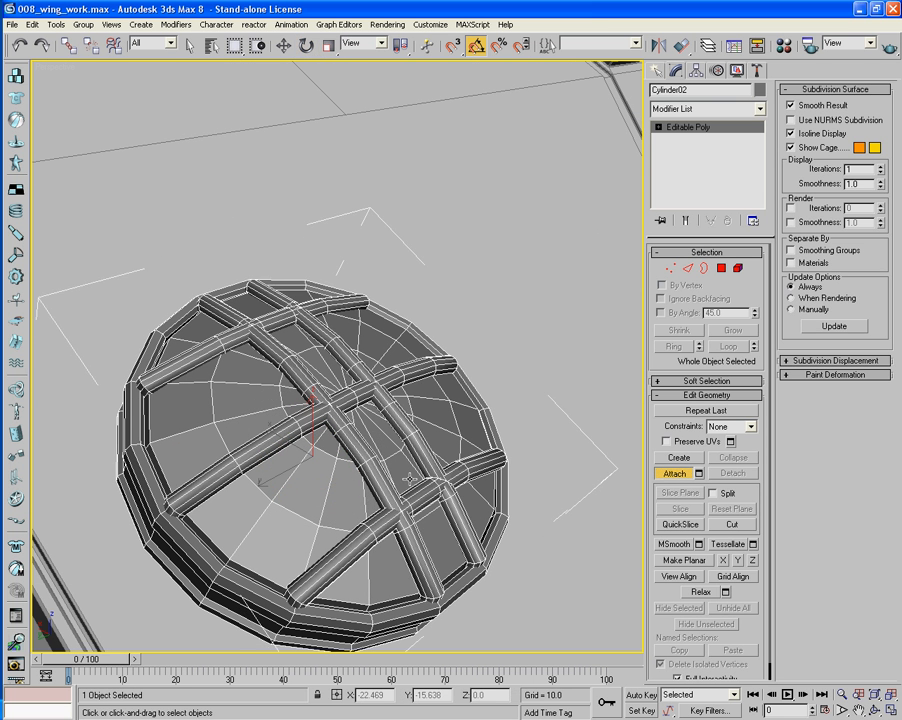
click(677, 474)
Scale the caged dome down uniformly using the Local coordinate system
middle_drag(370, 568, 334, 467)
scroll(345, 484, down, 5)
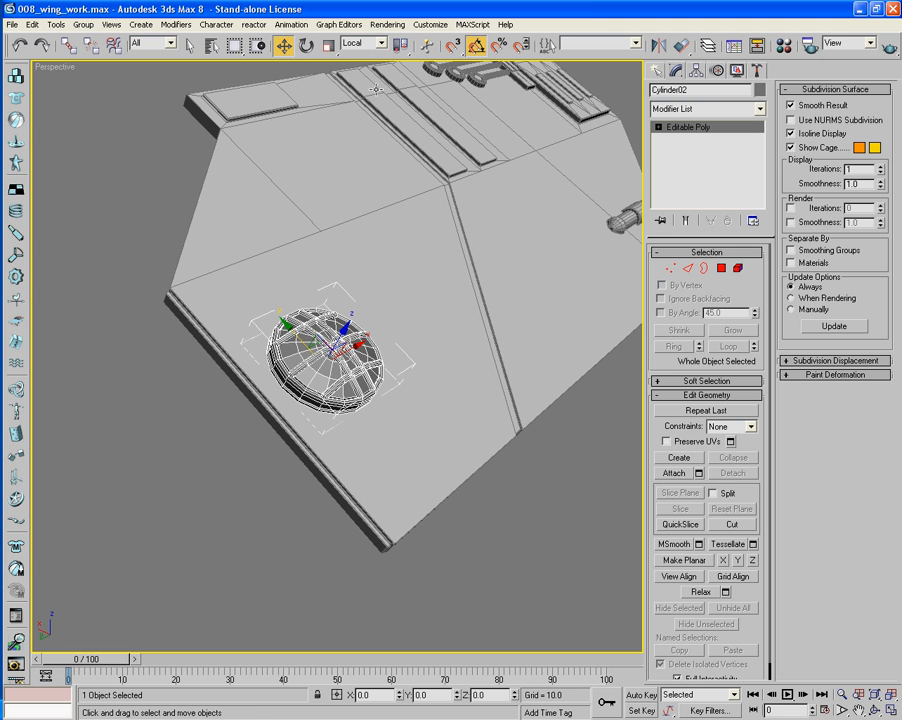
click(328, 46)
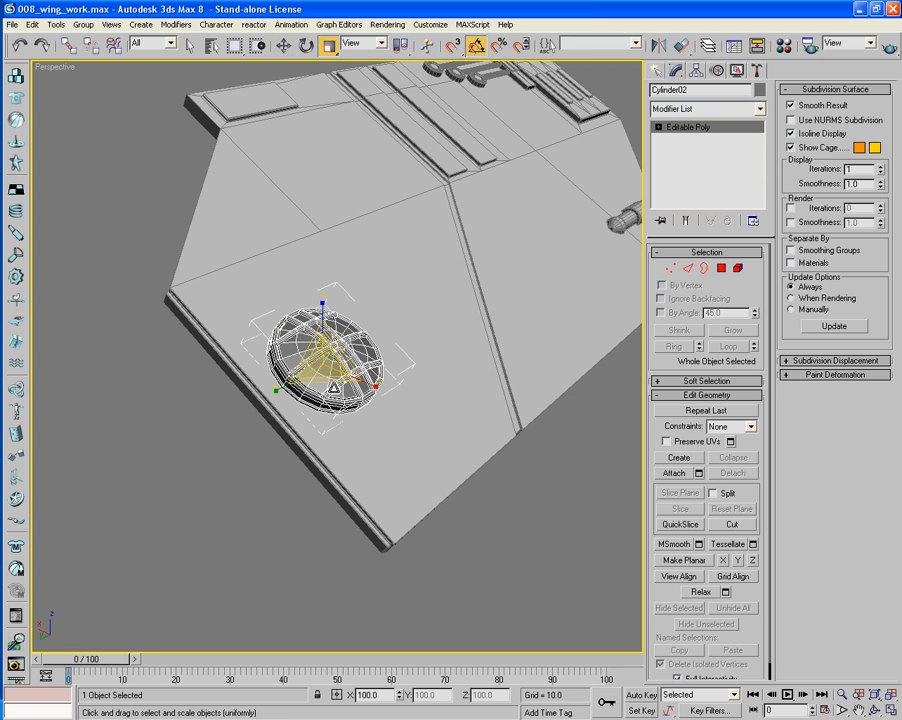
click(362, 43)
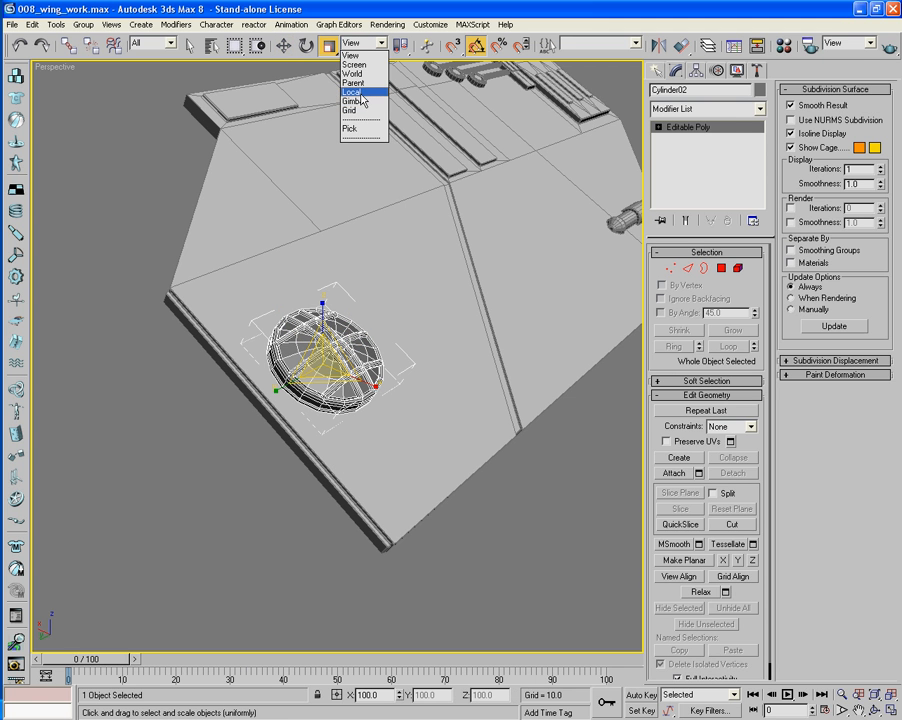
click(352, 87)
drag(326, 373, 354, 468)
key(z)
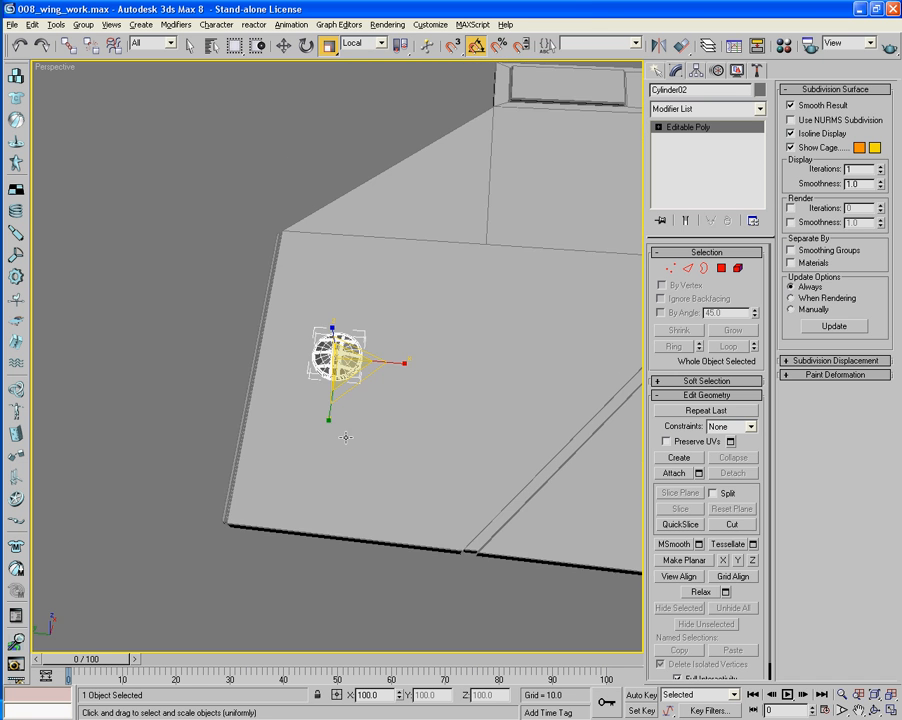
Move the caged dome along its local axes to one end of the wing's edge and clone a Copy to the other end
key(w)
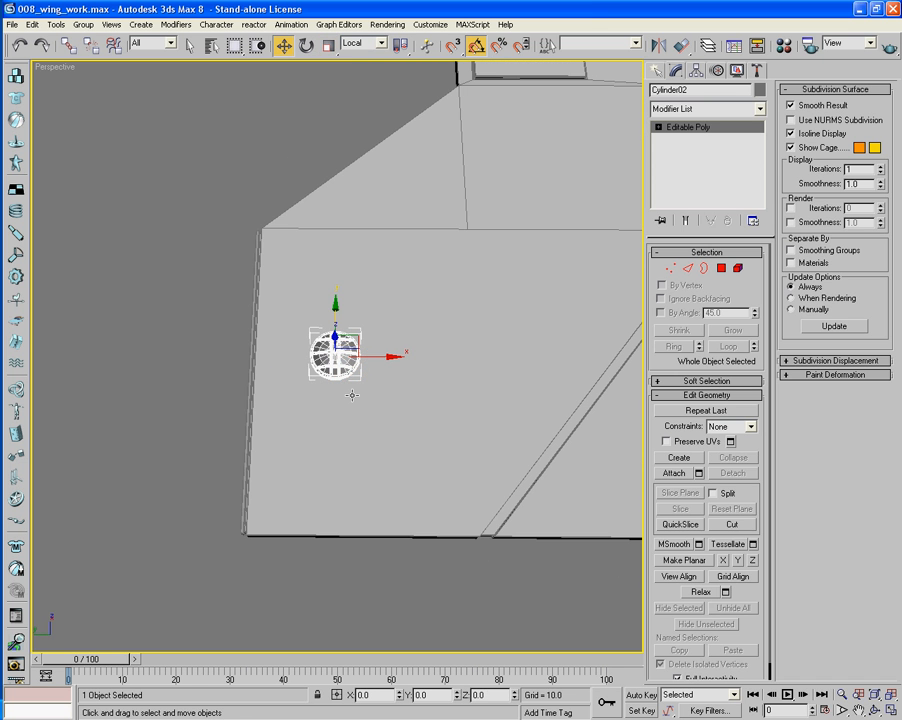
drag(384, 360, 341, 356)
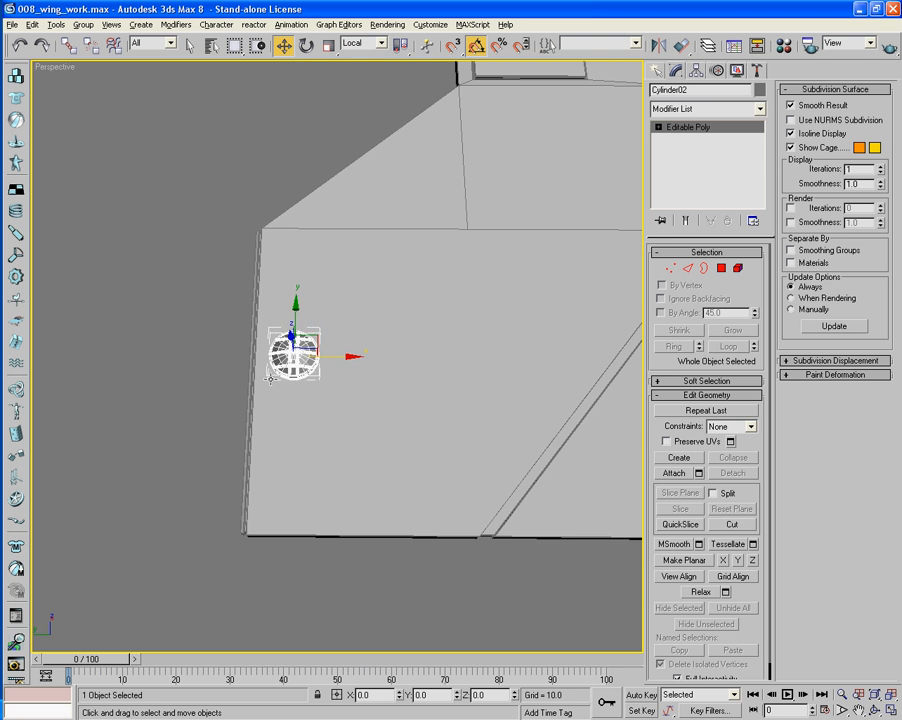
alt+middle_drag(271, 378, 370, 352)
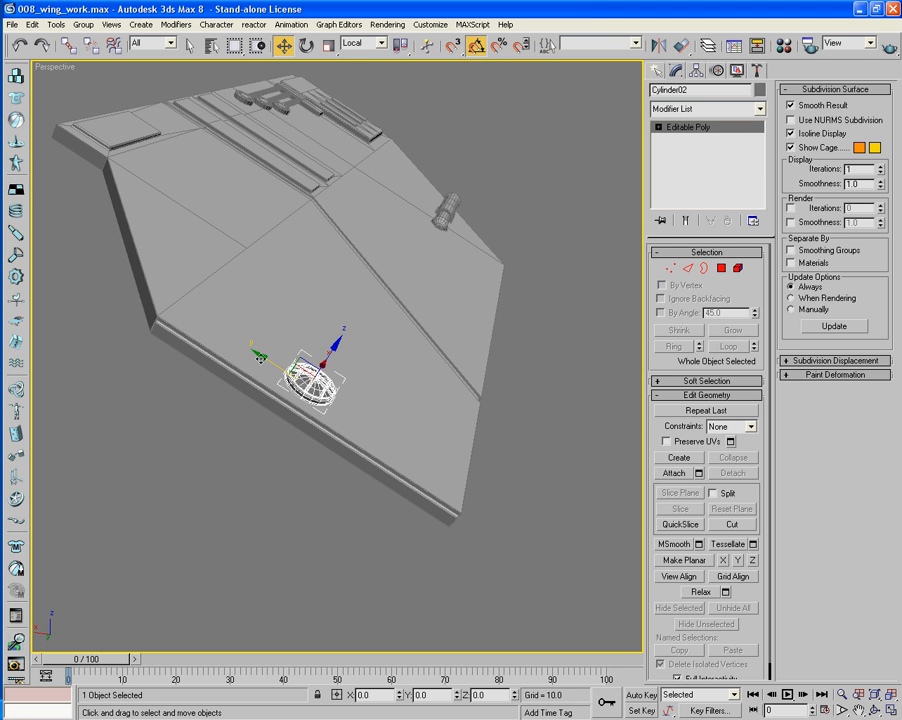
mouse_move(262, 356)
mouse_down()
mouse_move(190, 335)
mouse_move(163, 306)
mouse_move(276, 382)
mouse_move(393, 432)
mouse_up()
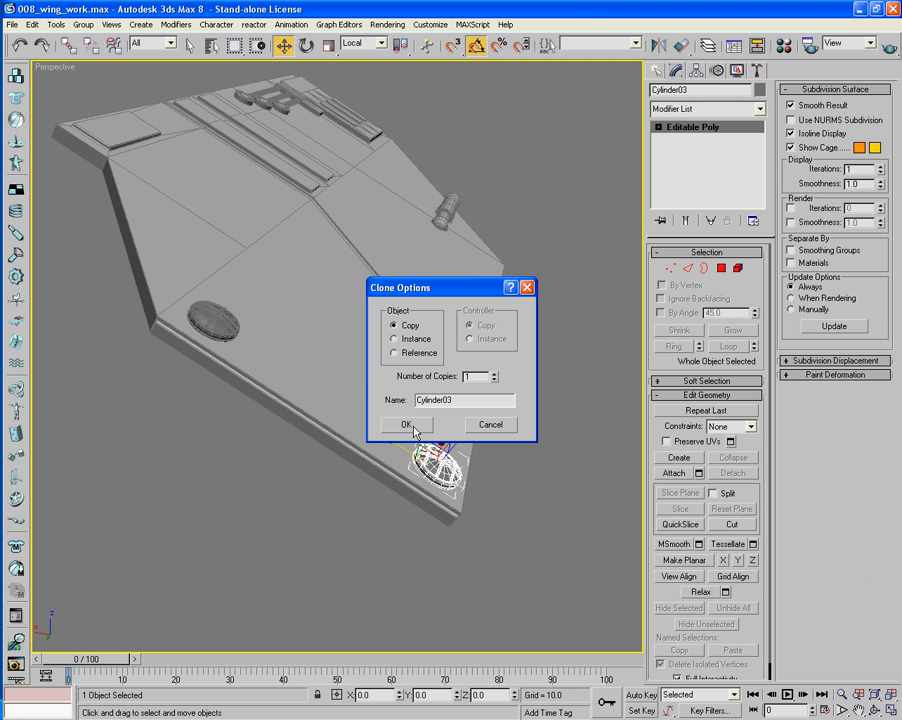
click(414, 428)
Mirror the cloned dome across its local Z axis as a Copy with zero offset
mouse_move(461, 515)
alt+middle_down()
mouse_move(501, 458)
mouse_move(474, 475)
alt+middle_up()
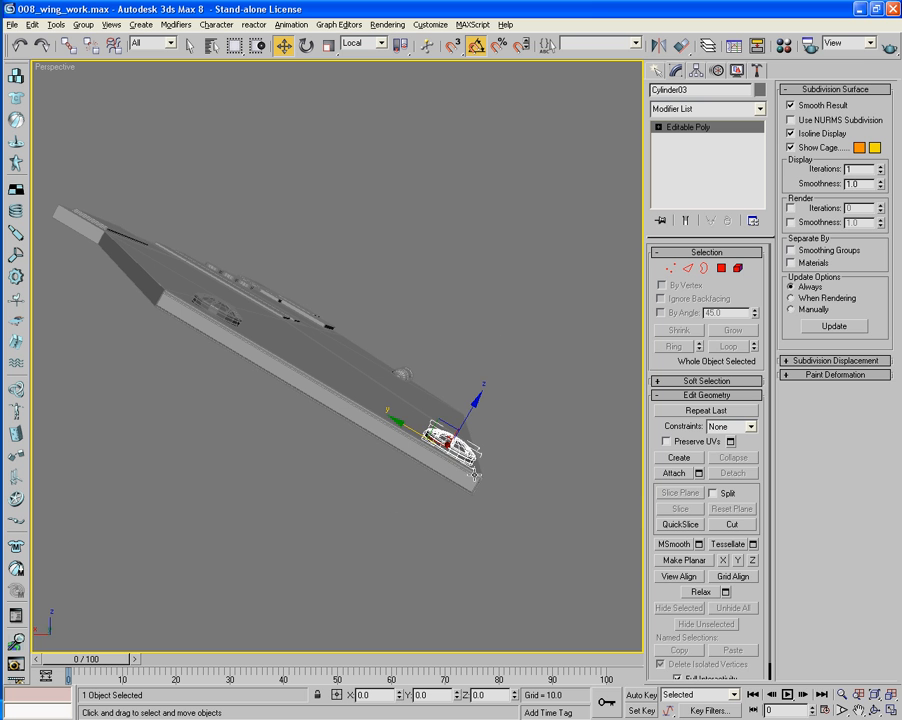
click(657, 45)
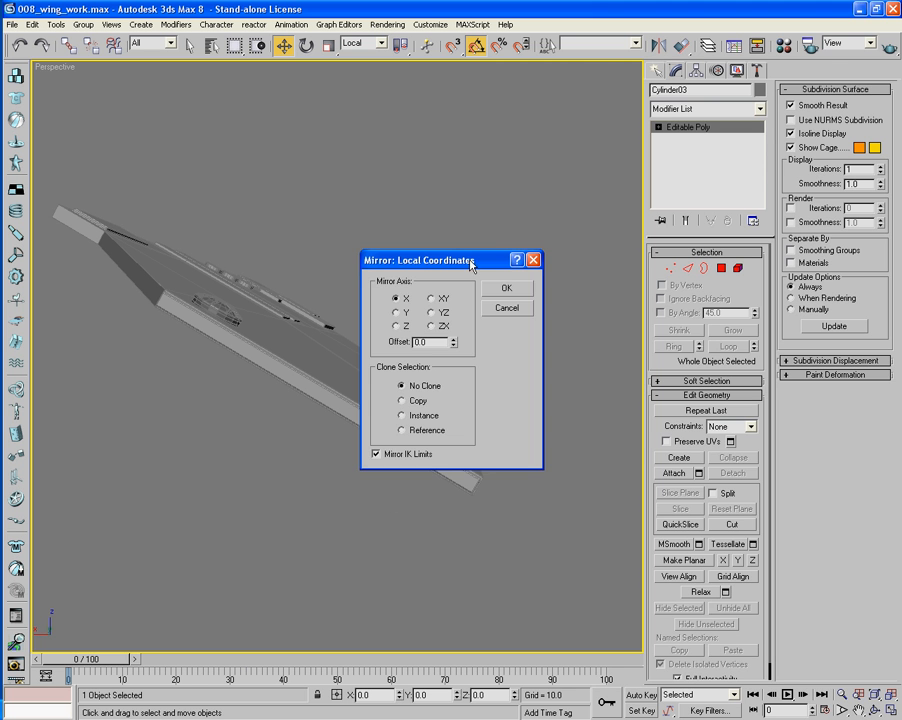
drag(447, 262, 687, 244)
click(642, 383)
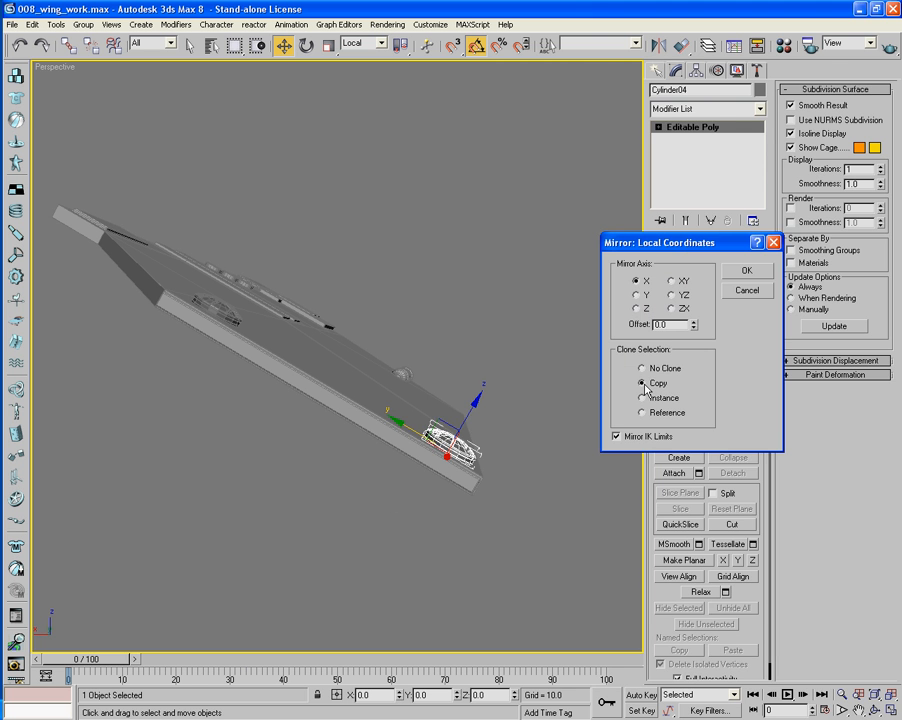
click(637, 295)
click(637, 309)
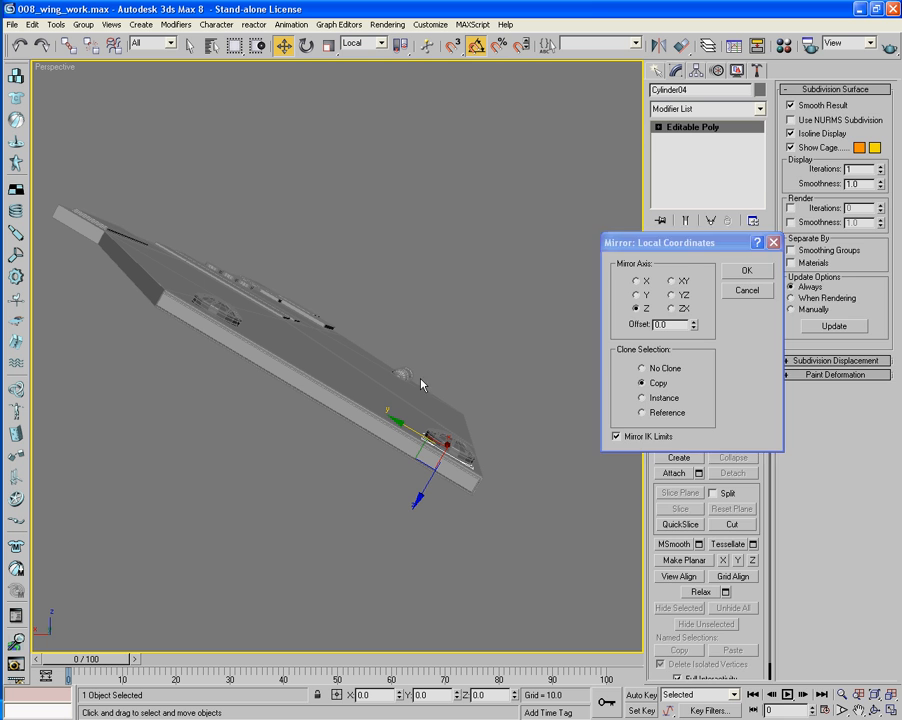
click(748, 273)
Move the mirrored caged dome along its local Z axis until it sits on the wing's underside
mouse_move(534, 353)
alt+middle_down()
mouse_move(513, 352)
mouse_move(501, 313)
alt+middle_up()
scroll(479, 332, up, 6)
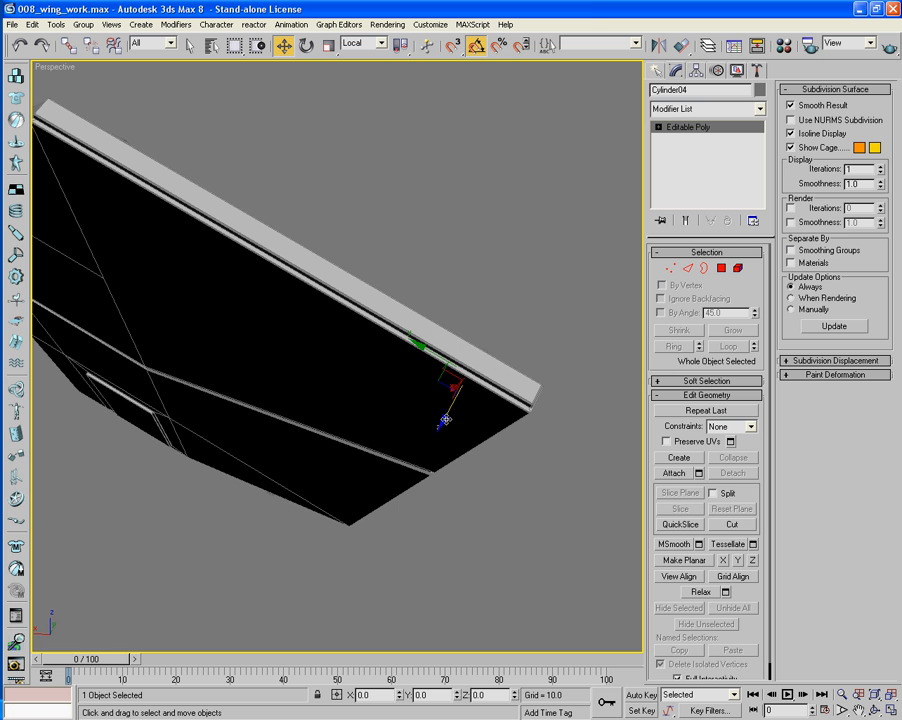
drag(446, 419, 432, 443)
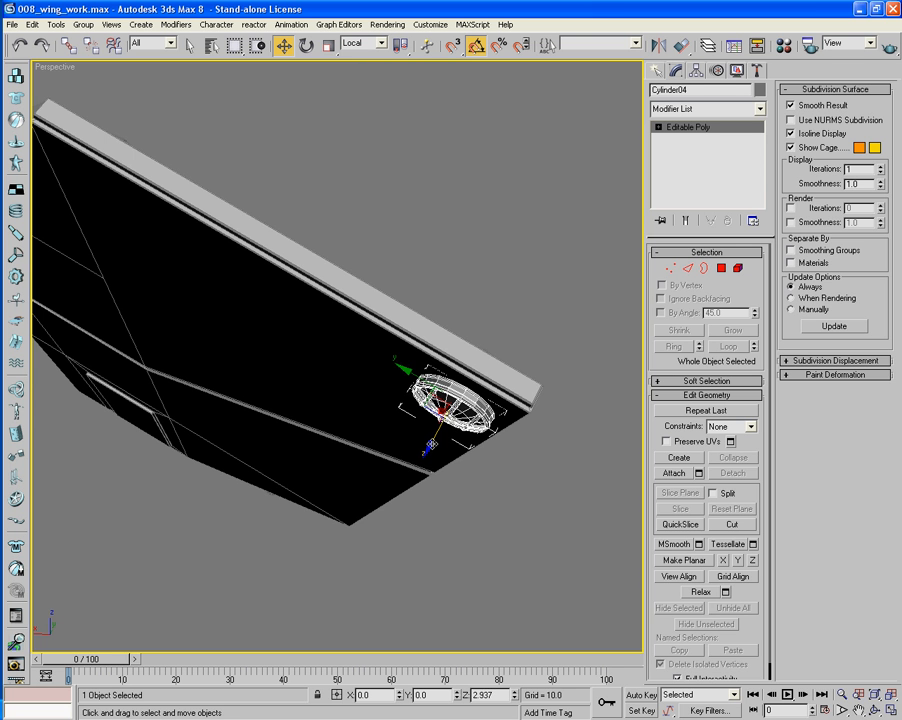
scroll(473, 456, up, 4)
alt+middle_drag(473, 456, 464, 481)
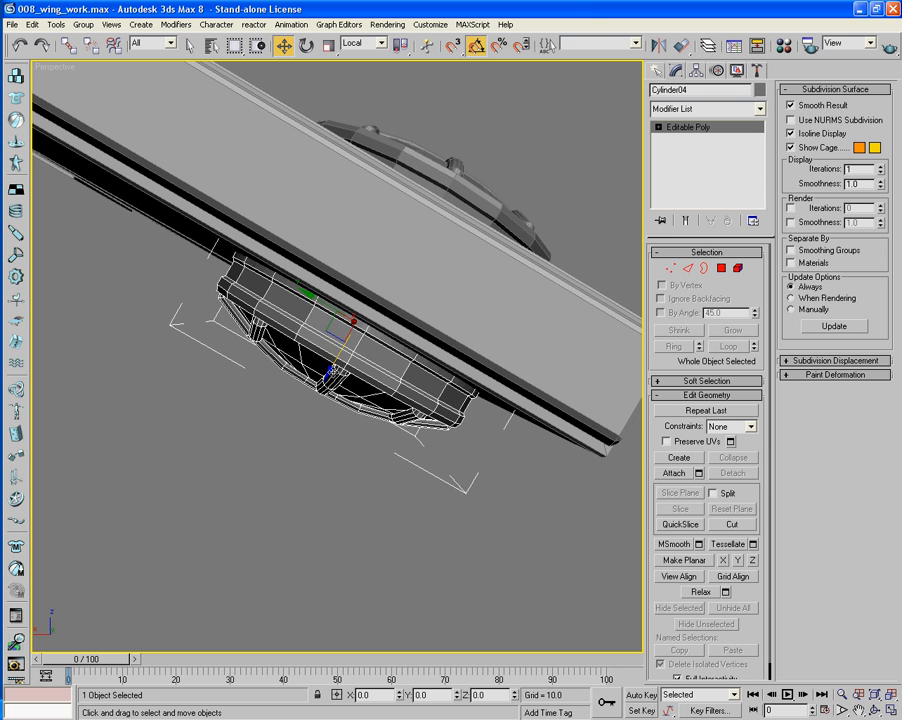
drag(330, 371, 330, 372)
scroll(224, 356, down, 6)
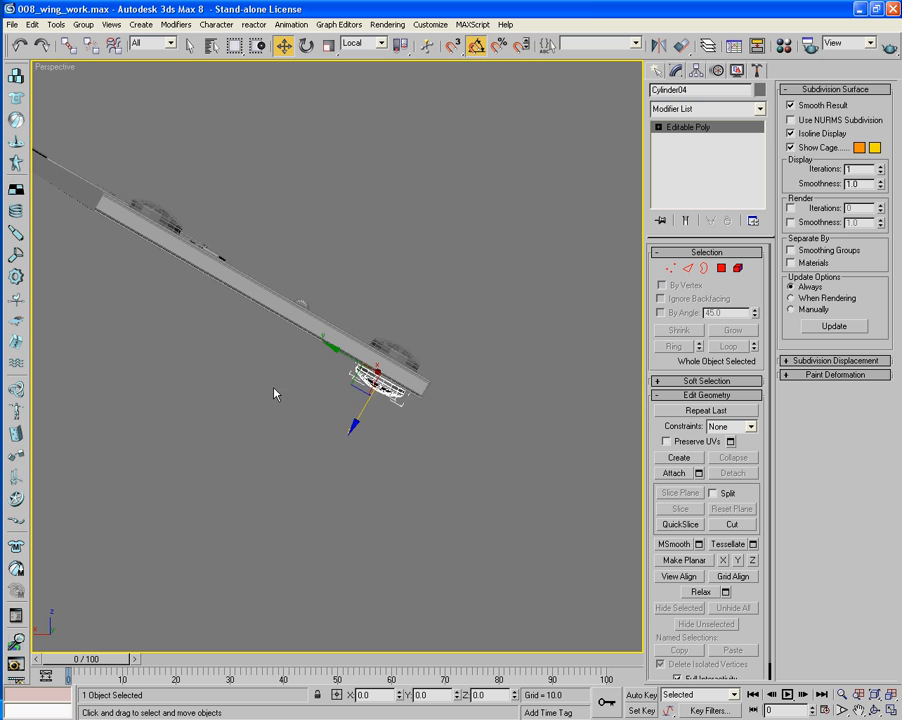
middle_drag(276, 392, 332, 411)
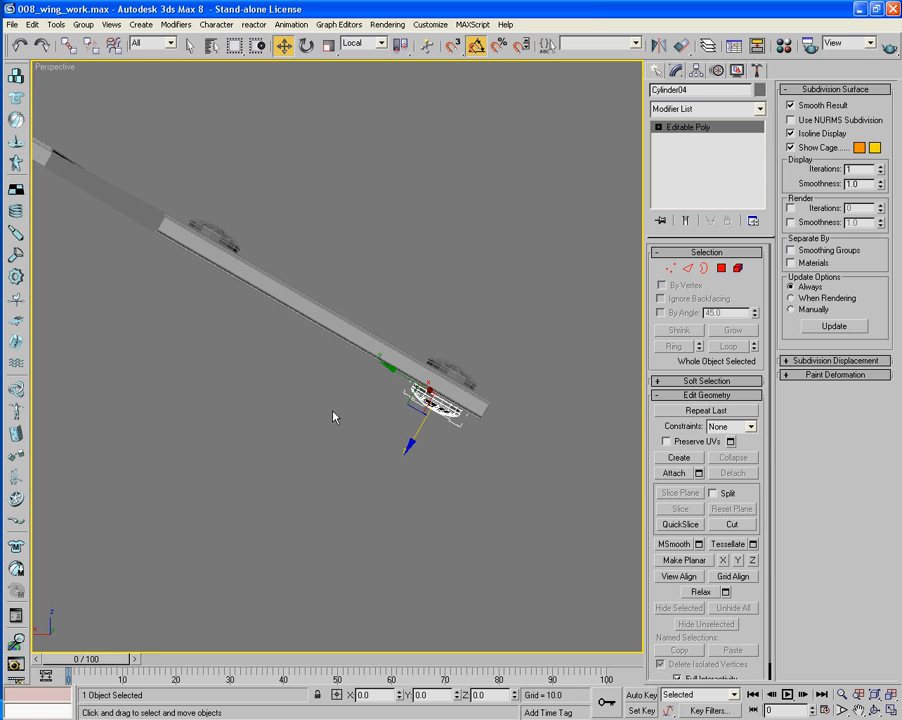
In the Front view, clone the underside dome as a Copy along its local Y axis to the edge's other end
key(f)
middle_drag(333, 411, 630, 572)
scroll(398, 483, up, 4)
scroll(469, 538, up, 3)
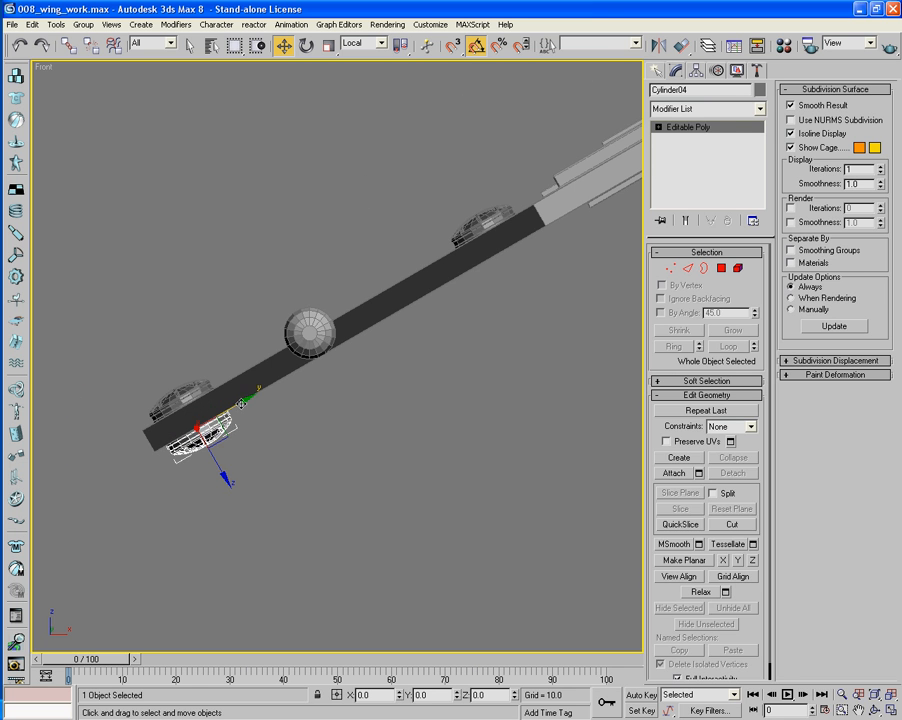
mouse_move(240, 402)
shift+mouse_down()
mouse_move(352, 309)
mouse_move(527, 251)
mouse_move(543, 228)
mouse_move(548, 238)
shift+mouse_up()
click(405, 425)
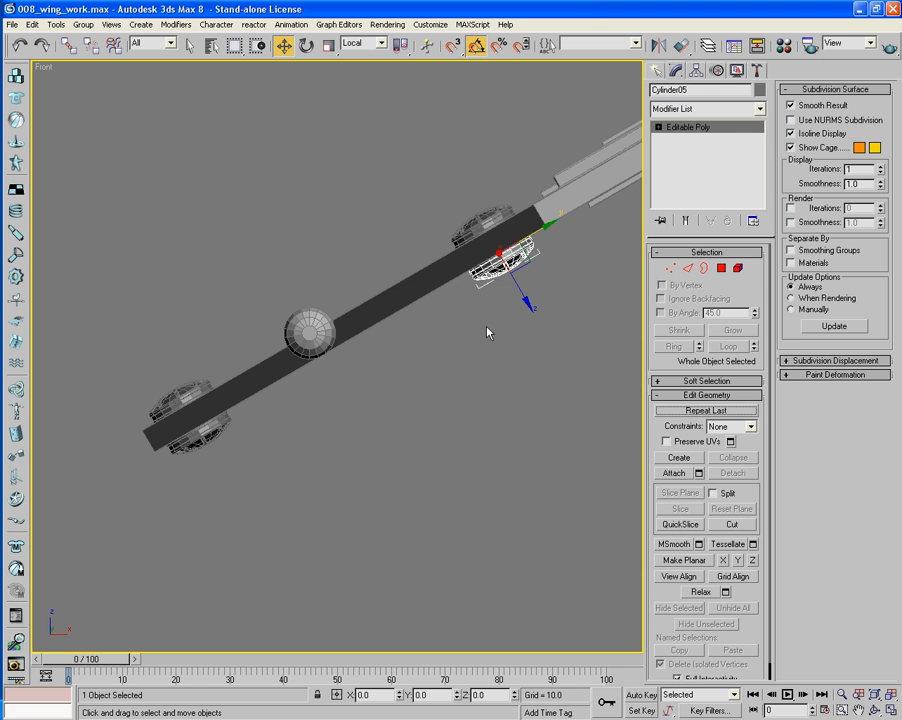
Select all four caged domes and reset their transforms with Reset XForm
ctrl+click(446, 258)
ctrl+click(170, 404)
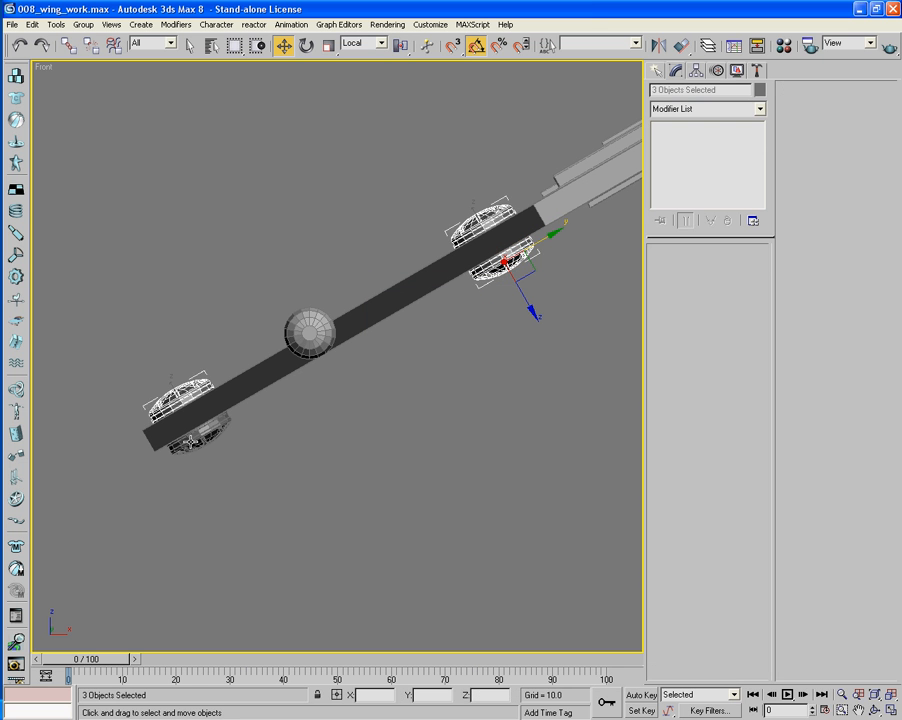
ctrl+click(189, 438)
click(758, 71)
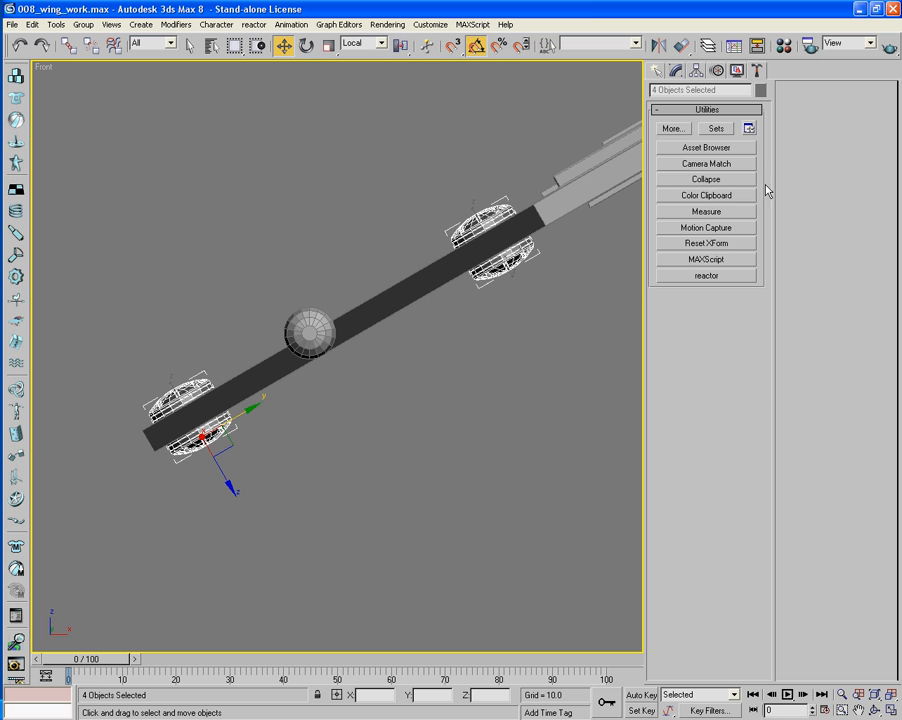
click(714, 246)
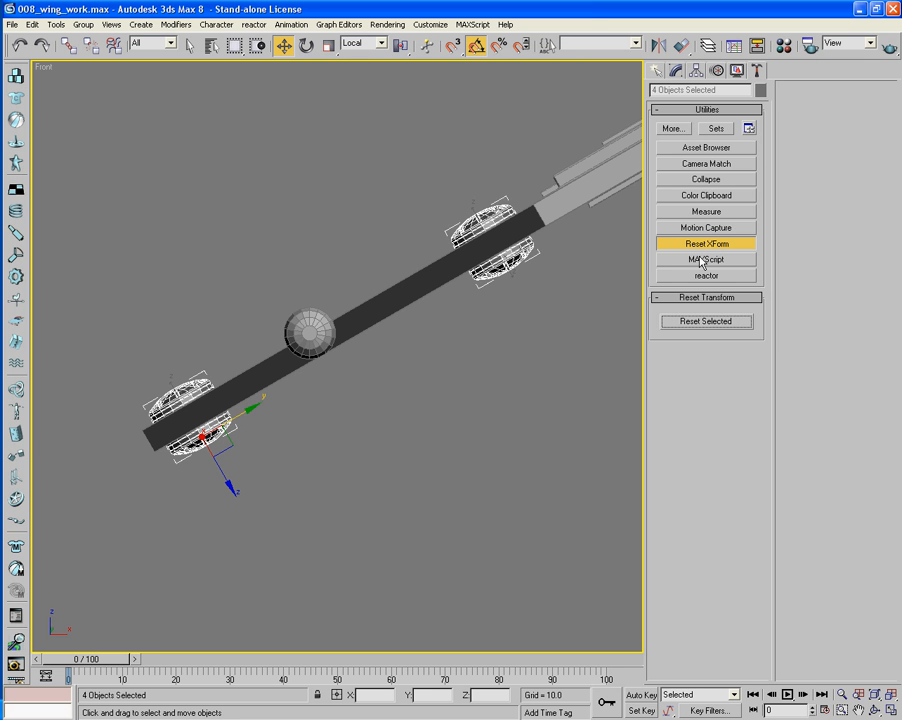
click(682, 326)
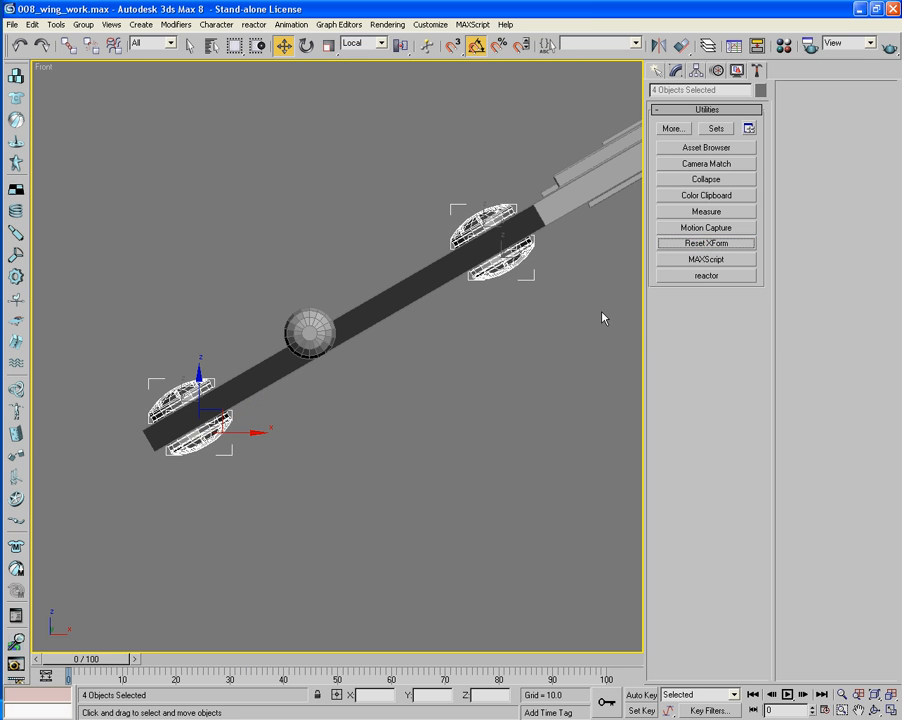
Return to the Perspective view, convert the four selected domes to Editable Poly and clear the selection
alt+middle_drag(602, 318, 459, 400)
key(p)
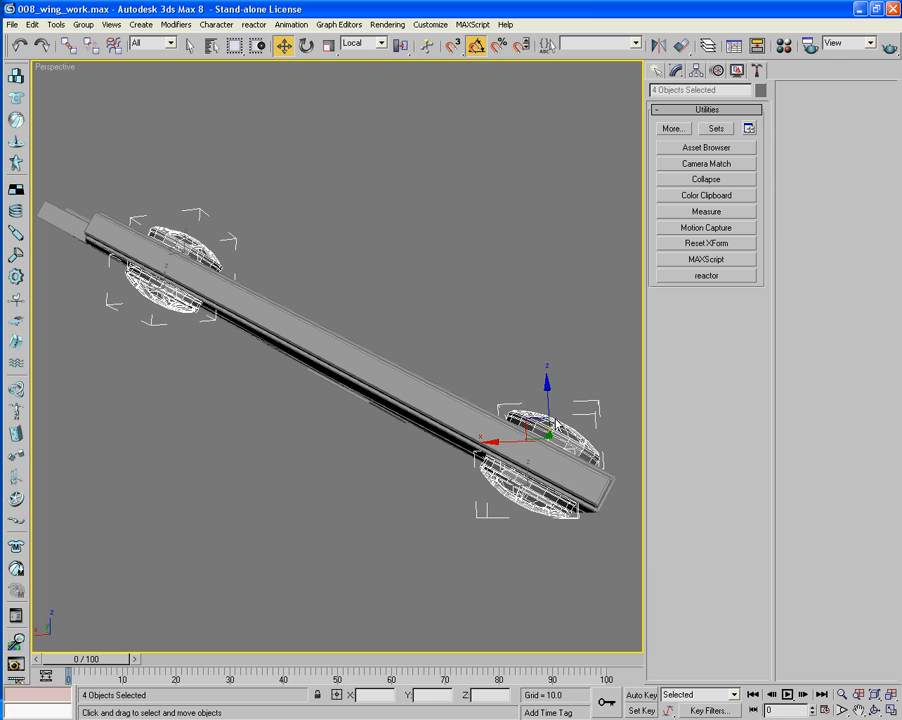
right_click(545, 414)
click(668, 541)
click(522, 564)
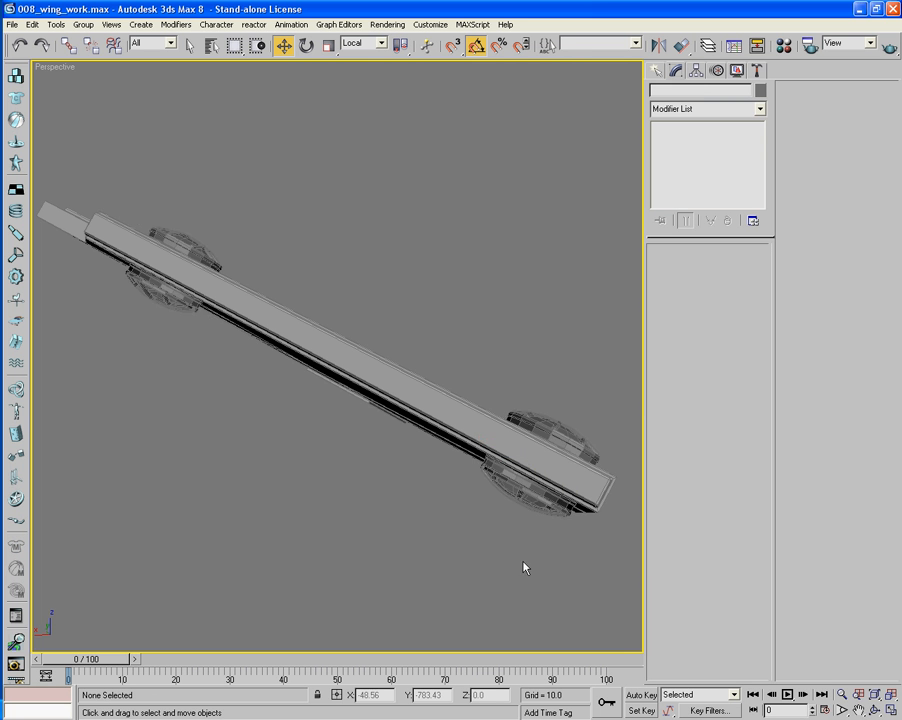
Select every element of the underside dome Cylinder04 and flip its normals
alt+middle_drag(523, 566, 536, 478)
click(556, 413)
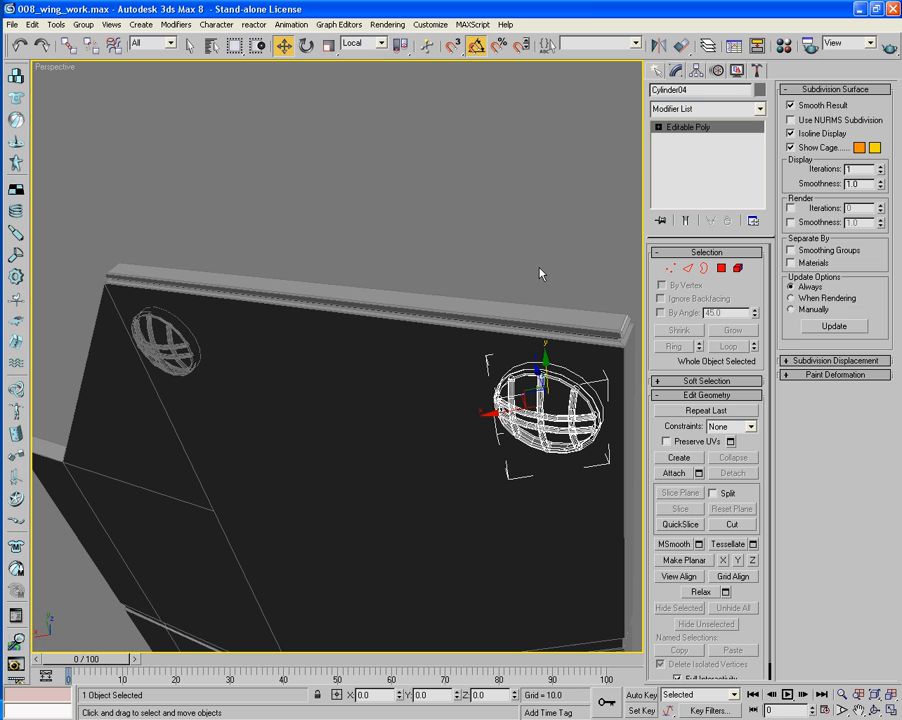
click(738, 268)
key(ctrl+a)
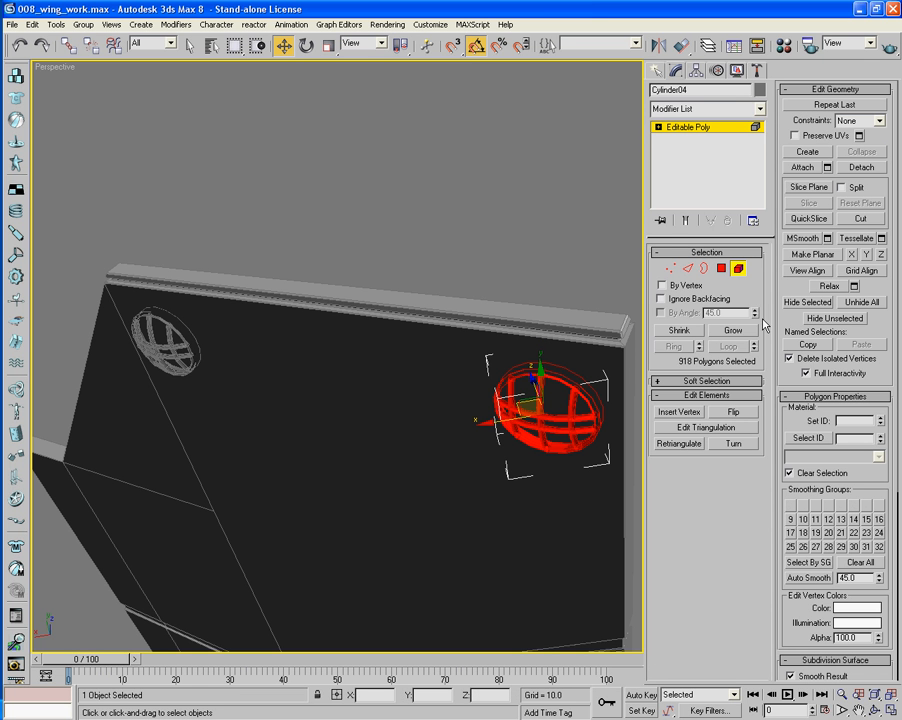
click(733, 411)
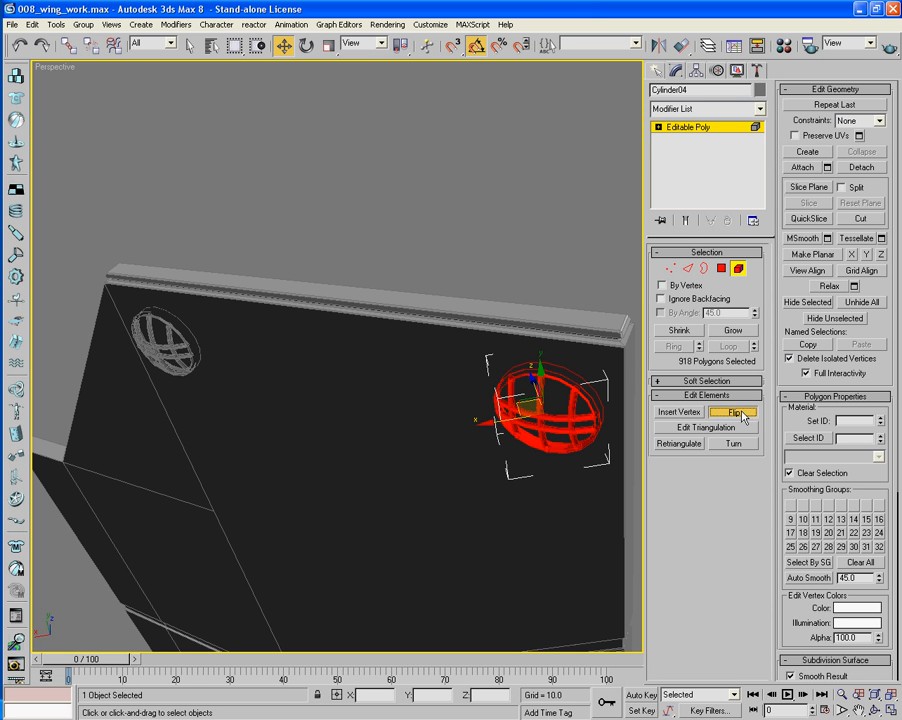
click(738, 268)
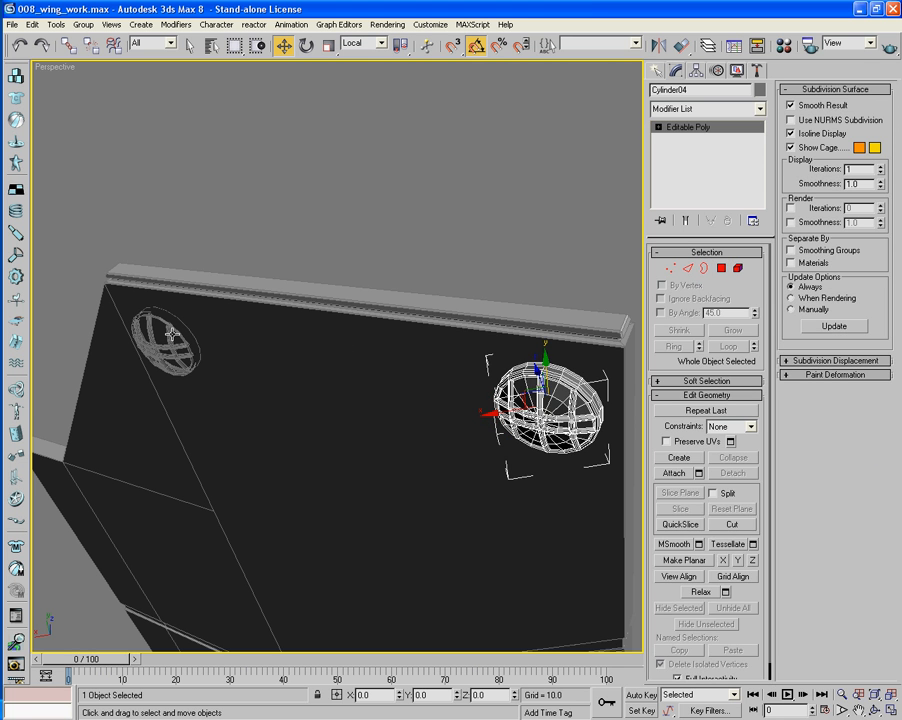
Flip the normals of all elements of the other underside dome, Cylinder05
click(216, 375)
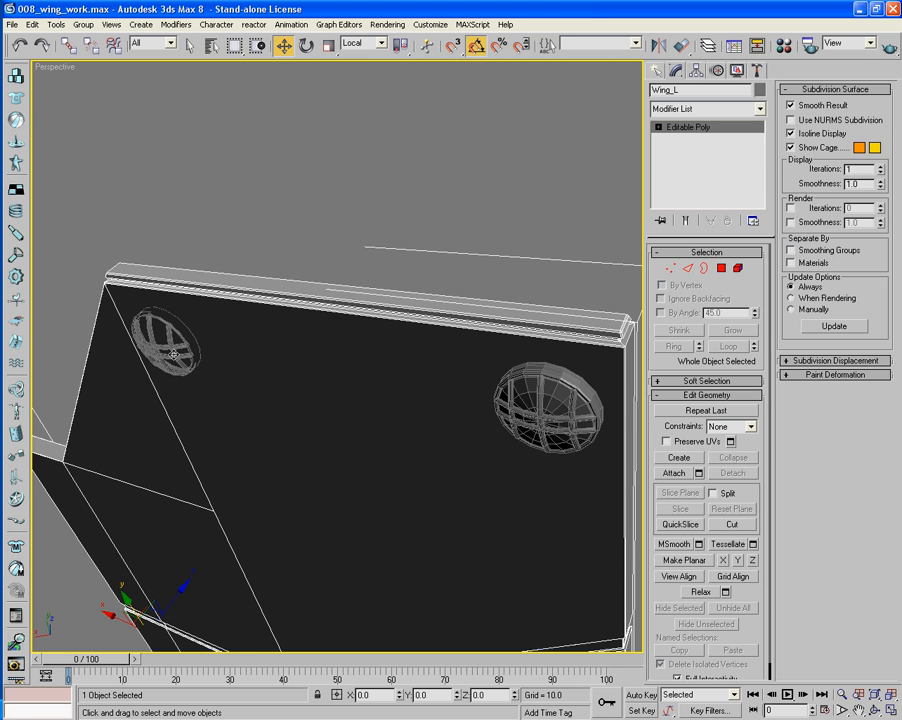
click(175, 350)
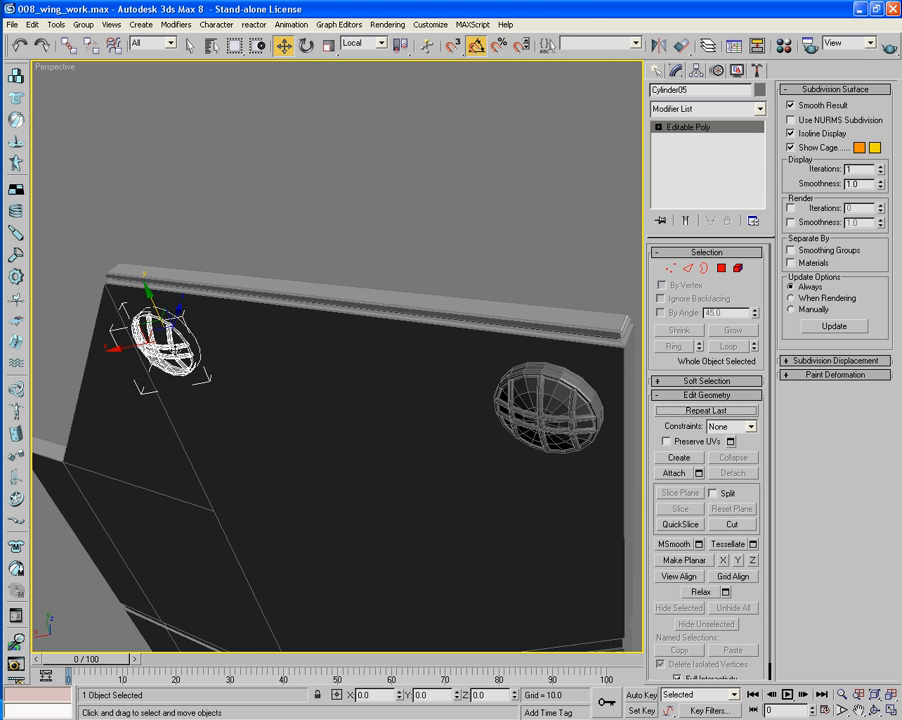
click(739, 269)
click(731, 412)
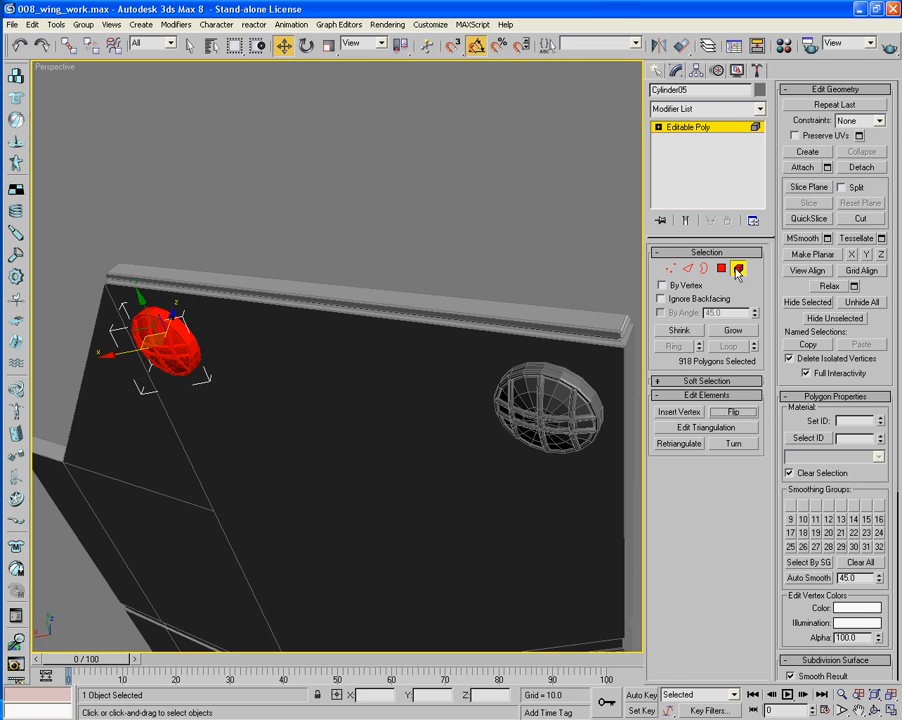
click(740, 270)
Select Wing_L and attach the caged domes on both of its faces to it
alt+middle_drag(432, 245, 400, 326)
click(232, 486)
click(324, 348)
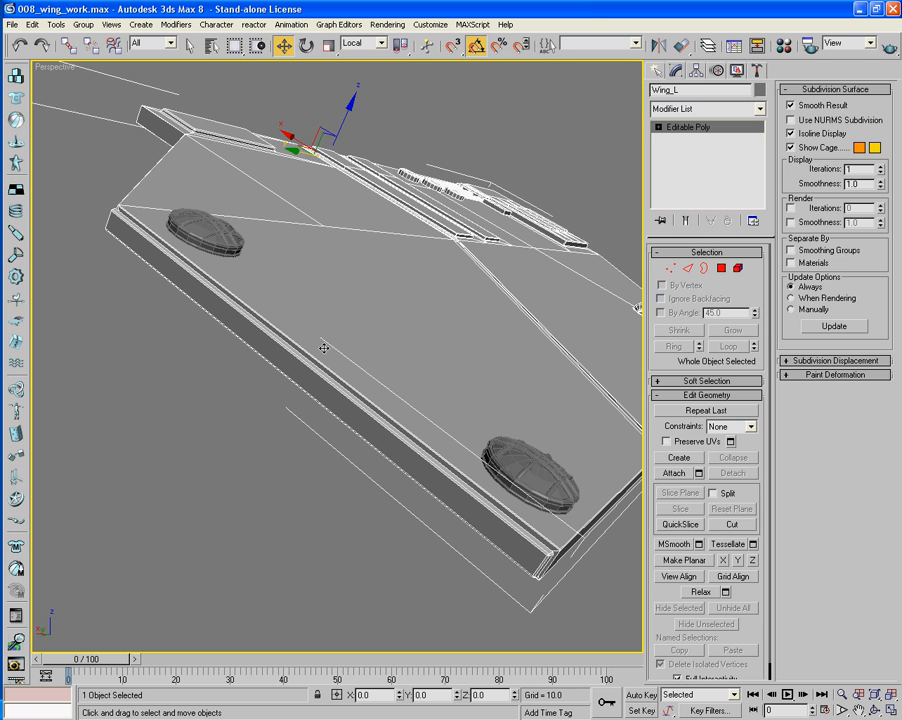
alt+middle_drag(470, 366, 516, 387)
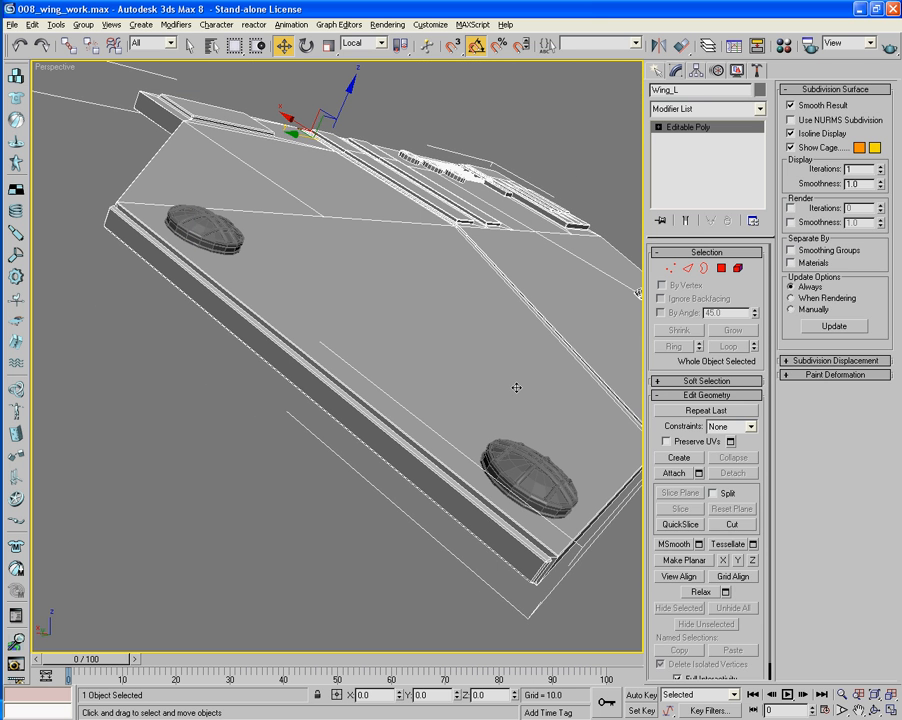
click(678, 474)
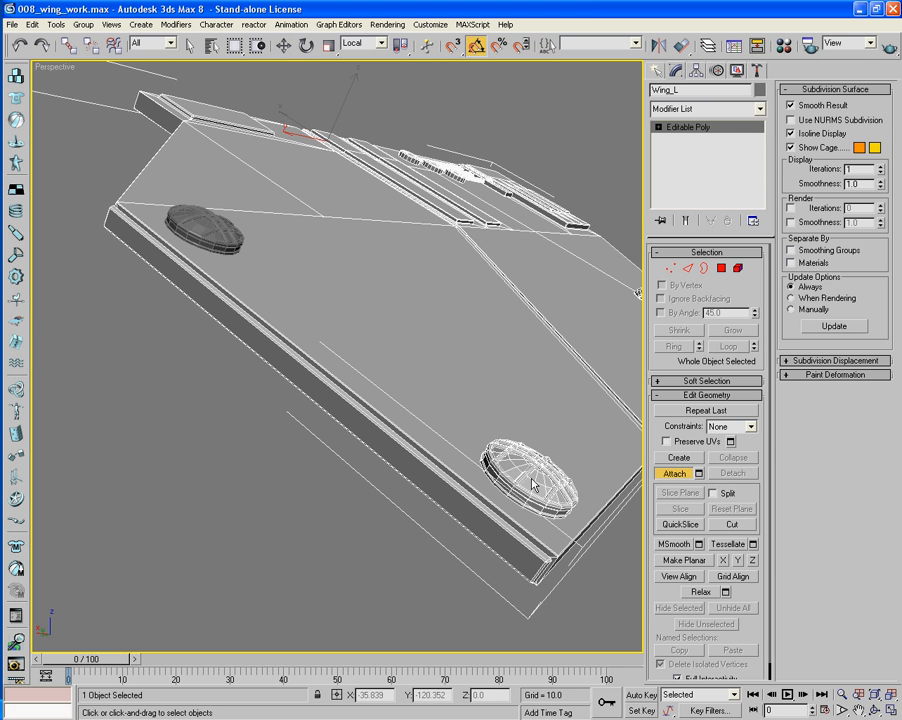
alt+middle_drag(225, 343, 190, 325)
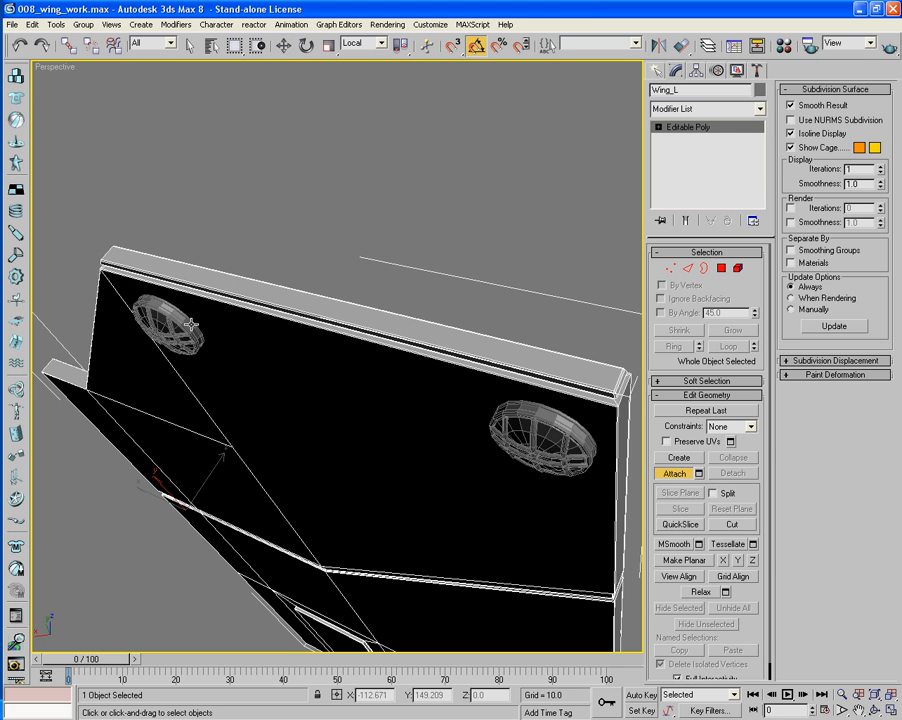
alt+middle_drag(383, 311, 580, 472)
click(677, 475)
Examine the whole wing with its attached domes and switch the edged-faces display back on
middle_drag(252, 594, 266, 532)
scroll(243, 536, down, 3)
scroll(266, 532, down, 3)
alt+middle_drag(400, 515, 341, 524)
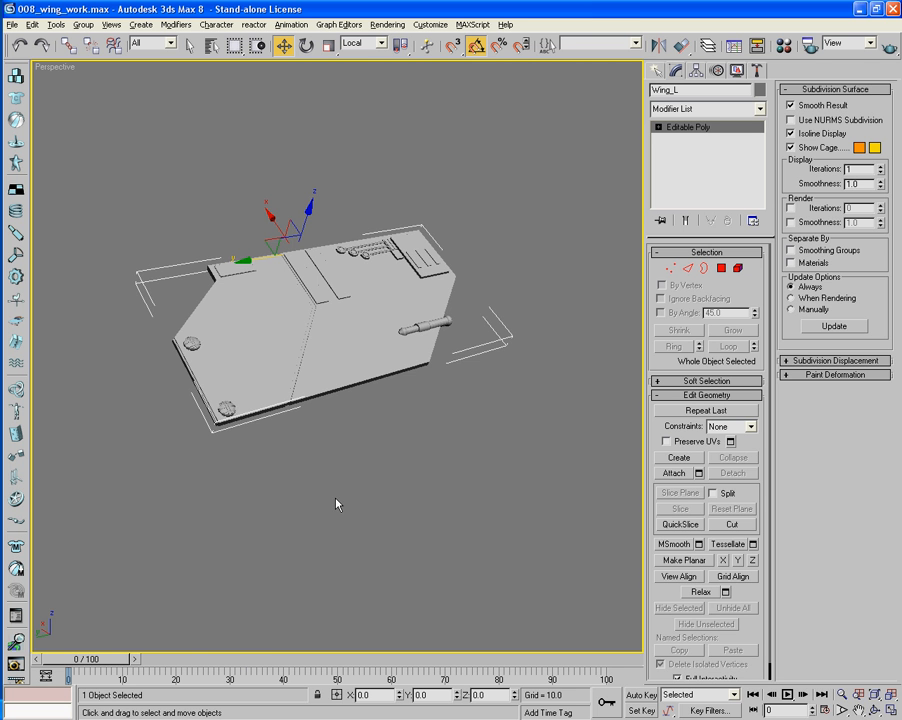
mouse_move(336, 504)
alt+middle_down()
mouse_move(374, 474)
mouse_move(340, 451)
mouse_move(328, 421)
mouse_move(510, 290)
alt+middle_up()
scroll(377, 526, up, 4)
key(F4)
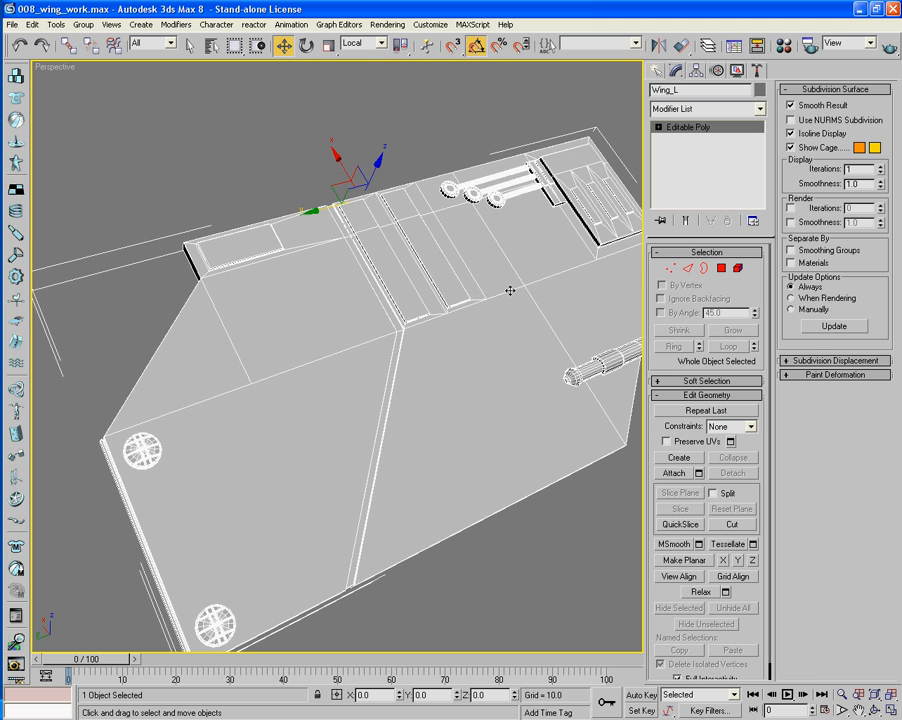
Try to inset the large four-sided polygon beside the wing's raised panel, and undo the inset
click(686, 270)
middle_drag(335, 332, 362, 452)
scroll(405, 423, up, 3)
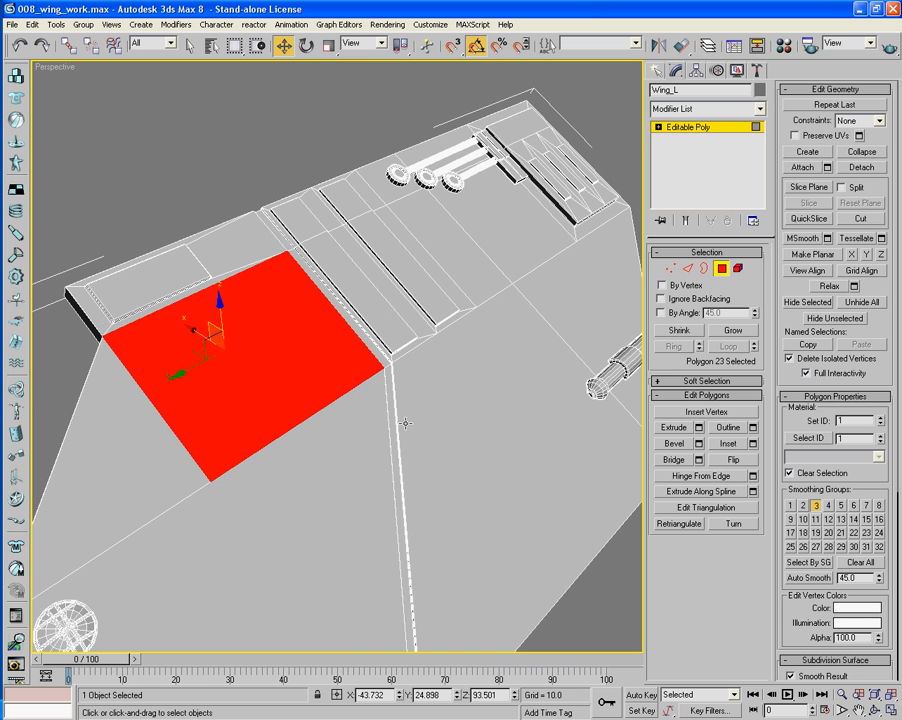
click(730, 443)
mouse_move(254, 423)
mouse_down()
mouse_move(256, 405)
mouse_move(256, 414)
mouse_up()
middle_drag(256, 415, 429, 515)
scroll(369, 486, up, 3)
scroll(429, 515, up, 3)
middle_drag(312, 547, 397, 453)
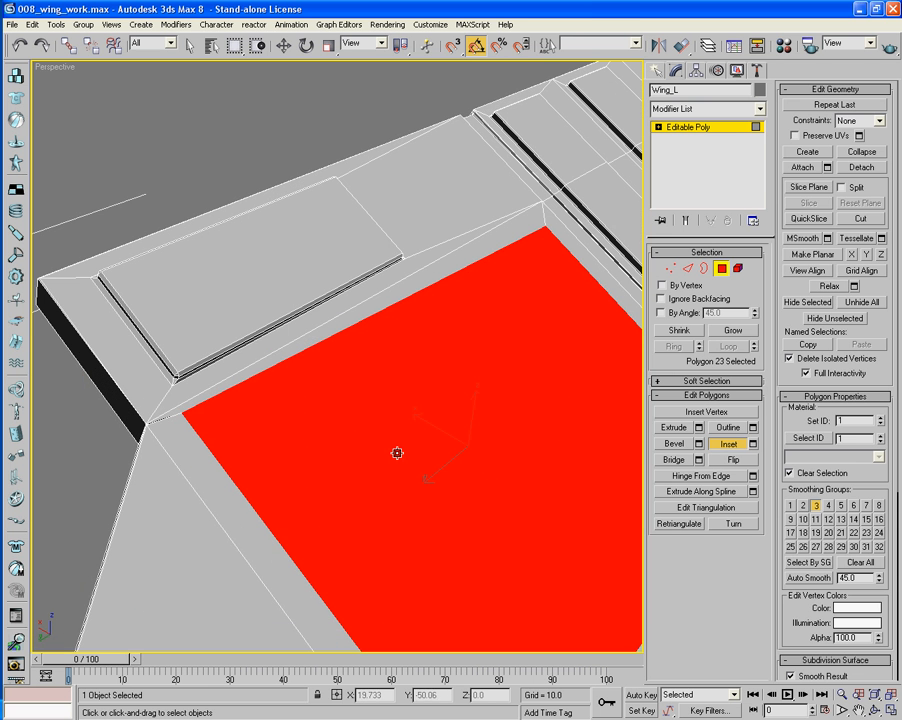
key(ctrl+z)
Locate the wing corner where the panel's border edges meet and select the two nearly coincident vertices there
alt+middle_drag(479, 469, 441, 485)
scroll(511, 447, down, 2)
middle_drag(551, 447, 481, 493)
scroll(467, 511, up, 4)
scroll(484, 412, up, 1)
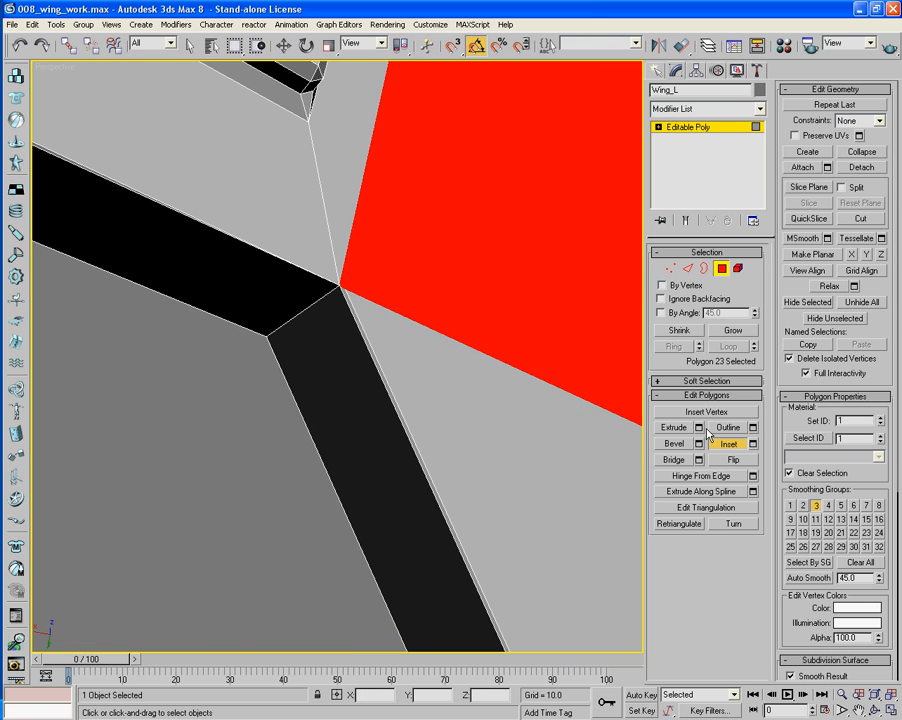
click(668, 270)
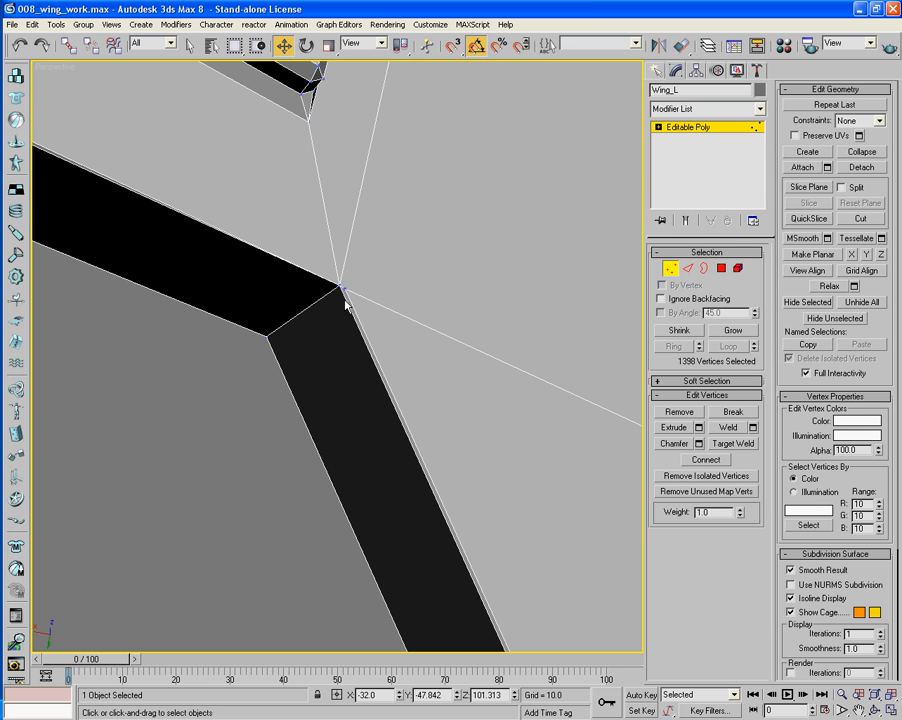
click(342, 290)
Examine the geometry around the two selected corner vertices and along the wing's thin outer edge
alt+middle_drag(388, 310, 408, 334)
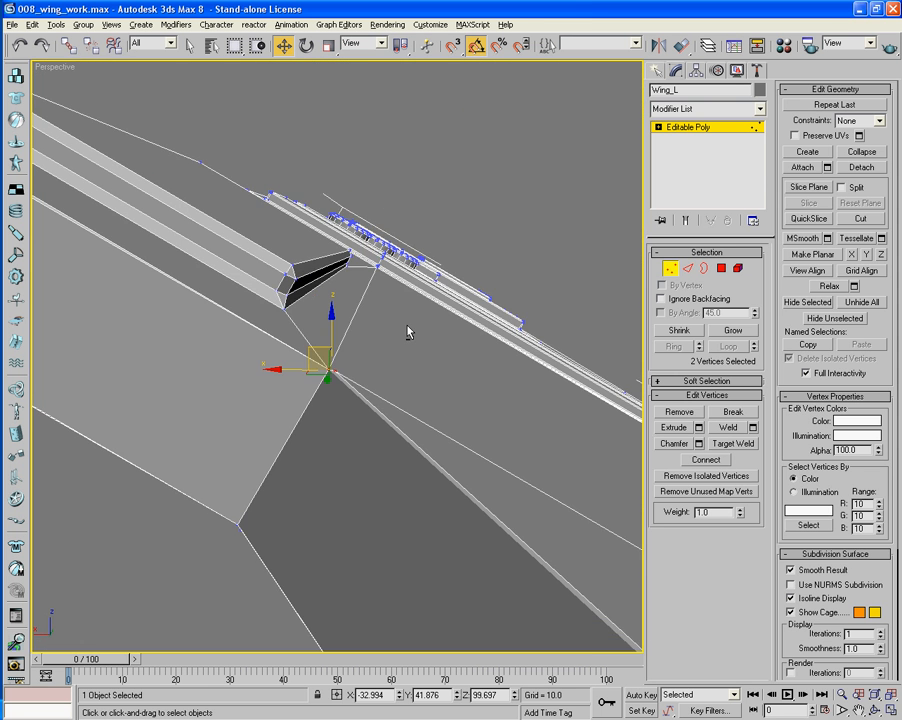
middle_drag(212, 380, 323, 479)
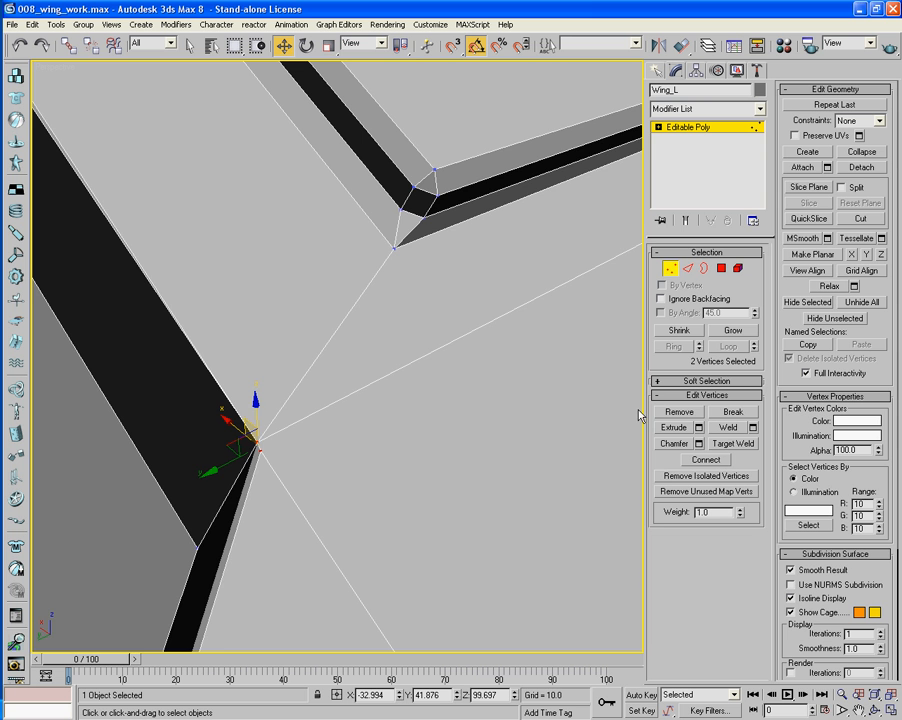
alt+middle_drag(397, 492, 437, 635)
mouse_move(419, 558)
alt+middle_down()
mouse_move(472, 561)
mouse_move(421, 549)
alt+middle_up()
middle_drag(421, 549, 439, 465)
scroll(444, 563, up, 2)
alt+middle_drag(492, 428, 515, 606)
middle_drag(456, 574, 509, 593)
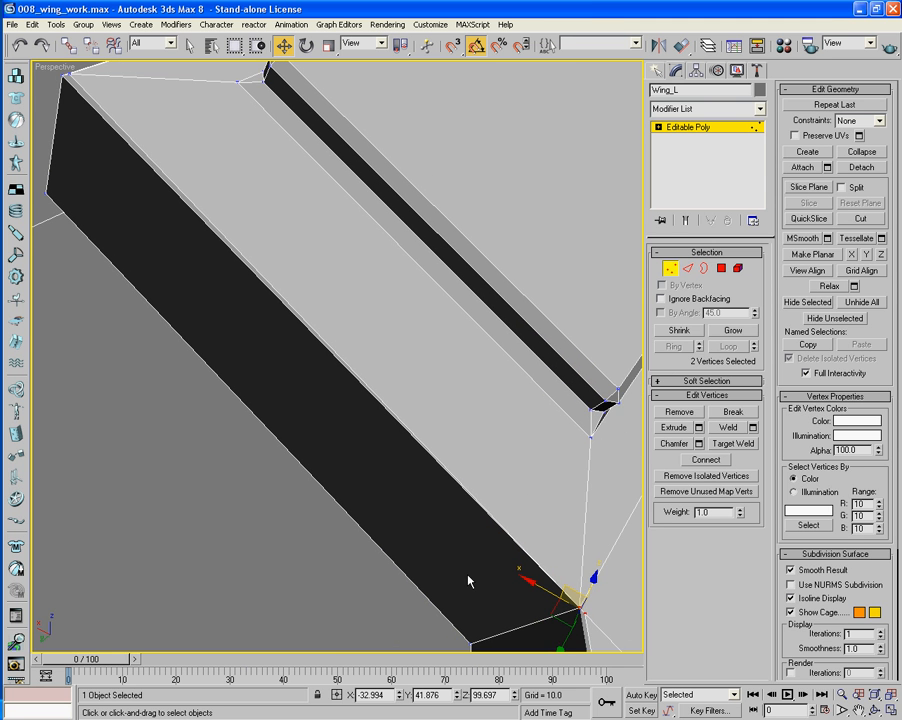
Cut a new edge along the wing's thin outer border, joining the inner corner vertices at its two ends
click(338, 605)
key(F3)
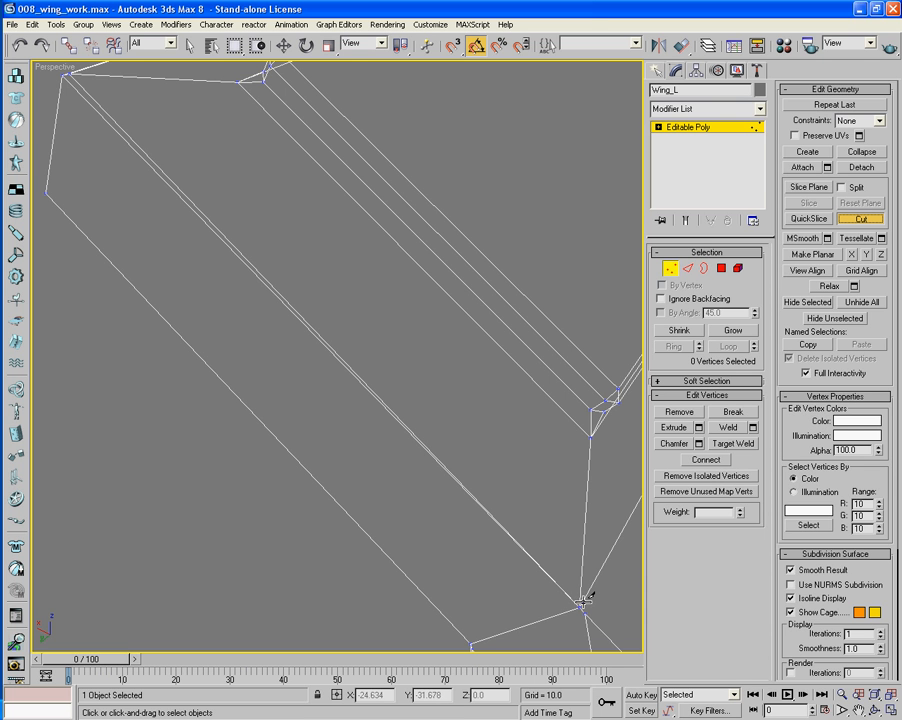
click(582, 602)
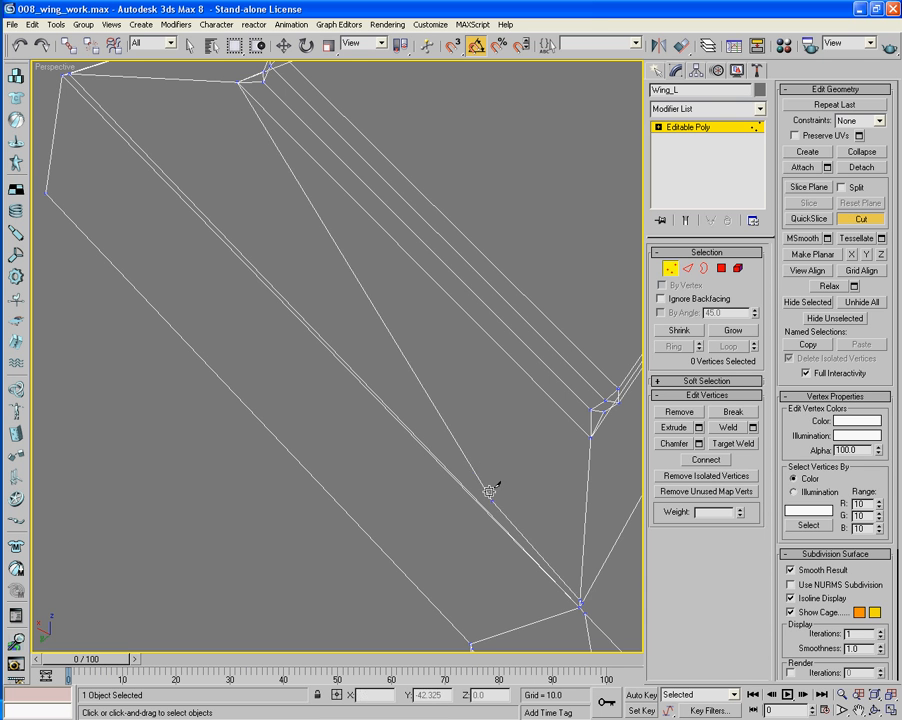
click(71, 75)
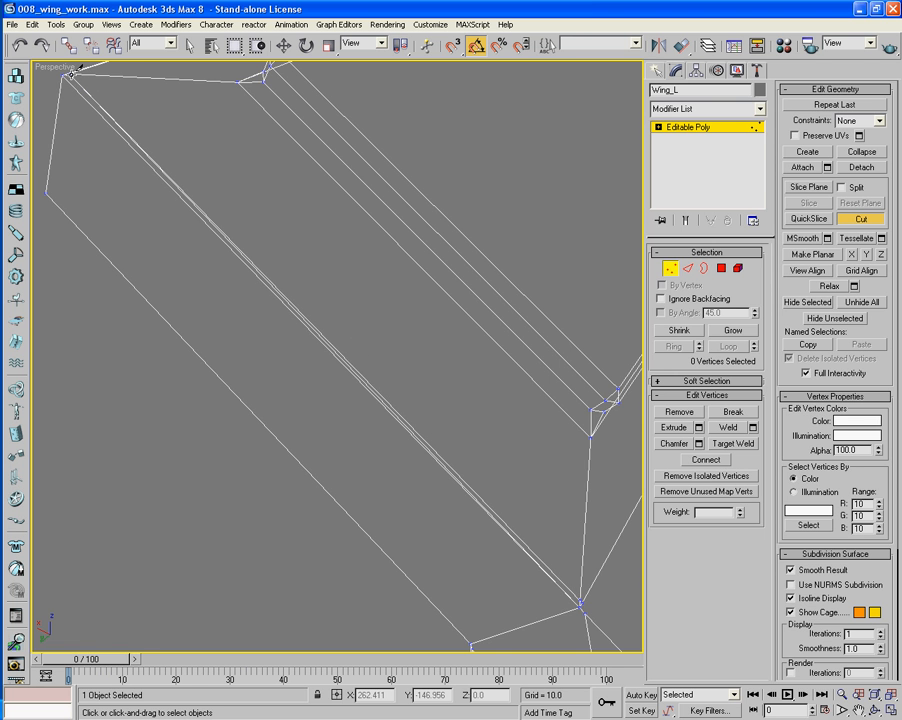
middle_drag(404, 424, 292, 287)
middle_drag(478, 418, 342, 318)
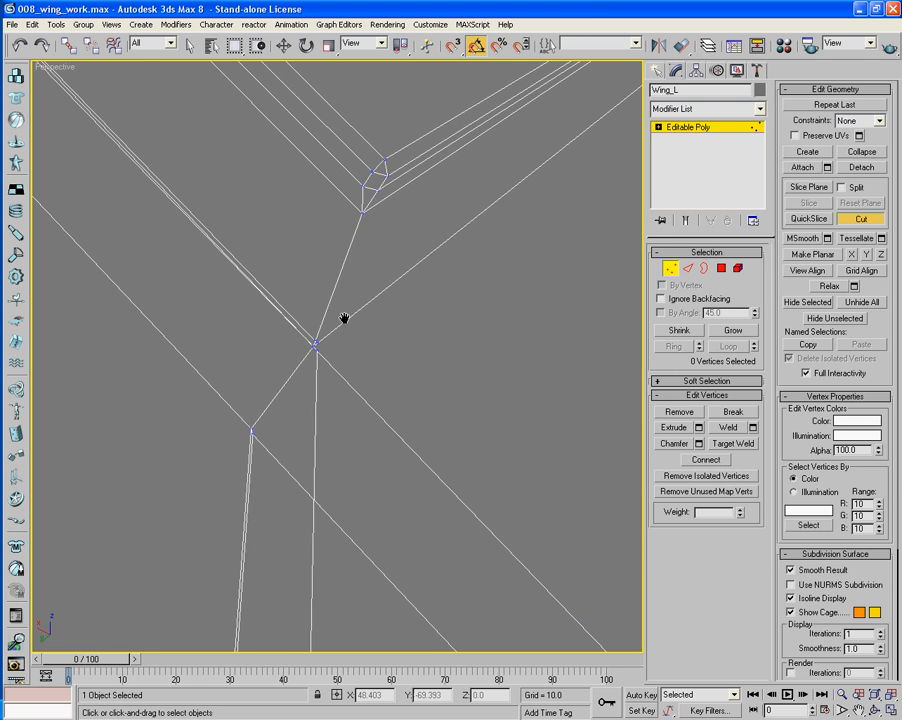
scroll(405, 382, up, 4)
middle_drag(247, 347, 298, 372)
scroll(298, 372, up, 2)
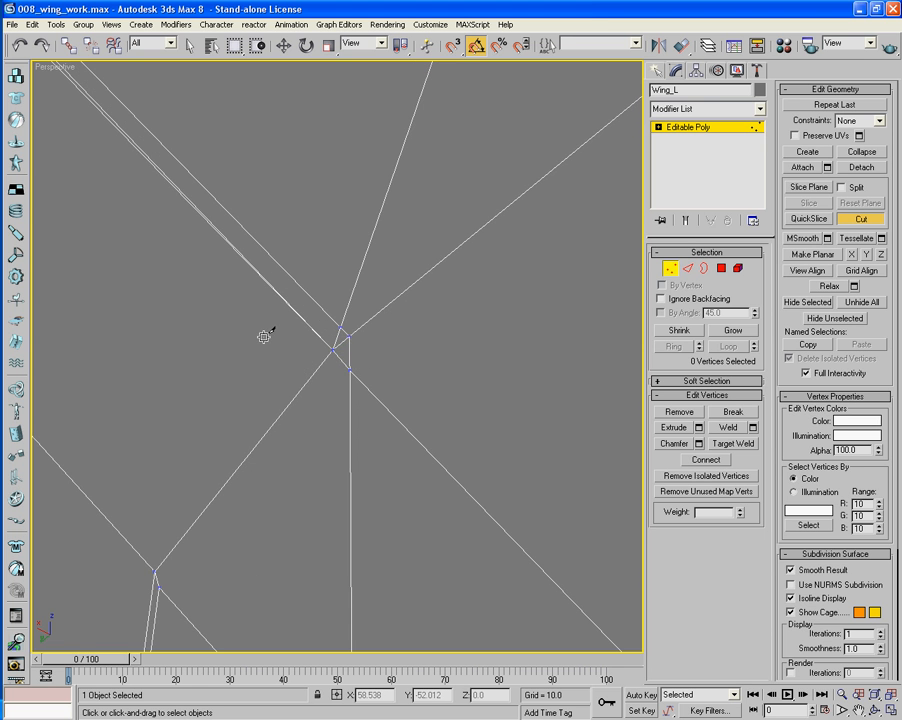
Remove the redundant middle edge from the three nearly parallel edges along the wing's outer border
key(F3)
alt+middle_drag(201, 367, 260, 350)
scroll(260, 350, down, 3)
mouse_move(199, 348)
middle_down()
mouse_move(291, 355)
mouse_move(335, 373)
mouse_move(441, 324)
mouse_move(399, 362)
mouse_move(399, 350)
mouse_move(431, 366)
mouse_move(399, 346)
middle_up()
scroll(399, 346, up, 3)
middle_drag(343, 345, 353, 354)
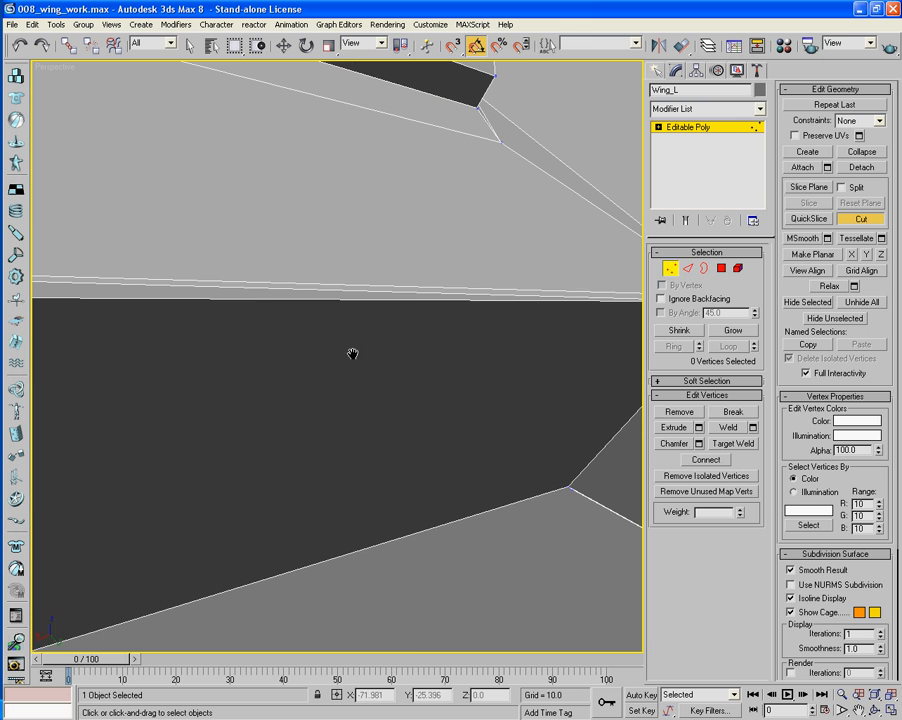
click(692, 268)
click(452, 292)
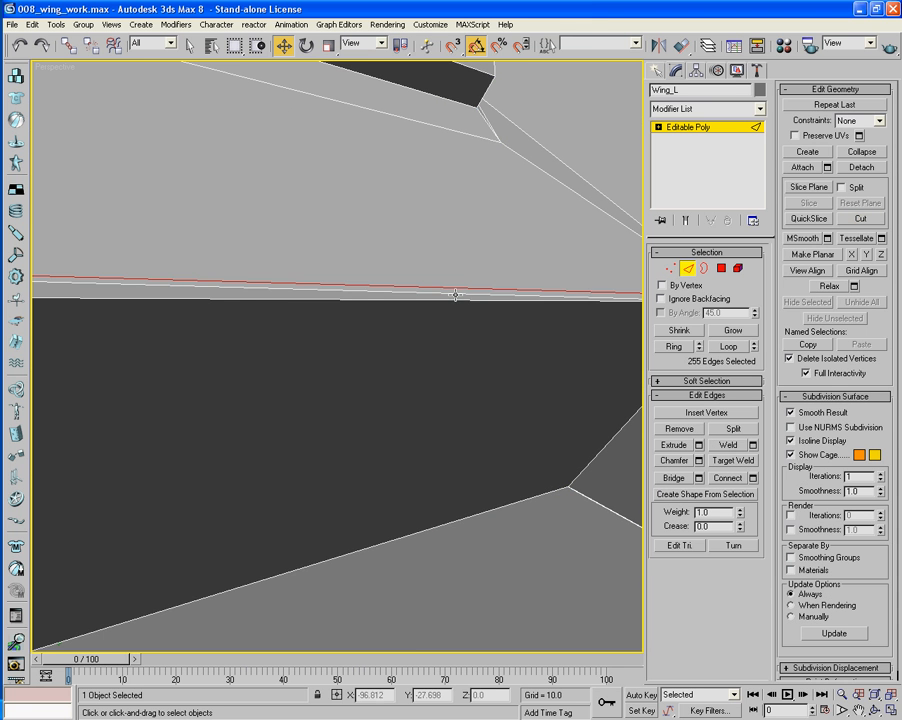
key(w)
click(458, 296)
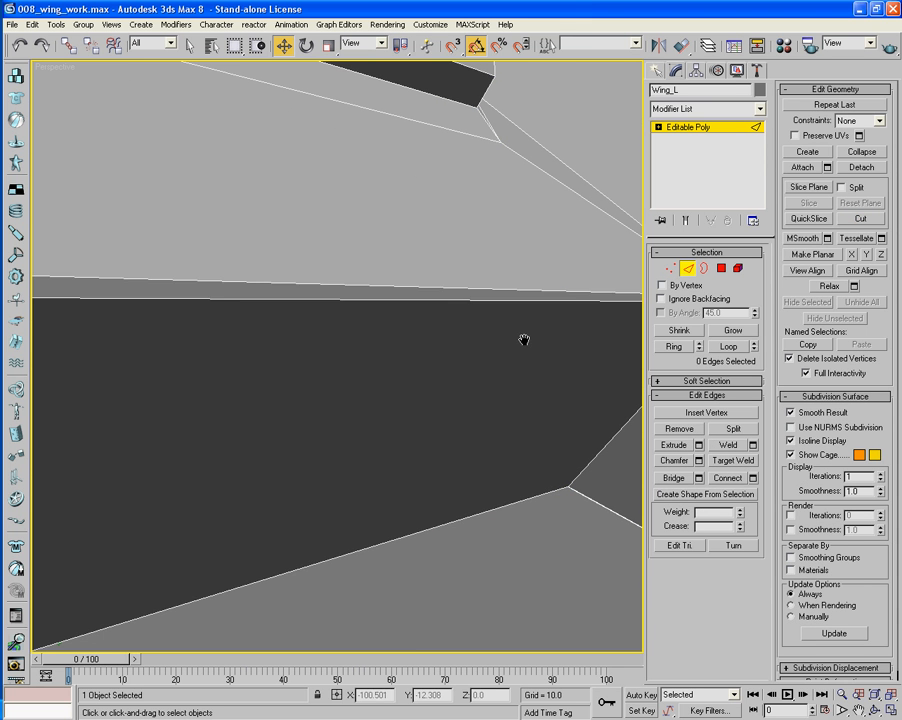
Select the outer corner vertex where the wing's two thin side faces meet the narrow border strip
alt+middle_drag(520, 340, 399, 363)
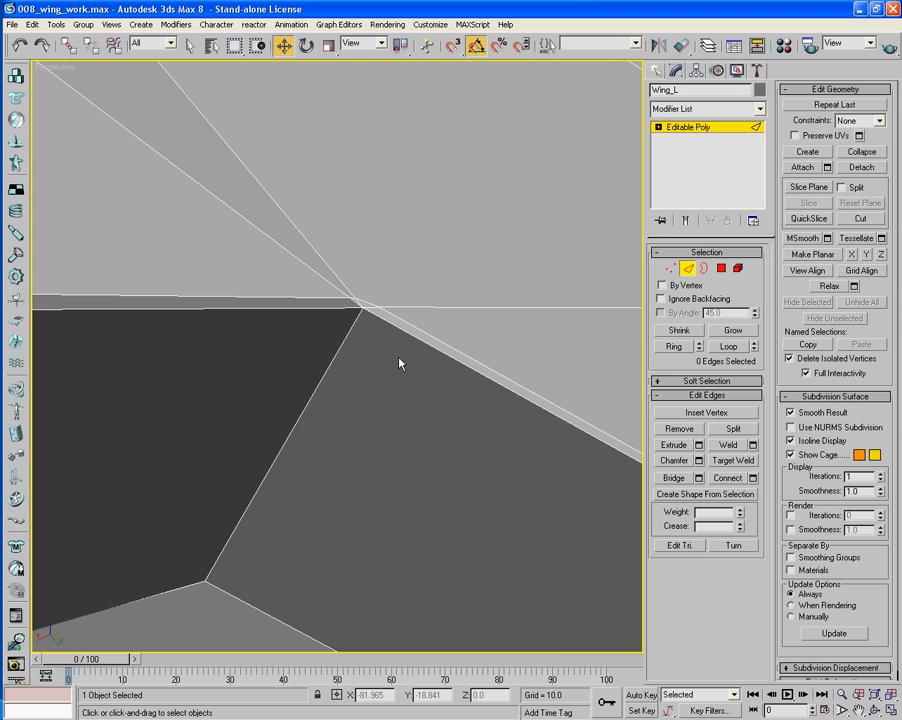
click(670, 268)
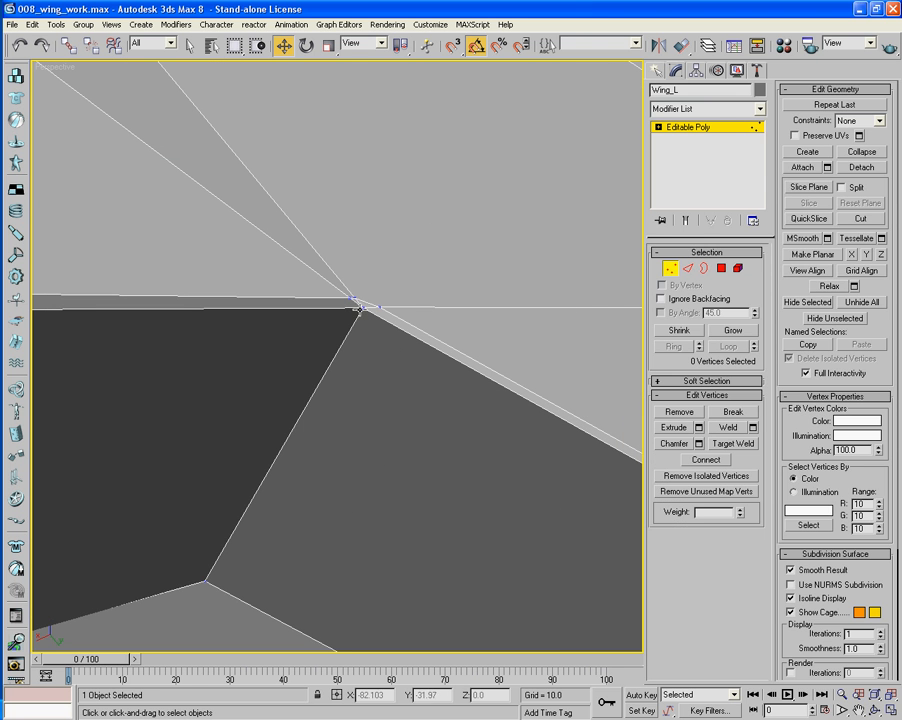
click(359, 307)
click(380, 43)
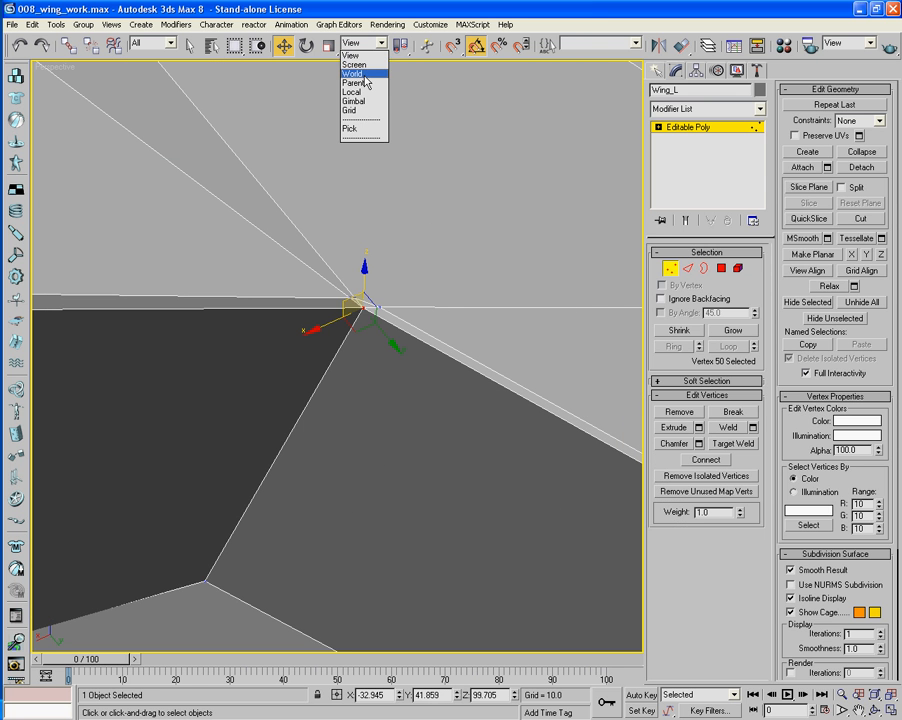
click(366, 93)
alt+middle_drag(368, 266, 378, 241)
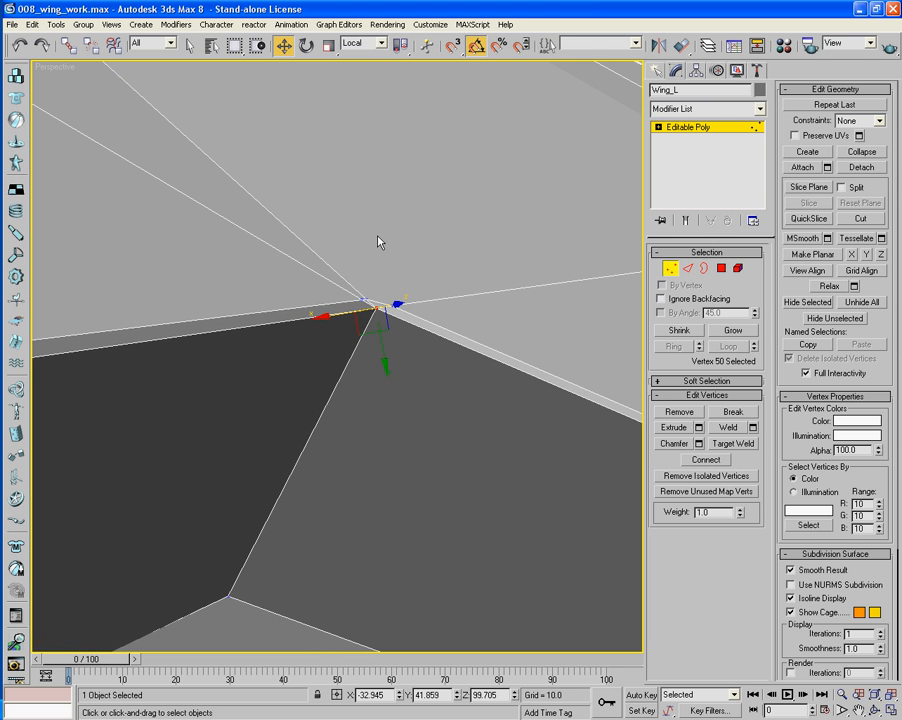
click(366, 43)
click(358, 56)
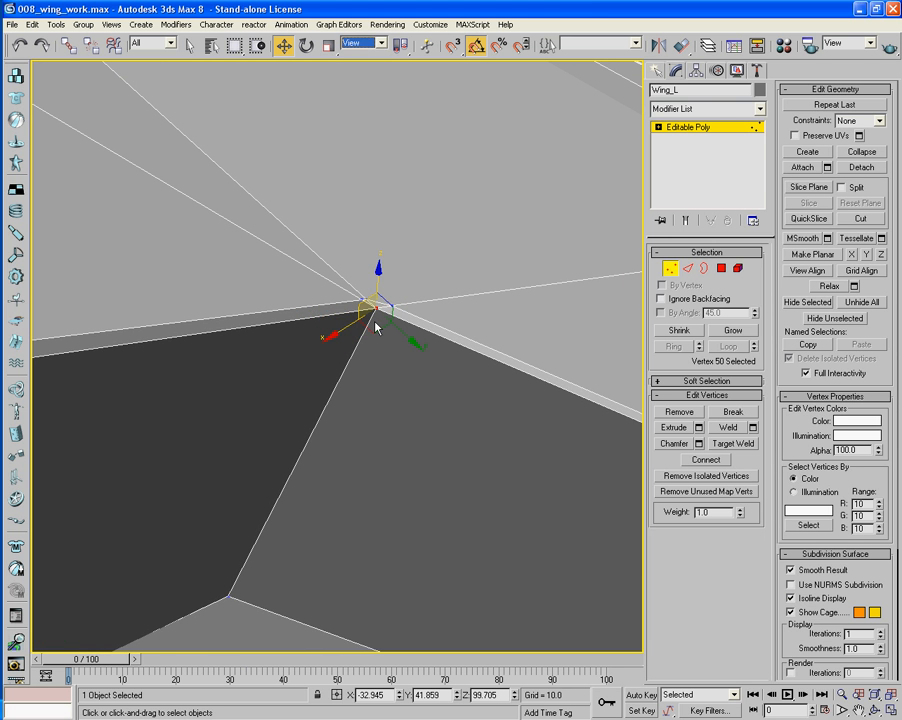
Move the selected corner vertex slightly downward in the XZ plane to adjust the narrow border strip
alt+middle_drag(377, 327, 352, 242)
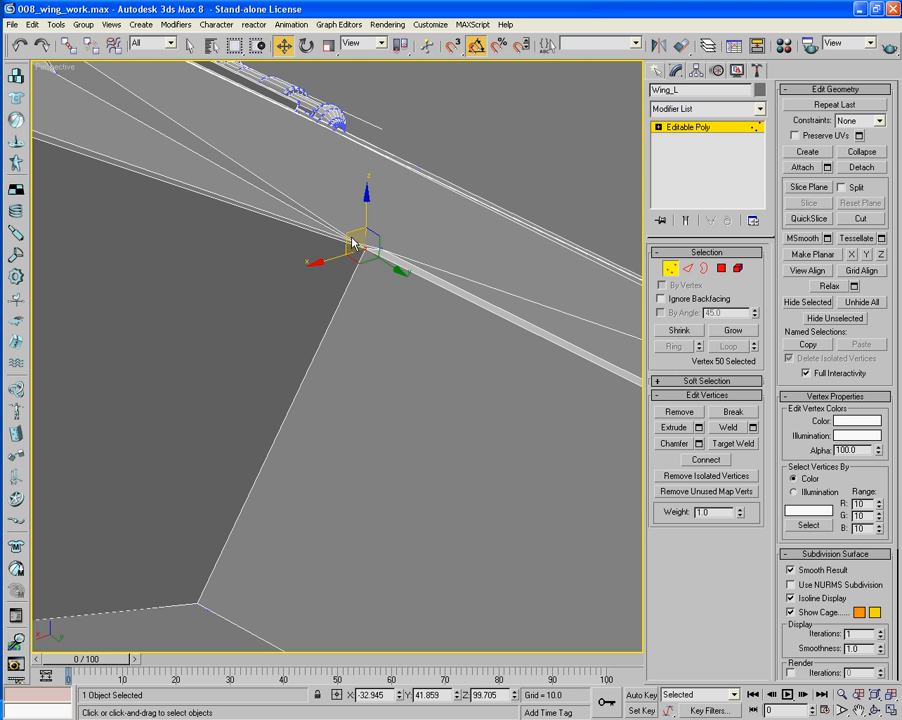
drag(349, 236, 343, 243)
alt+middle_drag(343, 243, 380, 292)
key(F3)
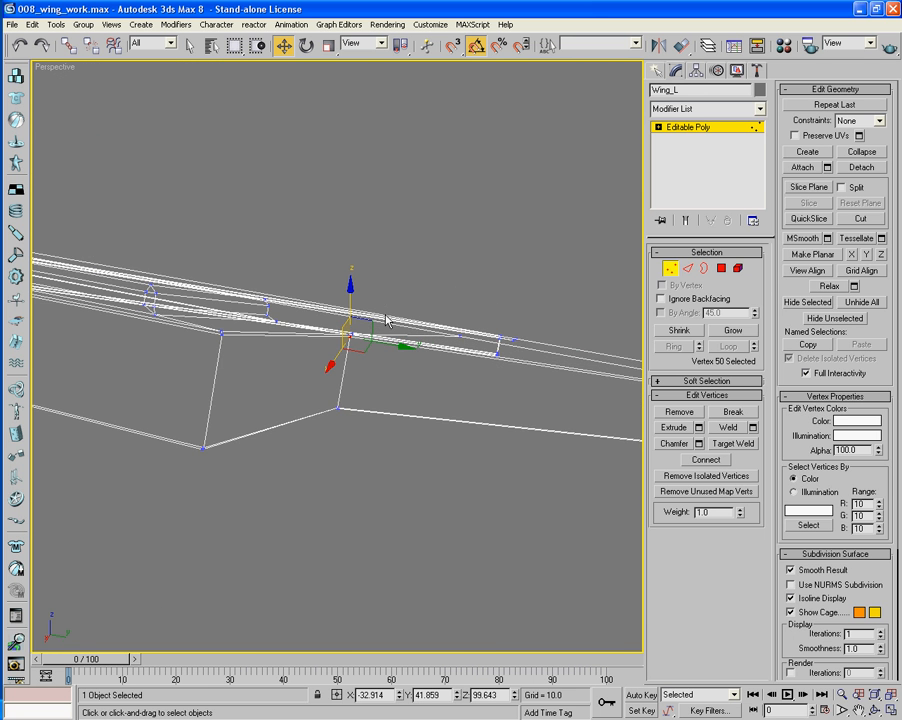
Cut a matching edge between the corner vertices on the wing's opposite face and remove the redundant edge beside it
key(F3)
mouse_move(383, 340)
alt+middle_down()
mouse_move(339, 365)
mouse_move(341, 373)
mouse_move(265, 378)
mouse_move(193, 344)
mouse_move(186, 308)
mouse_move(190, 300)
mouse_move(197, 316)
mouse_move(272, 346)
mouse_move(280, 374)
mouse_move(312, 386)
mouse_move(399, 362)
mouse_move(264, 368)
mouse_move(268, 382)
mouse_move(292, 352)
mouse_move(382, 396)
mouse_move(386, 369)
mouse_move(372, 368)
mouse_move(487, 362)
mouse_move(497, 342)
mouse_move(463, 347)
mouse_move(456, 329)
mouse_move(460, 450)
mouse_move(320, 469)
mouse_move(353, 471)
mouse_move(408, 525)
mouse_move(370, 511)
mouse_move(390, 488)
alt+middle_up()
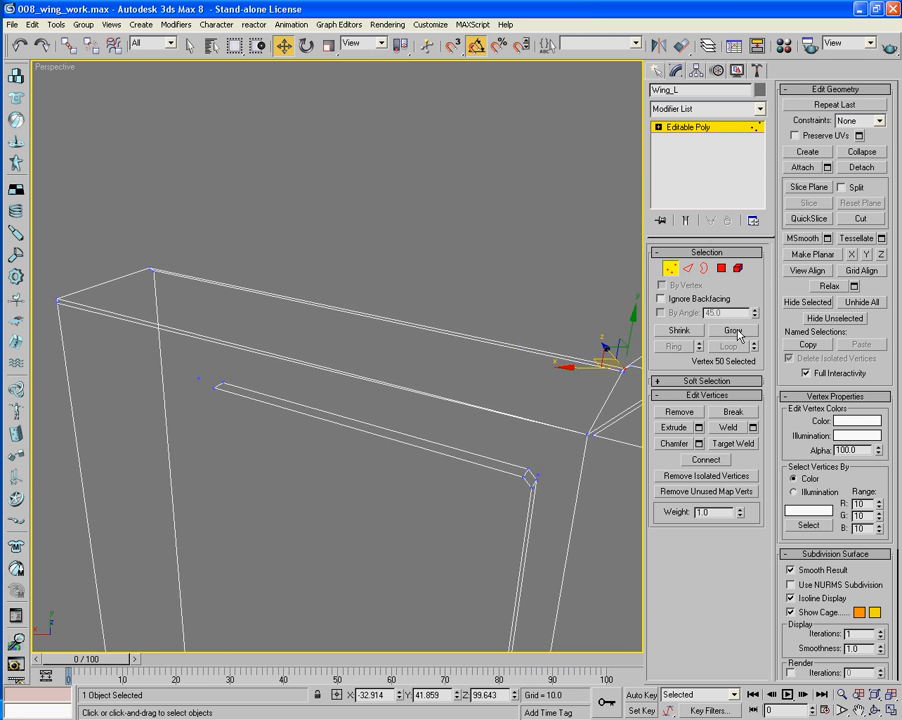
click(500, 203)
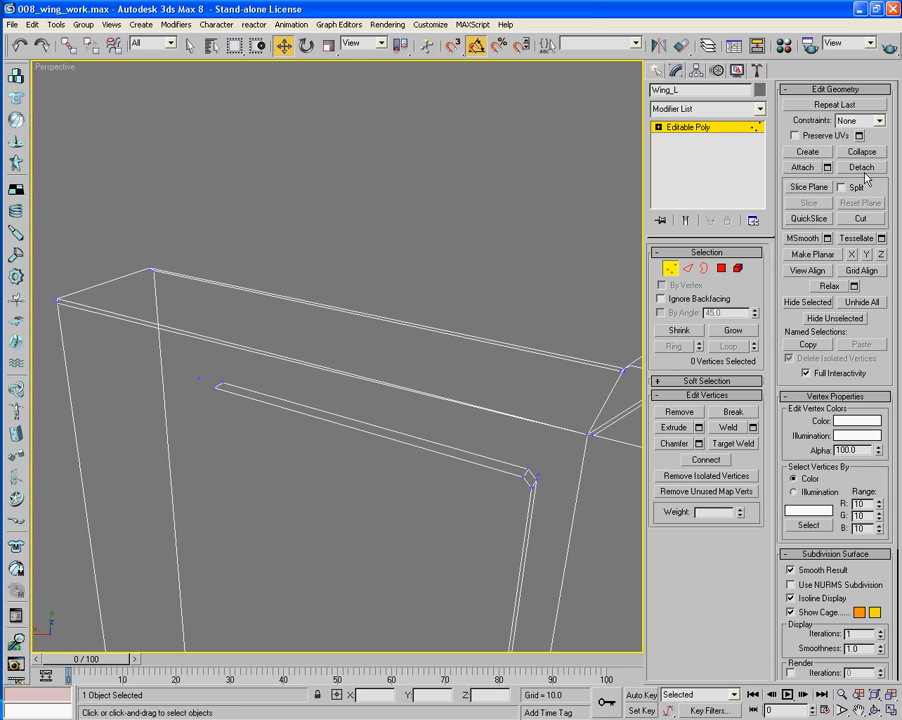
click(57, 303)
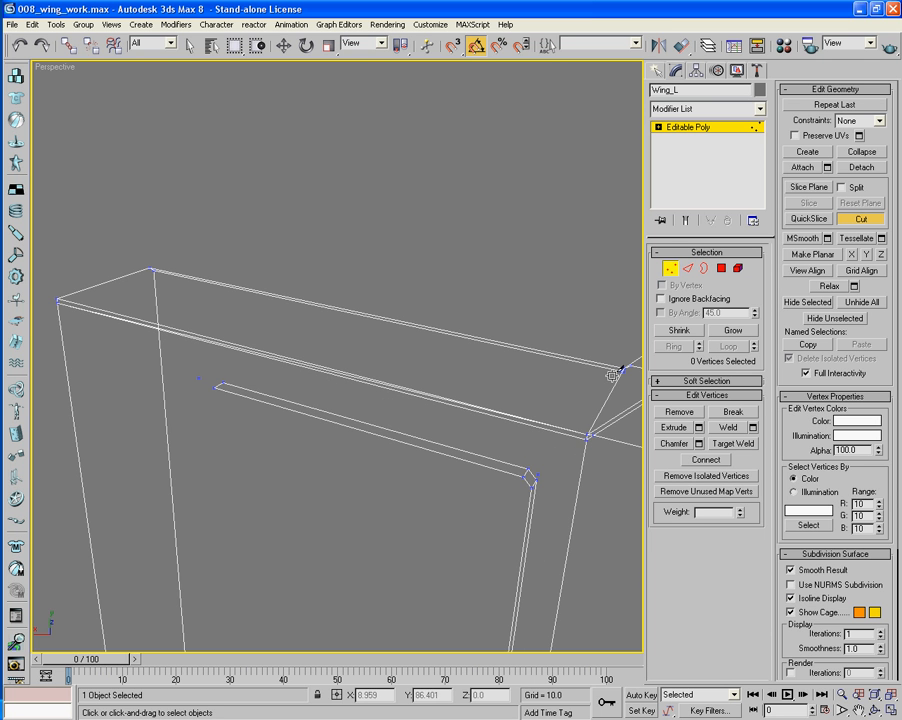
click(686, 270)
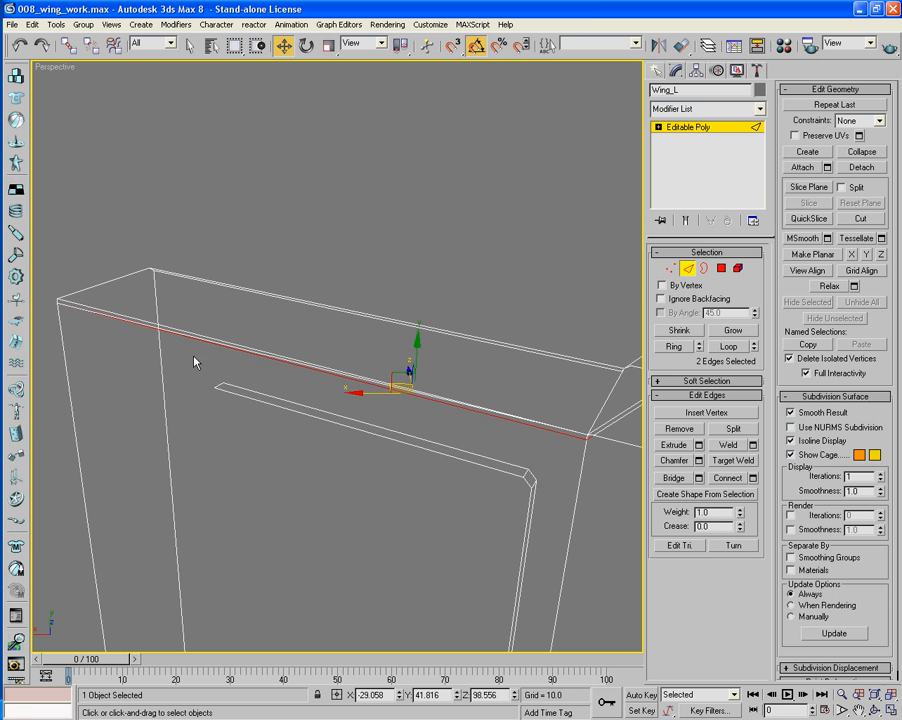
click(333, 342)
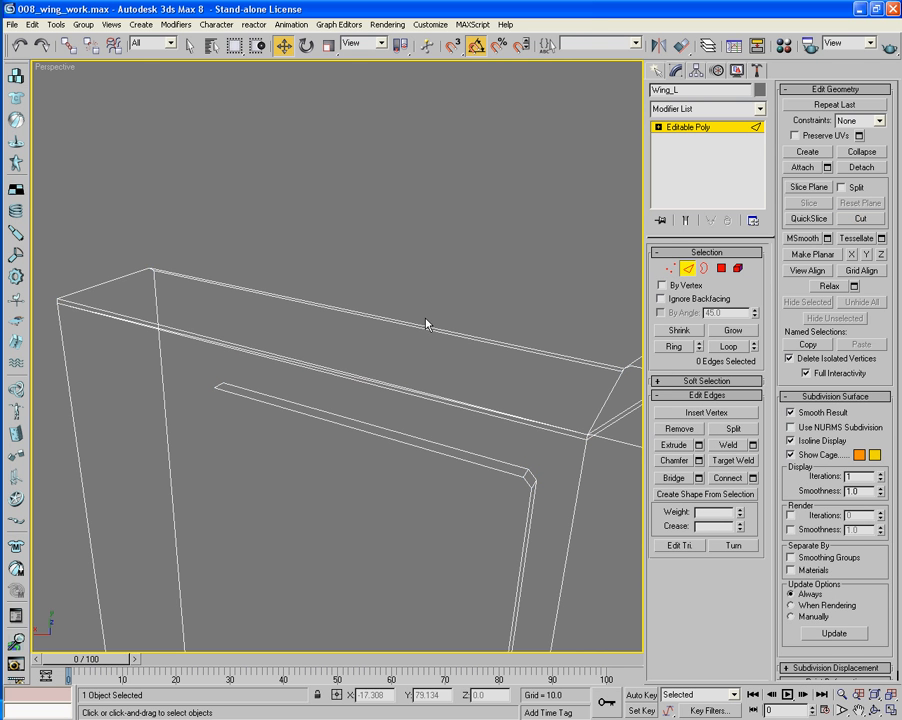
click(261, 352)
key(BackSpace)
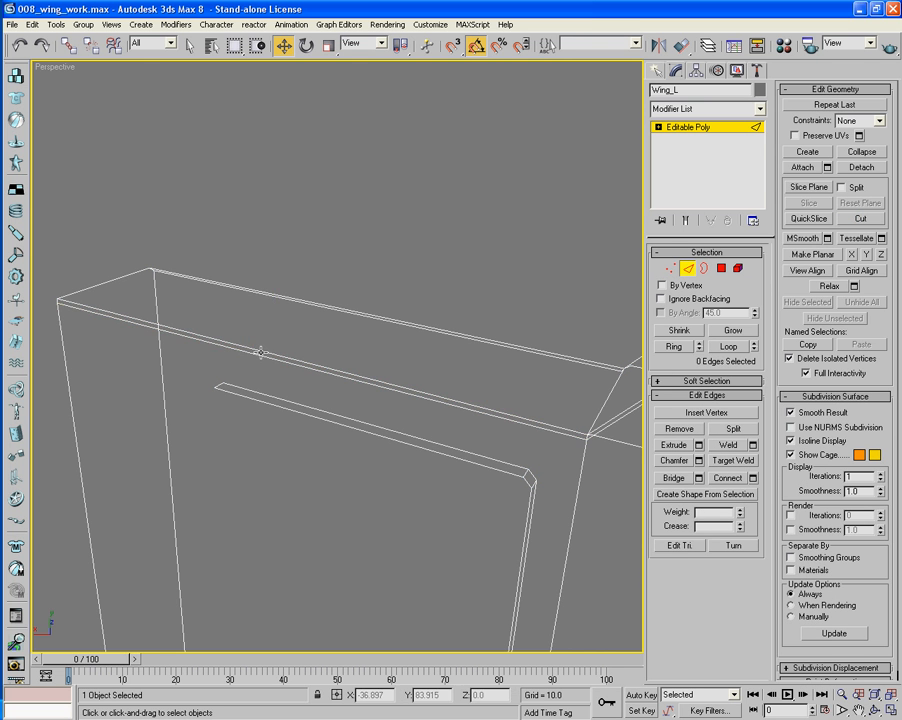
Select the matching corner vertex on the wing's opposite face and move it slightly upward in the XZ plane
middle_drag(405, 420, 284, 408)
scroll(455, 447, up, 3)
middle_drag(509, 477, 510, 417)
scroll(521, 433, up, 1)
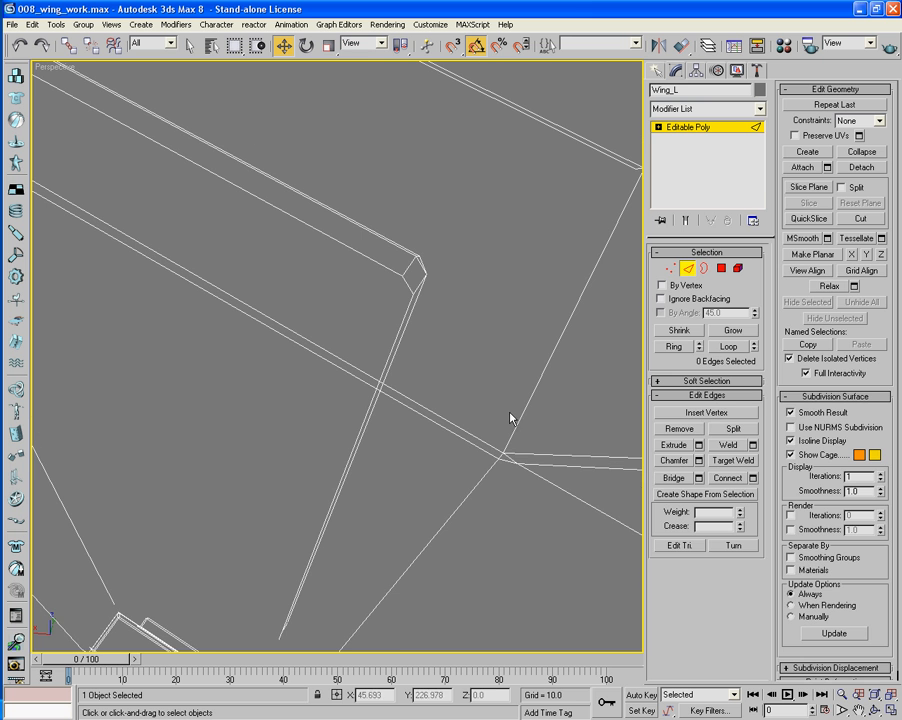
click(674, 267)
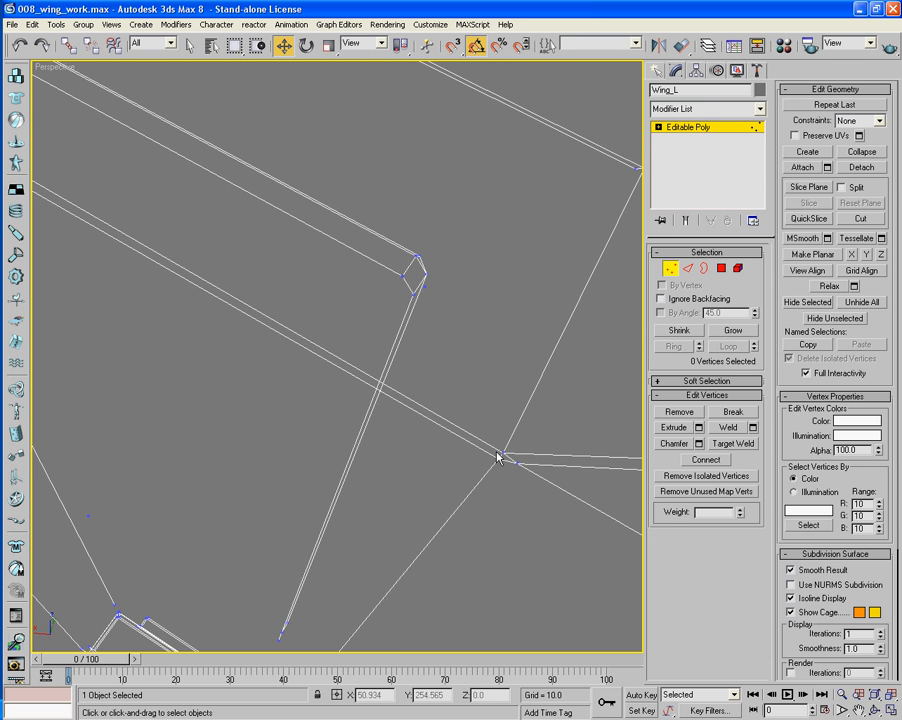
click(502, 455)
mouse_move(547, 425)
alt+middle_down()
mouse_move(510, 444)
mouse_move(533, 441)
mouse_move(511, 460)
mouse_move(504, 420)
alt+middle_up()
key(F3)
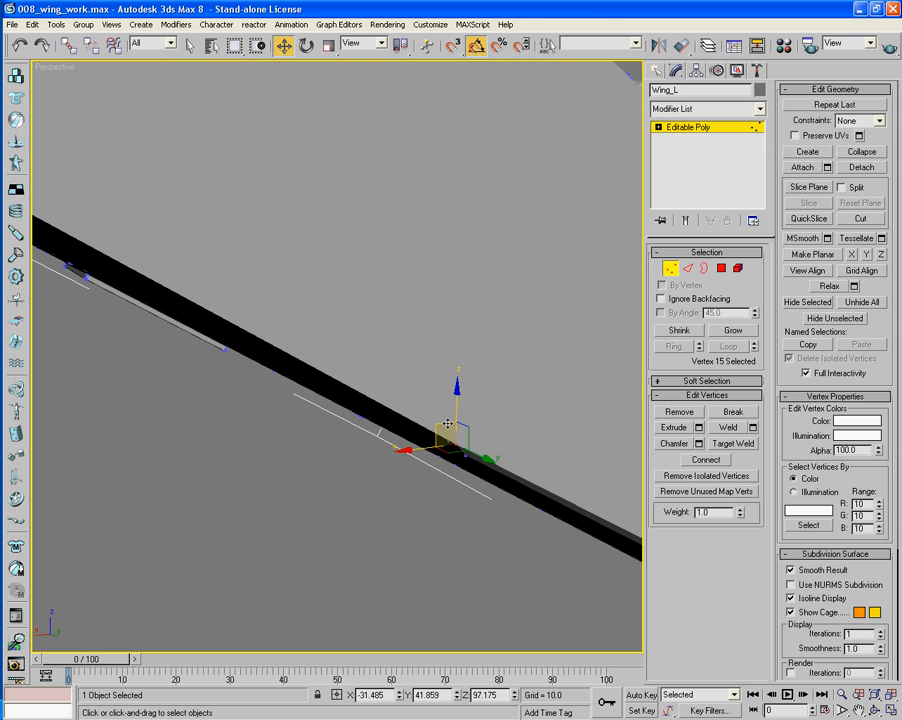
drag(447, 423, 453, 415)
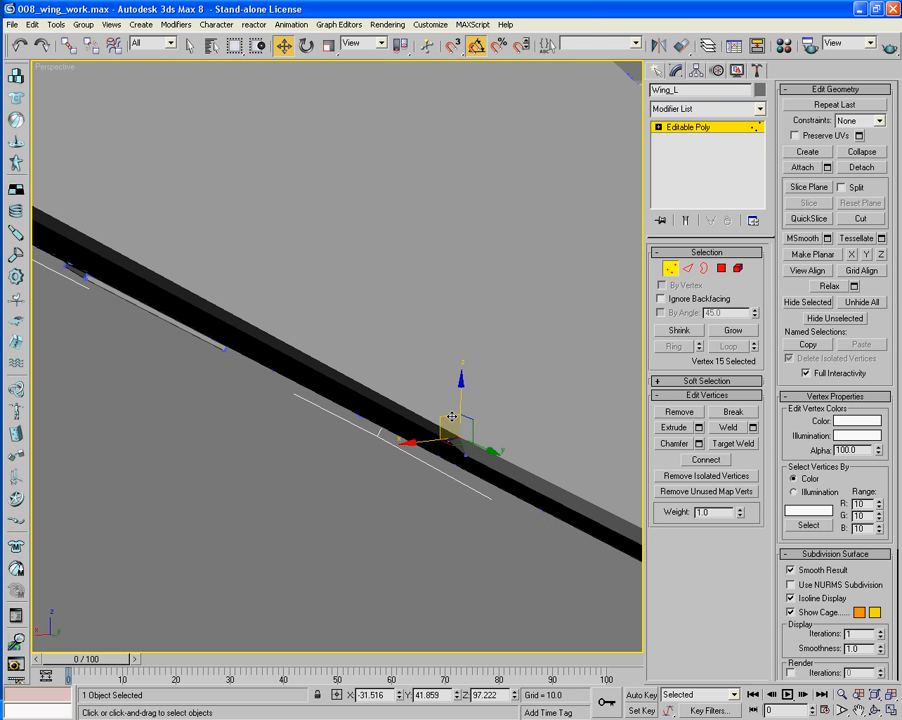
Leave vertex editing on the wing and return the viewport to shaded display
alt+middle_drag(454, 417, 345, 543)
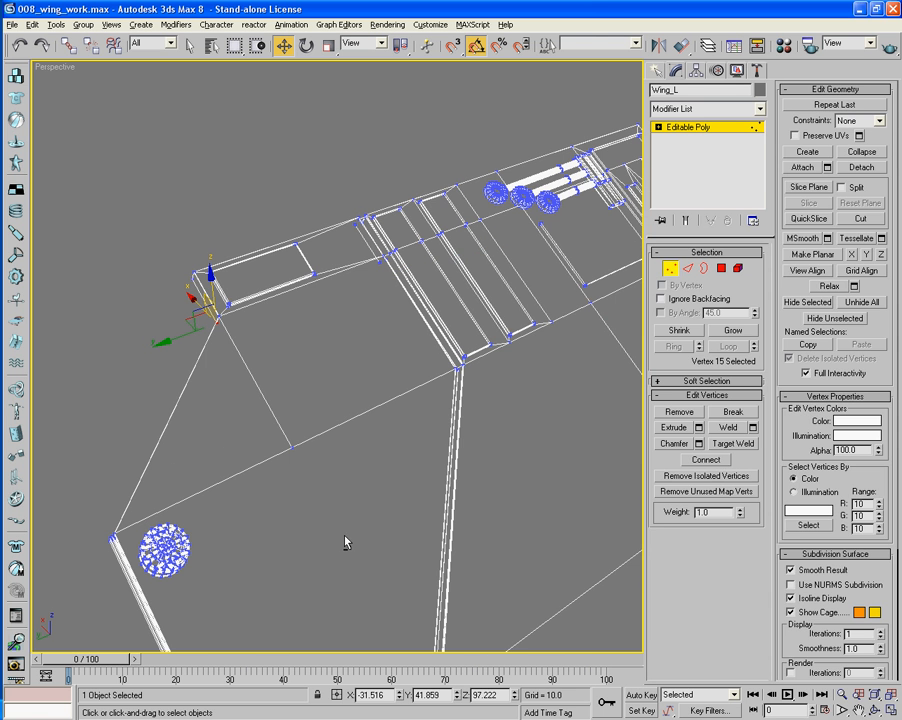
click(671, 269)
mouse_move(312, 416)
middle_down()
mouse_move(258, 438)
mouse_move(597, 244)
middle_up()
key(F3)
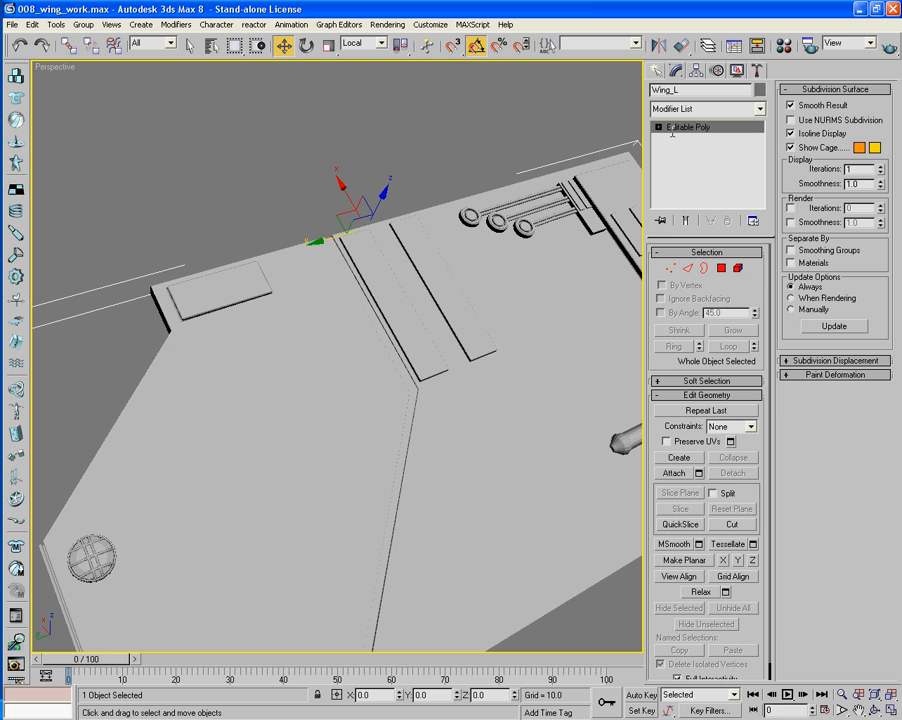
Create an AutoGrid box about 33.4 long, 5.4 wide and 1 high on the wing face beside the long recessed strips
click(659, 70)
middle_drag(346, 340, 354, 243)
click(680, 160)
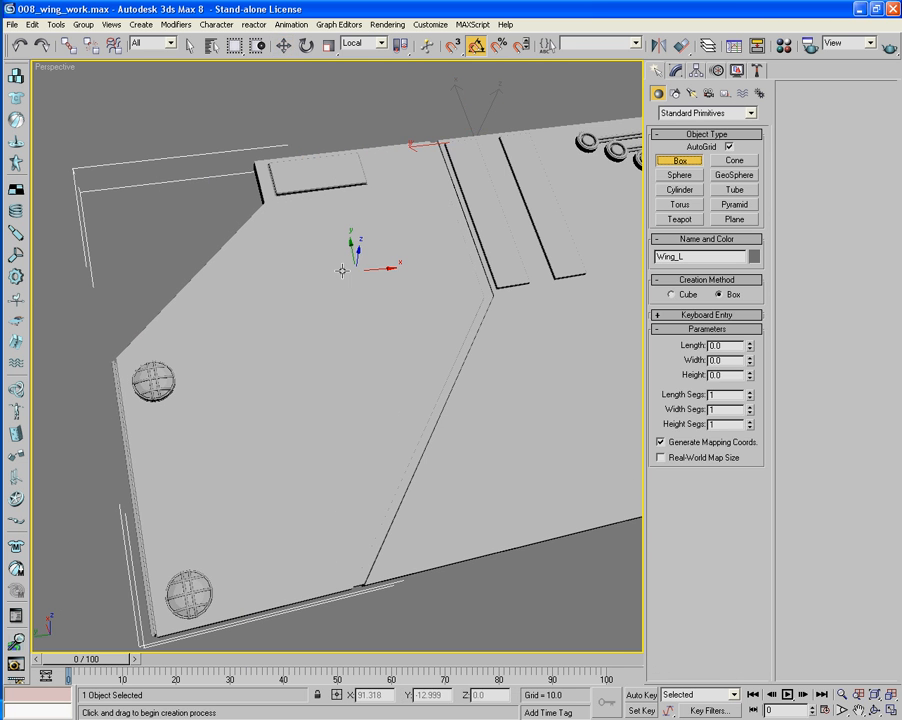
drag(284, 232, 370, 342)
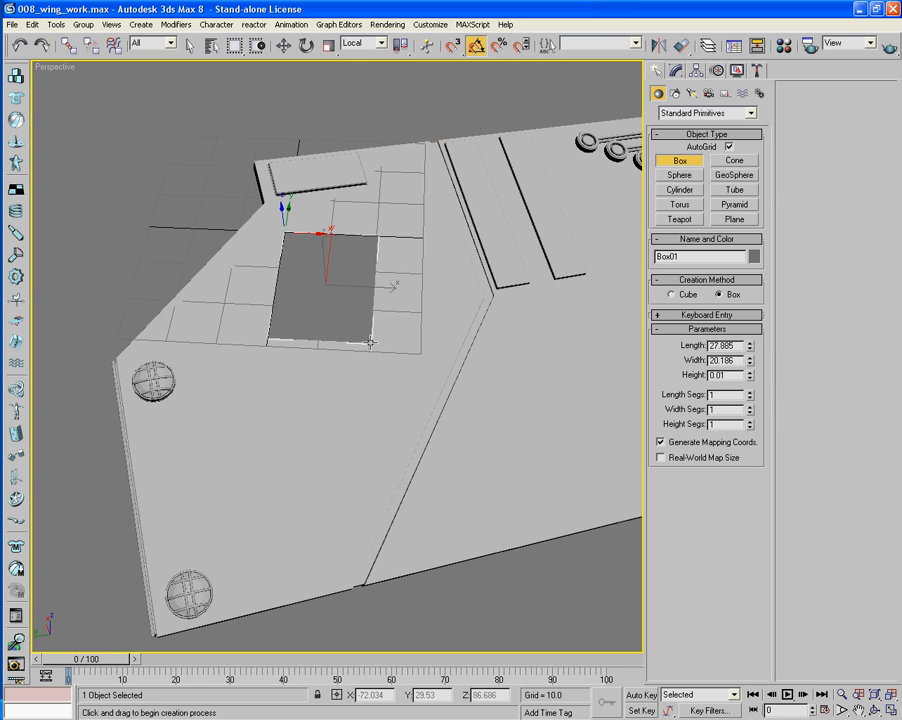
right_click(370, 342)
alt+middle_drag(439, 334, 413, 338)
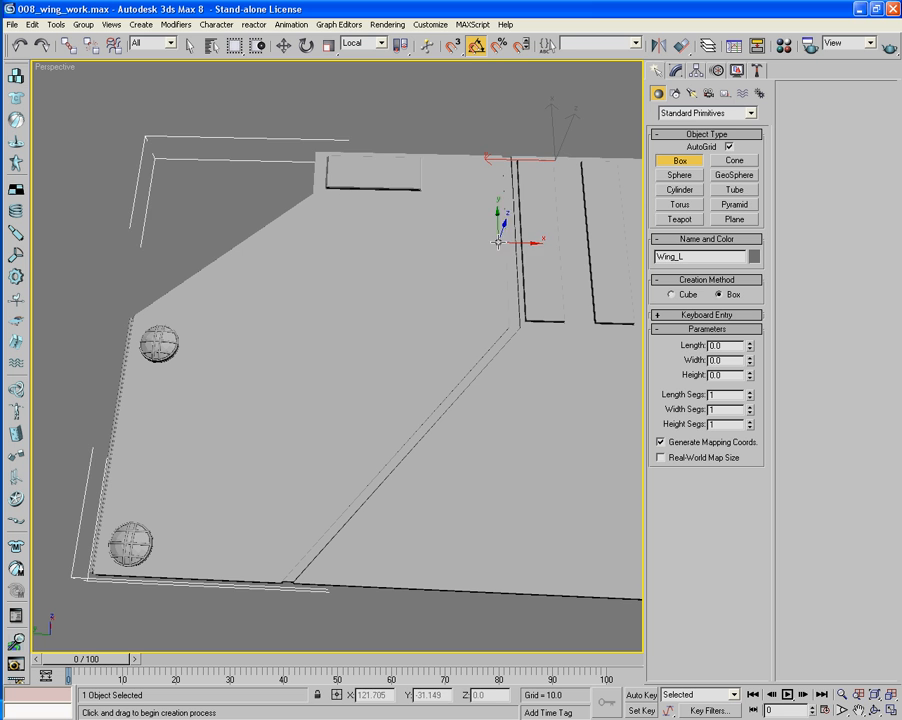
drag(490, 238, 465, 376)
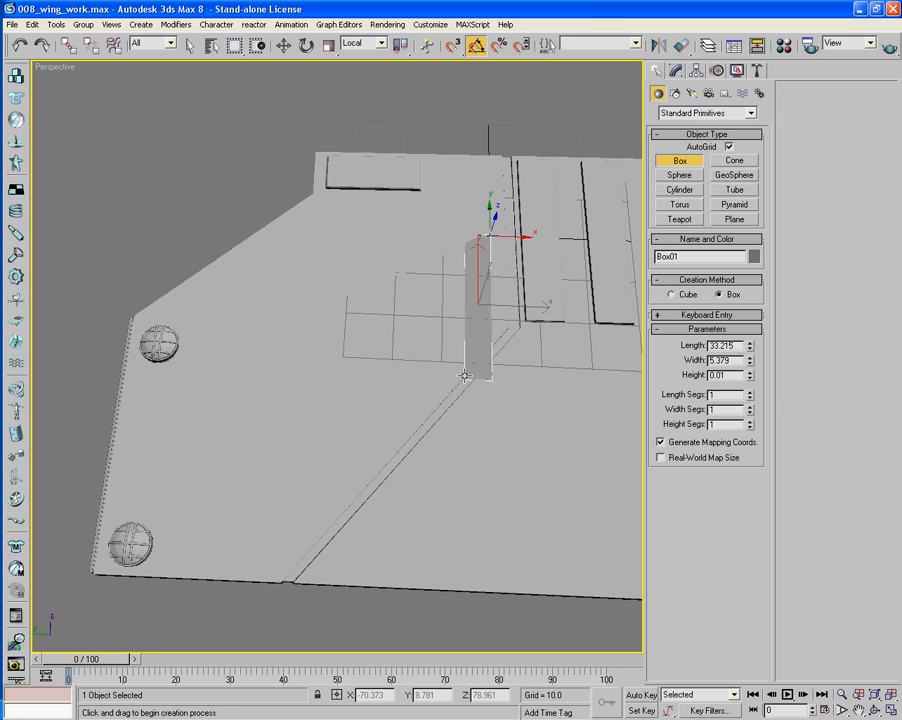
click(465, 376)
Move the new box across the wing face, away from the long strips to below the raised rectangular panel
alt+middle_drag(465, 376, 458, 300)
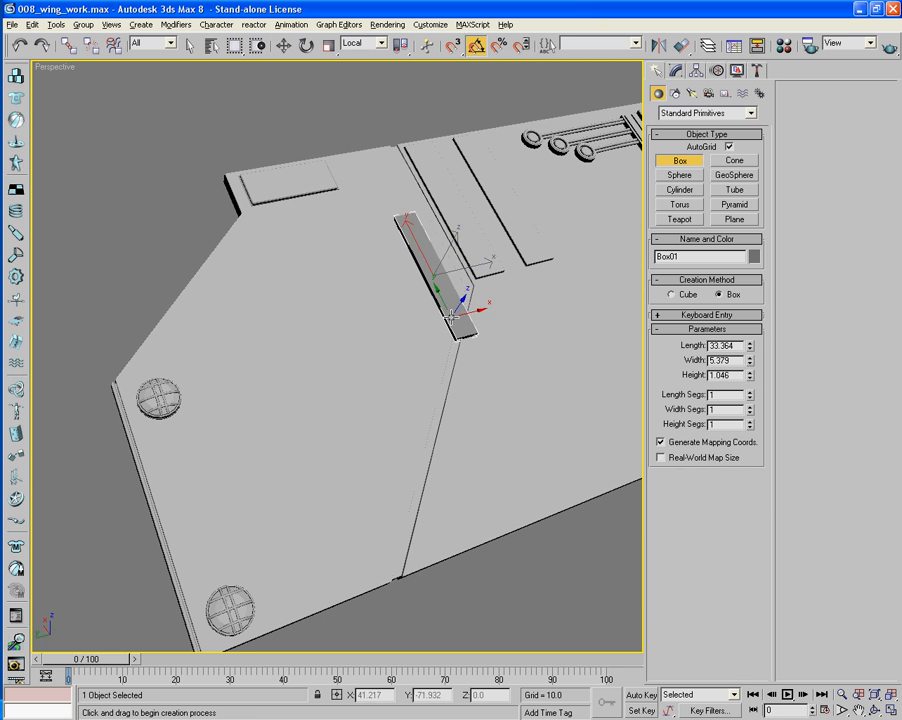
key(w)
drag(474, 264, 351, 228)
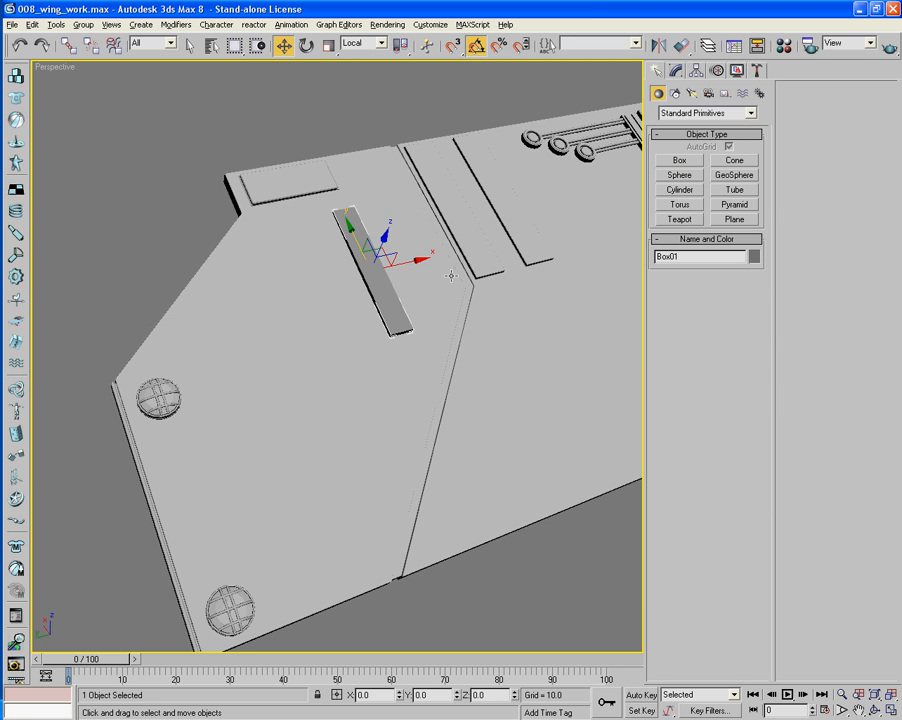
alt+middle_drag(451, 275, 432, 299)
mouse_move(451, 255)
shift+mouse_down()
mouse_move(424, 254)
mouse_move(436, 258)
shift+mouse_up()
click(481, 478)
Convert the narrow box on the wing face to an editable poly
right_click(480, 423)
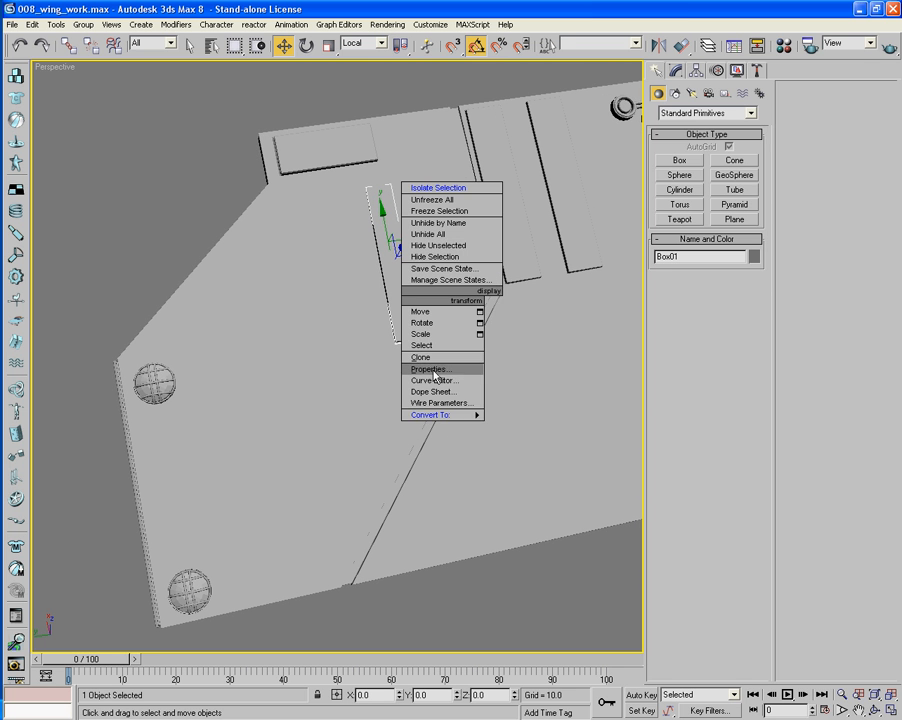
mouse_move(467, 424)
click(534, 425)
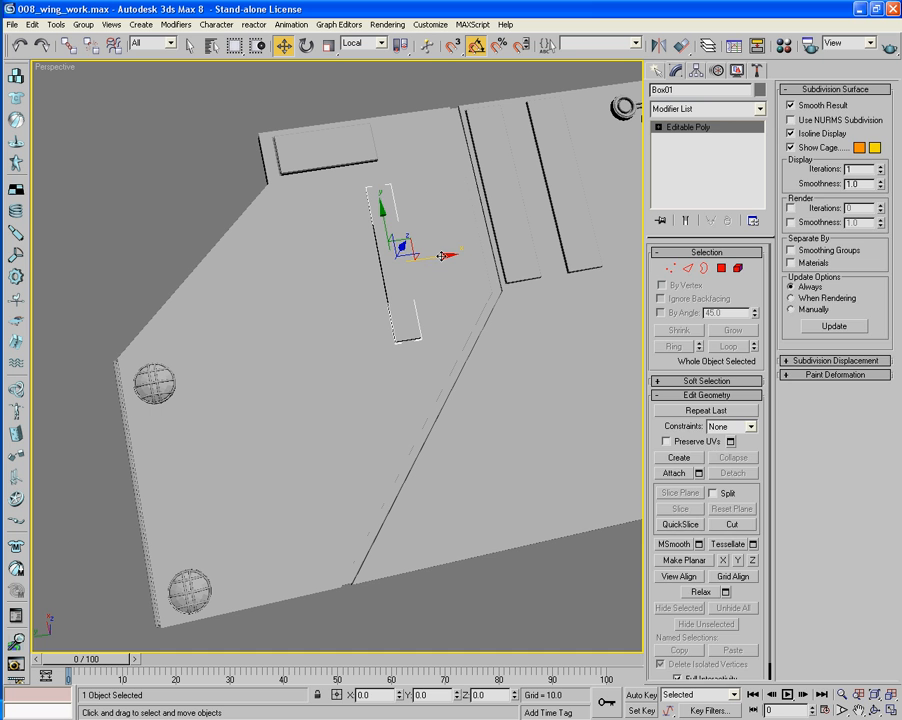
Clone the narrow box sideways into two evenly spaced instances, then reselect the original box
shift+drag(441, 256, 406, 256)
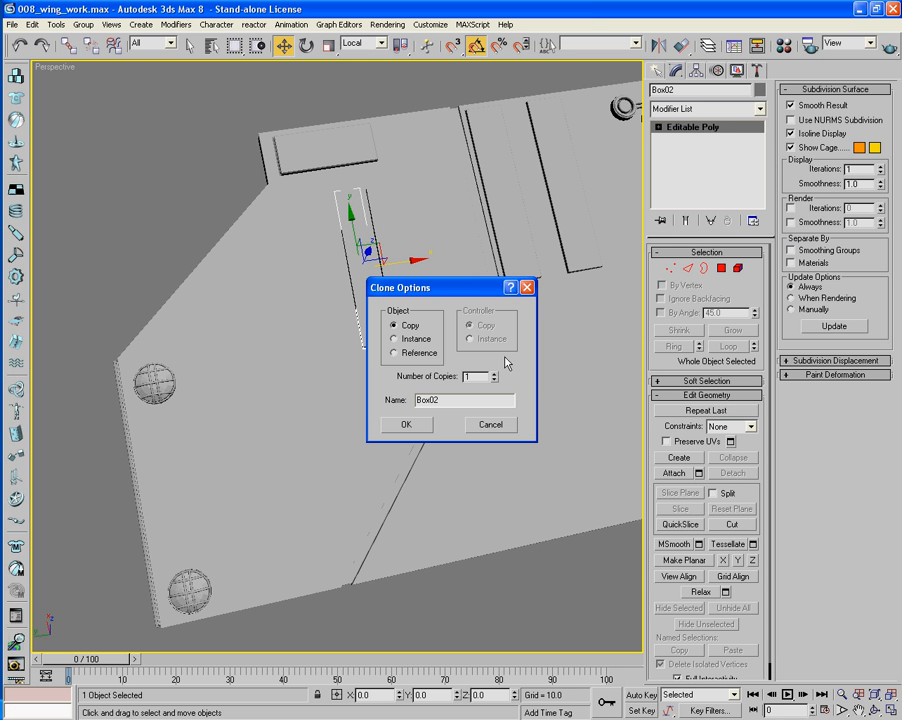
click(406, 425)
mouse_move(410, 420)
alt+middle_down()
mouse_move(412, 372)
mouse_move(430, 373)
alt+middle_up()
click(200, 250)
click(376, 282)
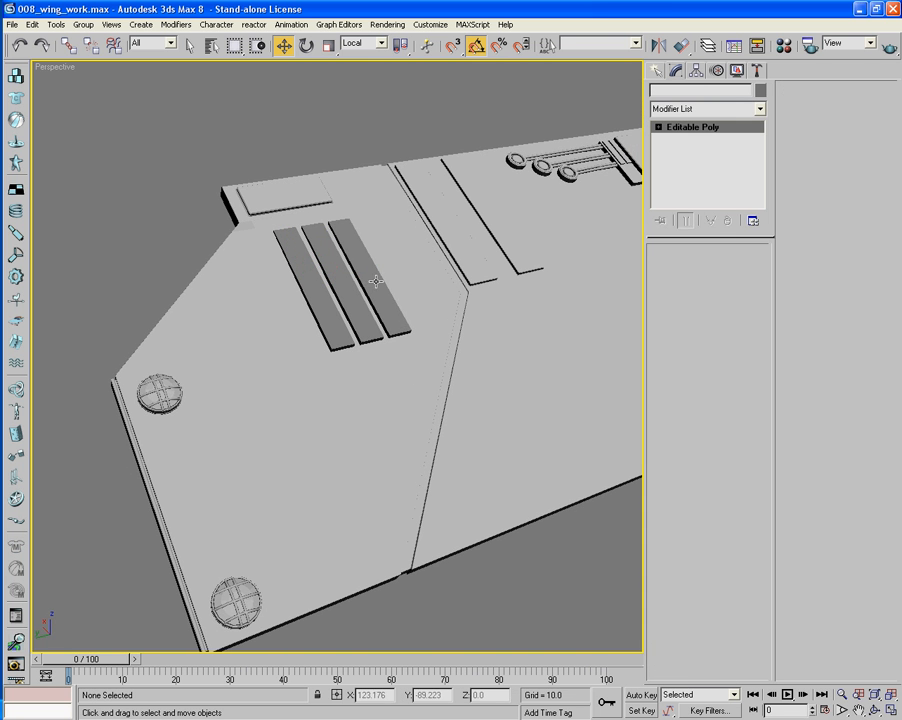
Switch the reference coordinate system to Local and delete the underside polygon of the original box
middle_drag(384, 298, 360, 318)
scroll(360, 320, up, 3)
click(721, 268)
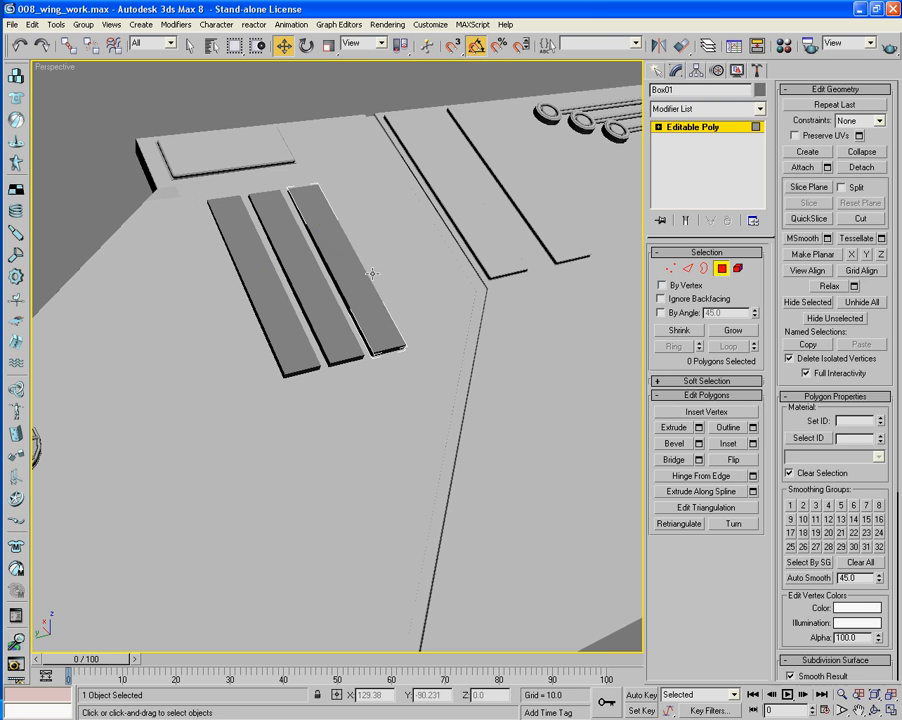
click(368, 272)
mouse_move(344, 215)
mouse_down()
mouse_move(343, 186)
mouse_move(344, 194)
mouse_up()
click(364, 44)
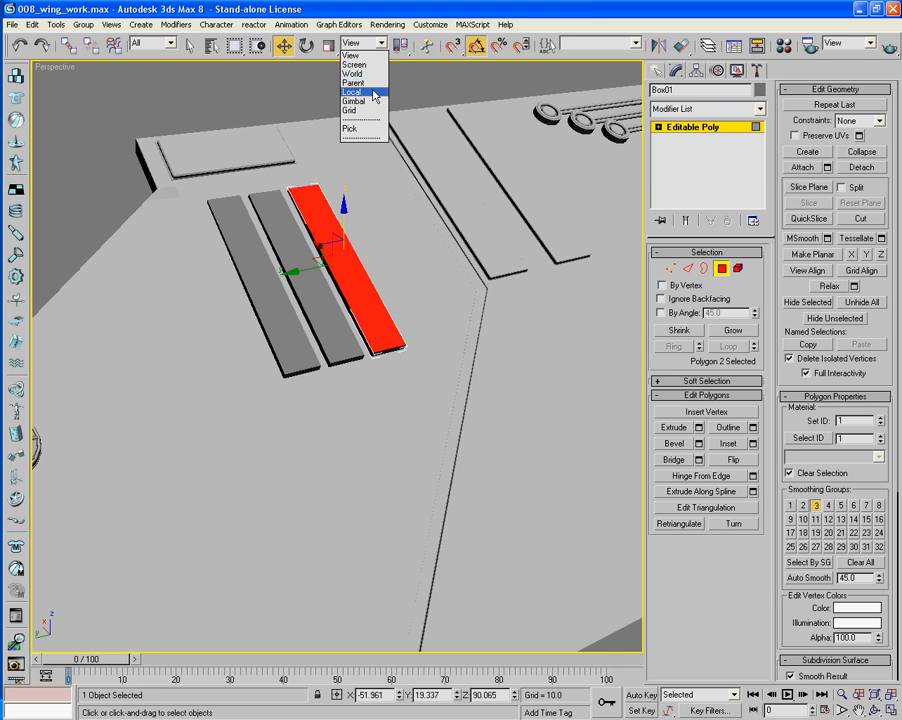
click(369, 89)
scroll(400, 200, up, 3)
scroll(405, 205, down, 2)
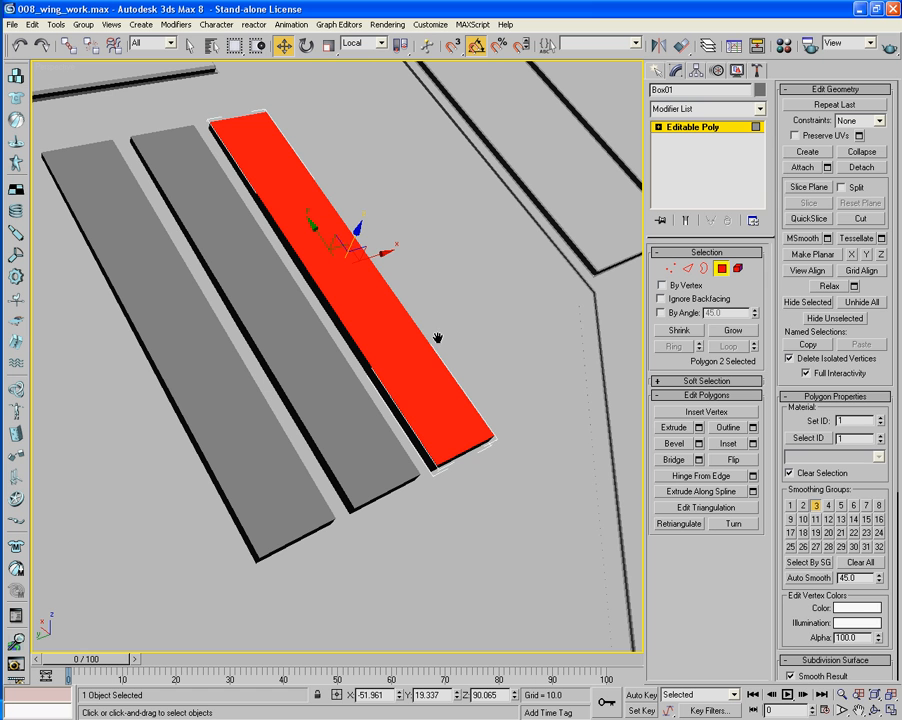
click(731, 332)
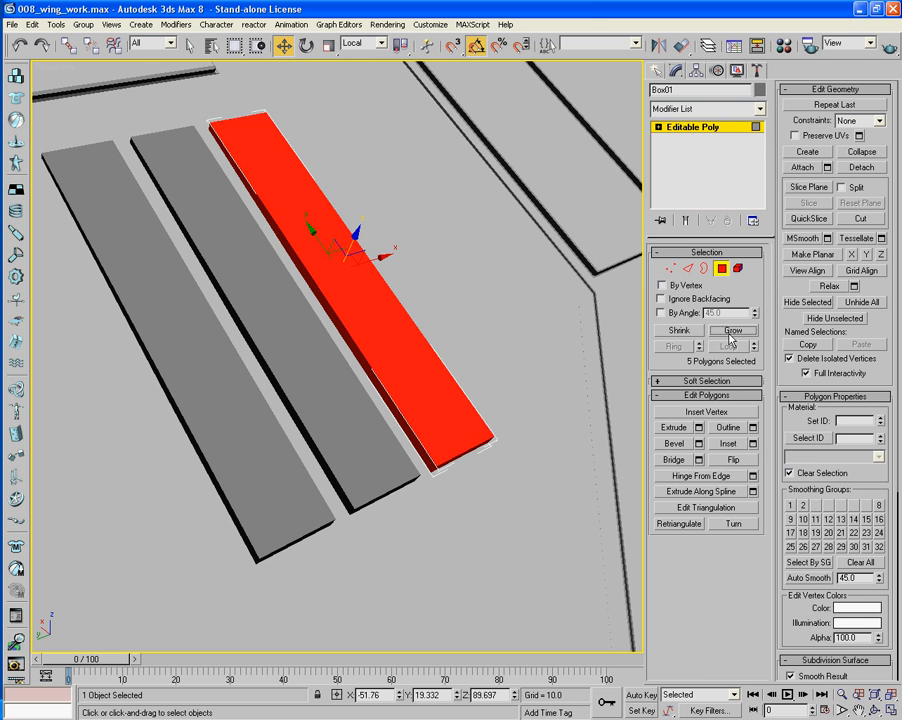
key(ctrl+i)
key(ctrl+d)
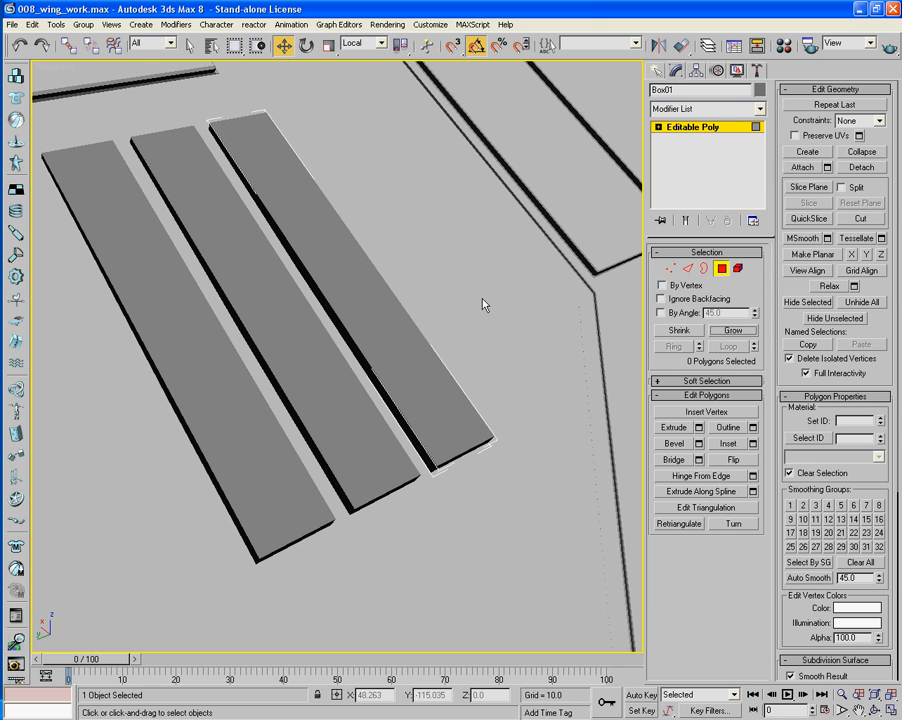
Inset the strip's top polygon slightly and scale it down along its length into a short rectangle
mouse_move(407, 339)
alt+middle_down()
mouse_move(387, 338)
mouse_move(385, 326)
mouse_move(391, 336)
alt+middle_up()
click(387, 329)
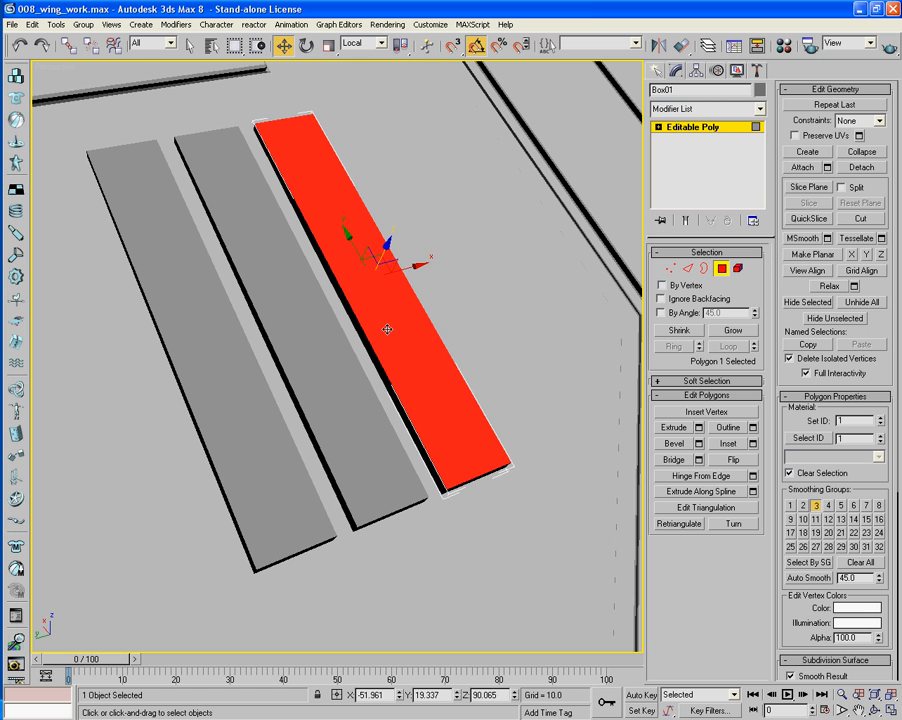
click(735, 449)
drag(461, 443, 527, 376)
key(r)
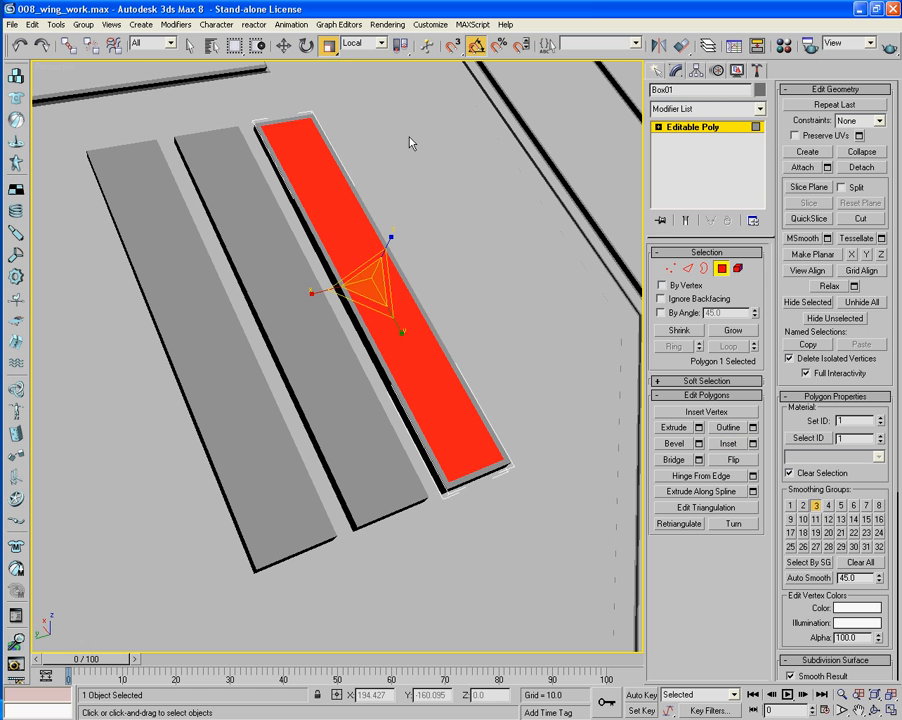
drag(406, 330, 328, 201)
Move the short rectangle to the strip's end farthest from the raised panel and extrude it into a low block
click(284, 45)
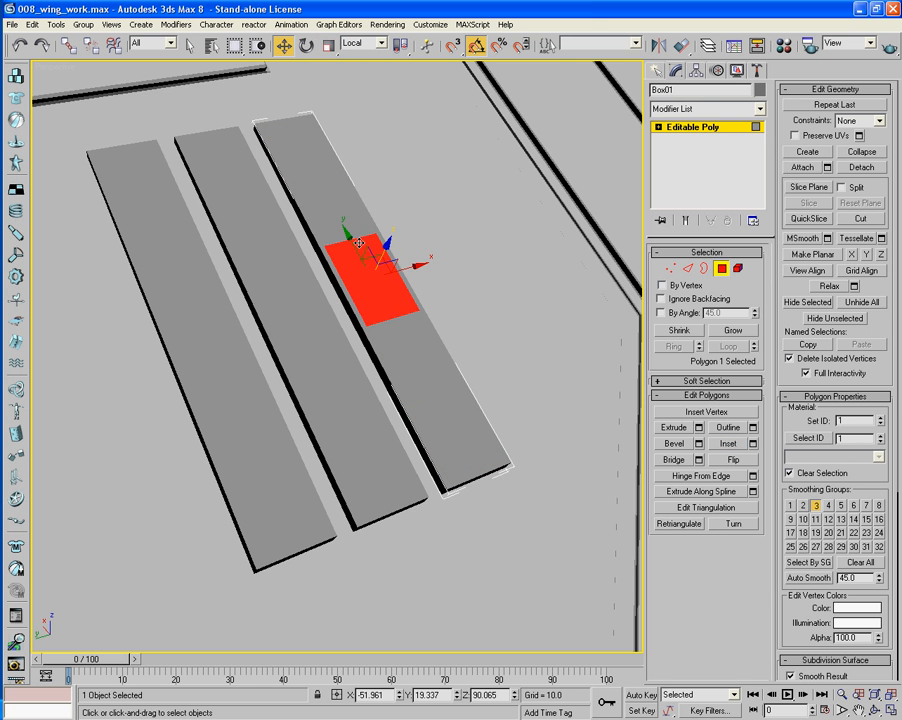
drag(353, 240, 437, 421)
click(672, 428)
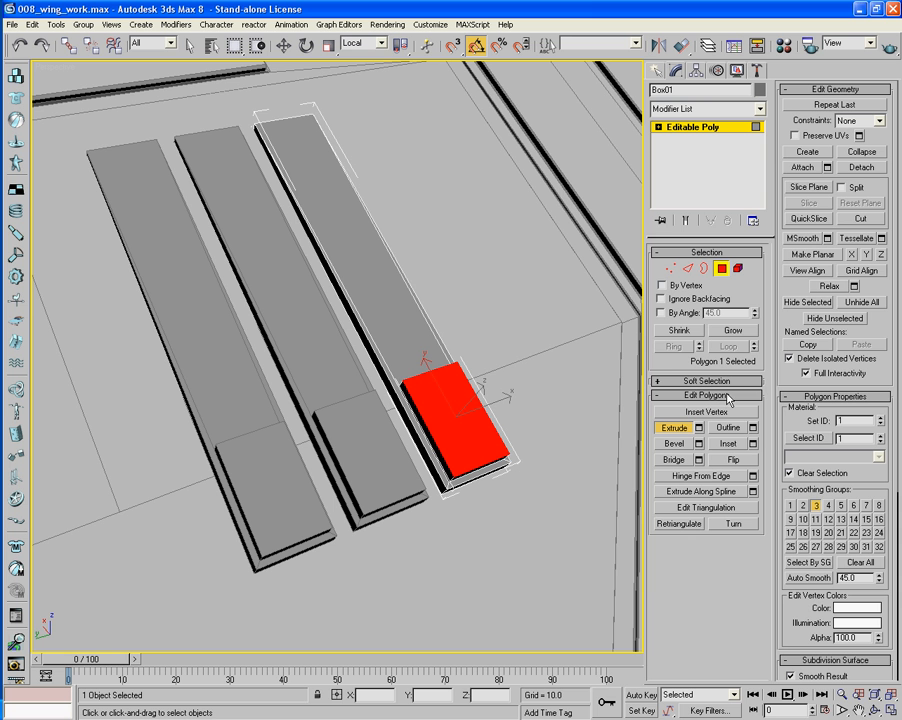
Grow the polygon selection over the entire strip and convert it to an edge selection
click(734, 331)
click(734, 331)
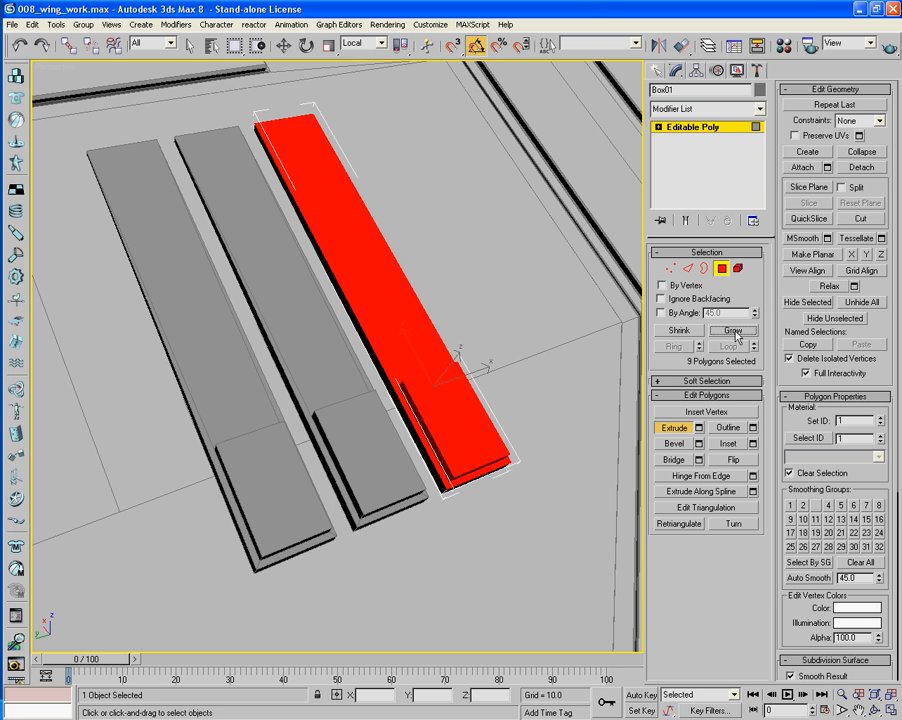
alt+middle_drag(392, 410, 358, 416)
ctrl+click(688, 270)
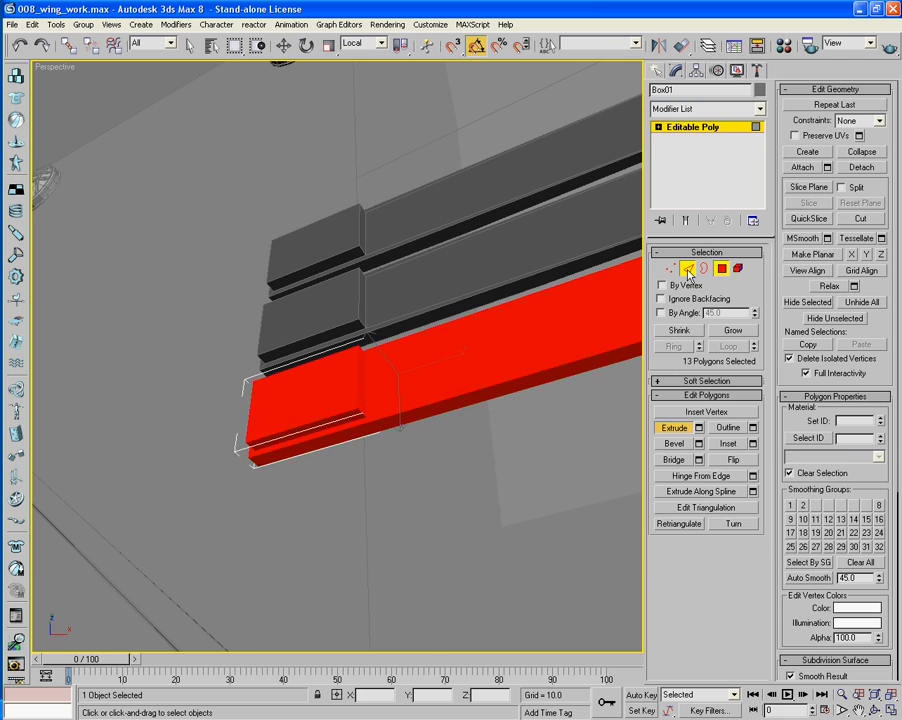
alt+middle_drag(449, 376, 416, 308)
scroll(482, 301, up, 2)
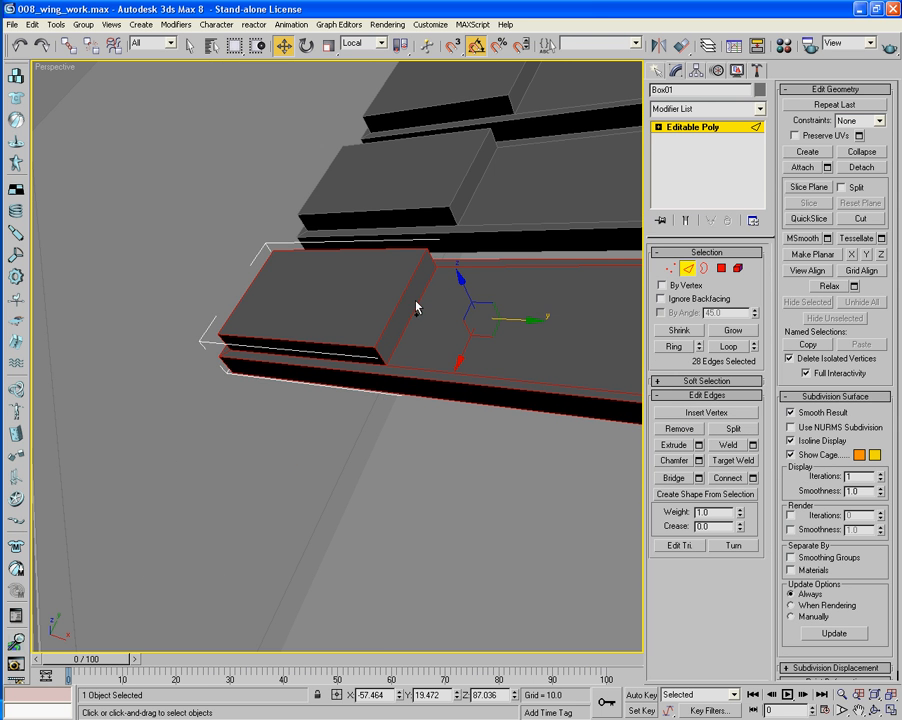
Deselect one connecting edge between the raised block's base corner and the strip's outer corner, undoing the extra deselection
alt+middle_drag(398, 393, 498, 421)
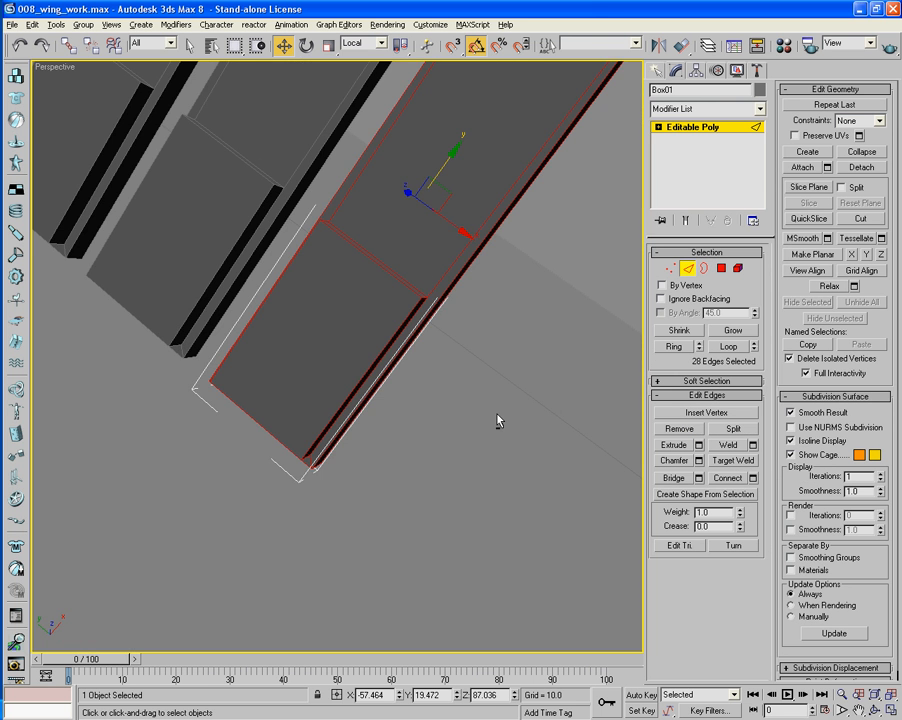
alt+click(439, 279)
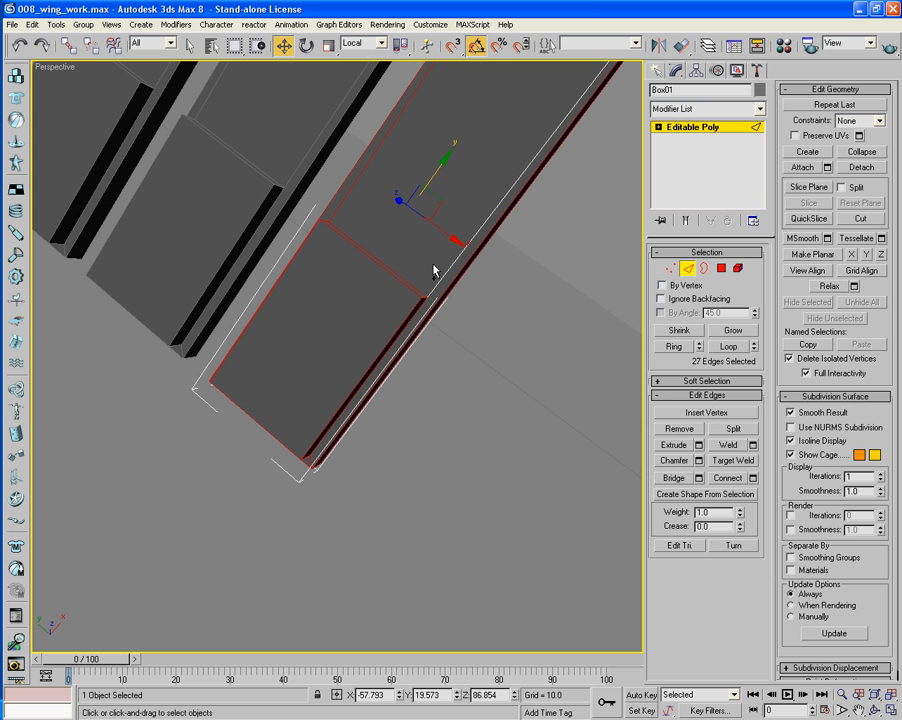
alt+click(364, 170)
key(ctrl+z)
alt+middle_drag(350, 191, 441, 167)
middle_drag(249, 148, 343, 138)
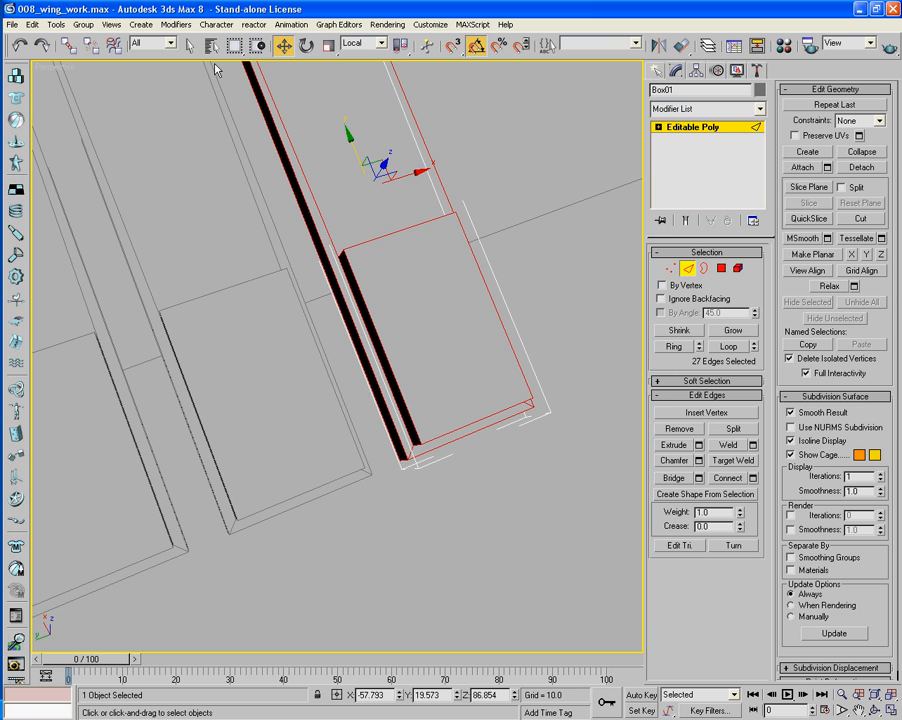
Remove the remaining corner-connecting edges and the open bottom border edges from the edge selection
click(190, 45)
alt+click(331, 236)
alt+middle_drag(422, 318, 506, 398)
mouse_move(416, 332)
alt+middle_down()
mouse_move(422, 381)
mouse_move(419, 354)
alt+middle_up()
alt+click(375, 366)
scroll(419, 354, up, 1)
alt+click(352, 325)
alt+middle_drag(352, 316, 232, 446)
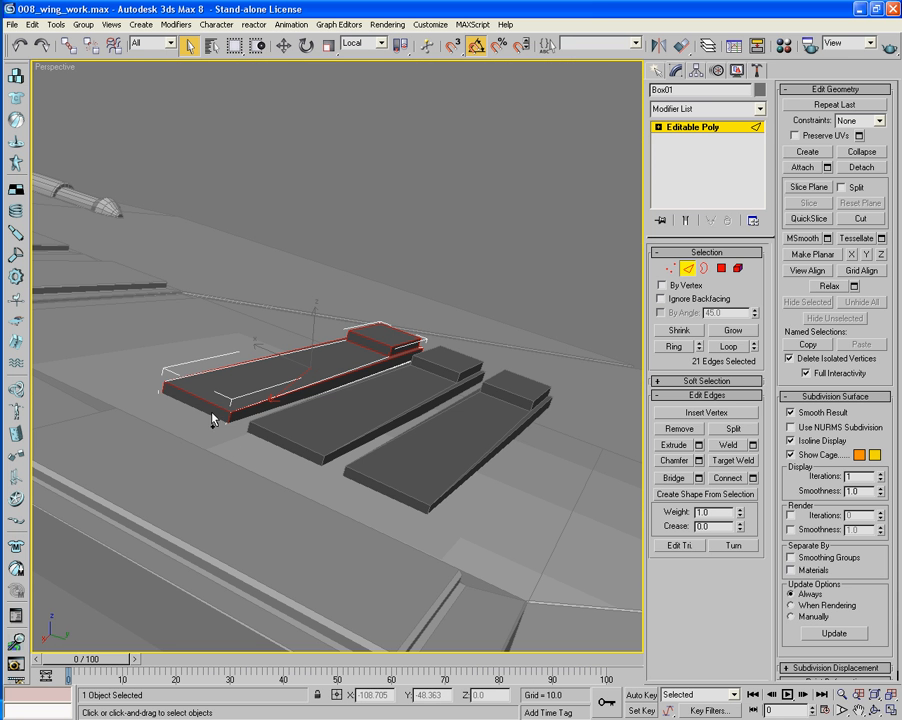
alt+click(338, 352)
alt+middle_drag(338, 352, 200, 418)
Chamfer the selected edges of the strip and its raised block by 0.09
click(698, 460)
alt+middle_drag(698, 460, 499, 392)
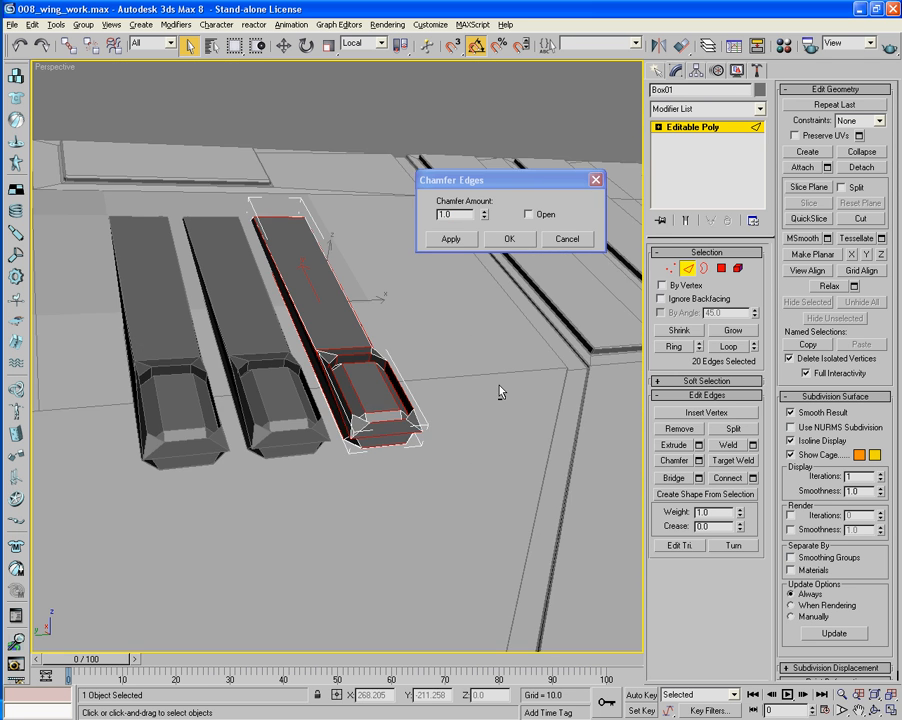
scroll(509, 388, up, 3)
drag(484, 219, 503, 279)
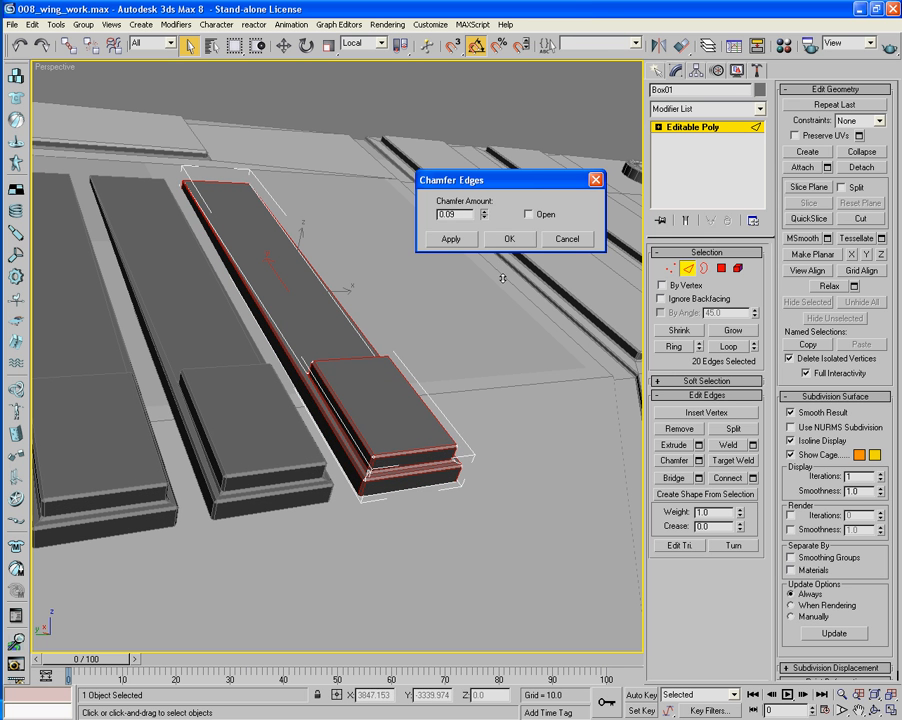
click(522, 244)
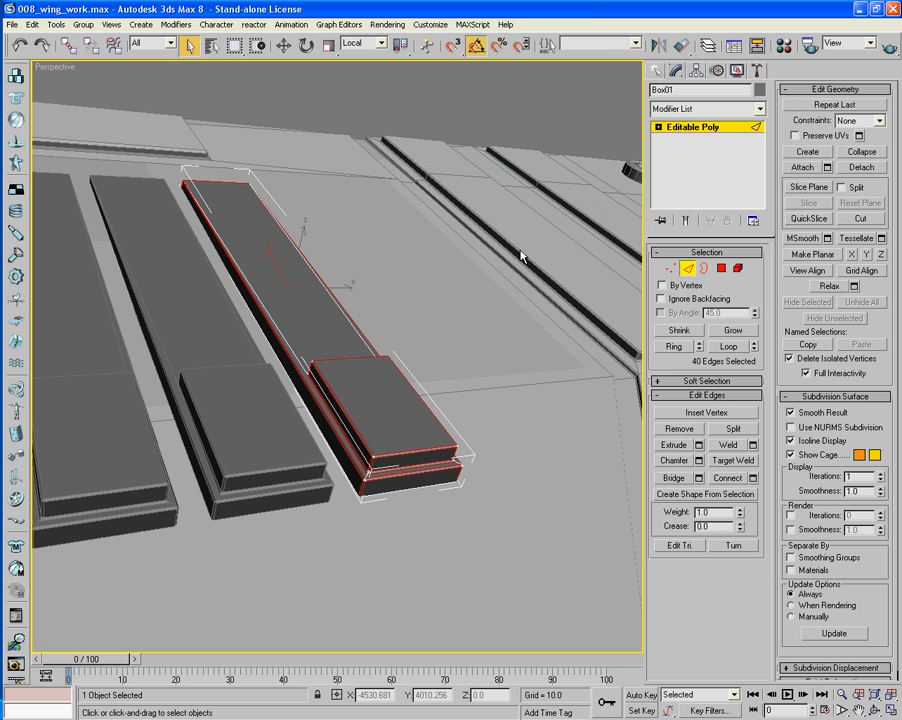
Create a shape from the open border around the strip's base
middle_drag(468, 396, 455, 312)
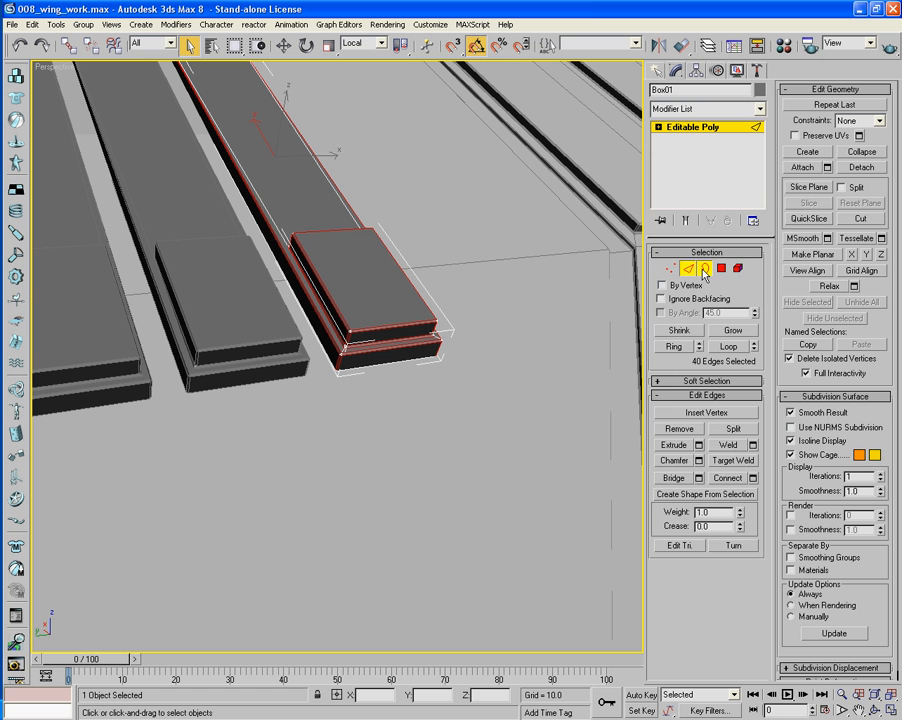
click(704, 270)
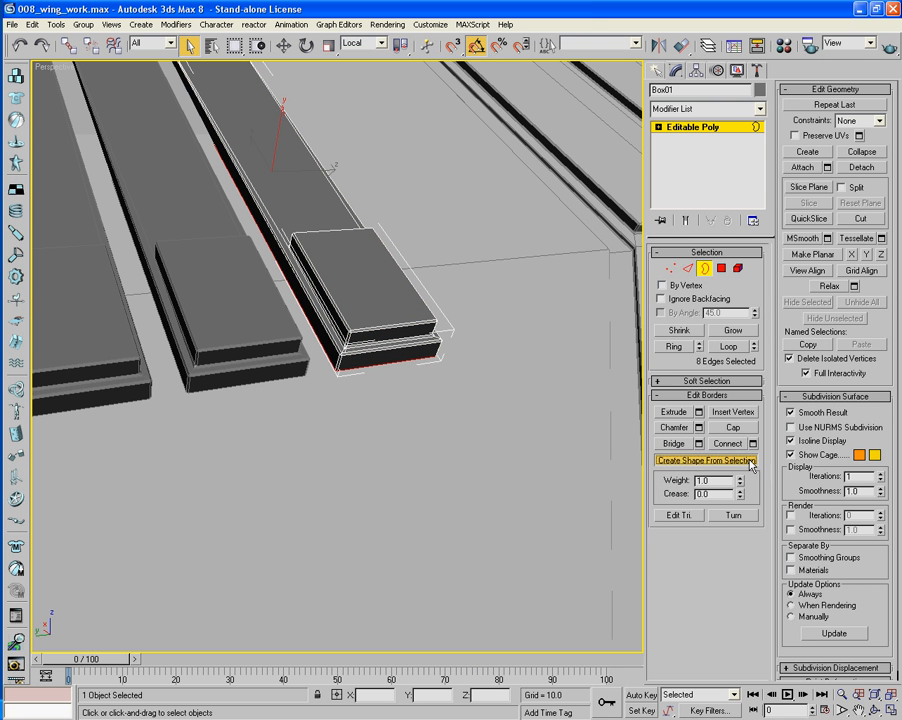
click(690, 459)
click(474, 245)
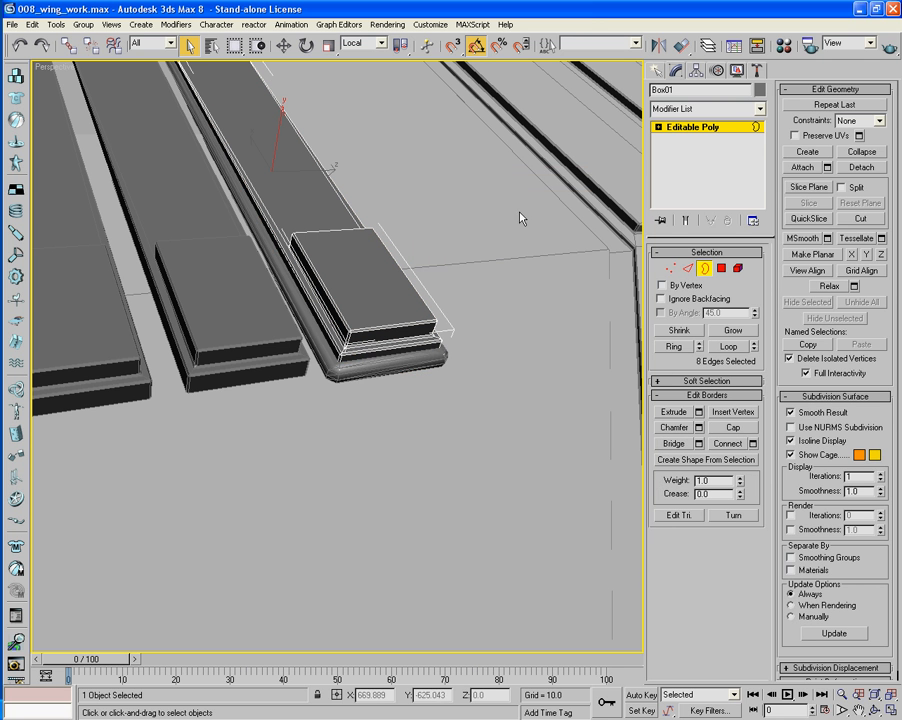
Give the new border shape 4 sides and a thickness of 0.497, then convert it to an editable poly
click(705, 269)
click(360, 371)
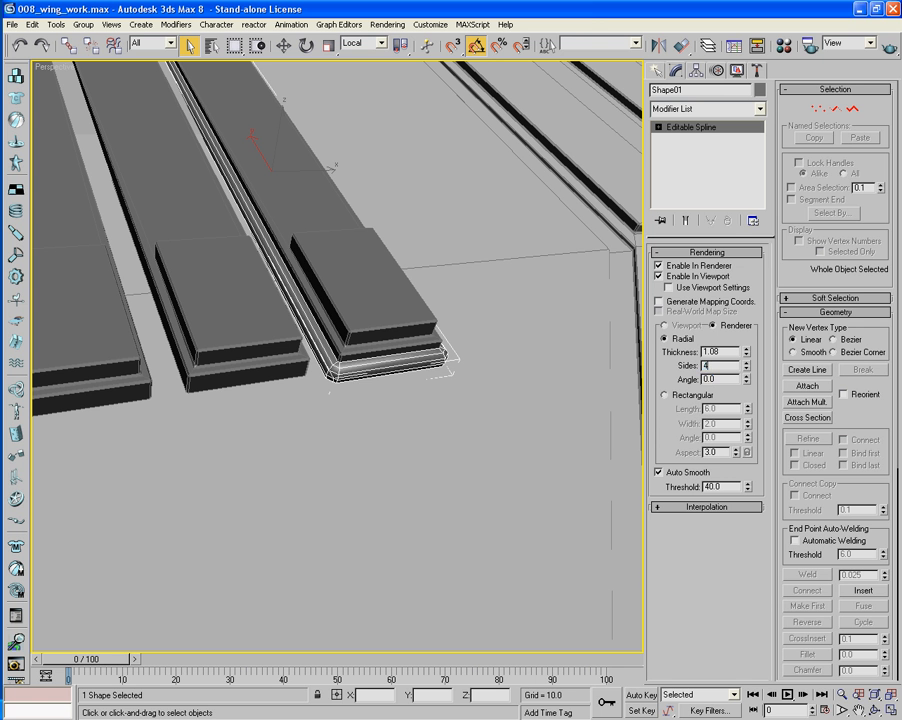
text(4)
key(Tab)
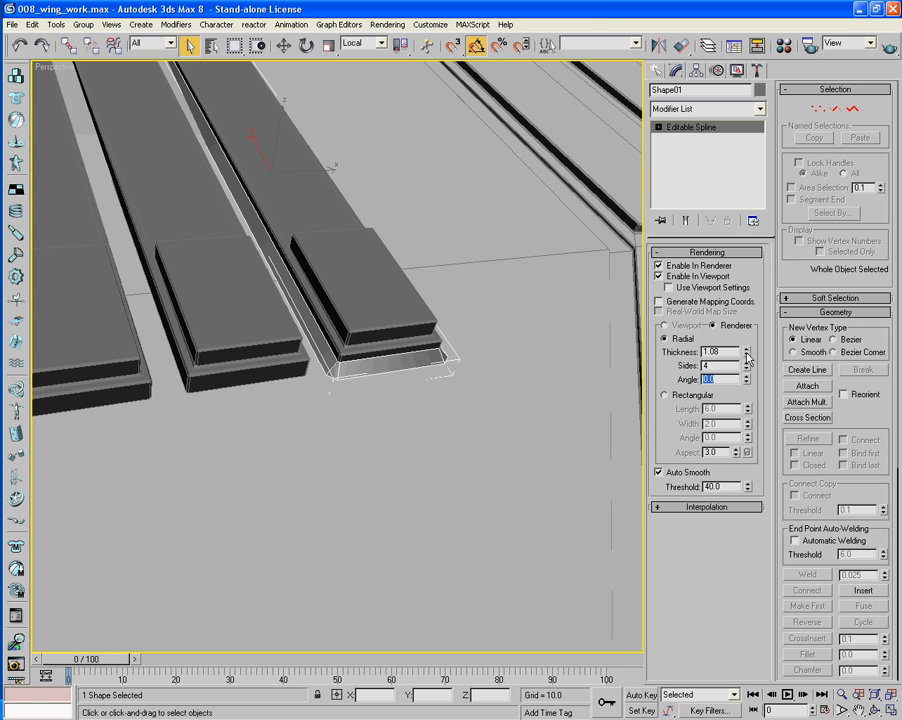
drag(747, 358, 751, 389)
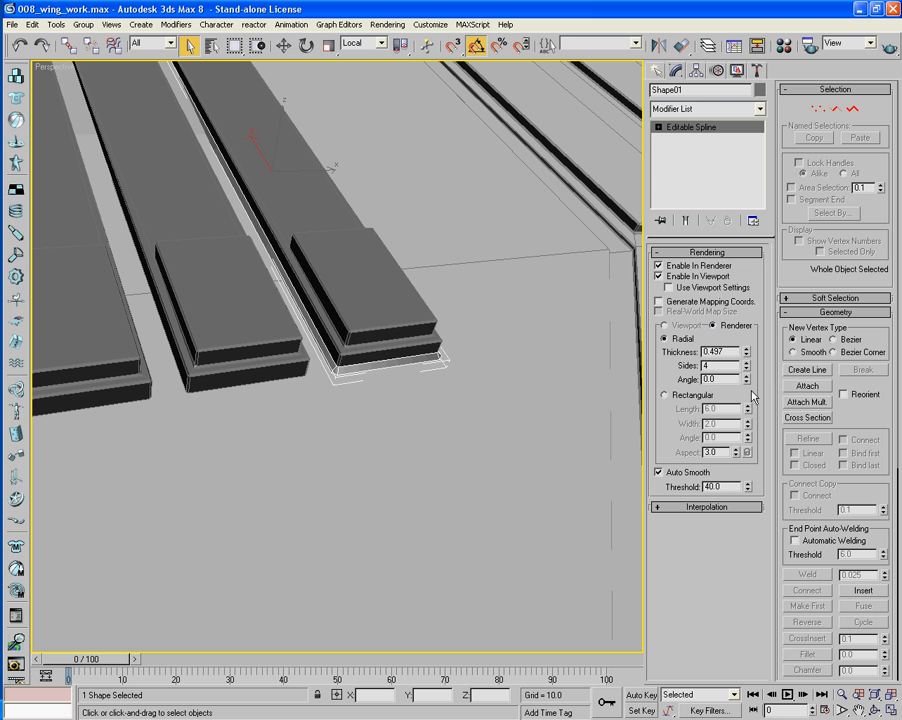
right_click(389, 348)
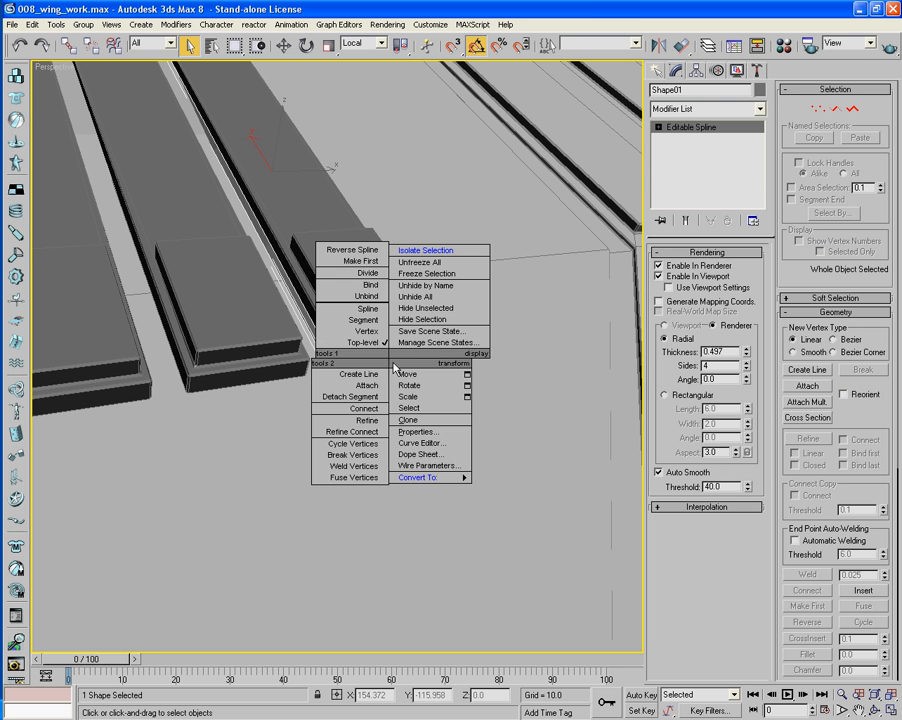
mouse_move(455, 477)
click(546, 504)
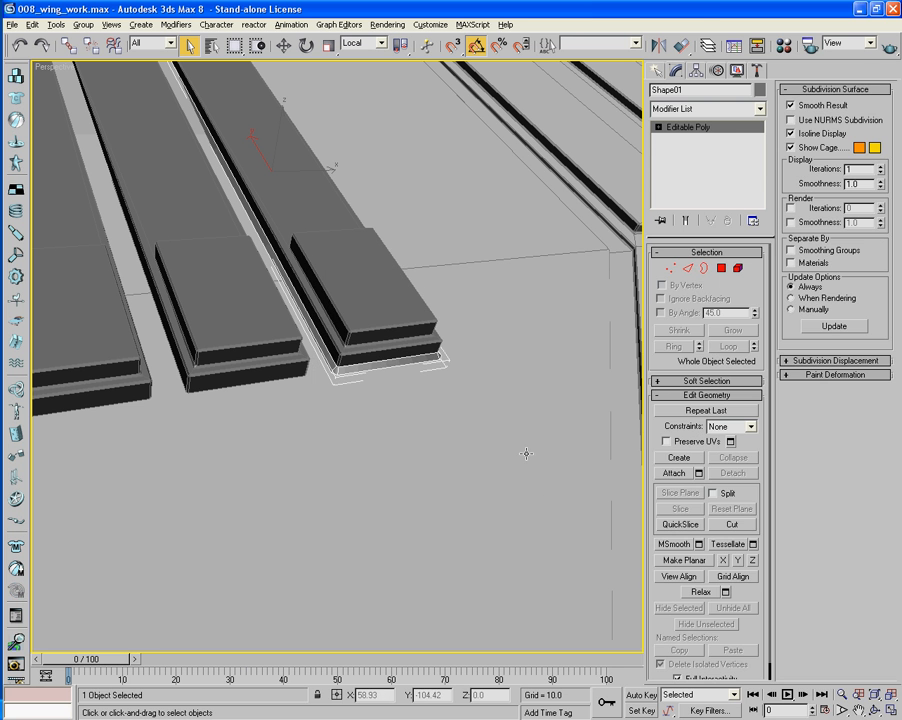
Lower the border frame about 0.31 along its local Z axis toward the wing surface and save the scene
alt+middle_drag(450, 470, 425, 388)
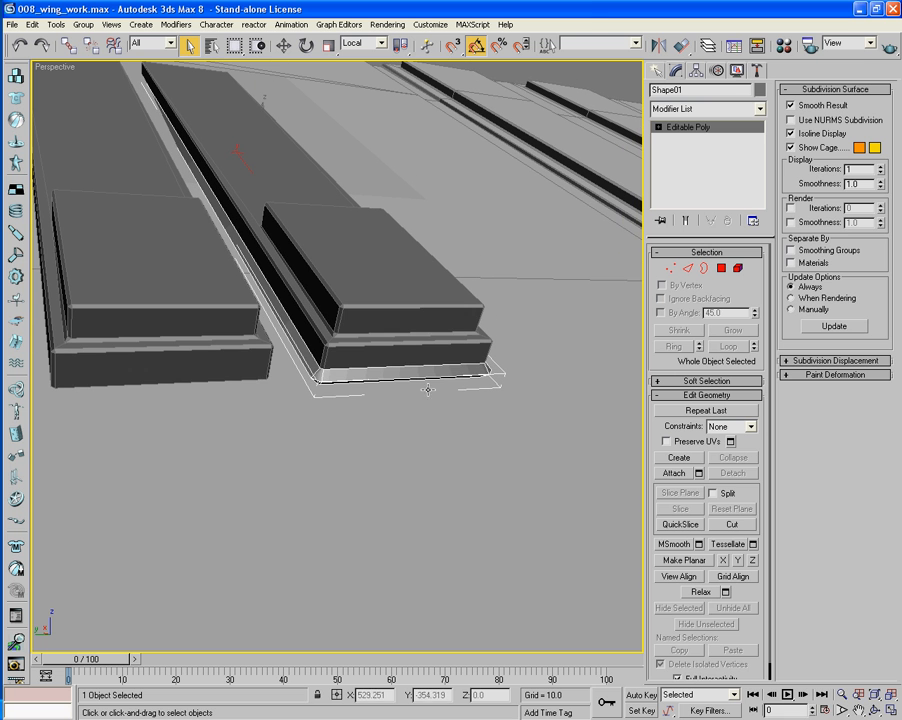
click(283, 46)
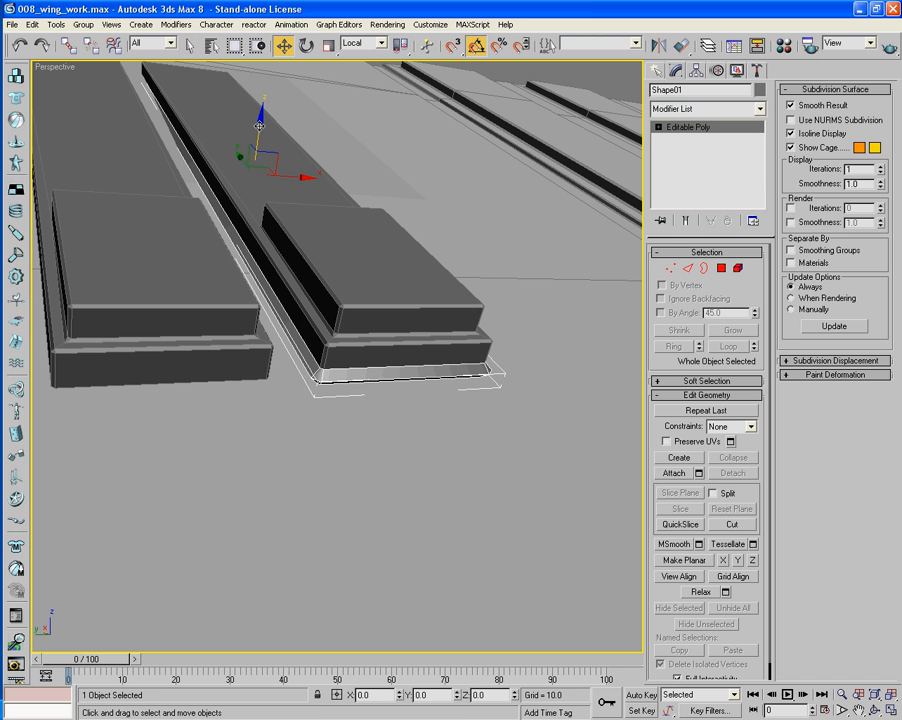
drag(259, 127, 259, 132)
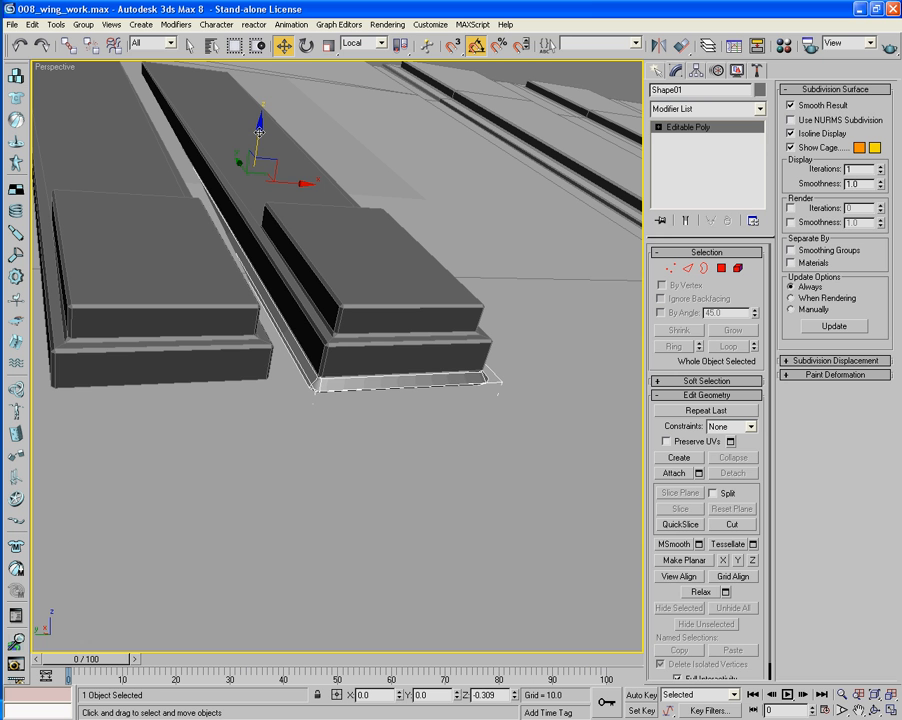
alt+middle_drag(369, 116, 296, 205)
scroll(296, 205, up, 5)
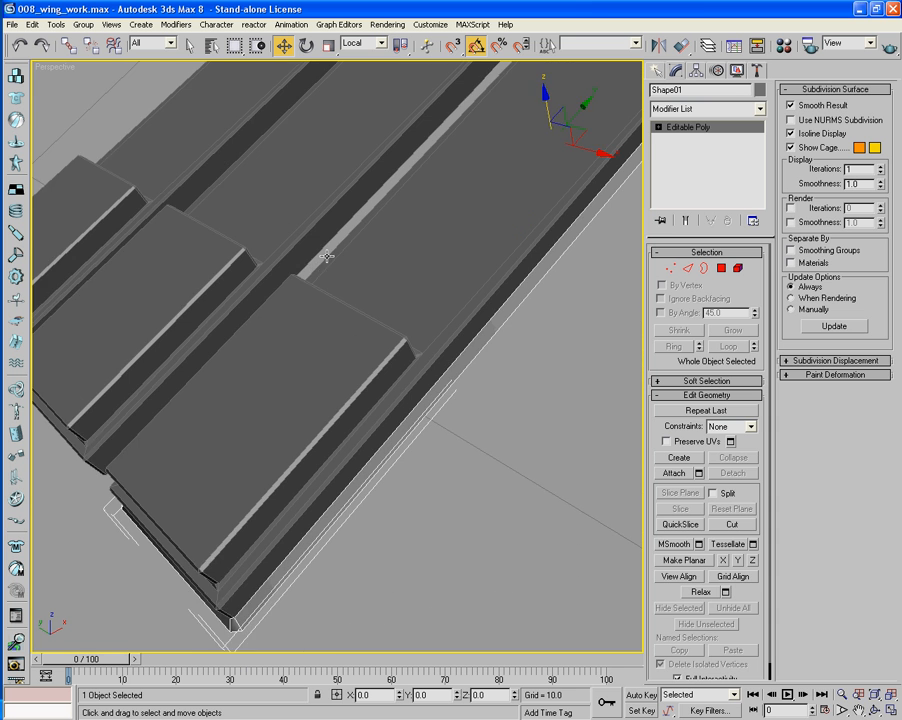
middle_drag(326, 256, 255, 181)
middle_drag(425, 167, 244, 264)
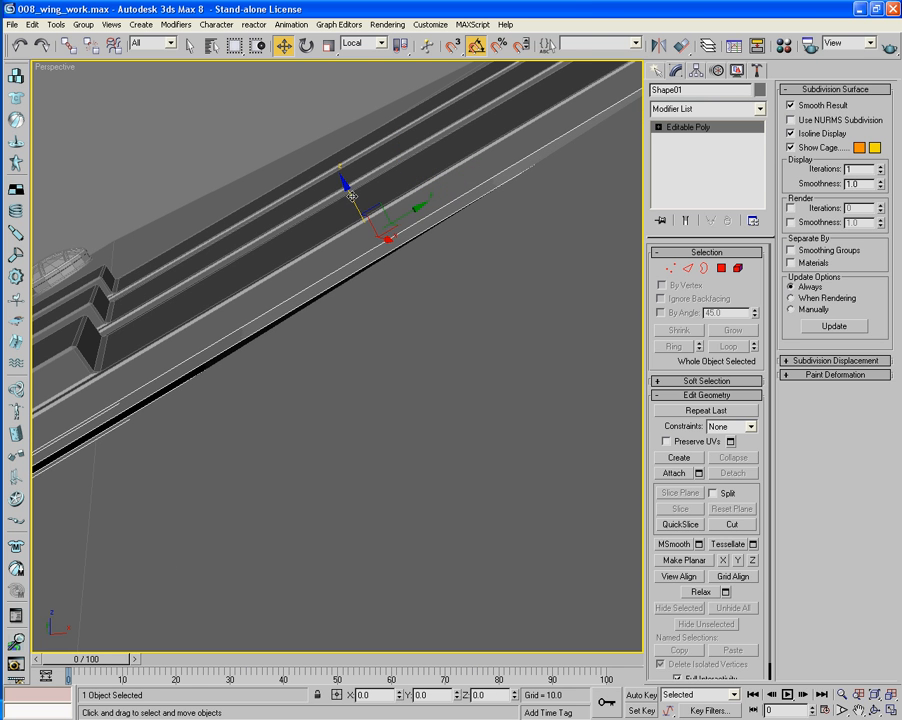
key(ctrl+s)
Examine how the border frame meets the strip and the wing surface, toggling between wireframe and shaded display
middle_drag(500, 208, 270, 281)
scroll(268, 284, up, 3)
drag(270, 281, 246, 294)
alt+middle_drag(246, 294, 373, 220)
scroll(225, 310, down, 2)
key(F3)
key(F3)
key(F3)
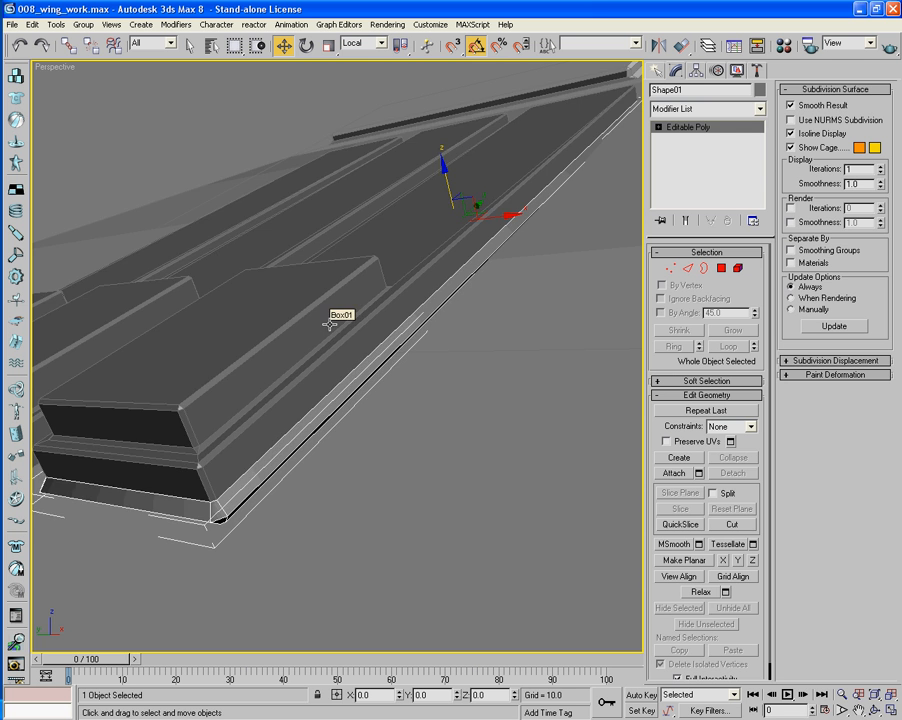
Select the border frame's eight outward-facing polygons around the strip, invert the selection and delete the hidden inner polygons
click(259, 415)
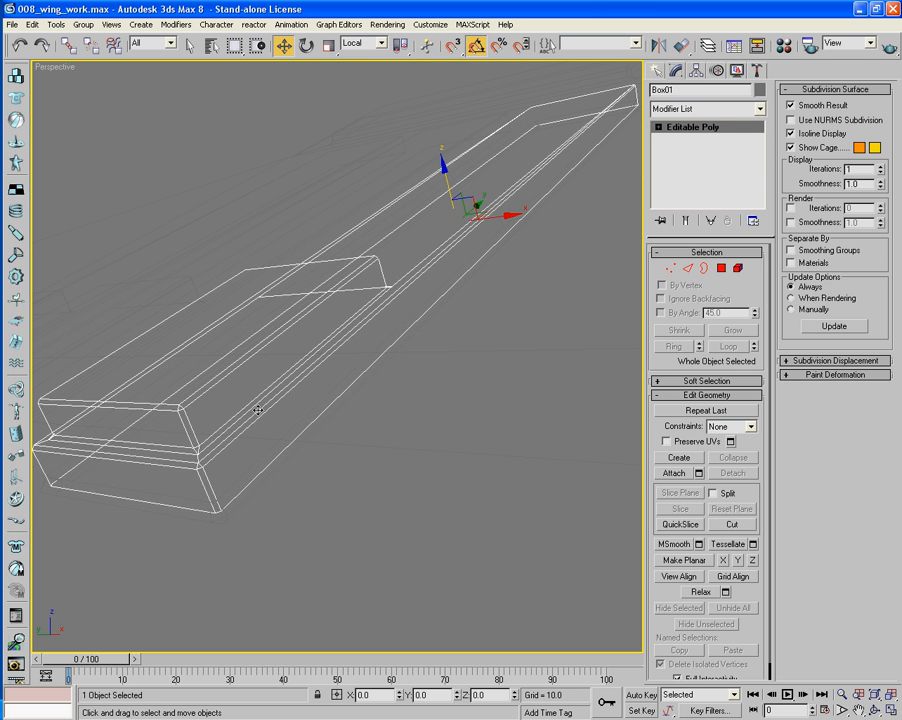
mouse_move(270, 415)
alt+middle_down()
mouse_move(258, 409)
mouse_move(284, 420)
mouse_move(268, 431)
alt+middle_up()
key(F3)
scroll(268, 431, down, 2)
scroll(270, 429, up, 6)
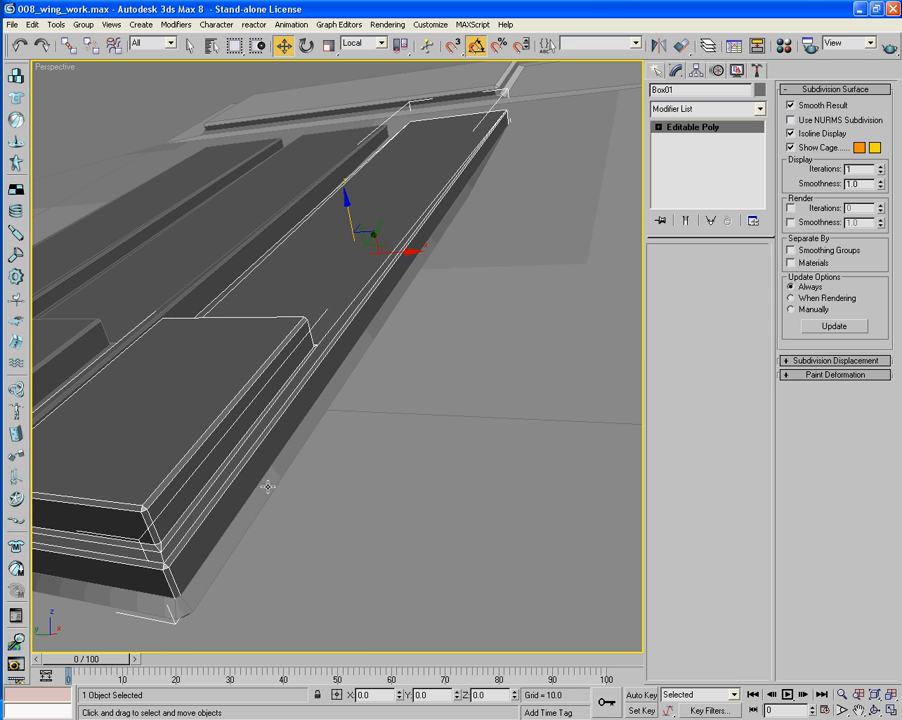
click(269, 484)
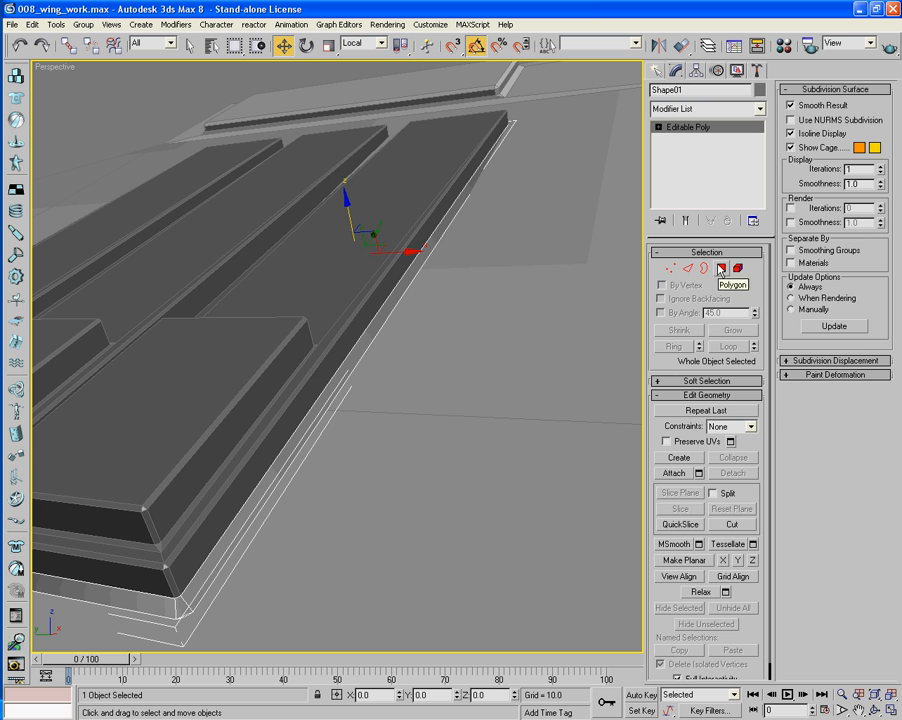
click(721, 268)
click(391, 305)
scroll(392, 380, down, 4)
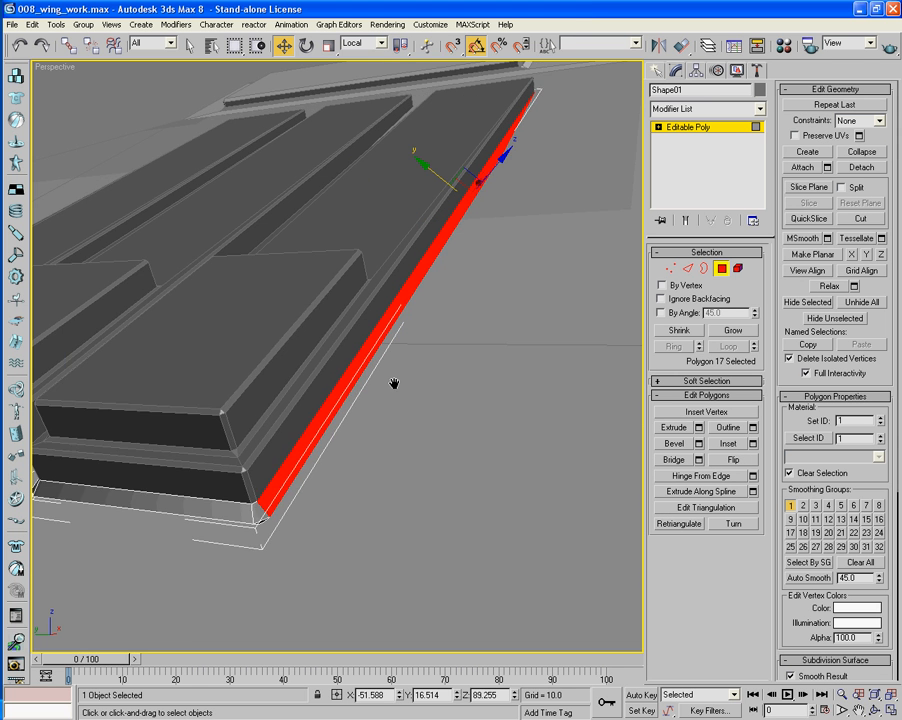
ctrl+click(428, 350)
ctrl+click(404, 348)
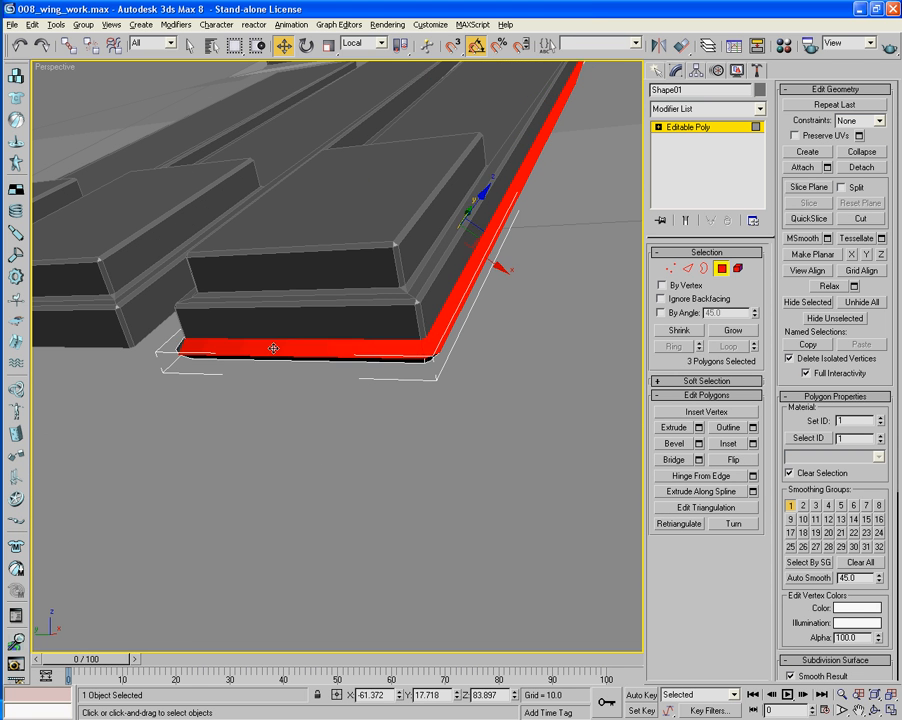
alt+middle_drag(274, 348, 352, 358)
middle_drag(606, 308, 313, 386)
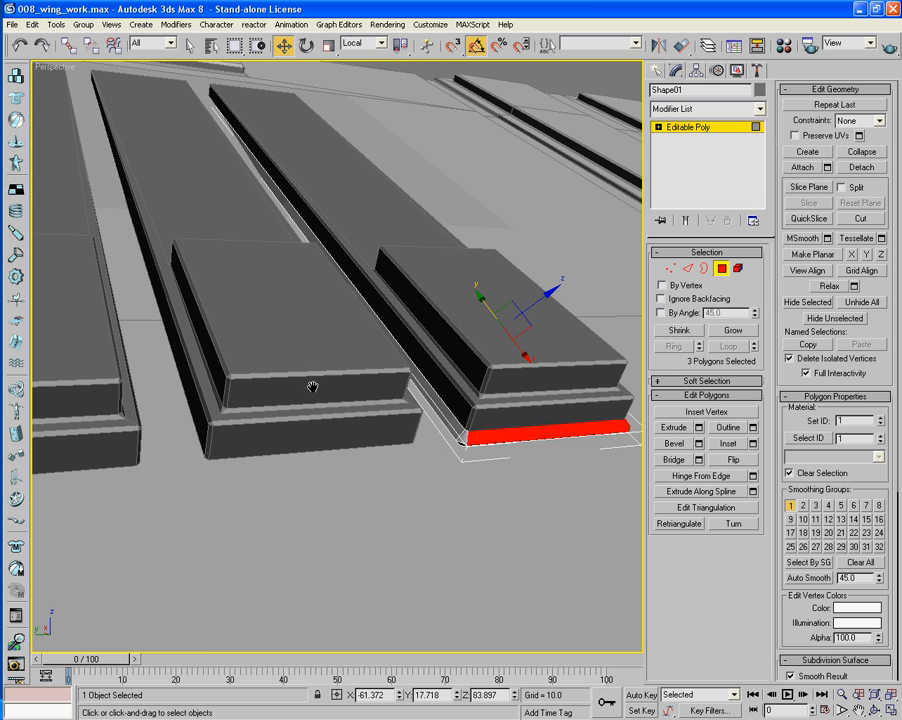
ctrl+click(465, 437)
ctrl+click(453, 424)
middle_drag(452, 420, 473, 481)
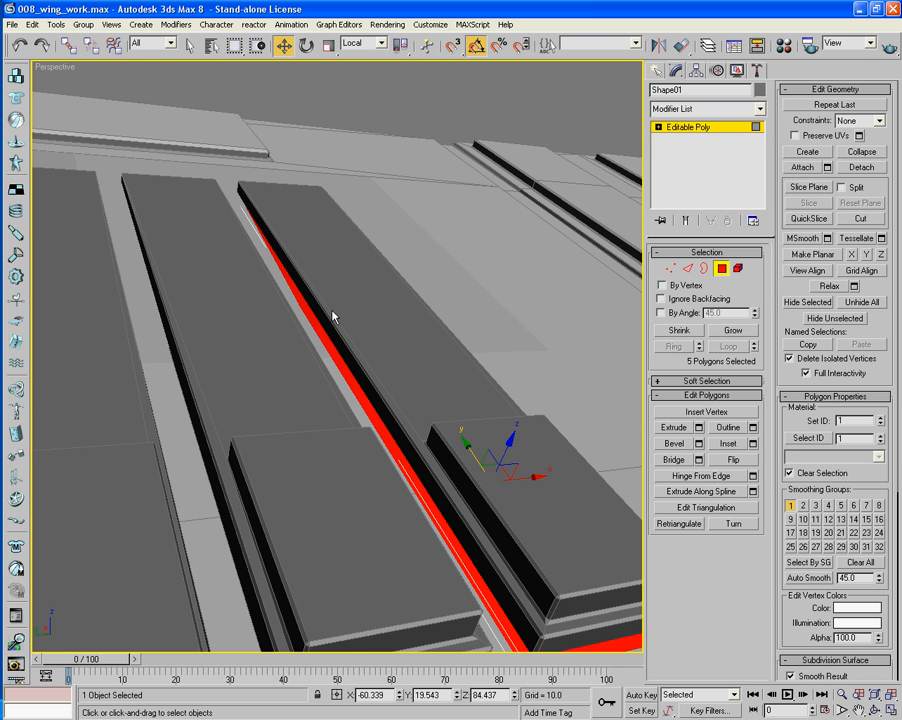
mouse_move(313, 301)
middle_down()
mouse_move(409, 435)
mouse_move(409, 382)
mouse_move(366, 403)
mouse_move(318, 410)
mouse_move(362, 414)
mouse_move(382, 405)
middle_up()
key(F3)
ctrl+click(346, 436)
ctrl+click(311, 407)
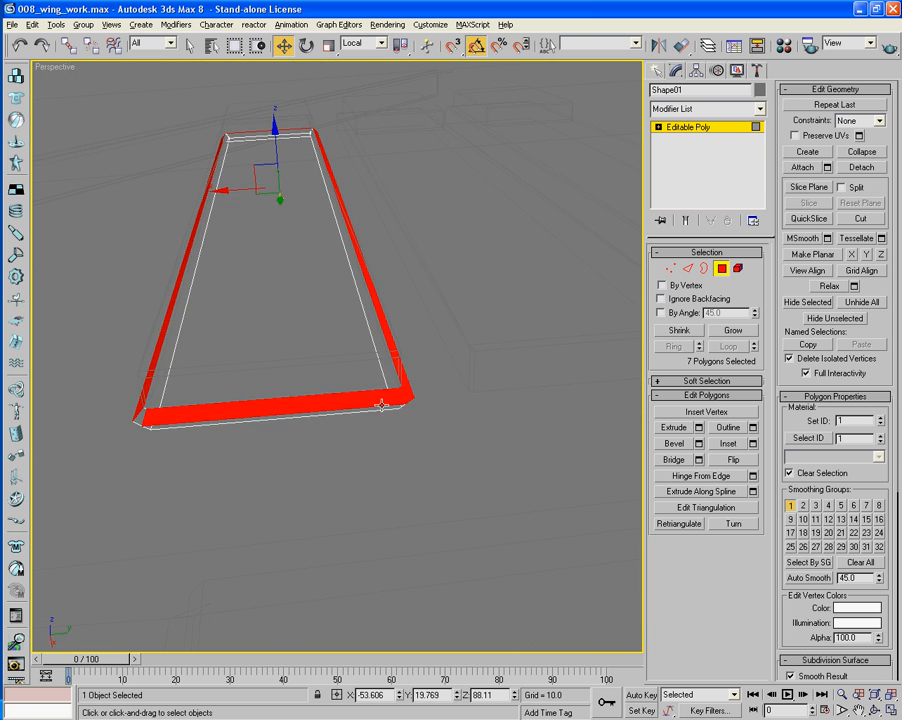
ctrl+click(139, 421)
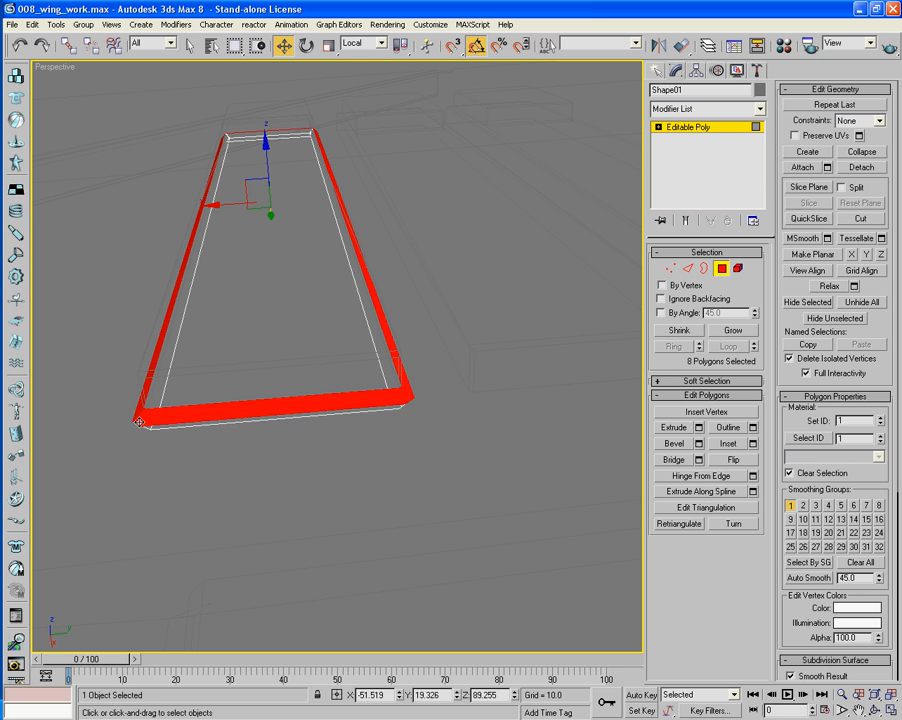
key(ctrl+i)
key(ctrl+d)
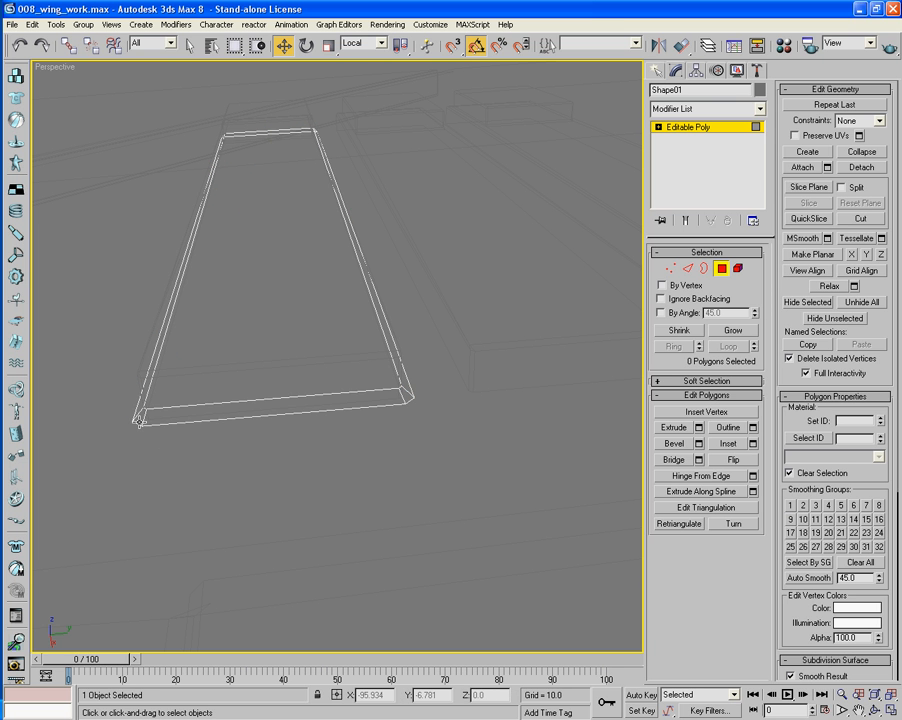
Leave polygon editing and attach the trimmed border frame to the strip it surrounds
key(F3)
alt+middle_drag(255, 385, 305, 362)
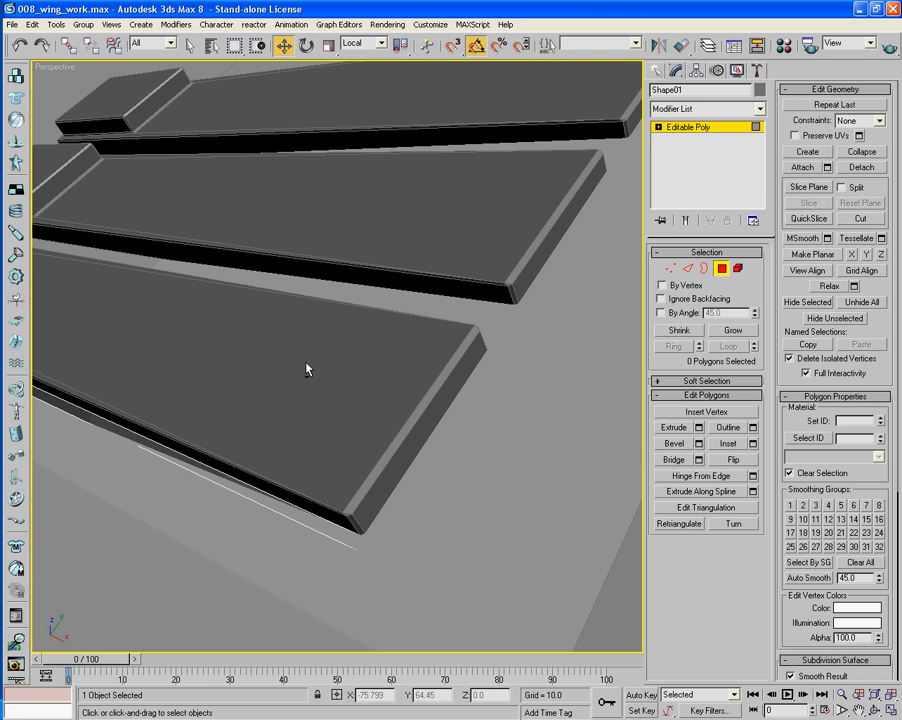
middle_drag(150, 399, 310, 398)
right_click(370, 347)
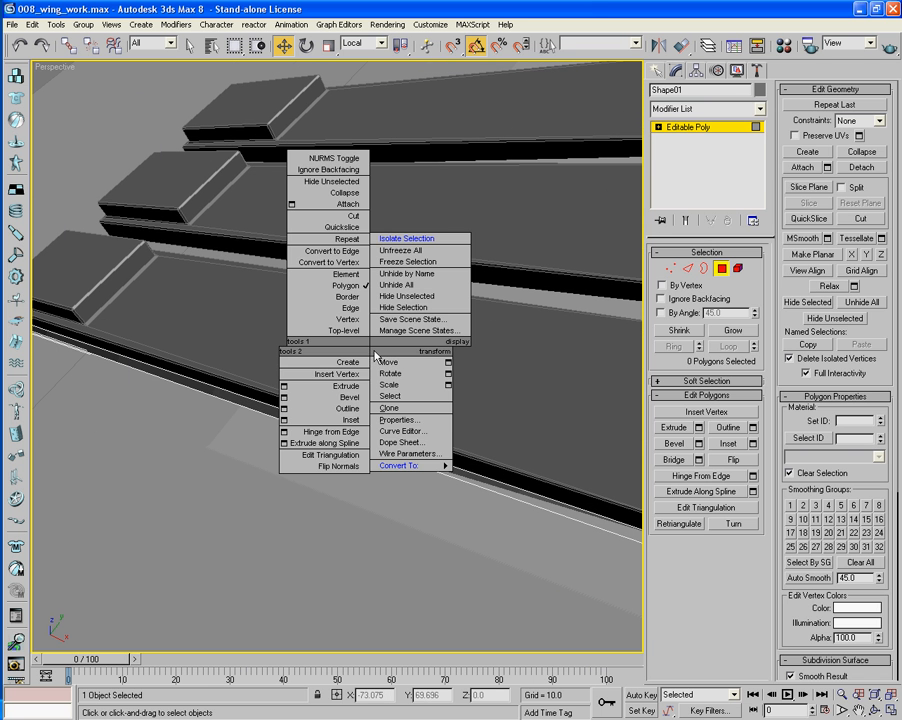
click(728, 279)
click(725, 275)
click(480, 316)
mouse_move(480, 316)
middle_down()
mouse_move(517, 316)
mouse_move(540, 298)
mouse_move(455, 368)
mouse_move(584, 253)
middle_up()
middle_drag(413, 439, 538, 318)
middle_drag(320, 405, 524, 265)
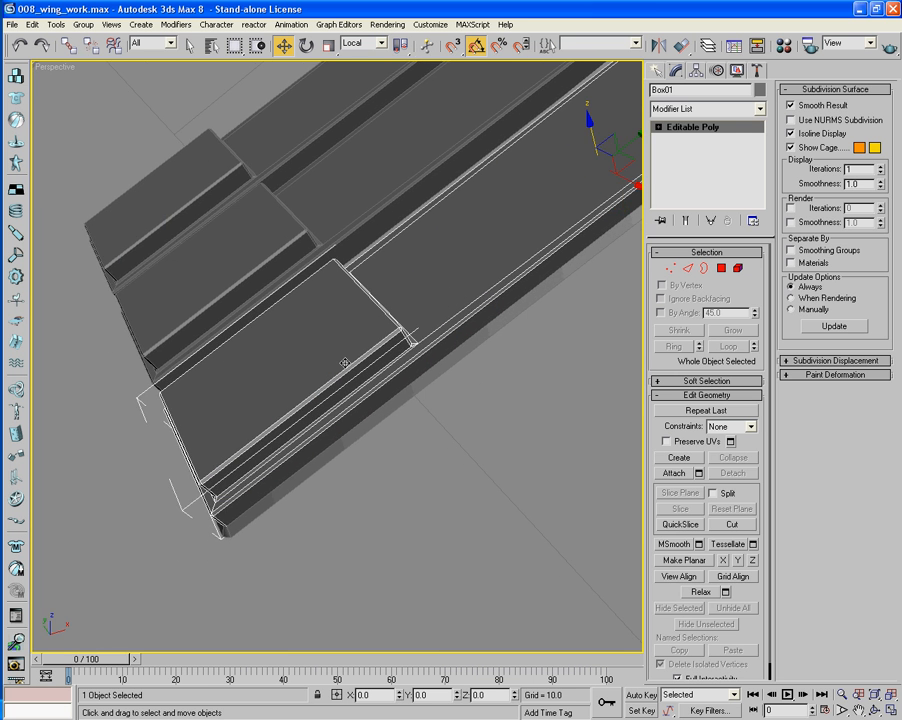
alt+middle_drag(344, 362, 628, 367)
click(675, 473)
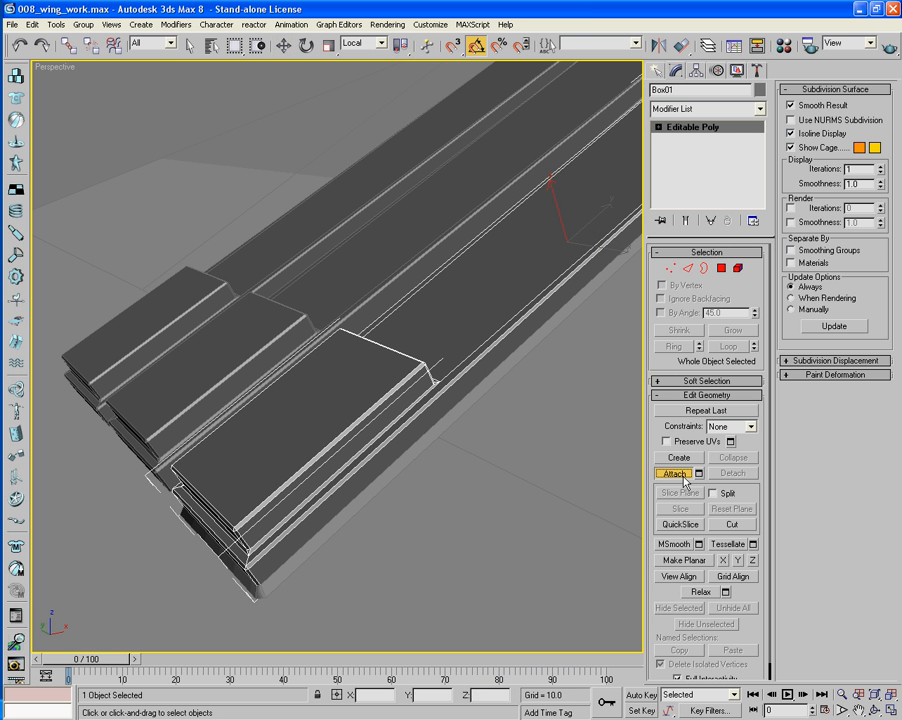
alt+middle_drag(343, 519, 368, 479)
click(685, 474)
alt+middle_drag(432, 436, 534, 524)
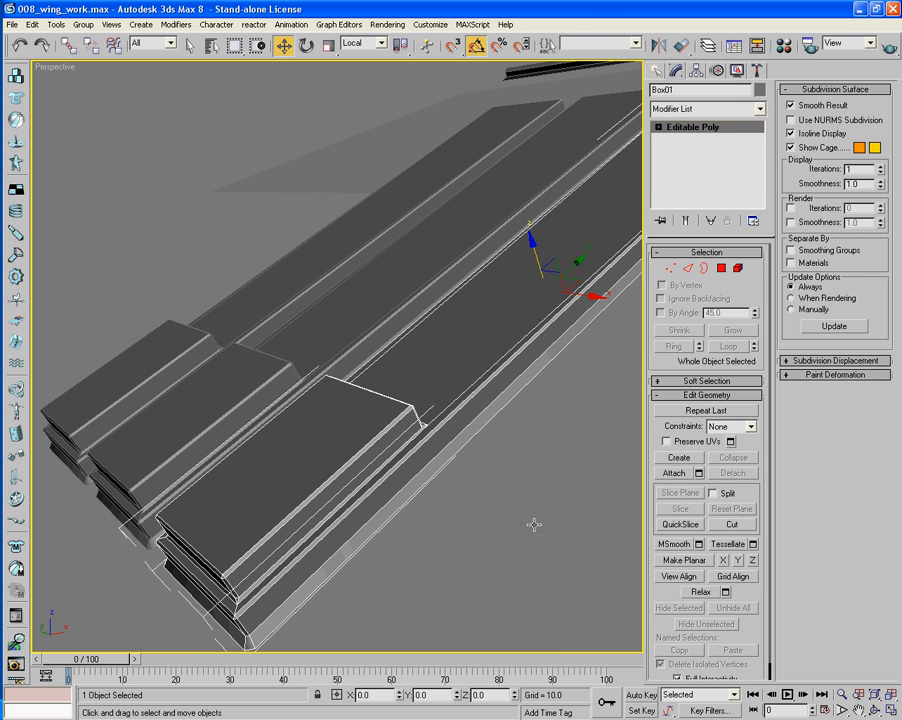
Try to attach a neighbouring strip to the strip that carries the border frame
click(683, 474)
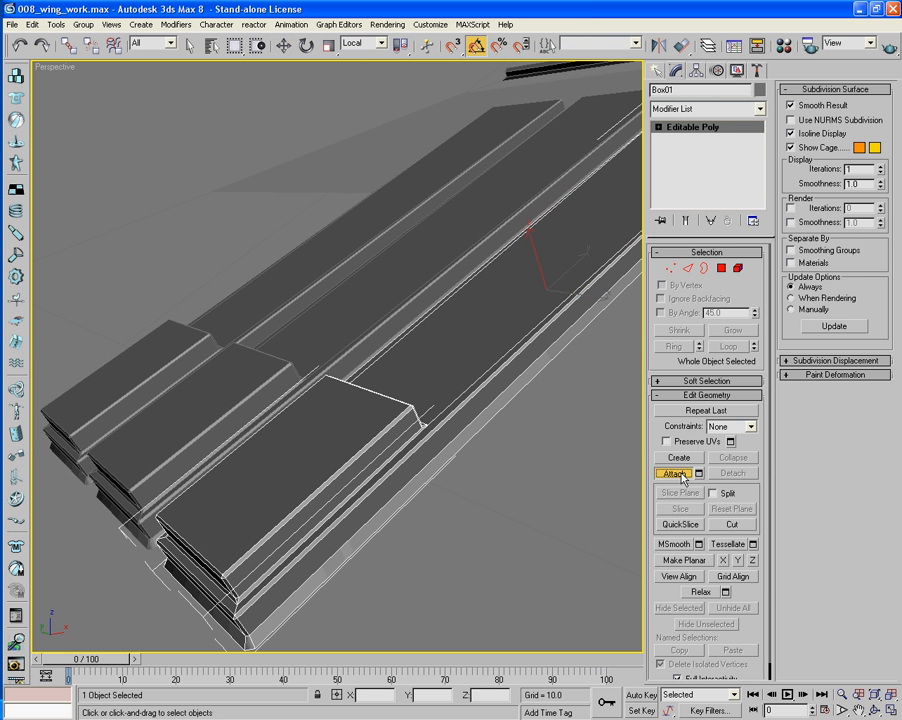
click(350, 282)
key(ctrl+z)
alt+middle_drag(388, 319, 576, 397)
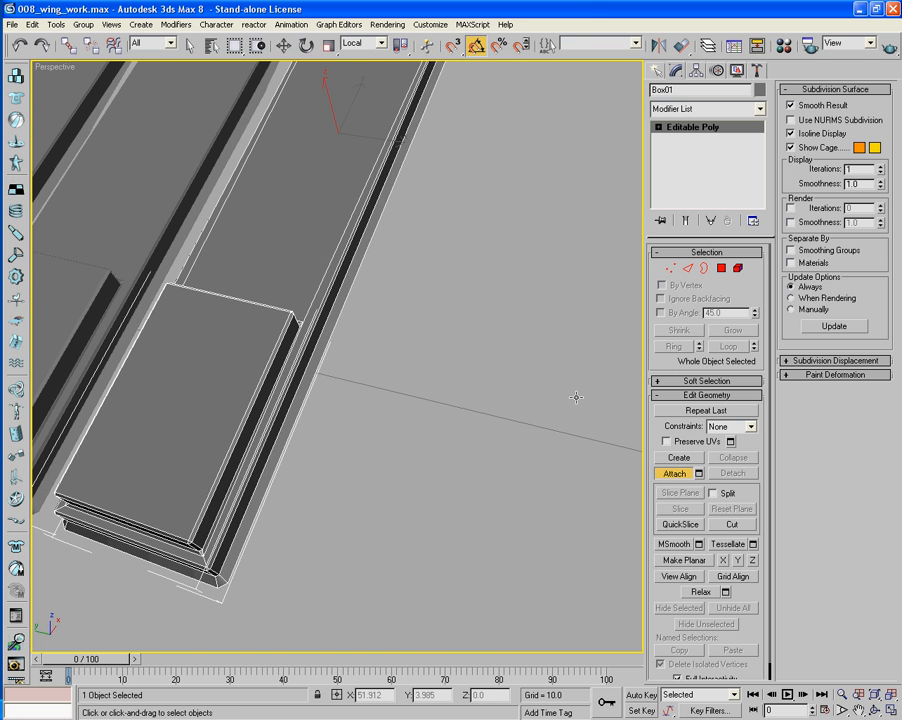
click(679, 476)
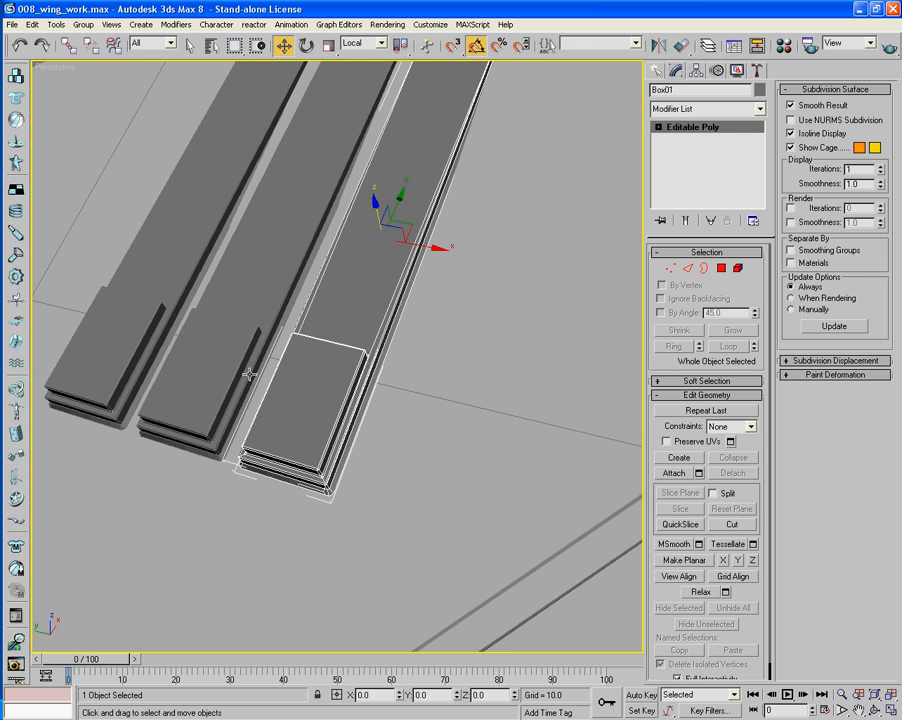
Convert the other two instanced strips to independent editable poly objects
click(231, 361)
ctrl+click(159, 338)
right_click(146, 332)
mouse_move(205, 440)
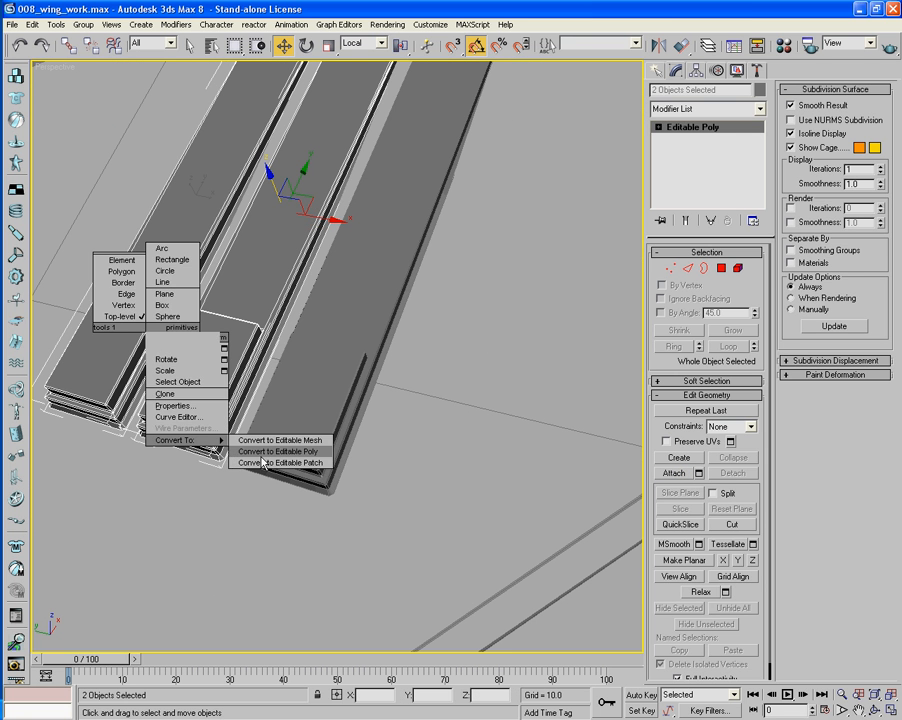
click(261, 454)
Attach the middle strip and the original strip to the outermost copy, combining all three into one object
click(106, 334)
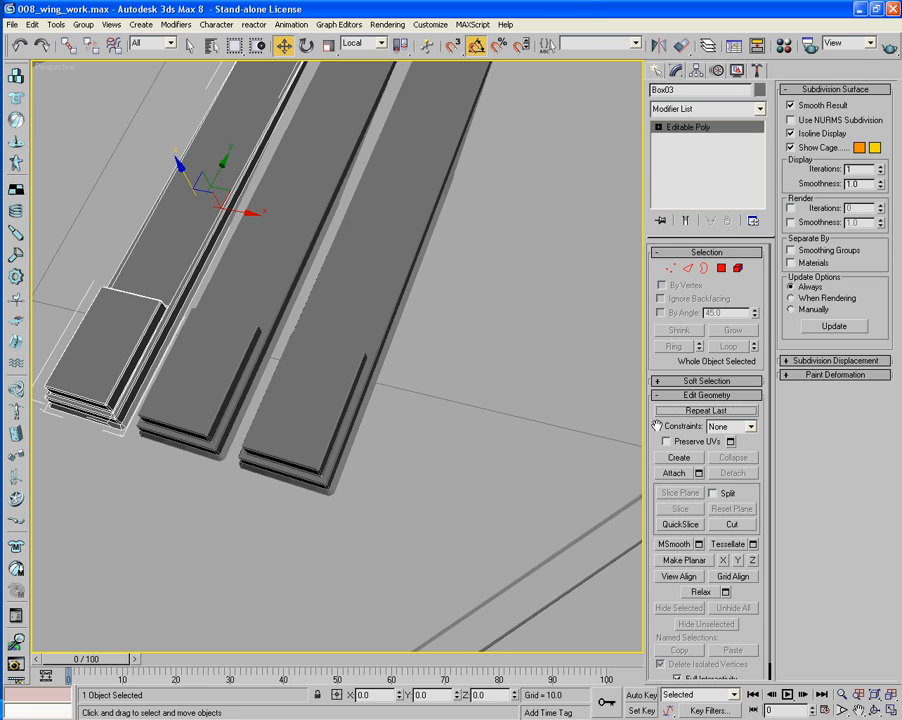
click(676, 474)
click(209, 418)
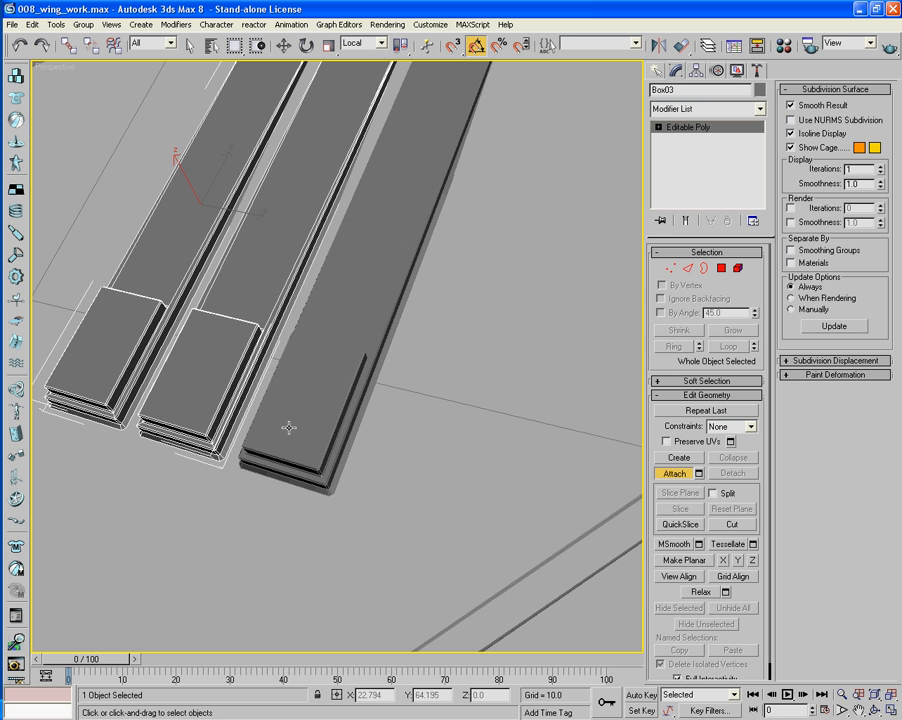
click(292, 426)
click(678, 475)
Rotate the combined strips slightly about their local X axis, with angle snap off, to follow the wing surface
alt+middle_drag(474, 385, 425, 440)
click(306, 46)
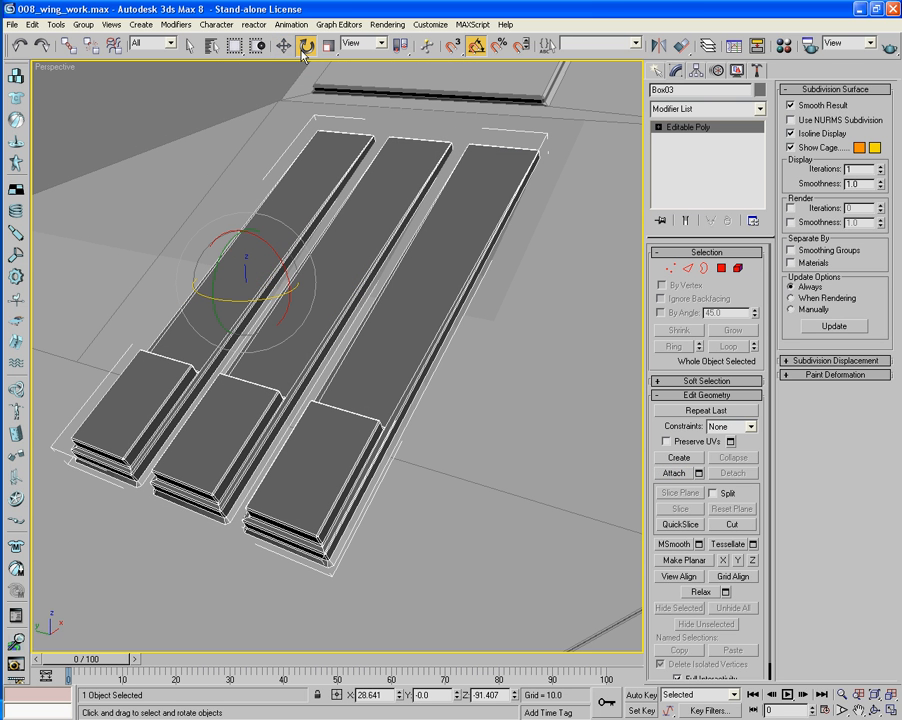
click(368, 44)
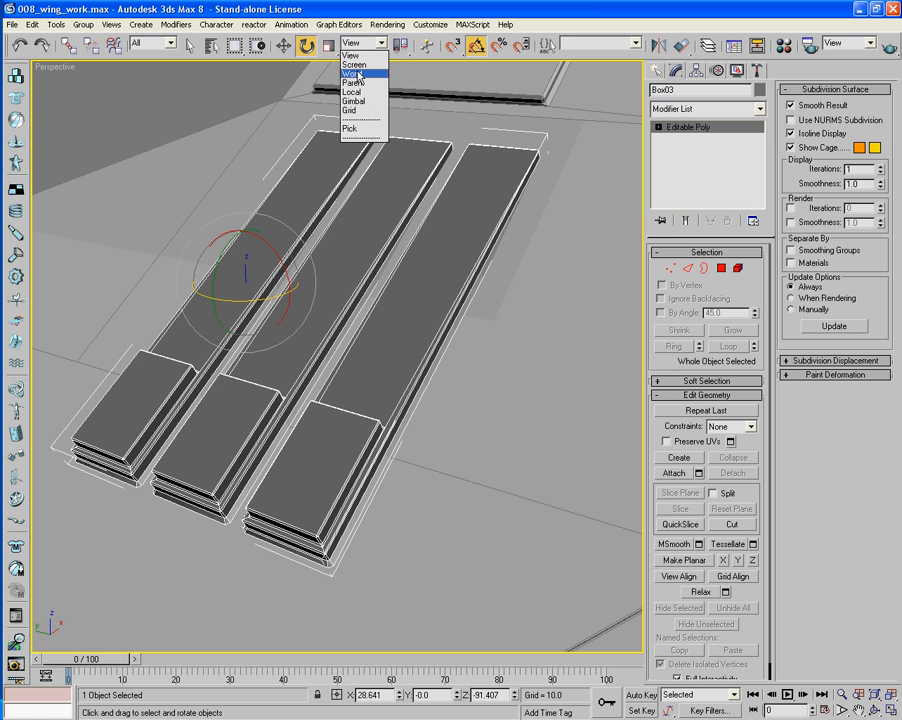
click(356, 91)
middle_drag(384, 310, 364, 247)
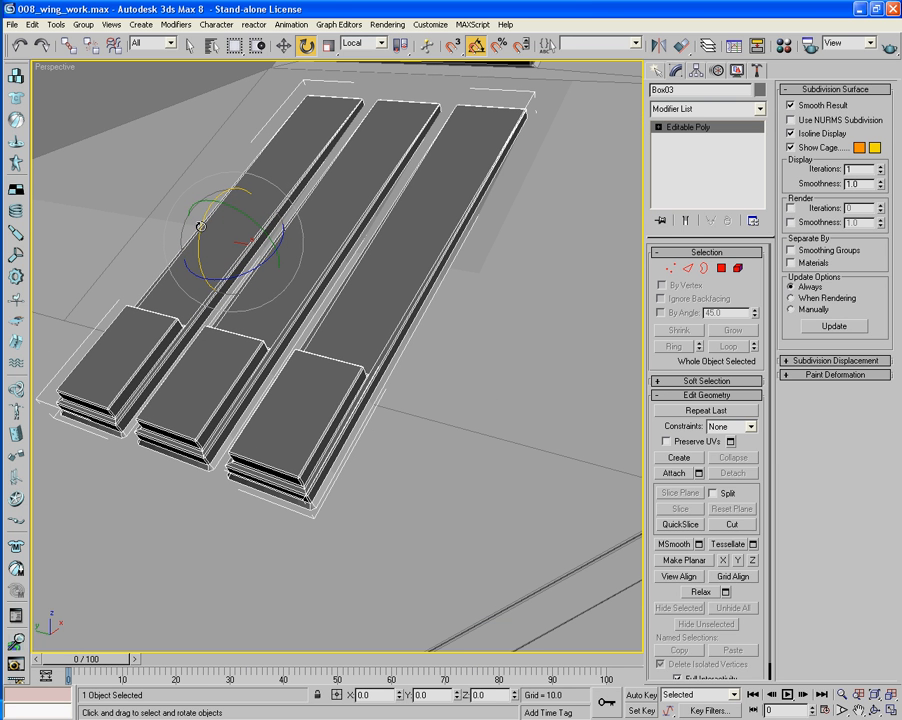
drag(202, 228, 203, 228)
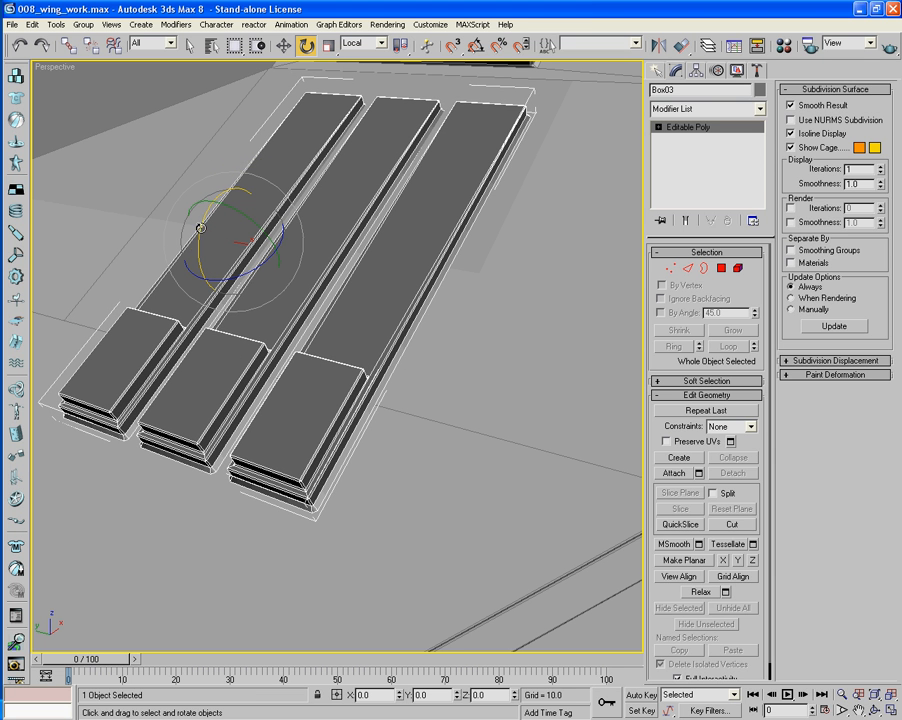
Examine the combined strips' tilt against the wing surface in the Front view, using wireframe and shaded display
key(l)
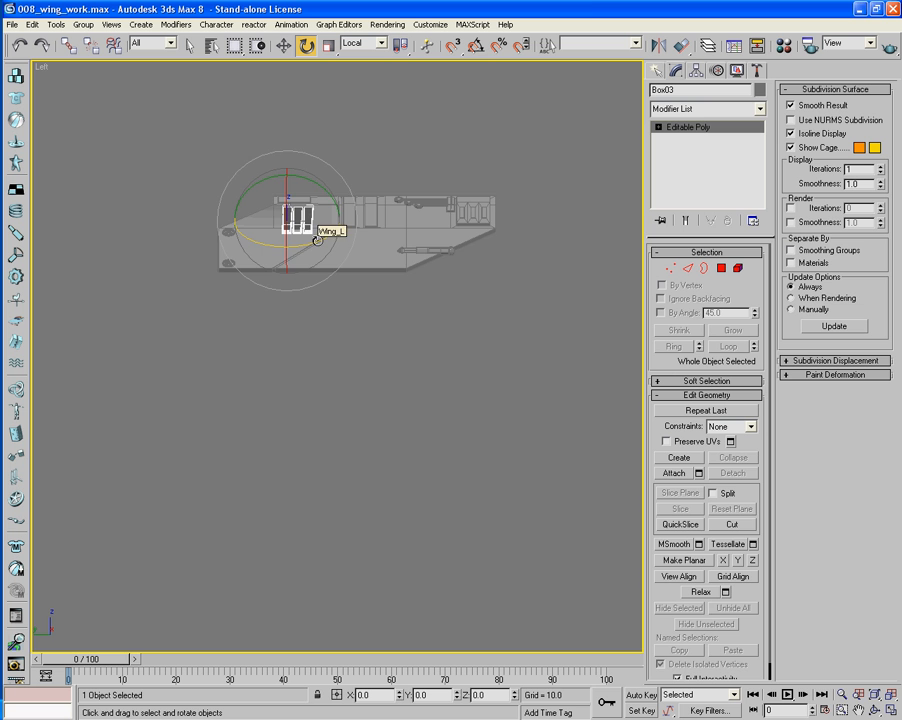
key(f)
scroll(413, 322, up, 5)
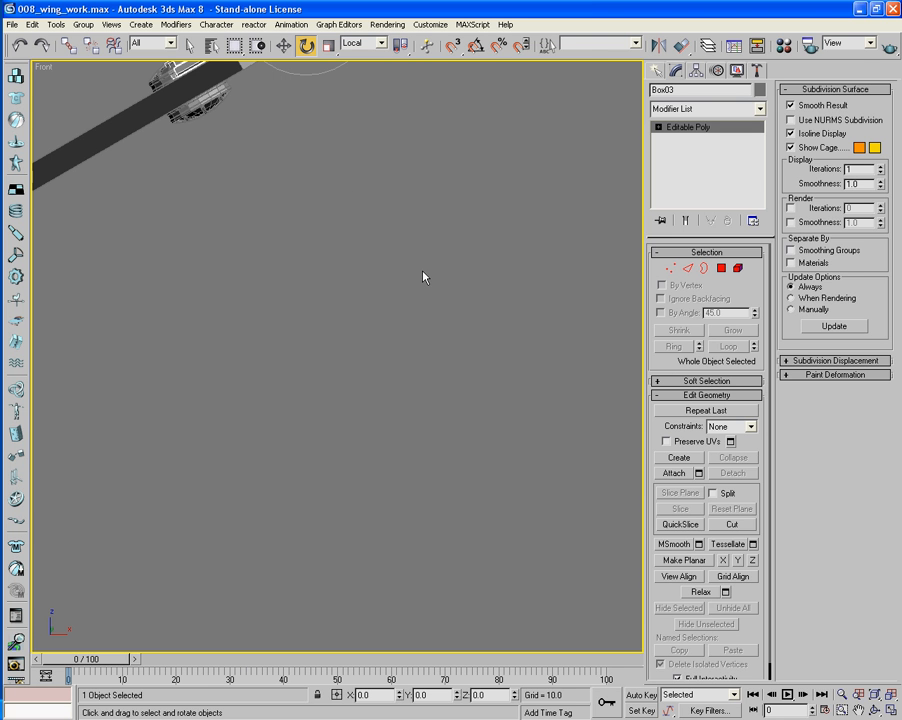
key(z)
middle_drag(422, 271, 433, 316)
key(F3)
scroll(433, 316, up, 4)
middle_drag(383, 408, 646, 135)
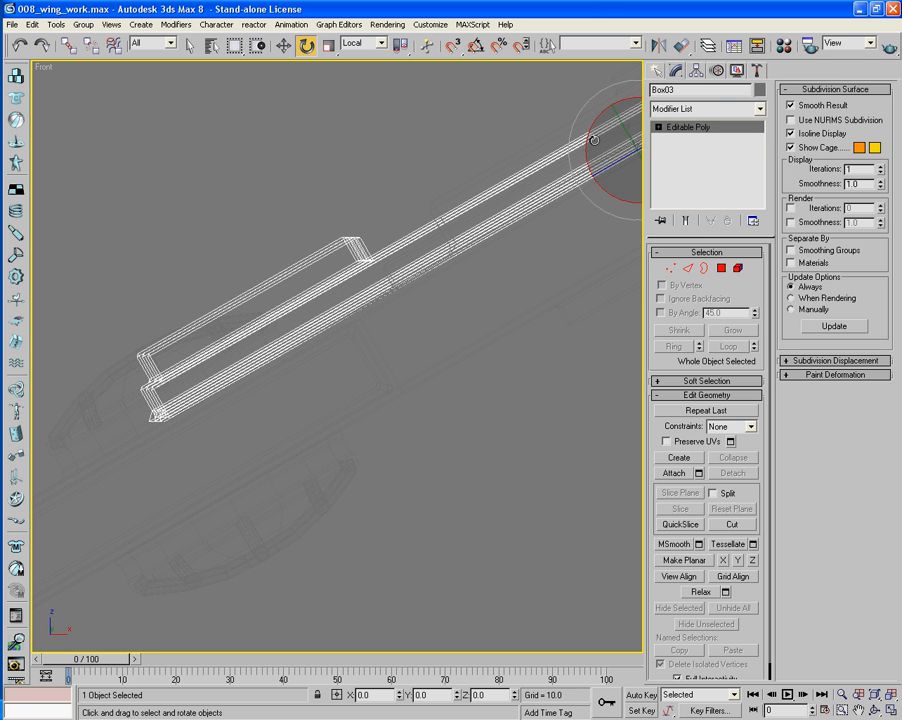
key(F3)
key(z)
mouse_move(284, 232)
alt+middle_down()
mouse_move(355, 266)
mouse_move(300, 284)
mouse_move(231, 270)
mouse_move(109, 321)
mouse_move(165, 330)
alt+middle_up()
key(z)
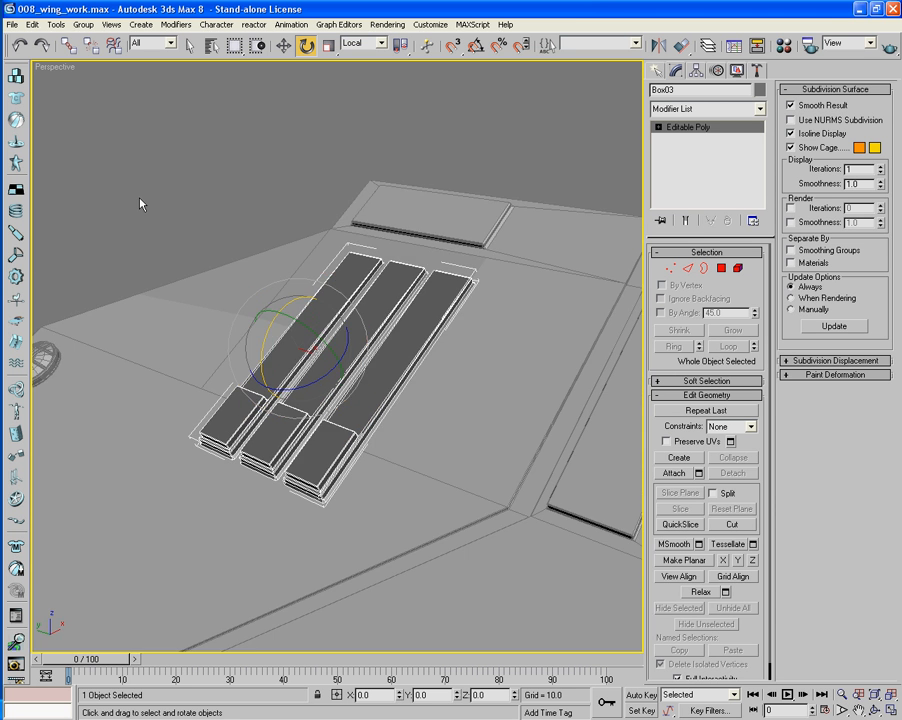
Attach the combined strips to the Wing_L object
click(140, 200)
click(302, 316)
click(237, 278)
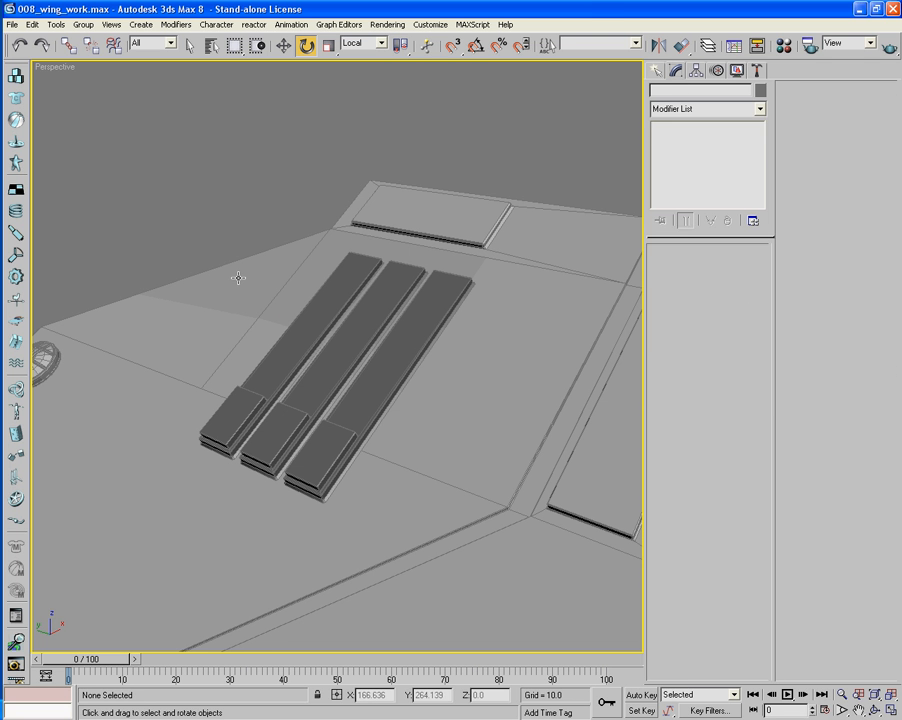
click(342, 290)
click(683, 477)
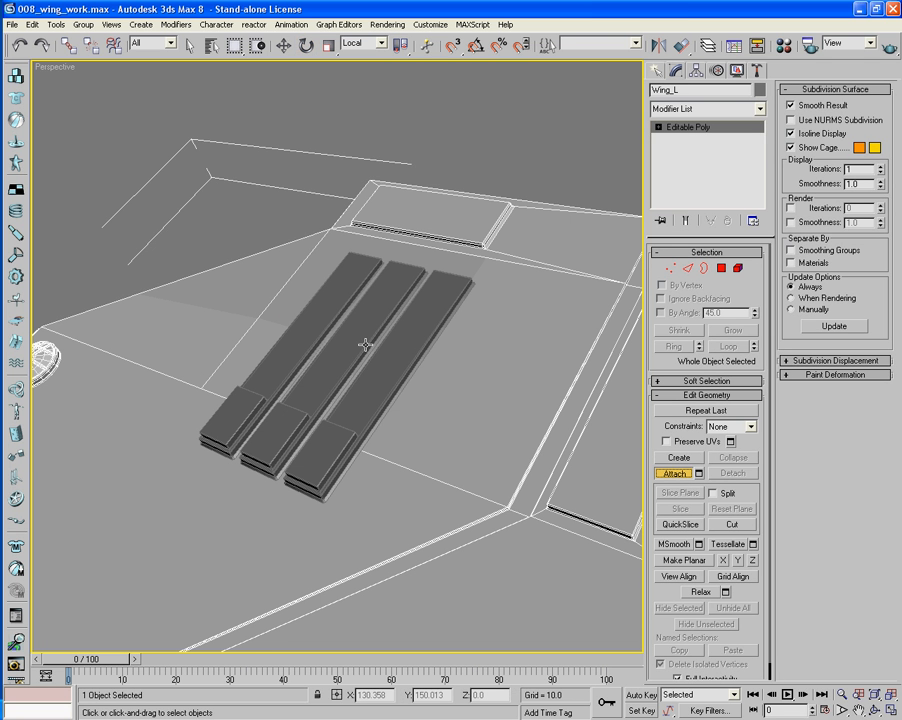
click(403, 370)
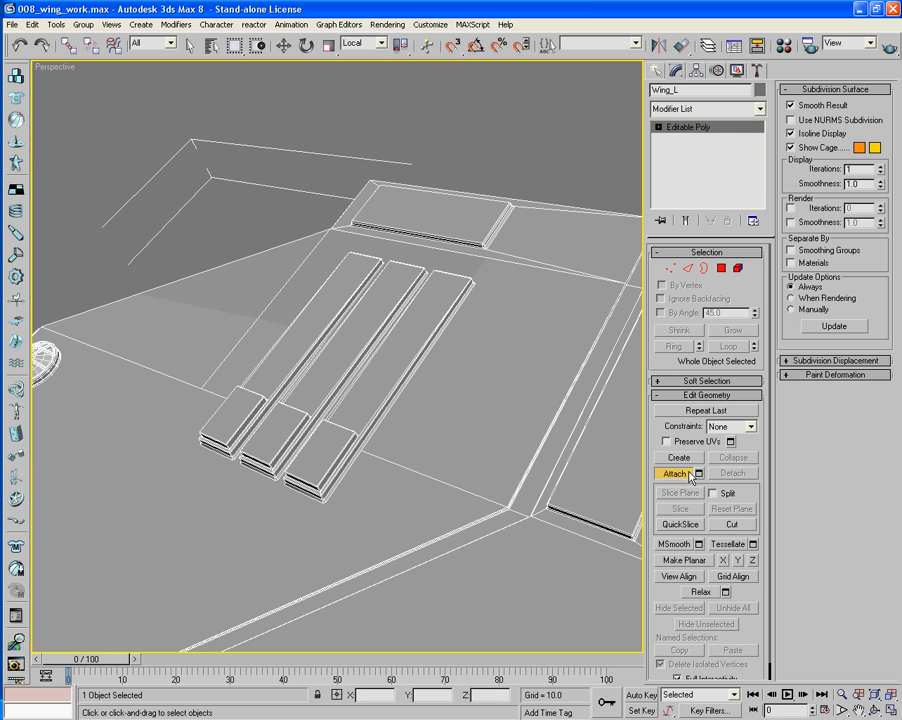
key(w)
Examine the whole wing and its surface details from different sides with the edge overlay turned off
key(z)
mouse_move(450, 464)
alt+middle_down()
mouse_move(460, 465)
mouse_move(446, 464)
alt+middle_up()
click(531, 514)
mouse_move(531, 514)
alt+middle_down()
mouse_move(560, 523)
mouse_move(409, 529)
mouse_move(379, 426)
mouse_move(266, 445)
mouse_move(332, 525)
mouse_move(370, 544)
mouse_move(223, 501)
mouse_move(268, 403)
mouse_move(225, 378)
mouse_move(346, 441)
mouse_move(382, 471)
mouse_move(292, 461)
mouse_move(298, 430)
alt+middle_up()
key(F3)
key(F3)
key(F4)
alt+middle_drag(319, 317, 579, 392)
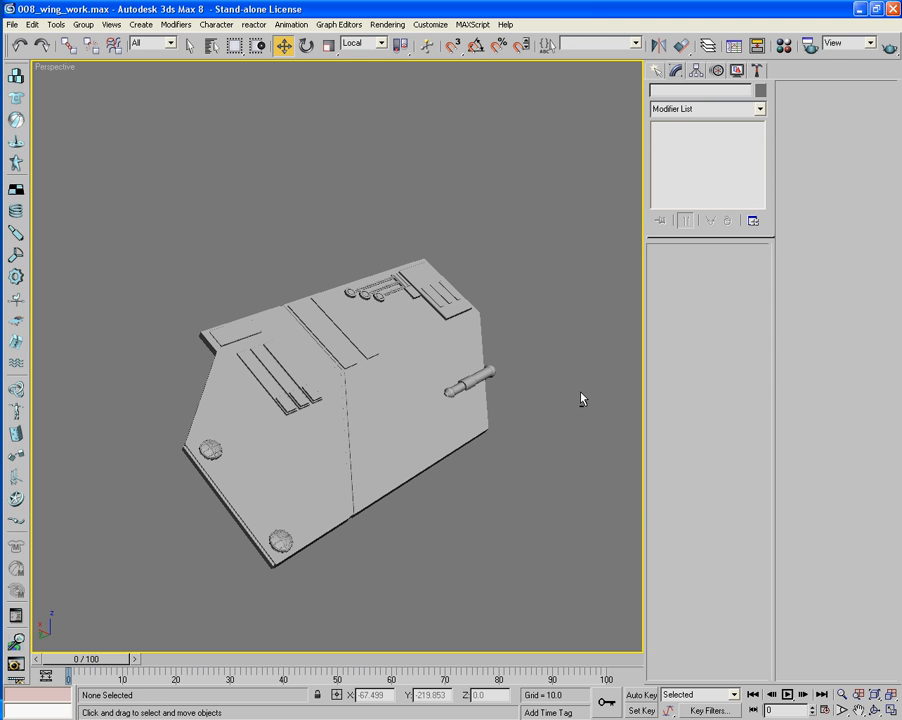